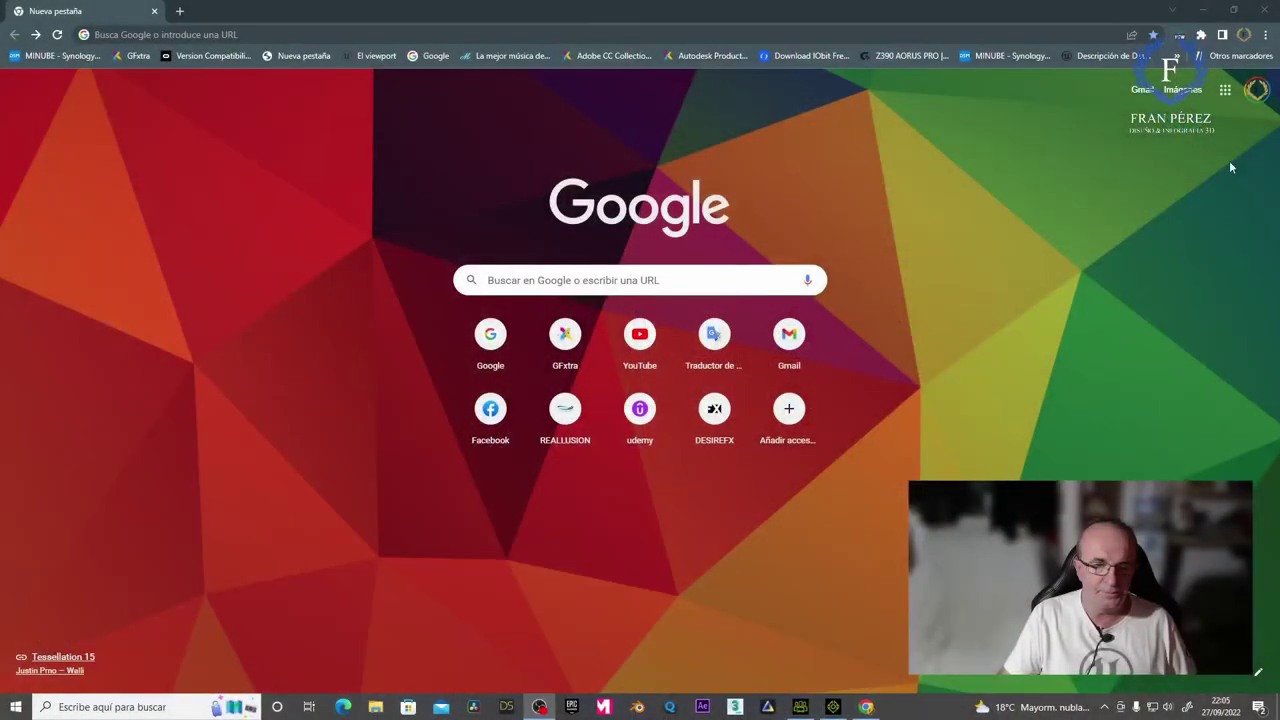
Open the Reallusion Content Store from the site's Stores menu in a new tab.
{"action": "left_click", "coordinate": [565, 411]}
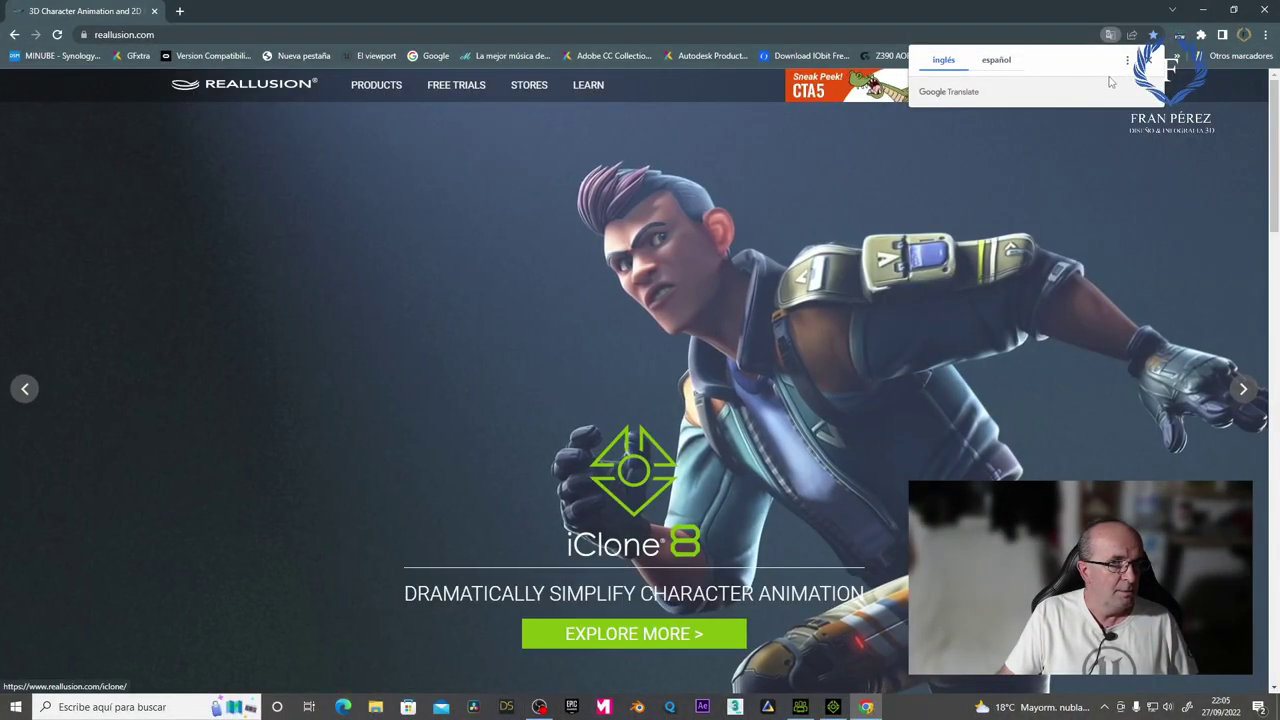
{"action": "left_click", "coordinate": [1086, 88]}
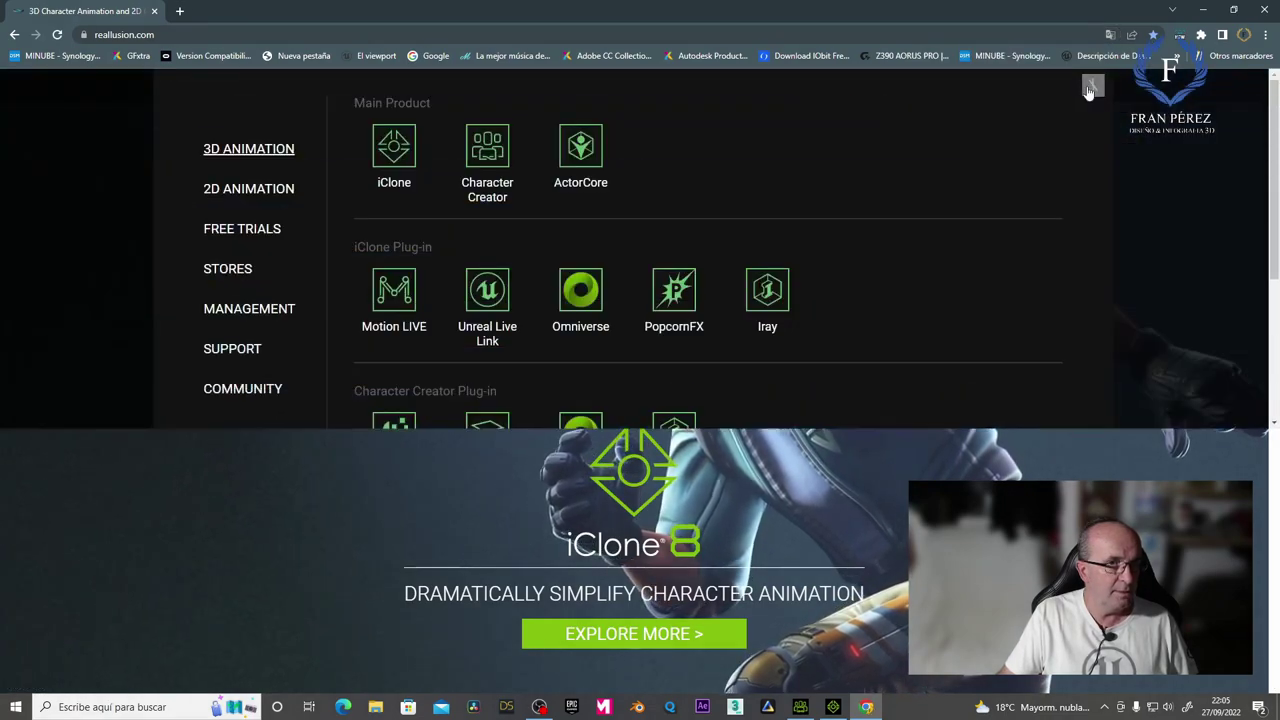
{"action": "left_click", "coordinate": [238, 278]}
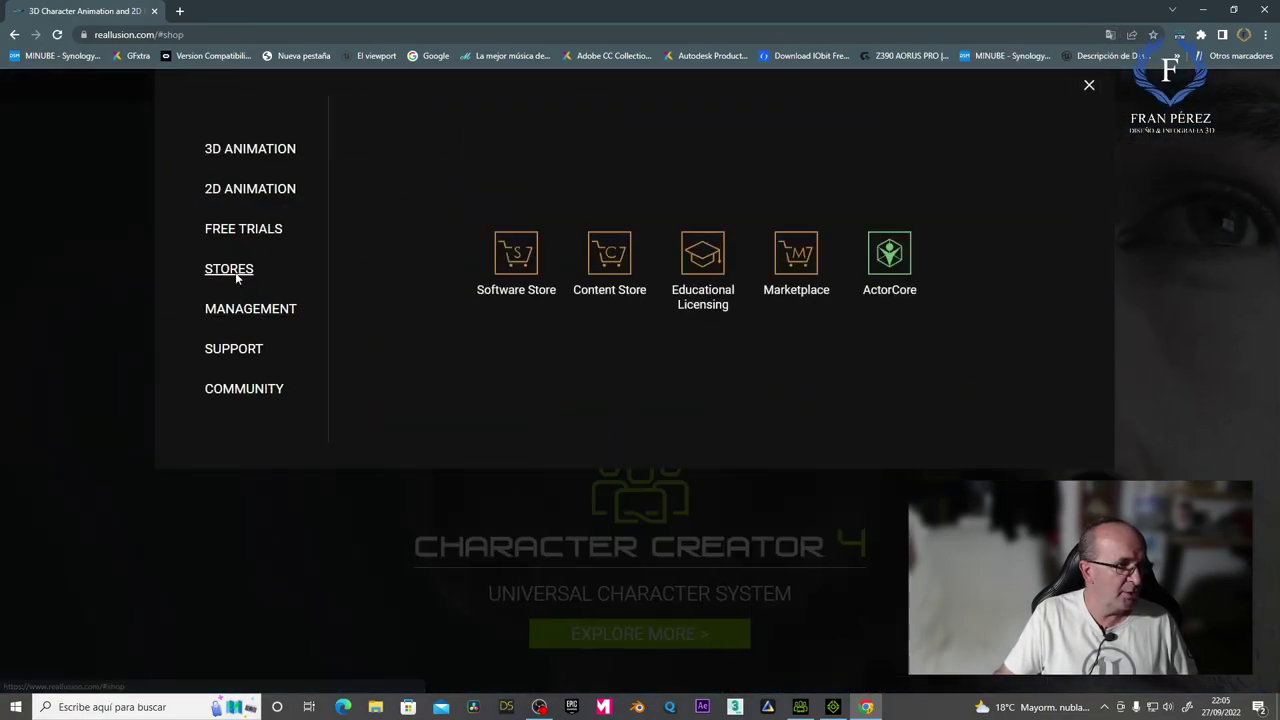
{"action": "left_click", "coordinate": [612, 255]}
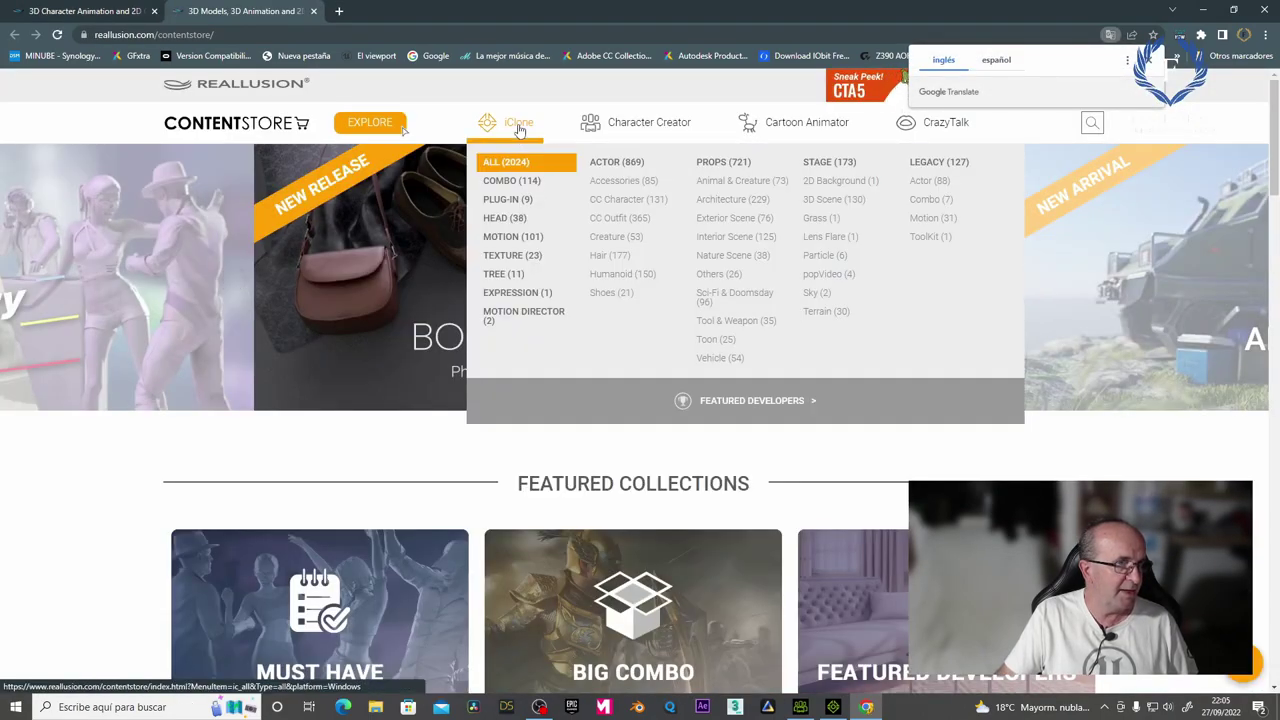
Filter the store to iClone Props > Vehicle and scroll down to the Multipurpose Helicopter card.
{"action": "left_click", "coordinate": [519, 130]}
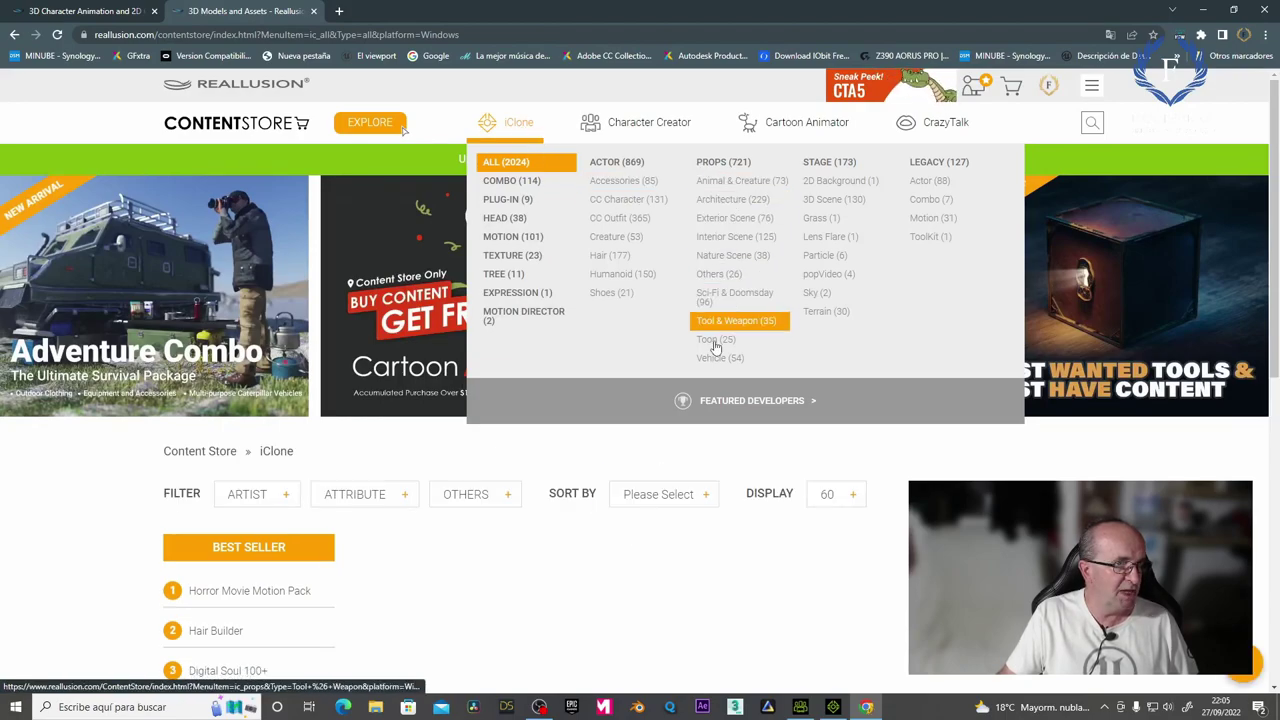
{"action": "left_click", "coordinate": [714, 358]}
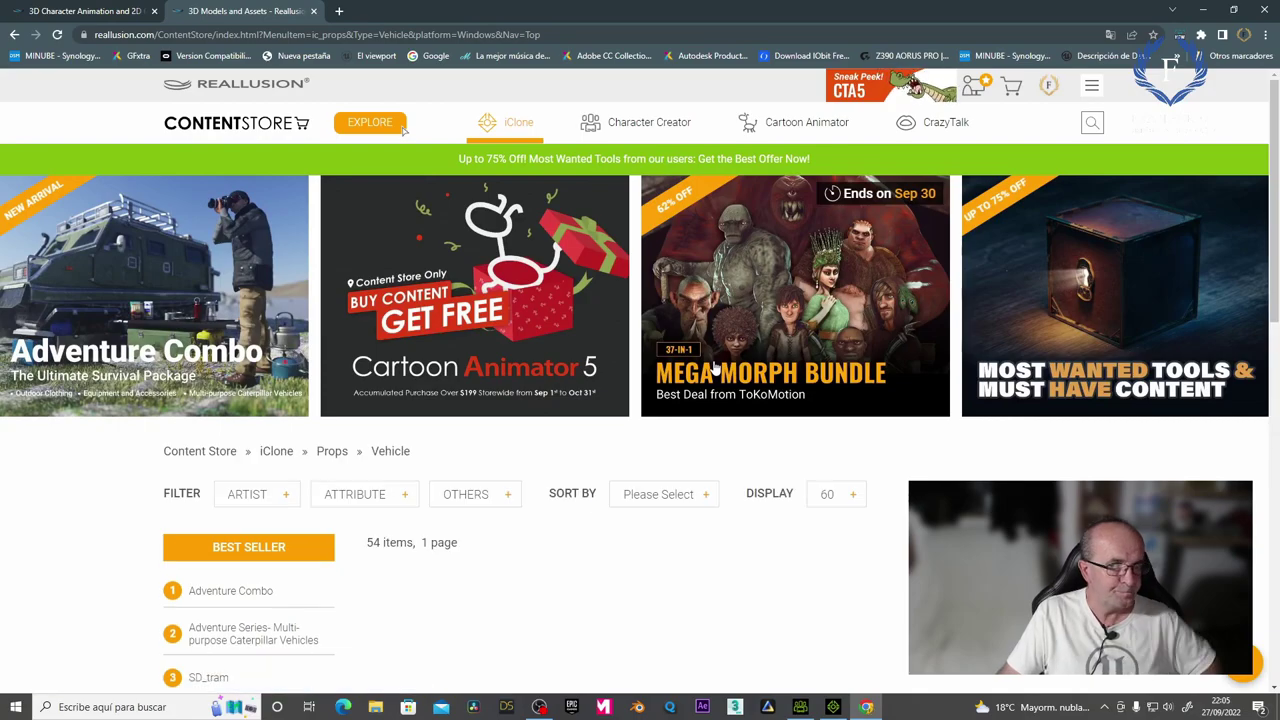
{"action": "scroll", "coordinate": [714, 367], "scroll_direction": "down", "scroll_amount": 2}
{"action": "scroll", "coordinate": [714, 367], "scroll_direction": "down", "scroll_amount": 4}
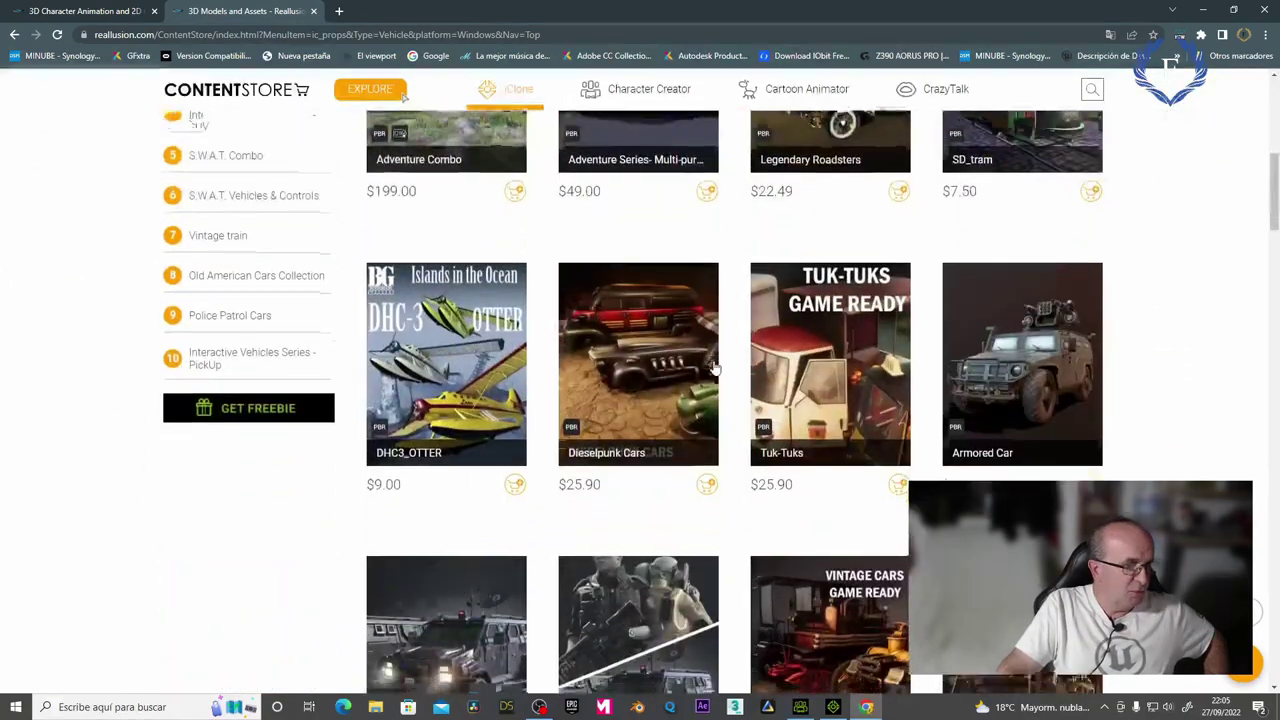
{"action": "scroll", "coordinate": [714, 368], "scroll_direction": "down", "scroll_amount": 3}
{"action": "scroll", "coordinate": [714, 367], "scroll_direction": "down", "scroll_amount": 4}
{"action": "scroll", "coordinate": [714, 367], "scroll_direction": "down", "scroll_amount": 3}
{"action": "scroll", "coordinate": [714, 367], "scroll_direction": "down", "scroll_amount": 4}
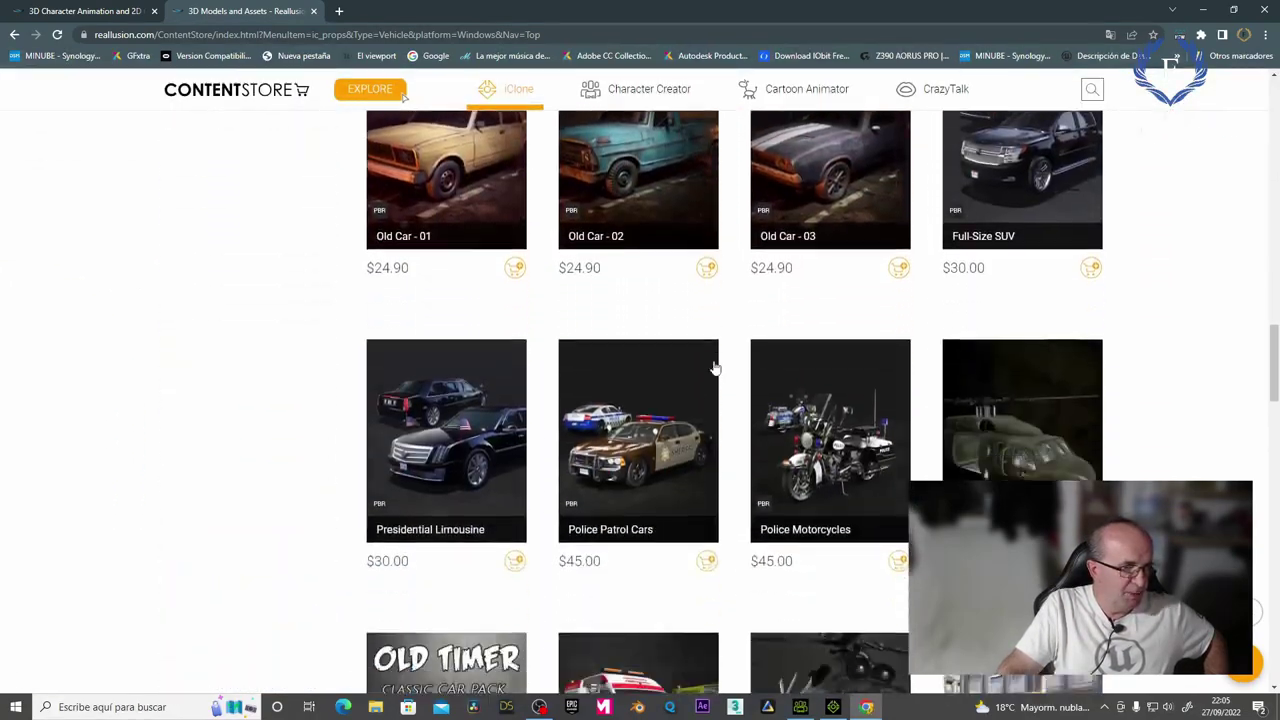
{"action": "scroll", "coordinate": [714, 367], "scroll_direction": "down", "scroll_amount": 2}
{"action": "scroll", "coordinate": [714, 367], "scroll_direction": "down", "scroll_amount": 2}
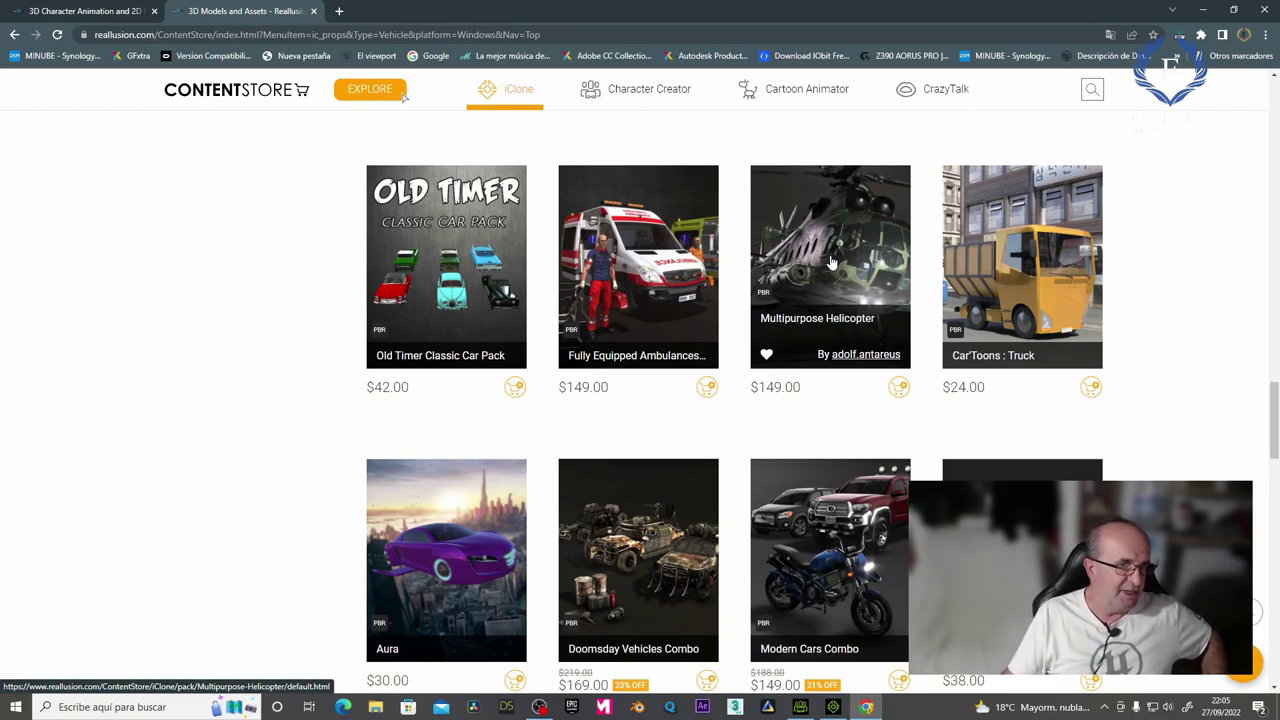
Open the Multipurpose Helicopter product page and scroll down to its interior cabin and cockpit images.
{"action": "left_click", "coordinate": [830, 262]}
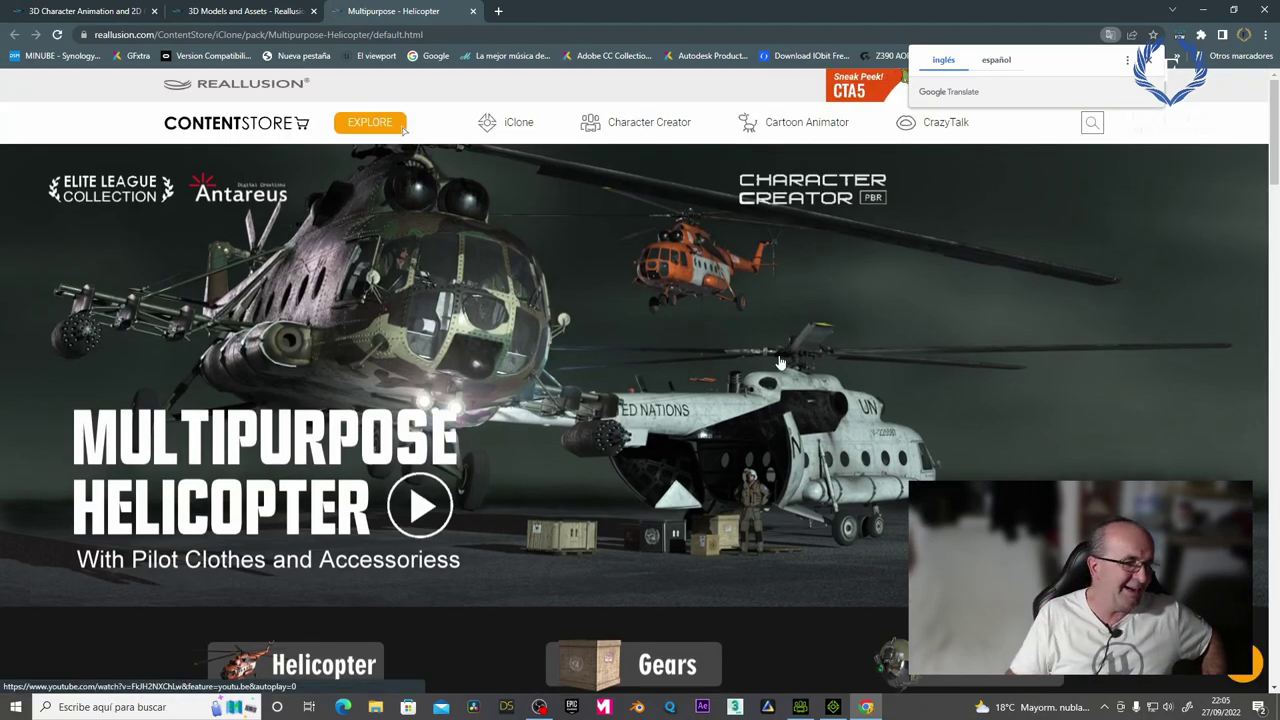
{"action": "scroll", "coordinate": [660, 410], "scroll_direction": "down", "scroll_amount": 4}
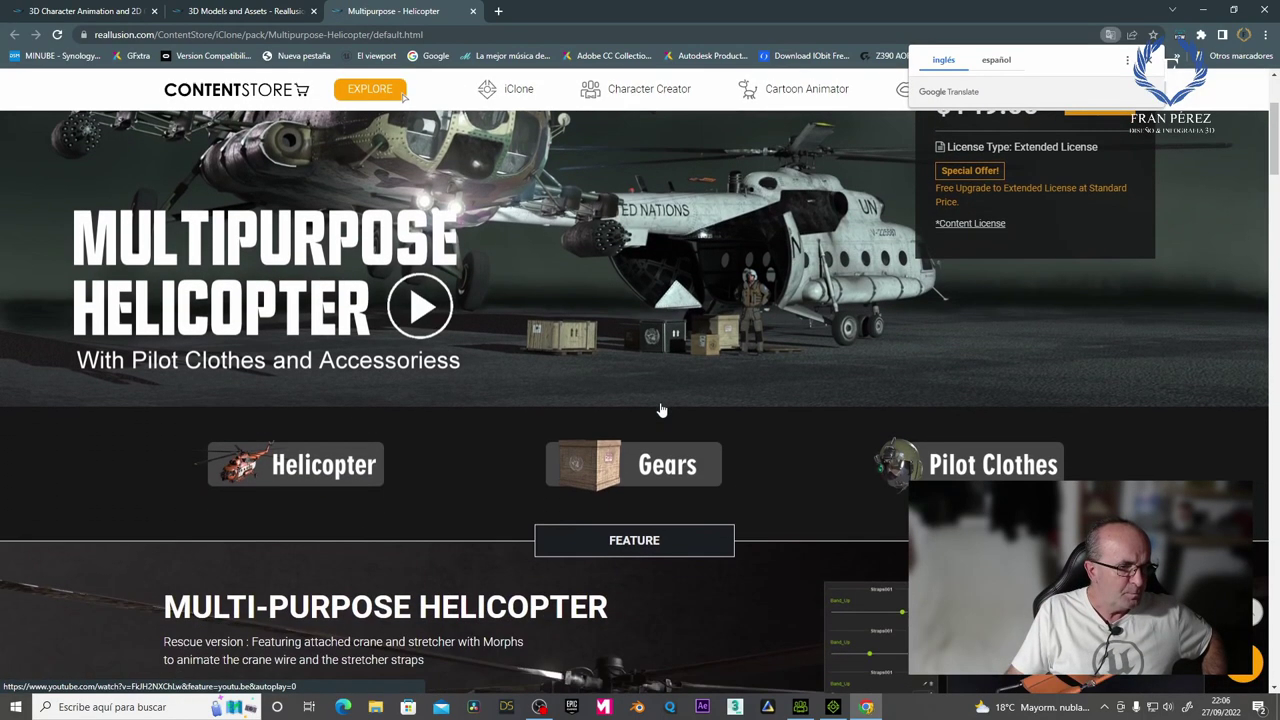
{"action": "scroll", "coordinate": [660, 410], "scroll_direction": "down", "scroll_amount": 2}
{"action": "scroll", "coordinate": [660, 410], "scroll_direction": "down", "scroll_amount": 1}
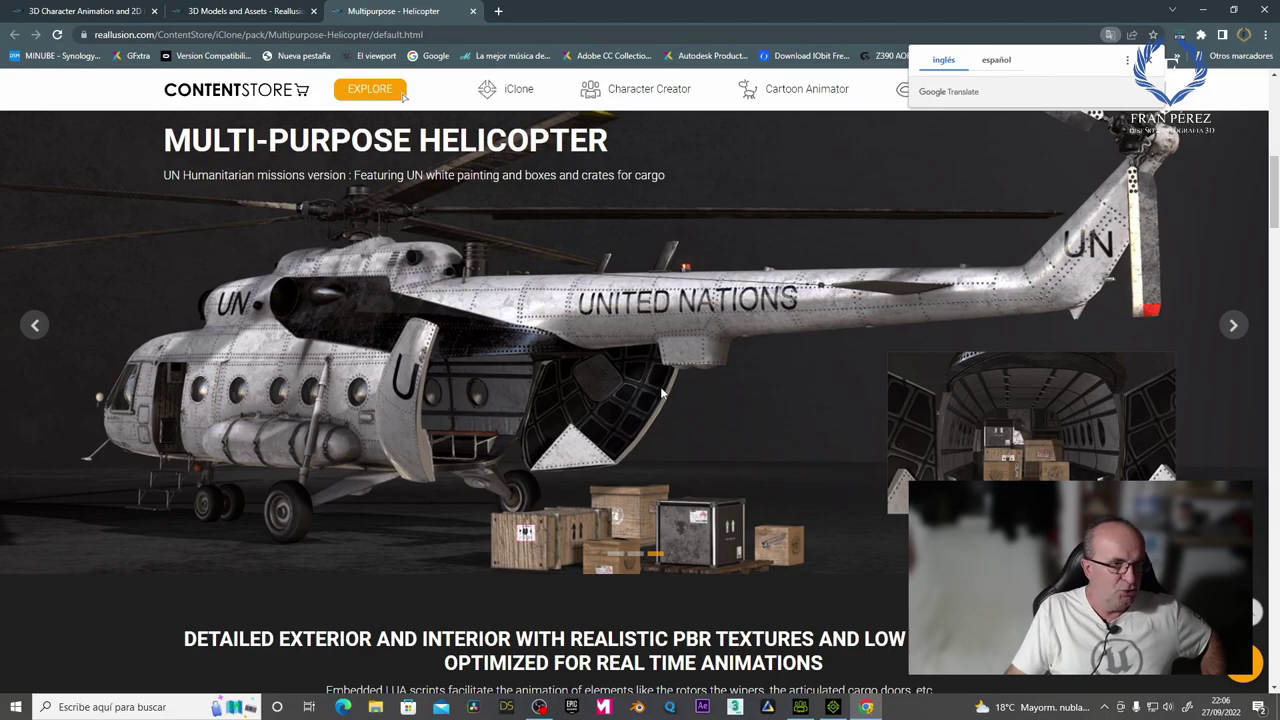
{"action": "scroll", "coordinate": [660, 393], "scroll_direction": "down", "scroll_amount": 3}
{"action": "scroll", "coordinate": [660, 393], "scroll_direction": "down", "scroll_amount": 4}
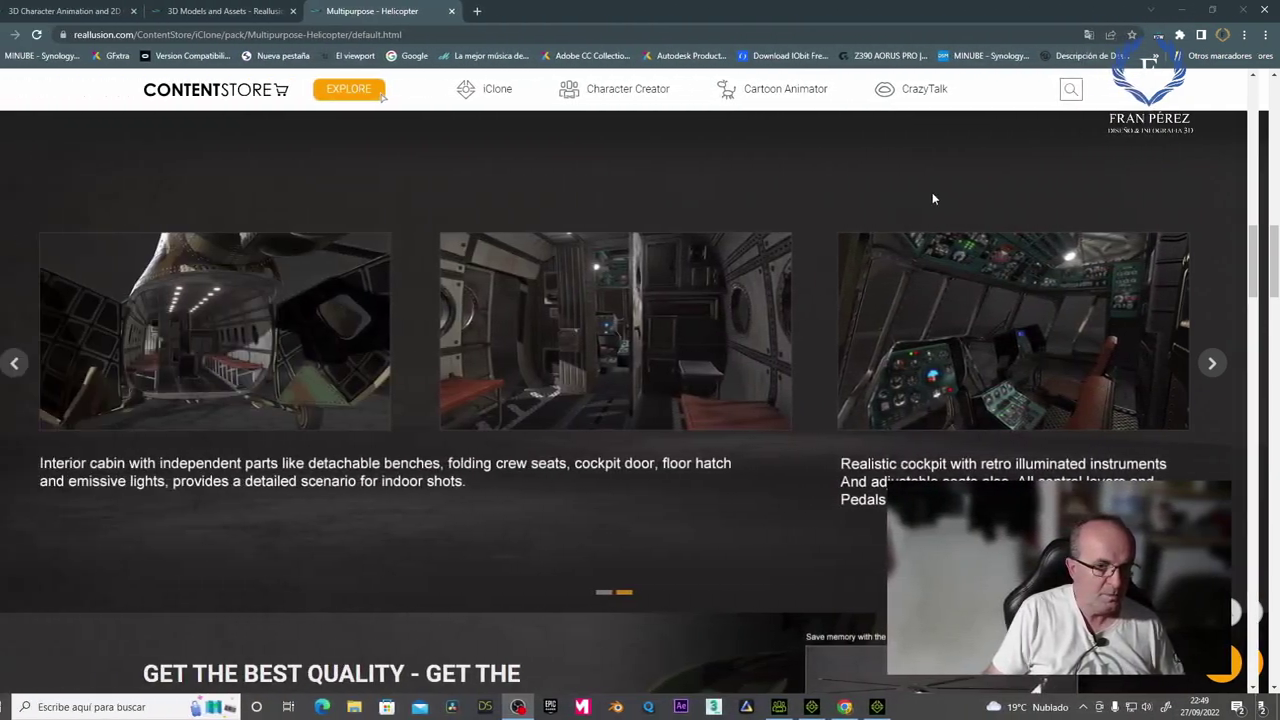
Scroll through the Get the Best Quality texture section and the pilot clothes details.
{"action": "scroll", "coordinate": [913, 329], "scroll_direction": "down", "scroll_amount": 2}
{"action": "scroll", "coordinate": [913, 329], "scroll_direction": "down", "scroll_amount": 3}
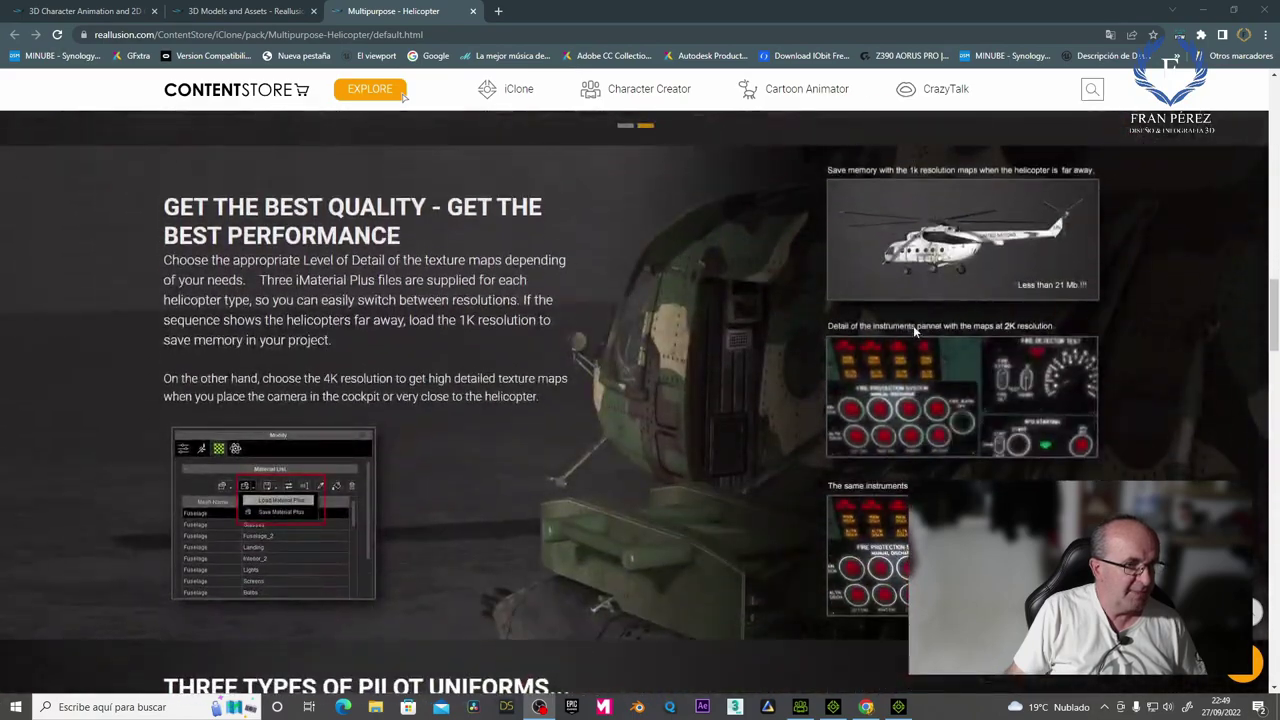
{"action": "scroll", "coordinate": [913, 331], "scroll_direction": "down", "scroll_amount": 1}
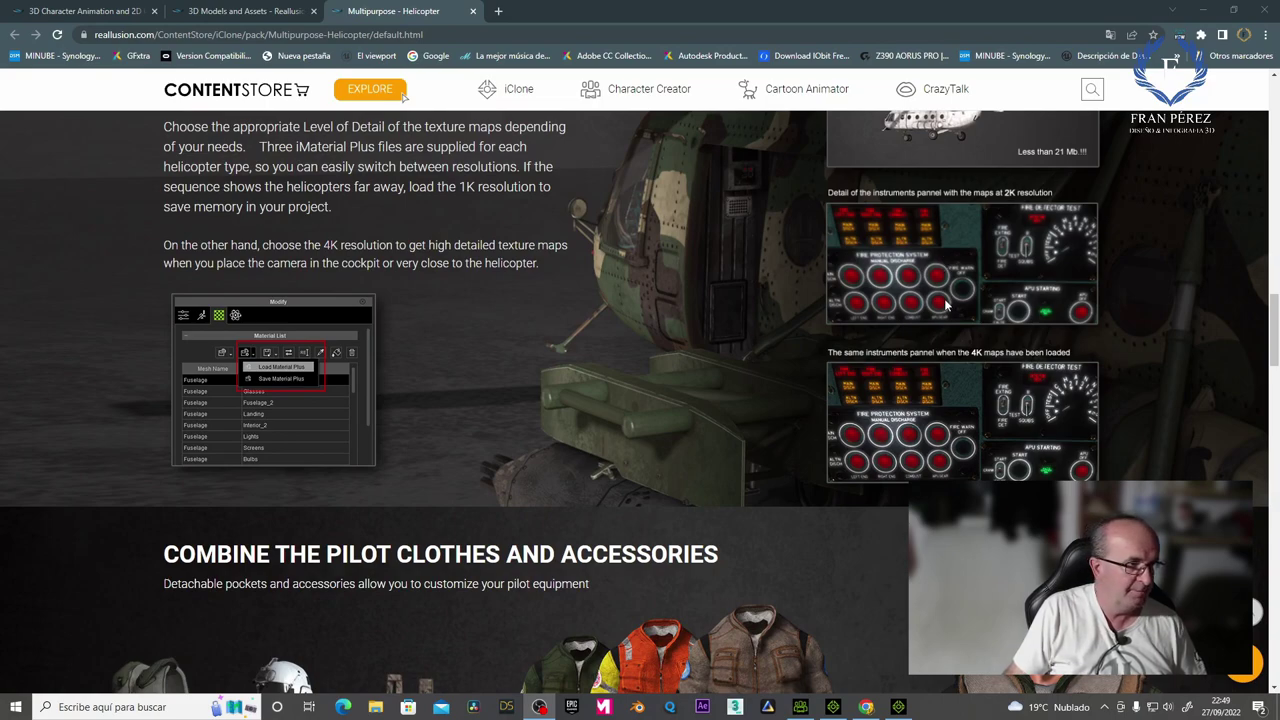
{"action": "scroll", "coordinate": [944, 298], "scroll_direction": "up", "scroll_amount": 1}
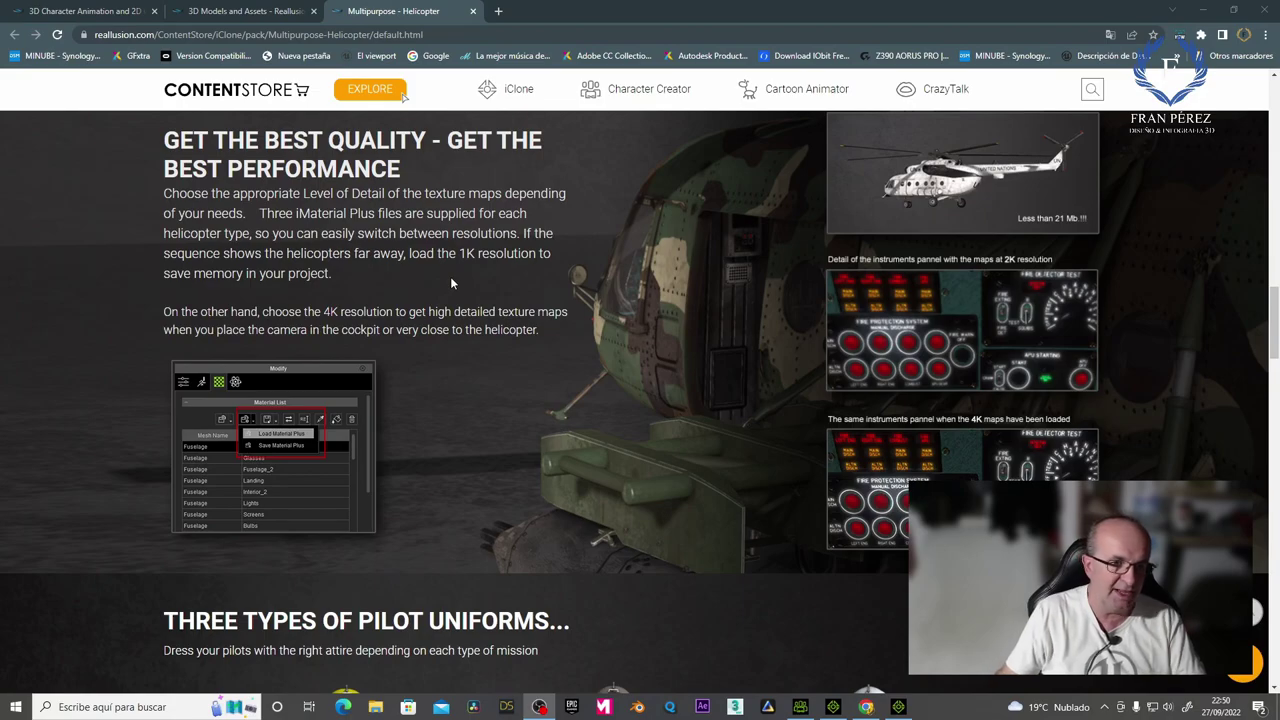
{"action": "scroll", "coordinate": [556, 362], "scroll_direction": "down", "scroll_amount": 4}
{"action": "scroll", "coordinate": [556, 362], "scroll_direction": "down", "scroll_amount": 3}
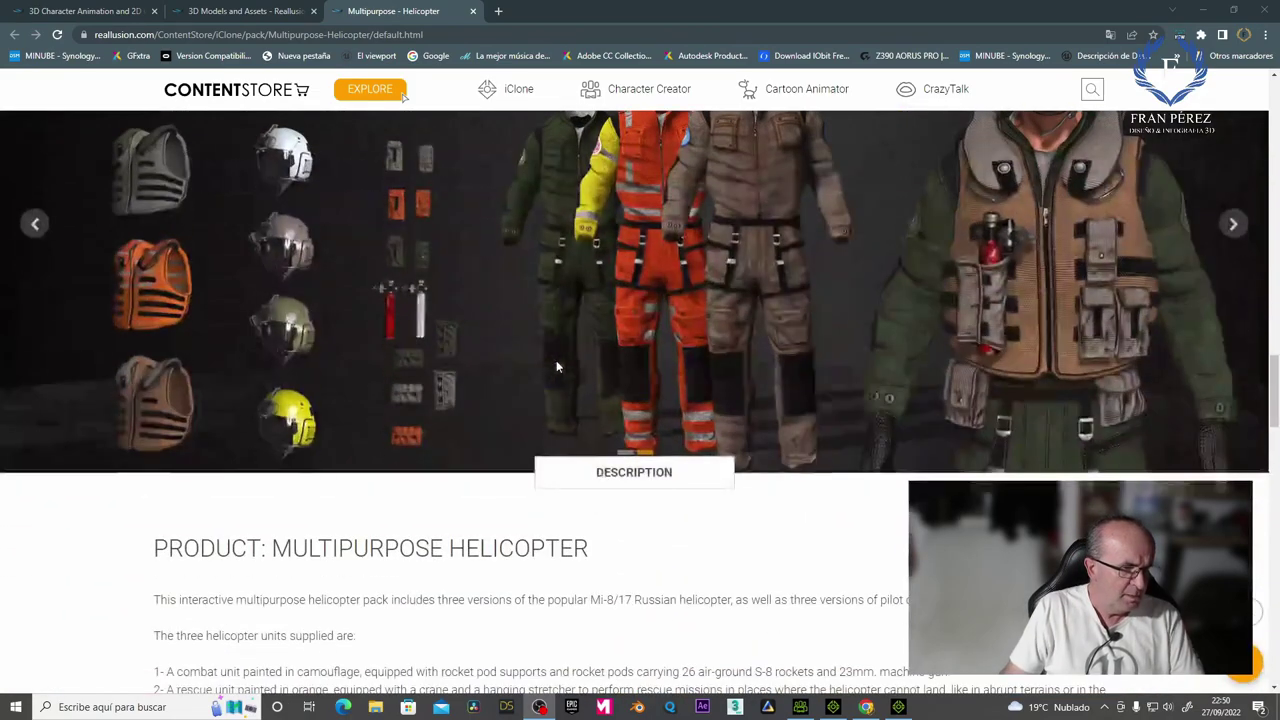
{"action": "scroll", "coordinate": [556, 367], "scroll_direction": "up", "scroll_amount": 2}
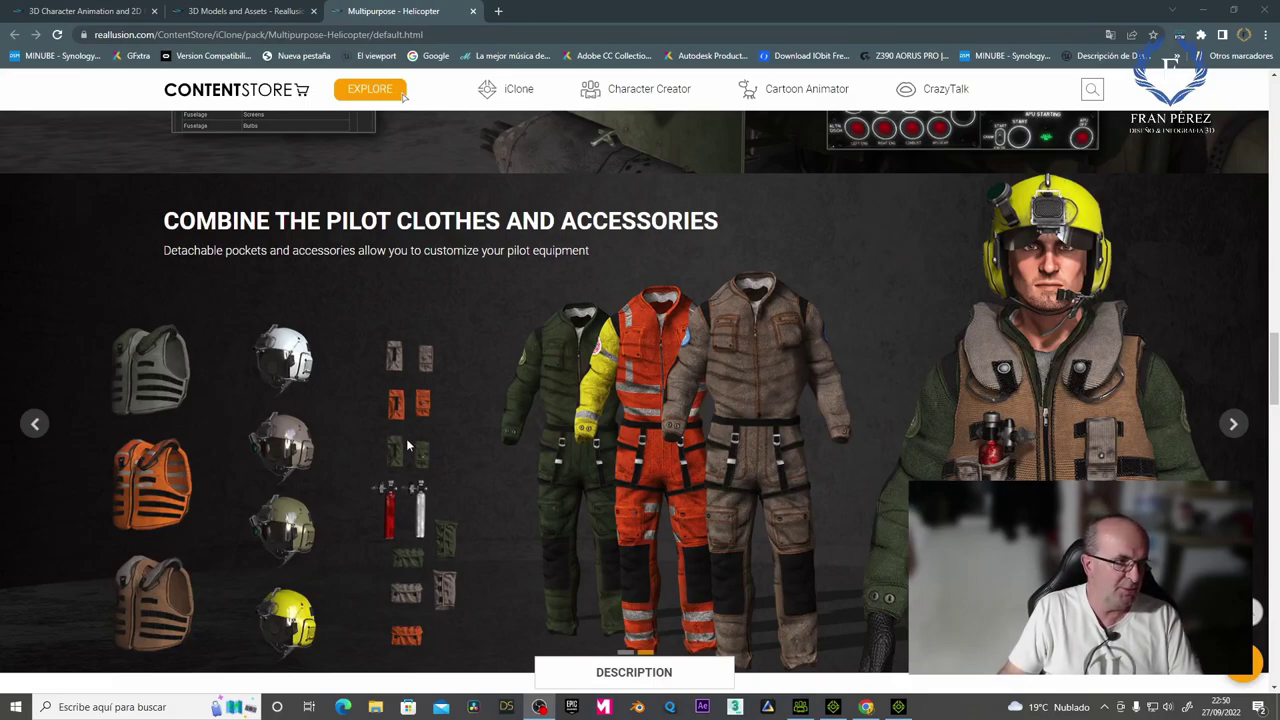
{"action": "scroll", "coordinate": [465, 422], "scroll_direction": "down", "scroll_amount": 1}
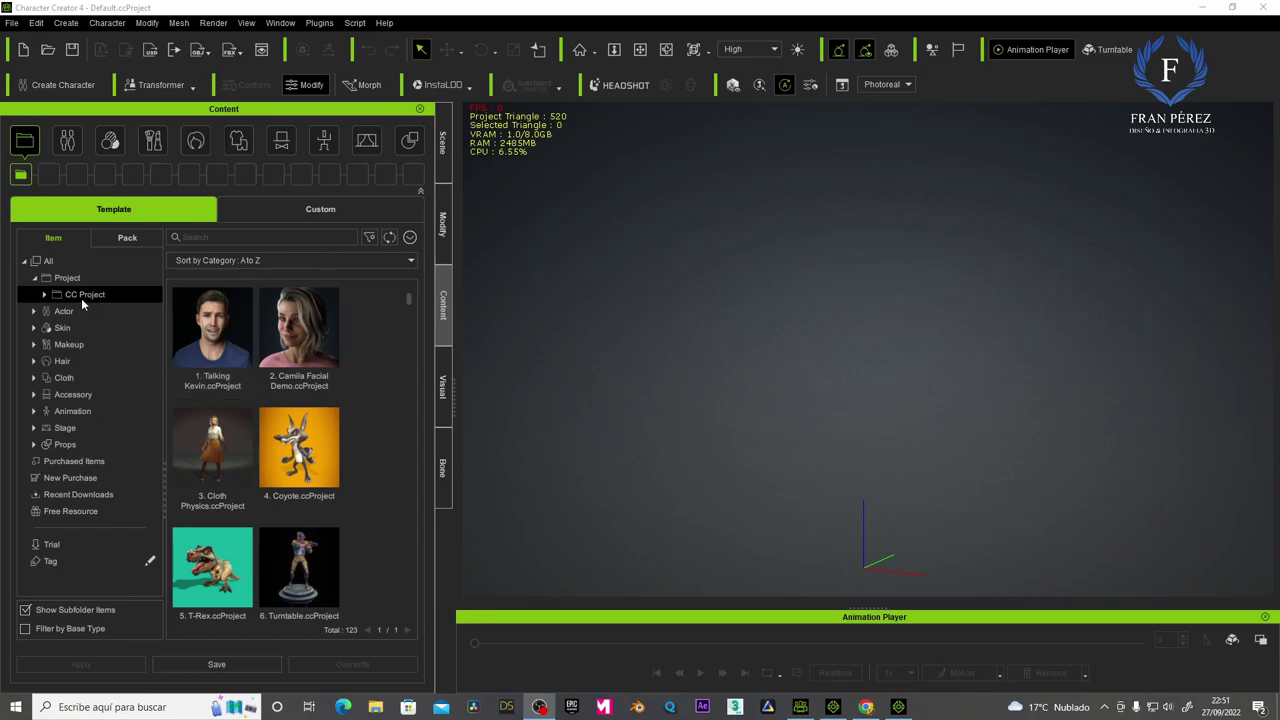
Load the CC4 Kevin avatar from the Template Actor folder into the scene.
{"action": "left_click", "coordinate": [62, 315]}
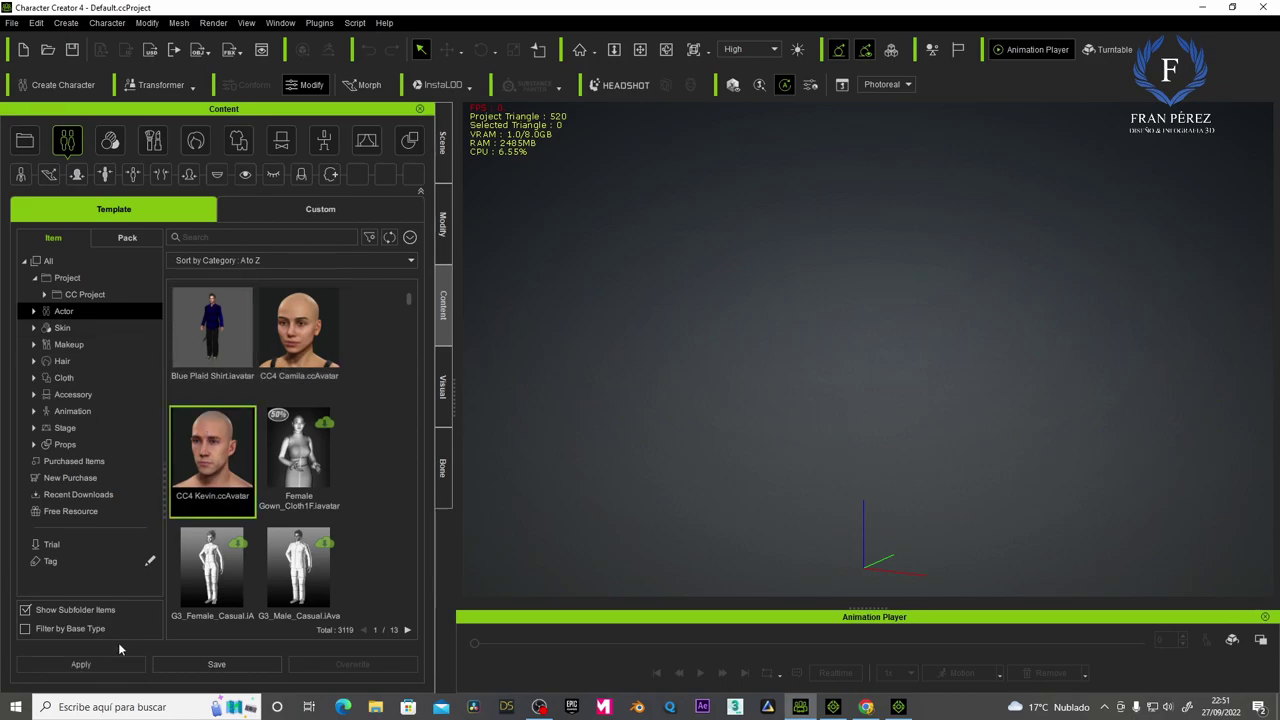
{"action": "left_click", "coordinate": [97, 664]}
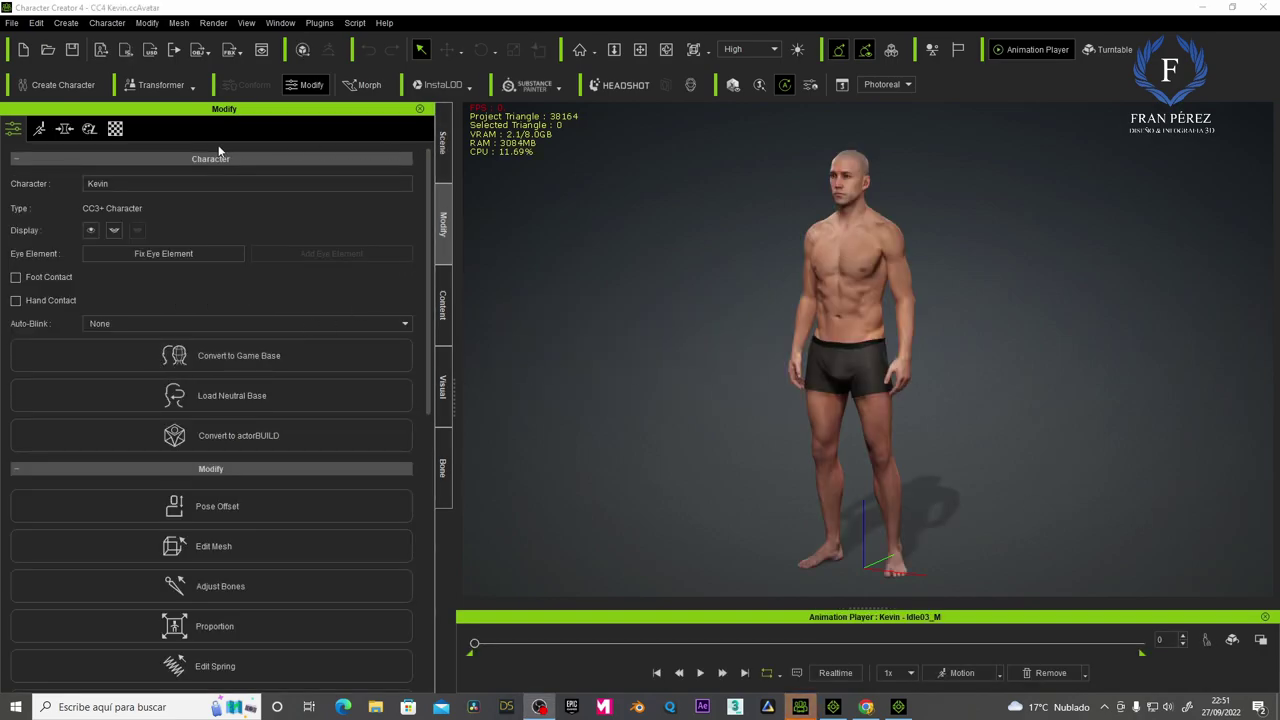
{"action": "left_click", "coordinate": [443, 142]}
{"action": "left_click", "coordinate": [443, 305]}
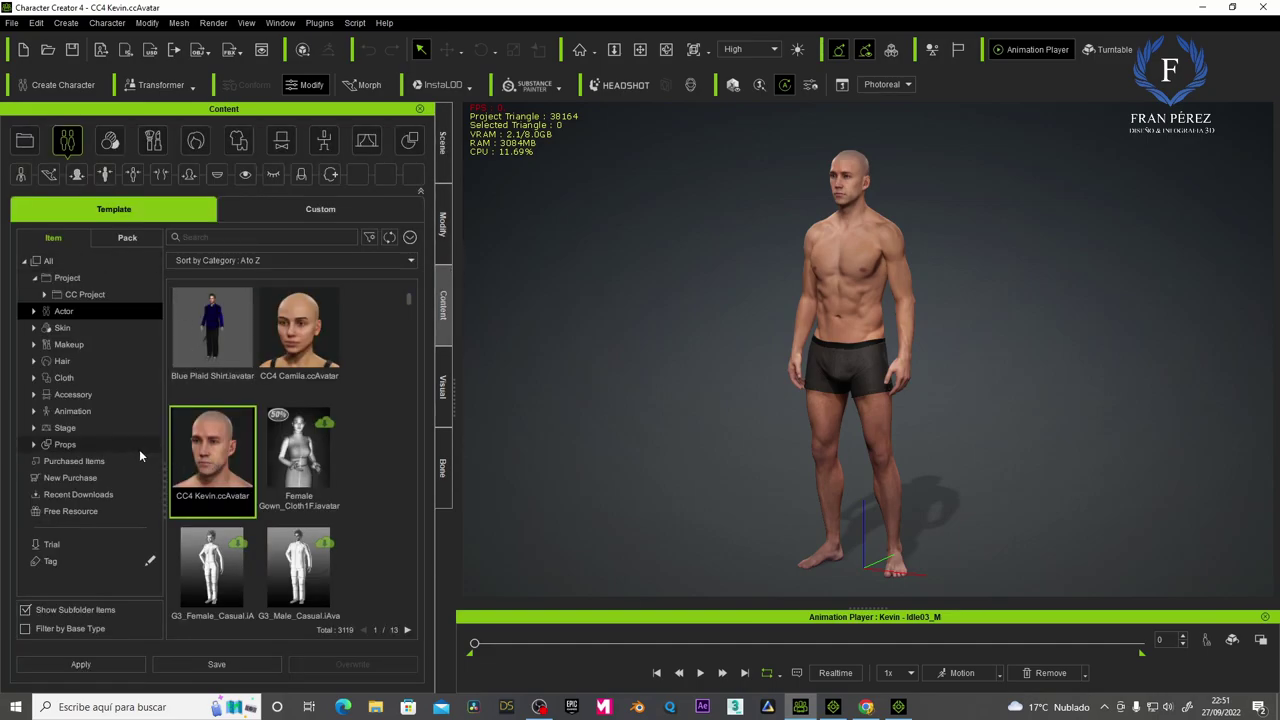
Open the Multipurpose Helicopter pack under Pack and show its Cloth folder of overalls and vests.
{"action": "left_click", "coordinate": [71, 377]}
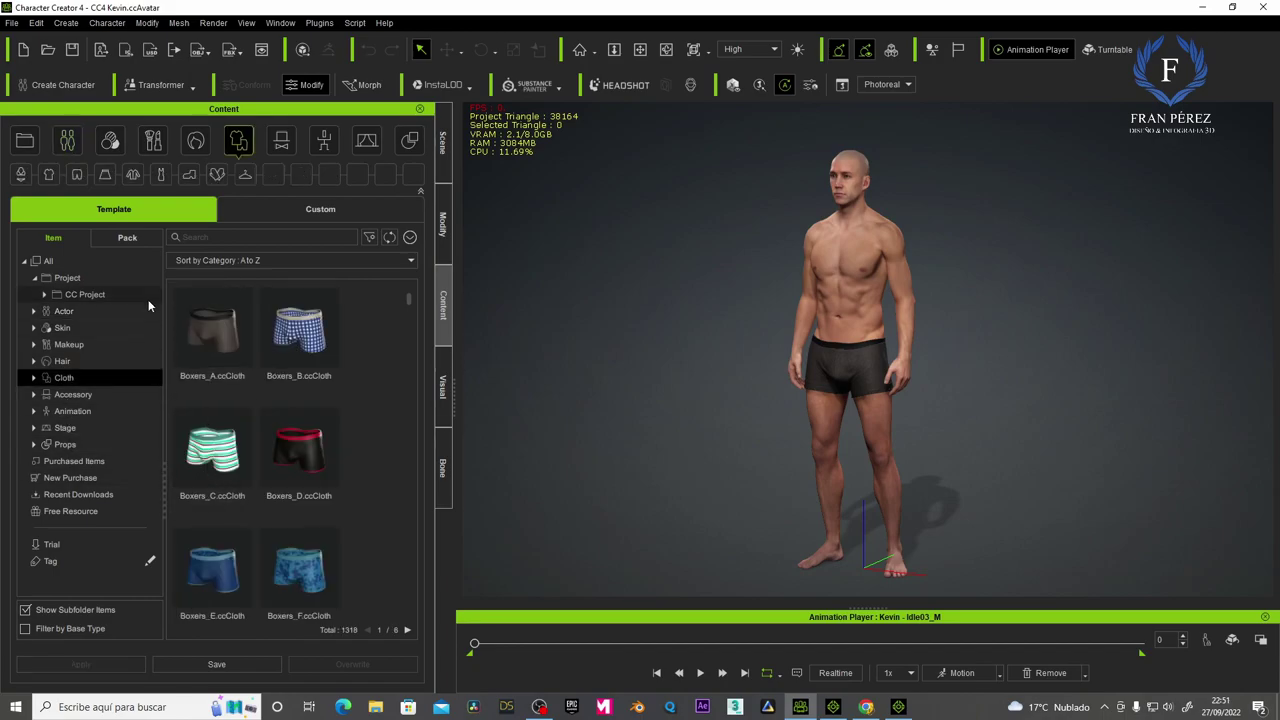
{"action": "left_click", "coordinate": [127, 237]}
{"action": "scroll", "coordinate": [387, 393], "scroll_direction": "down", "scroll_amount": 1}
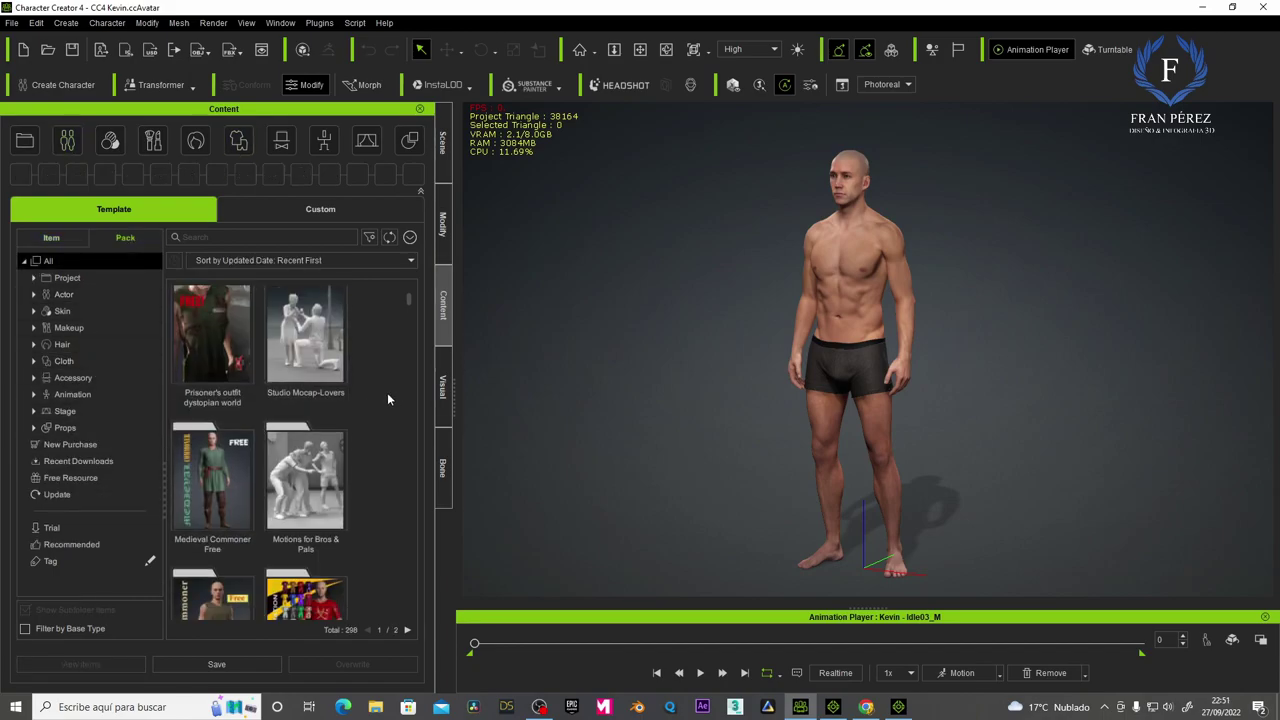
{"action": "scroll", "coordinate": [387, 393], "scroll_direction": "down", "scroll_amount": 1}
{"action": "scroll", "coordinate": [387, 393], "scroll_direction": "down", "scroll_amount": 2}
{"action": "scroll", "coordinate": [387, 393], "scroll_direction": "down", "scroll_amount": 1}
{"action": "scroll", "coordinate": [388, 400], "scroll_direction": "down", "scroll_amount": 1}
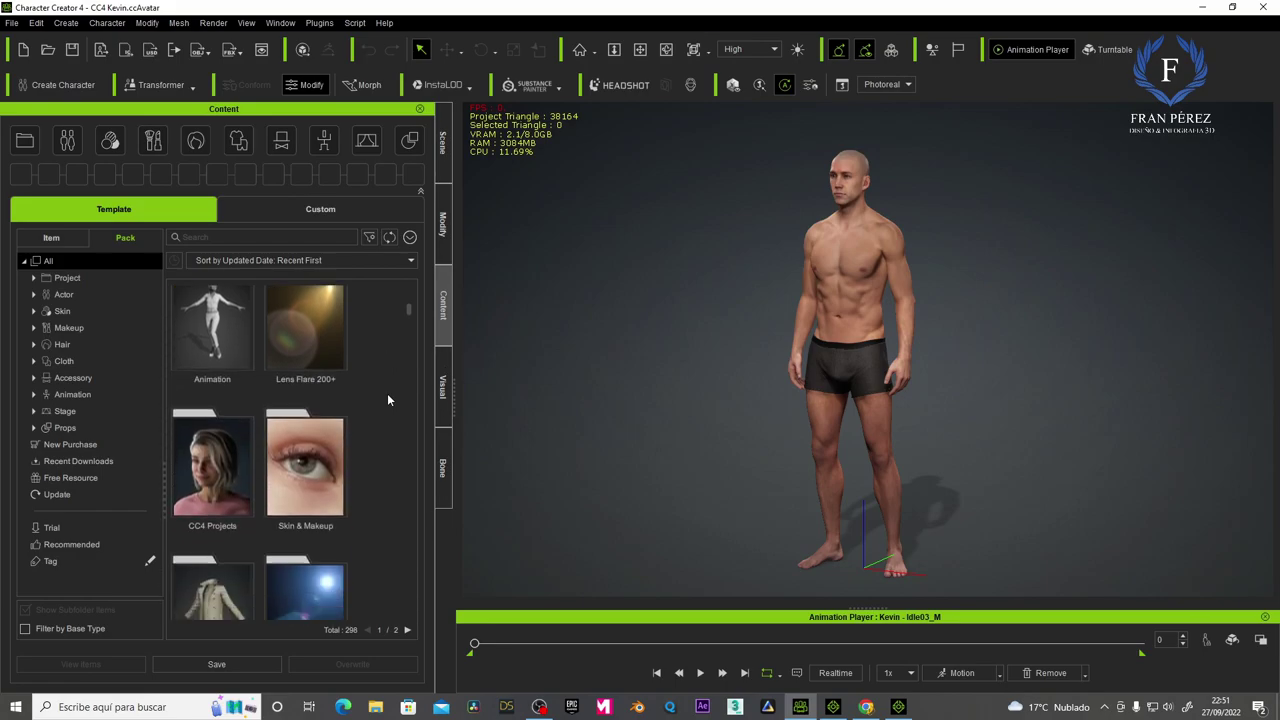
{"action": "scroll", "coordinate": [388, 400], "scroll_direction": "down", "scroll_amount": 1}
{"action": "scroll", "coordinate": [388, 400], "scroll_direction": "down", "scroll_amount": 1}
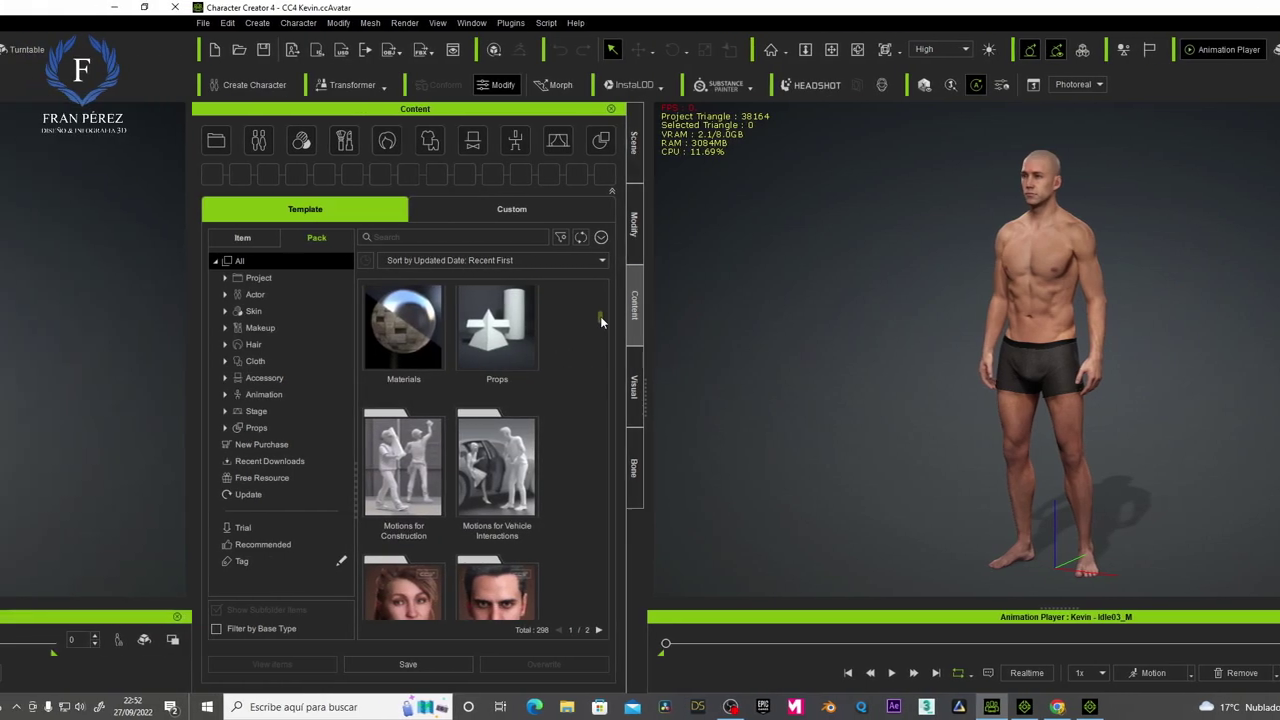
{"action": "scroll", "coordinate": [400, 370], "scroll_direction": "down", "scroll_amount": 2}
{"action": "scroll", "coordinate": [400, 370], "scroll_direction": "down", "scroll_amount": 2}
{"action": "double_click", "coordinate": [212, 393]}
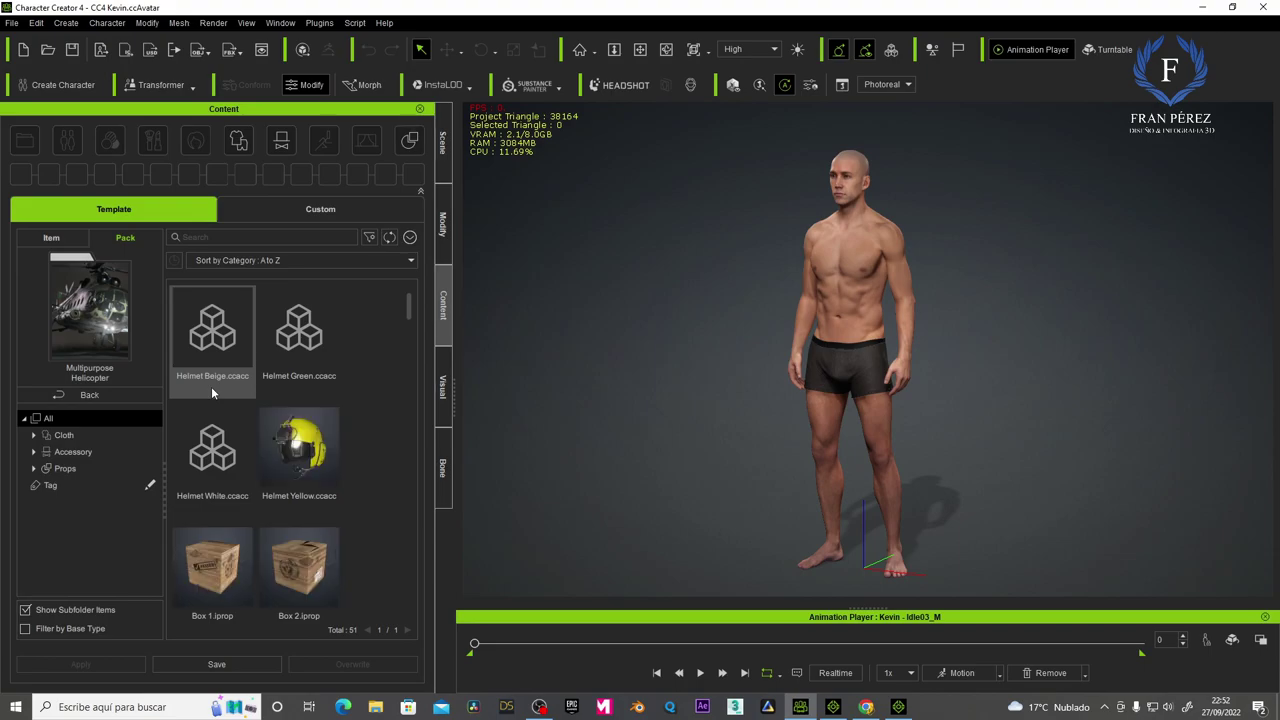
{"action": "left_click", "coordinate": [76, 437]}
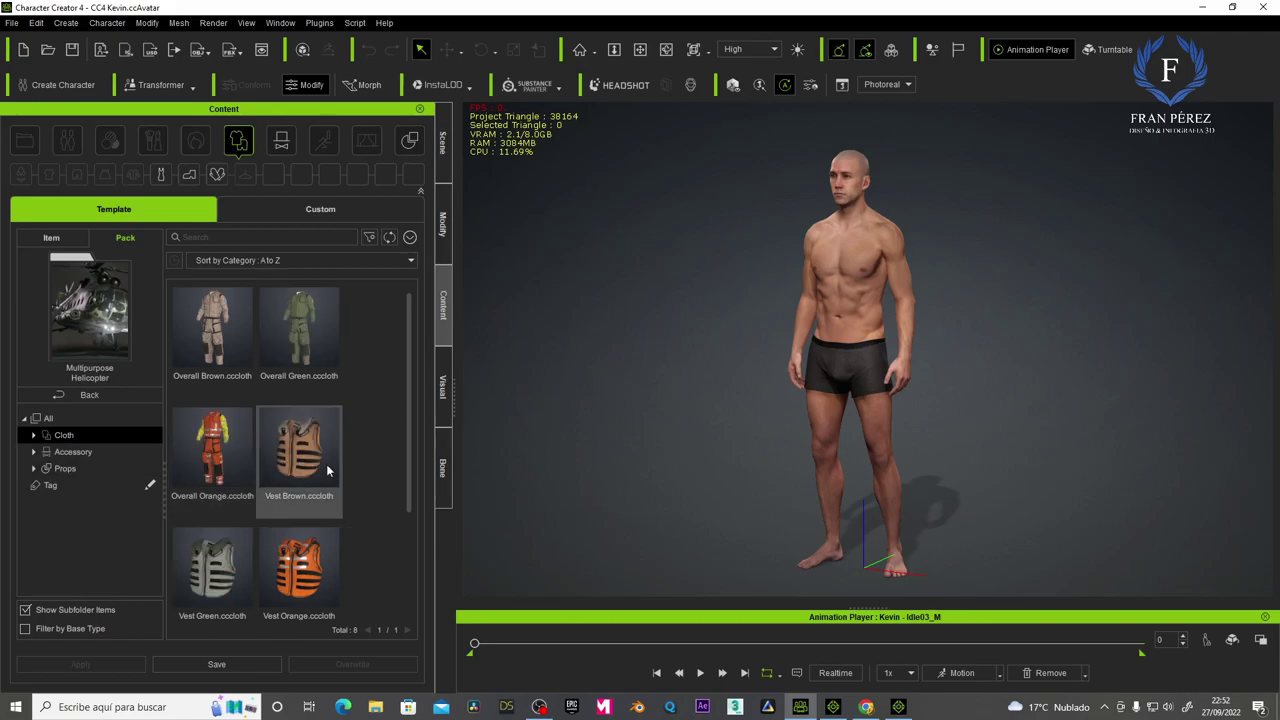
Apply Overall Brown and Vest Brown to Kevin, confirming the fitting options.
{"action": "left_click", "coordinate": [212, 326]}
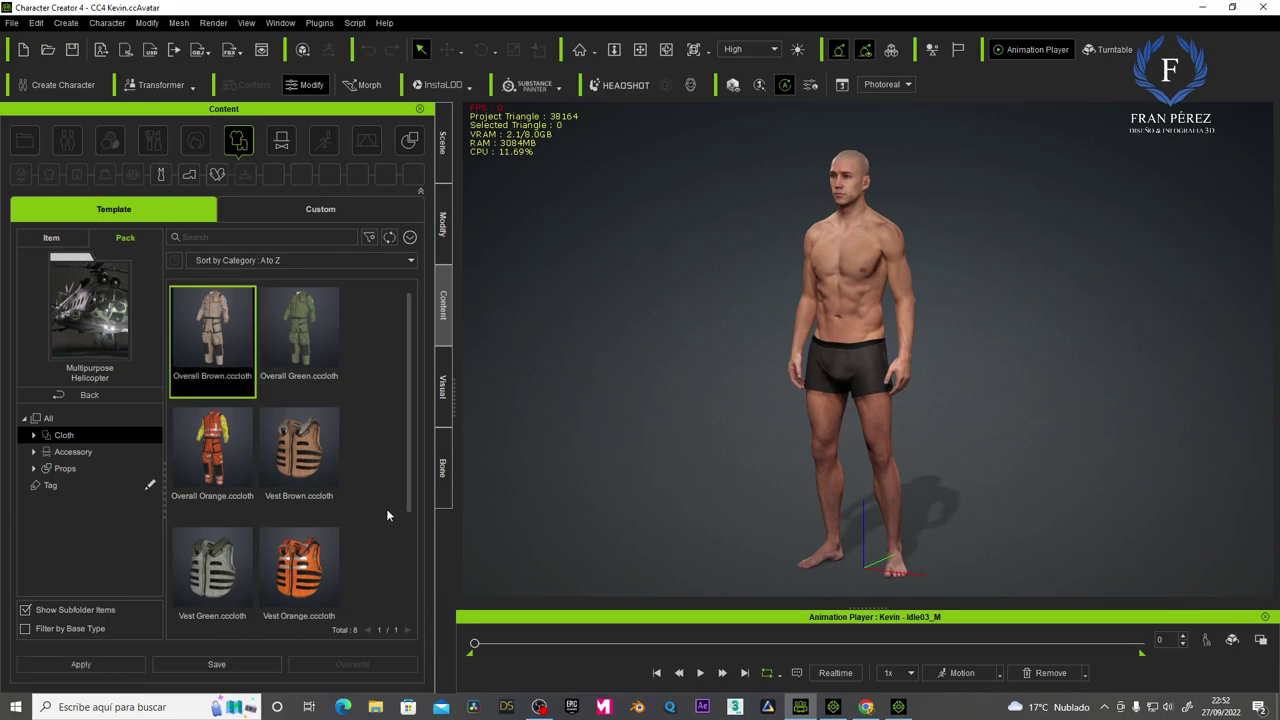
{"action": "left_click", "coordinate": [97, 662]}
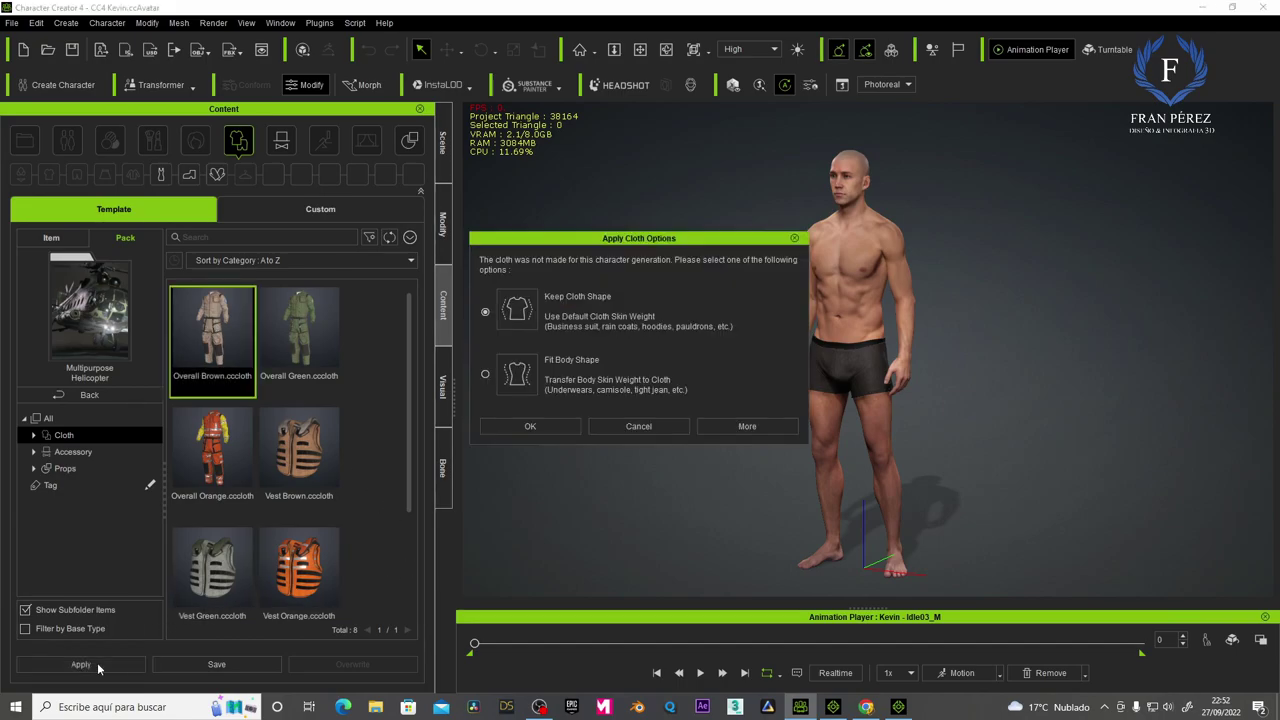
{"action": "left_click", "coordinate": [531, 427]}
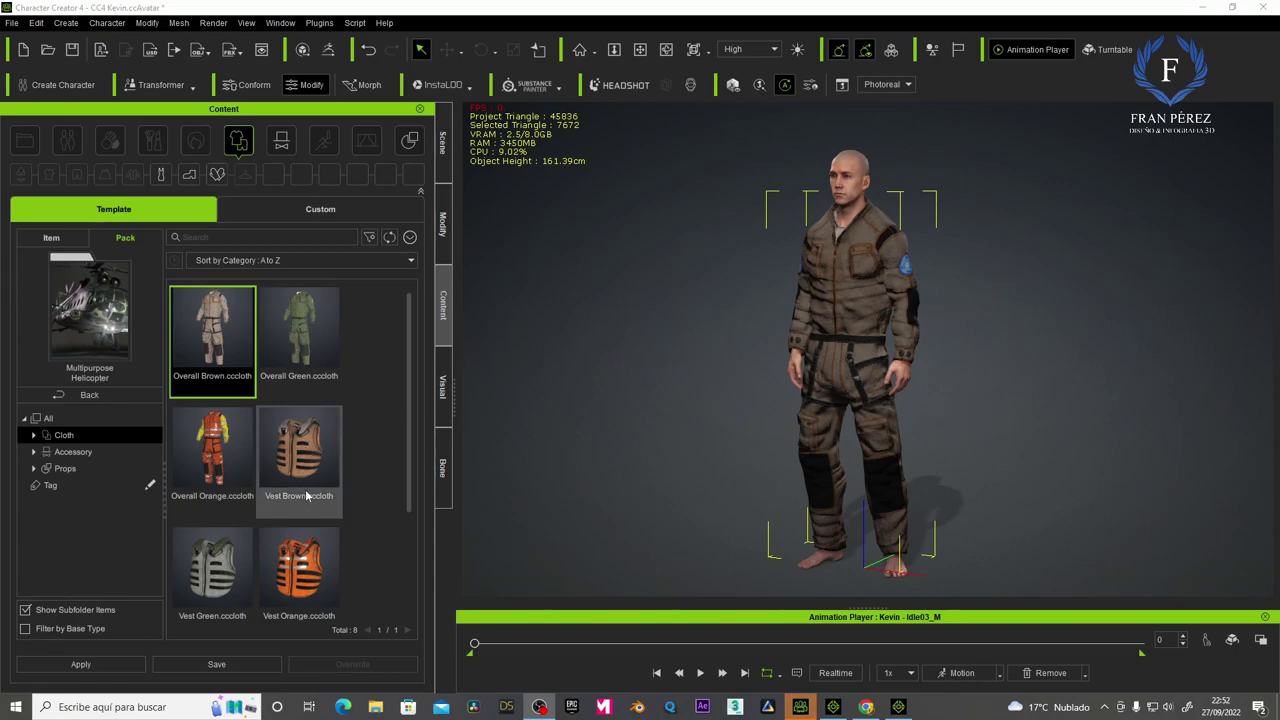
{"action": "scroll", "coordinate": [300, 495], "scroll_direction": "down", "scroll_amount": 1}
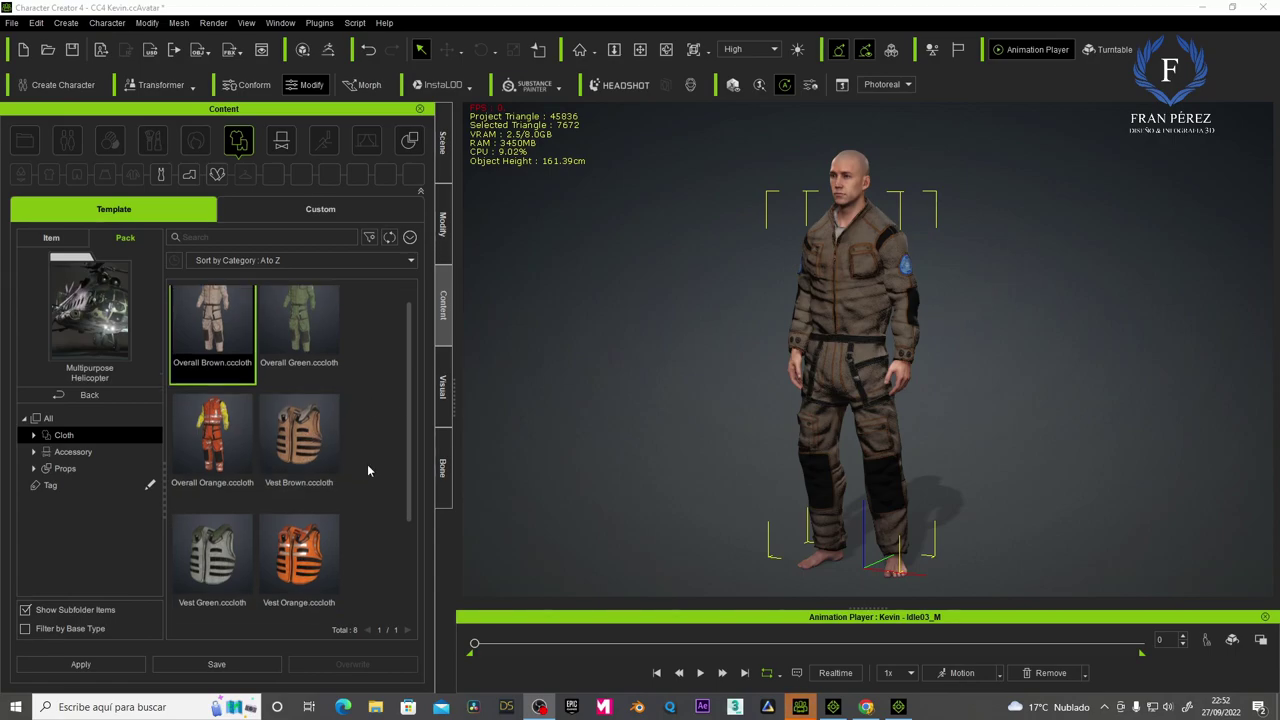
{"action": "left_click", "coordinate": [287, 465]}
{"action": "left_click", "coordinate": [83, 666]}
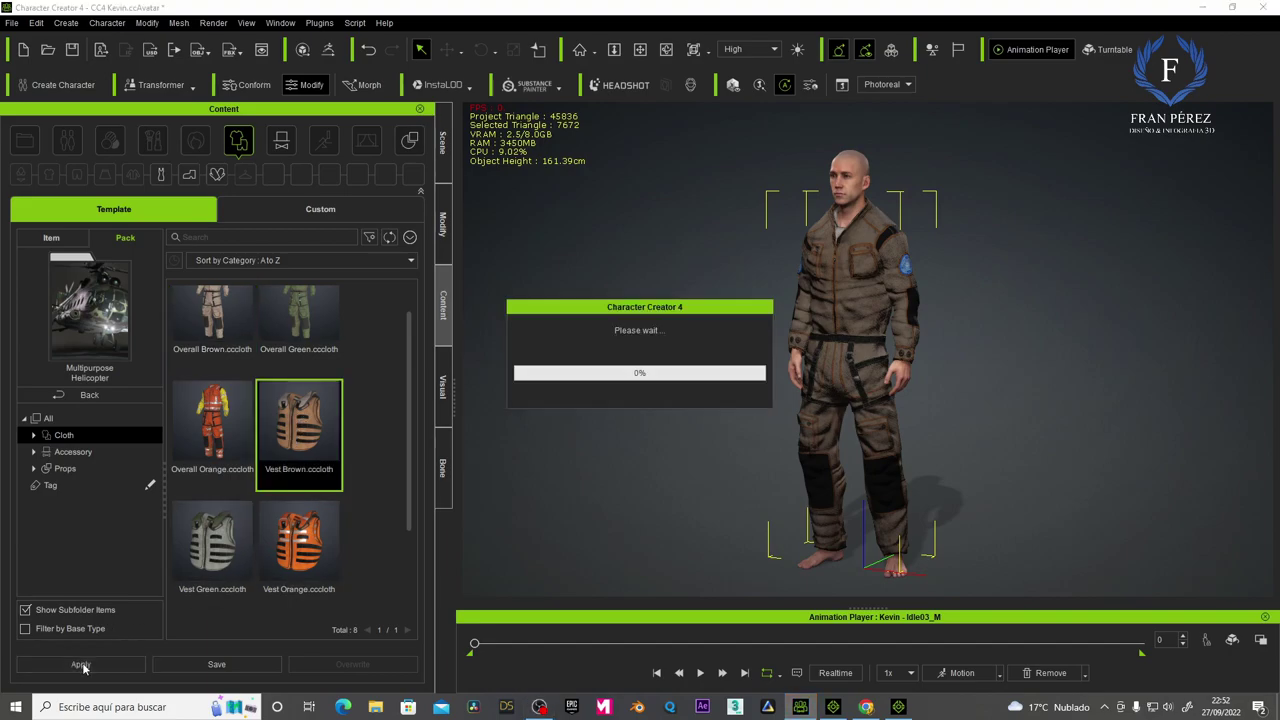
{"action": "left_click", "coordinate": [526, 428]}
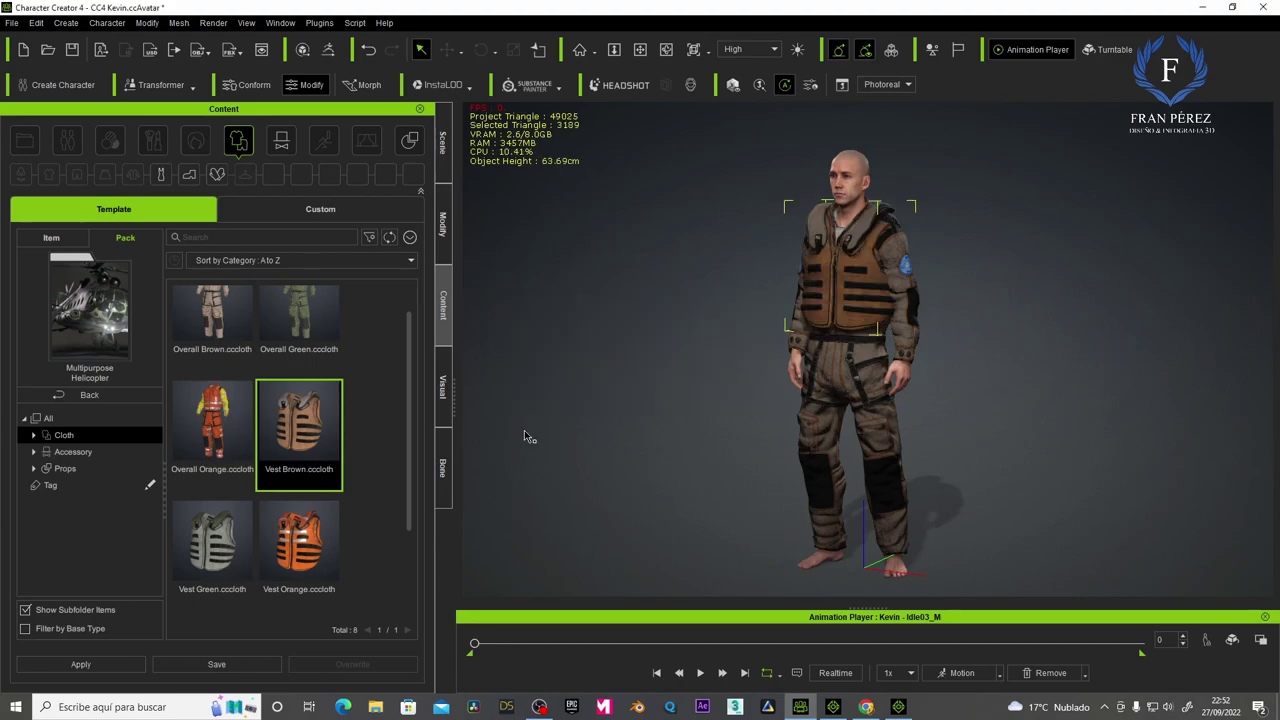
Put the Pilot Boots and Pilot Gloves on Kevin.
{"action": "scroll", "coordinate": [408, 429], "scroll_direction": "down", "scroll_amount": 3}
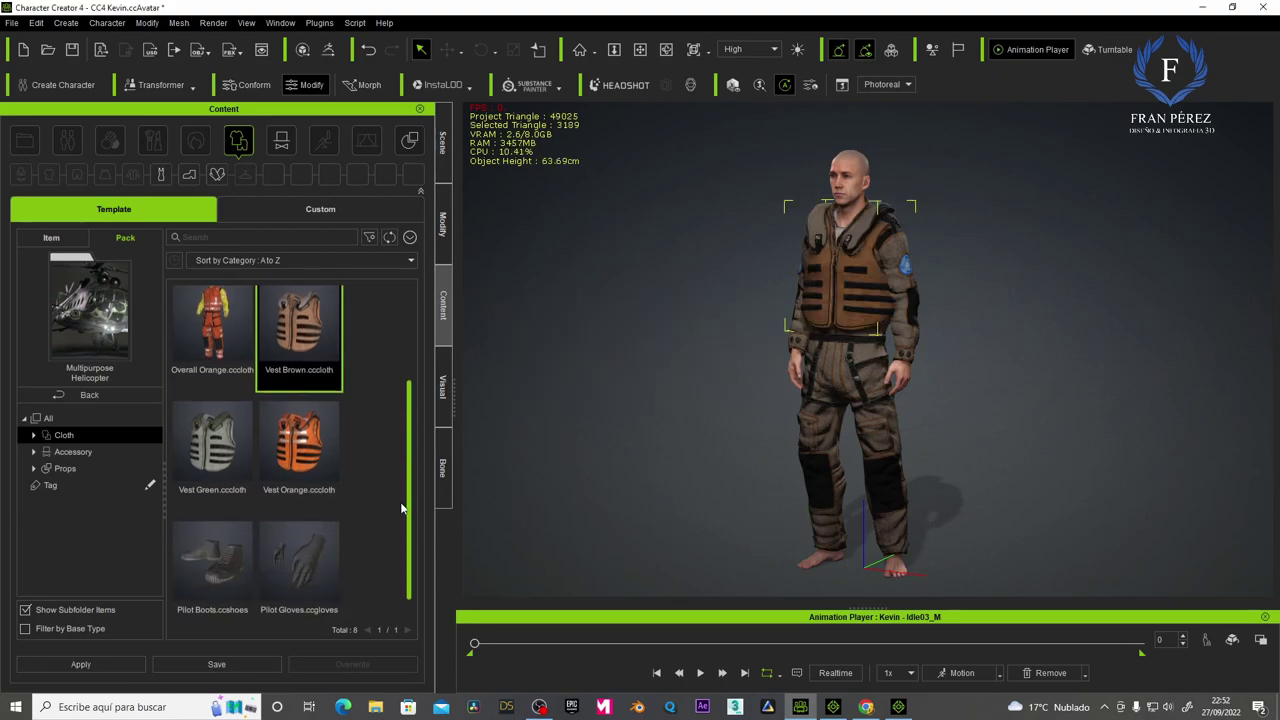
{"action": "left_click", "coordinate": [226, 548]}
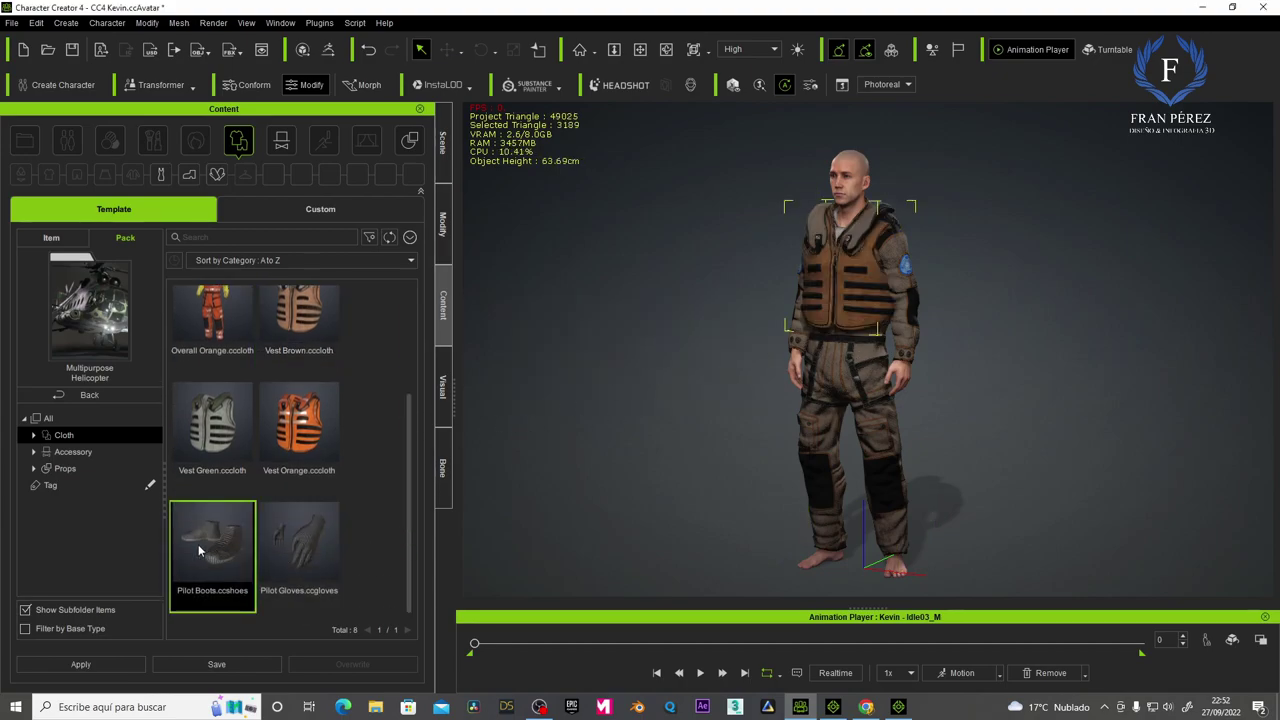
{"action": "left_click", "coordinate": [81, 665]}
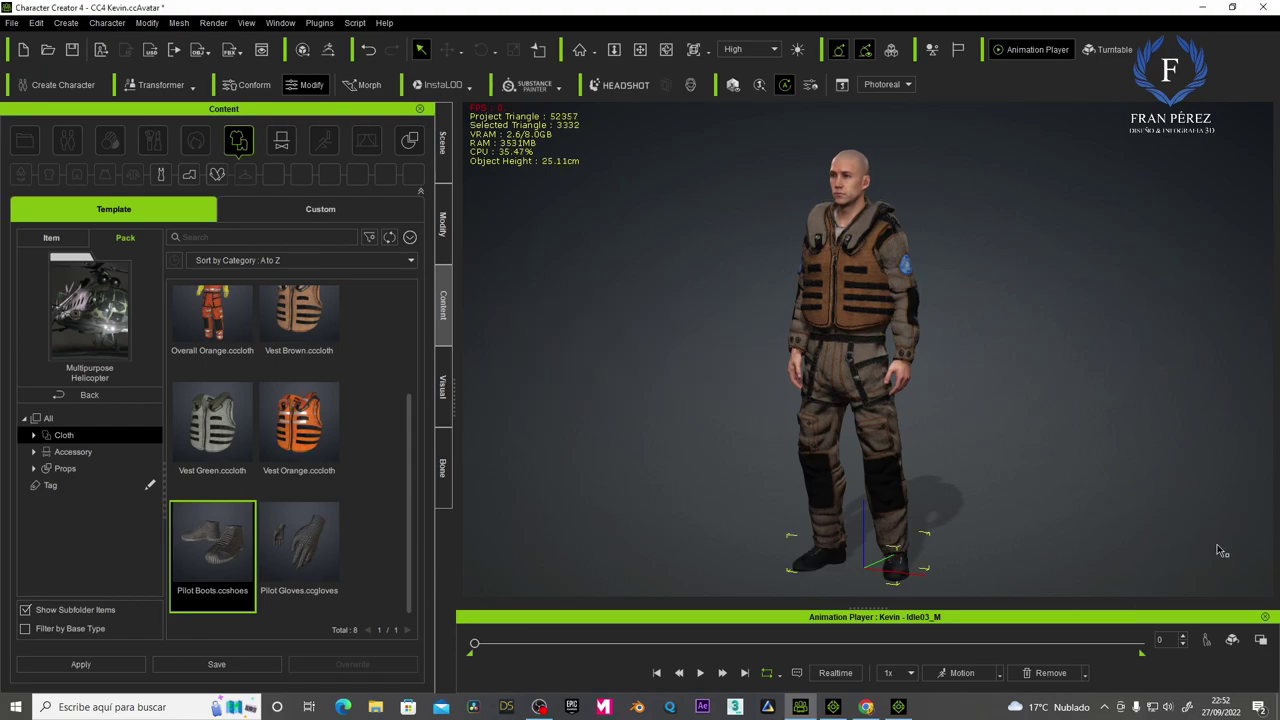
{"action": "left_click", "coordinate": [291, 547]}
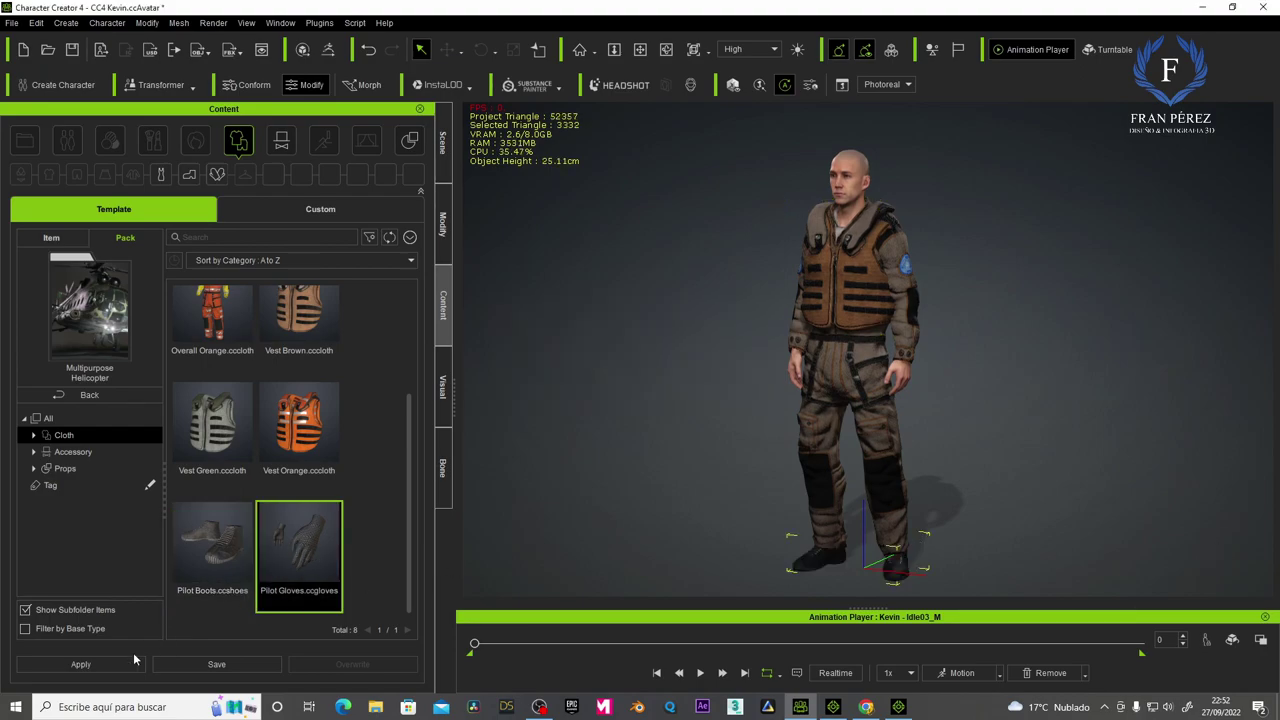
{"action": "left_click", "coordinate": [78, 664]}
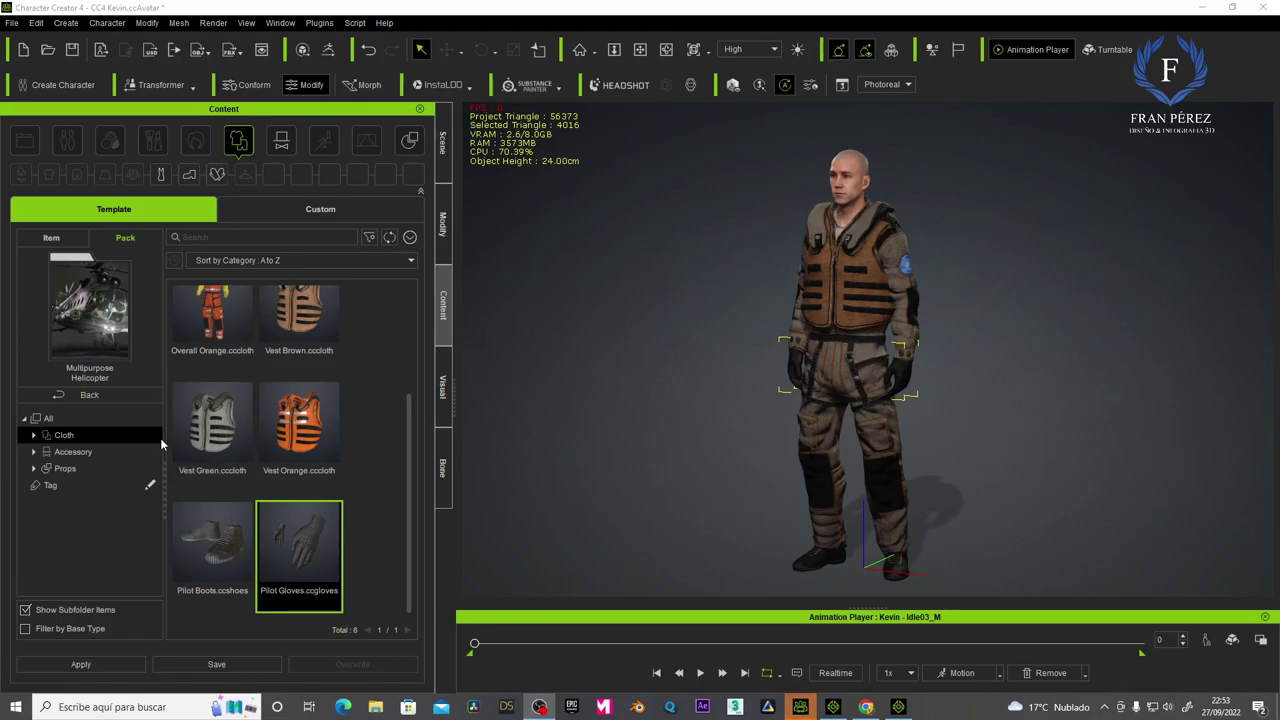
{"action": "left_click", "coordinate": [86, 455]}
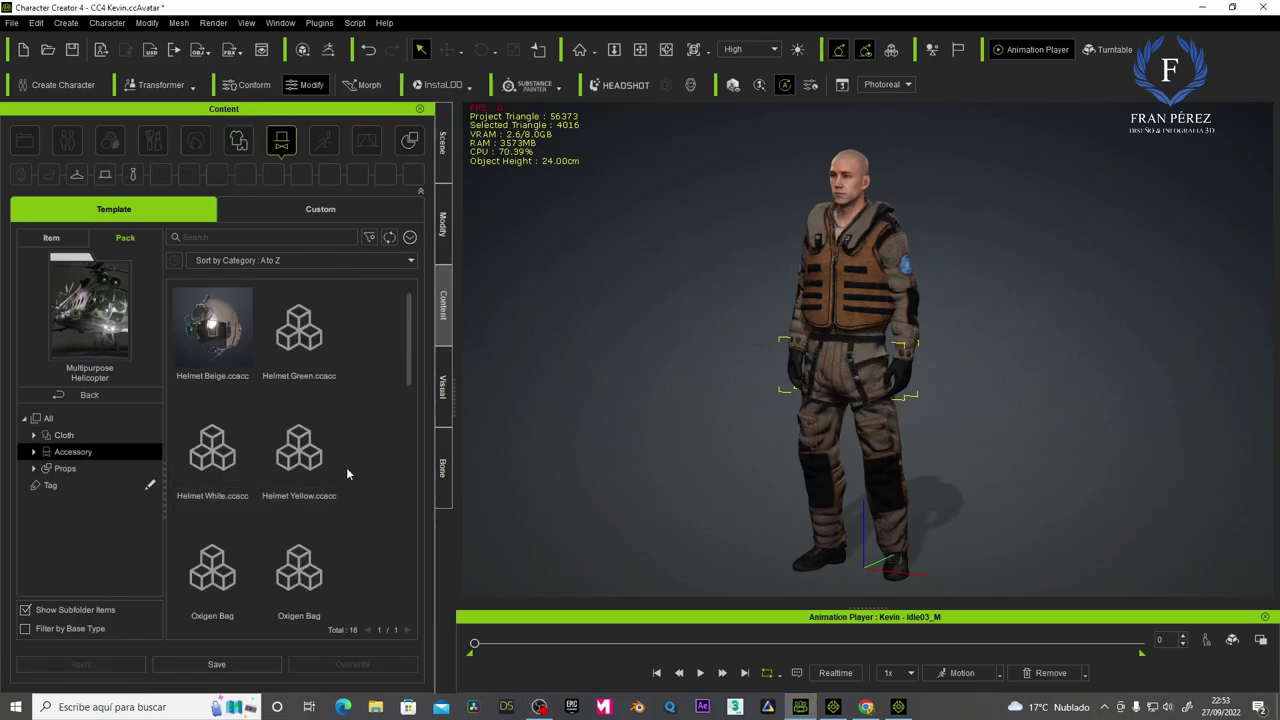
Put the Helmet White accessory on the pilot and view him front-on.
{"action": "left_click", "coordinate": [220, 447]}
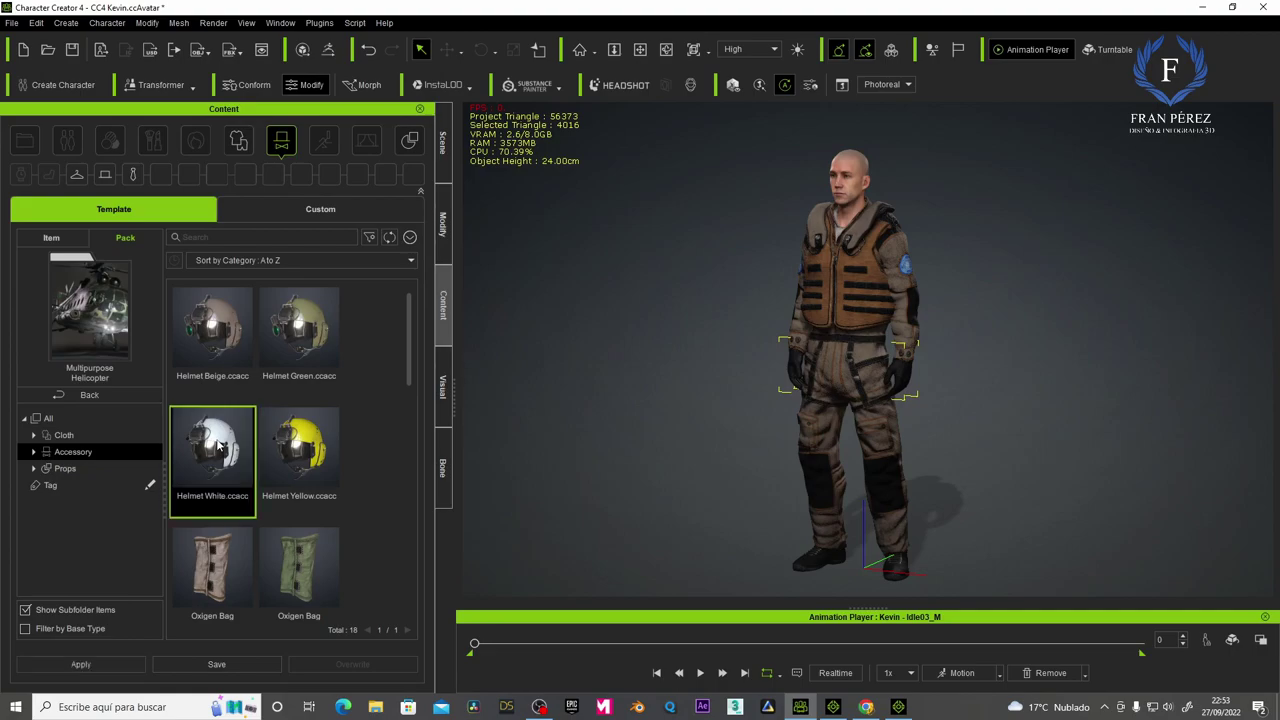
{"action": "left_click", "coordinate": [82, 663]}
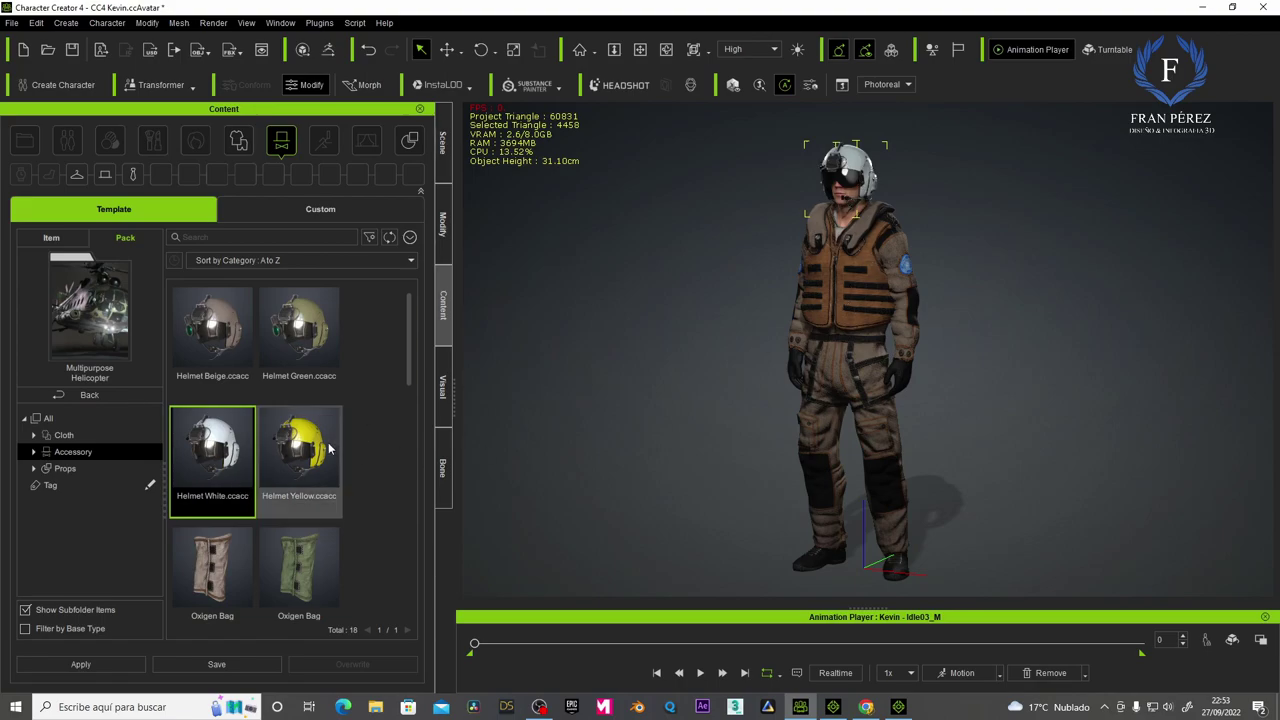
{"action": "left_click", "coordinate": [641, 49]}
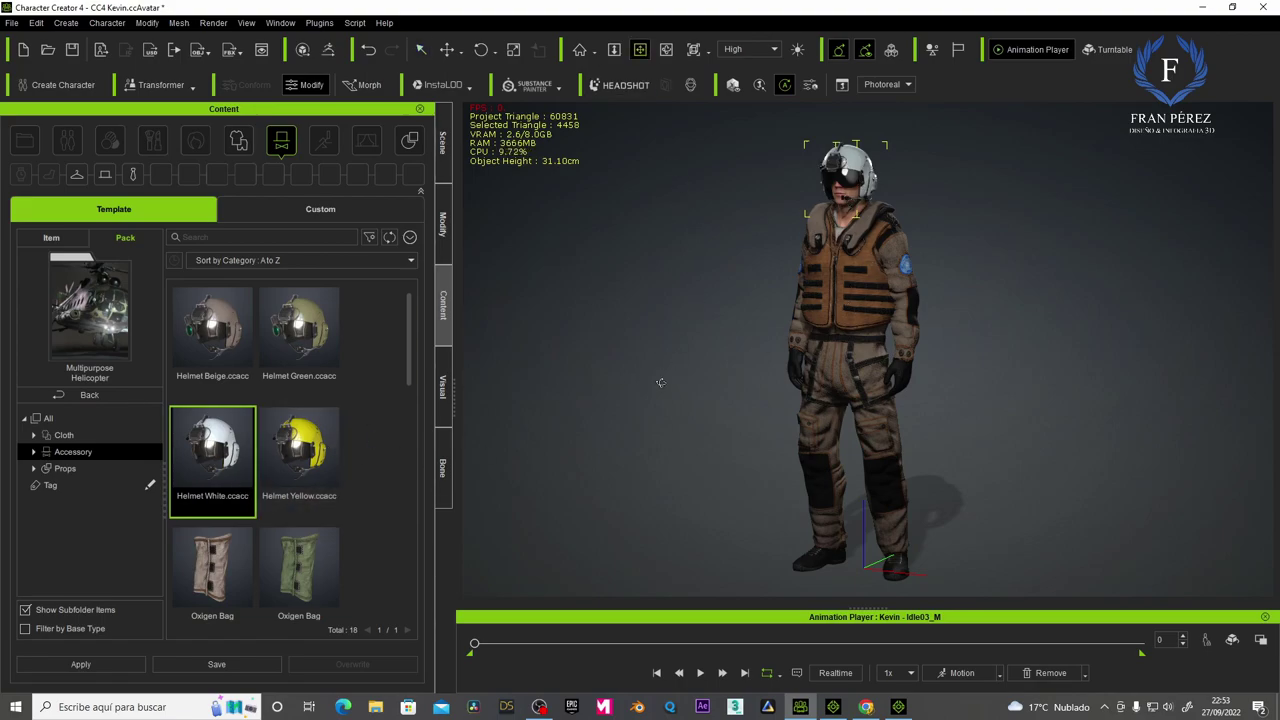
{"action": "left_click_drag", "start_coordinate": [660, 382], "coordinate": [765, 428]}
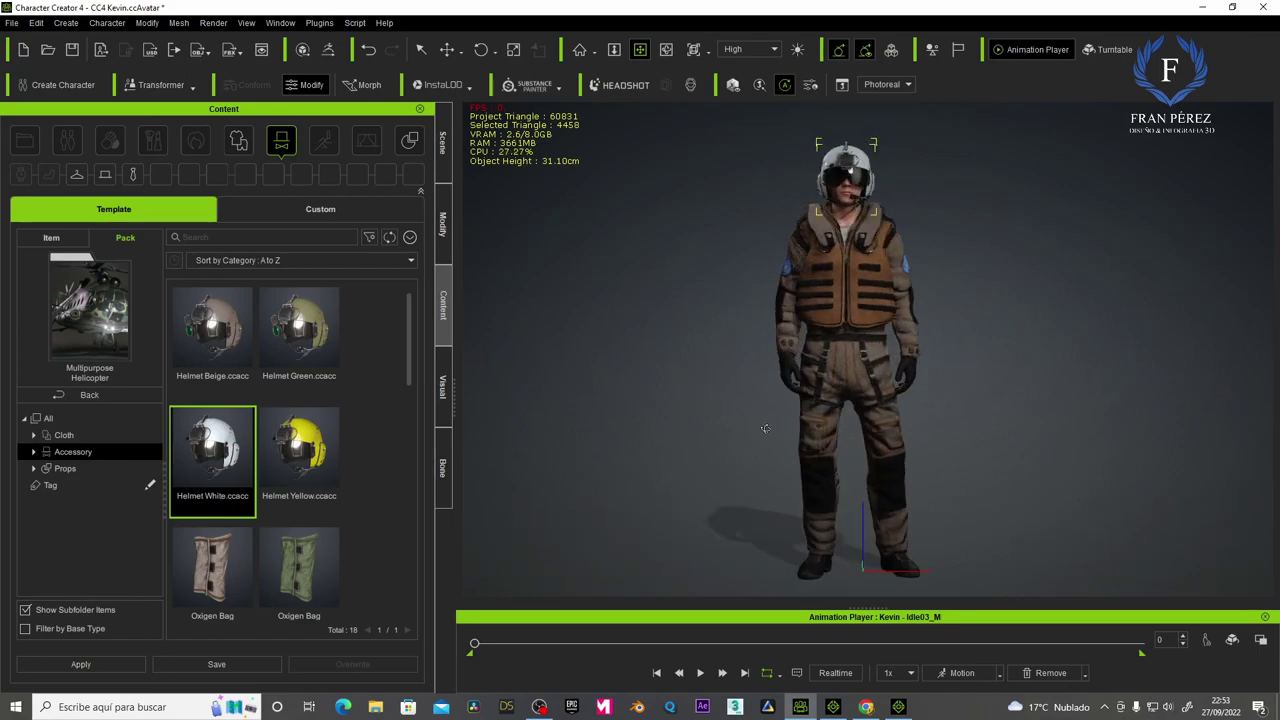
{"action": "scroll", "coordinate": [366, 494], "scroll_direction": "down", "scroll_amount": 1}
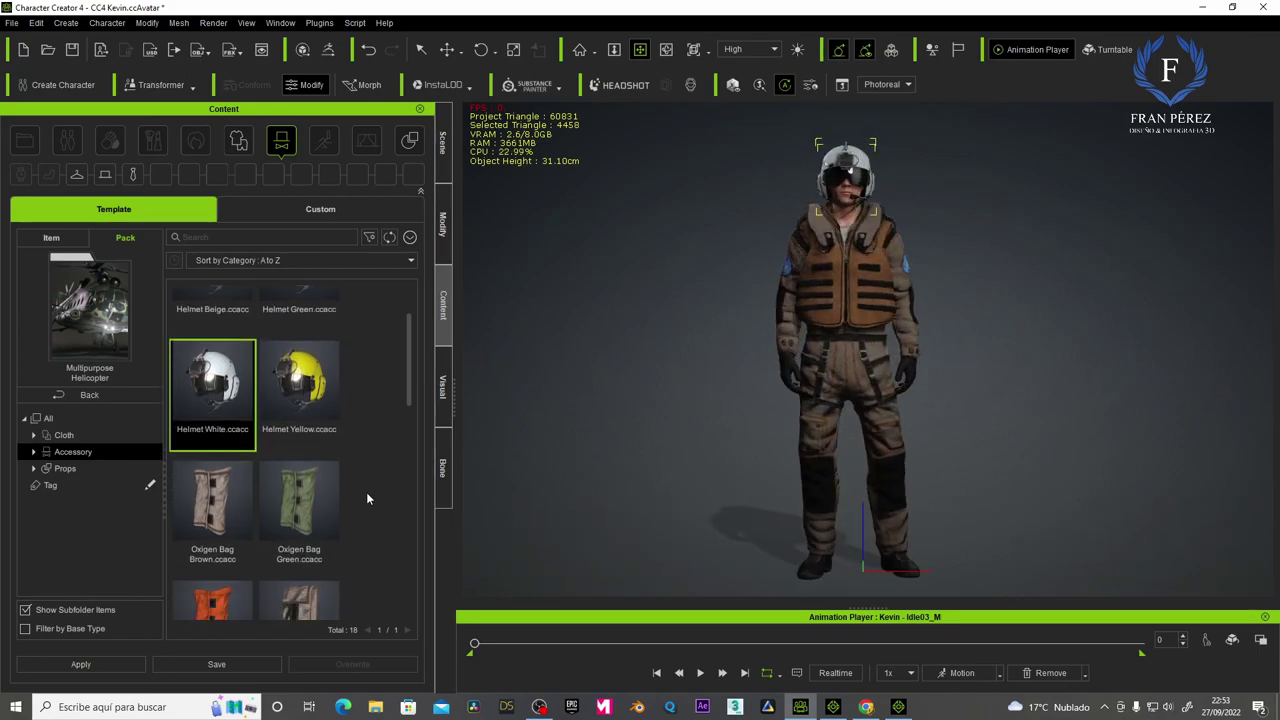
{"action": "scroll", "coordinate": [366, 492], "scroll_direction": "down", "scroll_amount": 1}
{"action": "scroll", "coordinate": [366, 492], "scroll_direction": "down", "scroll_amount": 2}
{"action": "scroll", "coordinate": [366, 492], "scroll_direction": "down", "scroll_amount": 1}
{"action": "scroll", "coordinate": [366, 492], "scroll_direction": "down", "scroll_amount": 2}
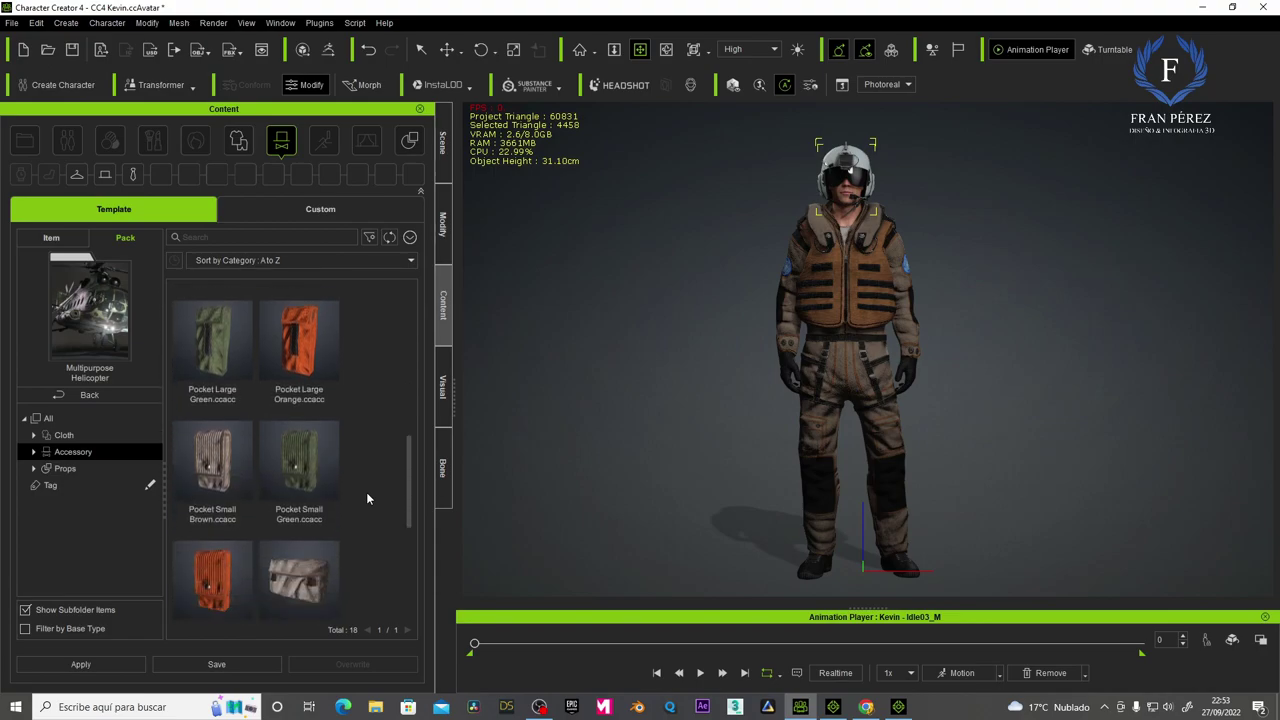
{"action": "scroll", "coordinate": [366, 492], "scroll_direction": "down", "scroll_amount": 2}
{"action": "scroll", "coordinate": [366, 492], "scroll_direction": "down", "scroll_amount": 1}
{"action": "scroll", "coordinate": [366, 492], "scroll_direction": "down", "scroll_amount": 1}
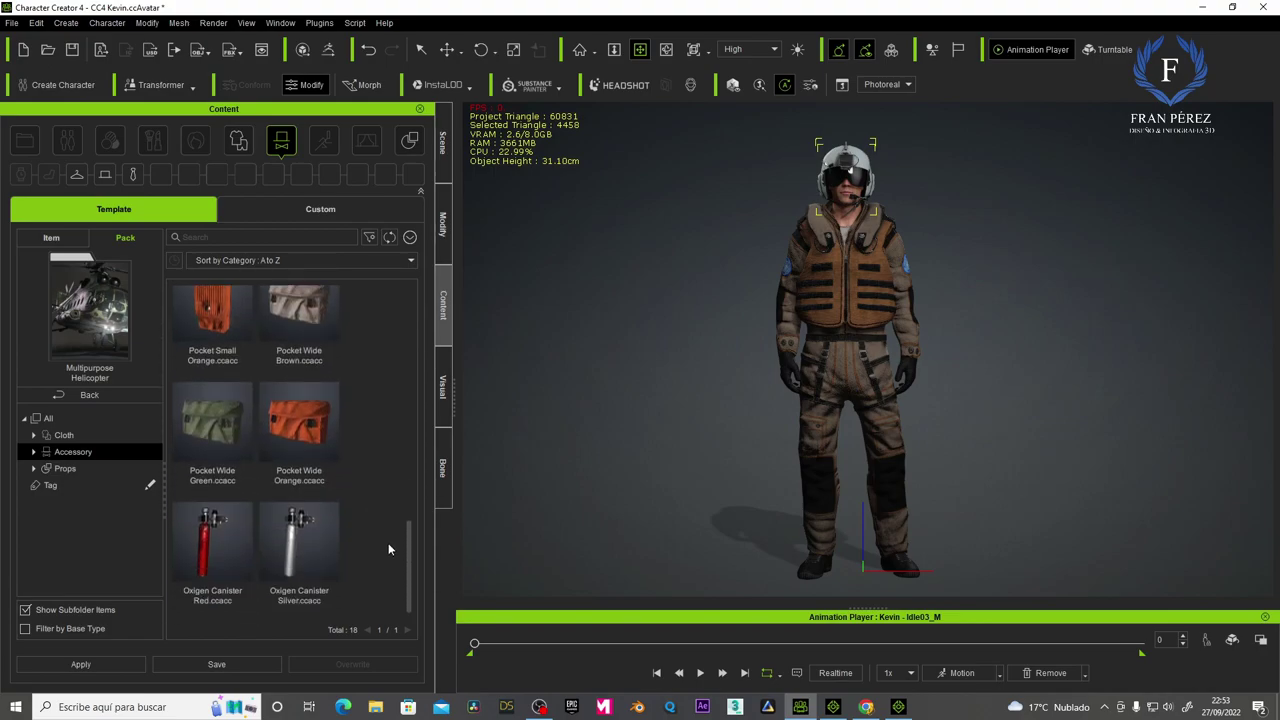
{"action": "left_click_drag", "start_coordinate": [408, 566], "coordinate": [399, 358]}
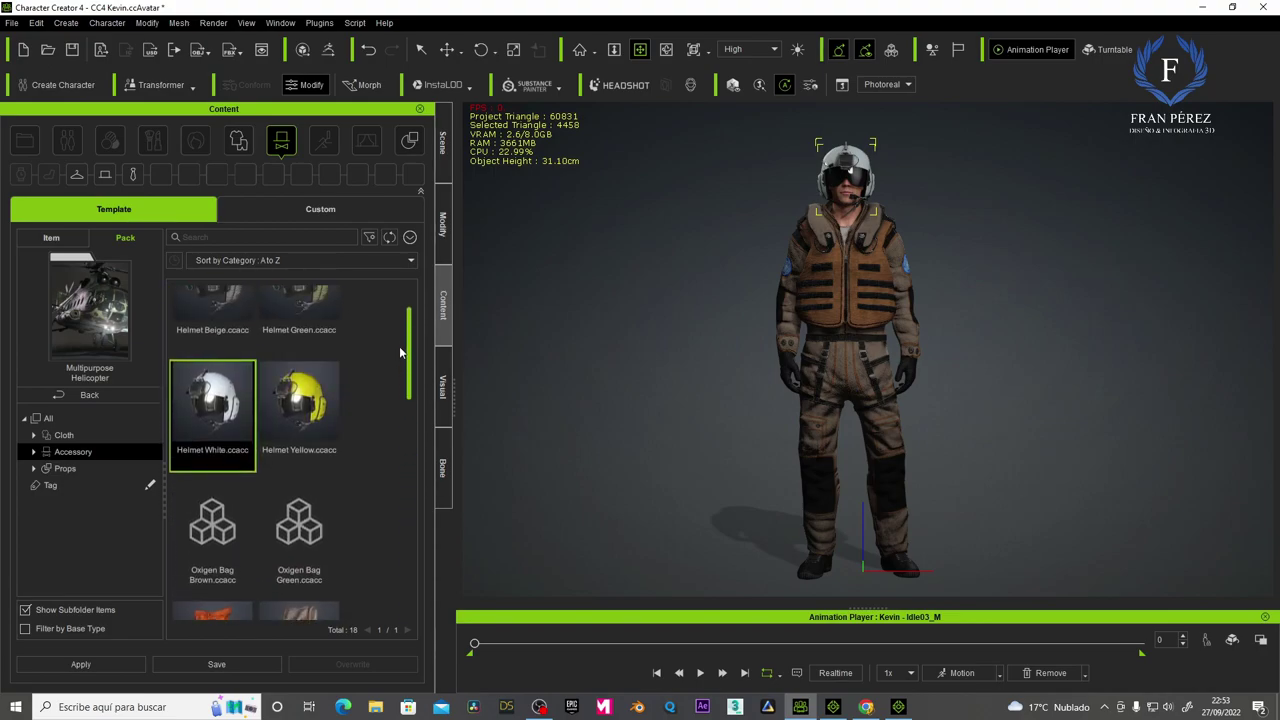
Attach Oxigen Bag Brown and Oxigen Canister Silver to the vest and check from the side.
{"action": "left_click", "coordinate": [216, 503]}
{"action": "left_click", "coordinate": [103, 665]}
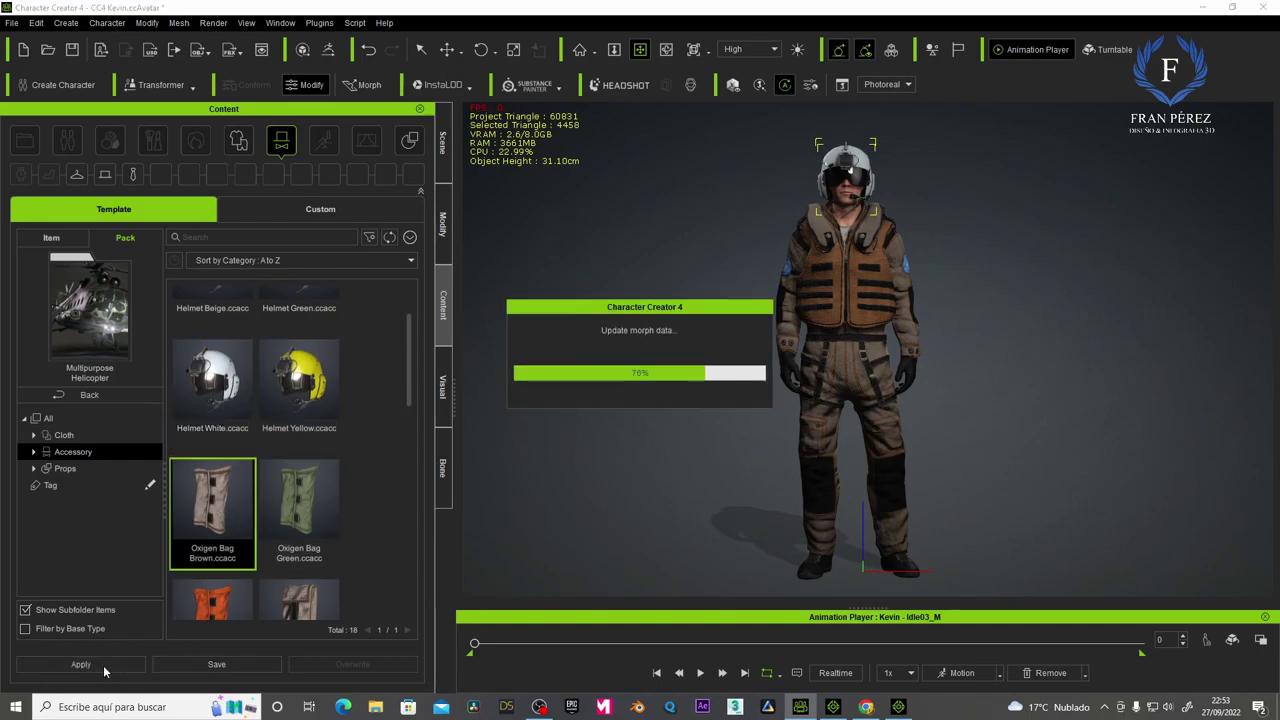
{"action": "scroll", "coordinate": [366, 506], "scroll_direction": "down", "scroll_amount": 2}
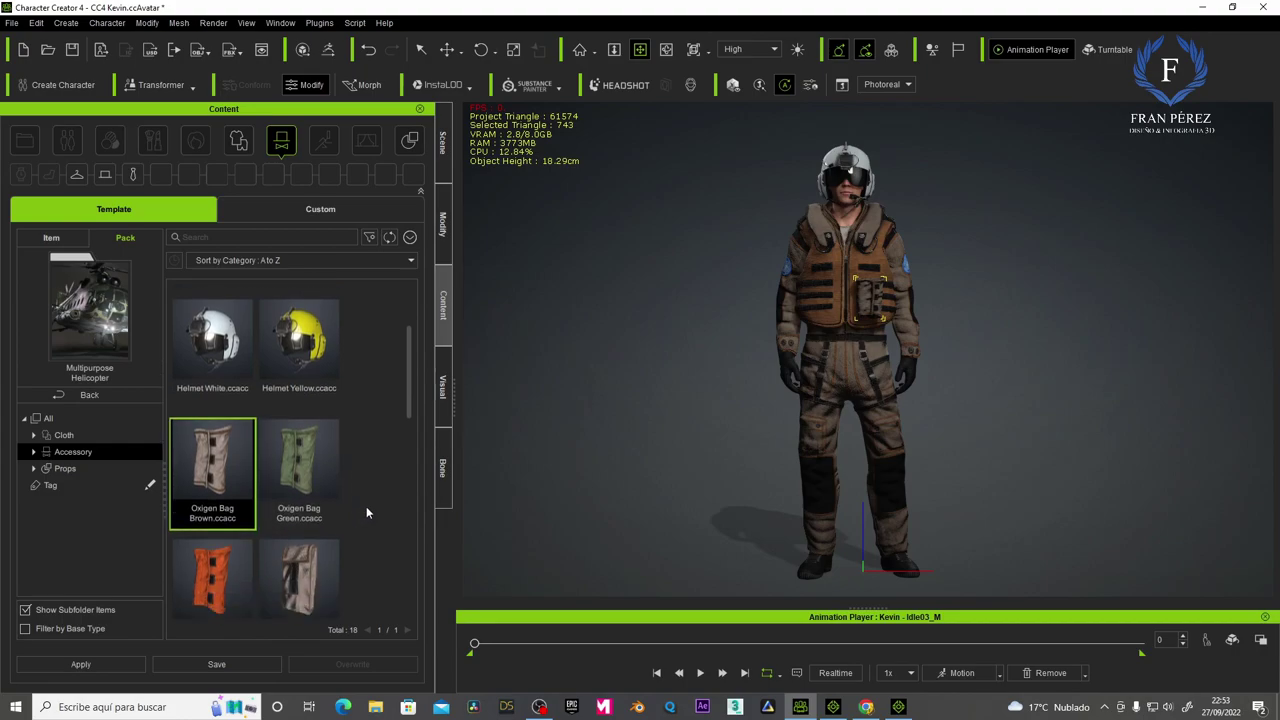
{"action": "scroll", "coordinate": [366, 506], "scroll_direction": "down", "scroll_amount": 2}
{"action": "scroll", "coordinate": [366, 506], "scroll_direction": "down", "scroll_amount": 1}
{"action": "scroll", "coordinate": [366, 506], "scroll_direction": "down", "scroll_amount": 1}
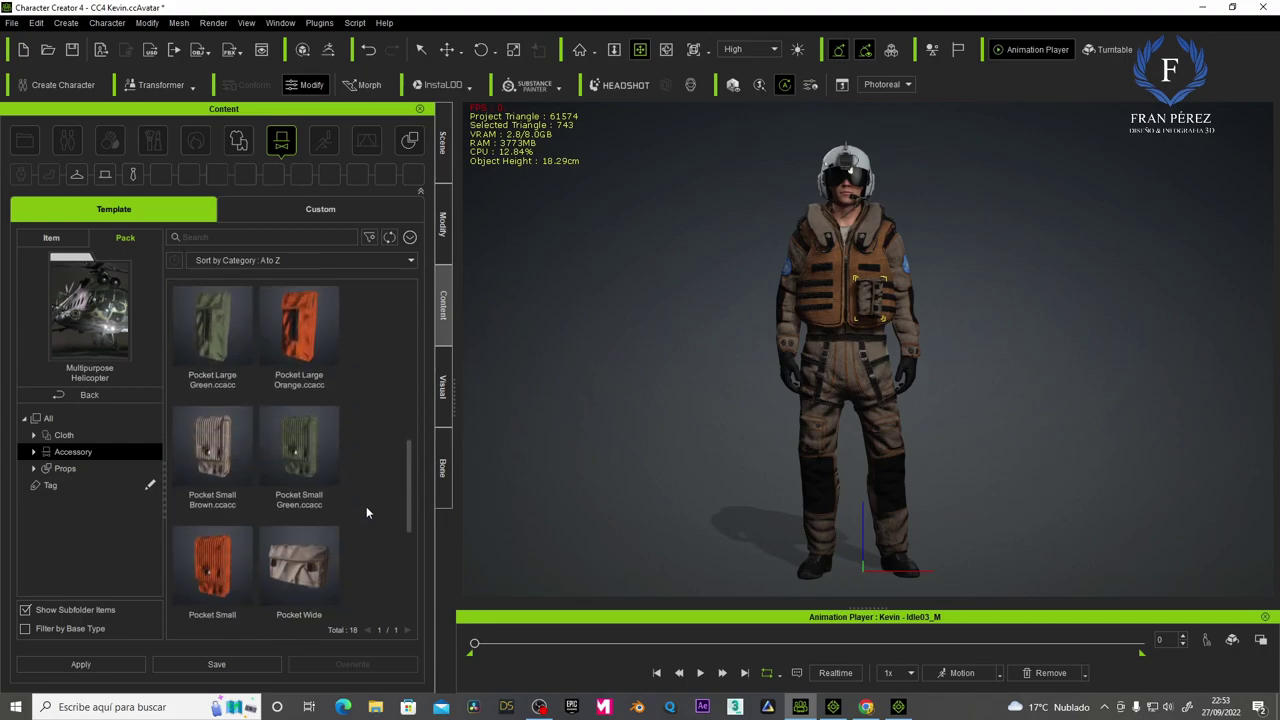
{"action": "scroll", "coordinate": [366, 506], "scroll_direction": "down", "scroll_amount": 1}
{"action": "scroll", "coordinate": [366, 512], "scroll_direction": "down", "scroll_amount": 2}
{"action": "left_click", "coordinate": [304, 549]}
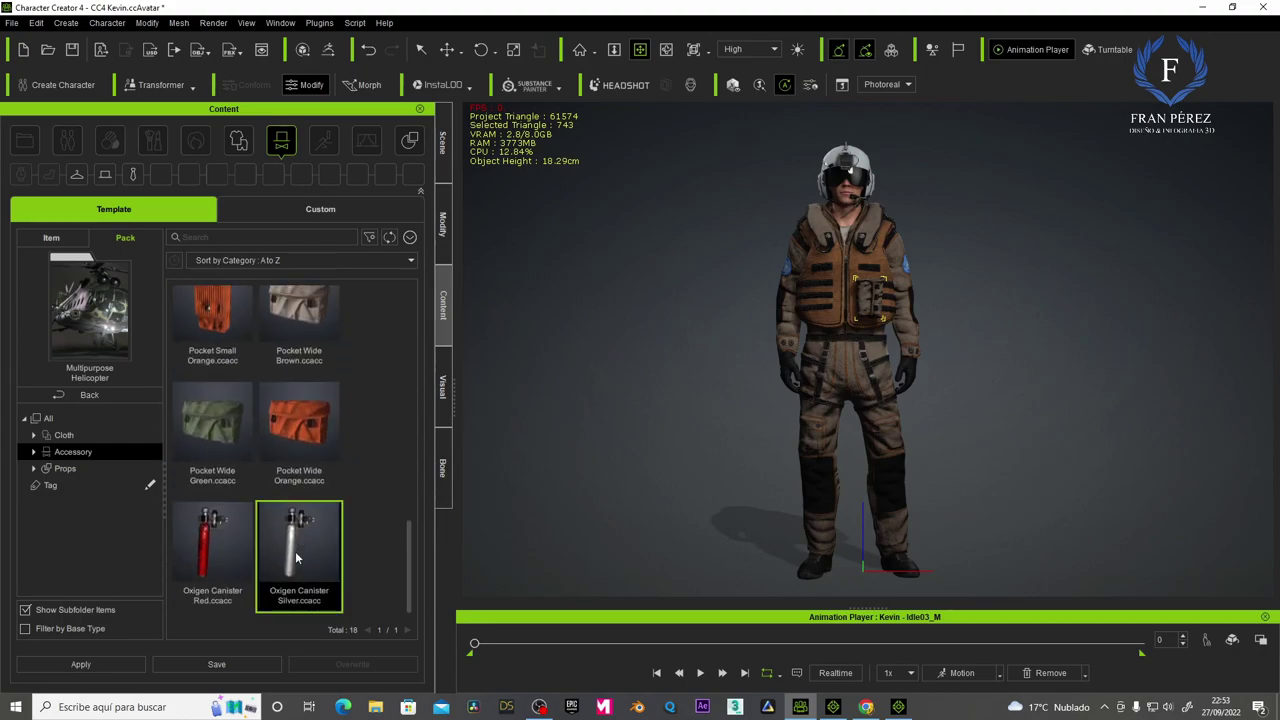
{"action": "left_click", "coordinate": [81, 664]}
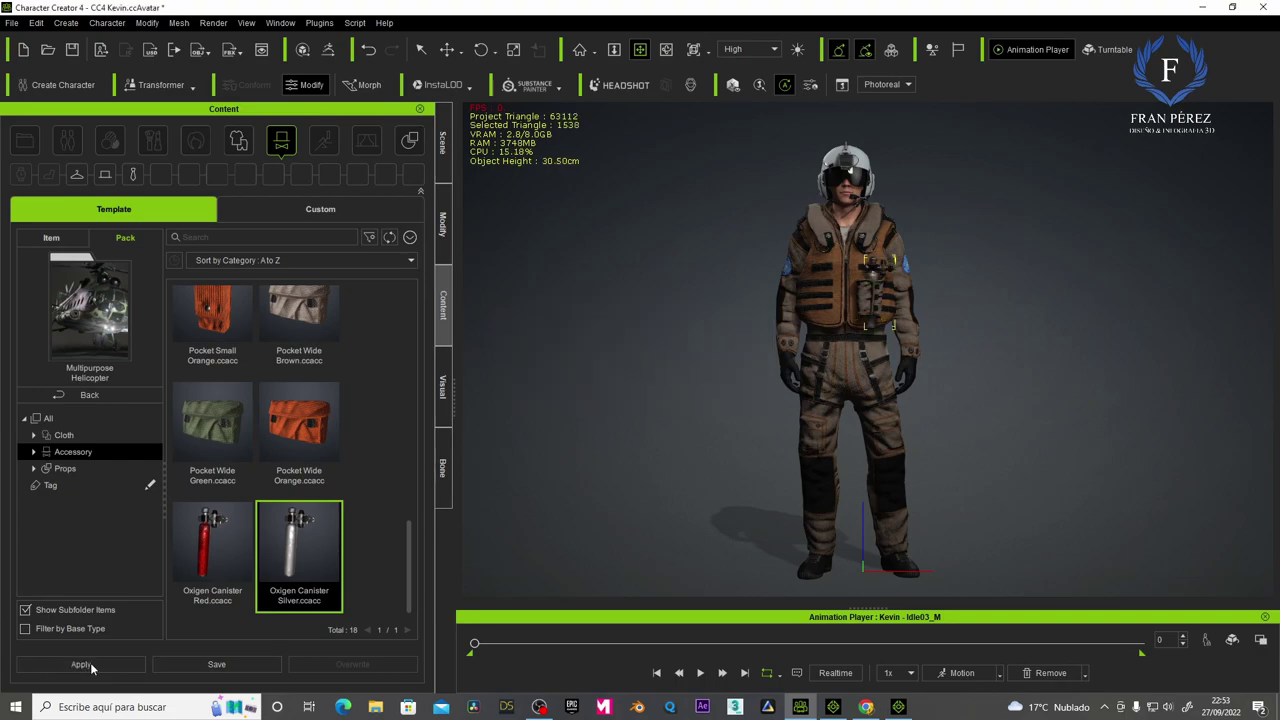
{"action": "left_click", "coordinate": [666, 49]}
{"action": "mouse_move", "coordinate": [708, 289]}
{"action": "left_mouse_down"}
{"action": "mouse_move", "coordinate": [1015, 281]}
{"action": "mouse_move", "coordinate": [774, 298]}
{"action": "mouse_move", "coordinate": [771, 314]}
{"action": "left_mouse_up"}
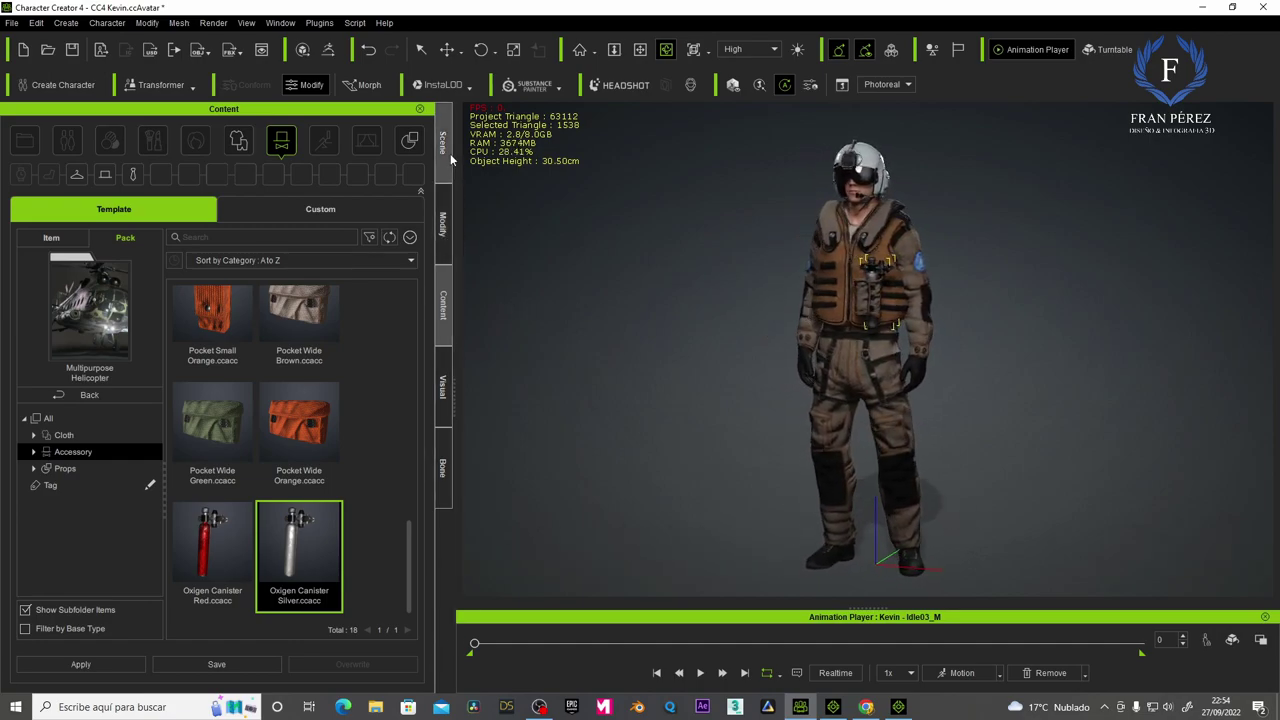
Open the custom Actor > Character > PILOTOS DE HELICO folder and deselect PILOTO1.
{"action": "left_click", "coordinate": [332, 212]}
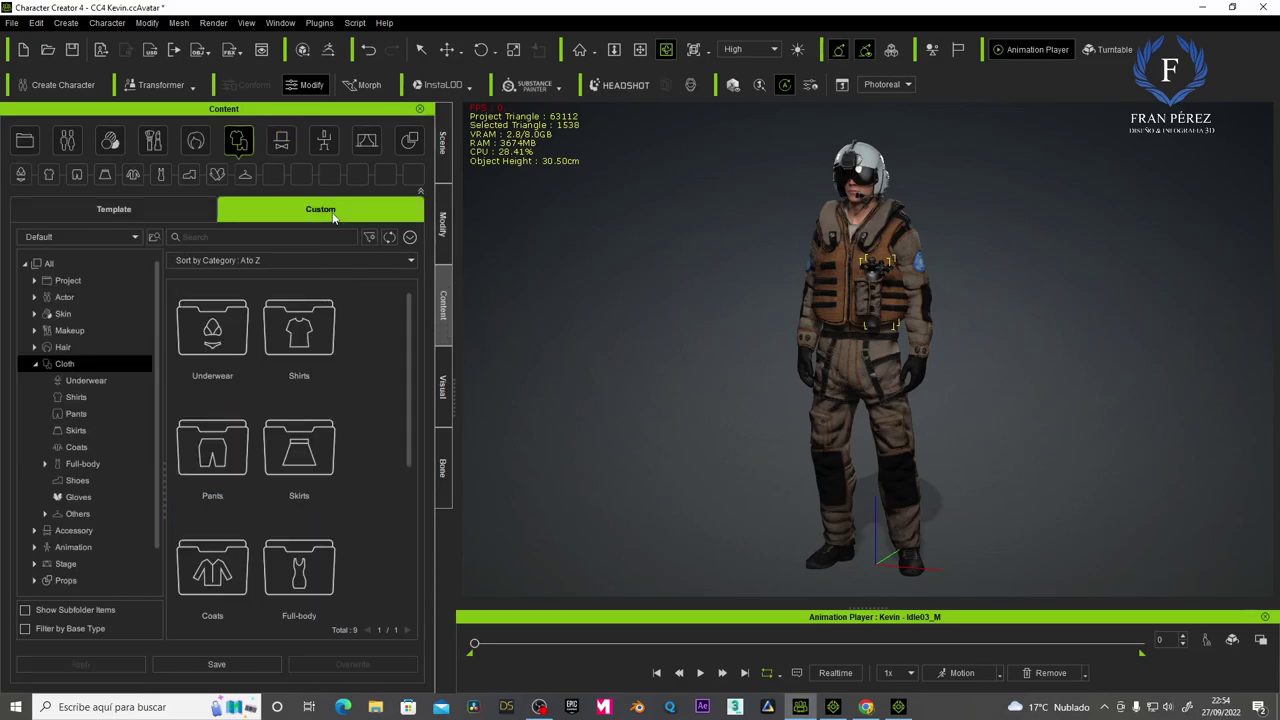
{"action": "left_click", "coordinate": [70, 297]}
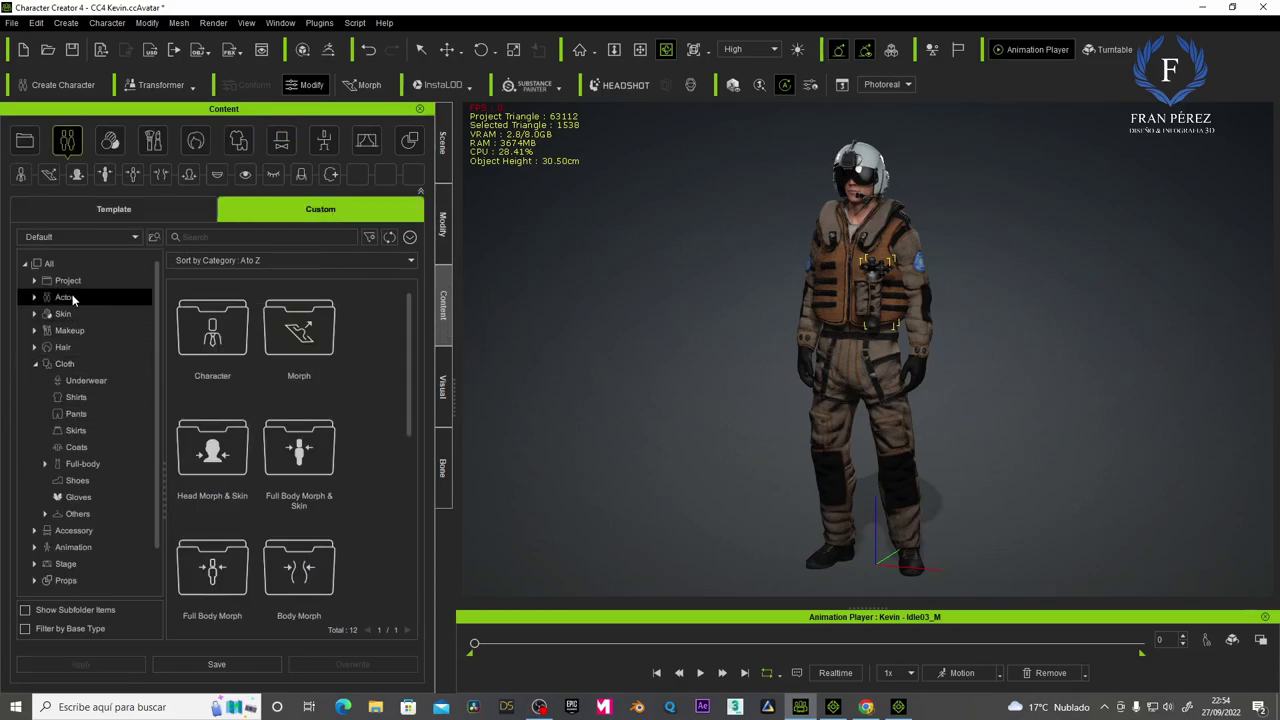
{"action": "double_click", "coordinate": [205, 333]}
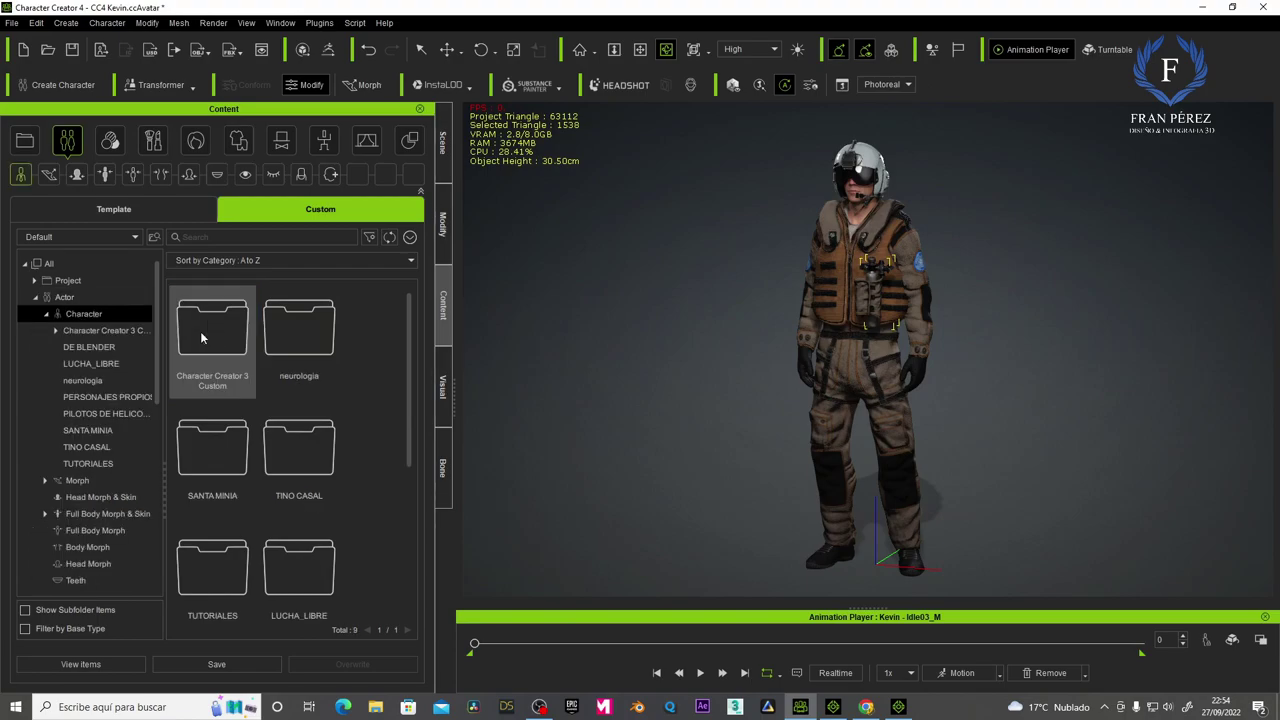
{"action": "left_click", "coordinate": [99, 411]}
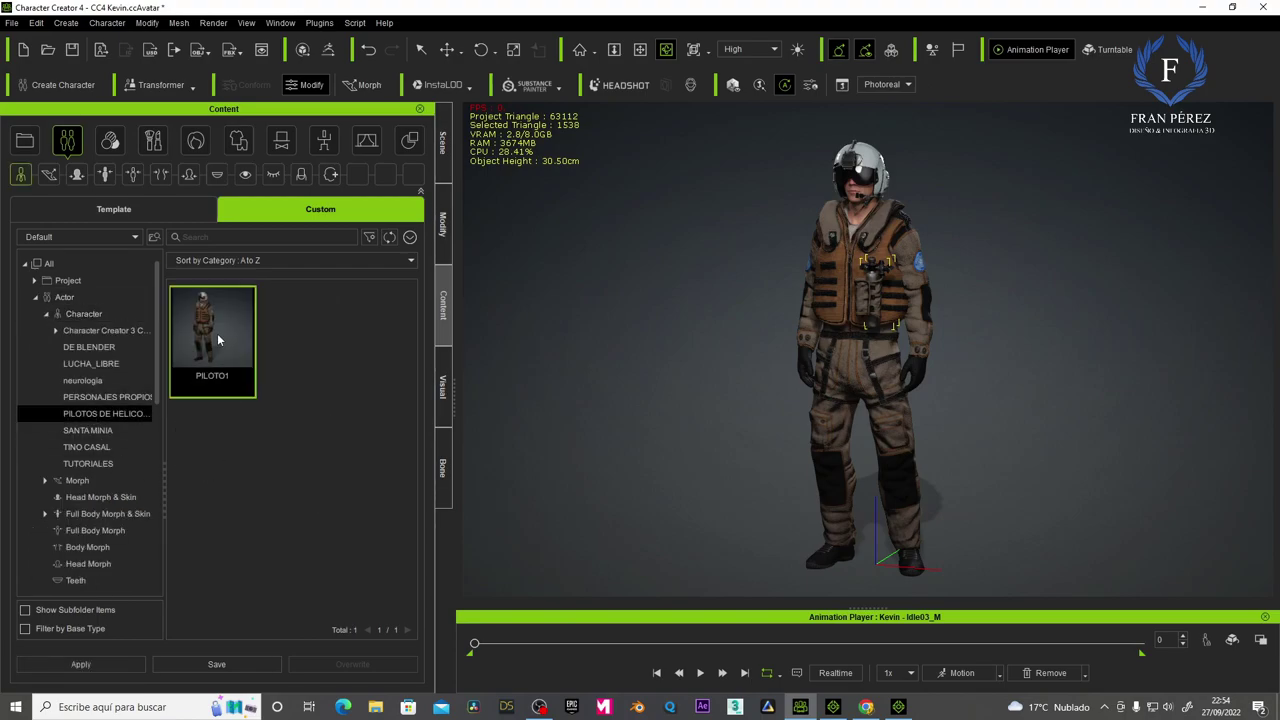
{"action": "left_click", "coordinate": [267, 487]}
Cancel an accessory save and show the character's Scene tree.
{"action": "left_click", "coordinate": [218, 663]}
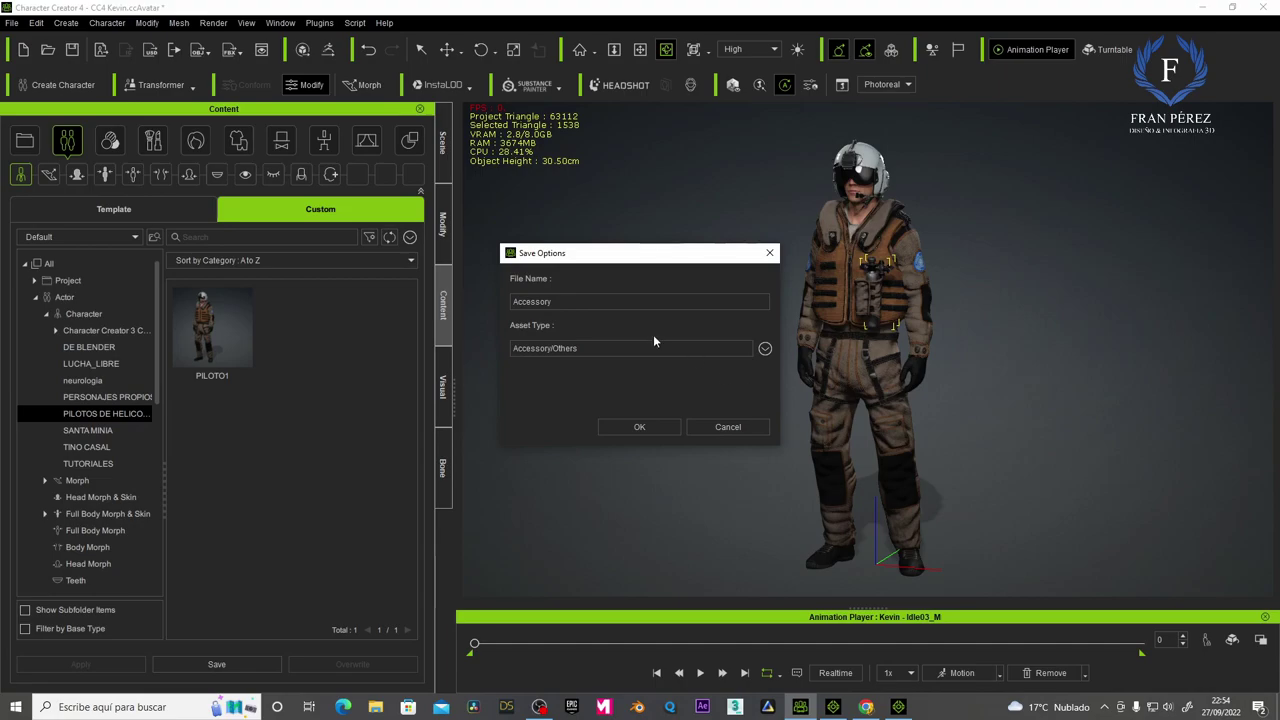
{"action": "left_click", "coordinate": [728, 427]}
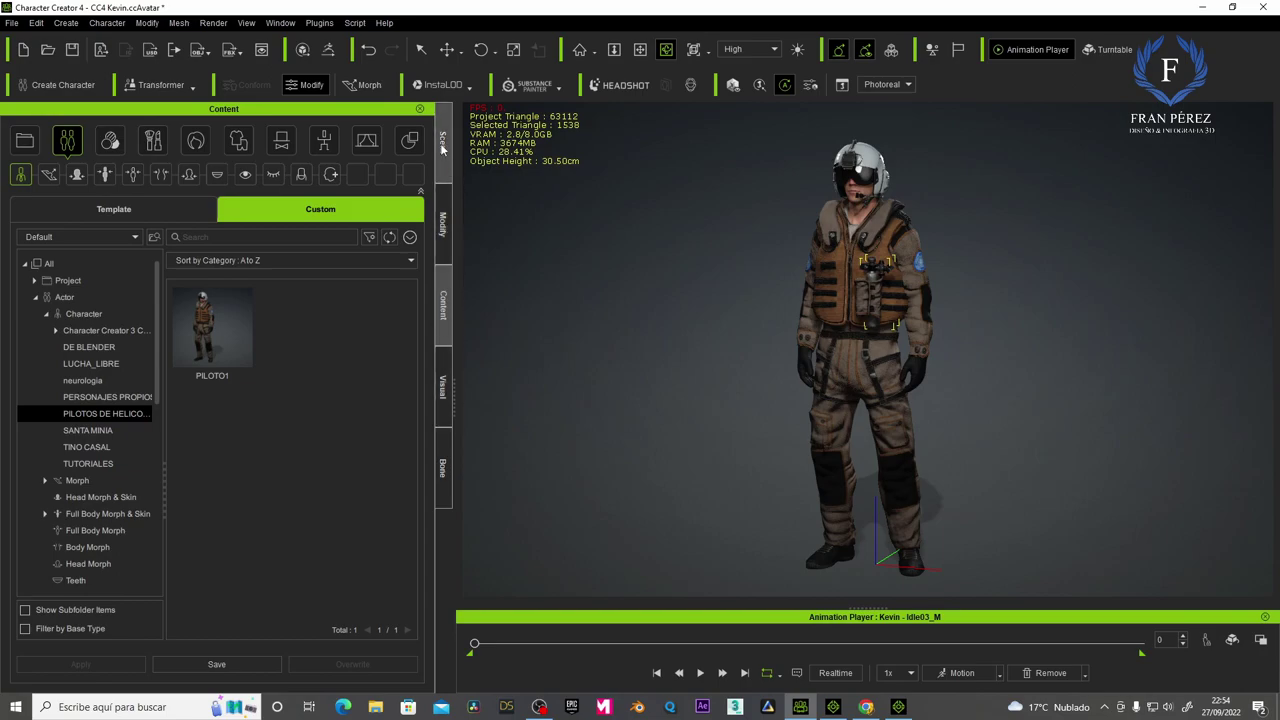
{"action": "left_click", "coordinate": [443, 148]}
Select the whole Kevin character and save him as PILOTO2 in the pilots folder.
{"action": "left_click", "coordinate": [75, 378], "text": "shift"}
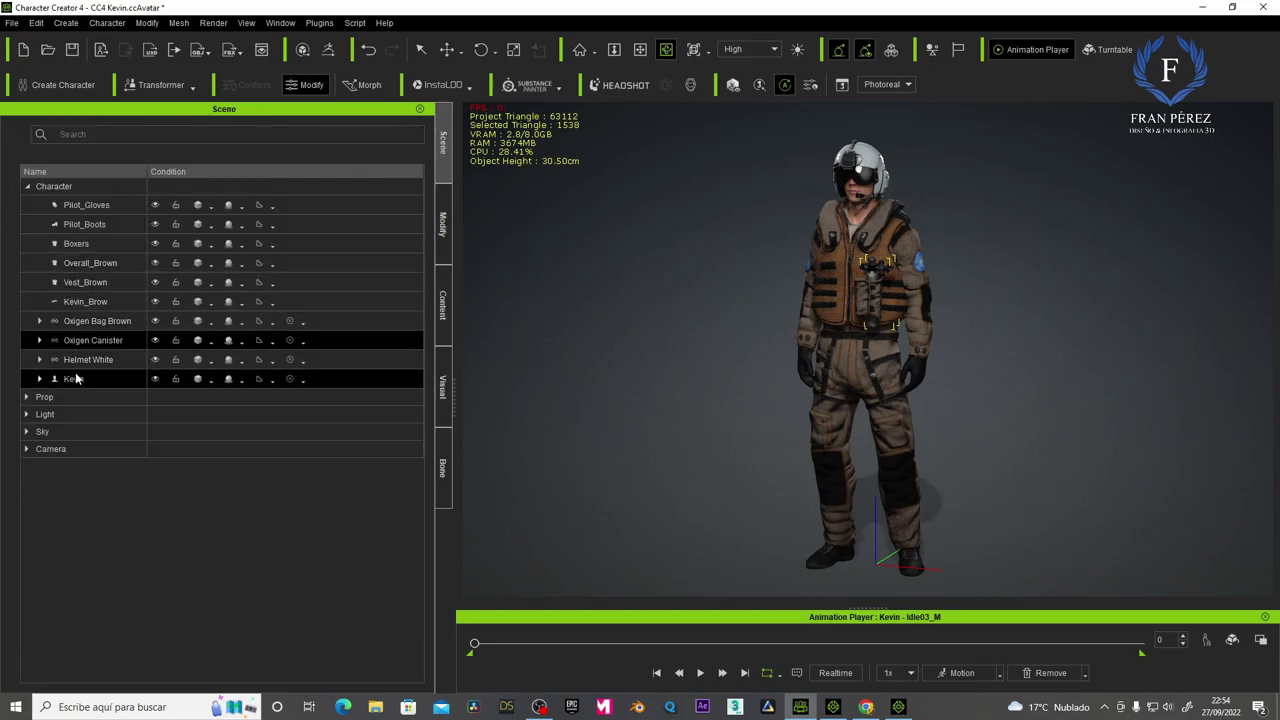
{"action": "left_click", "coordinate": [75, 379]}
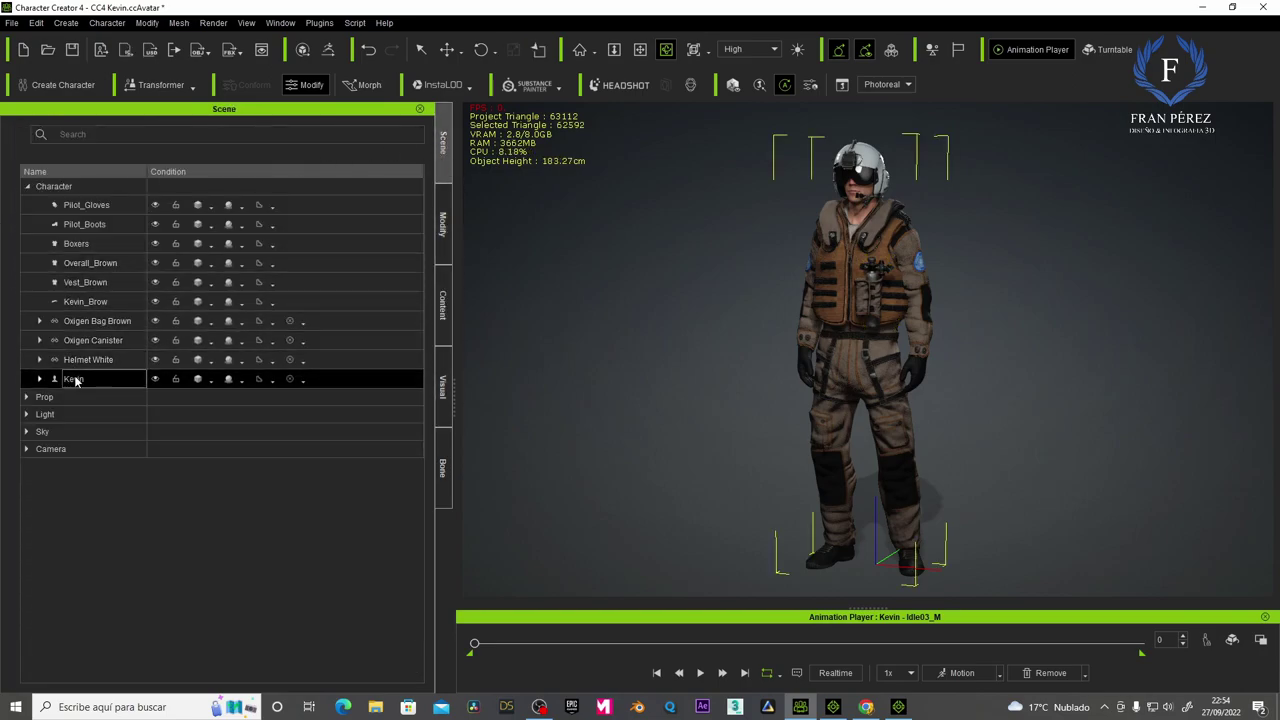
{"action": "left_click", "coordinate": [443, 305]}
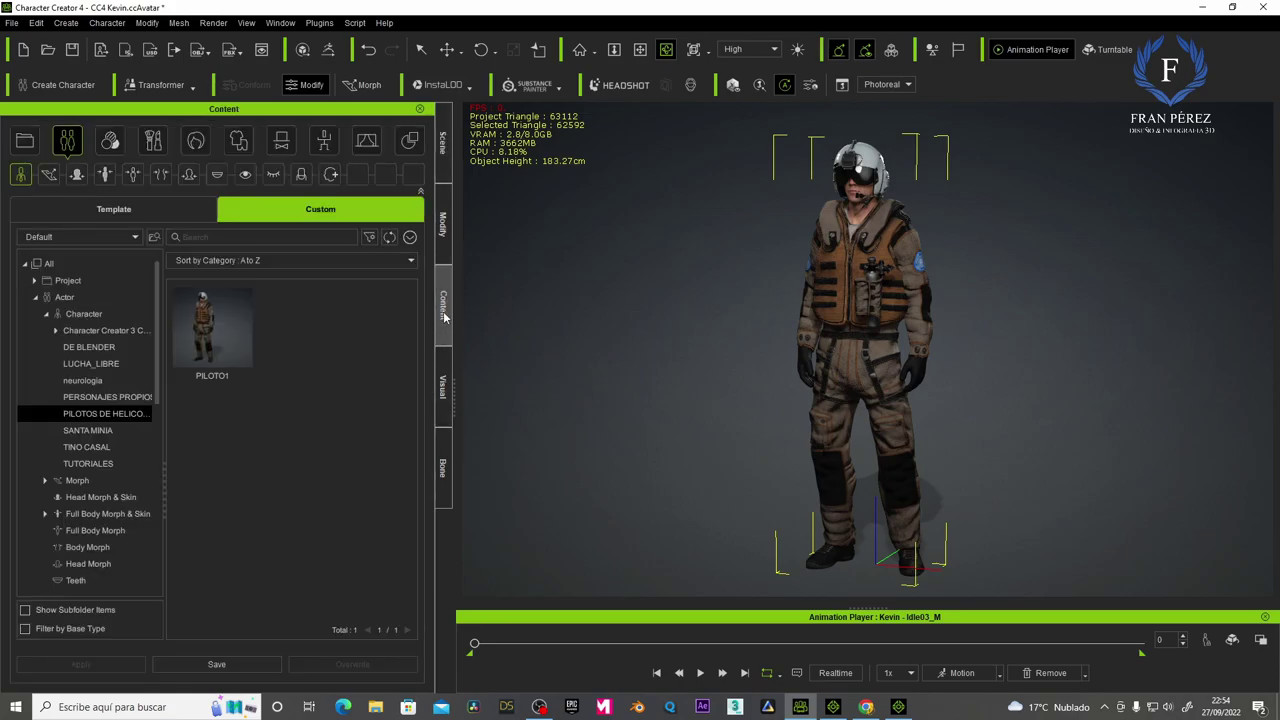
{"action": "left_click", "coordinate": [226, 665]}
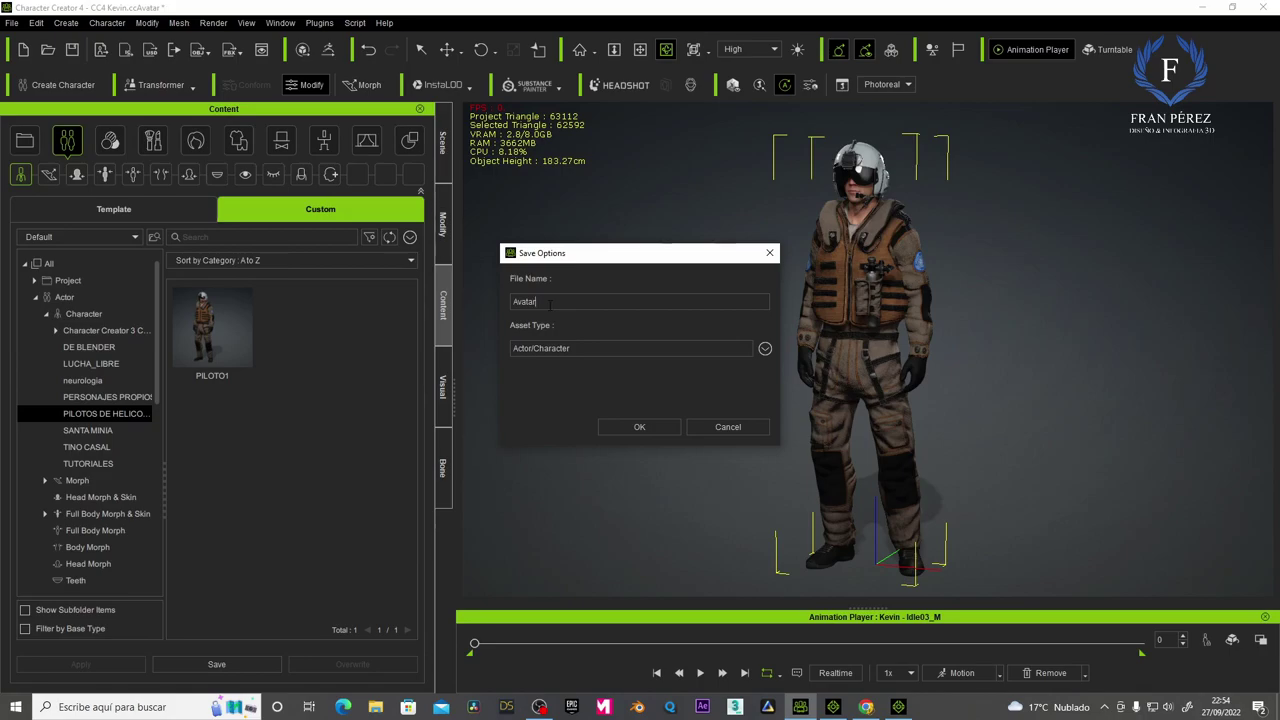
{"action": "key", "text": "BackSpace"}
{"action": "key", "text": "BackSpace"}
{"action": "key", "text": "BackSpace"}
{"action": "key", "text": "Return"}
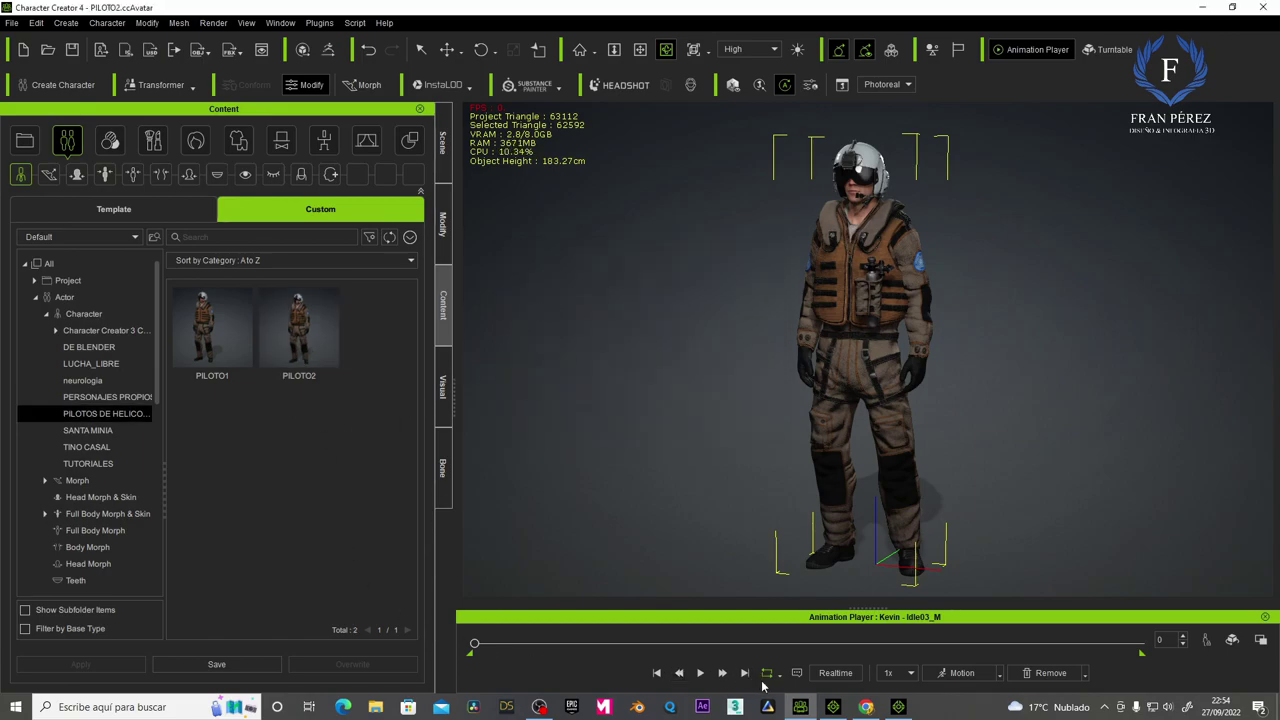
Add the Helicopter UN prop from the Multipurpose Helicopter prop pack to the scene.
{"action": "left_click", "coordinate": [840, 710]}
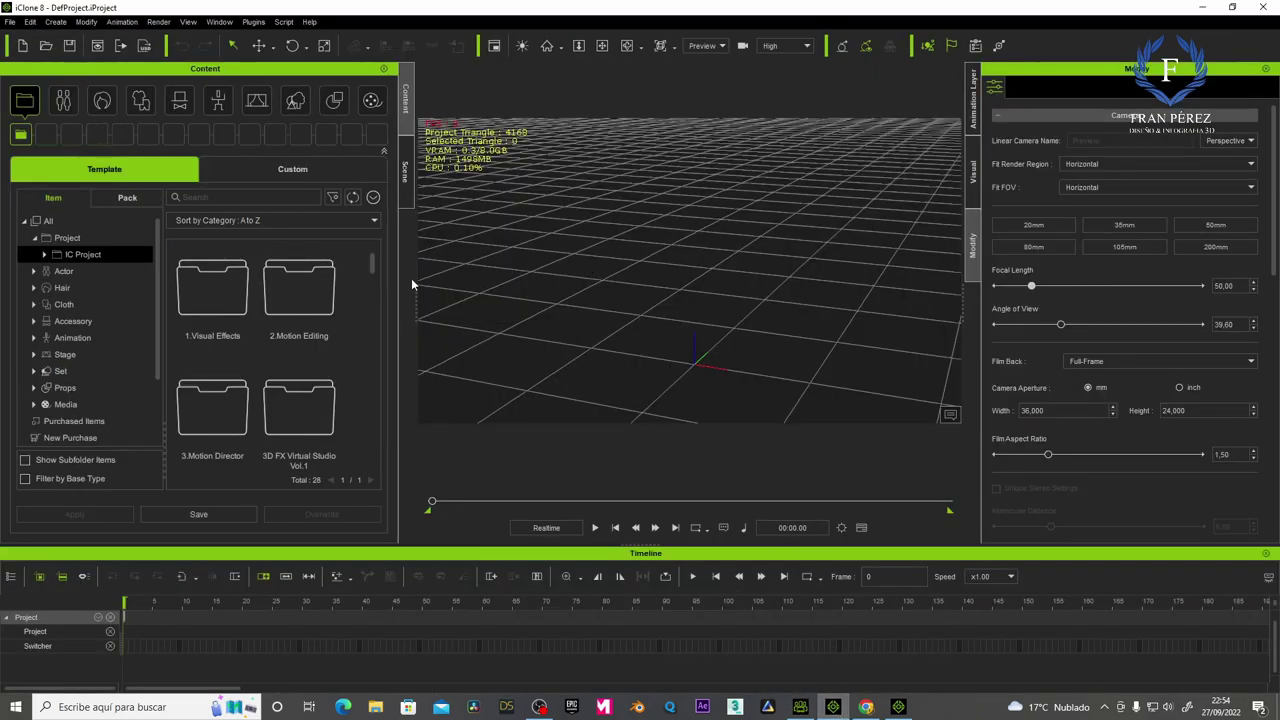
{"action": "left_click", "coordinate": [127, 199]}
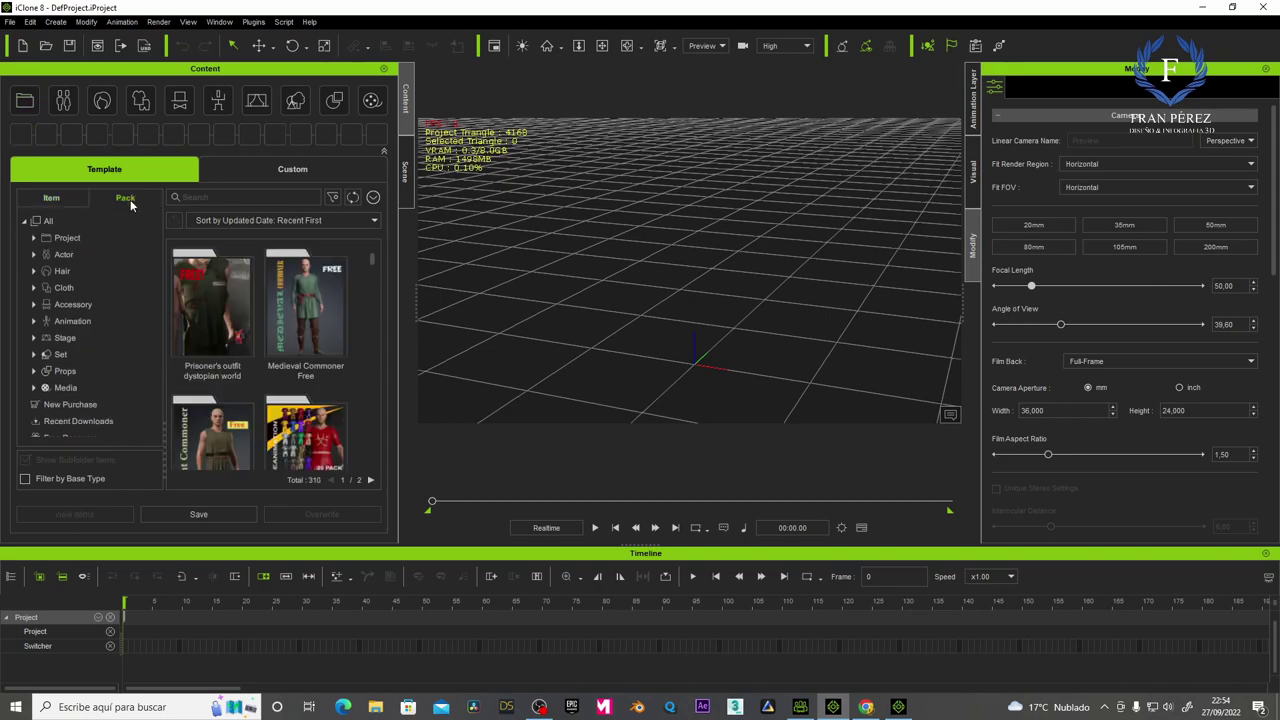
{"action": "left_click", "coordinate": [63, 371]}
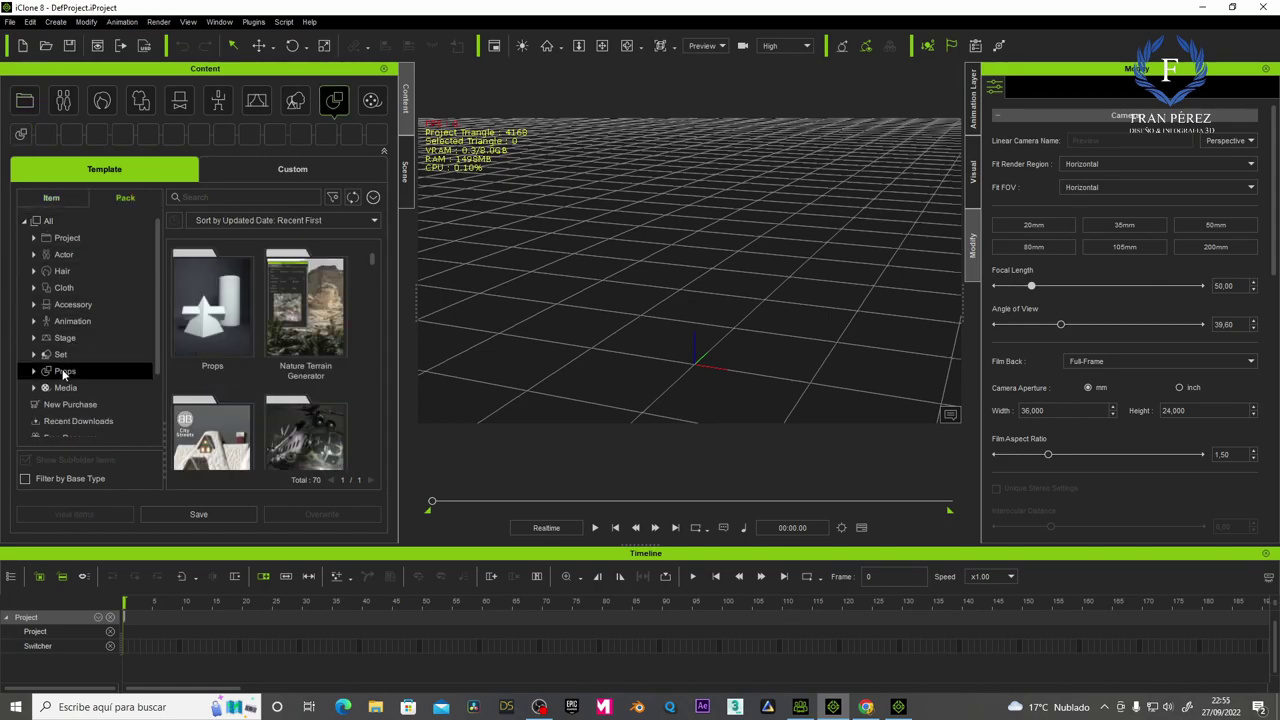
{"action": "double_click", "coordinate": [305, 435]}
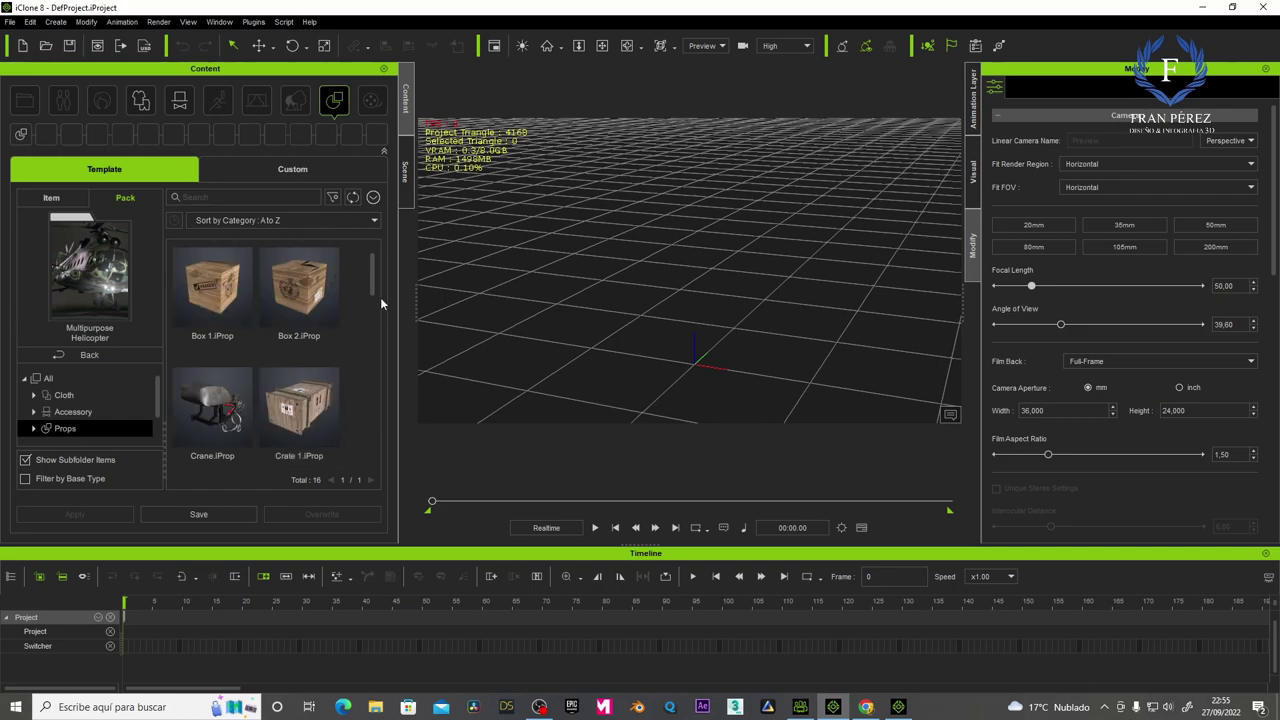
{"action": "left_click_drag", "start_coordinate": [373, 284], "coordinate": [372, 358]}
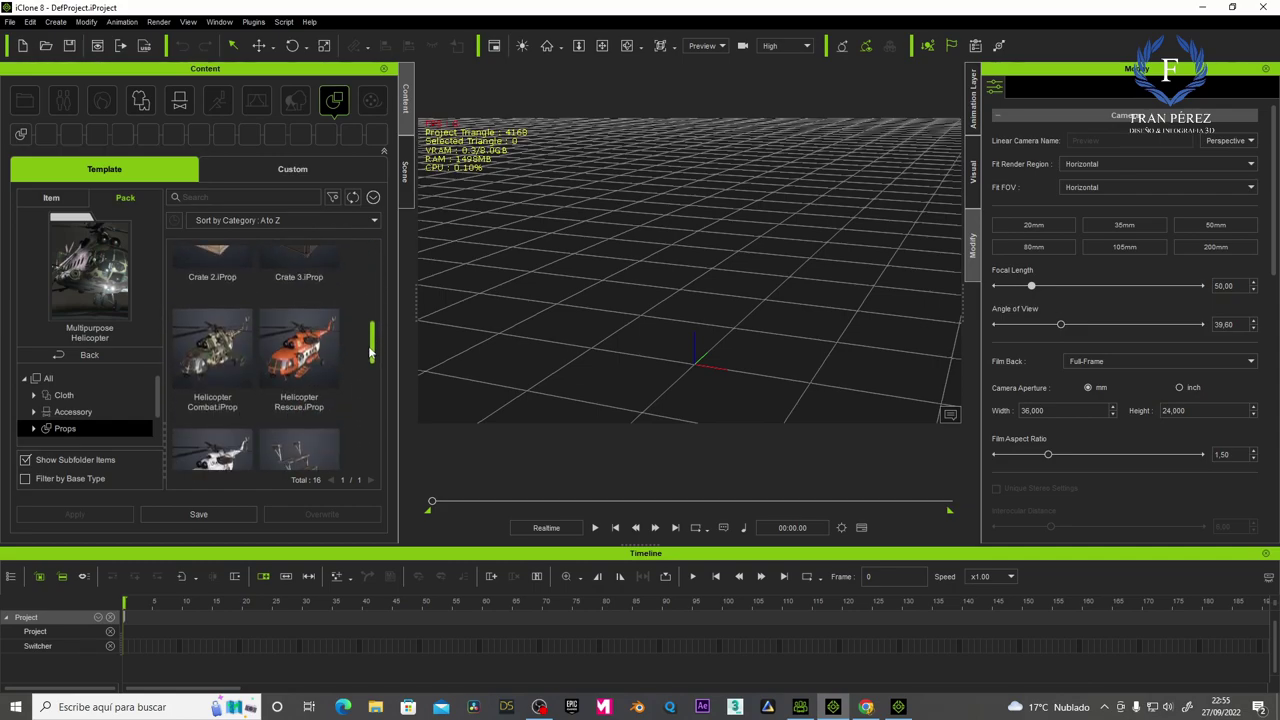
{"action": "left_click", "coordinate": [226, 428]}
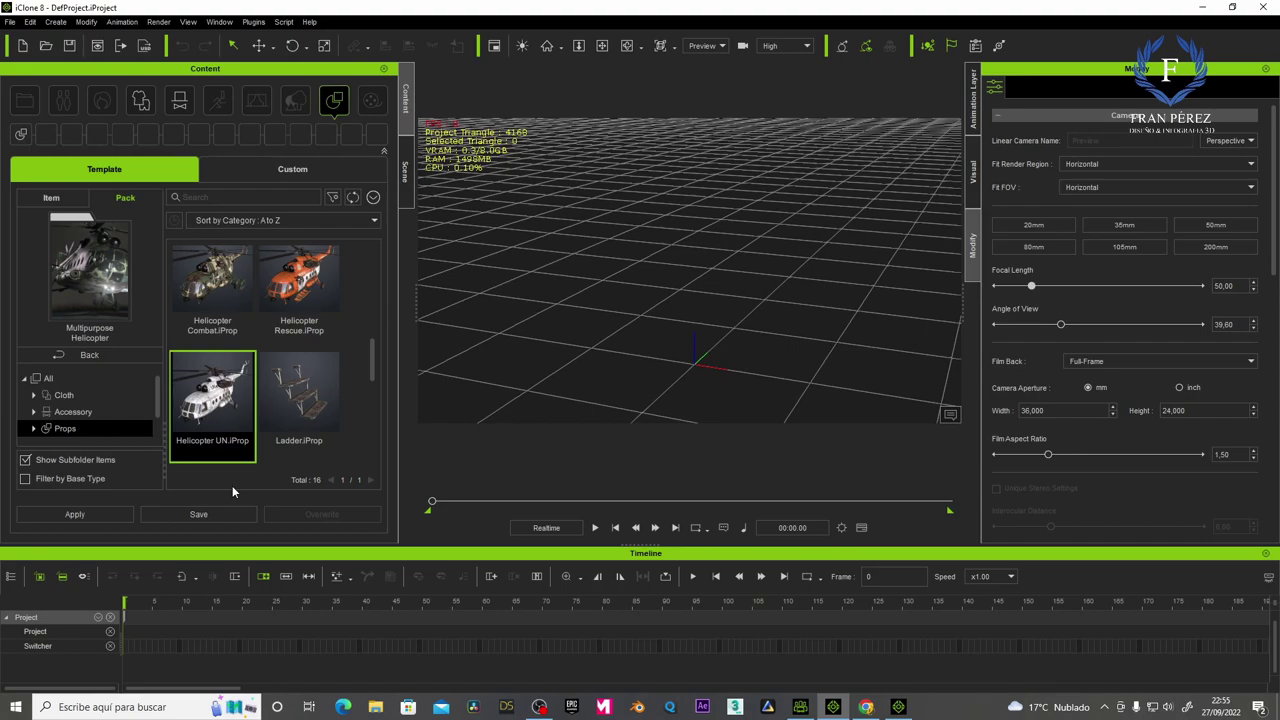
{"action": "left_click", "coordinate": [86, 515]}
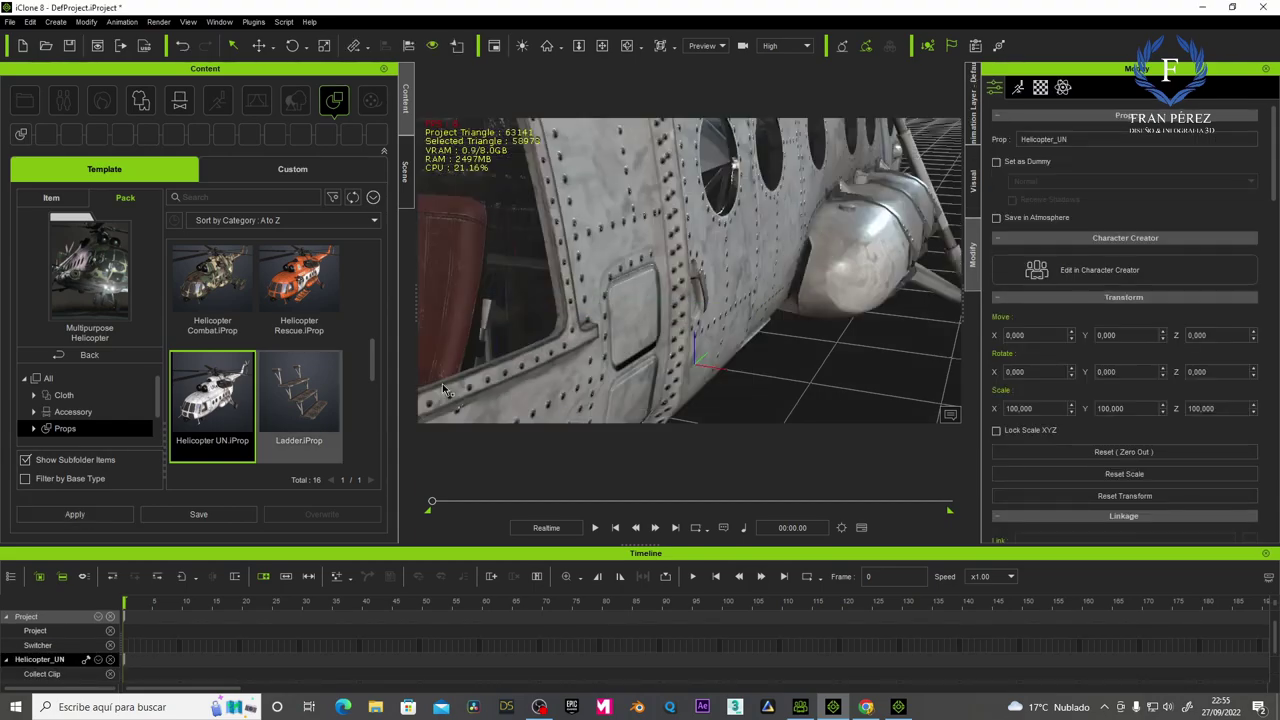
Orbit and reframe the view for a frontal look at the helicopter.
{"action": "scroll", "coordinate": [636, 232], "scroll_direction": "down", "scroll_amount": 2}
{"action": "scroll", "coordinate": [622, 262], "scroll_direction": "down", "scroll_amount": 3}
{"action": "right_click_drag", "start_coordinate": [622, 262], "coordinate": [648, 278]}
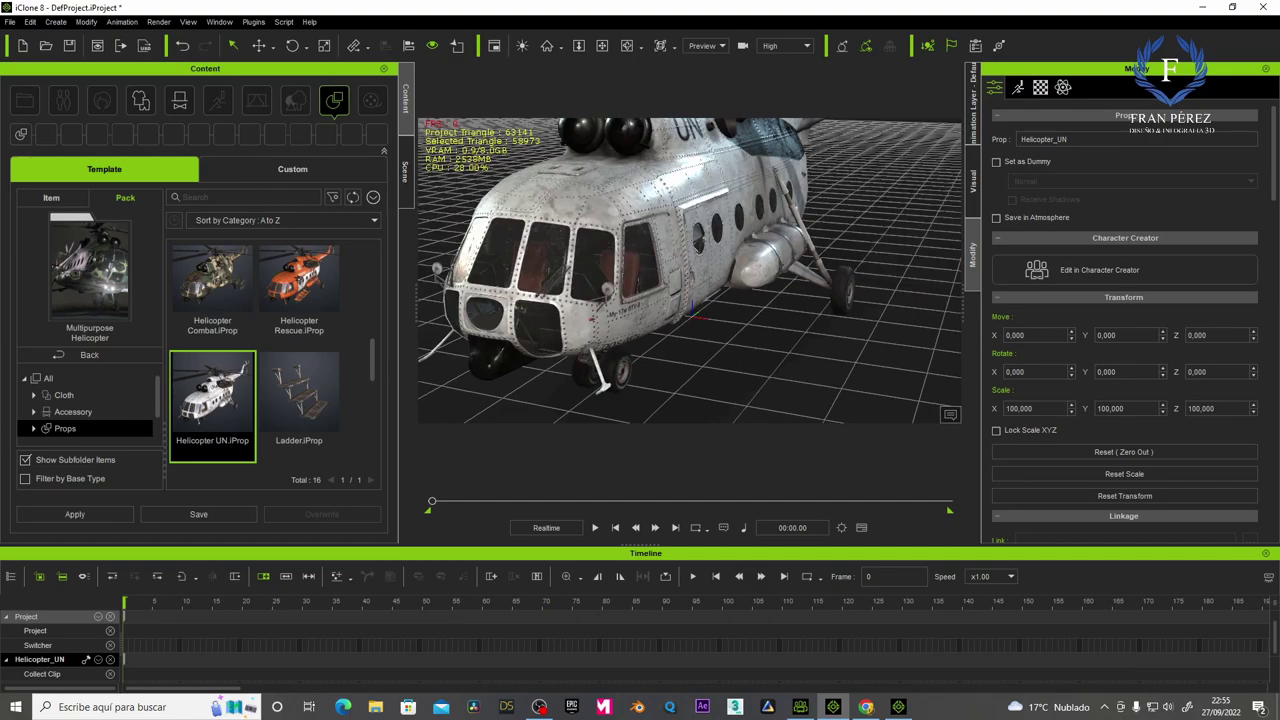
{"action": "left_click", "coordinate": [603, 48]}
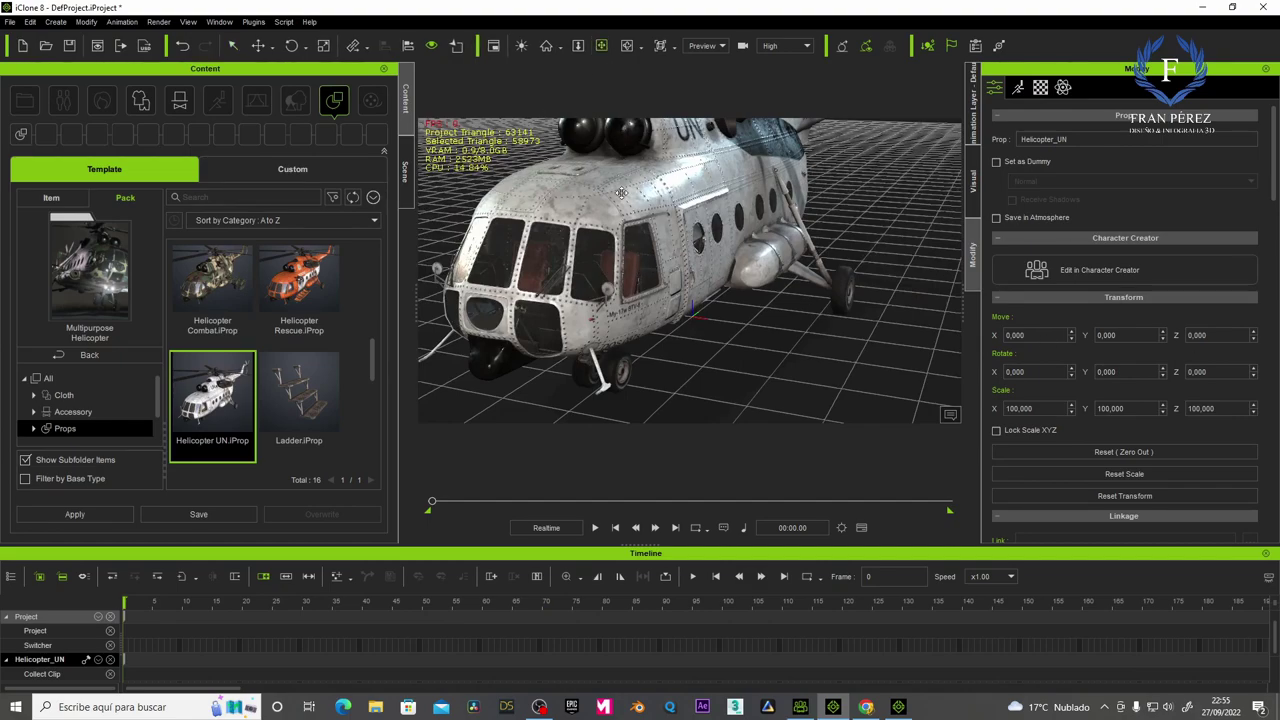
{"action": "right_click_drag", "start_coordinate": [620, 248], "coordinate": [859, 279]}
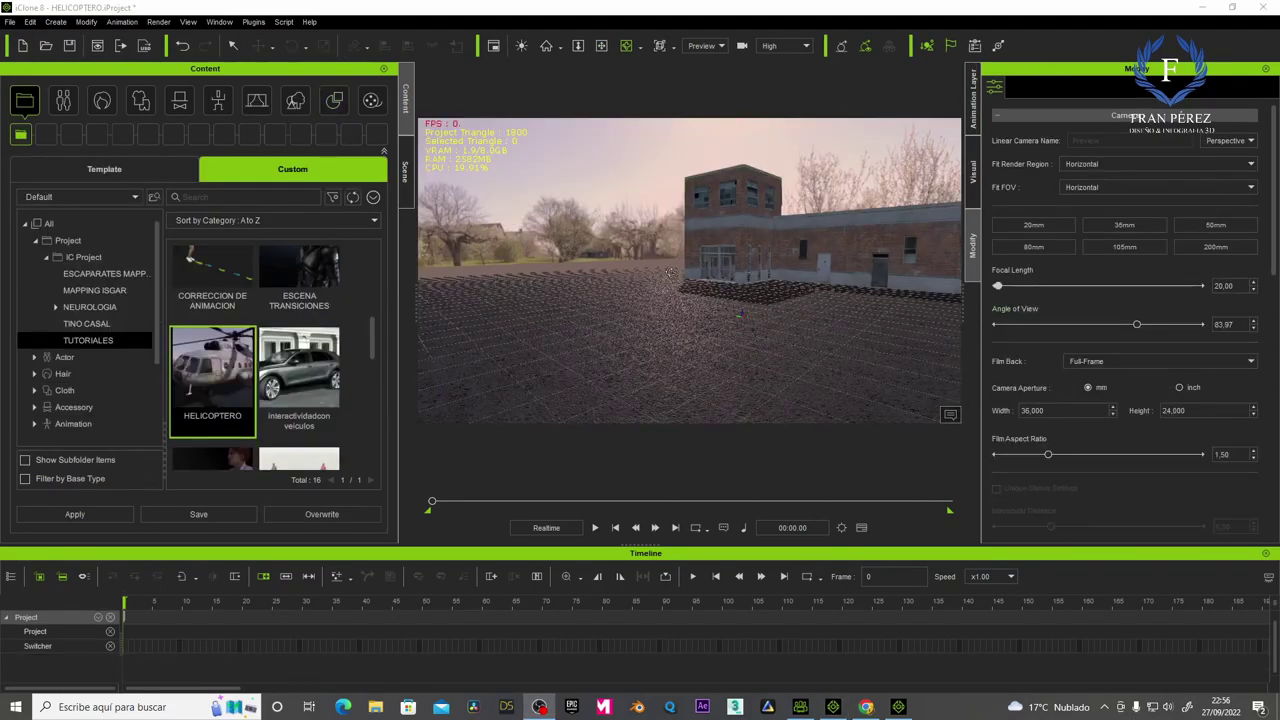
{"action": "left_click_drag", "start_coordinate": [670, 272], "coordinate": [655, 277]}
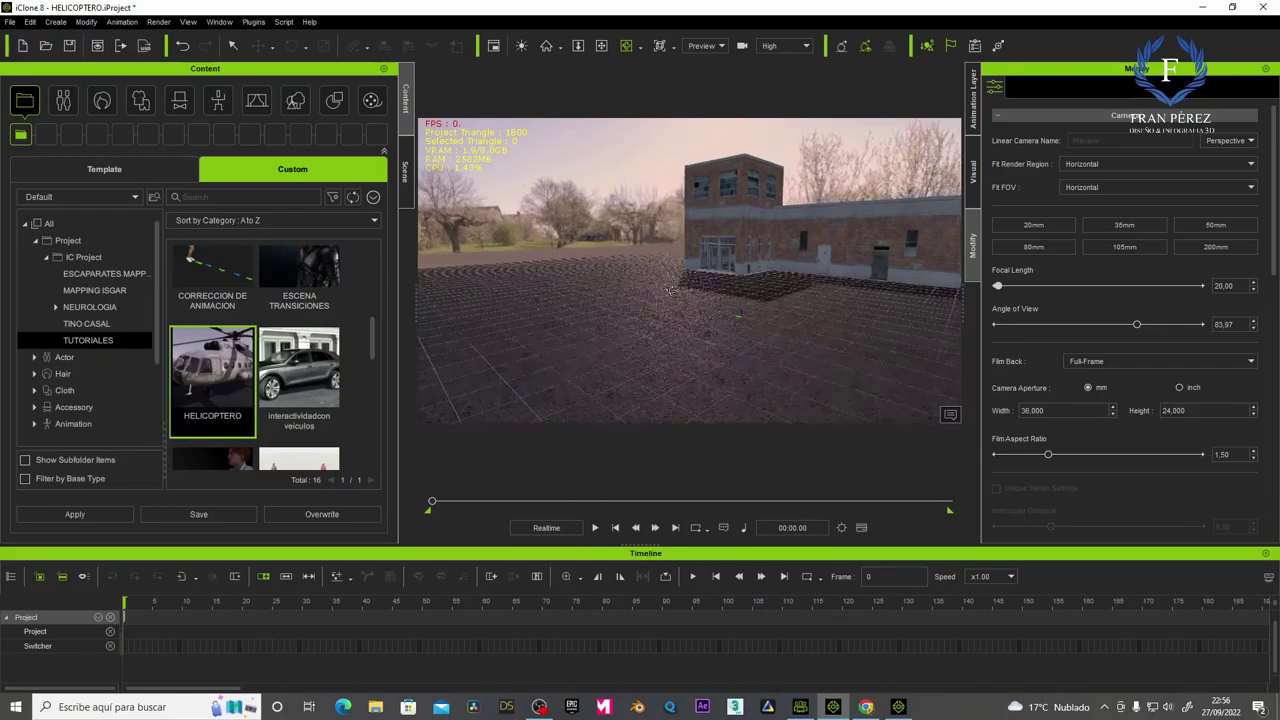
Set the camera focal length to 35 mm and frame the brick building on the left.
{"action": "left_click", "coordinate": [1118, 222]}
{"action": "left_click_drag", "start_coordinate": [788, 289], "coordinate": [700, 290]}
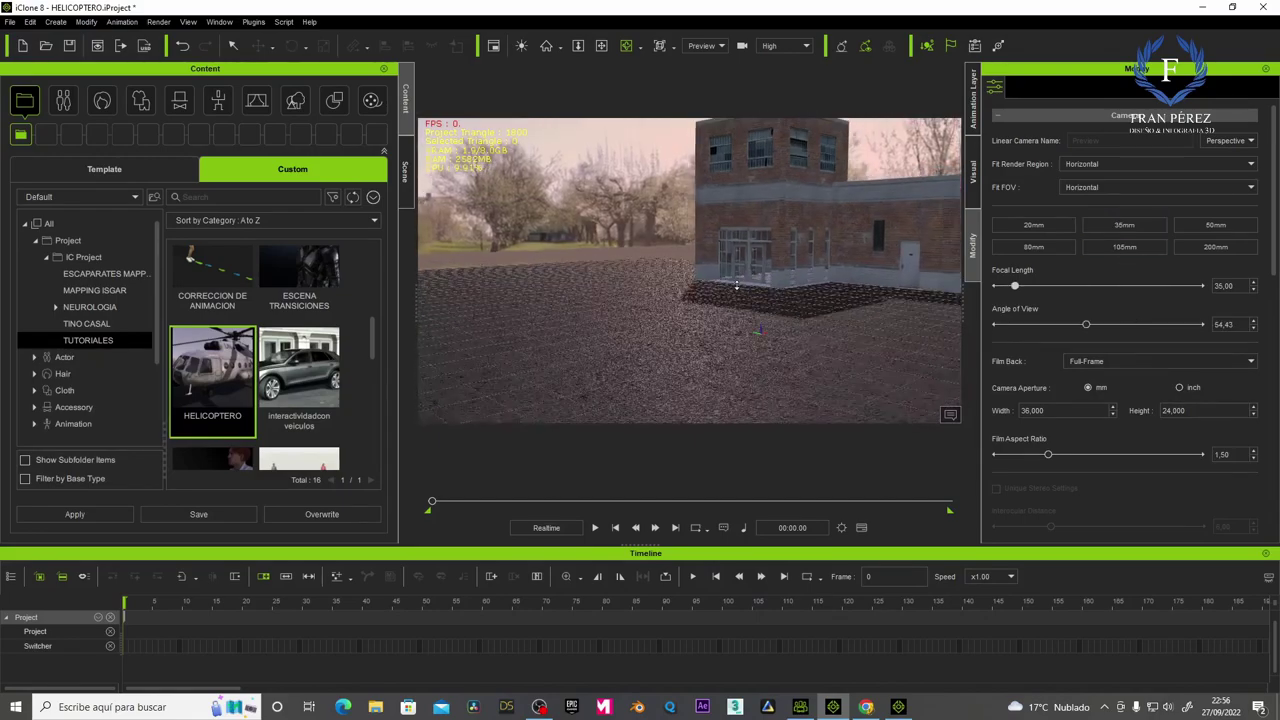
{"action": "left_click", "coordinate": [604, 46]}
{"action": "left_click_drag", "start_coordinate": [711, 223], "coordinate": [599, 335]}
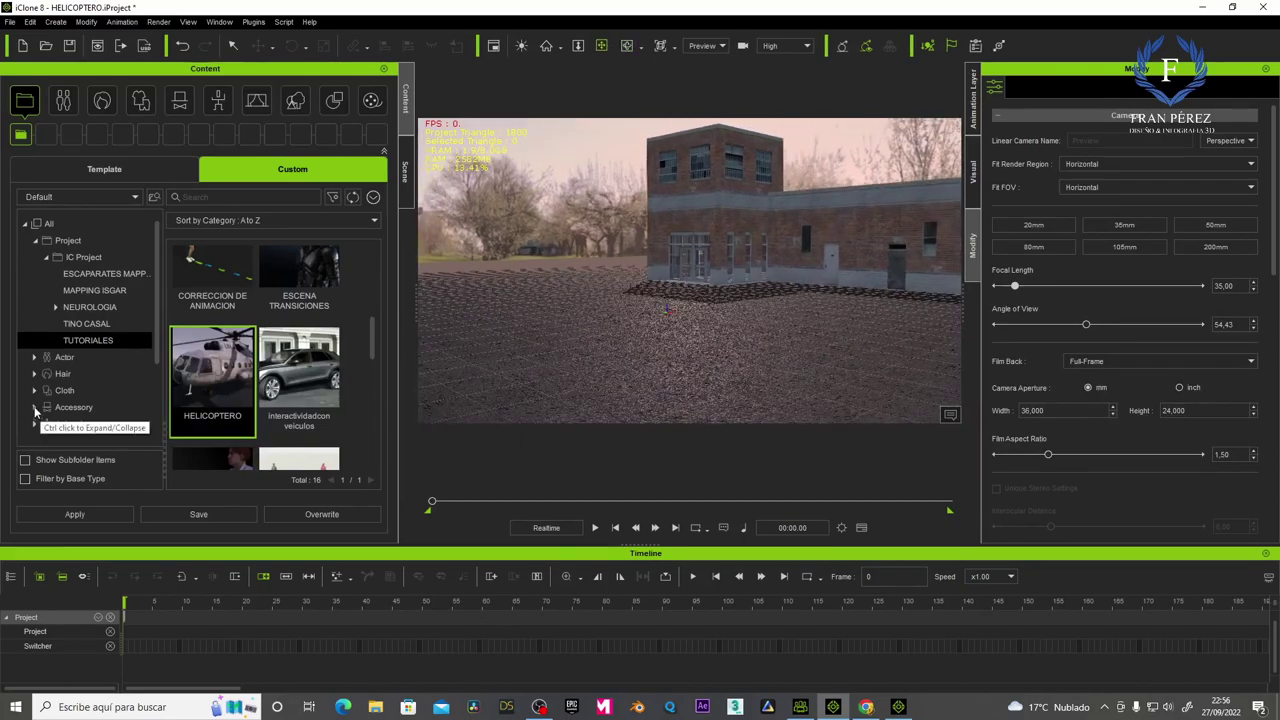
Add the Helicopter UN prop to the HELICOPTERO scene and view it from the front-left.
{"action": "left_click", "coordinate": [112, 176]}
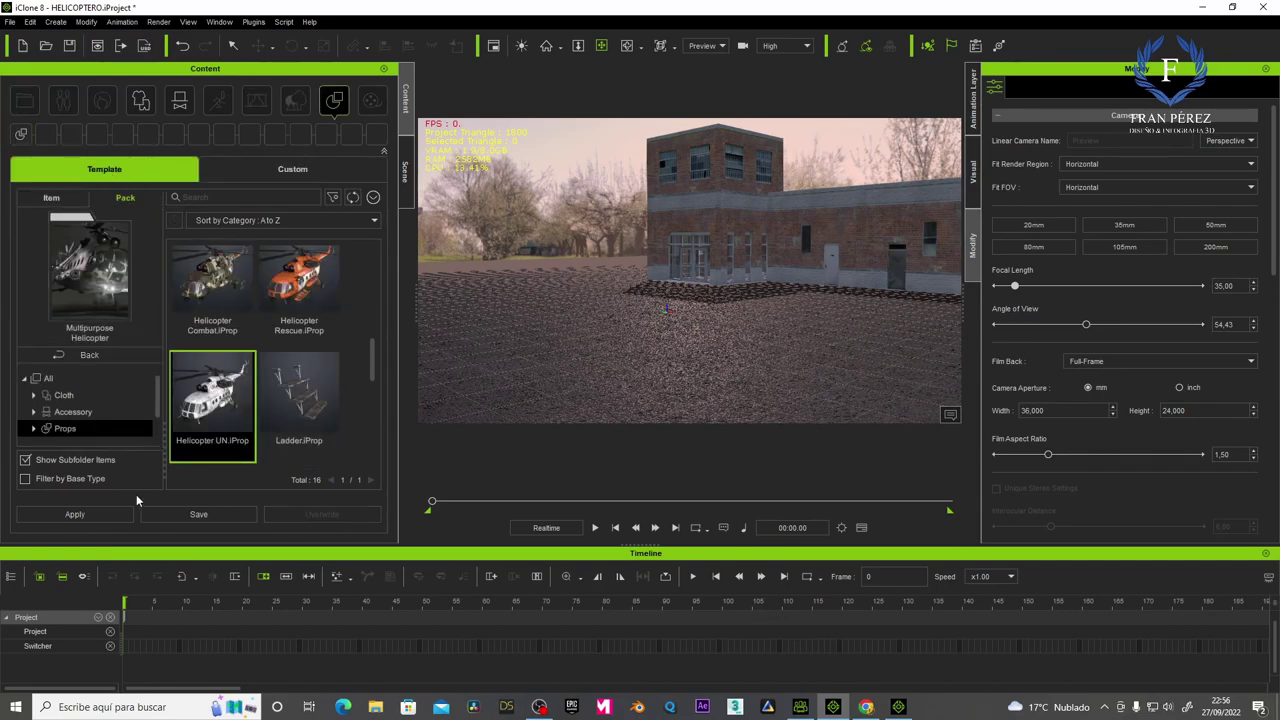
{"action": "left_click", "coordinate": [80, 514]}
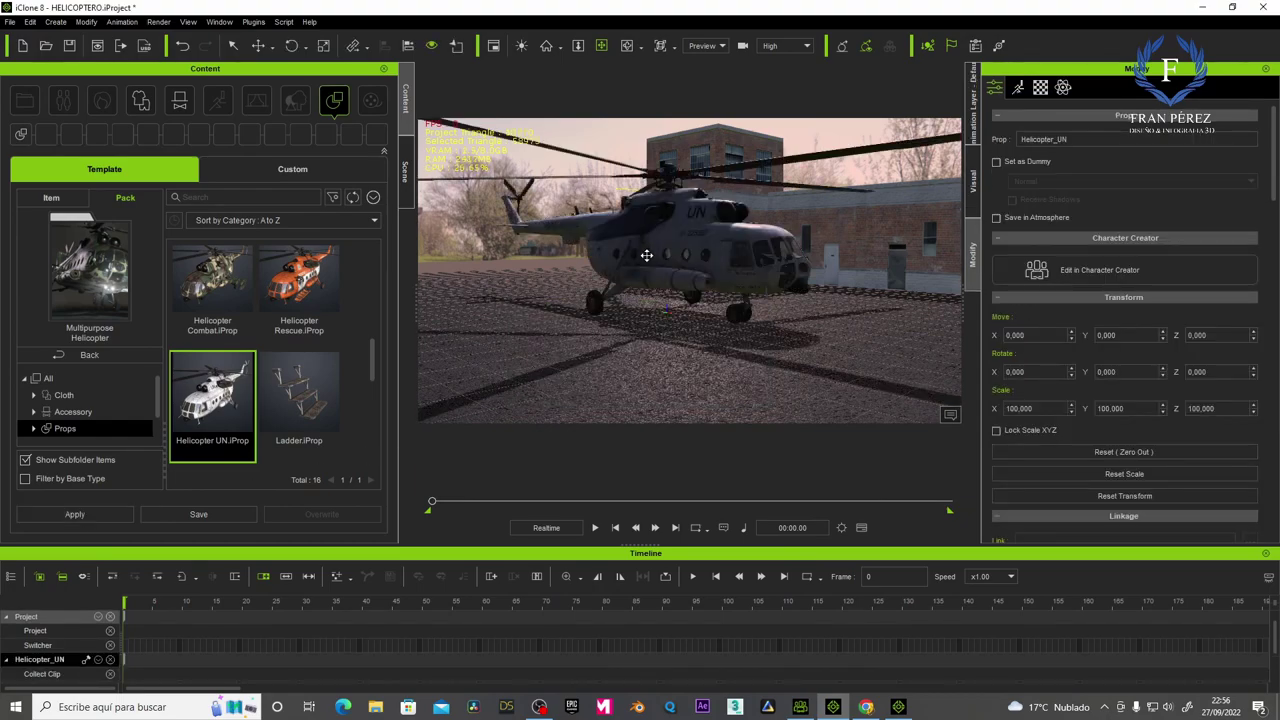
{"action": "mouse_move", "coordinate": [689, 284]}
{"action": "right_mouse_down"}
{"action": "mouse_move", "coordinate": [570, 330]}
{"action": "mouse_move", "coordinate": [755, 262]}
{"action": "mouse_move", "coordinate": [646, 320]}
{"action": "mouse_move", "coordinate": [734, 306]}
{"action": "mouse_move", "coordinate": [592, 324]}
{"action": "right_mouse_up"}
{"action": "scroll", "coordinate": [592, 324], "scroll_direction": "down", "scroll_amount": 2}
{"action": "scroll", "coordinate": [592, 324], "scroll_direction": "down", "scroll_amount": 2}
{"action": "scroll", "coordinate": [592, 324], "scroll_direction": "down", "scroll_amount": 2}
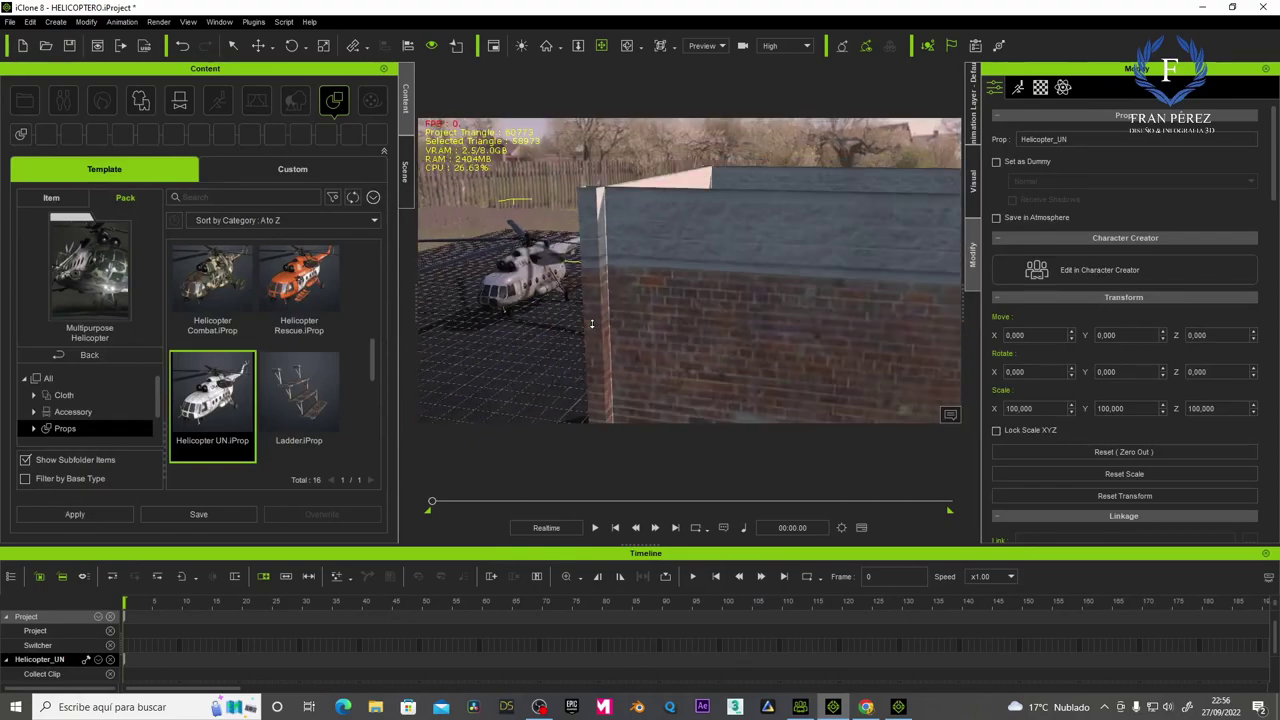
{"action": "scroll", "coordinate": [592, 324], "scroll_direction": "down", "scroll_amount": 2}
{"action": "scroll", "coordinate": [592, 324], "scroll_direction": "down", "scroll_amount": 2}
{"action": "scroll", "coordinate": [592, 324], "scroll_direction": "down", "scroll_amount": 2}
{"action": "mouse_move", "coordinate": [592, 324]}
{"action": "right_mouse_down"}
{"action": "mouse_move", "coordinate": [634, 311]}
{"action": "mouse_move", "coordinate": [660, 250]}
{"action": "right_mouse_up"}
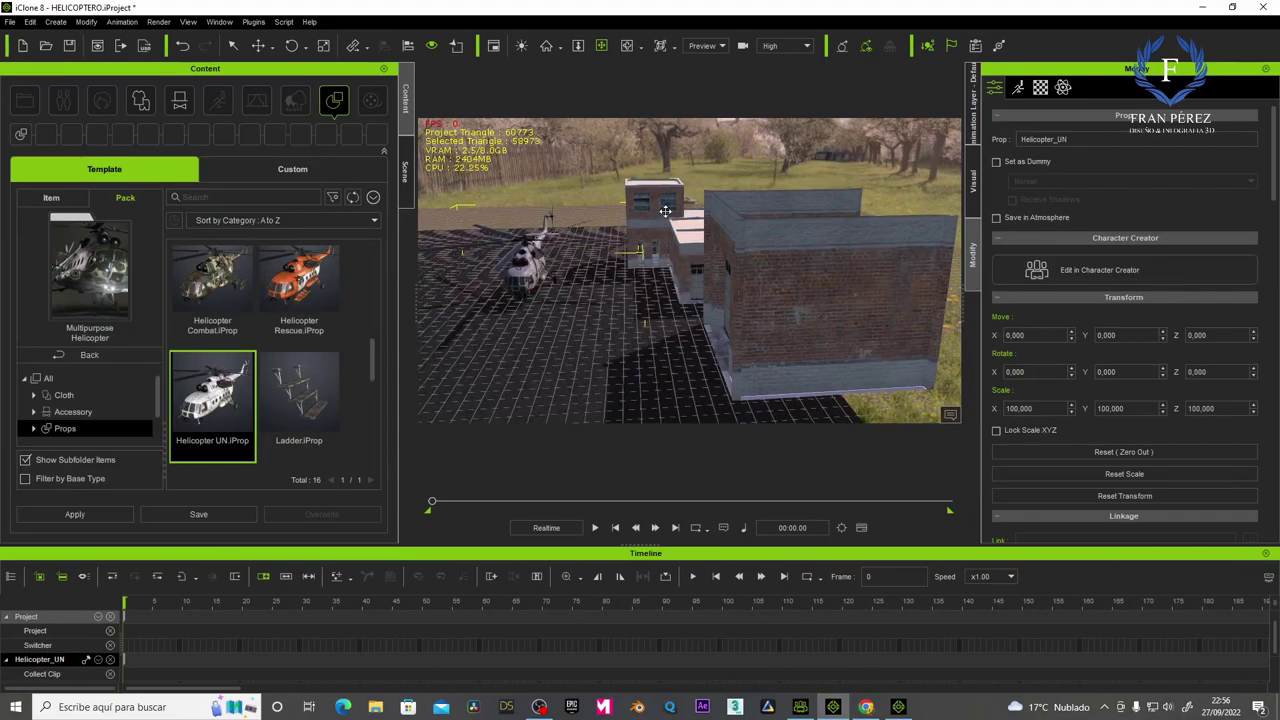
Select the front brick building and slide it to the right.
{"action": "left_click", "coordinate": [234, 45]}
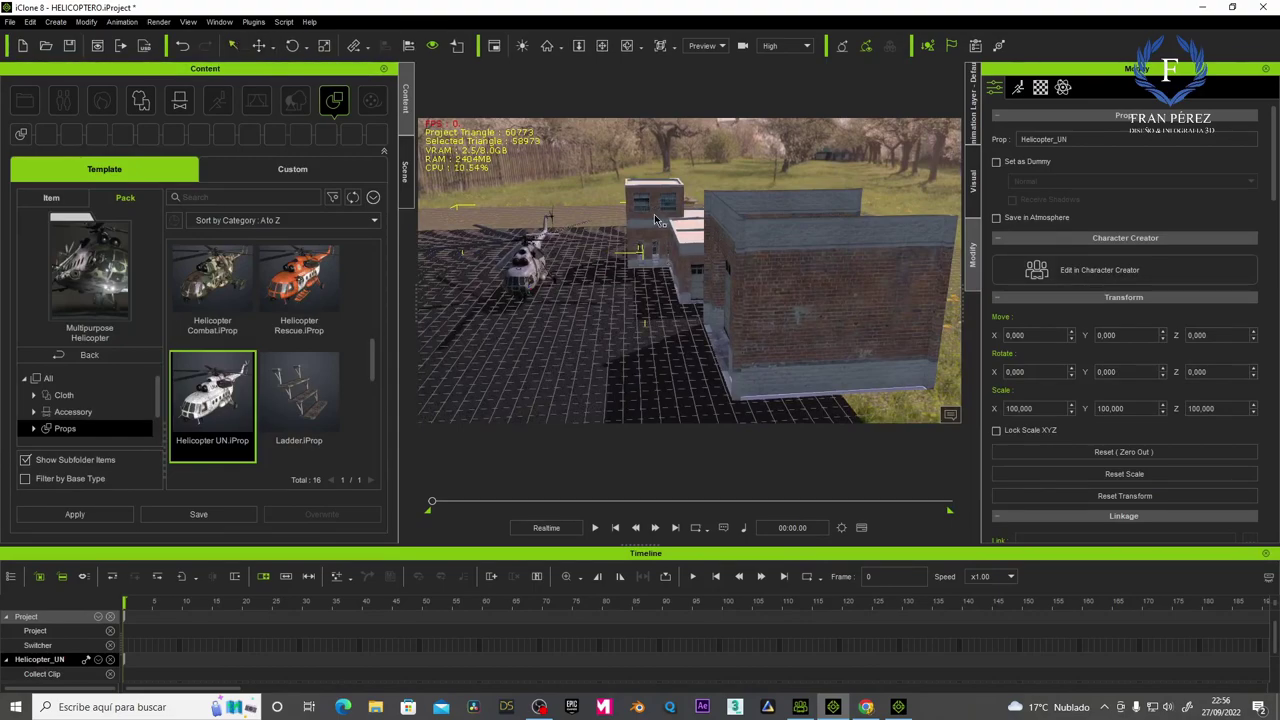
{"action": "left_click", "coordinate": [657, 220]}
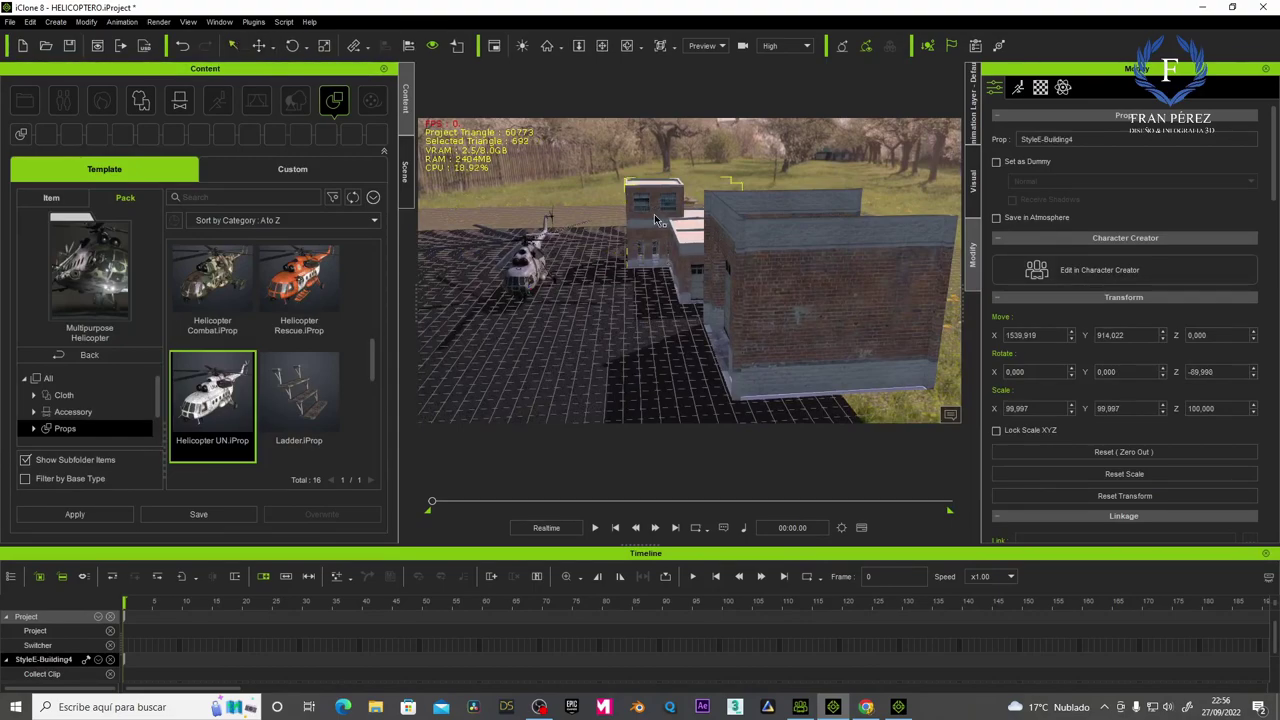
{"action": "left_click", "coordinate": [760, 304]}
{"action": "left_click", "coordinate": [258, 45]}
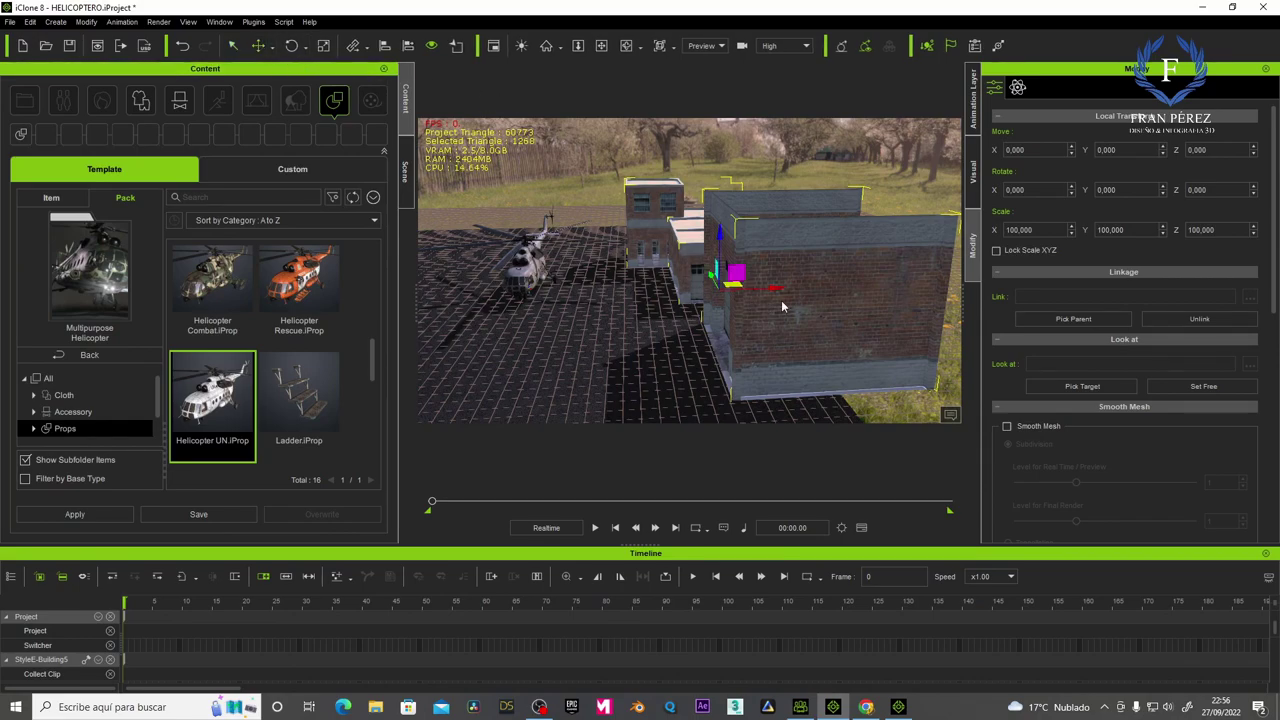
{"action": "left_click_drag", "start_coordinate": [772, 290], "coordinate": [826, 288]}
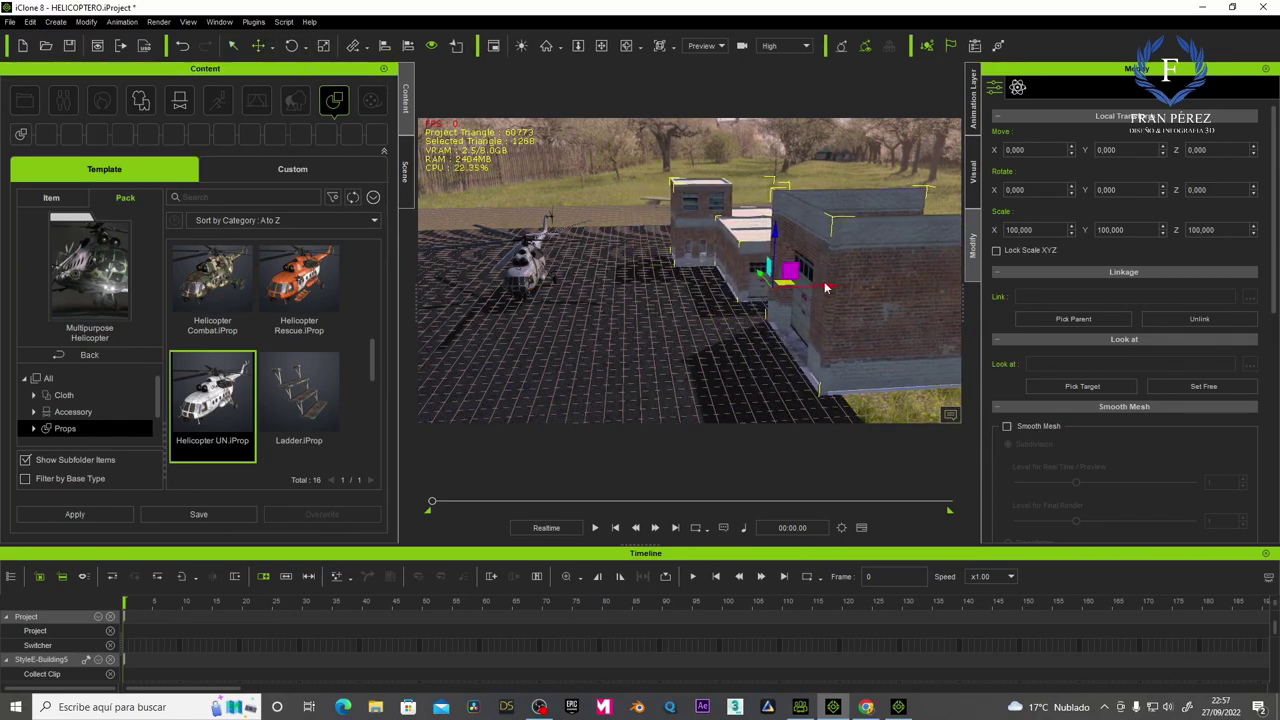
Select the helicopter and display its Perform actions menu.
{"action": "left_click", "coordinate": [603, 46]}
{"action": "mouse_move", "coordinate": [640, 250]}
{"action": "left_mouse_down"}
{"action": "mouse_move", "coordinate": [665, 238]}
{"action": "mouse_move", "coordinate": [622, 243]}
{"action": "left_mouse_up"}
{"action": "left_click", "coordinate": [624, 243]}
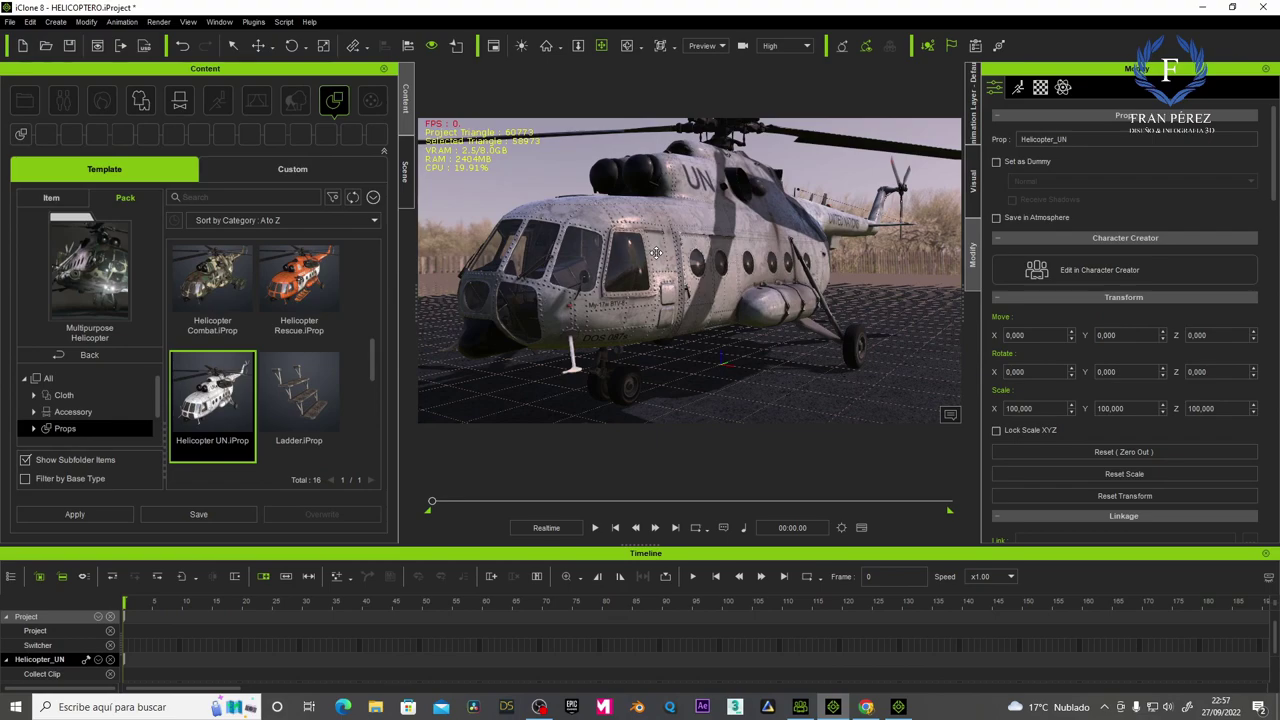
{"action": "right_click", "coordinate": [655, 252]}
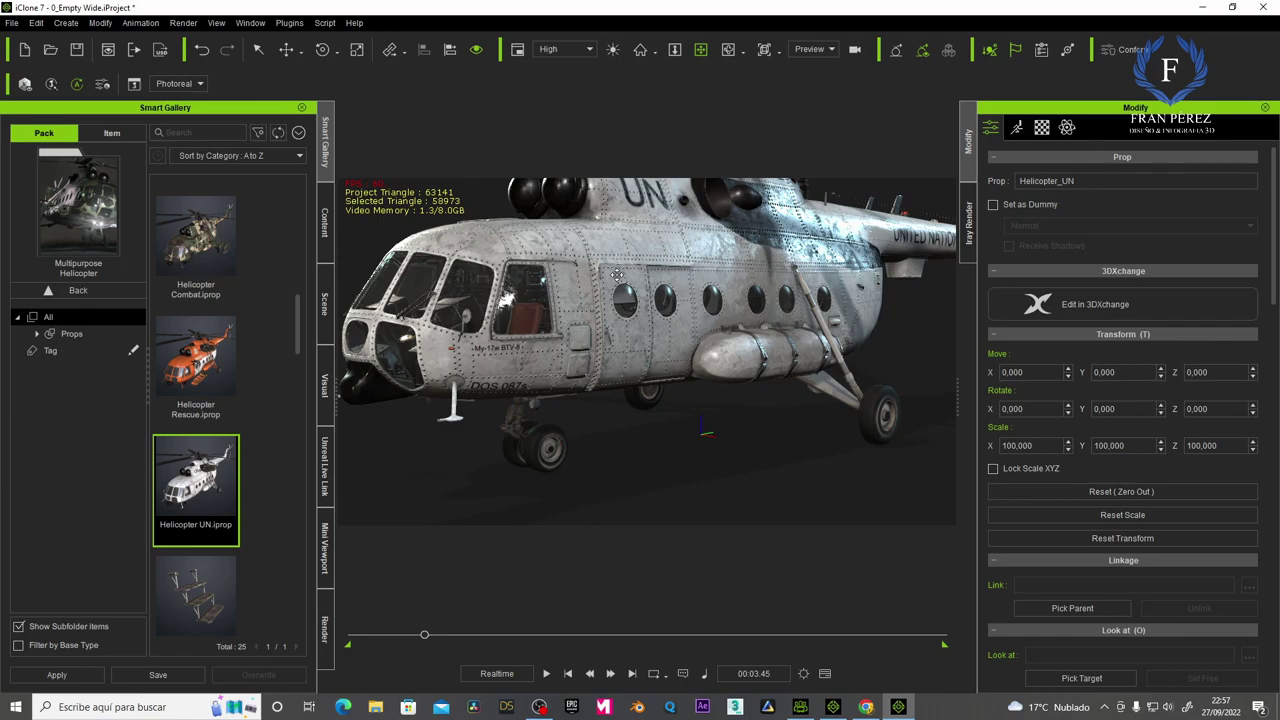
Inspect the helicopter's action and Script menus in iClone 7, then close them.
{"action": "right_click", "coordinate": [617, 274]}
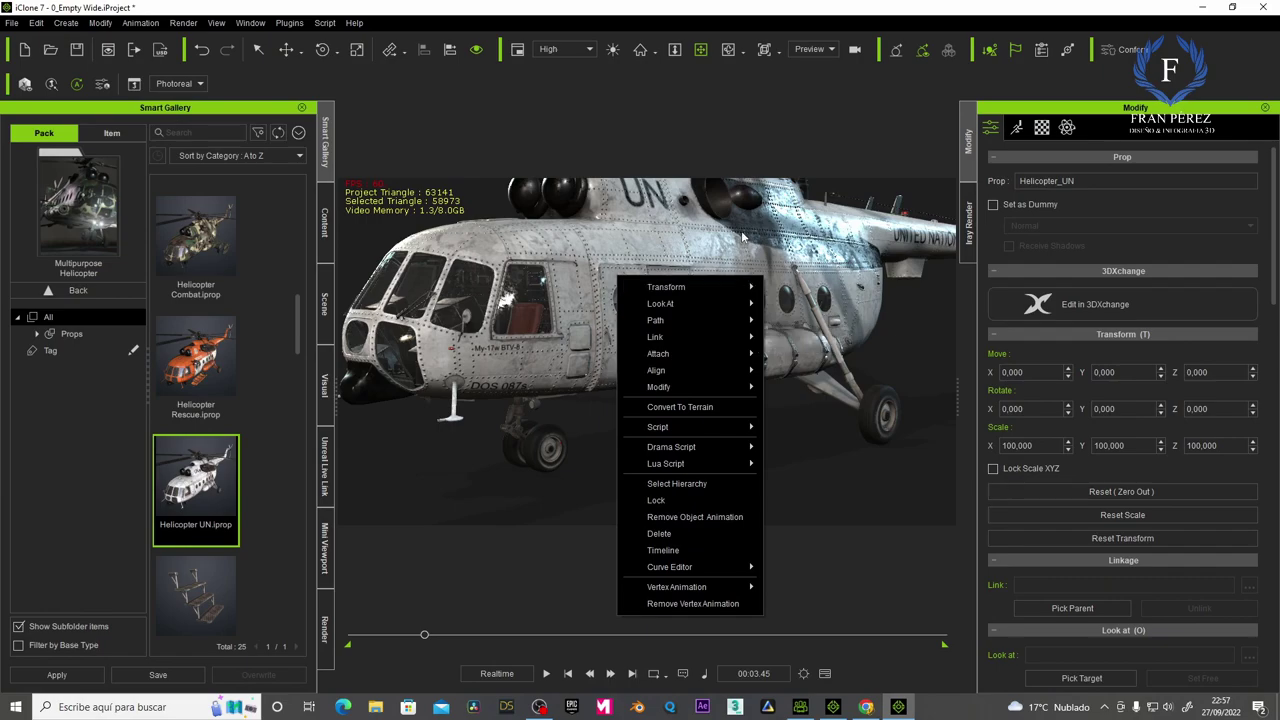
{"action": "left_click", "coordinate": [677, 203]}
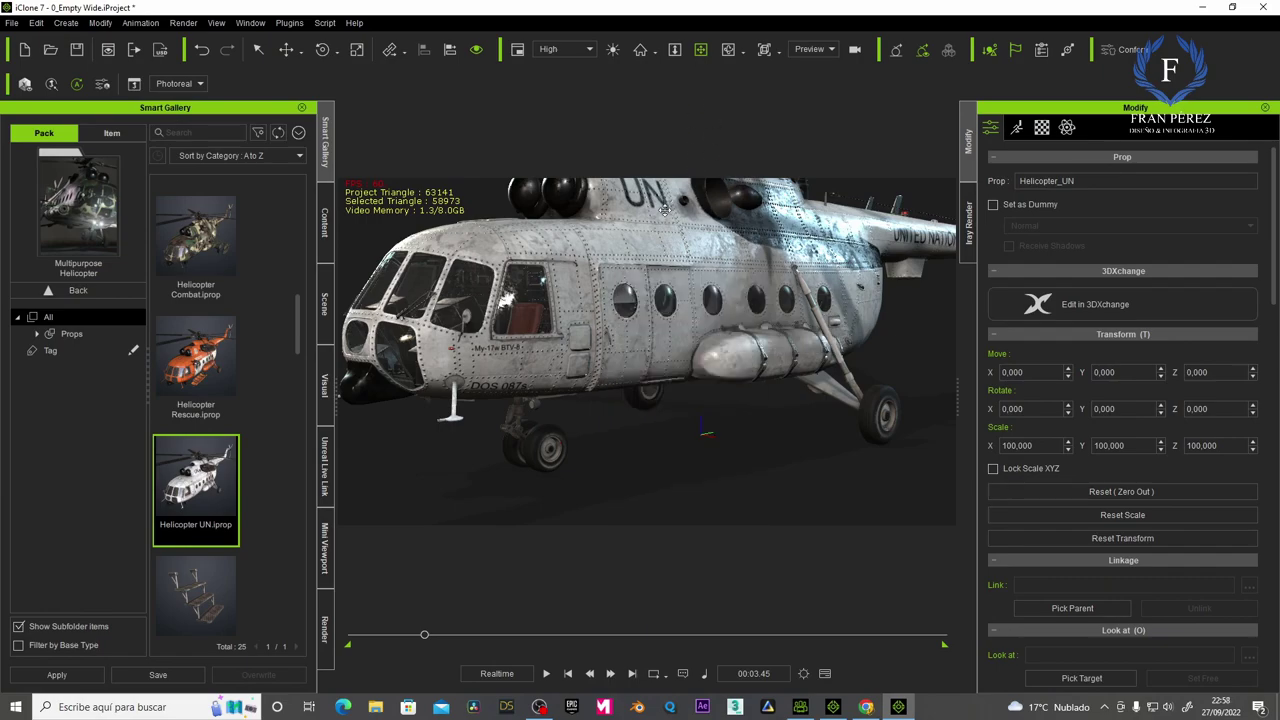
{"action": "mouse_move", "coordinate": [637, 239]}
{"action": "right_mouse_down"}
{"action": "mouse_move", "coordinate": [695, 283]}
{"action": "mouse_move", "coordinate": [647, 329]}
{"action": "mouse_move", "coordinate": [607, 323]}
{"action": "mouse_move", "coordinate": [647, 310]}
{"action": "right_mouse_up"}
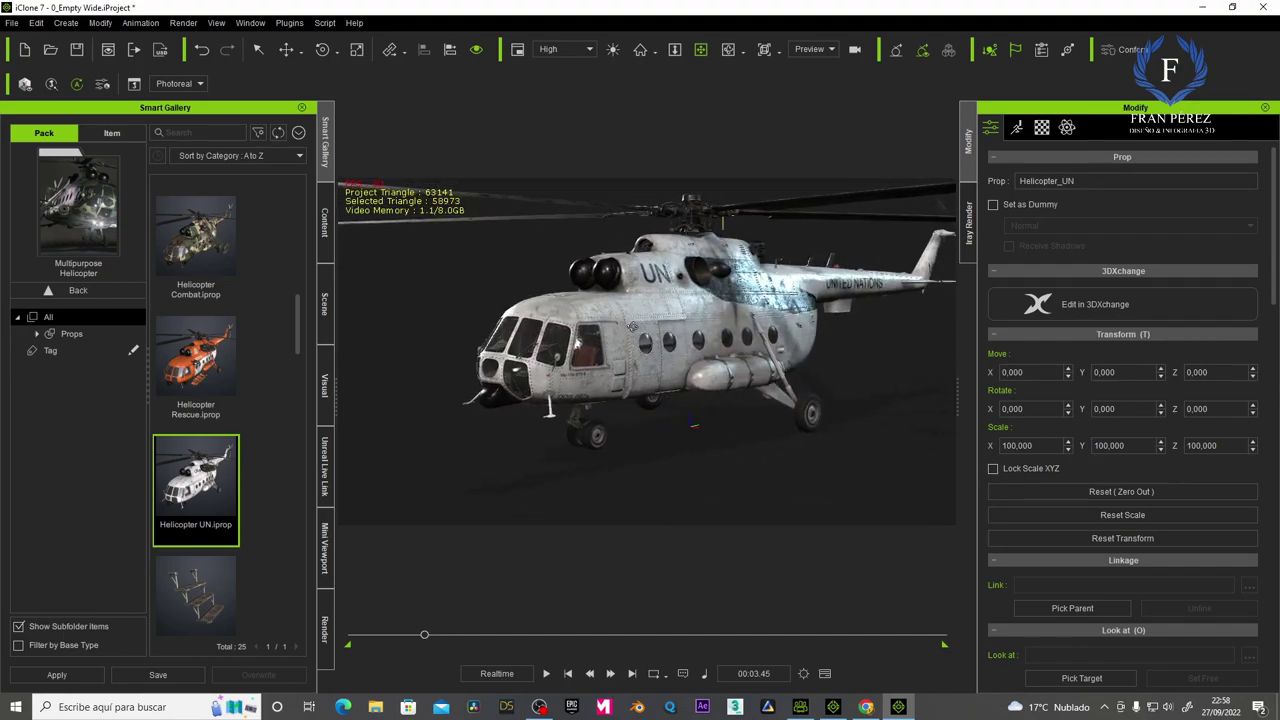
{"action": "right_click", "coordinate": [647, 310]}
{"action": "mouse_move", "coordinate": [688, 461]}
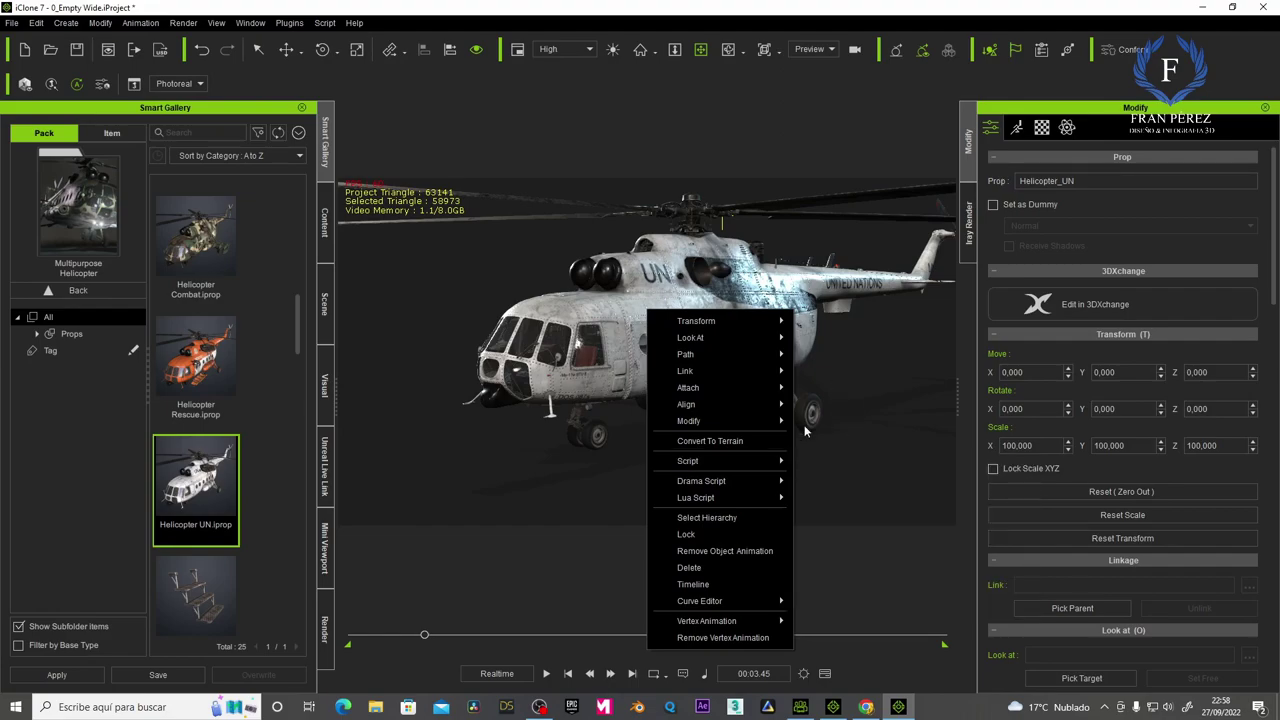
{"action": "key", "text": "Escape"}
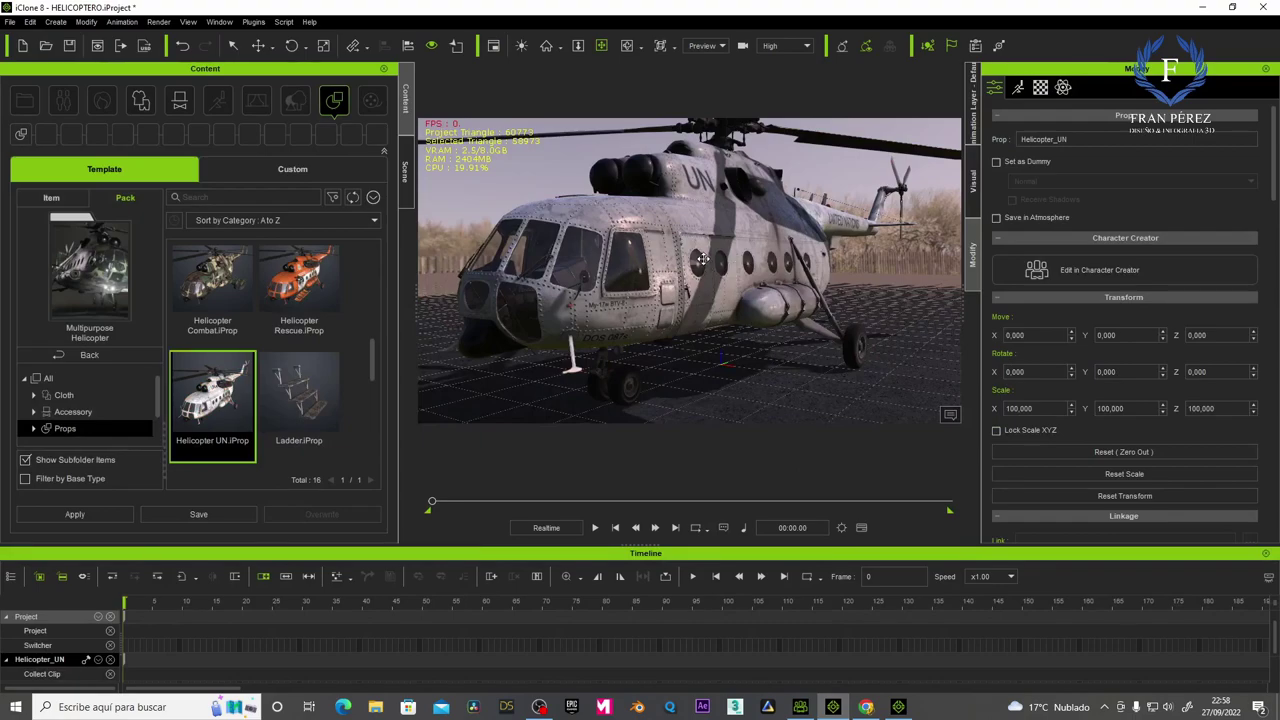
Run the helicopter's Position Lights script from its right-click Script menu.
{"action": "right_click", "coordinate": [702, 256]}
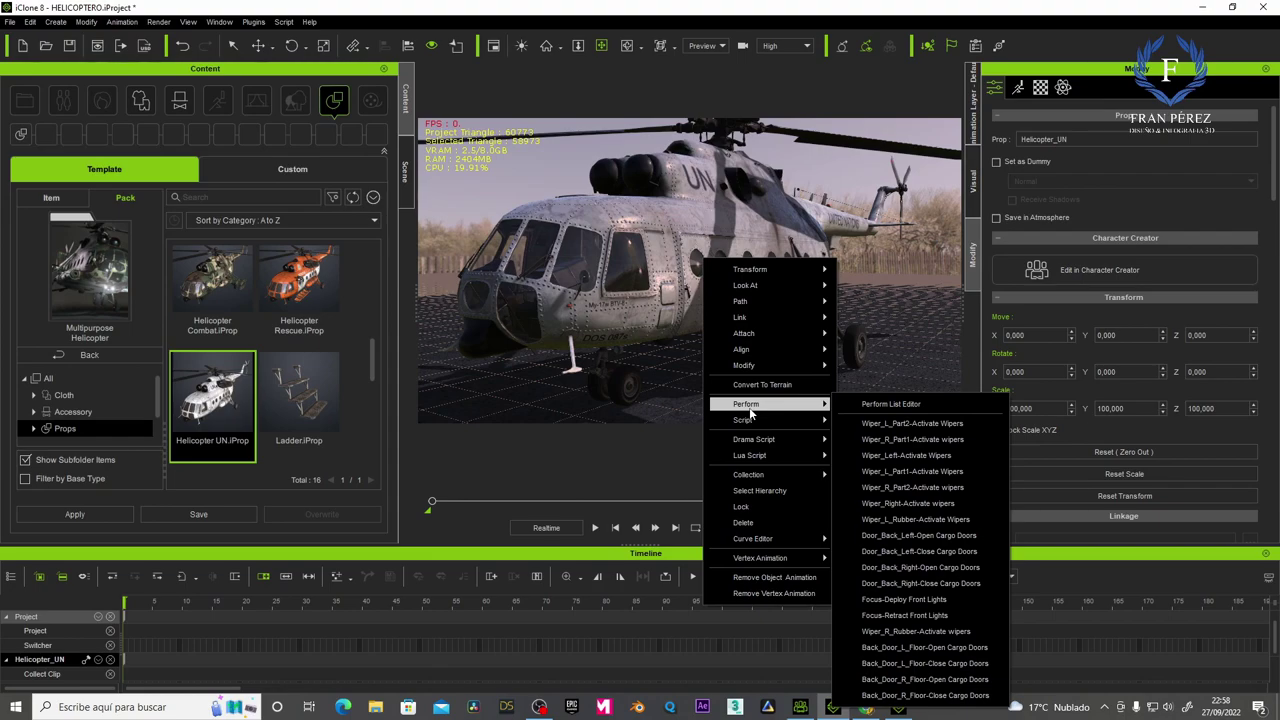
{"action": "mouse_move", "coordinate": [760, 420]}
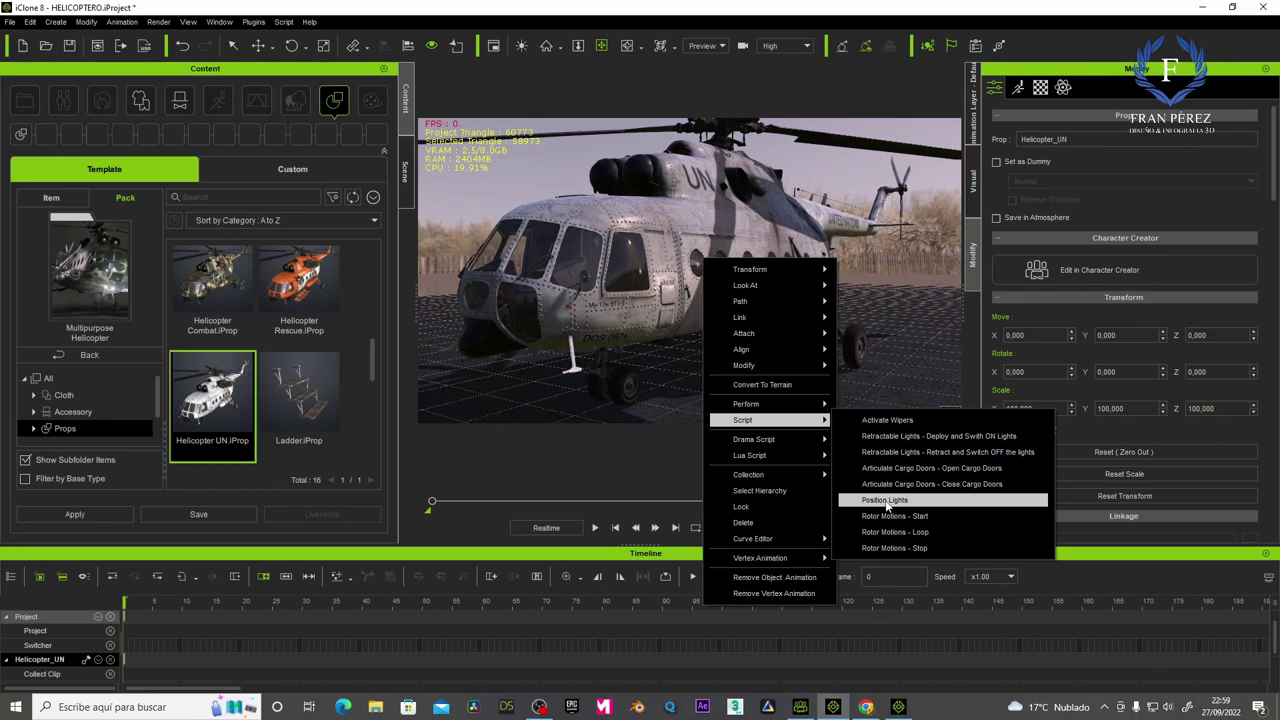
{"action": "left_click", "coordinate": [820, 216]}
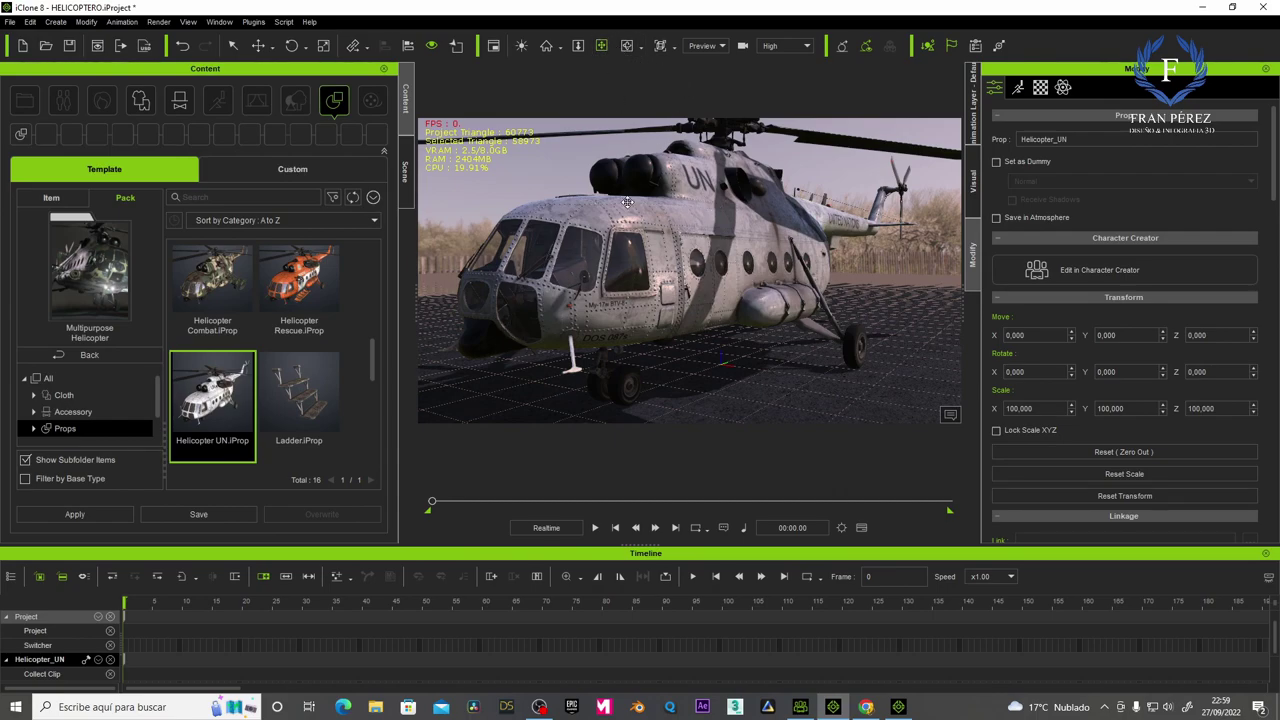
{"action": "mouse_move", "coordinate": [628, 200]}
{"action": "middle_mouse_down"}
{"action": "mouse_move", "coordinate": [640, 210]}
{"action": "mouse_move", "coordinate": [617, 222]}
{"action": "middle_mouse_up"}
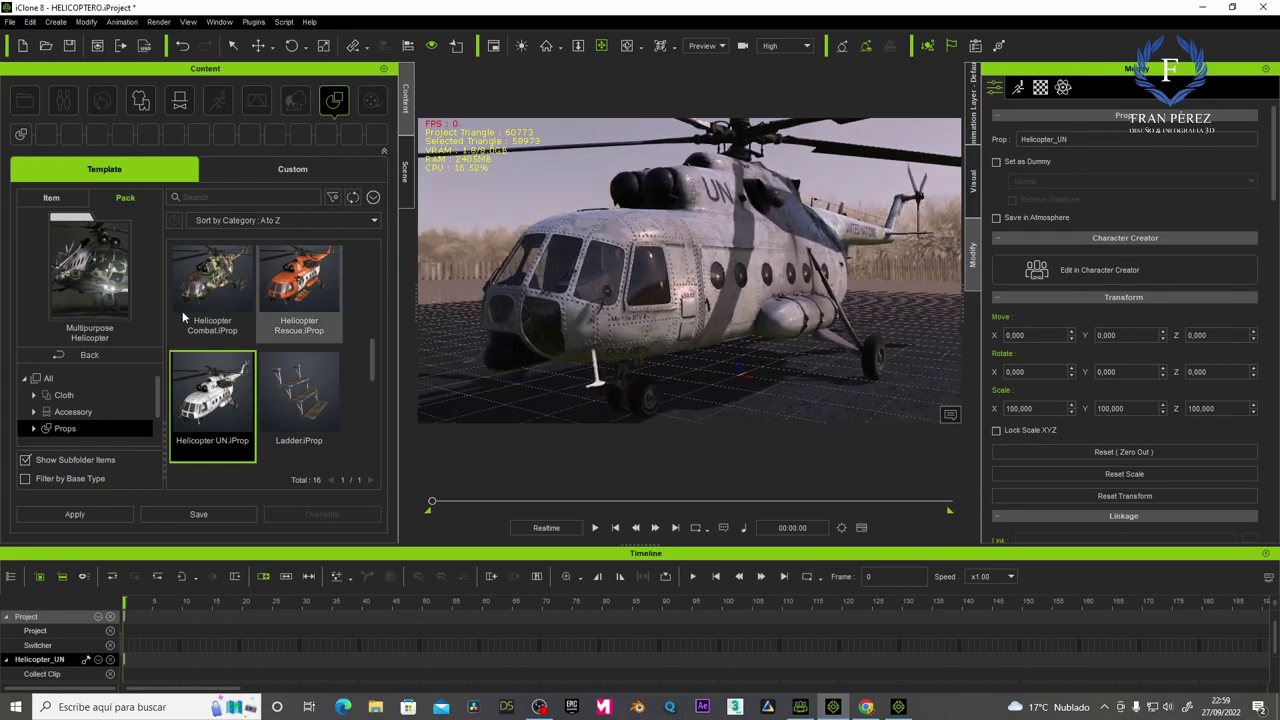
Load PILOTO2 from the Custom Actor > Character helicopter pilots folder into the scene.
{"action": "left_click", "coordinate": [276, 170]}
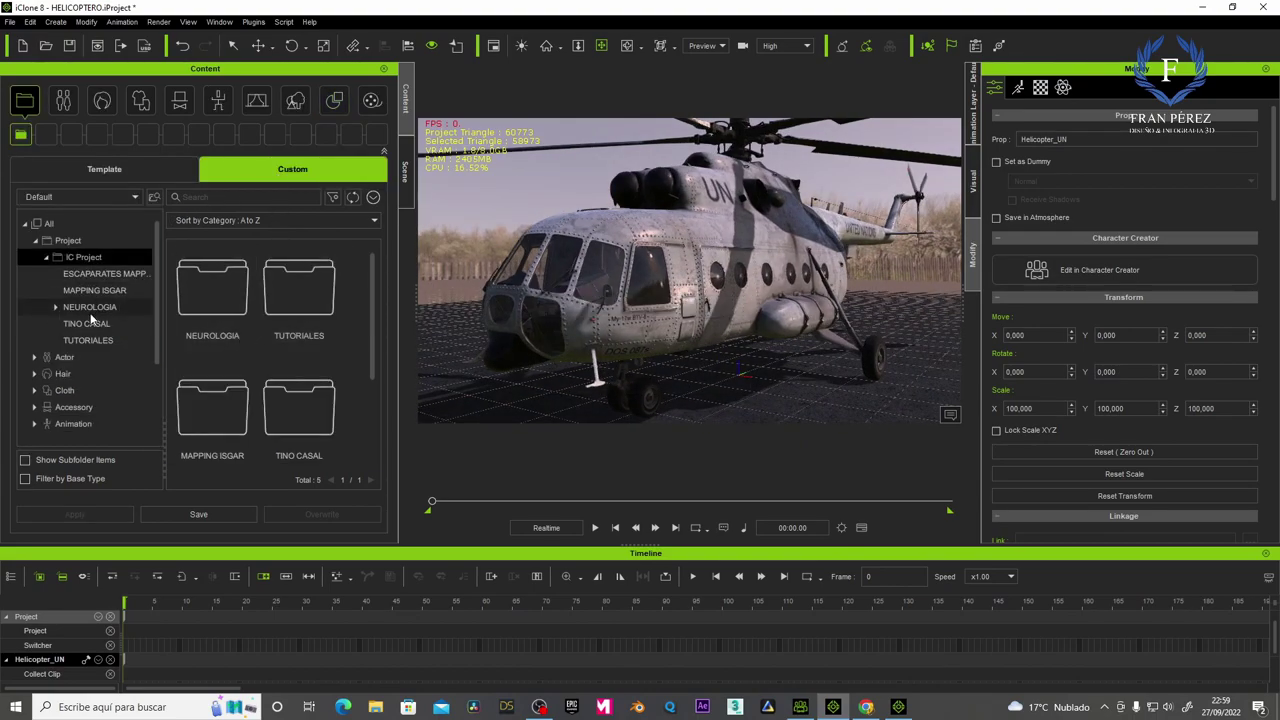
{"action": "left_click", "coordinate": [64, 360]}
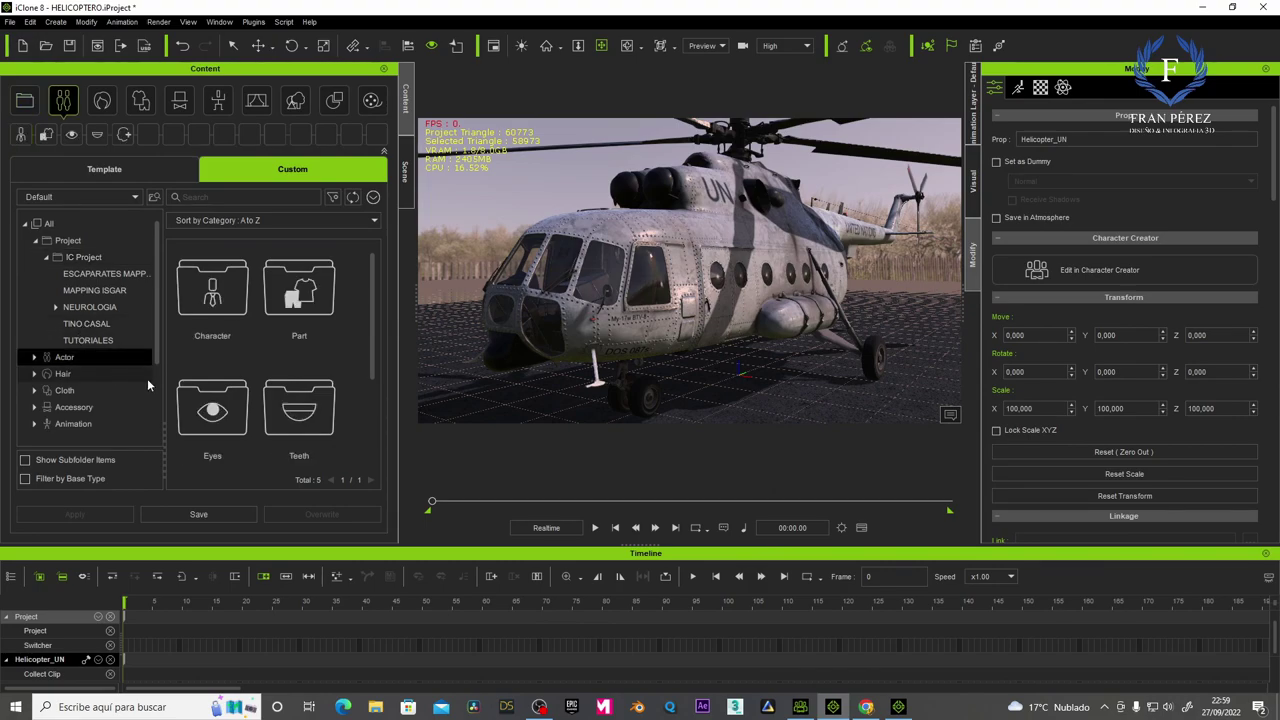
{"action": "left_click", "coordinate": [35, 357]}
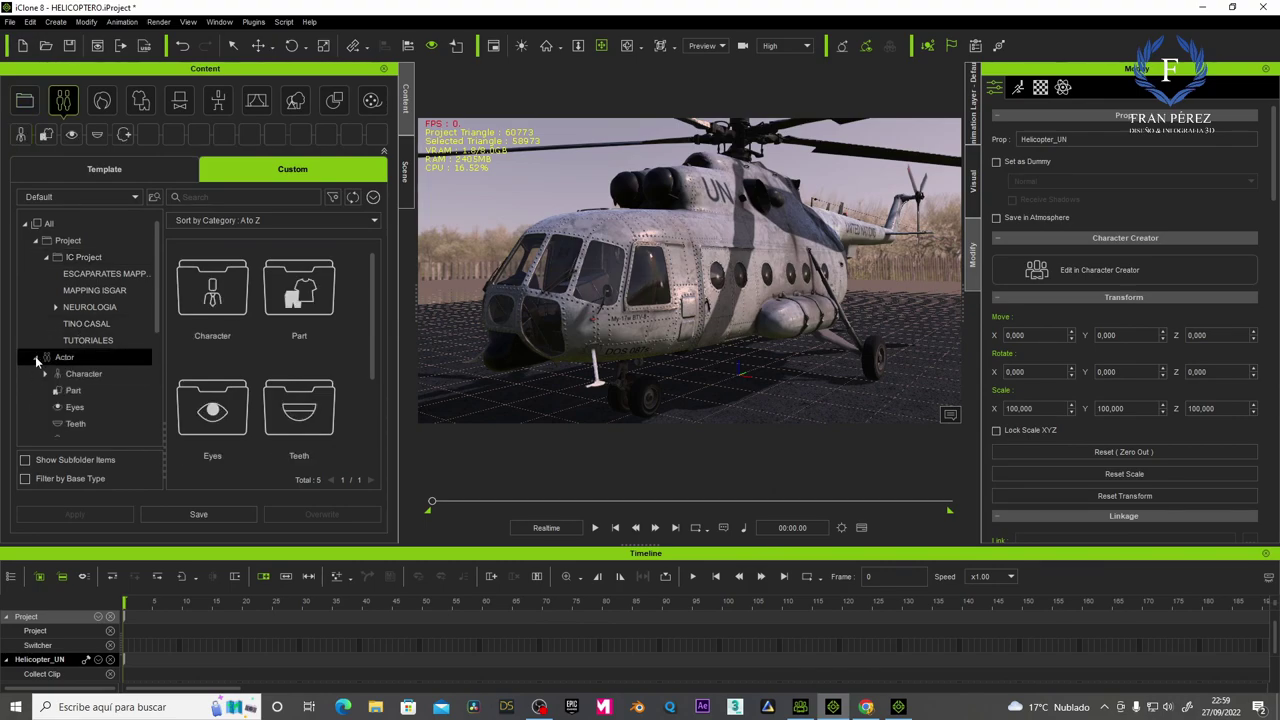
{"action": "left_click", "coordinate": [85, 374]}
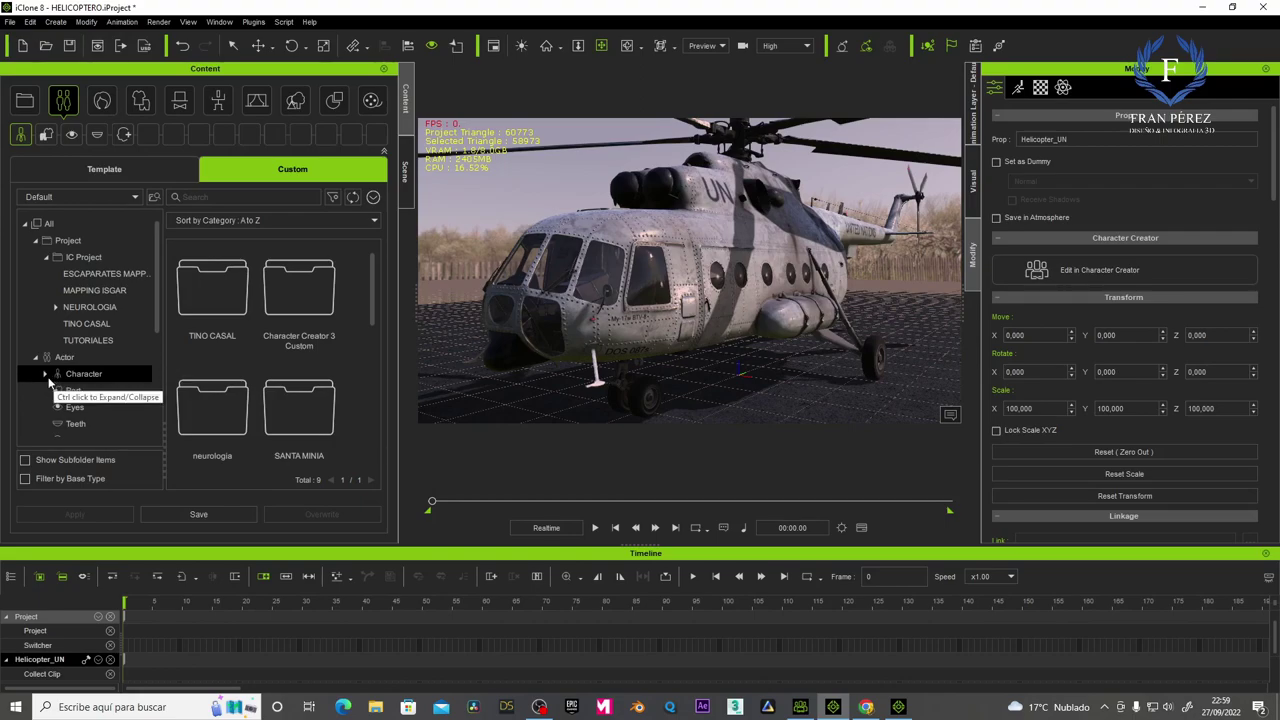
{"action": "left_click", "coordinate": [46, 375]}
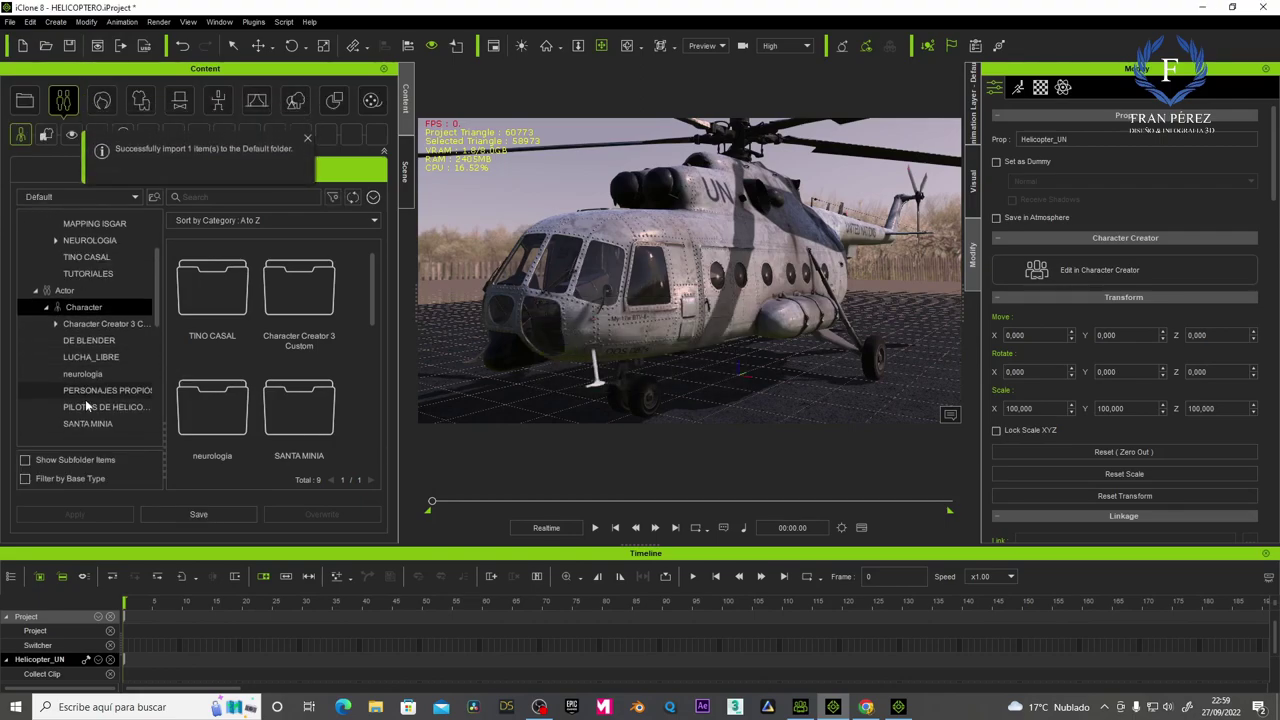
{"action": "left_click", "coordinate": [87, 406]}
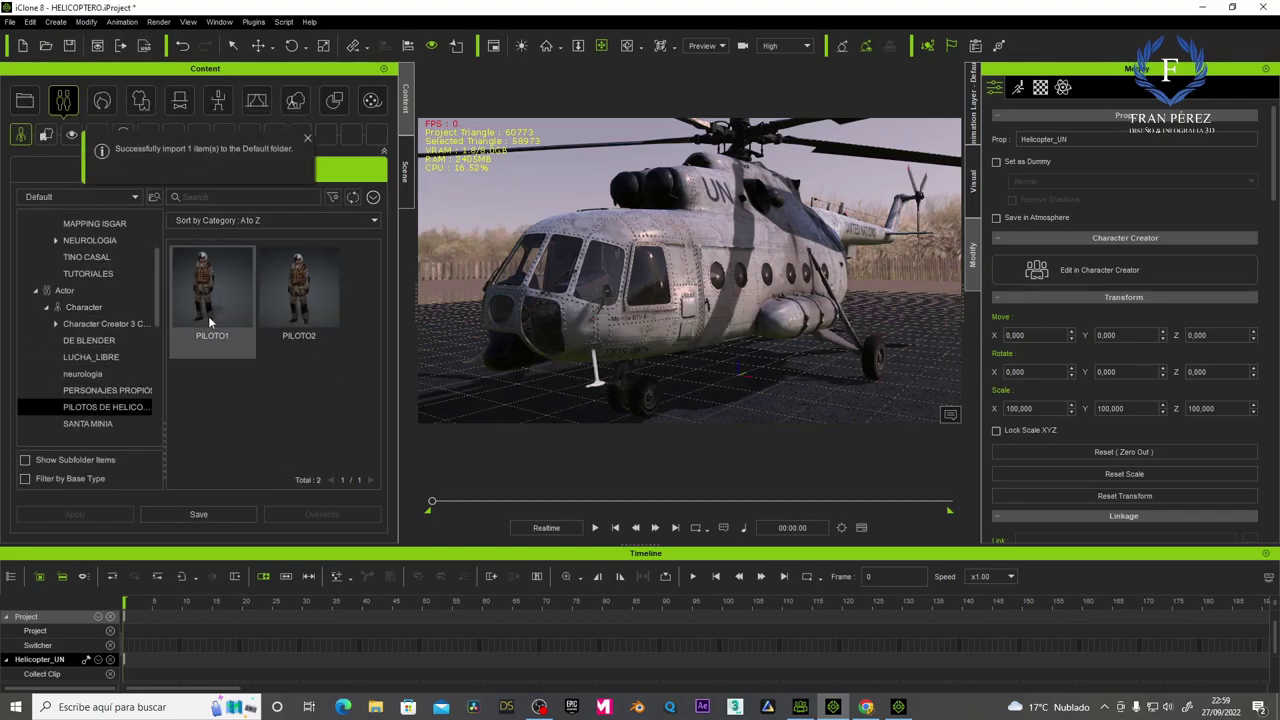
{"action": "left_click", "coordinate": [286, 282]}
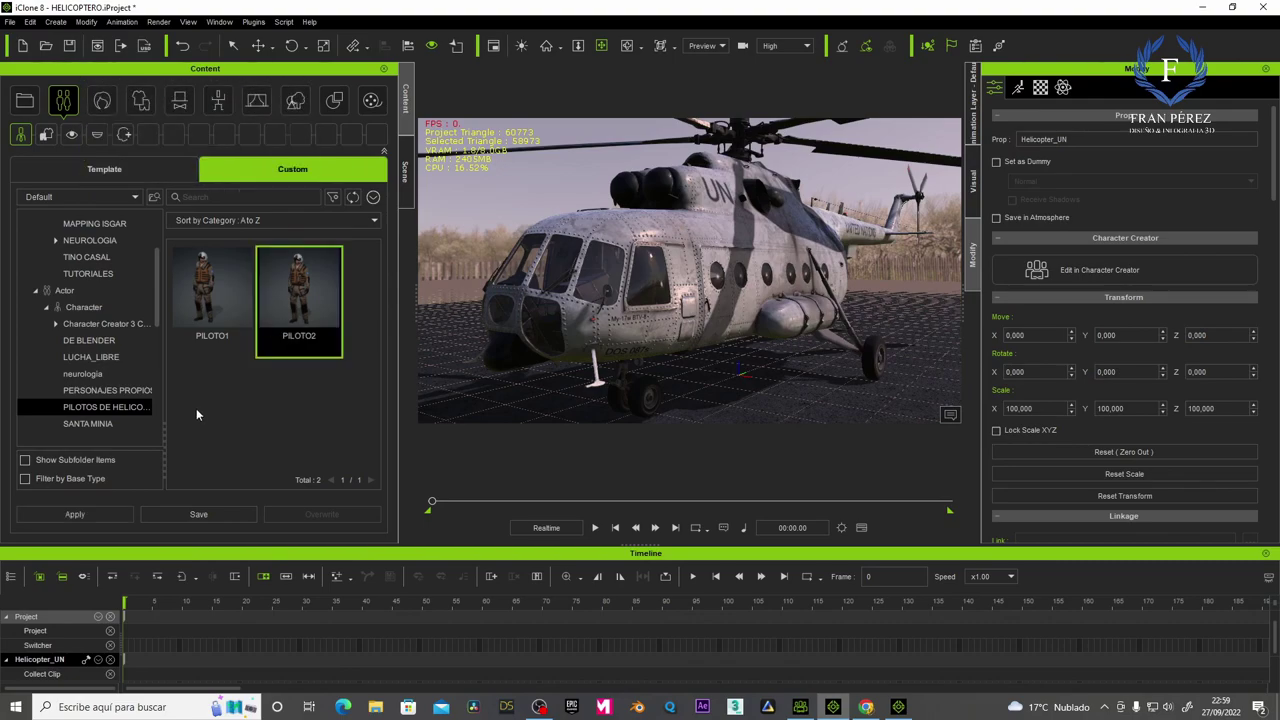
{"action": "left_click", "coordinate": [71, 516]}
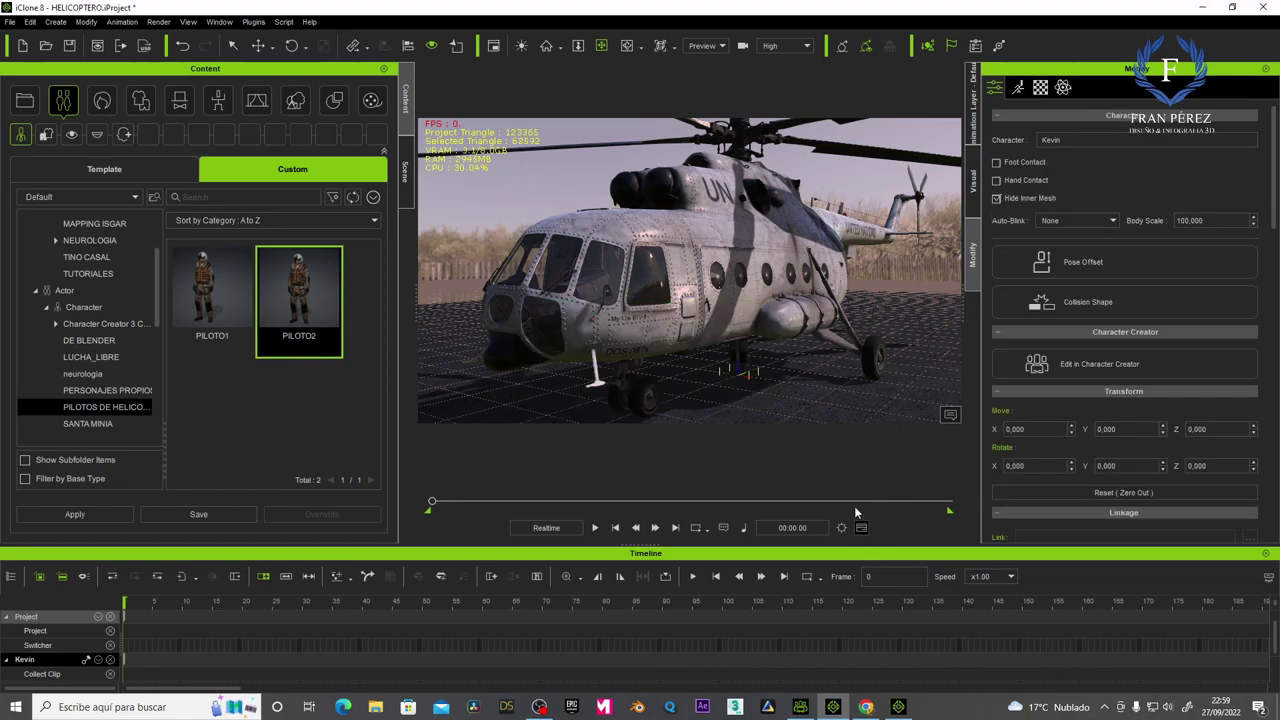
Move the pilot beside the helicopter's cockpit.
{"action": "left_click", "coordinate": [258, 45]}
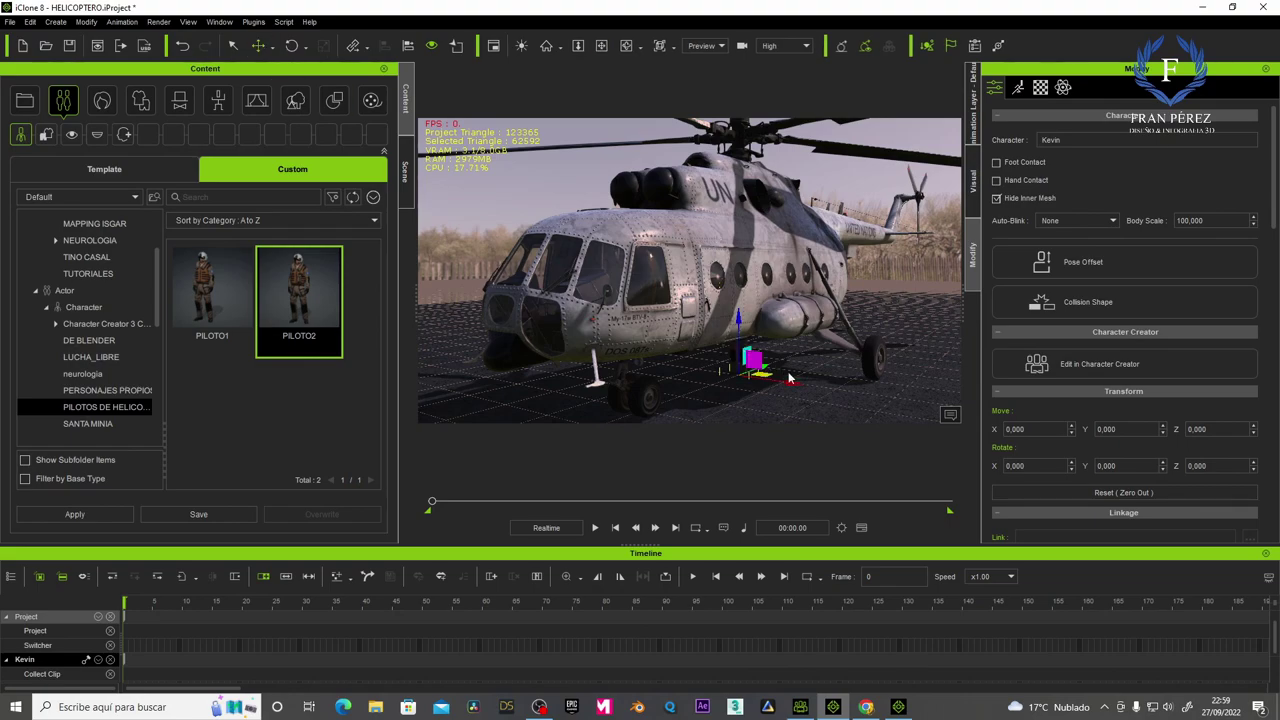
{"action": "mouse_move", "coordinate": [763, 366]}
{"action": "left_mouse_down"}
{"action": "mouse_move", "coordinate": [660, 390]}
{"action": "mouse_move", "coordinate": [619, 305]}
{"action": "left_mouse_up"}
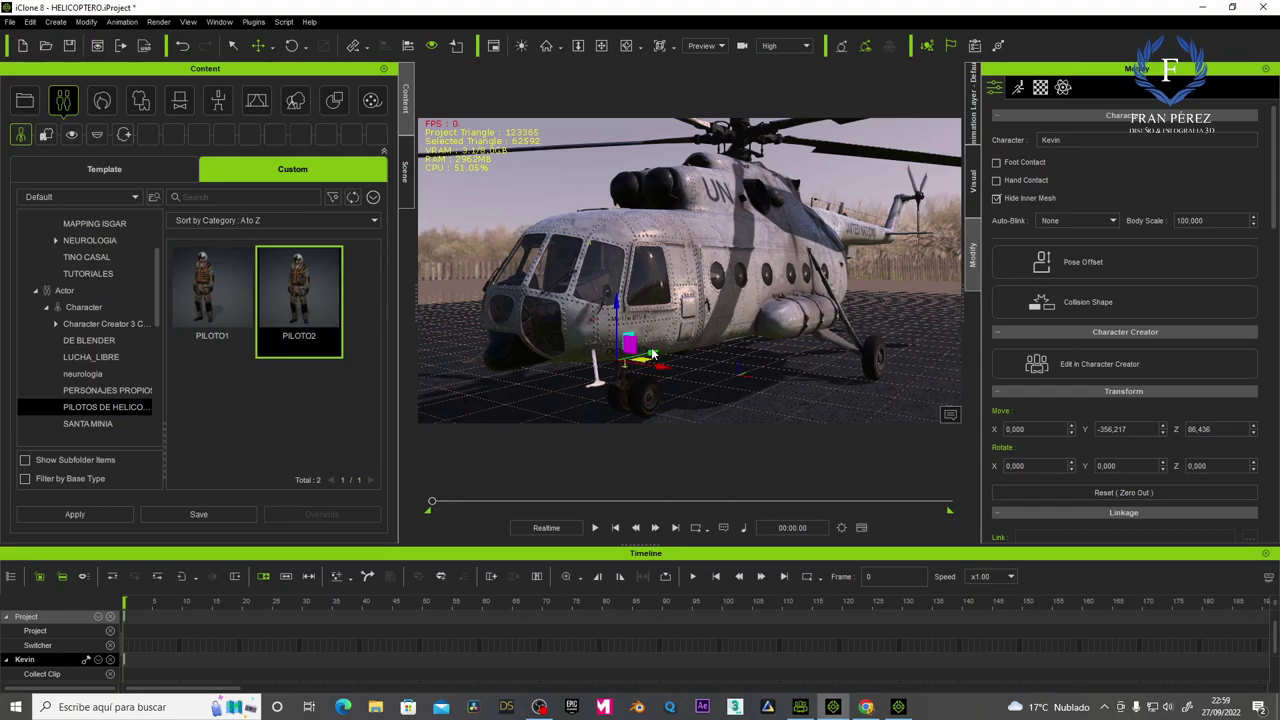
{"action": "left_click_drag", "start_coordinate": [651, 352], "coordinate": [630, 358]}
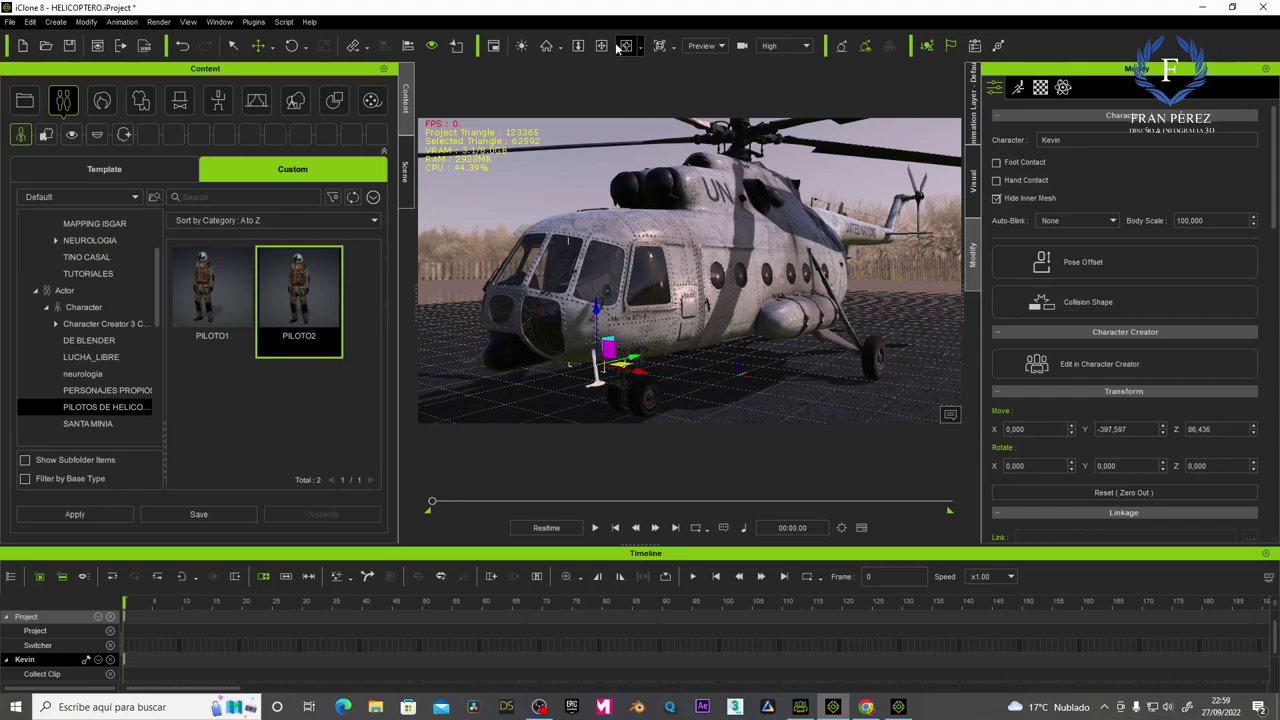
{"action": "left_click", "coordinate": [555, 46]}
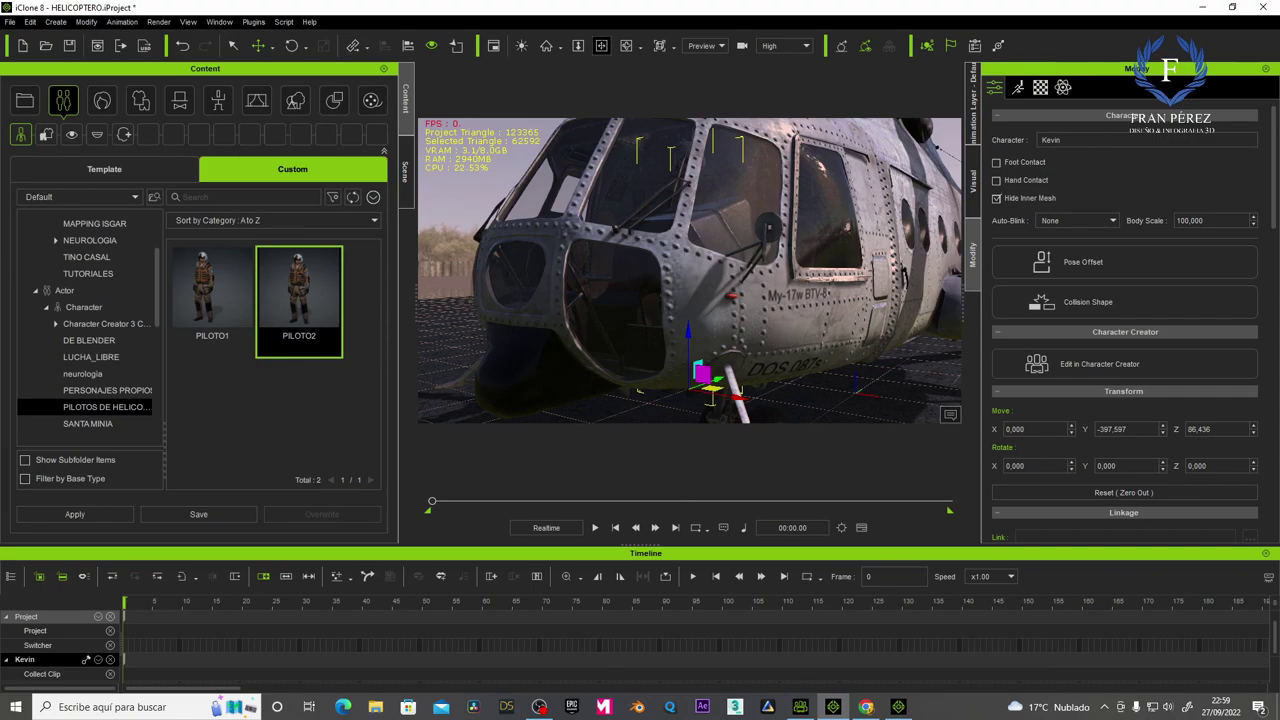
{"action": "mouse_move", "coordinate": [760, 240]}
{"action": "right_mouse_down"}
{"action": "mouse_move", "coordinate": [718, 216]}
{"action": "mouse_move", "coordinate": [729, 214]}
{"action": "right_mouse_up"}
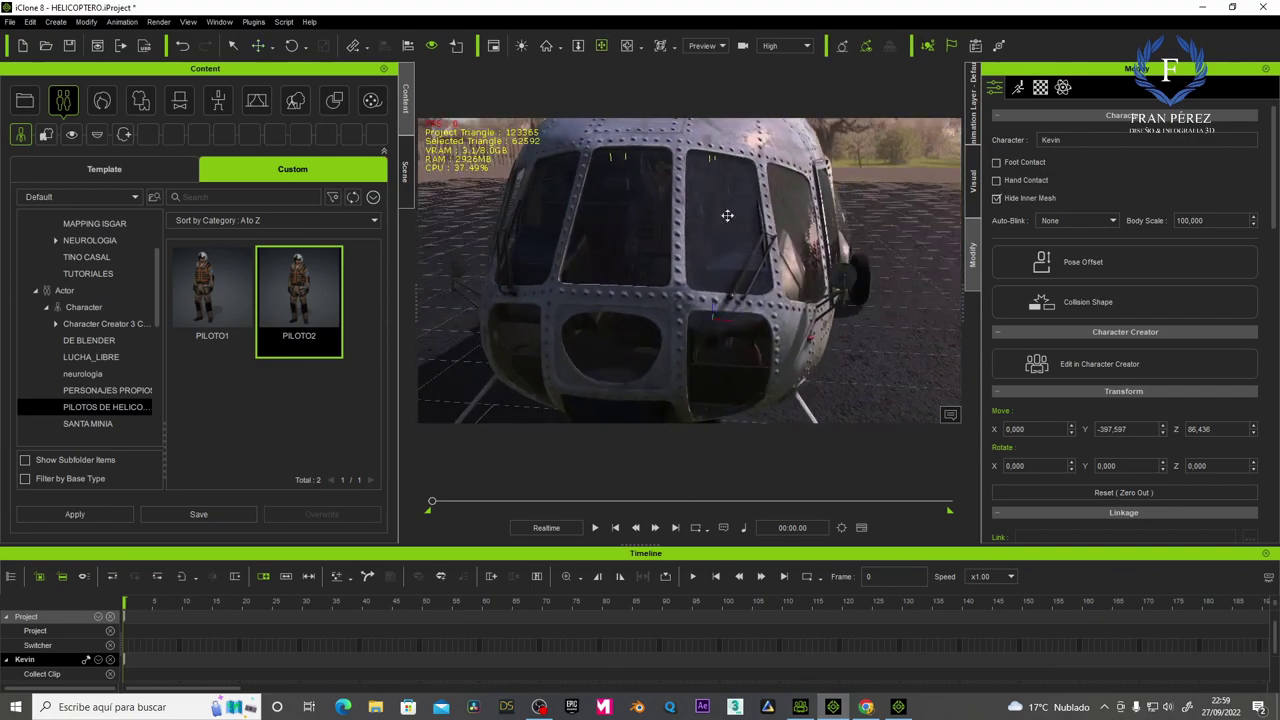
{"action": "left_click", "coordinate": [259, 47]}
{"action": "left_click_drag", "start_coordinate": [724, 386], "coordinate": [805, 388]}
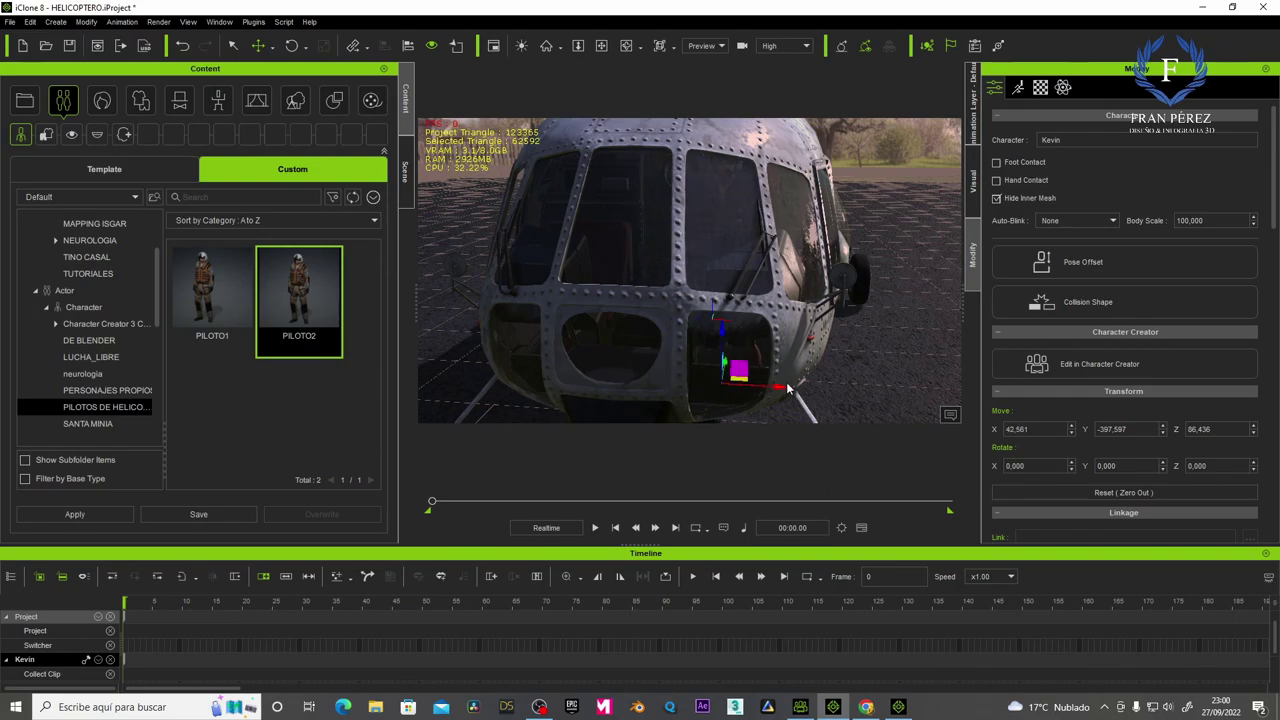
Zoom in on the helicopter's side and shift the pilot into the cockpit.
{"action": "left_click", "coordinate": [601, 45]}
{"action": "left_click_drag", "start_coordinate": [583, 240], "coordinate": [897, 285]}
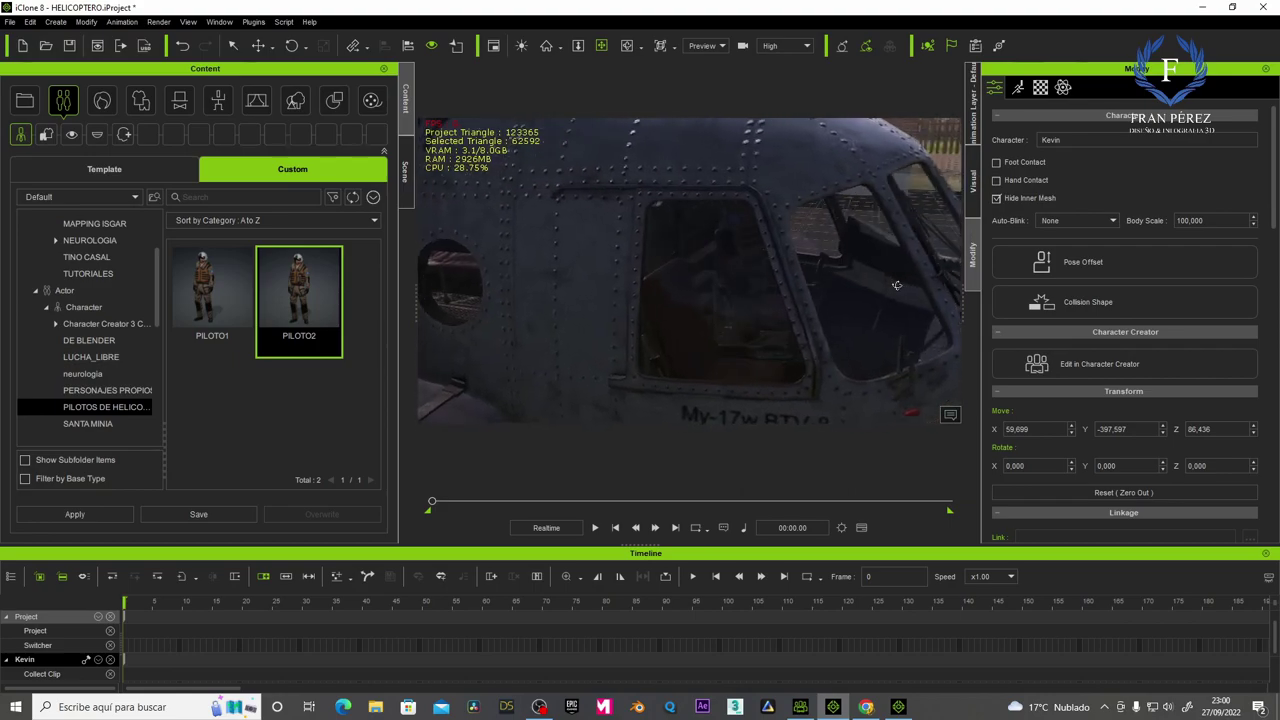
{"action": "scroll", "coordinate": [829, 314], "scroll_direction": "up", "scroll_amount": 3}
{"action": "scroll", "coordinate": [849, 279], "scroll_direction": "up", "scroll_amount": 3}
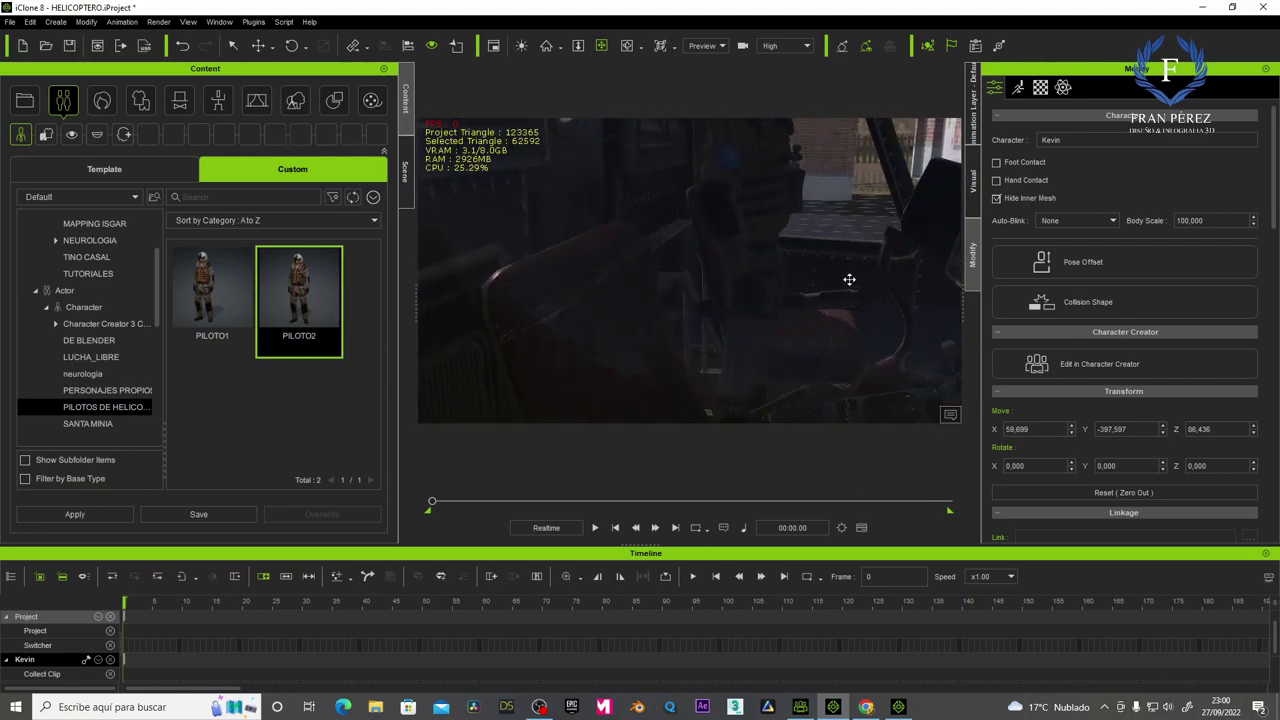
{"action": "scroll", "coordinate": [763, 297], "scroll_direction": "up", "scroll_amount": 3}
{"action": "scroll", "coordinate": [745, 299], "scroll_direction": "up", "scroll_amount": 2}
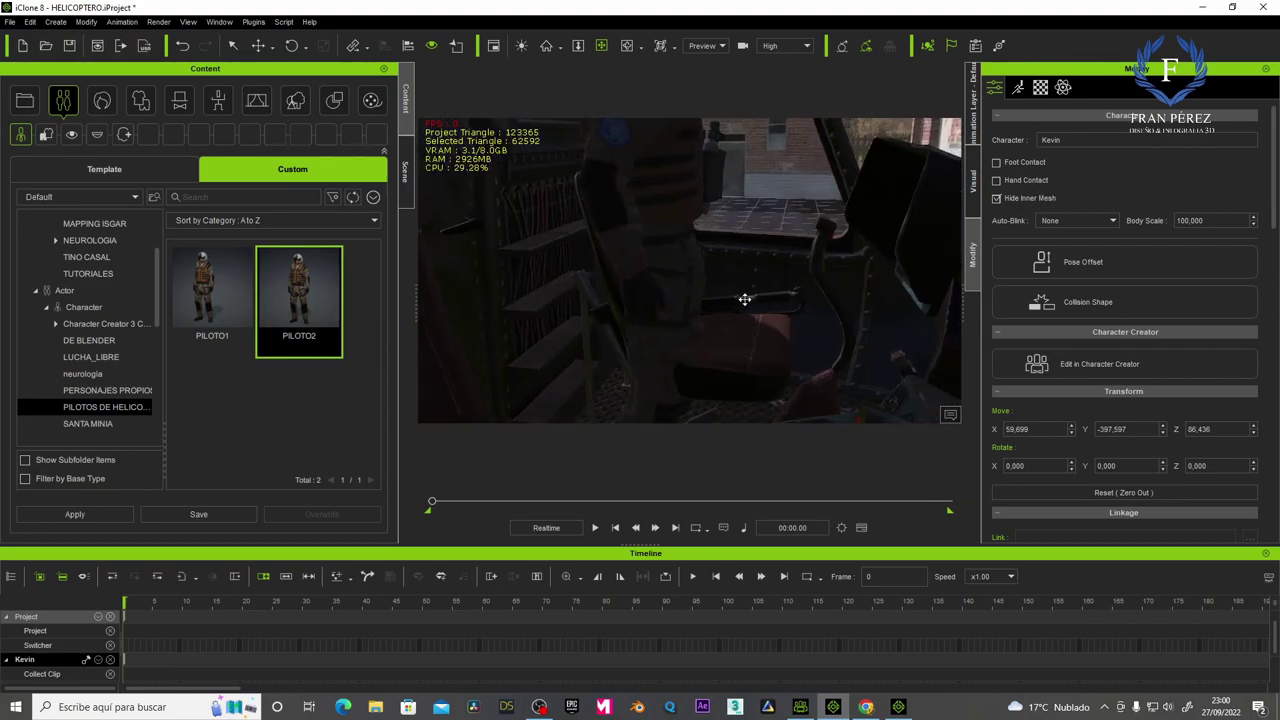
{"action": "scroll", "coordinate": [737, 307], "scroll_direction": "up", "scroll_amount": 2}
{"action": "scroll", "coordinate": [727, 311], "scroll_direction": "up", "scroll_amount": 2}
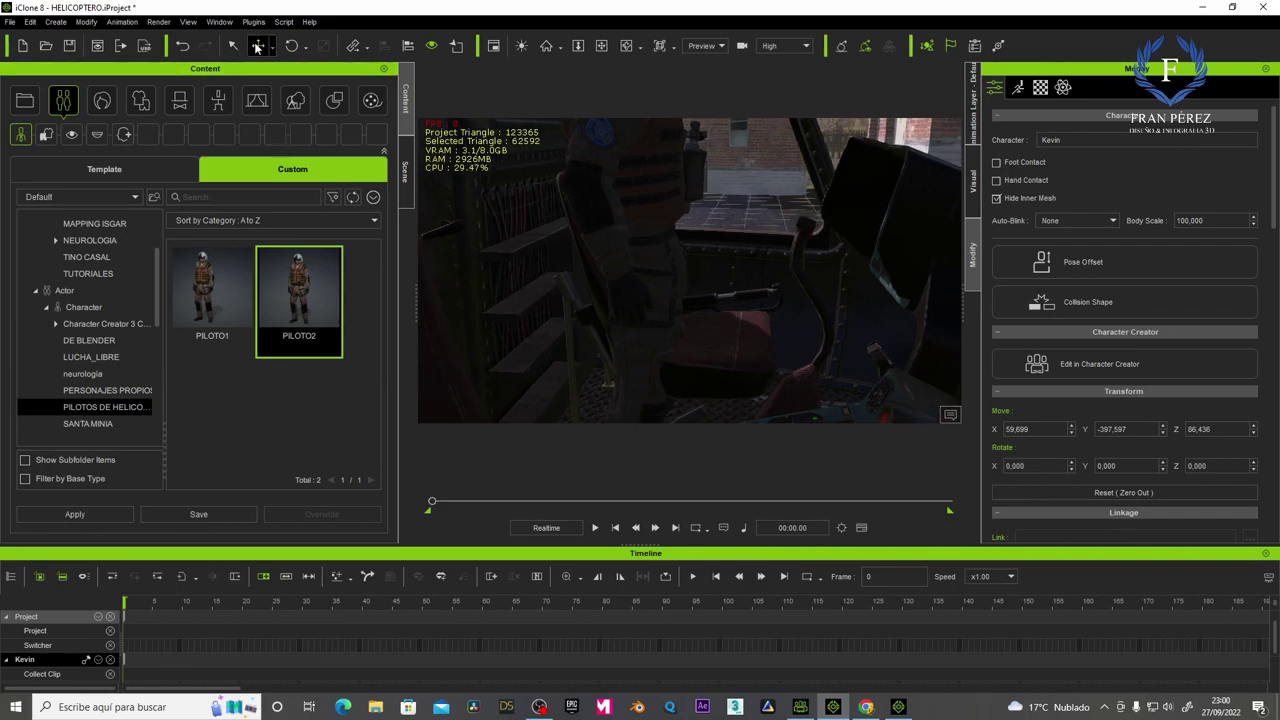
{"action": "scroll", "coordinate": [666, 300], "scroll_direction": "down", "scroll_amount": 3}
{"action": "scroll", "coordinate": [676, 365], "scroll_direction": "down", "scroll_amount": 3}
{"action": "scroll", "coordinate": [679, 379], "scroll_direction": "down", "scroll_amount": 2}
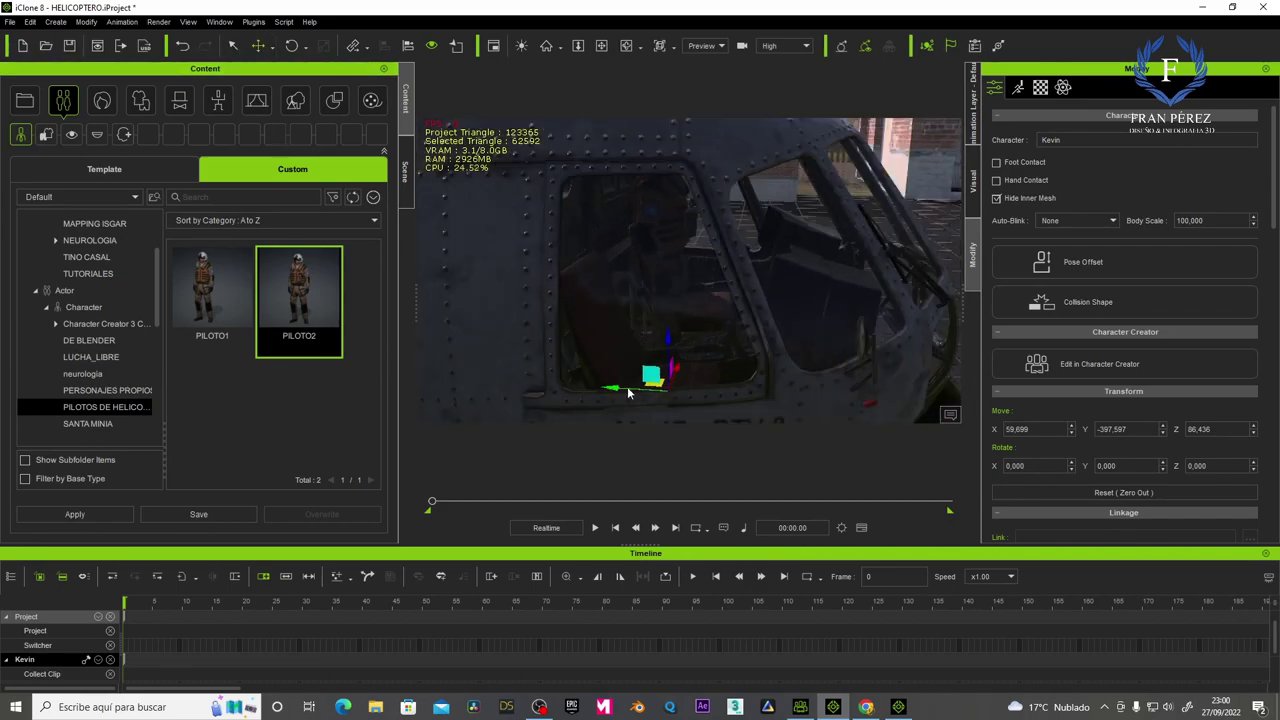
{"action": "mouse_move", "coordinate": [616, 387]}
{"action": "left_mouse_down"}
{"action": "mouse_move", "coordinate": [672, 389]}
{"action": "mouse_move", "coordinate": [728, 370]}
{"action": "left_mouse_up"}
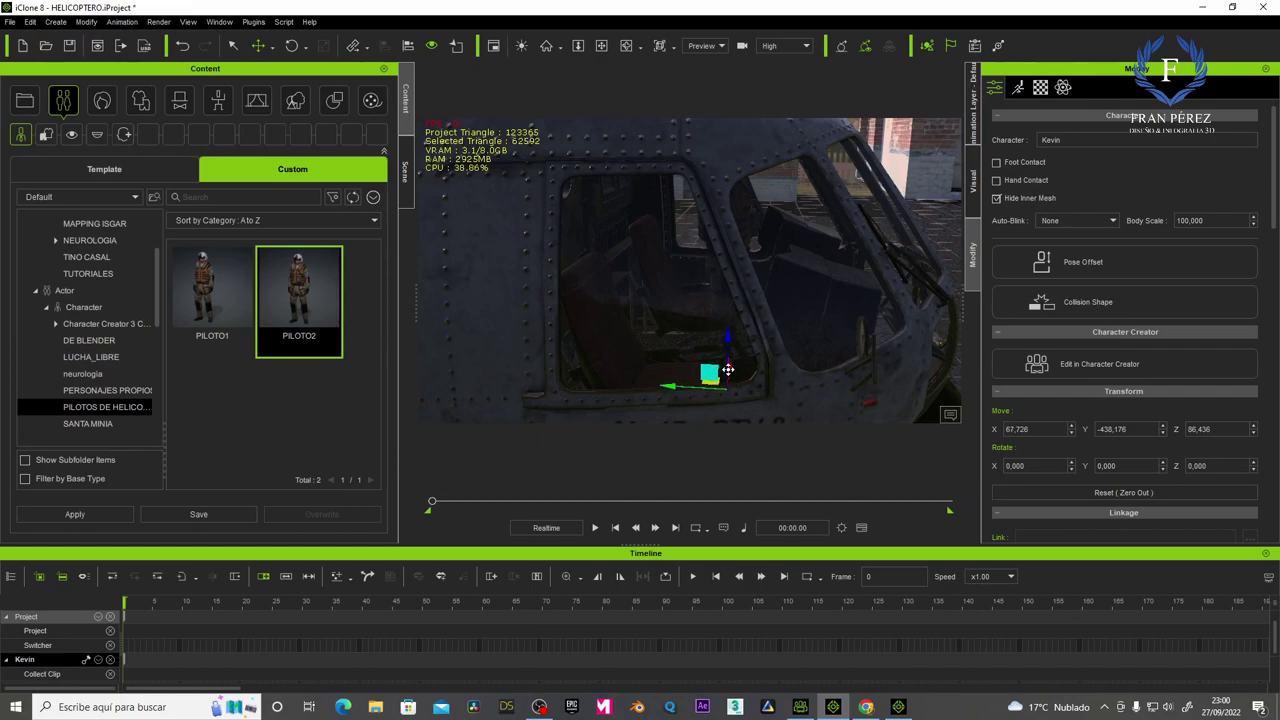
Raise the pilot onto the seat, to about Move Z 98.6.
{"action": "left_click", "coordinate": [601, 45]}
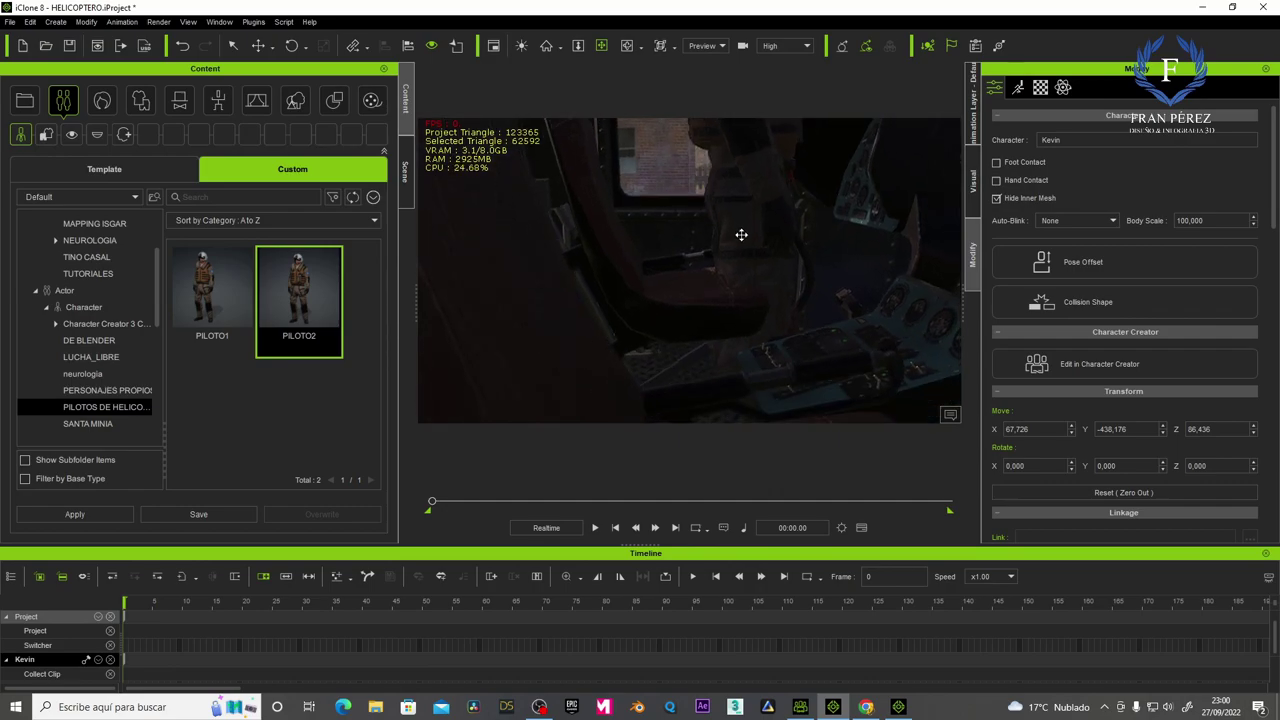
{"action": "right_click_drag", "start_coordinate": [712, 233], "coordinate": [740, 266]}
{"action": "left_click", "coordinate": [258, 45]}
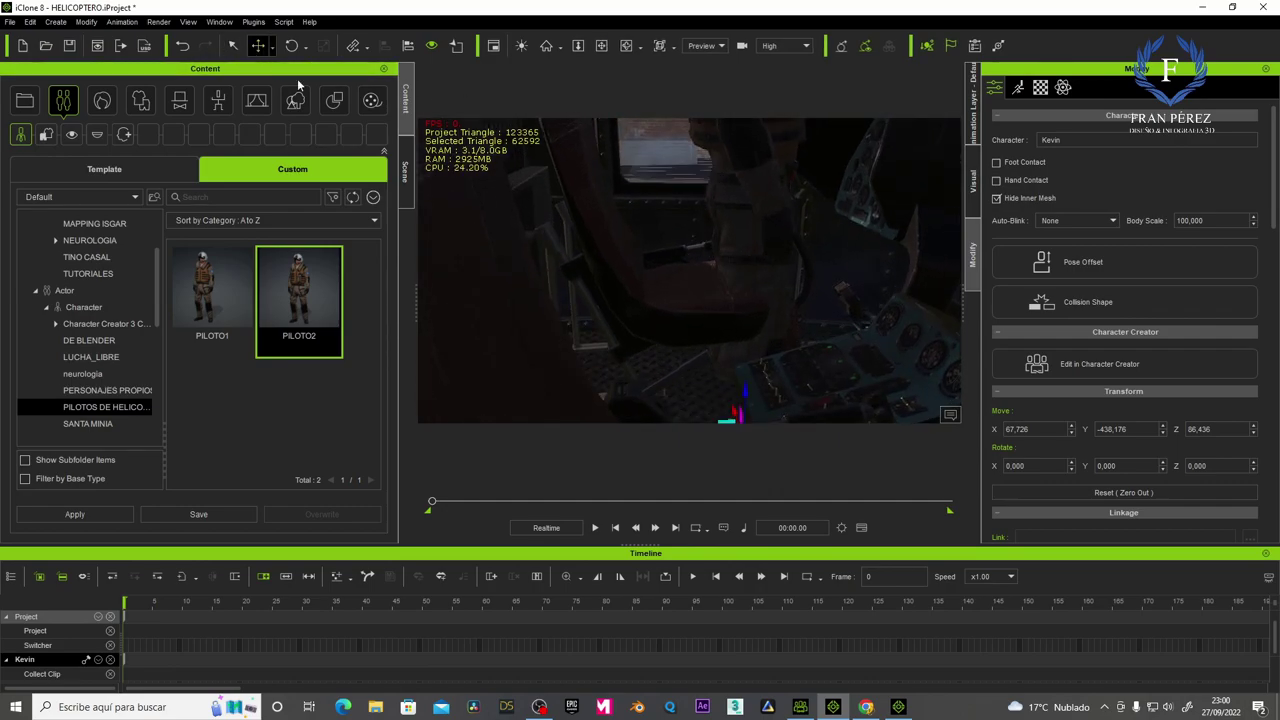
{"action": "mouse_move", "coordinate": [746, 390]}
{"action": "left_mouse_down"}
{"action": "mouse_move", "coordinate": [743, 378]}
{"action": "mouse_move", "coordinate": [754, 398]}
{"action": "left_mouse_up"}
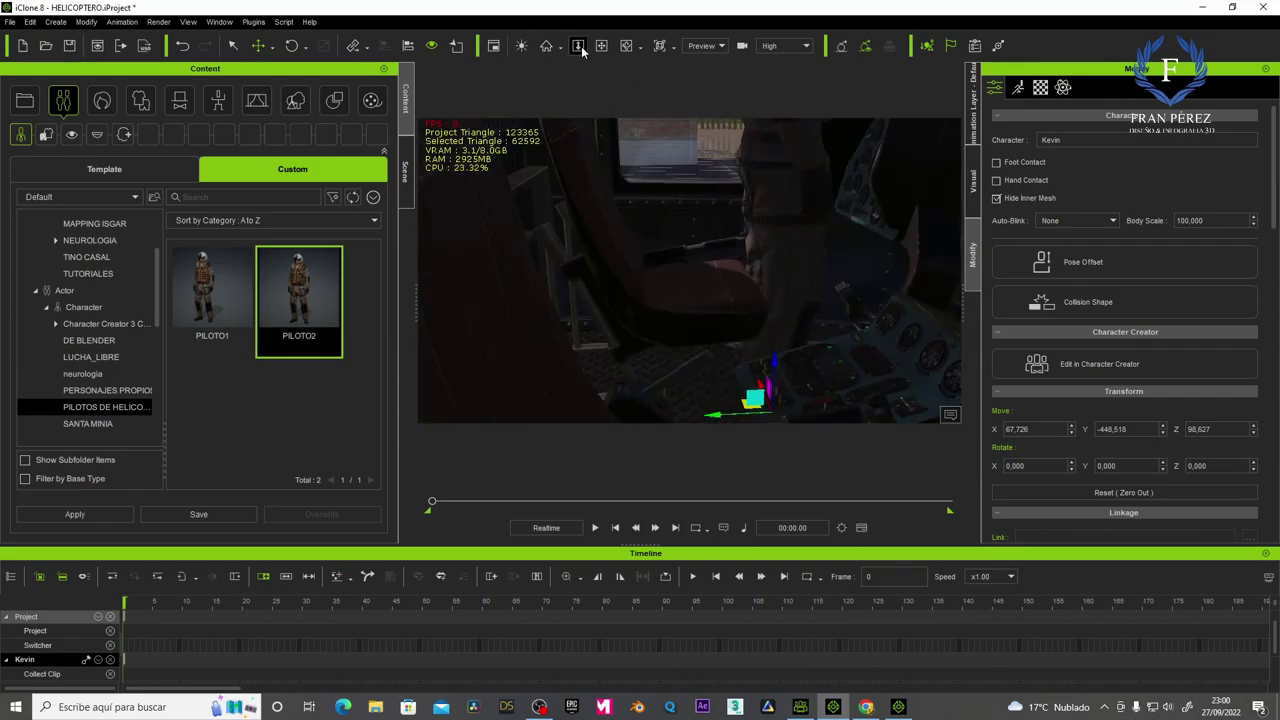
{"action": "left_click", "coordinate": [602, 45]}
{"action": "left_click_drag", "start_coordinate": [700, 251], "coordinate": [694, 307]}
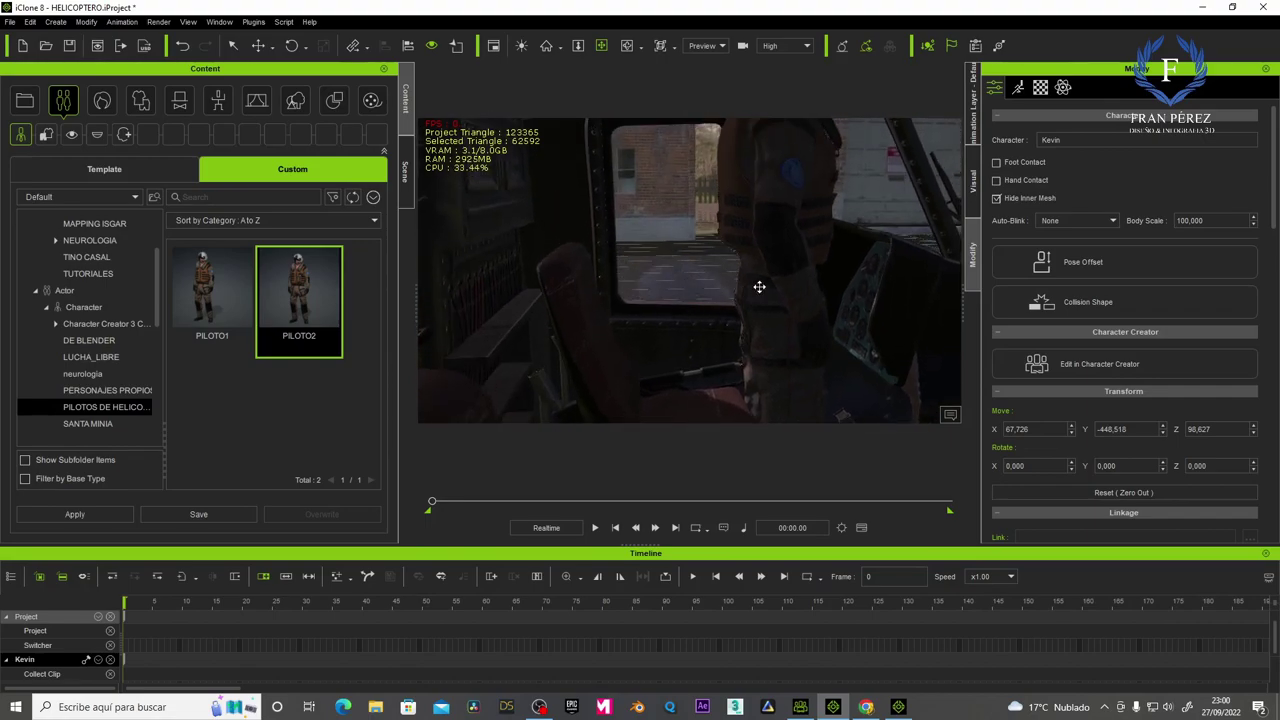
Enter Edit Motion Layer IK mode and pull the pilot's hand effector down-left.
{"action": "left_click", "coordinate": [1019, 90]}
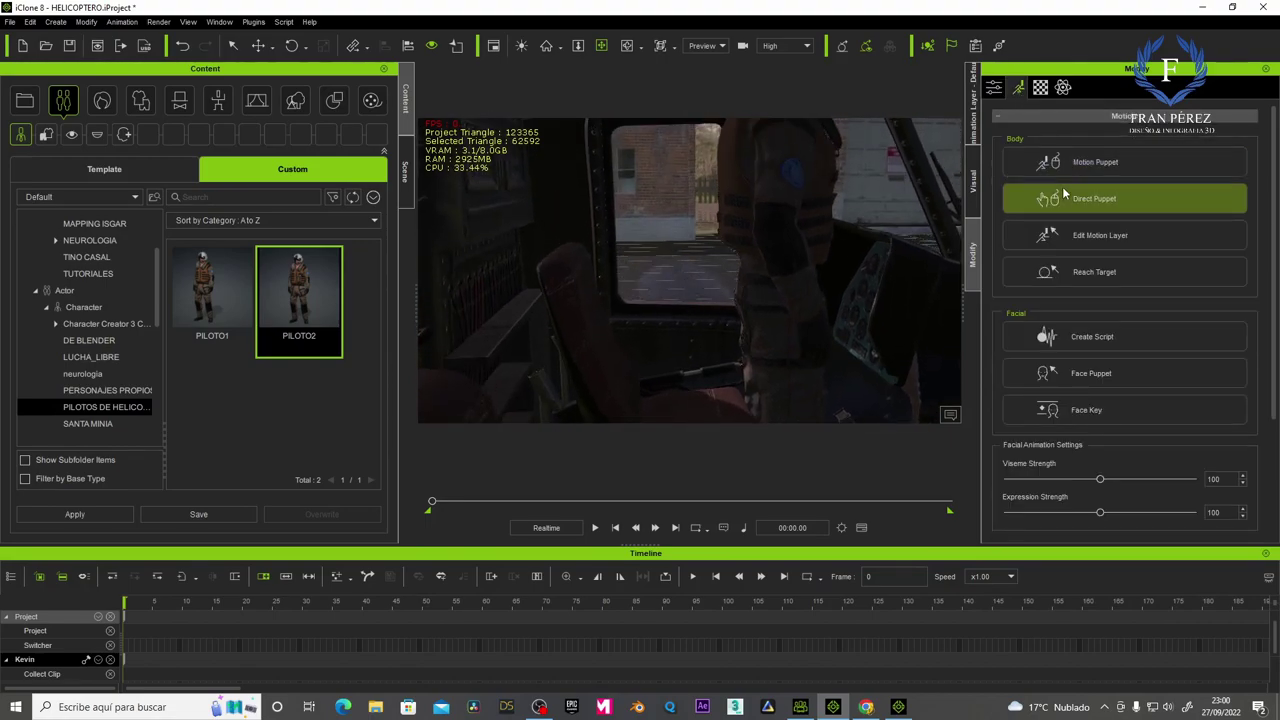
{"action": "left_click", "coordinate": [1083, 236]}
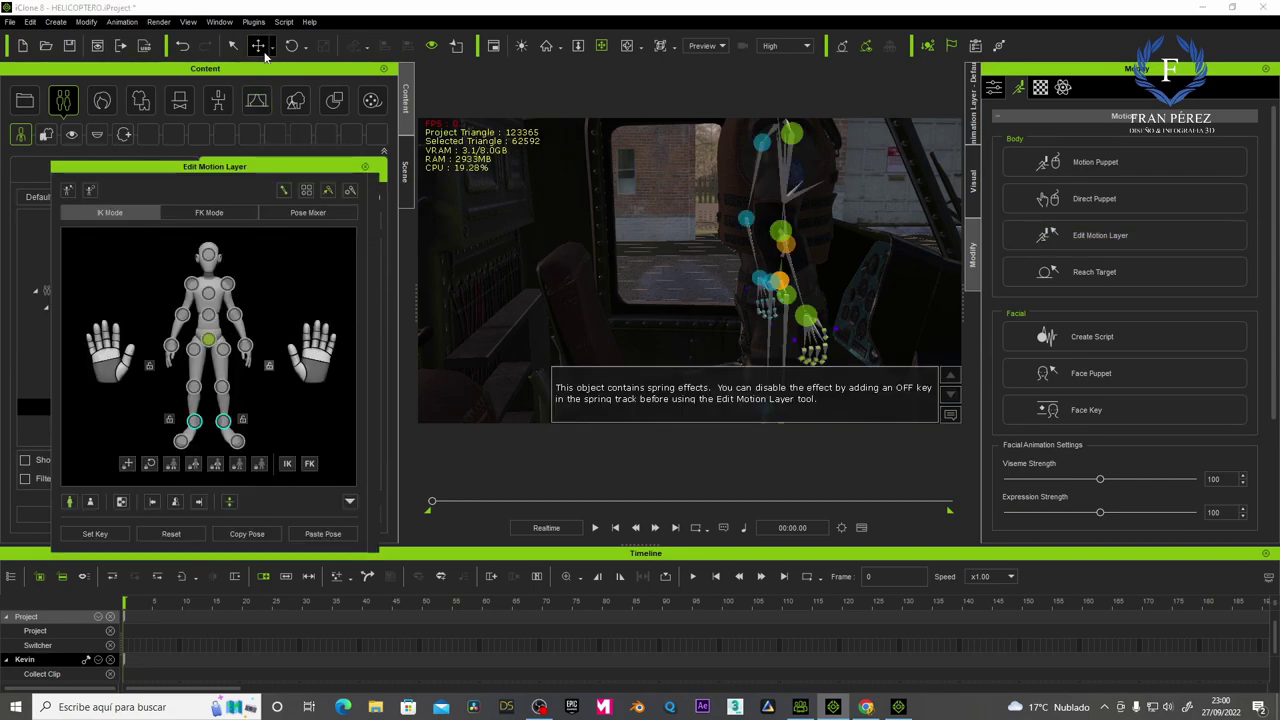
{"action": "left_click", "coordinate": [766, 281]}
{"action": "left_click_drag", "start_coordinate": [756, 274], "coordinate": [645, 357]}
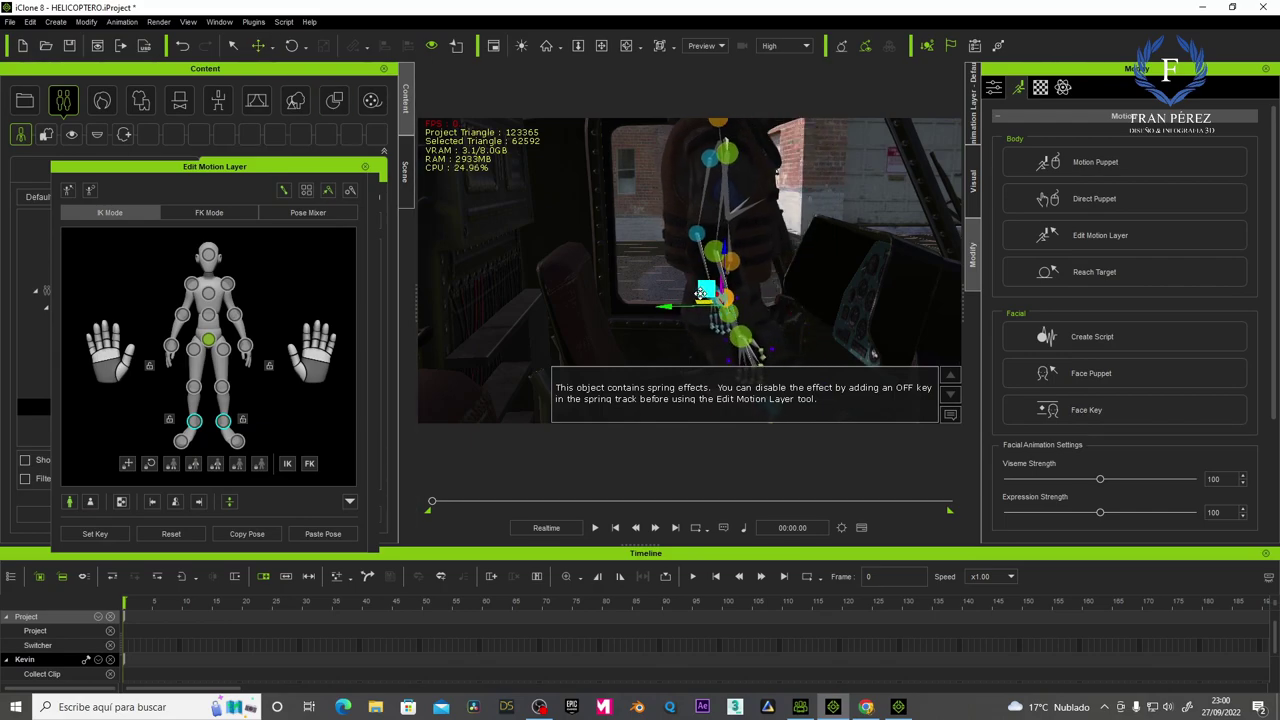
{"action": "left_click", "coordinate": [284, 190]}
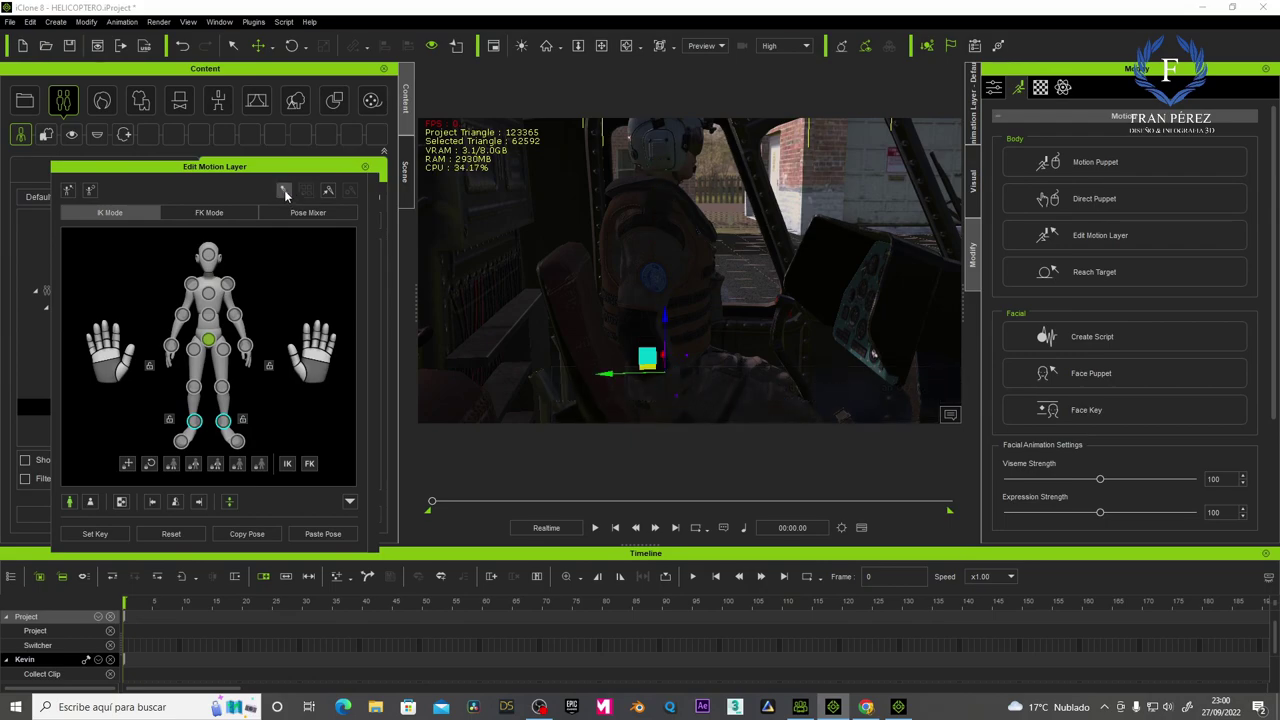
Nudge the pilot's body effector down and to the right into the seat.
{"action": "left_click", "coordinate": [601, 45]}
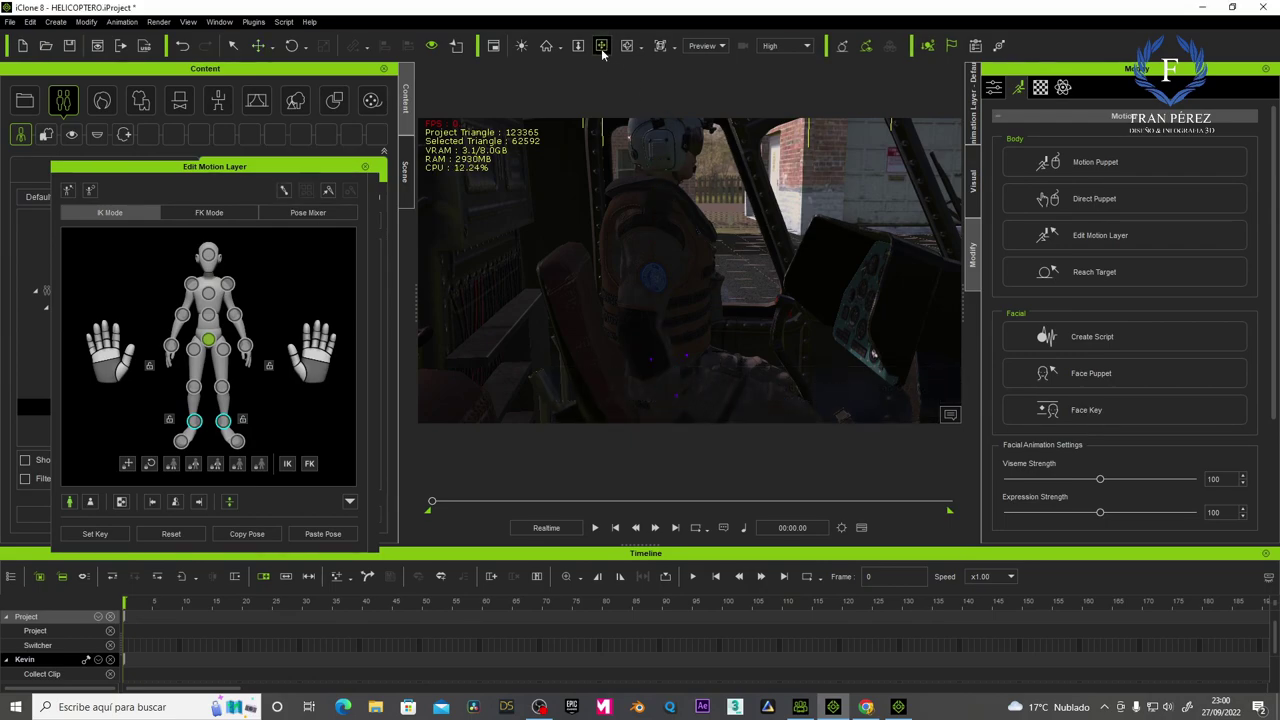
{"action": "left_click_drag", "start_coordinate": [663, 237], "coordinate": [659, 216]}
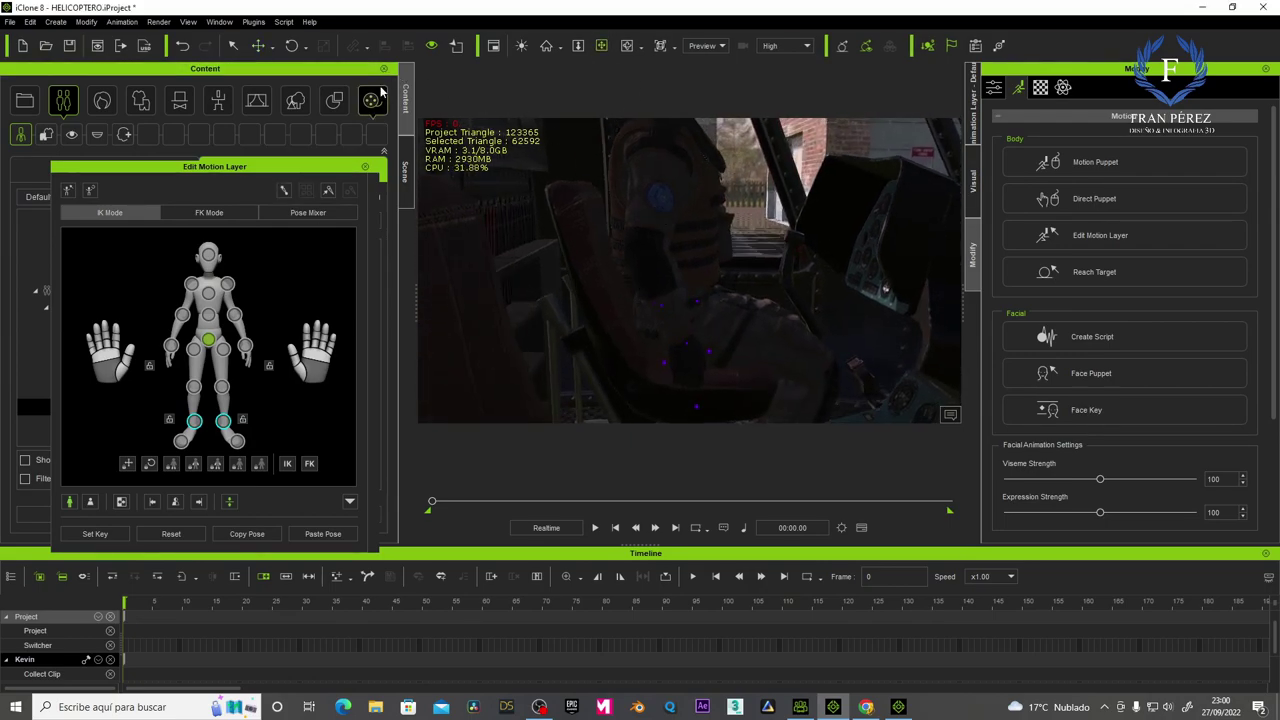
{"action": "left_click", "coordinate": [258, 45]}
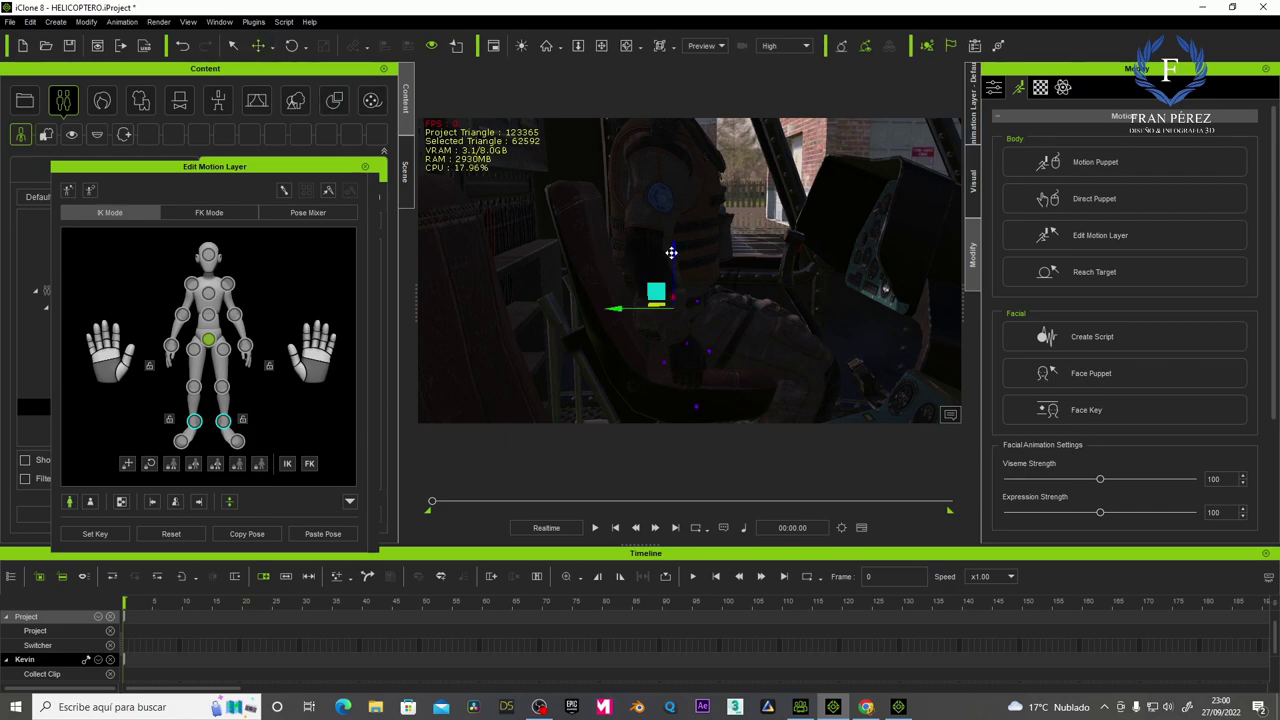
{"action": "left_click_drag", "start_coordinate": [671, 253], "coordinate": [681, 268]}
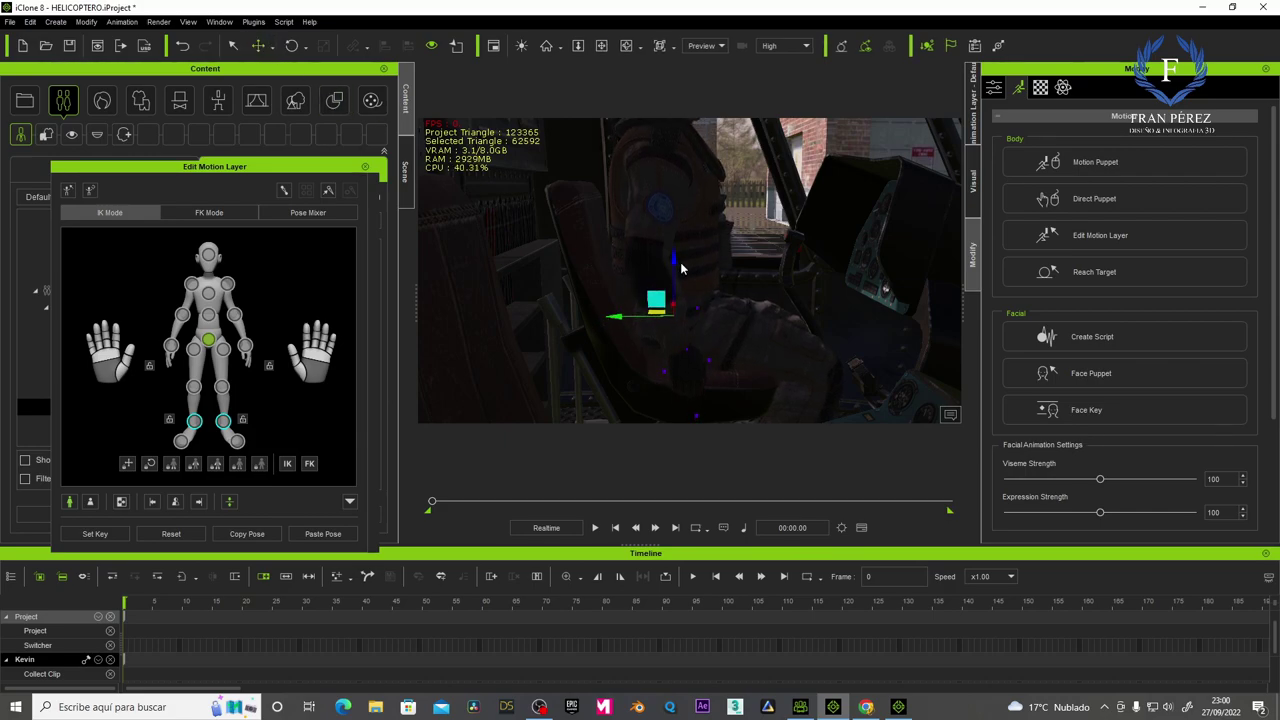
{"action": "left_click_drag", "start_coordinate": [635, 310], "coordinate": [624, 317]}
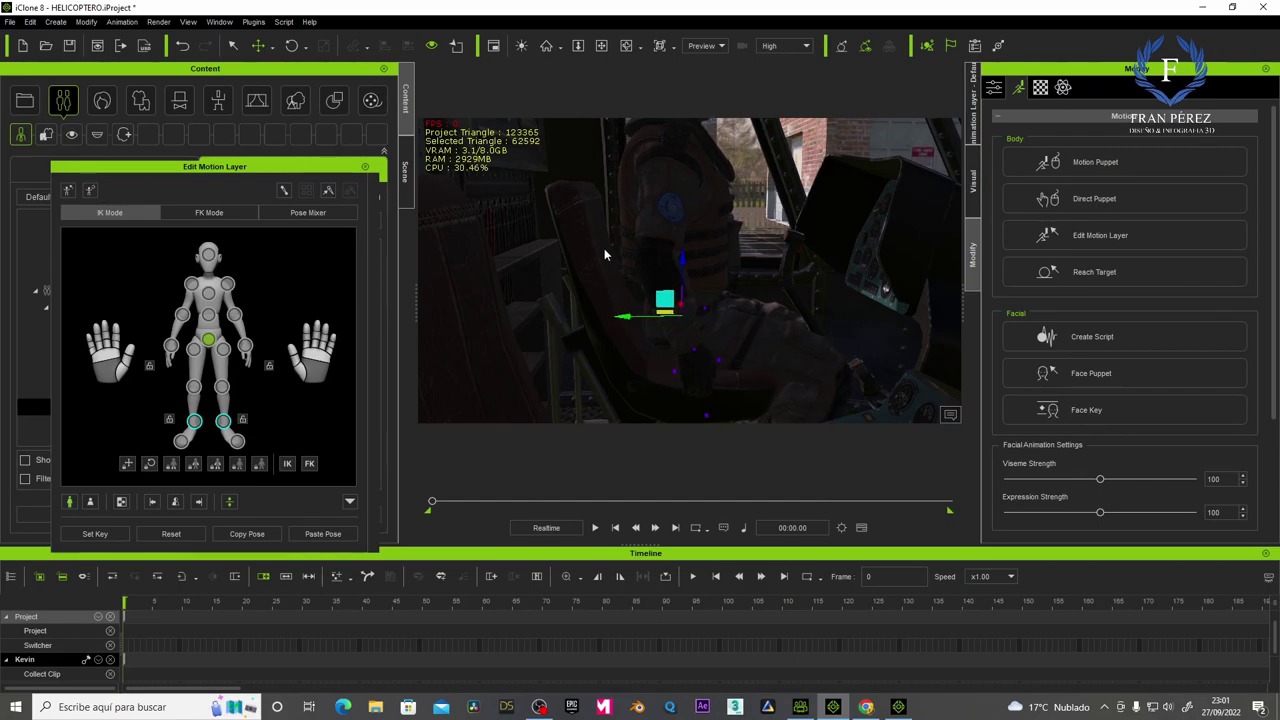
{"action": "left_click", "coordinate": [603, 47]}
{"action": "left_click_drag", "start_coordinate": [734, 223], "coordinate": [771, 300]}
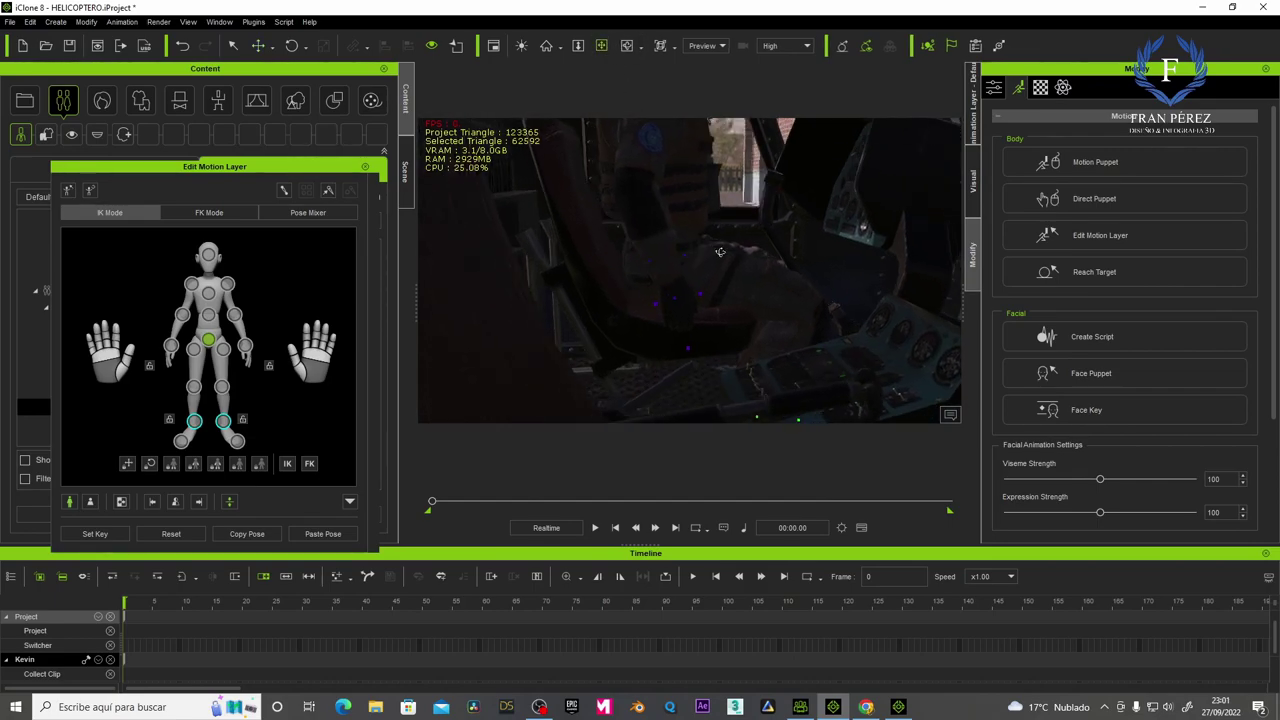
{"action": "mouse_move", "coordinate": [771, 300]}
{"action": "middle_mouse_down"}
{"action": "mouse_move", "coordinate": [723, 235]}
{"action": "mouse_move", "coordinate": [766, 283]}
{"action": "mouse_move", "coordinate": [694, 340]}
{"action": "mouse_move", "coordinate": [666, 334]}
{"action": "mouse_move", "coordinate": [722, 318]}
{"action": "mouse_move", "coordinate": [775, 327]}
{"action": "middle_mouse_up"}
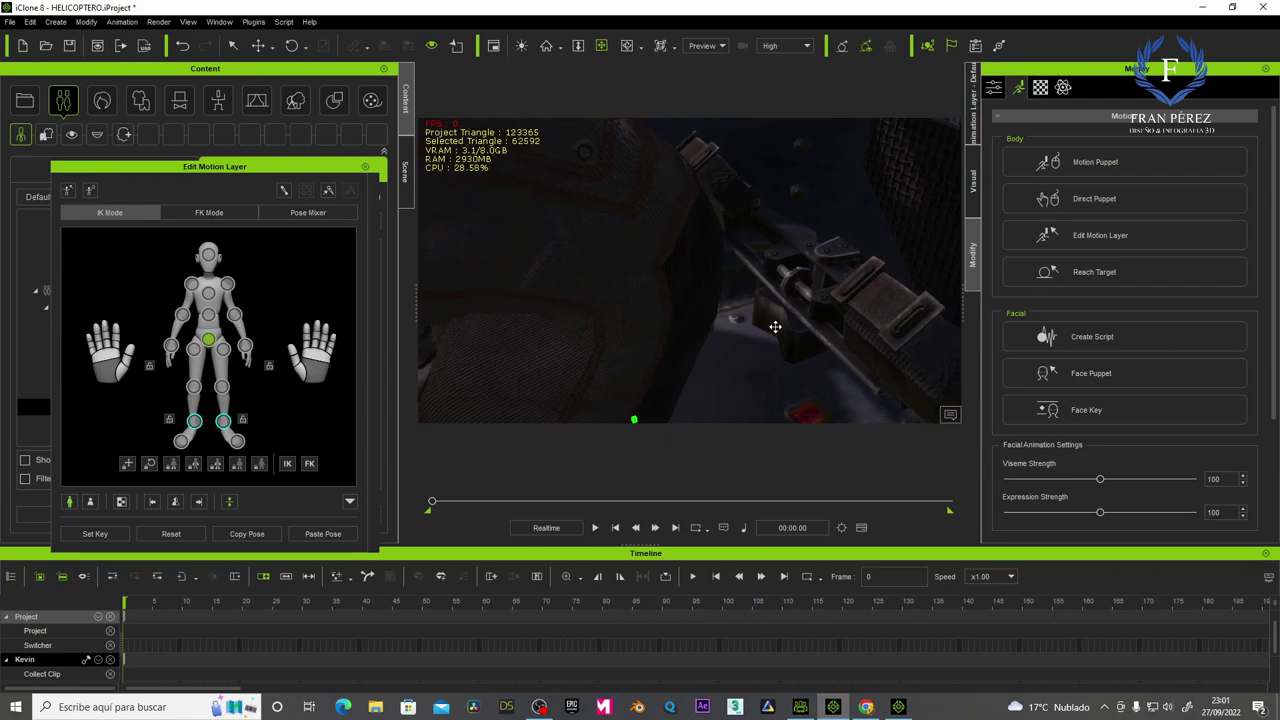
{"action": "mouse_move", "coordinate": [848, 309]}
{"action": "middle_mouse_down"}
{"action": "mouse_move", "coordinate": [789, 257]}
{"action": "mouse_move", "coordinate": [783, 274]}
{"action": "mouse_move", "coordinate": [818, 253]}
{"action": "mouse_move", "coordinate": [723, 314]}
{"action": "mouse_move", "coordinate": [708, 342]}
{"action": "middle_mouse_up"}
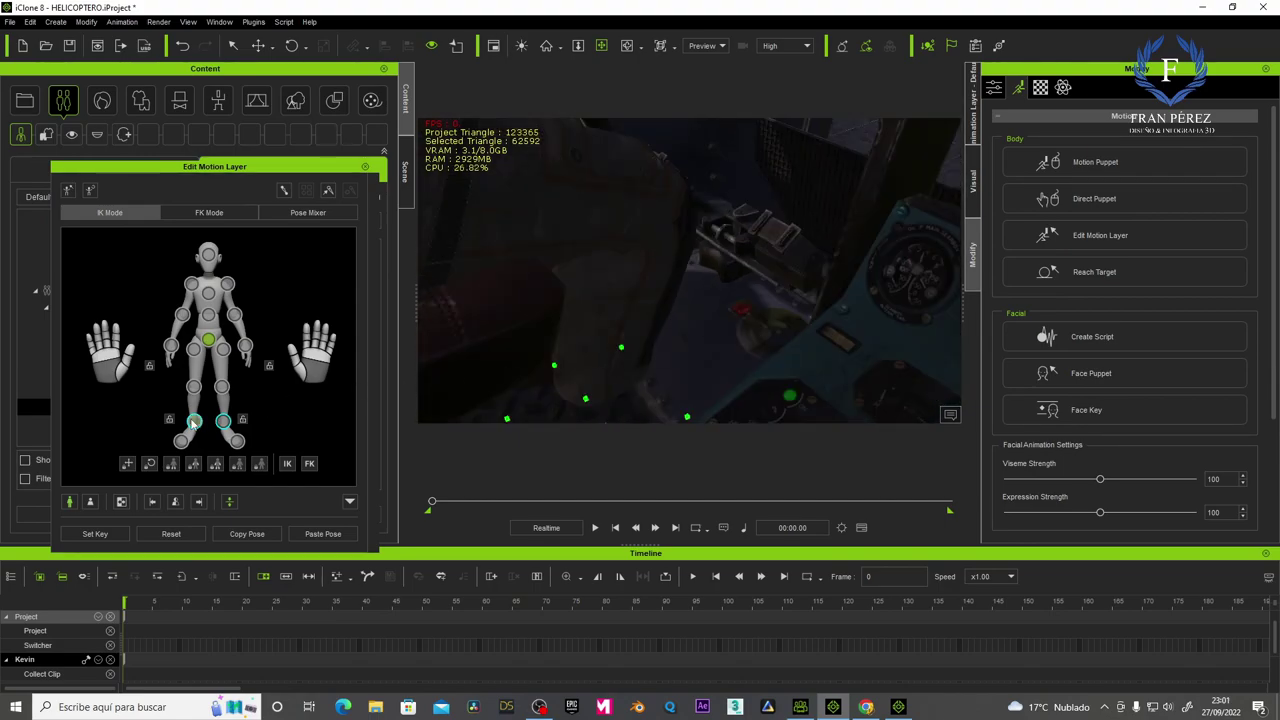
Lift the pilot's left-foot effector and lower it onto the cockpit pedal.
{"action": "left_click", "coordinate": [194, 421]}
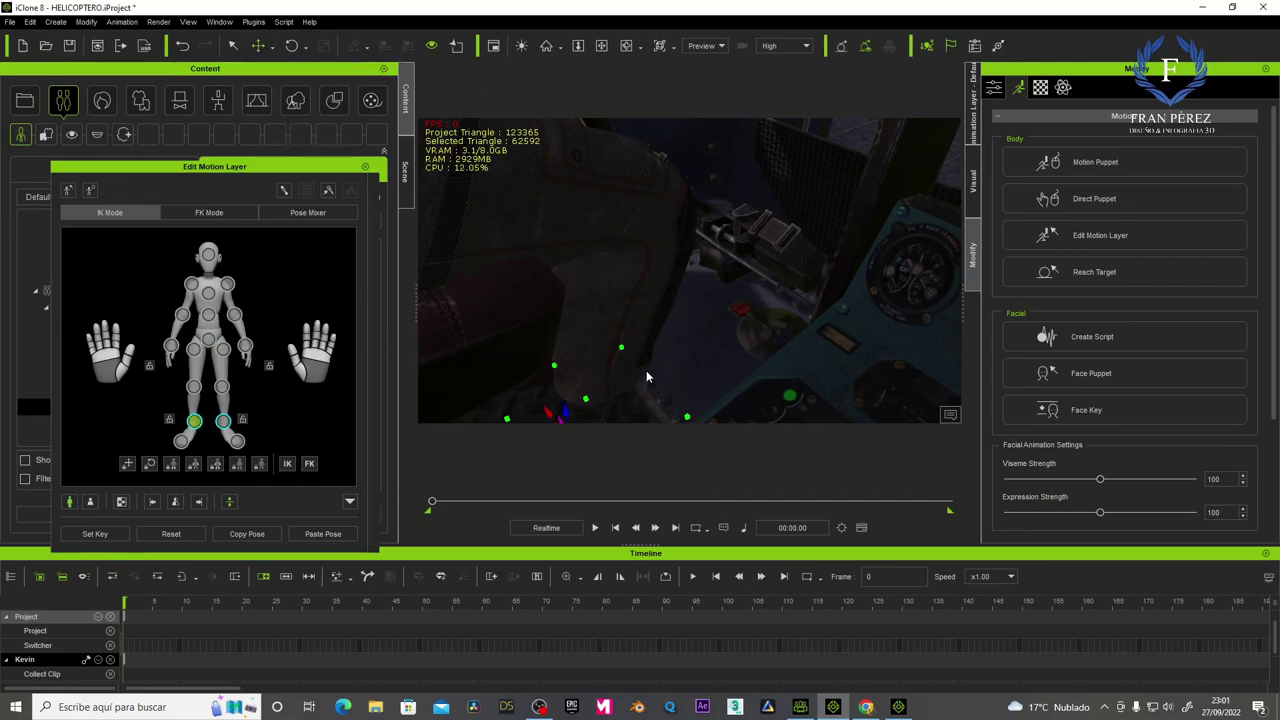
{"action": "scroll", "coordinate": [647, 361], "scroll_direction": "down", "scroll_amount": 2}
{"action": "mouse_move", "coordinate": [580, 402]}
{"action": "left_mouse_down"}
{"action": "mouse_move", "coordinate": [586, 371]}
{"action": "mouse_move", "coordinate": [657, 343]}
{"action": "mouse_move", "coordinate": [690, 228]}
{"action": "left_mouse_up"}
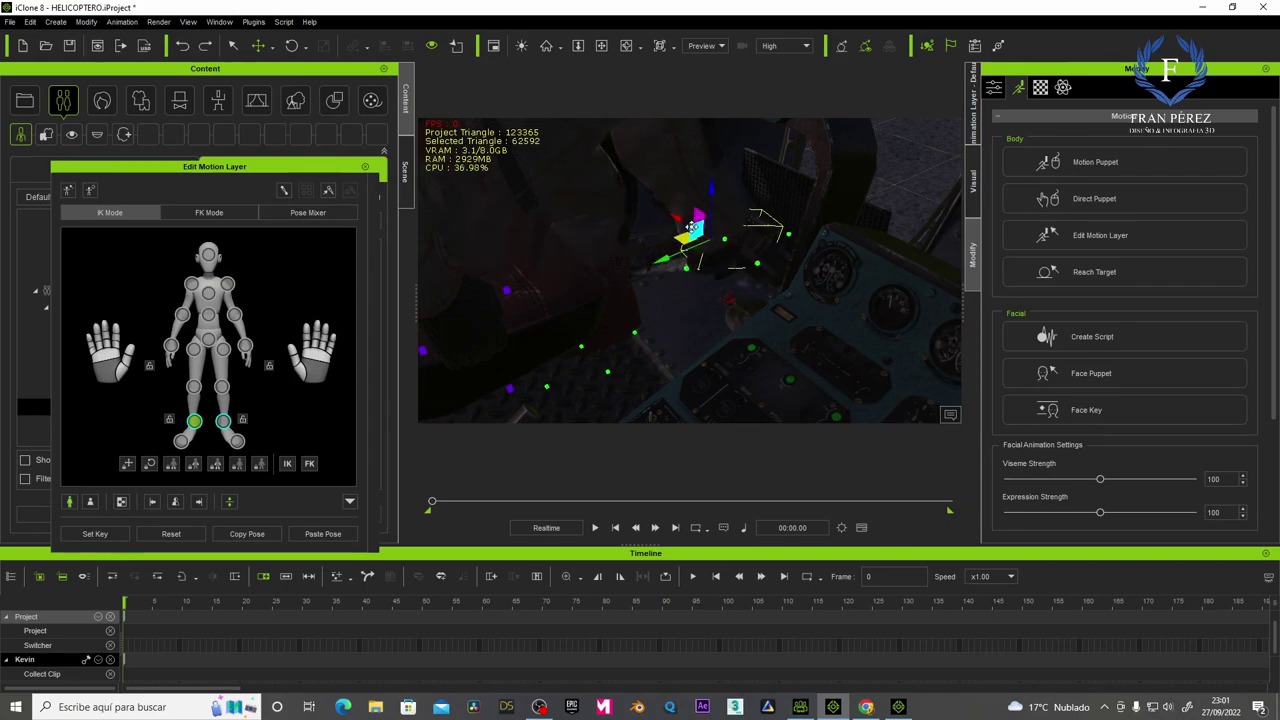
{"action": "key", "text": "ctrl+z"}
{"action": "left_click", "coordinate": [122, 503]}
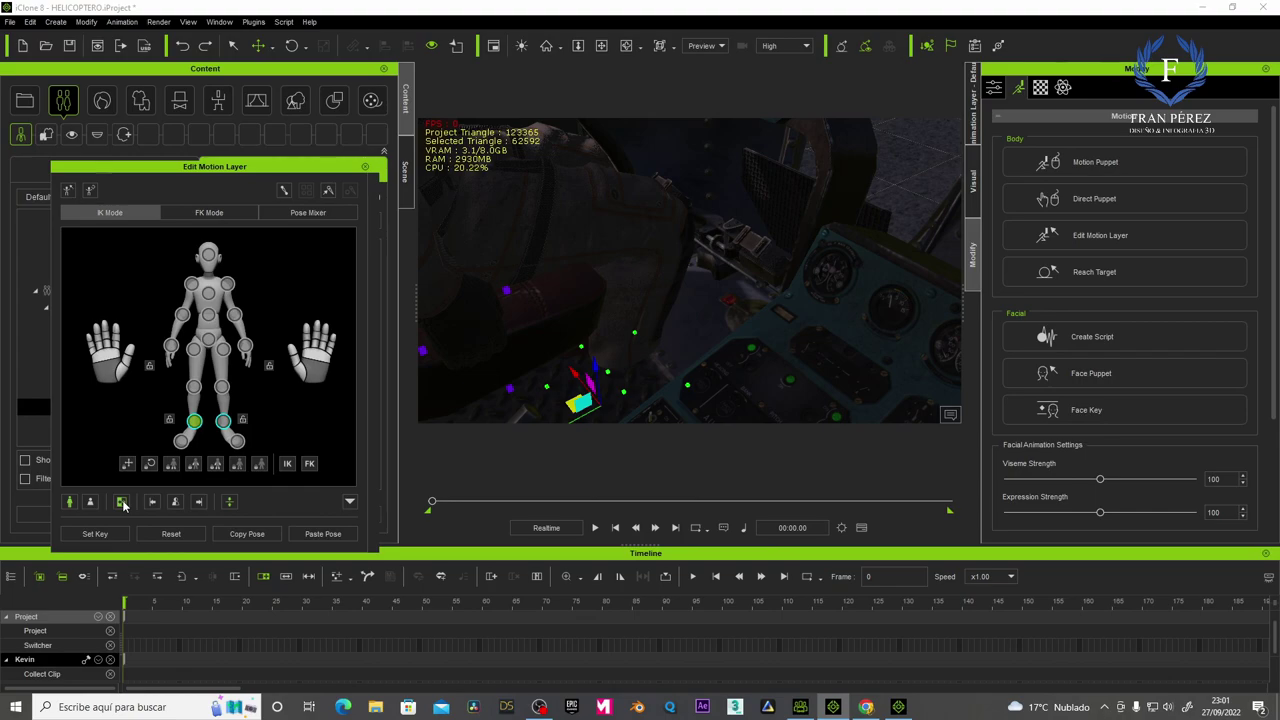
{"action": "mouse_move", "coordinate": [585, 401]}
{"action": "left_mouse_down"}
{"action": "mouse_move", "coordinate": [592, 376]}
{"action": "mouse_move", "coordinate": [707, 250]}
{"action": "mouse_move", "coordinate": [691, 206]}
{"action": "mouse_move", "coordinate": [702, 229]}
{"action": "left_mouse_up"}
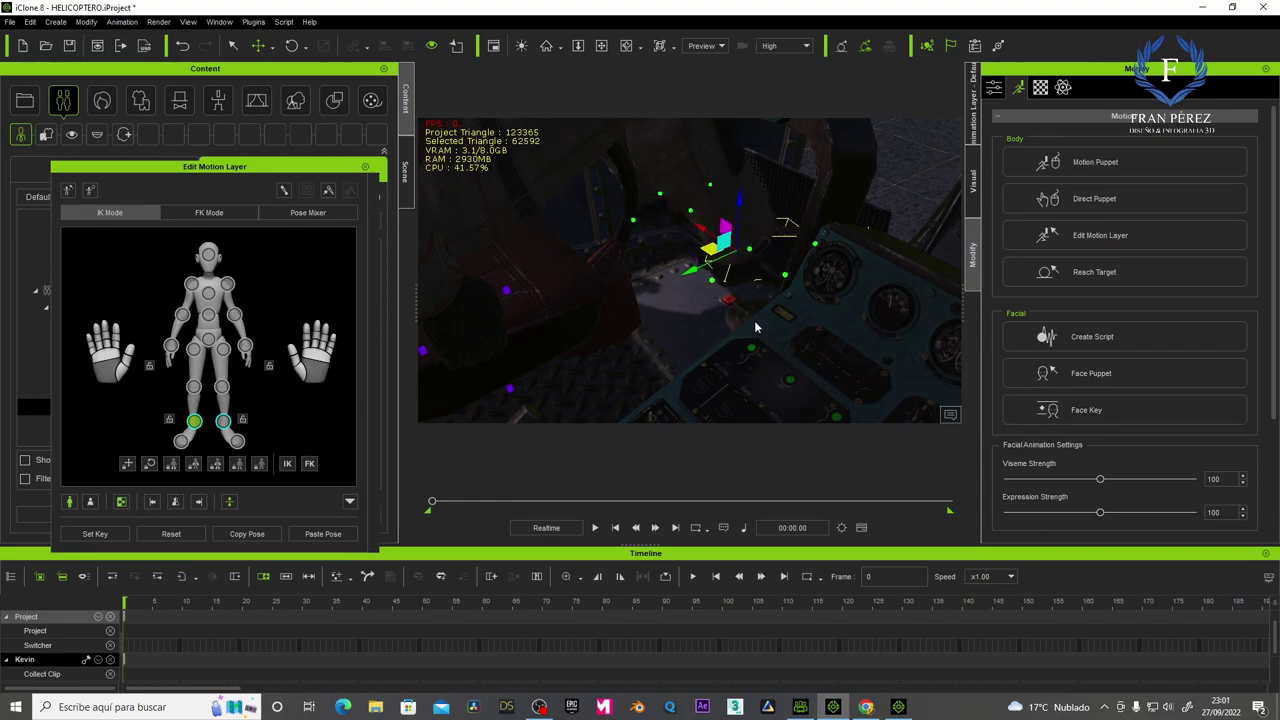
{"action": "scroll", "coordinate": [760, 323], "scroll_direction": "up", "scroll_amount": 2}
{"action": "scroll", "coordinate": [760, 320], "scroll_direction": "up", "scroll_amount": 2}
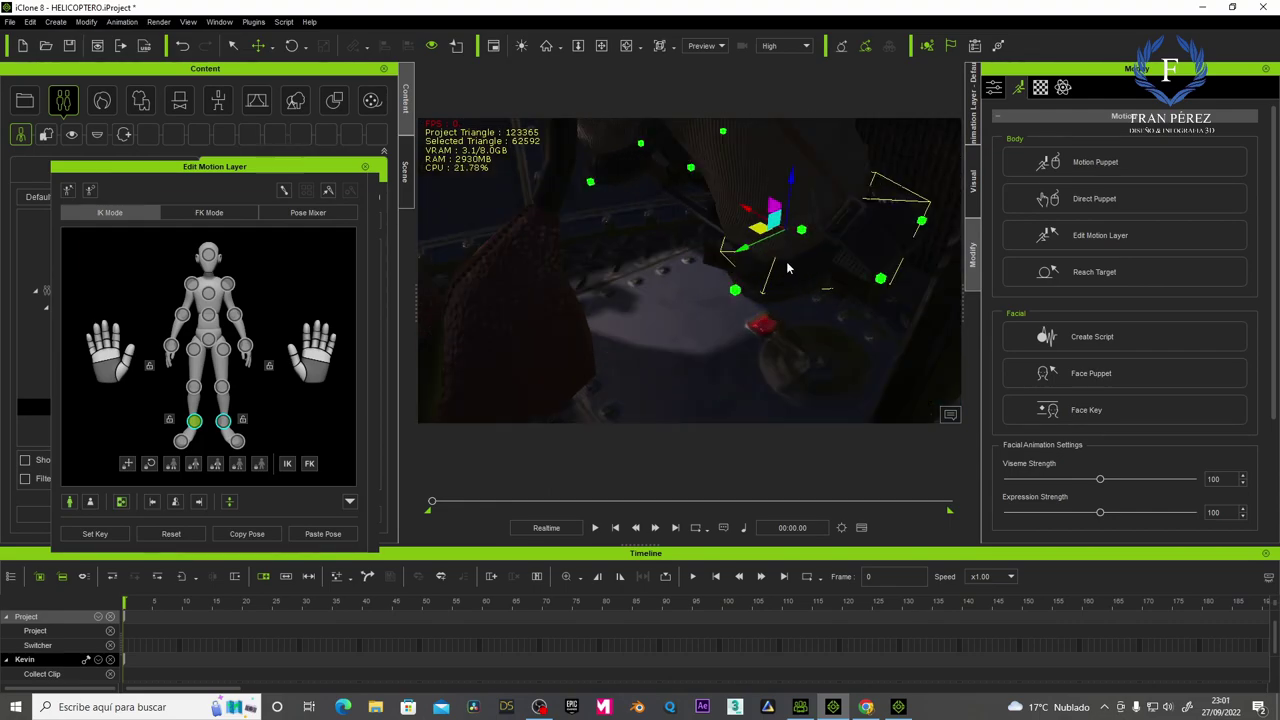
{"action": "left_click_drag", "start_coordinate": [745, 242], "coordinate": [690, 278]}
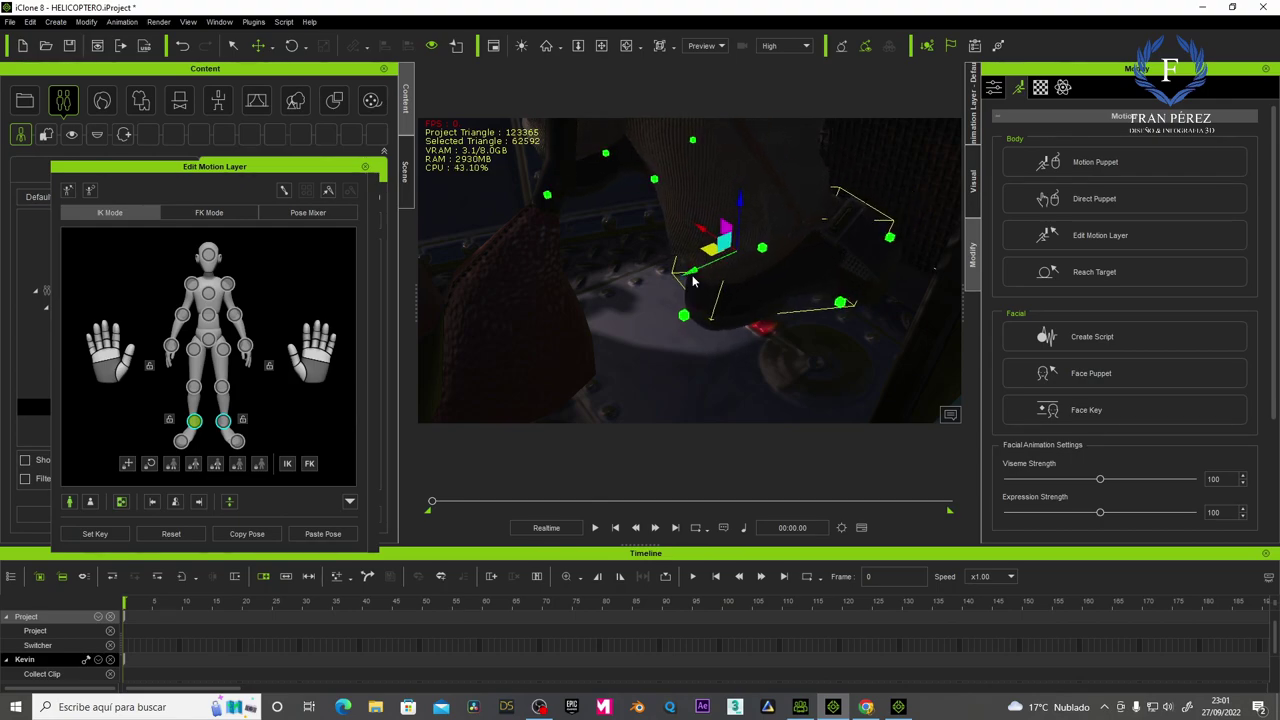
Rotate the left foot to angle it on the pedal and fine-tune its position.
{"action": "left_click", "coordinate": [291, 45]}
{"action": "left_click_drag", "start_coordinate": [712, 231], "coordinate": [690, 242]}
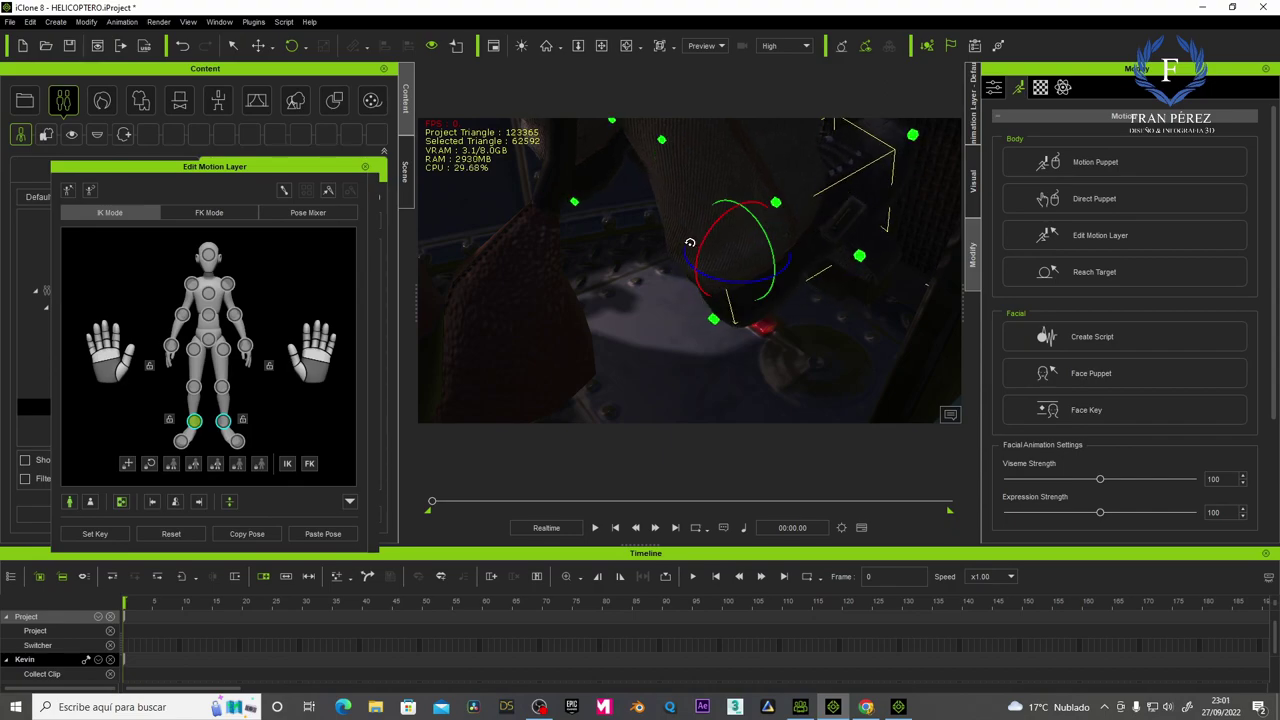
{"action": "left_click", "coordinate": [258, 45]}
{"action": "middle_click_drag", "start_coordinate": [722, 243], "coordinate": [737, 248]}
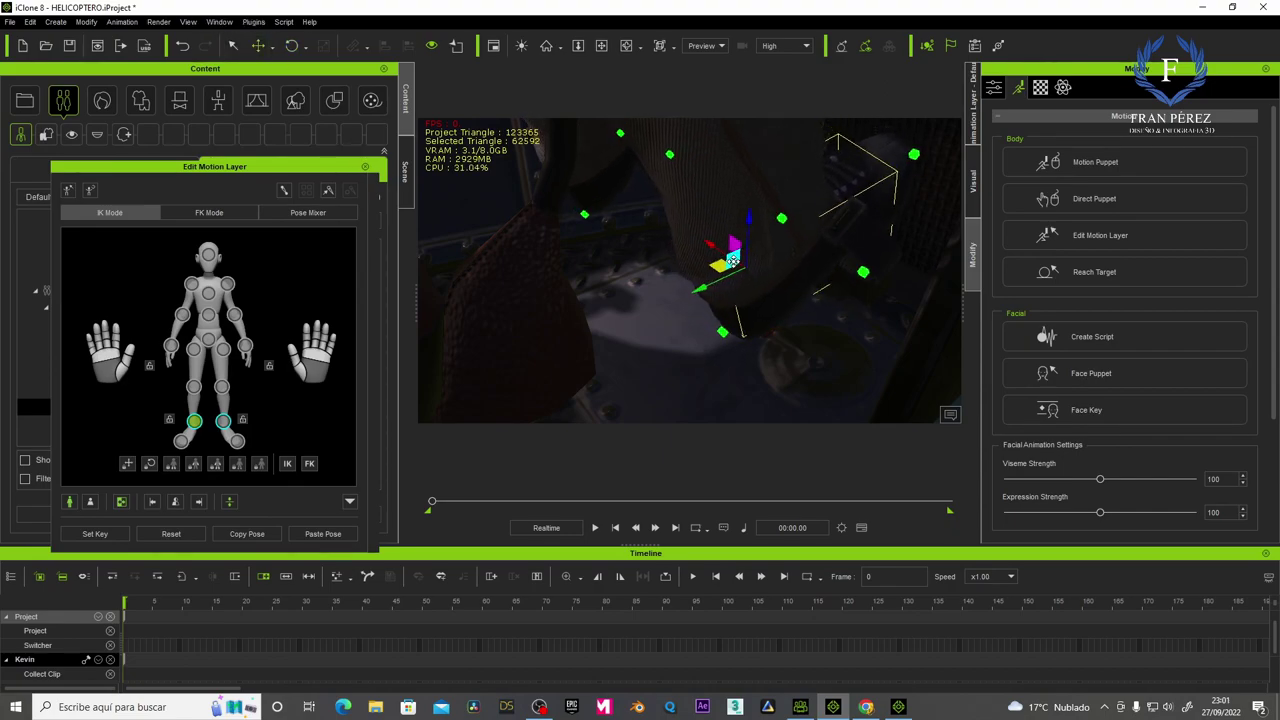
{"action": "left_click_drag", "start_coordinate": [738, 247], "coordinate": [732, 241]}
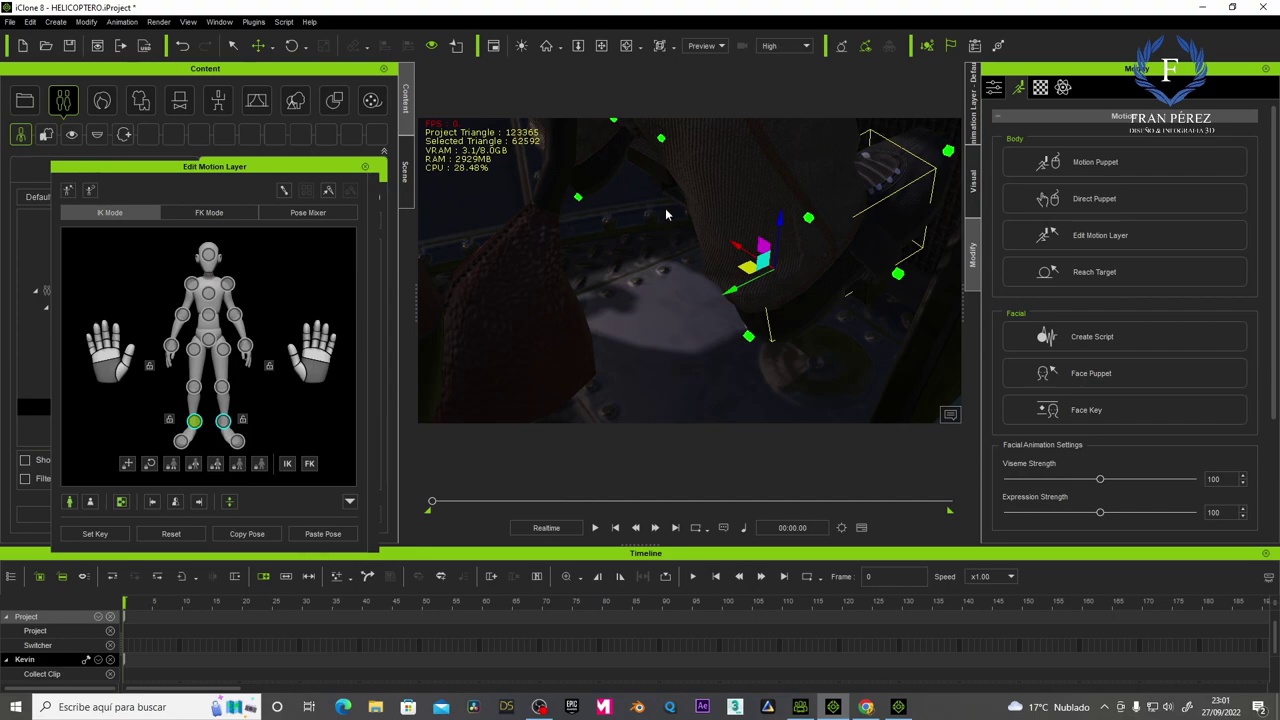
{"action": "left_click", "coordinate": [601, 46]}
{"action": "mouse_move", "coordinate": [680, 206]}
{"action": "left_mouse_down"}
{"action": "mouse_move", "coordinate": [742, 271]}
{"action": "mouse_move", "coordinate": [751, 306]}
{"action": "left_mouse_up"}
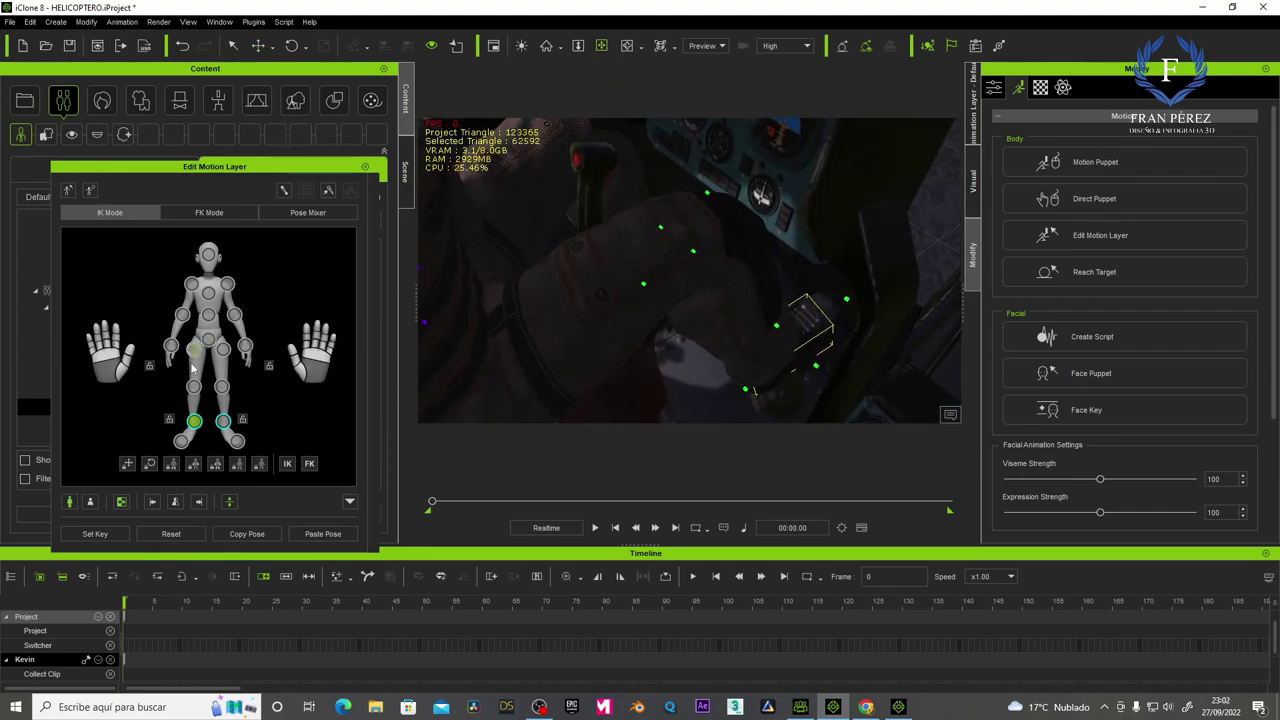
Push the pilot's knee effector down and to the right.
{"action": "left_click", "coordinate": [195, 390]}
{"action": "key", "text": "w"}
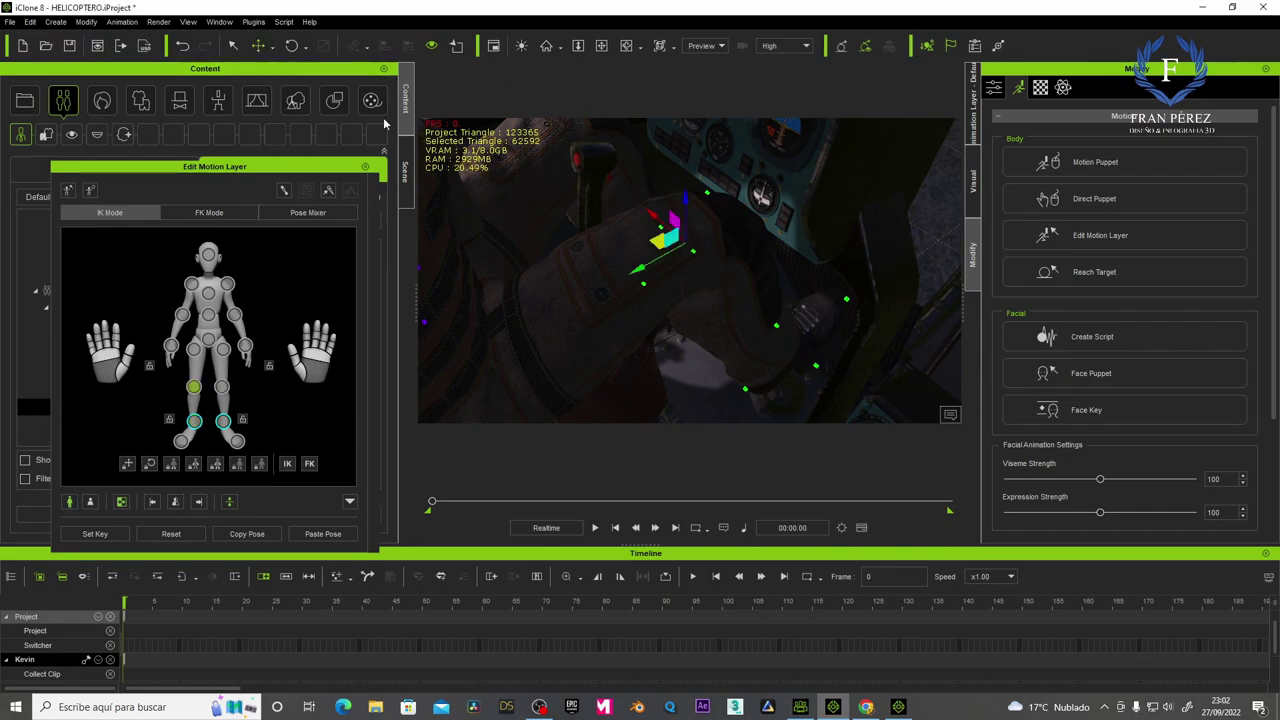
{"action": "left_click_drag", "start_coordinate": [651, 216], "coordinate": [681, 245]}
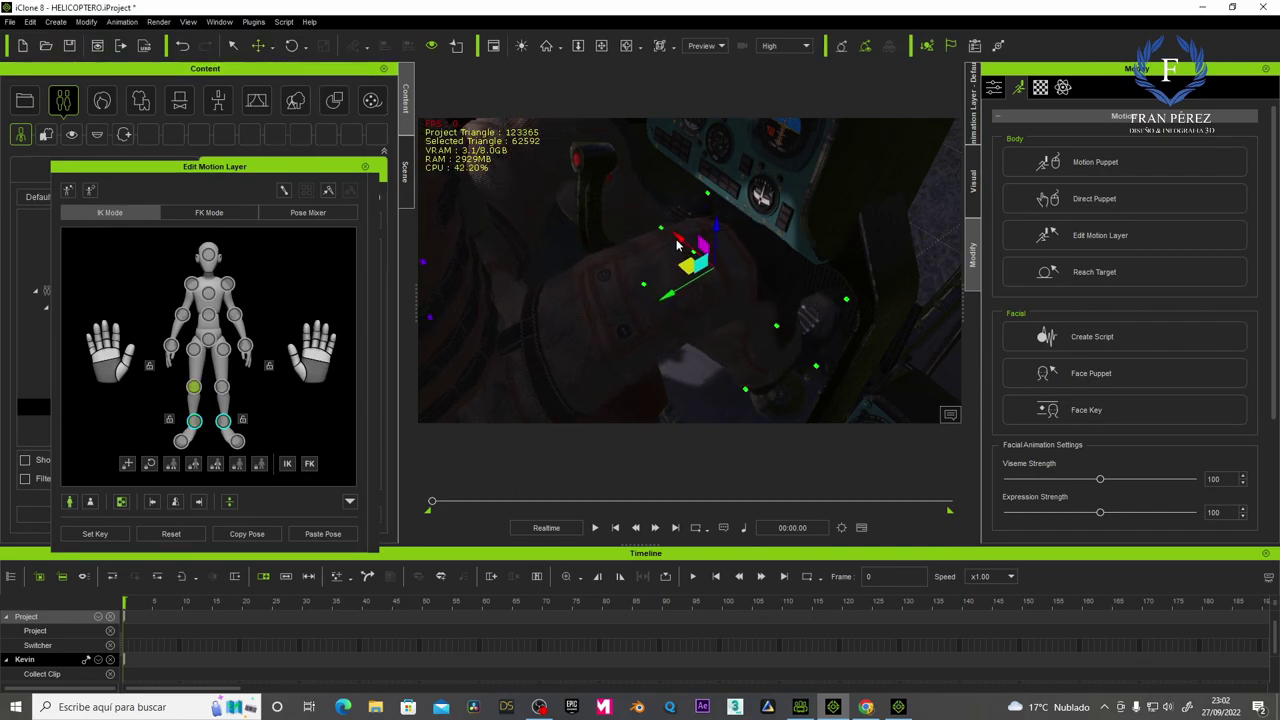
{"action": "left_click", "coordinate": [601, 45]}
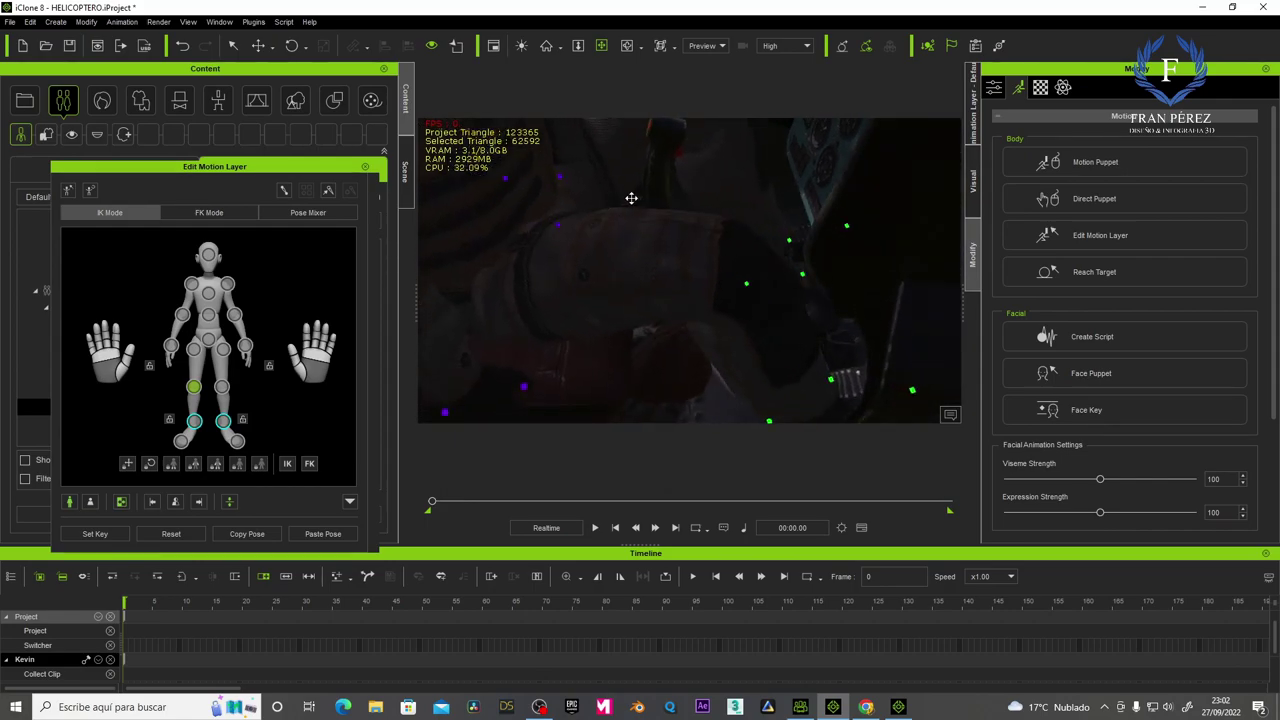
{"action": "mouse_move", "coordinate": [634, 197]}
{"action": "left_mouse_down"}
{"action": "mouse_move", "coordinate": [683, 277]}
{"action": "mouse_move", "coordinate": [557, 266]}
{"action": "mouse_move", "coordinate": [591, 280]}
{"action": "mouse_move", "coordinate": [589, 304]}
{"action": "left_mouse_up"}
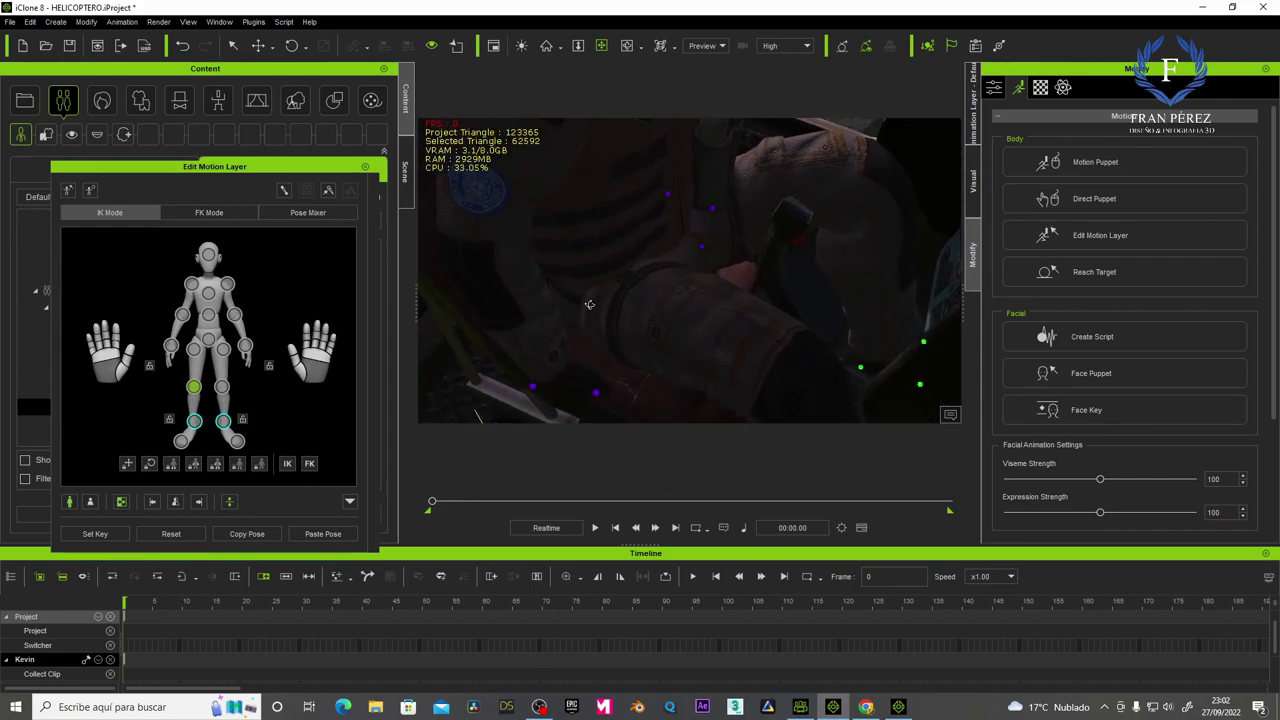
Move the pilot's first hand effector up onto the cockpit controls.
{"action": "left_click", "coordinate": [171, 346]}
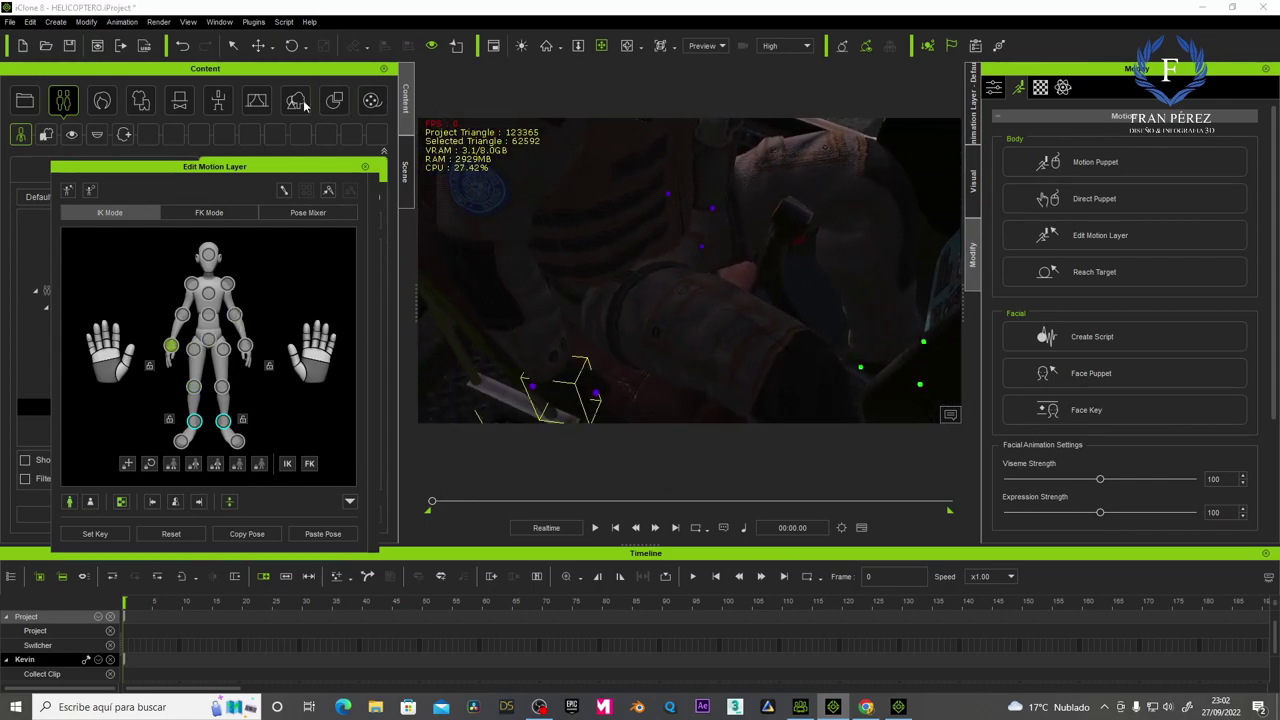
{"action": "left_click", "coordinate": [258, 45]}
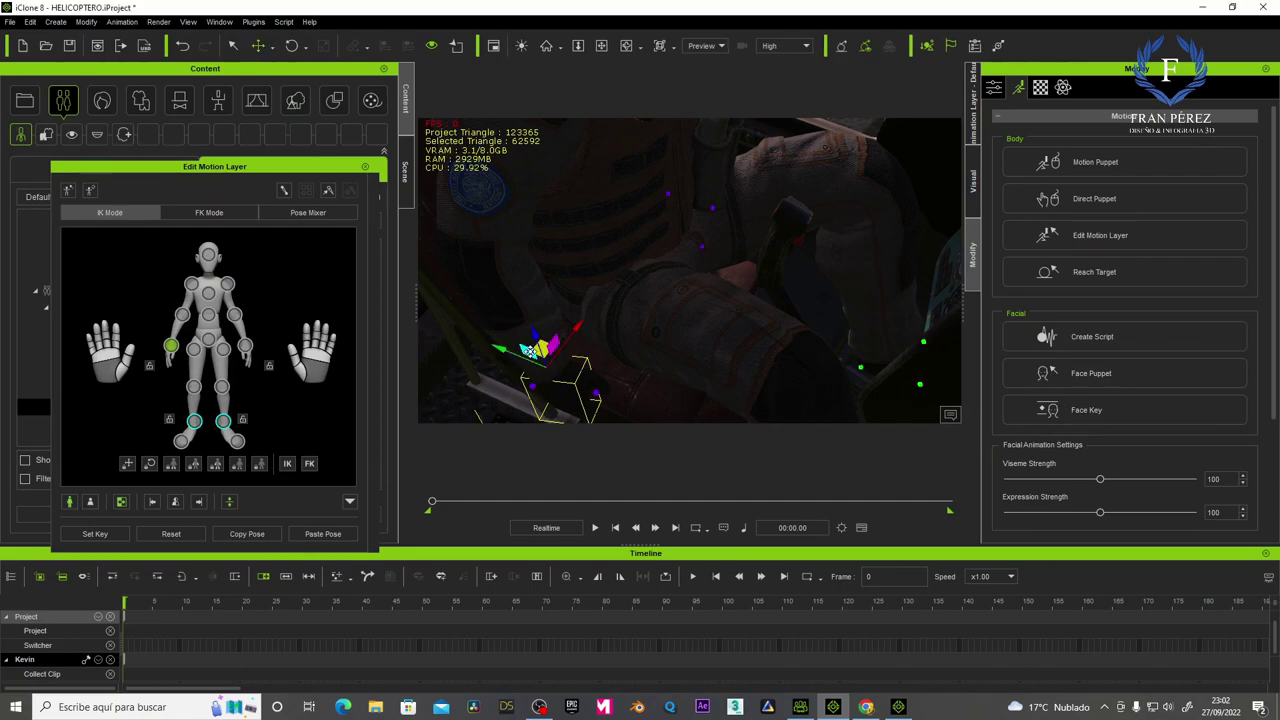
{"action": "left_click_drag", "start_coordinate": [528, 351], "coordinate": [650, 292]}
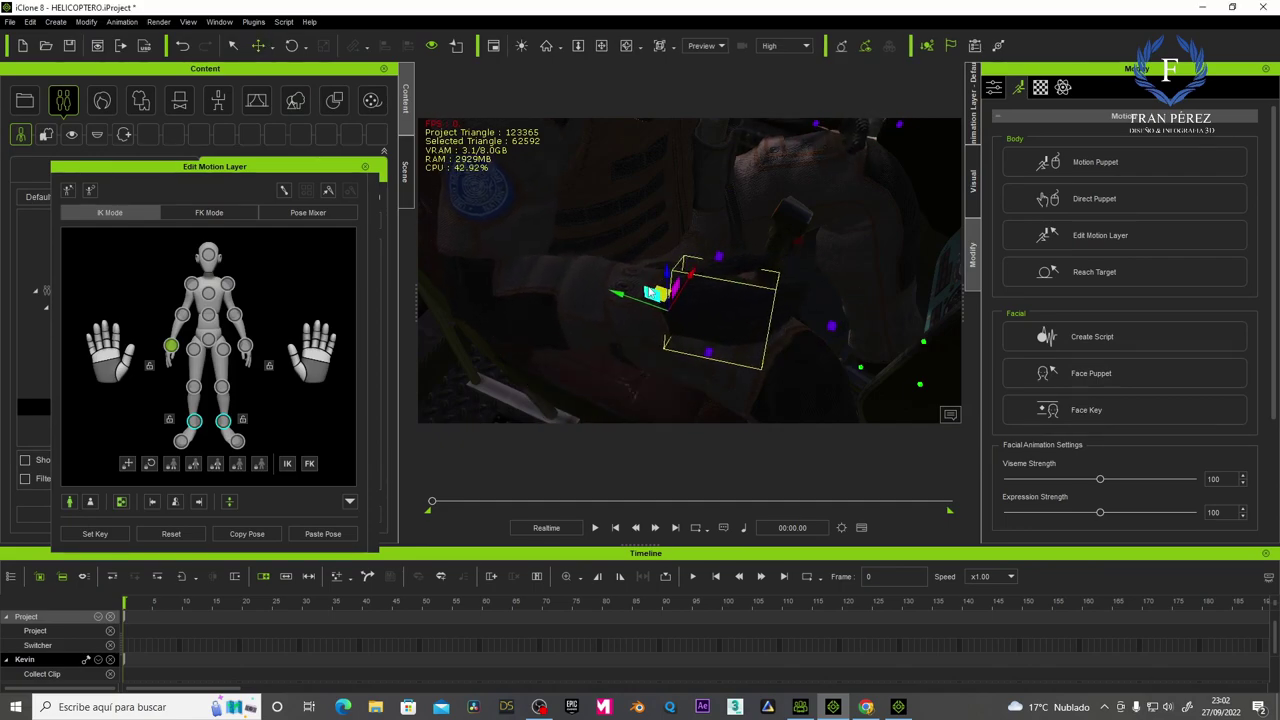
{"action": "left_click_drag", "start_coordinate": [686, 283], "coordinate": [735, 262]}
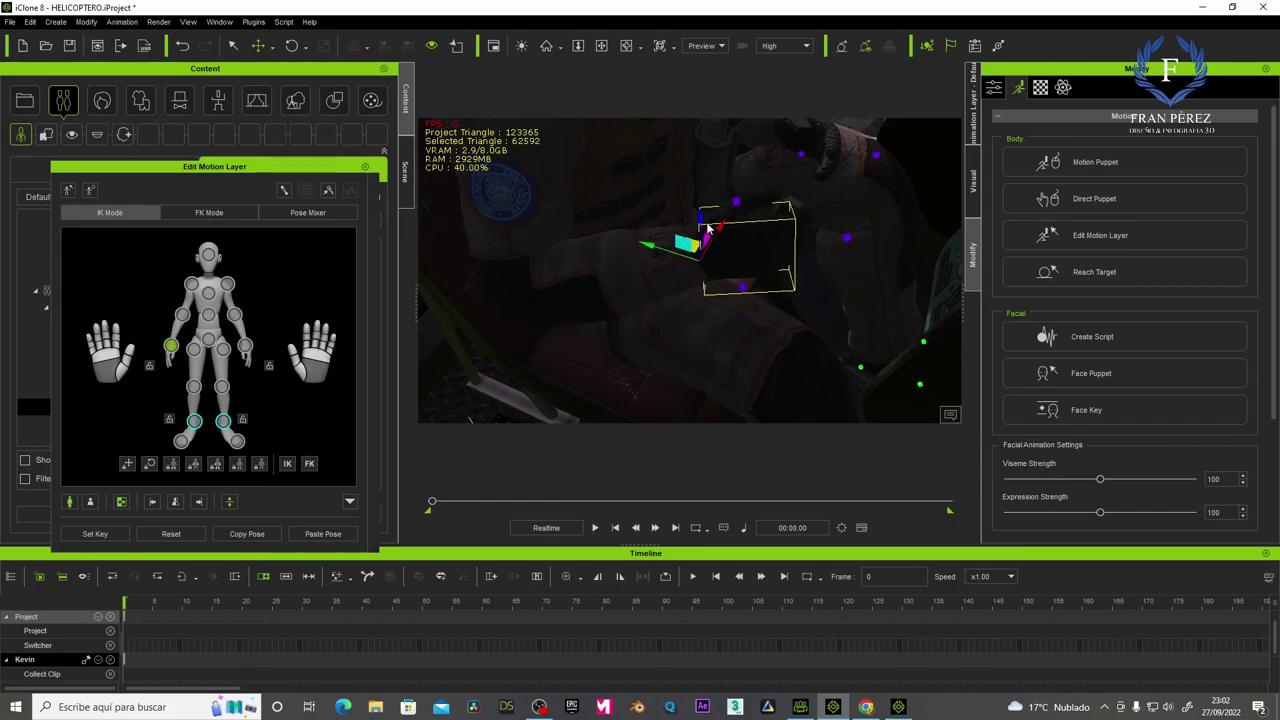
{"action": "left_click_drag", "start_coordinate": [698, 217], "coordinate": [664, 297]}
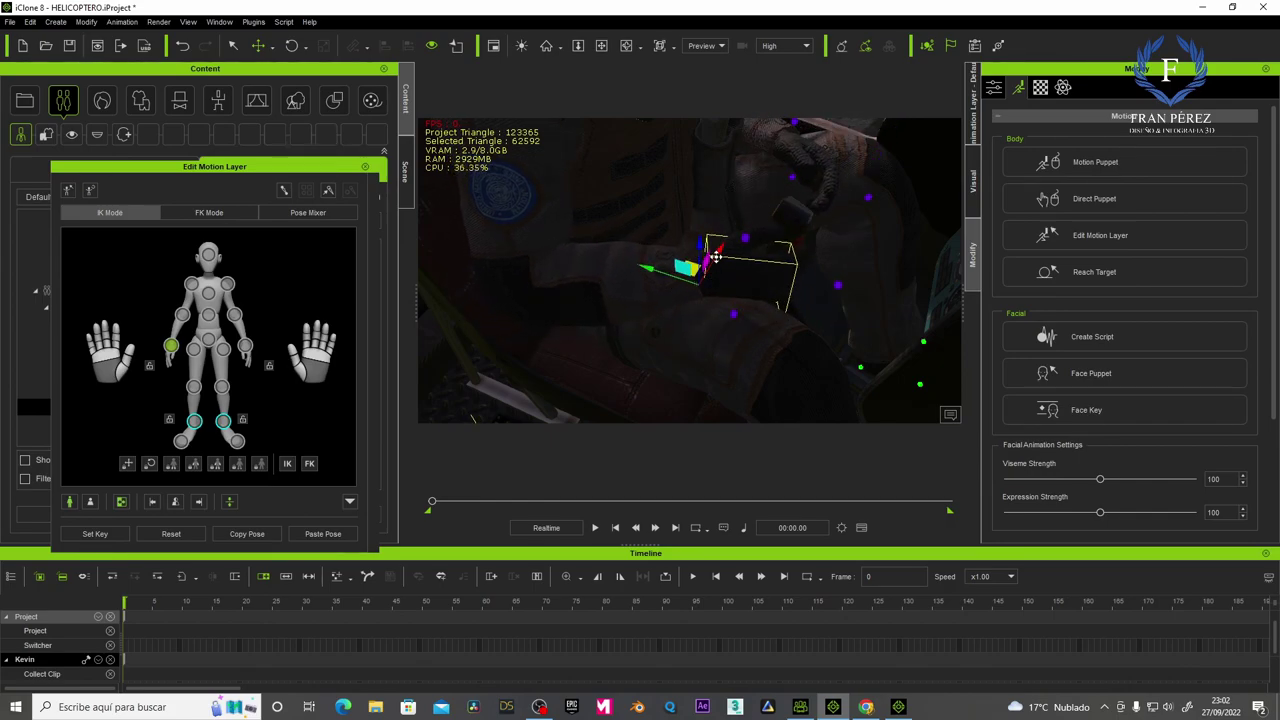
{"action": "left_click_drag", "start_coordinate": [716, 257], "coordinate": [752, 240]}
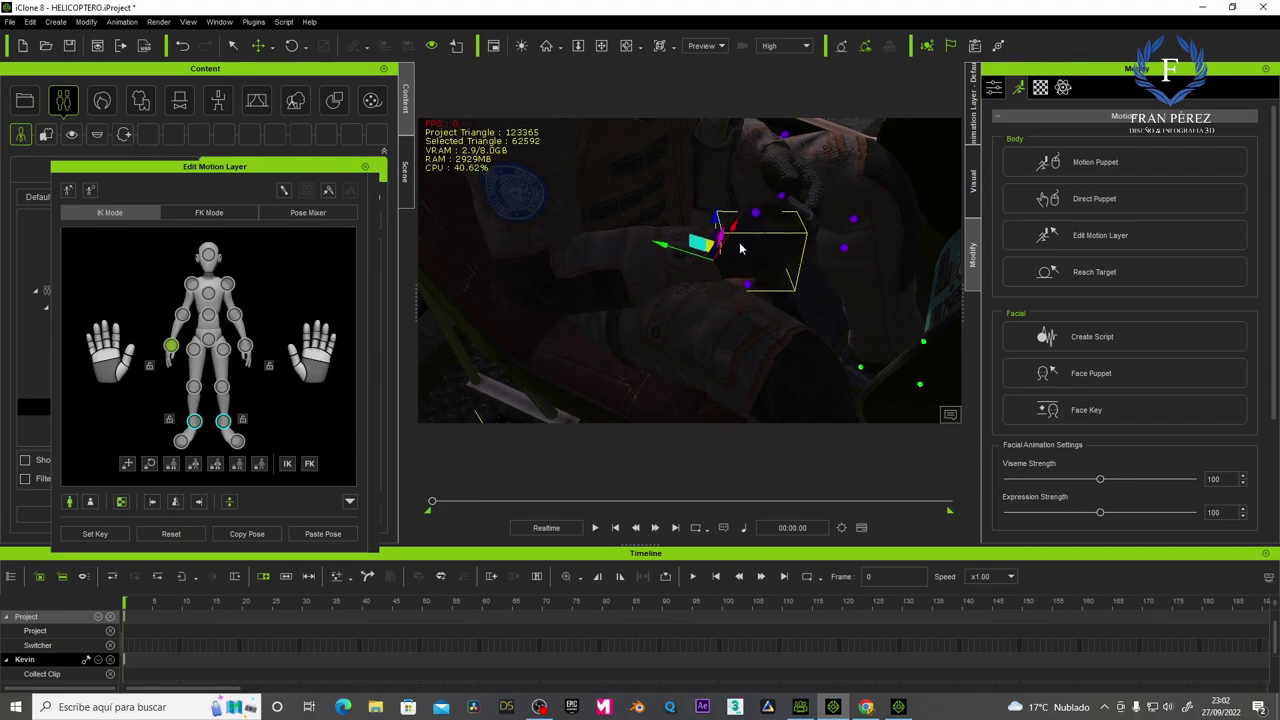
{"action": "left_click_drag", "start_coordinate": [716, 220], "coordinate": [711, 229]}
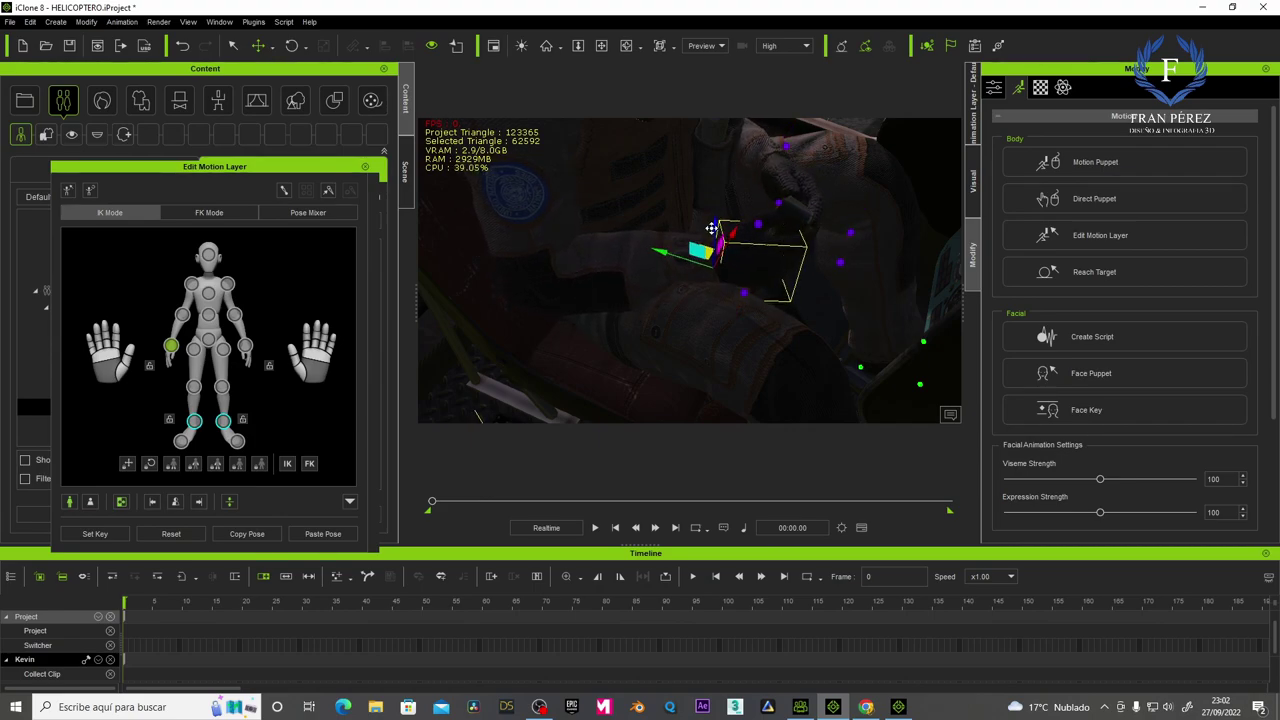
{"action": "left_click", "coordinate": [121, 502]}
Lower the other hand into place and fine-tune the first hand's position.
{"action": "left_click", "coordinate": [245, 345]}
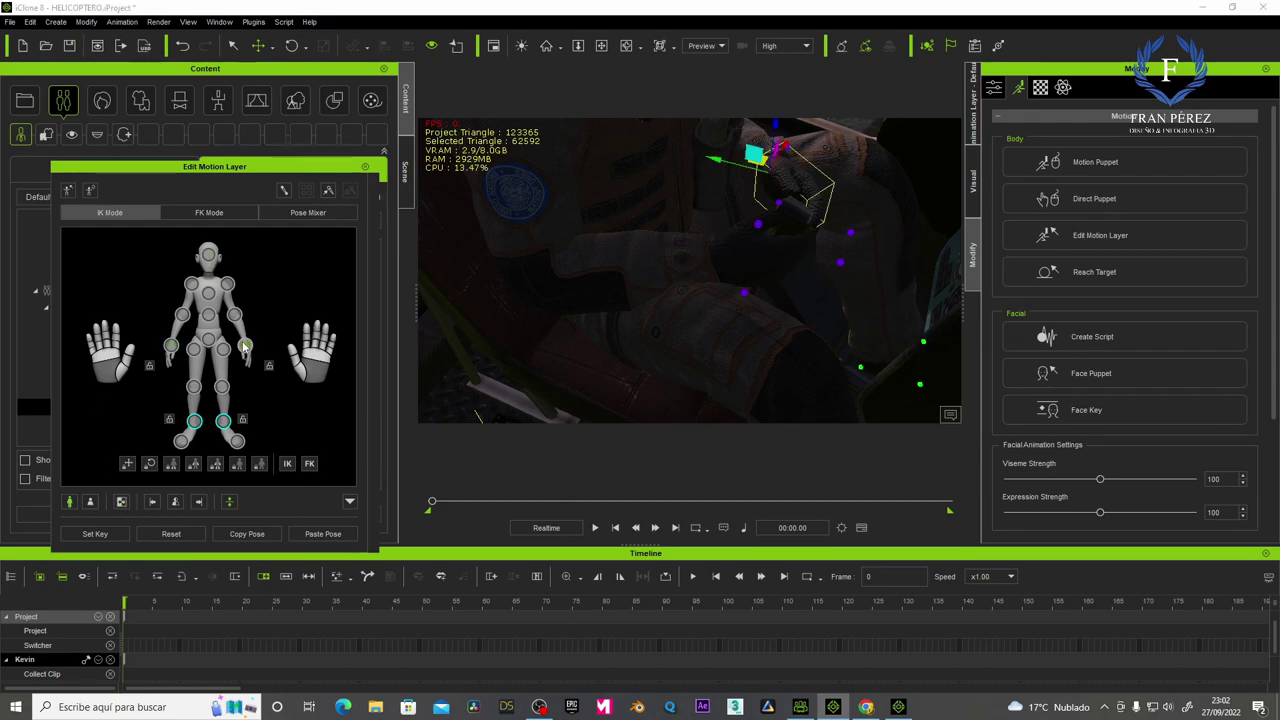
{"action": "left_click_drag", "start_coordinate": [777, 128], "coordinate": [776, 178]}
{"action": "left_click", "coordinate": [172, 347]}
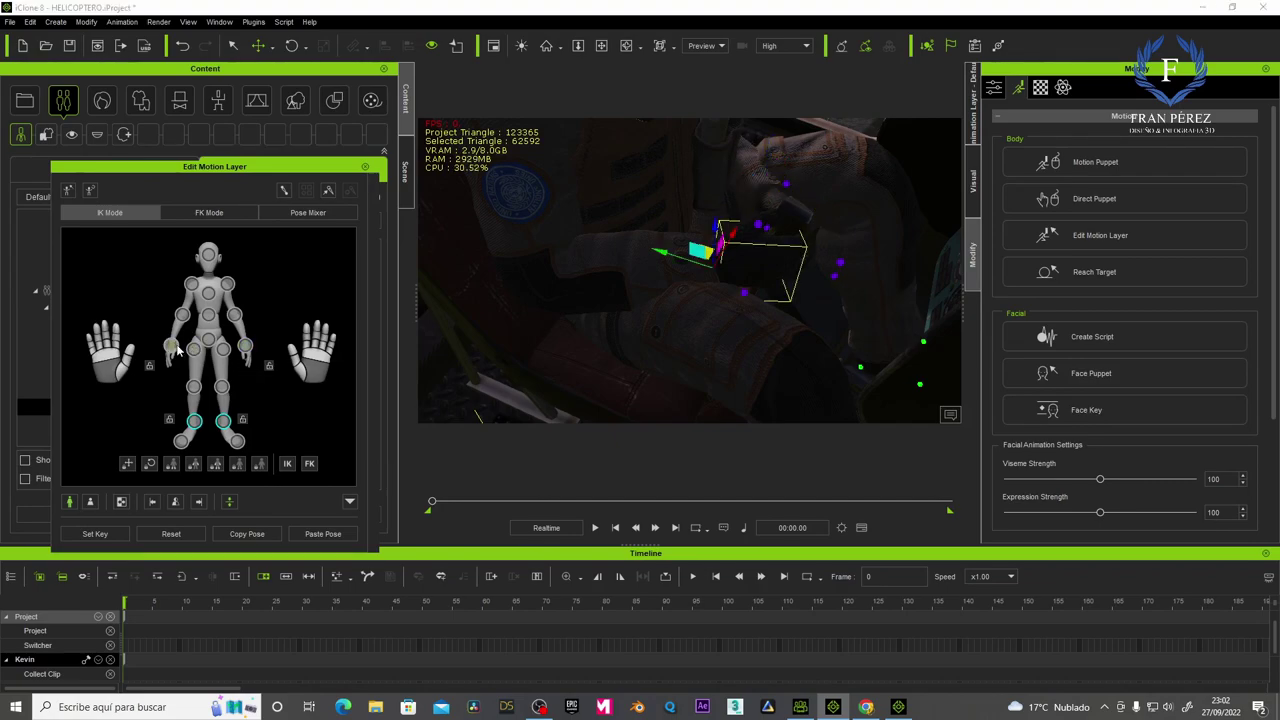
{"action": "left_click_drag", "start_coordinate": [729, 250], "coordinate": [734, 233]}
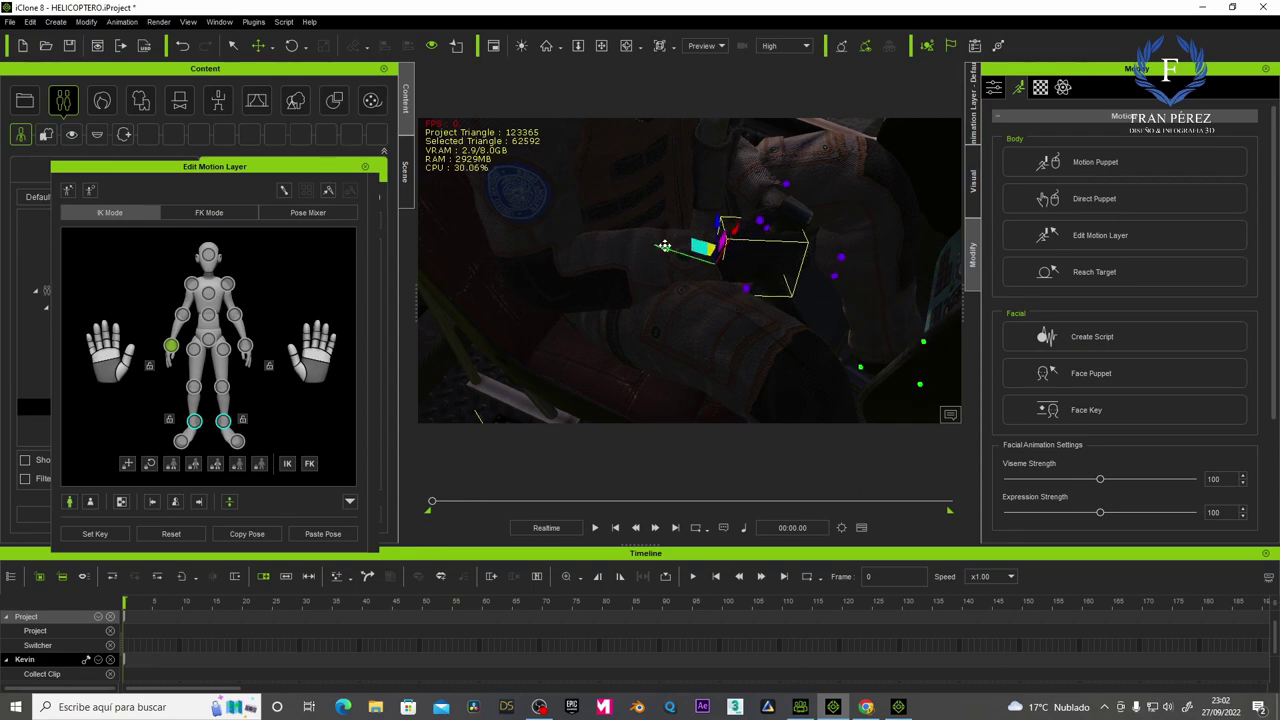
{"action": "mouse_move", "coordinate": [661, 247]}
{"action": "left_mouse_down"}
{"action": "mouse_move", "coordinate": [684, 196]}
{"action": "mouse_move", "coordinate": [656, 188]}
{"action": "mouse_move", "coordinate": [414, 283]}
{"action": "mouse_move", "coordinate": [995, 245]}
{"action": "mouse_move", "coordinate": [824, 378]}
{"action": "mouse_move", "coordinate": [894, 326]}
{"action": "mouse_move", "coordinate": [791, 325]}
{"action": "left_mouse_up"}
Shift the pilot's foot effector right and down, then close Edit Motion Layer.
{"action": "left_click", "coordinate": [600, 46]}
{"action": "mouse_move", "coordinate": [742, 335]}
{"action": "right_mouse_down"}
{"action": "mouse_move", "coordinate": [785, 200]}
{"action": "mouse_move", "coordinate": [863, 340]}
{"action": "mouse_move", "coordinate": [770, 235]}
{"action": "mouse_move", "coordinate": [729, 286]}
{"action": "mouse_move", "coordinate": [677, 315]}
{"action": "mouse_move", "coordinate": [406, 345]}
{"action": "right_mouse_up"}
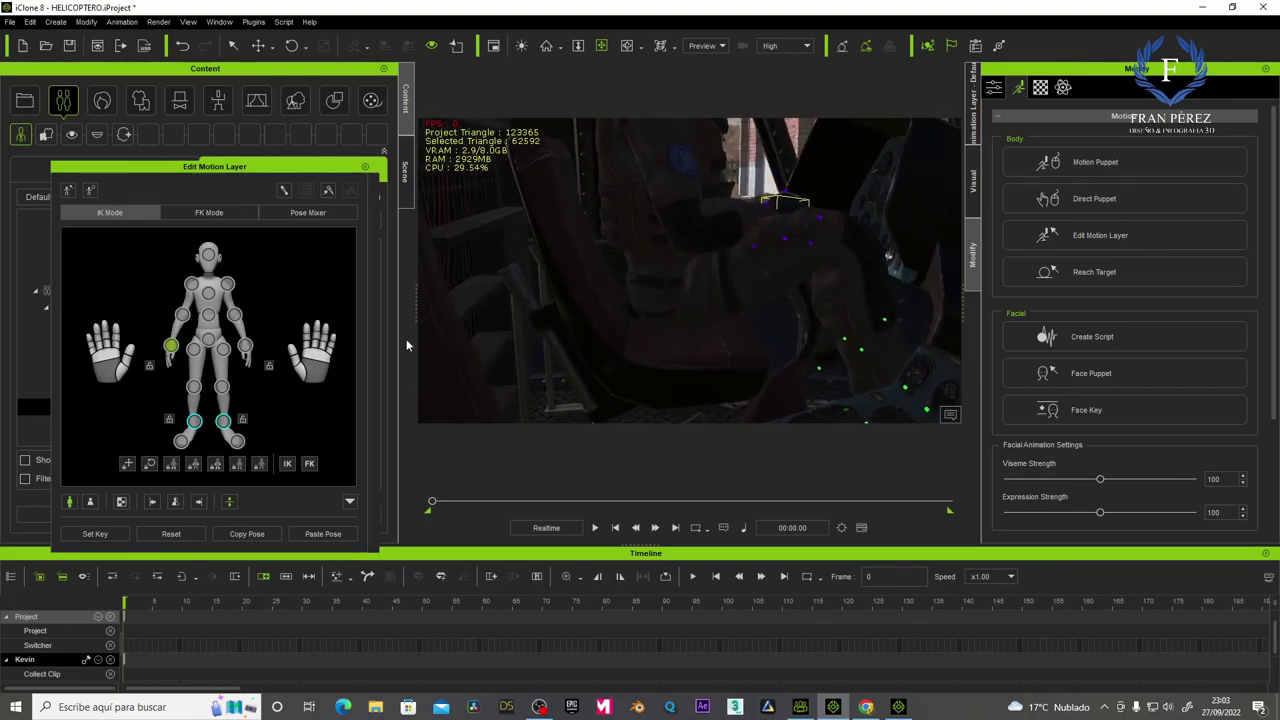
{"action": "right_click_drag", "start_coordinate": [607, 263], "coordinate": [655, 292]}
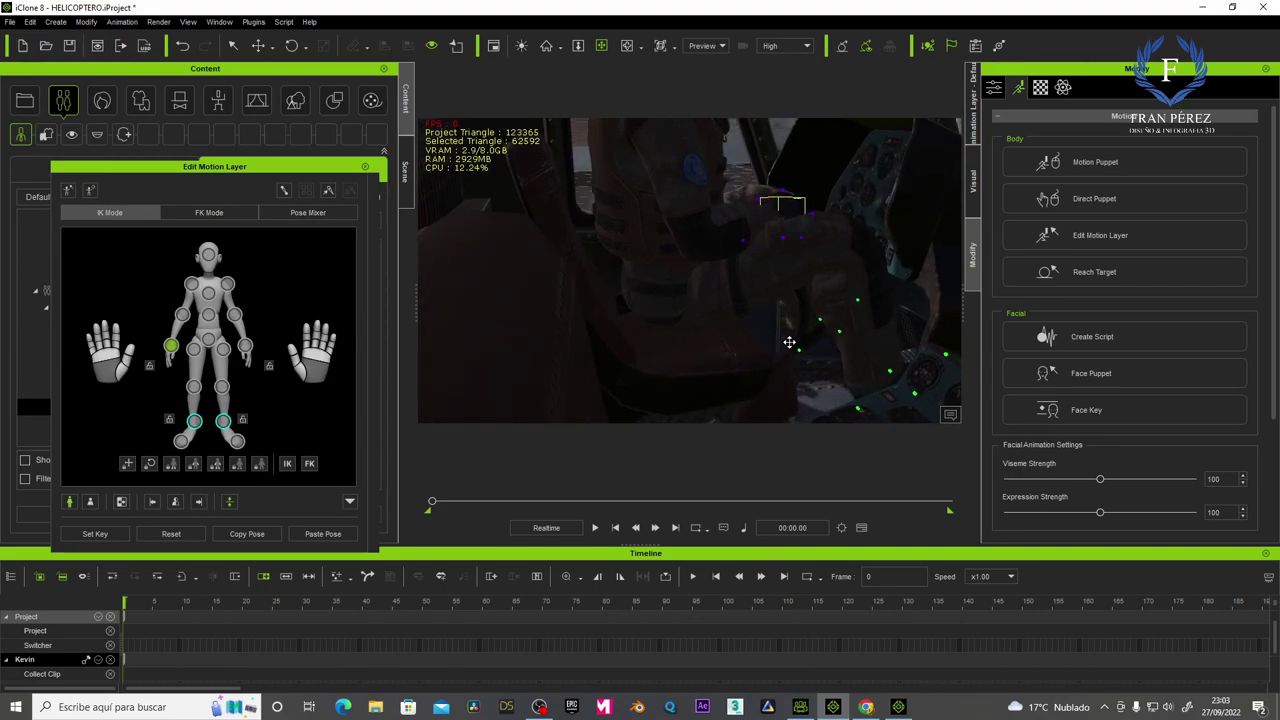
{"action": "mouse_move", "coordinate": [789, 342]}
{"action": "right_mouse_down"}
{"action": "mouse_move", "coordinate": [803, 334]}
{"action": "mouse_move", "coordinate": [623, 243]}
{"action": "mouse_move", "coordinate": [700, 300]}
{"action": "mouse_move", "coordinate": [764, 260]}
{"action": "mouse_move", "coordinate": [651, 270]}
{"action": "mouse_move", "coordinate": [750, 264]}
{"action": "right_mouse_up"}
{"action": "scroll", "coordinate": [696, 256], "scroll_direction": "up", "scroll_amount": 3}
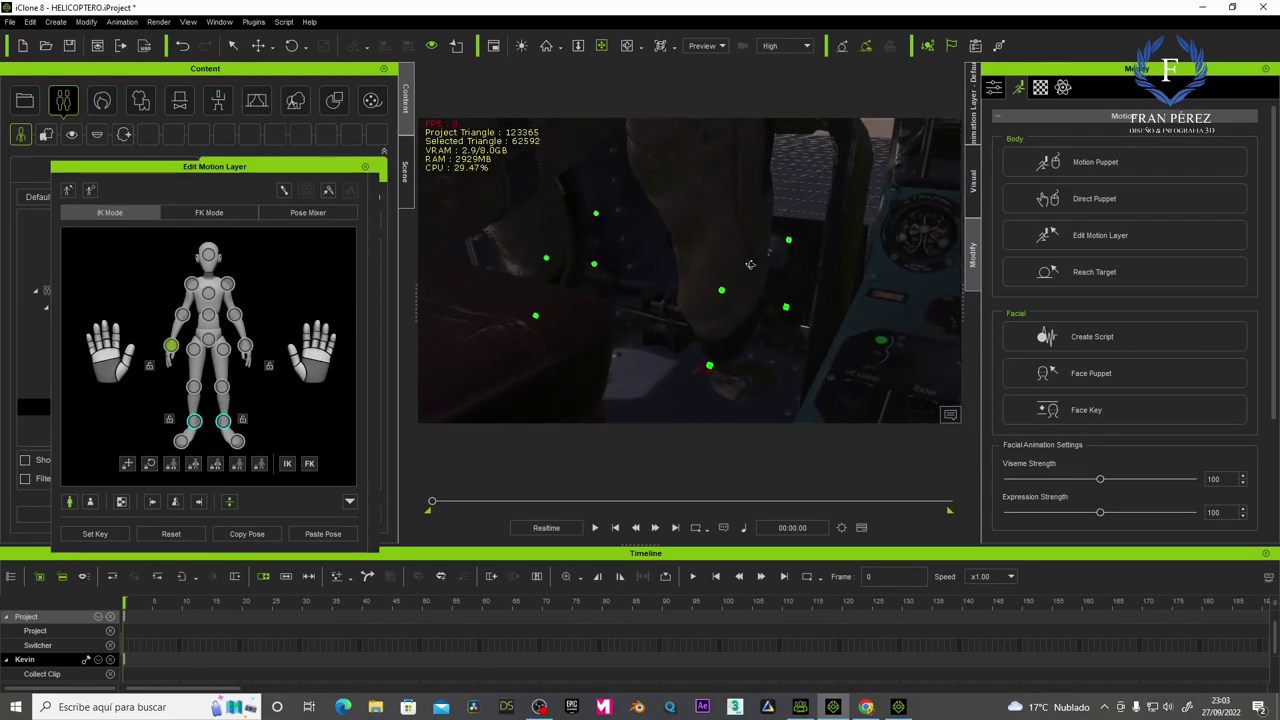
{"action": "middle_click_drag", "start_coordinate": [750, 264], "coordinate": [614, 253]}
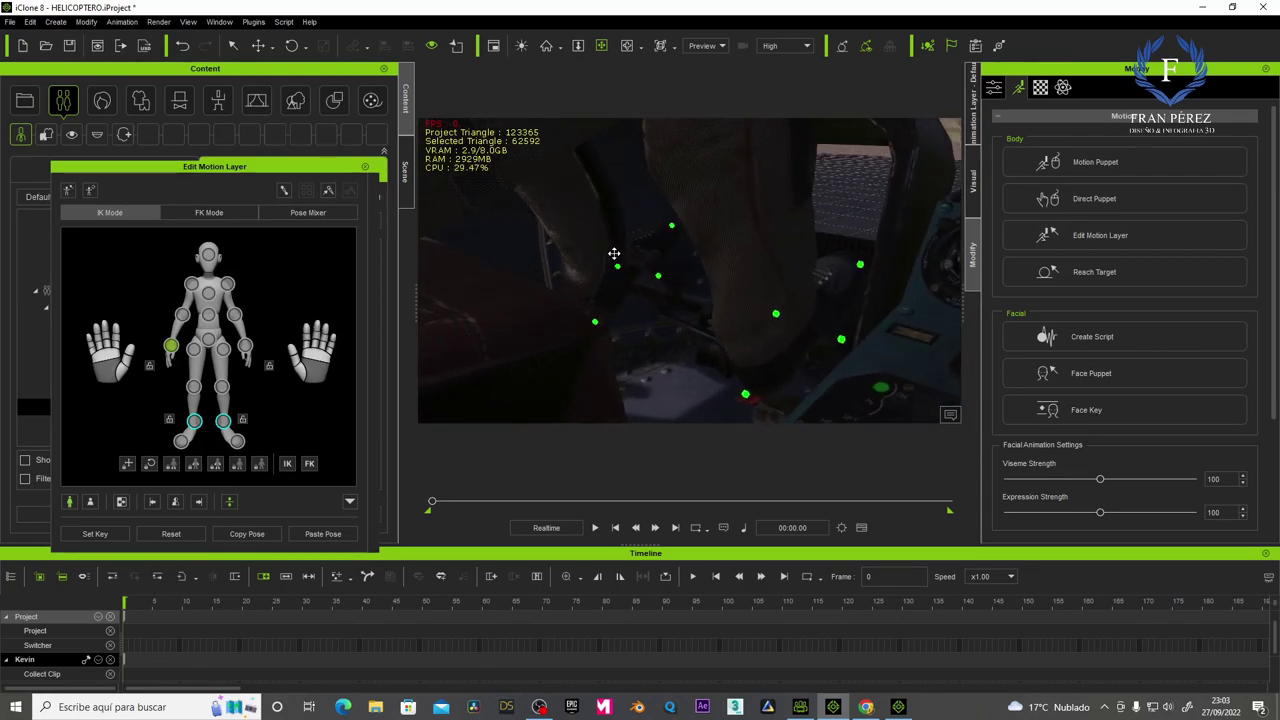
{"action": "left_click", "coordinate": [222, 421]}
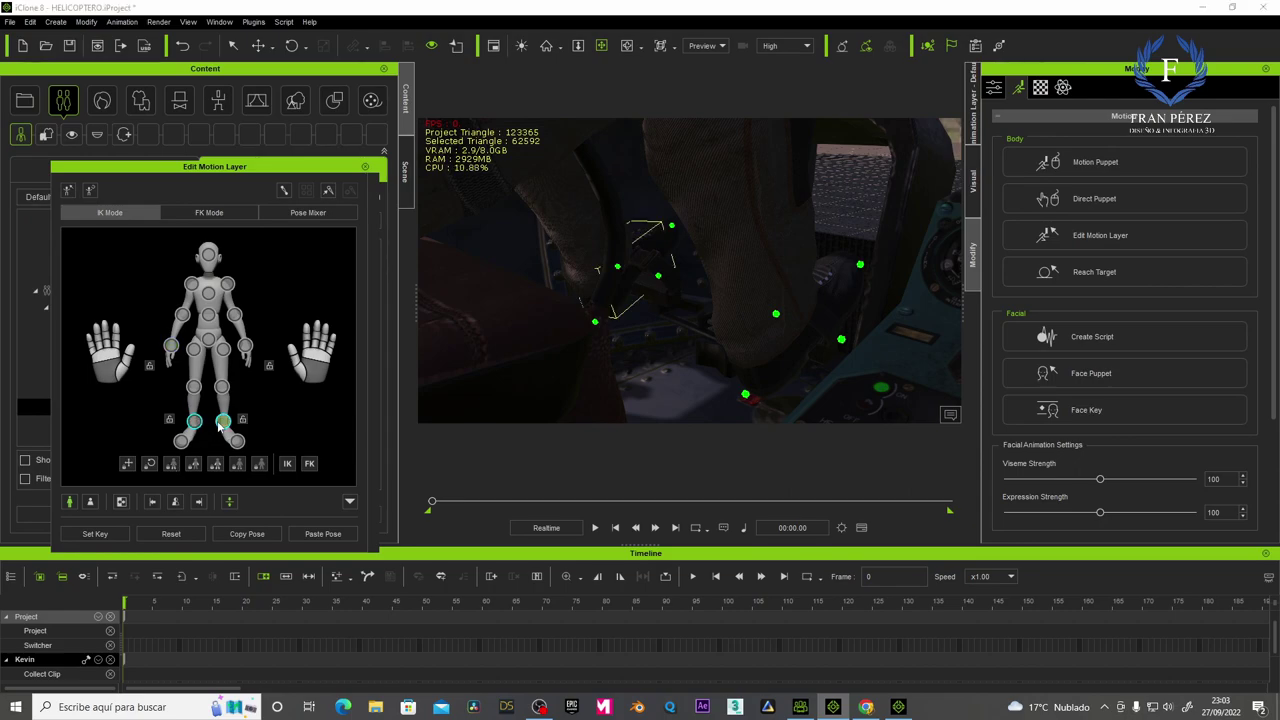
{"action": "left_click", "coordinate": [258, 45]}
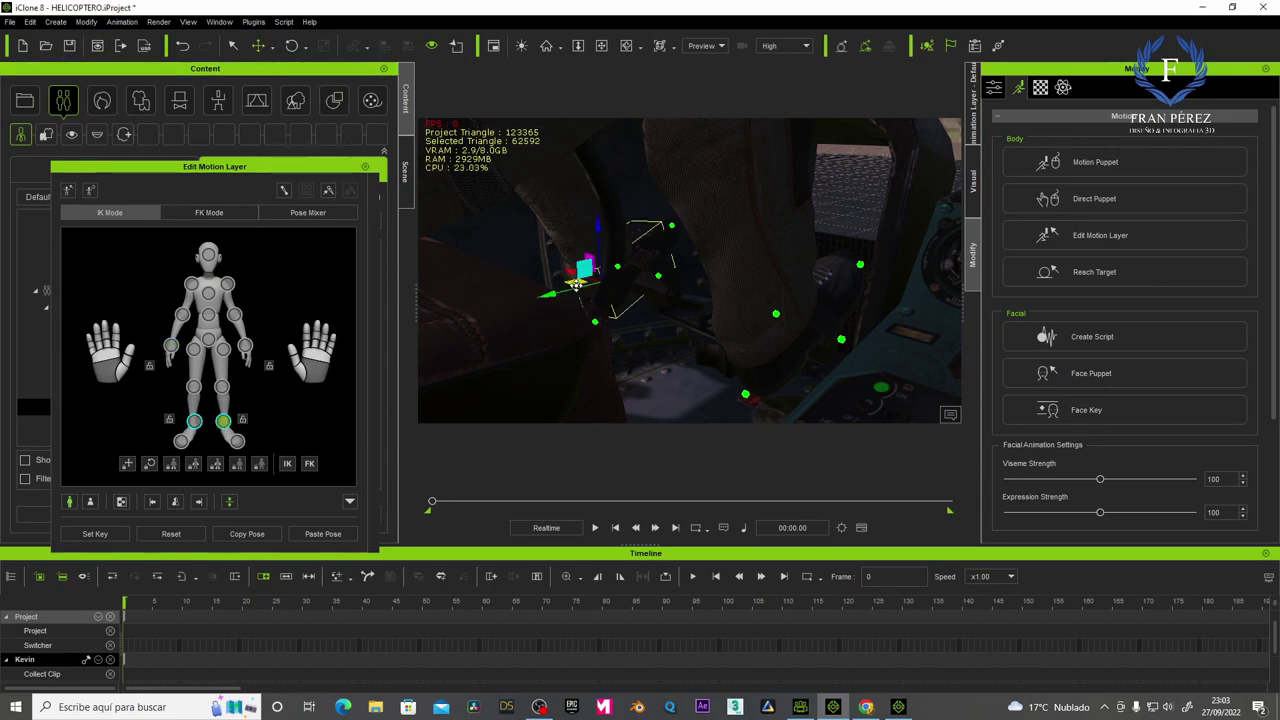
{"action": "left_click_drag", "start_coordinate": [568, 269], "coordinate": [591, 278]}
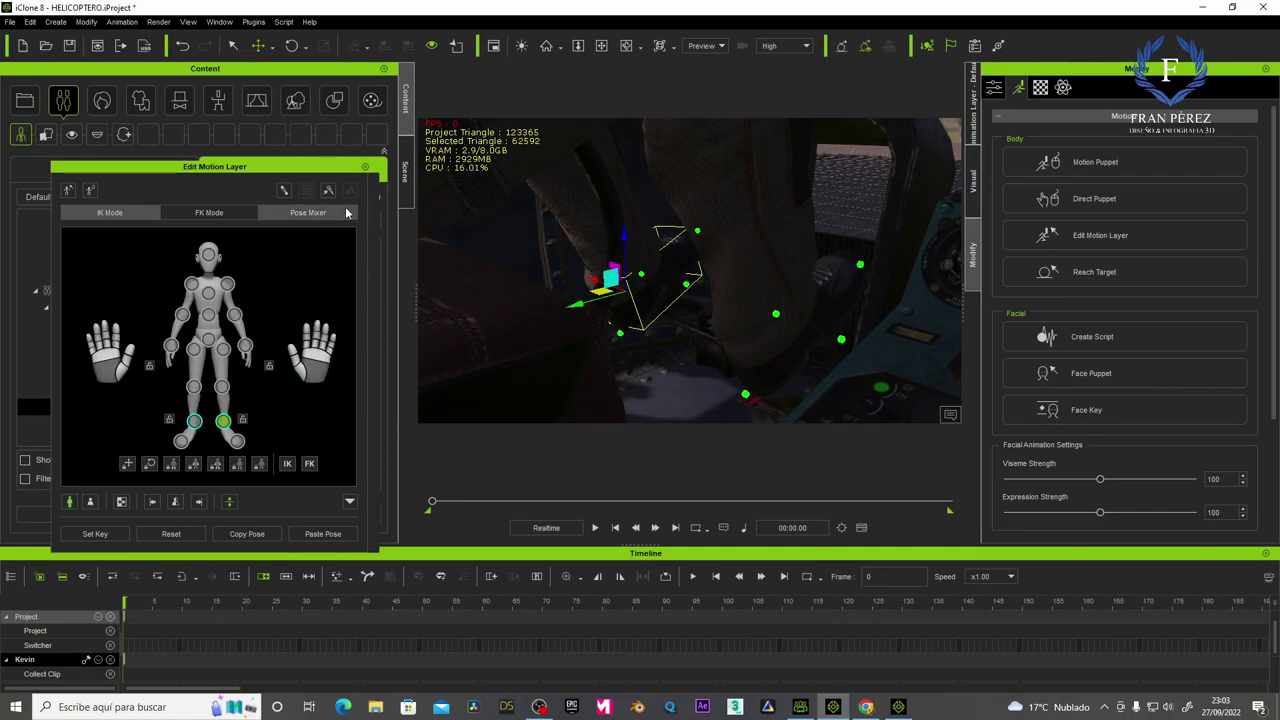
{"action": "left_click", "coordinate": [366, 166]}
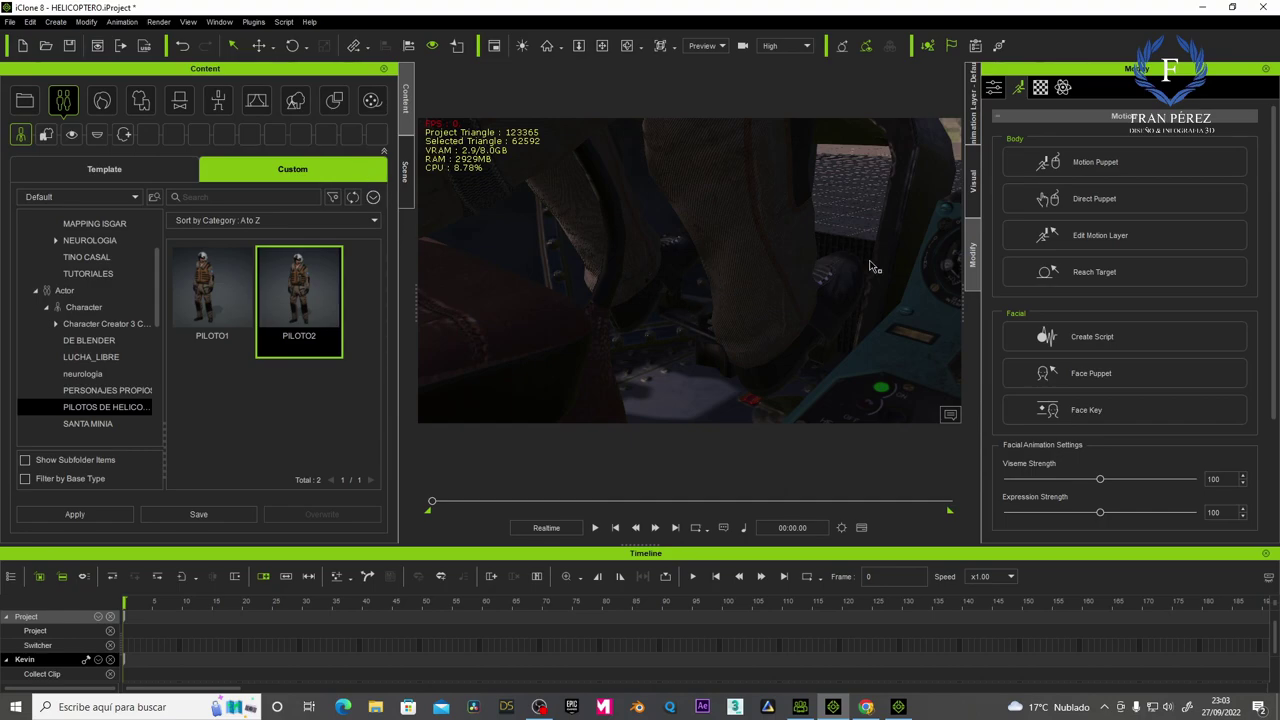
In Reach Target, set the pilot's first foot to reach the Pedals_Left pedals.
{"action": "left_click", "coordinate": [1084, 273]}
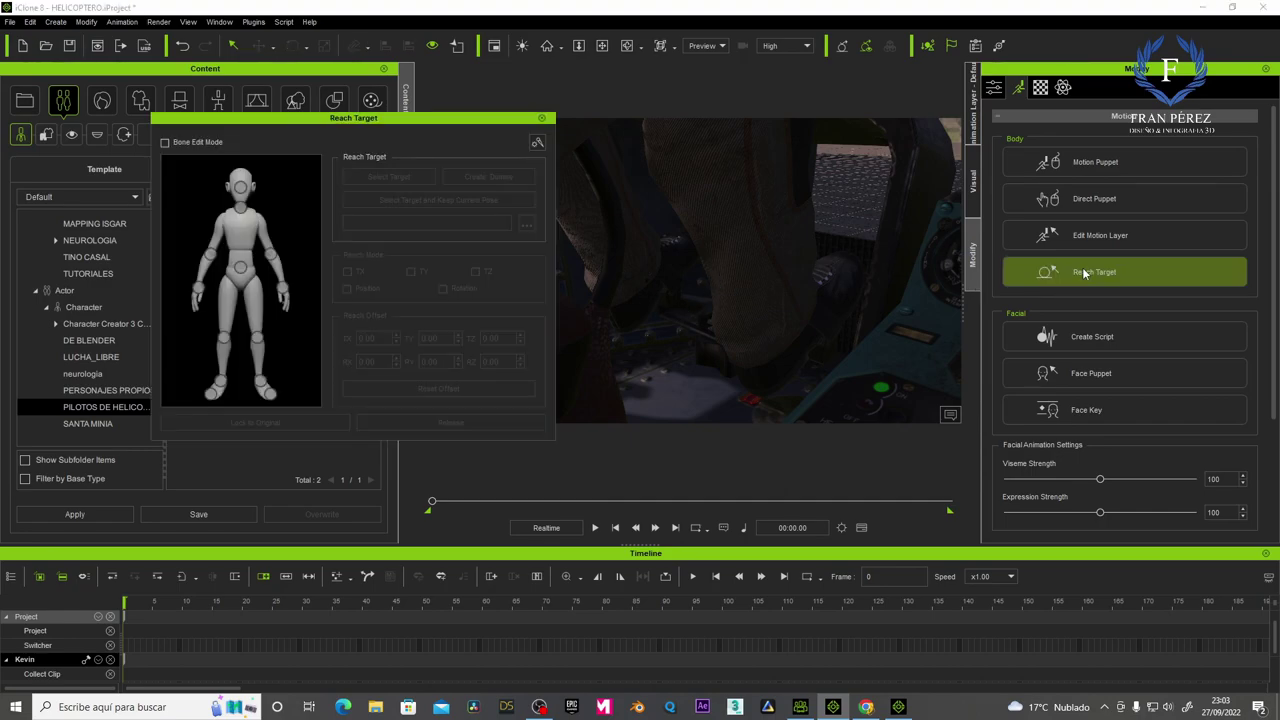
{"action": "left_click", "coordinate": [260, 386]}
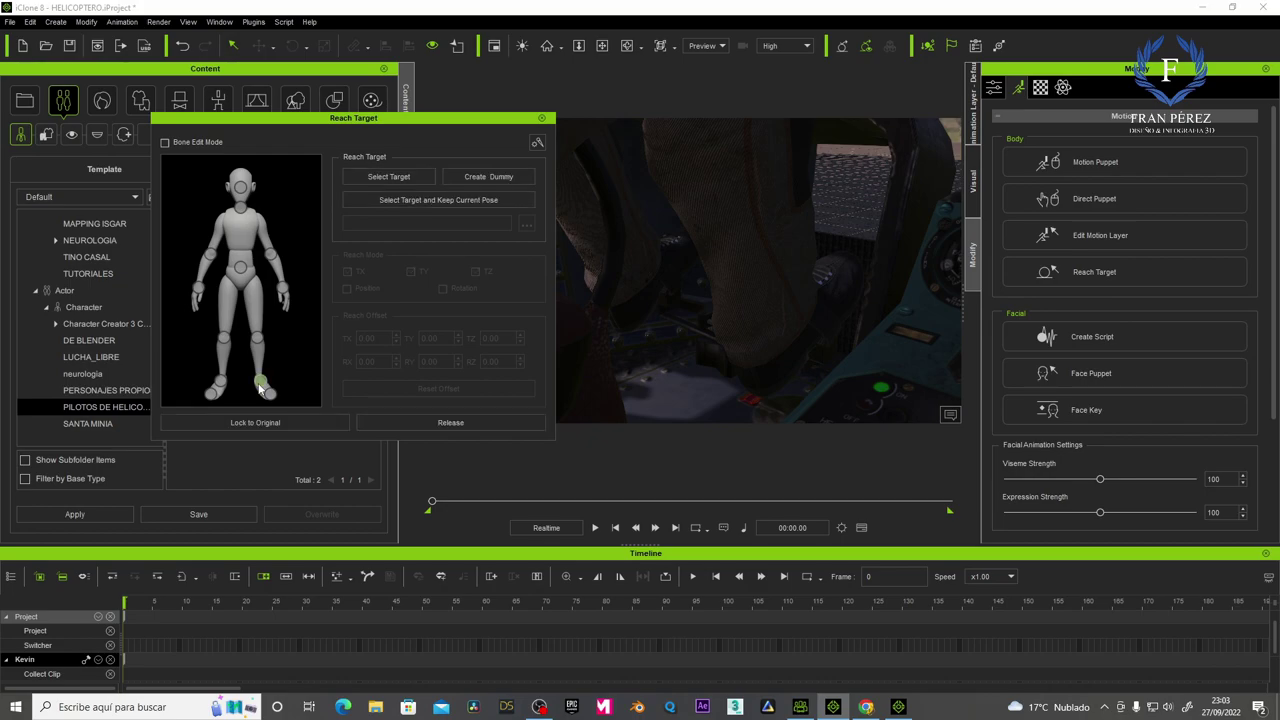
{"action": "left_click", "coordinate": [437, 201]}
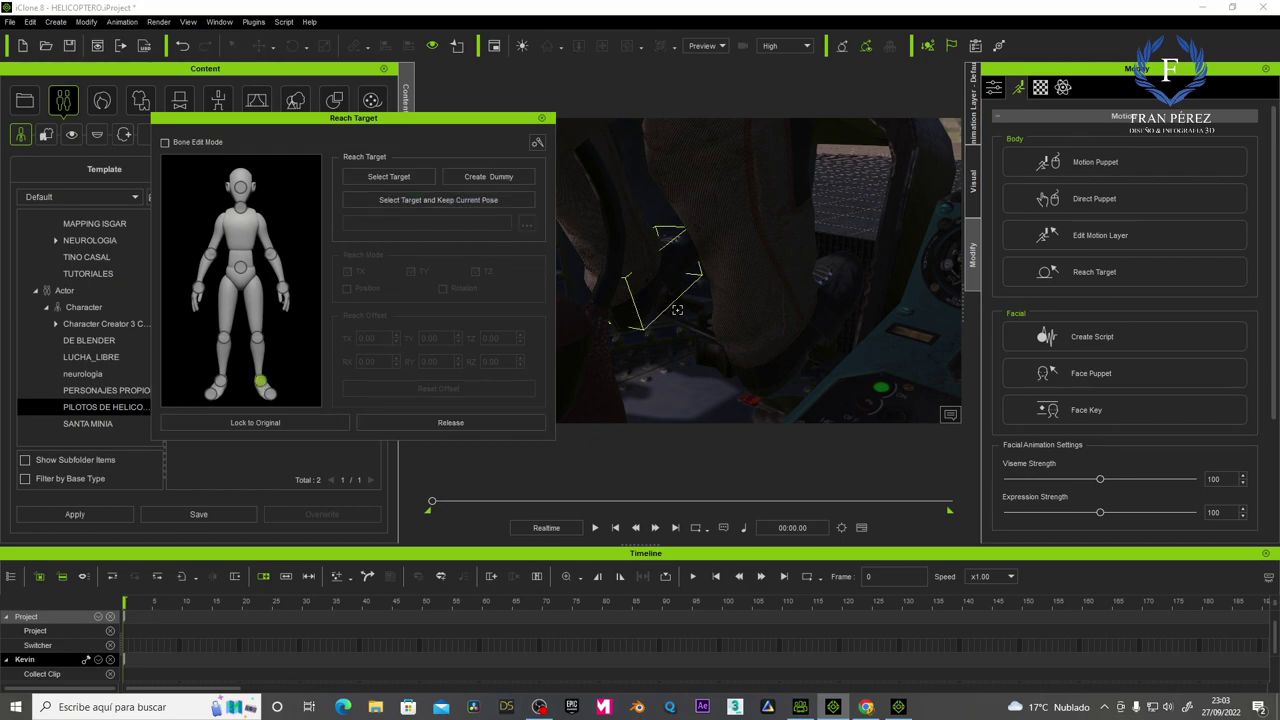
{"action": "left_click", "coordinate": [689, 327]}
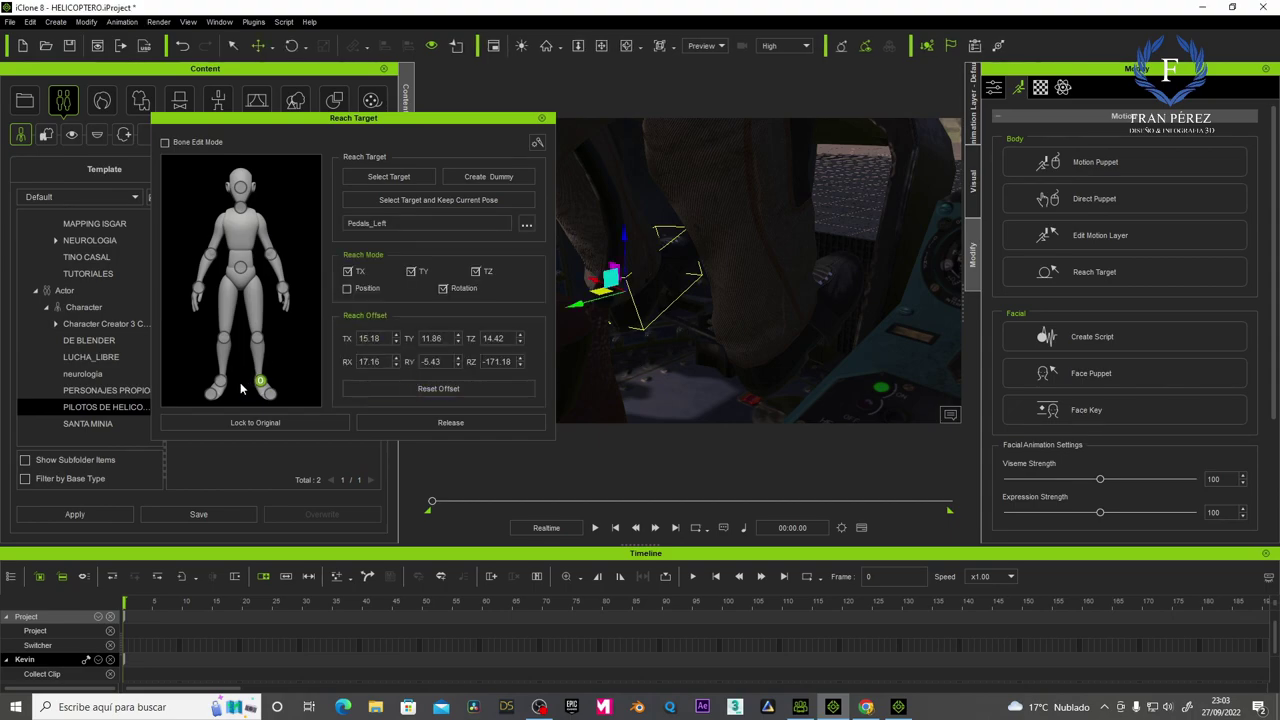
Set the pilot's other foot to reach Pedals_Left as well.
{"action": "left_click", "coordinate": [226, 388]}
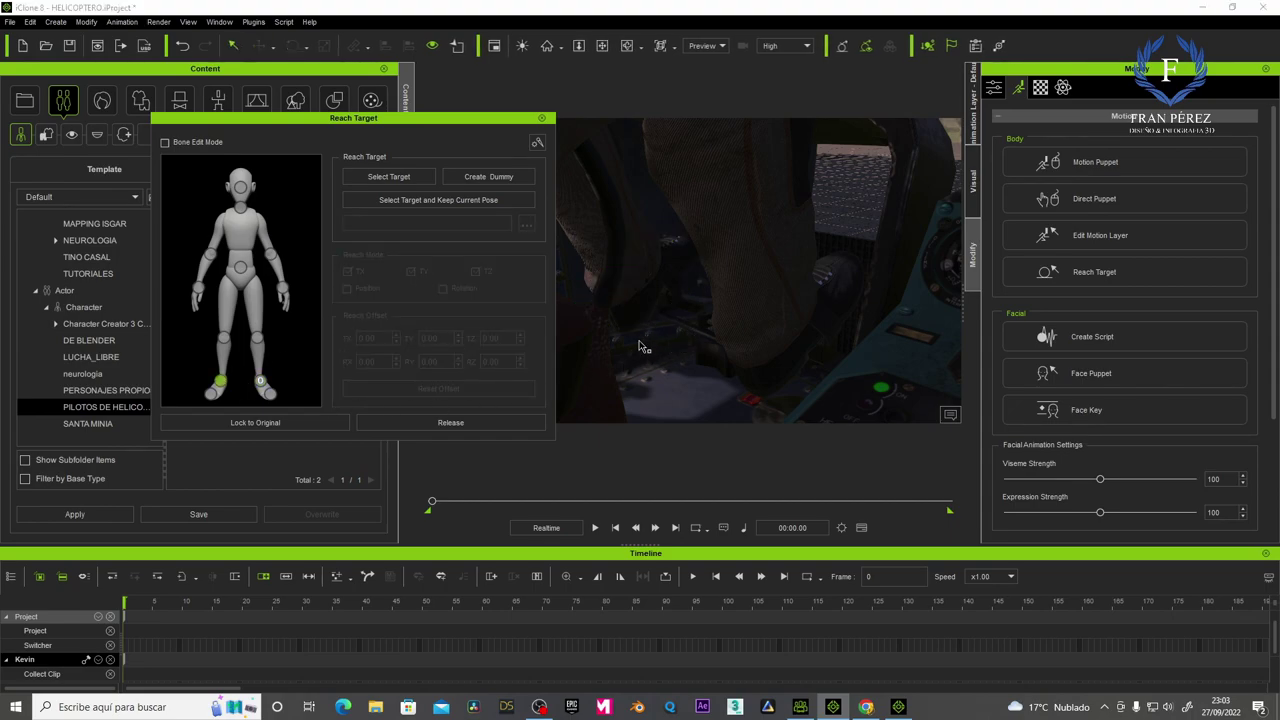
{"action": "left_click", "coordinate": [440, 200]}
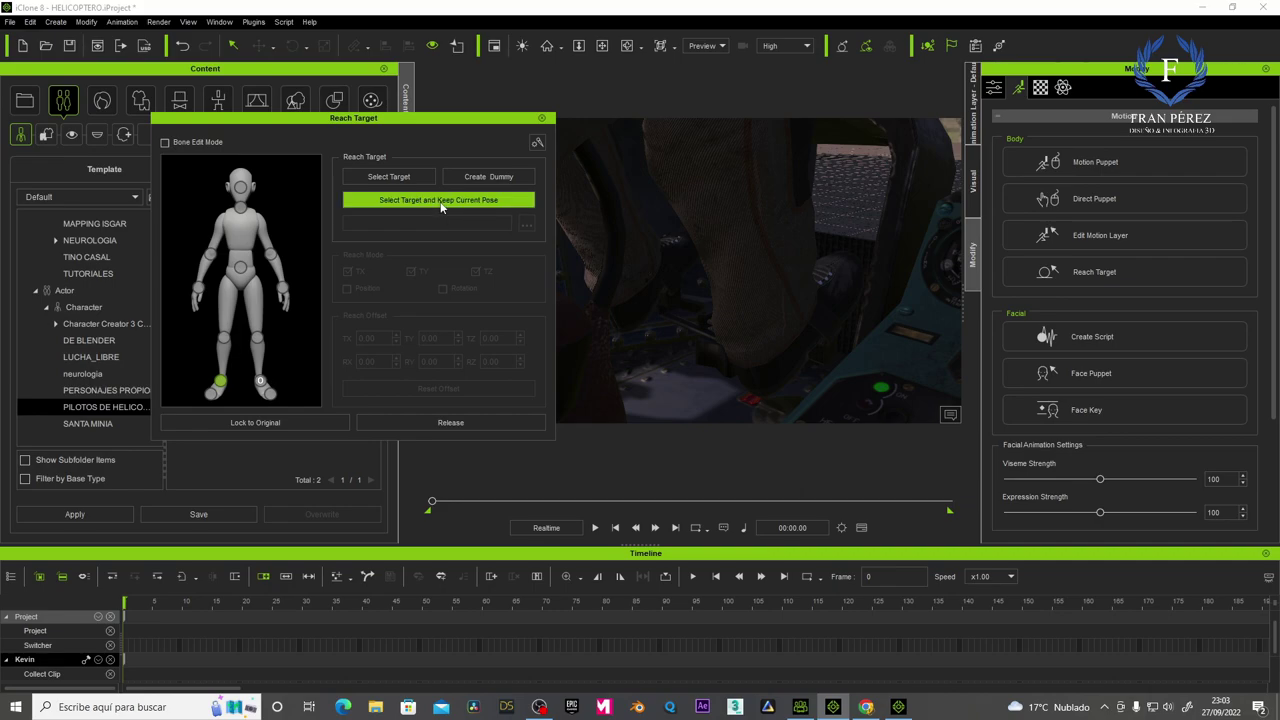
{"action": "left_click", "coordinate": [701, 330]}
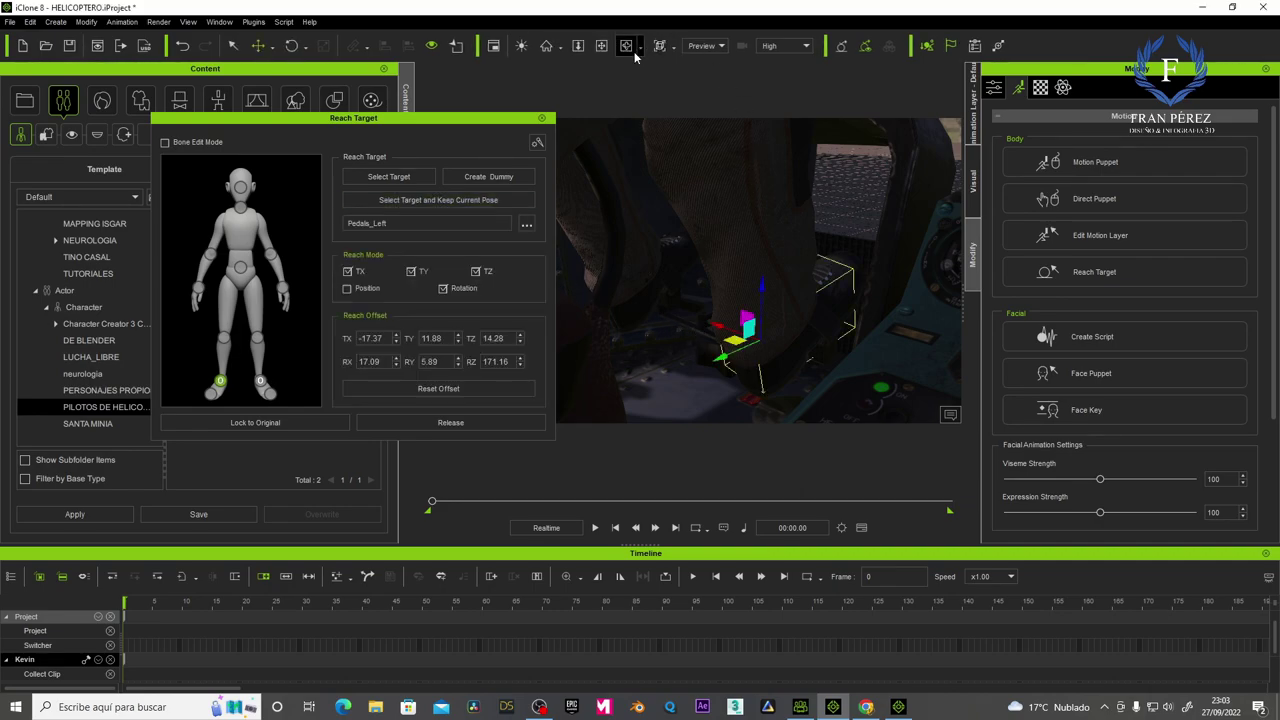
Orbit the camera into the cockpit and select the pilot's hand effector.
{"action": "left_click", "coordinate": [601, 45]}
{"action": "left_click_drag", "start_coordinate": [683, 143], "coordinate": [714, 315]}
{"action": "mouse_move", "coordinate": [714, 315]}
{"action": "right_mouse_down"}
{"action": "mouse_move", "coordinate": [619, 319]}
{"action": "mouse_move", "coordinate": [680, 297]}
{"action": "mouse_move", "coordinate": [611, 344]}
{"action": "right_mouse_up"}
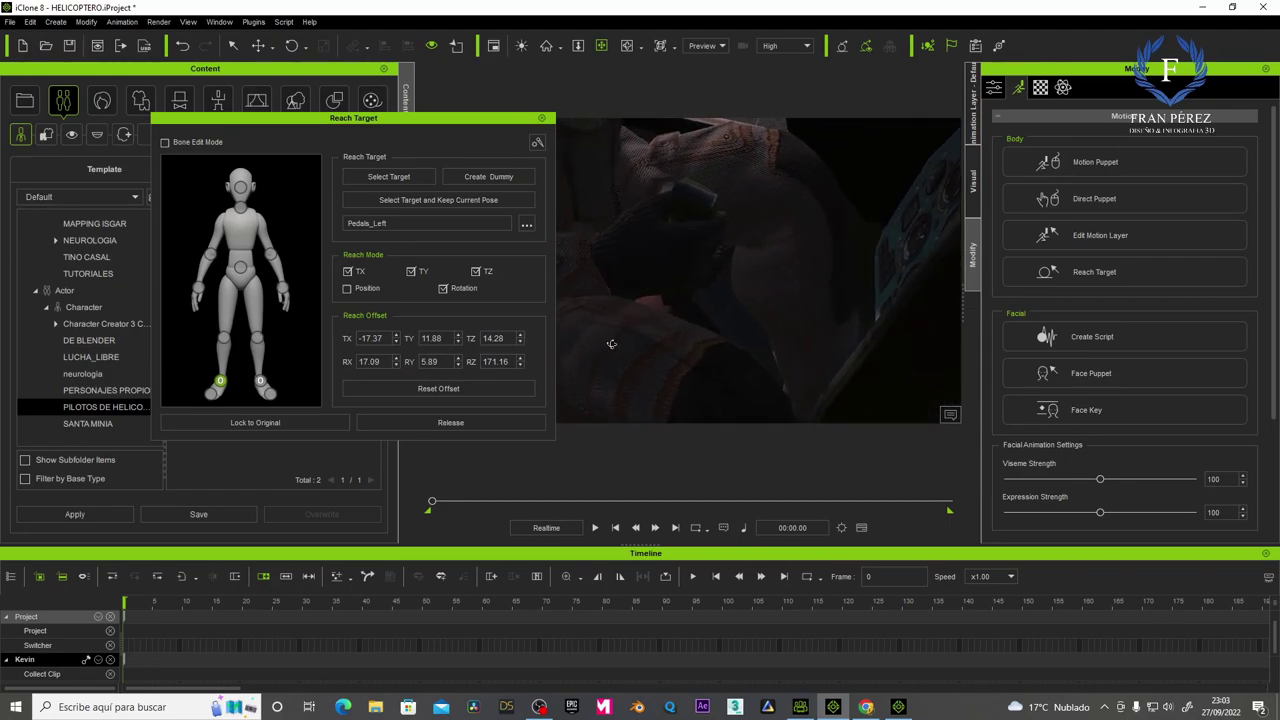
{"action": "left_click", "coordinate": [201, 291]}
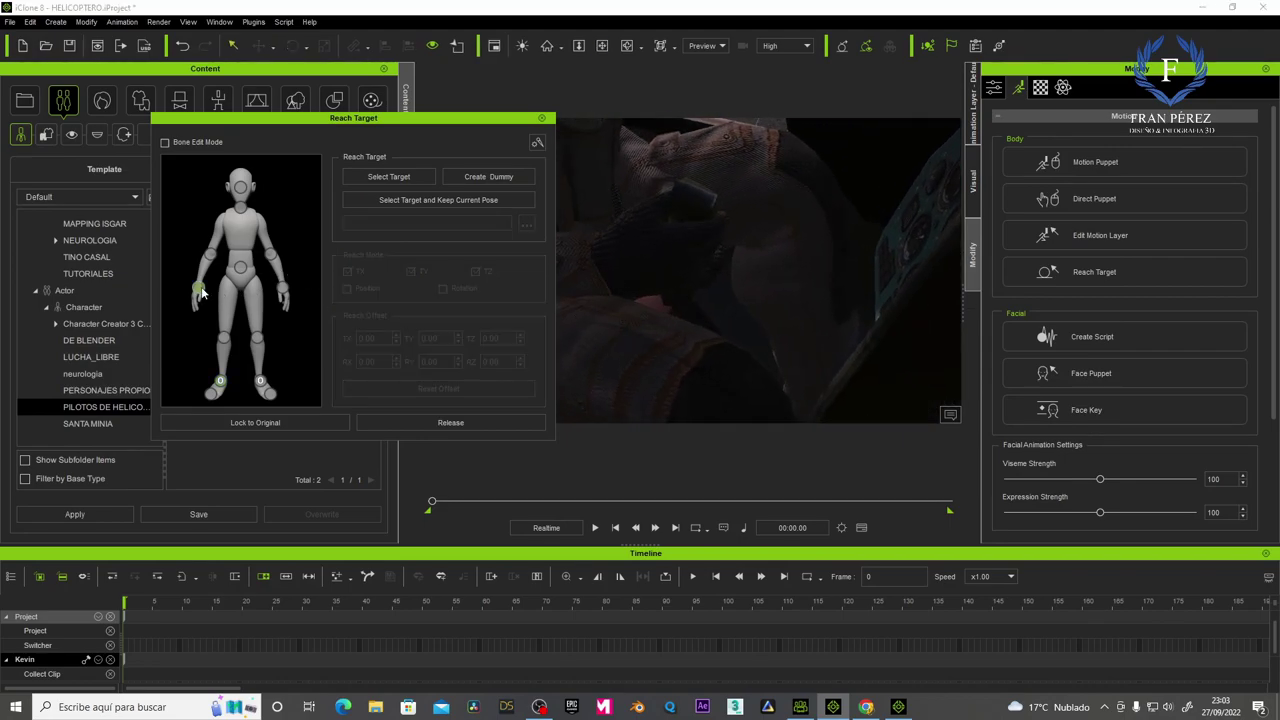
Make both of Kevin's hands reach Joystick_Left with Keep Current Pose, then close Reach Target.
{"action": "left_click", "coordinate": [451, 199]}
{"action": "left_click", "coordinate": [698, 317]}
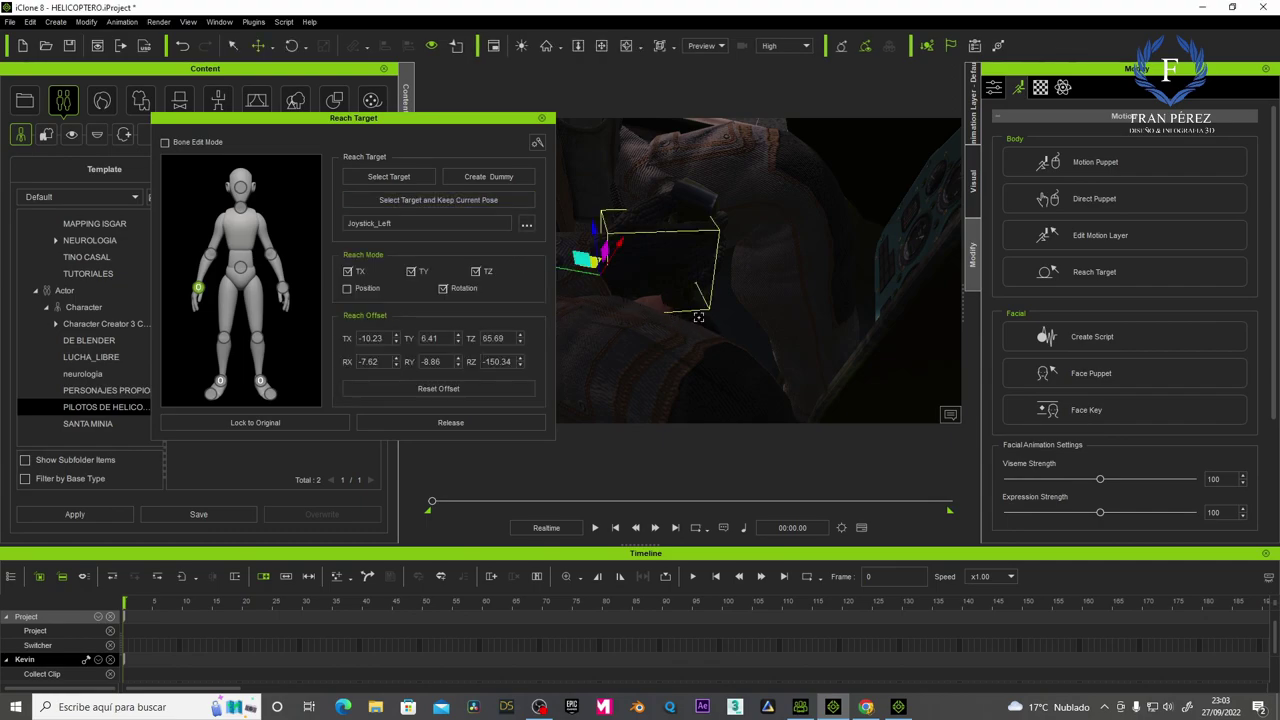
{"action": "left_click", "coordinate": [282, 292]}
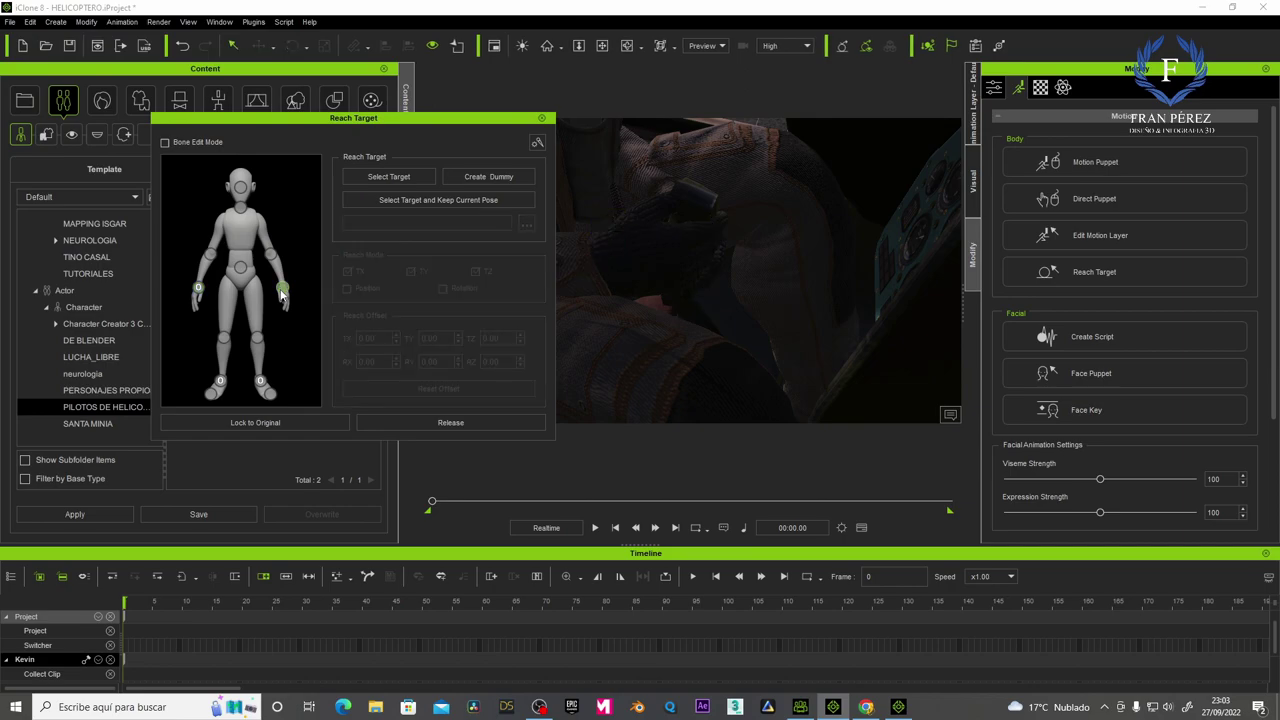
{"action": "left_click", "coordinate": [436, 200]}
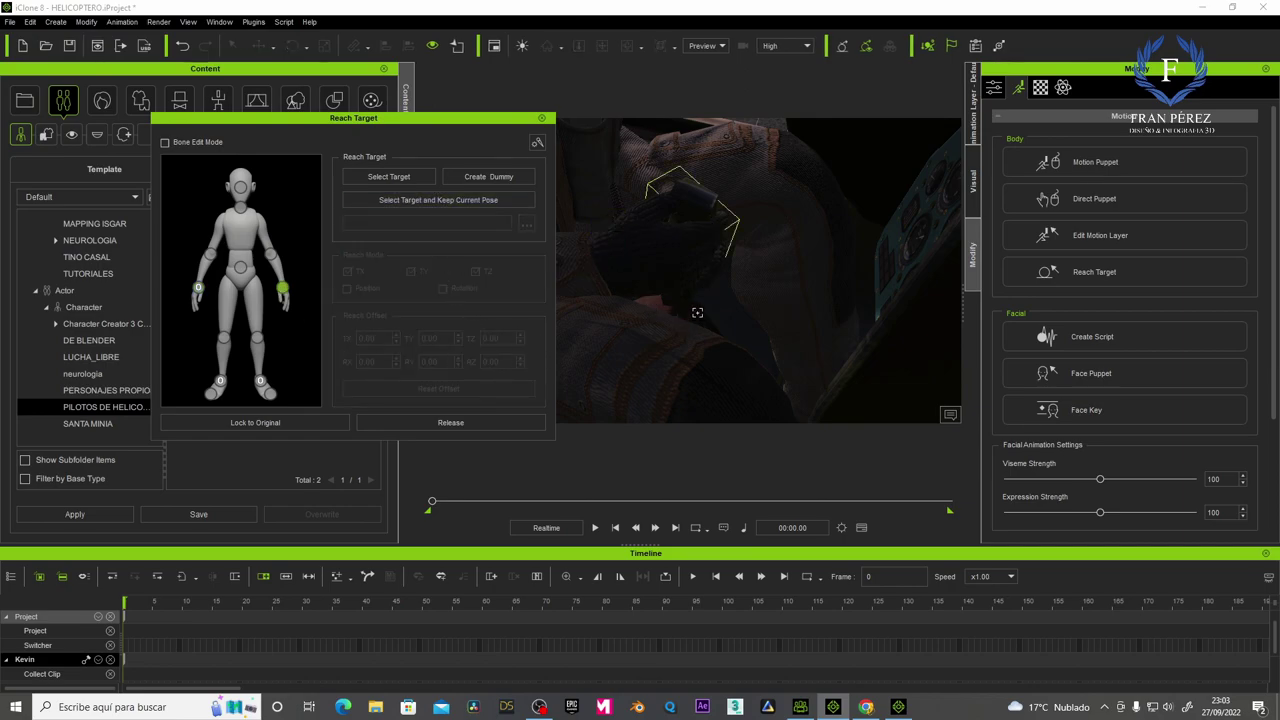
{"action": "left_click", "coordinate": [697, 313]}
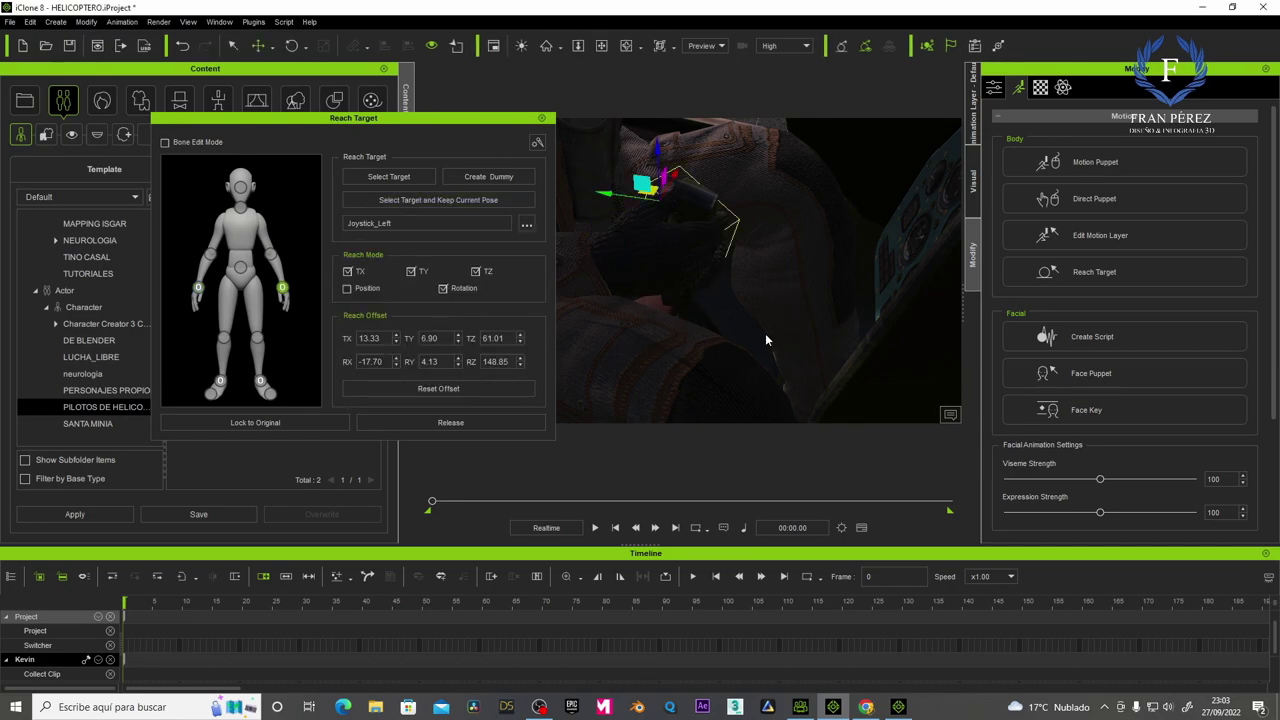
{"action": "left_click", "coordinate": [540, 120]}
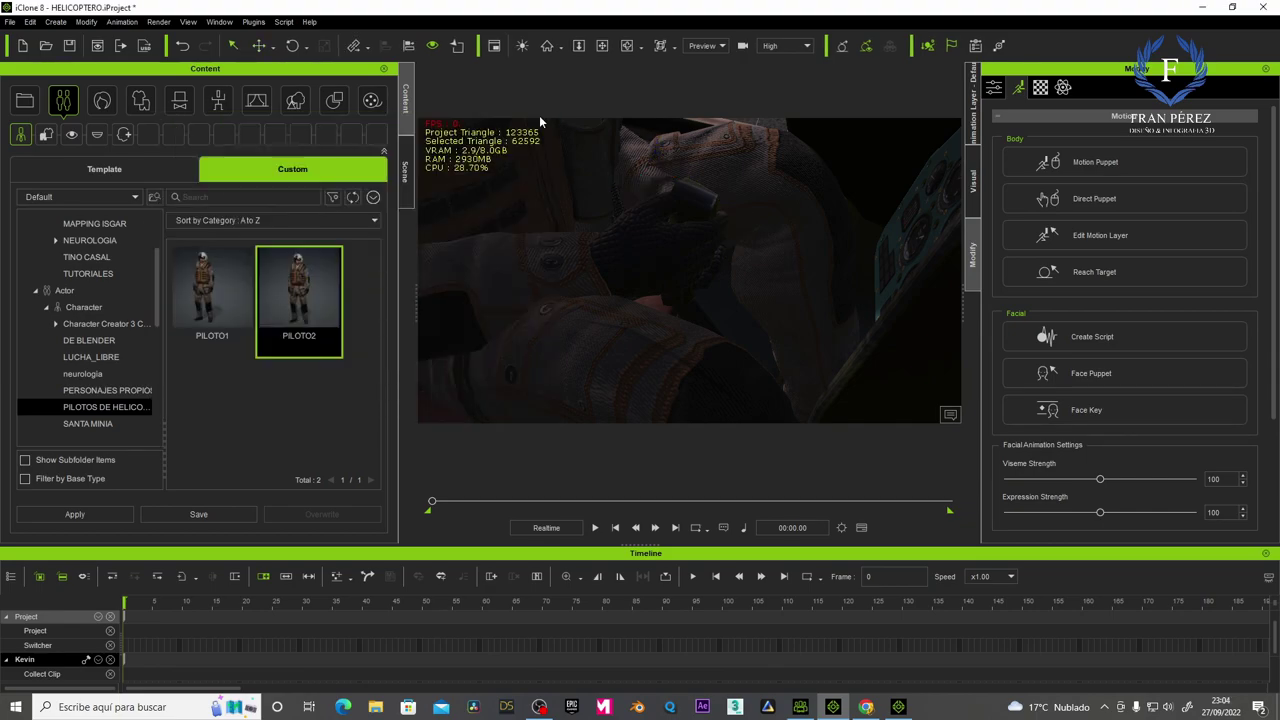
In Edit Motion Layer, drag Kevin's hand IK effector down-left and reframe the view.
{"action": "left_click", "coordinate": [1092, 233]}
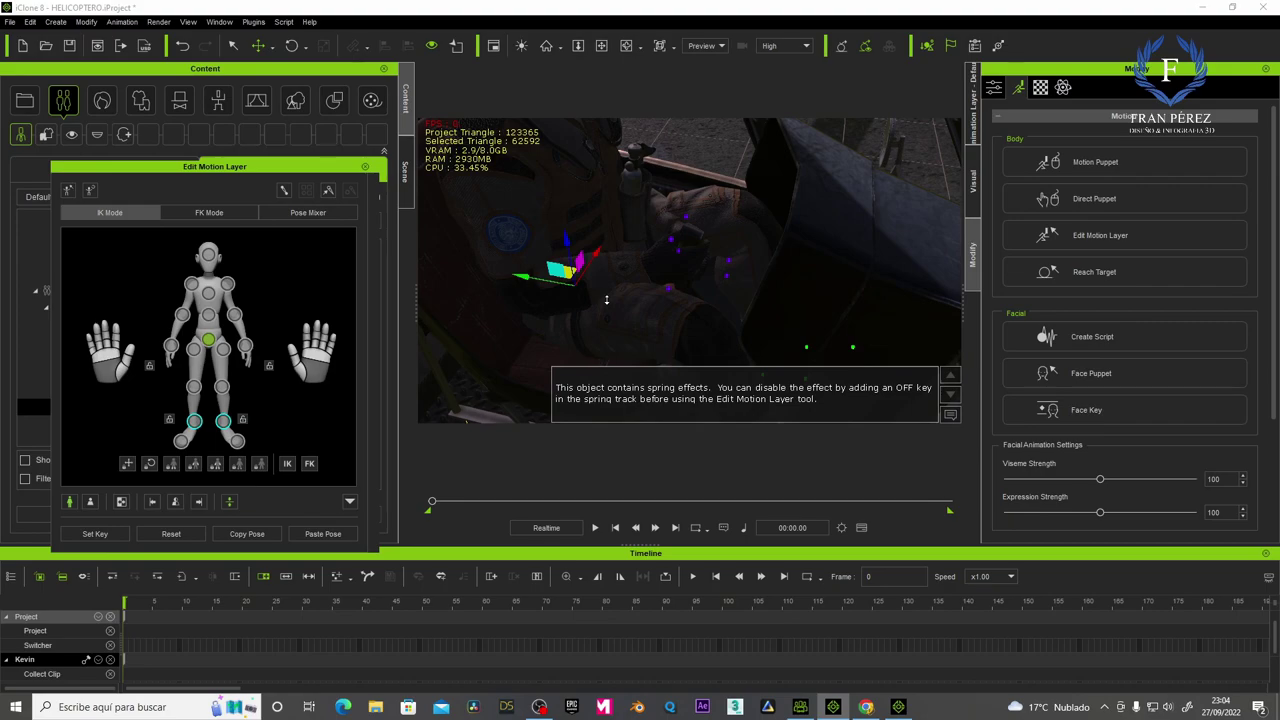
{"action": "left_click", "coordinate": [601, 45]}
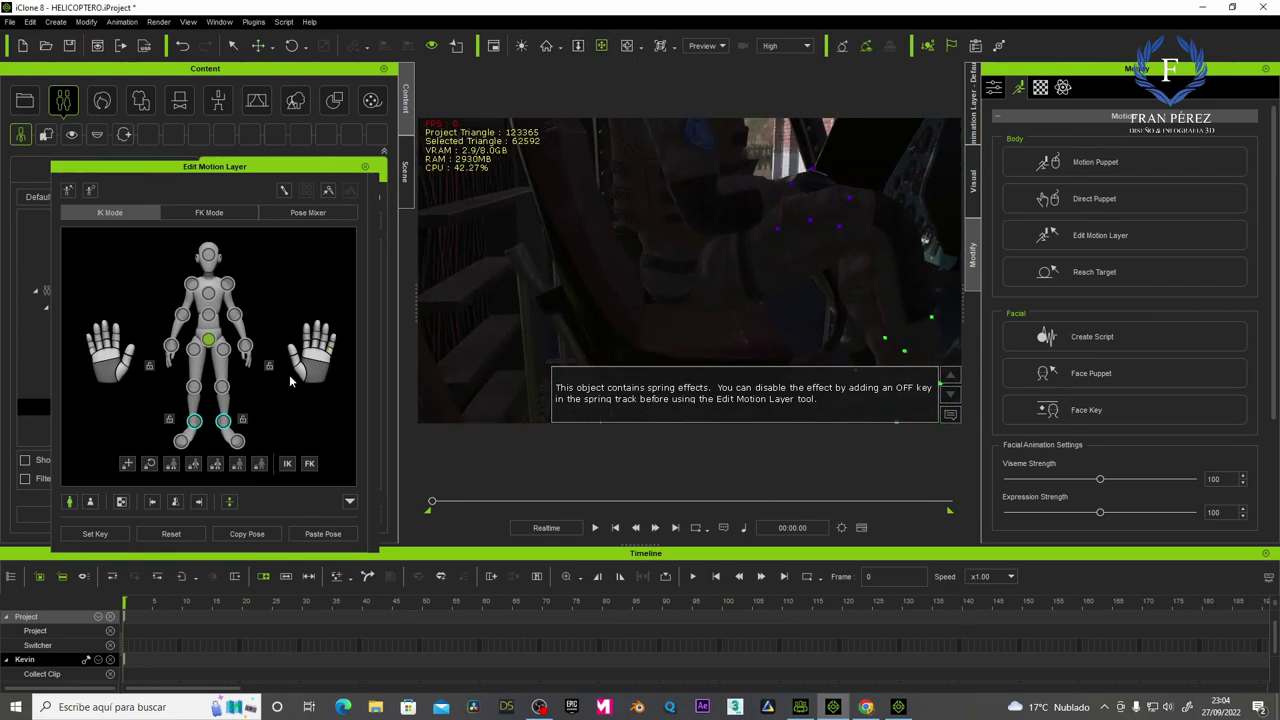
{"action": "left_click", "coordinate": [258, 45]}
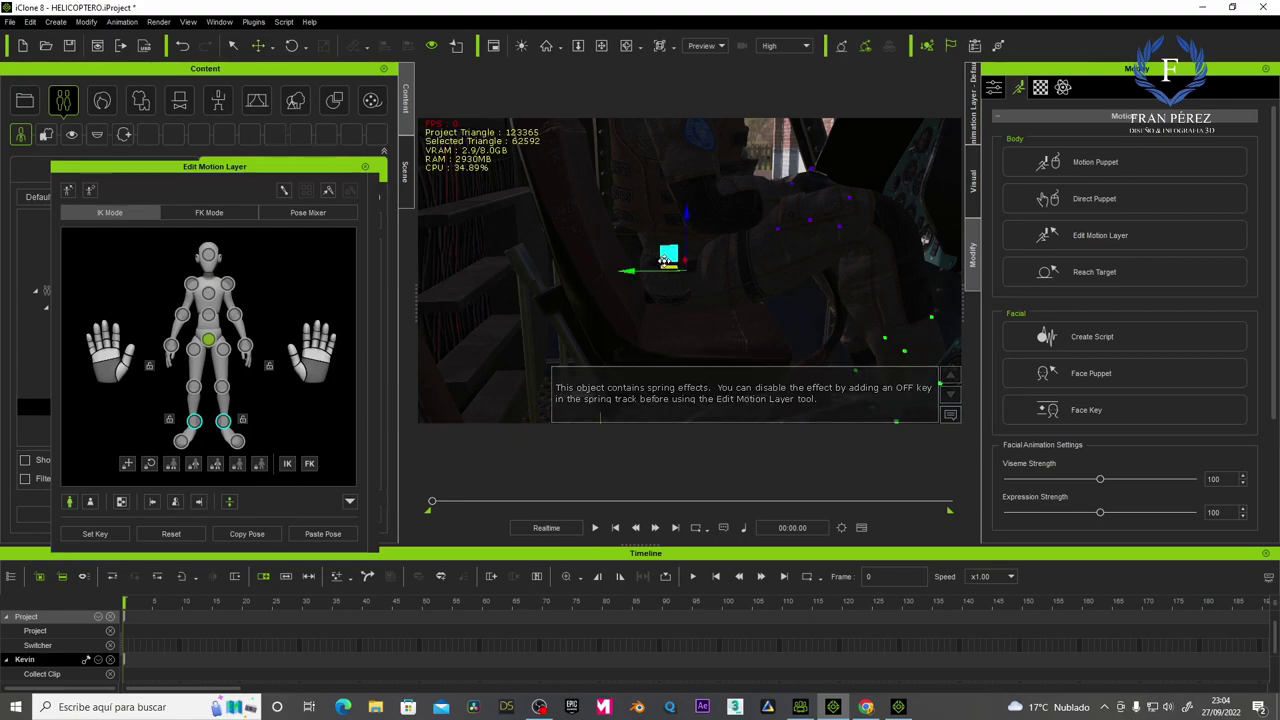
{"action": "left_click_drag", "start_coordinate": [664, 260], "coordinate": [658, 283]}
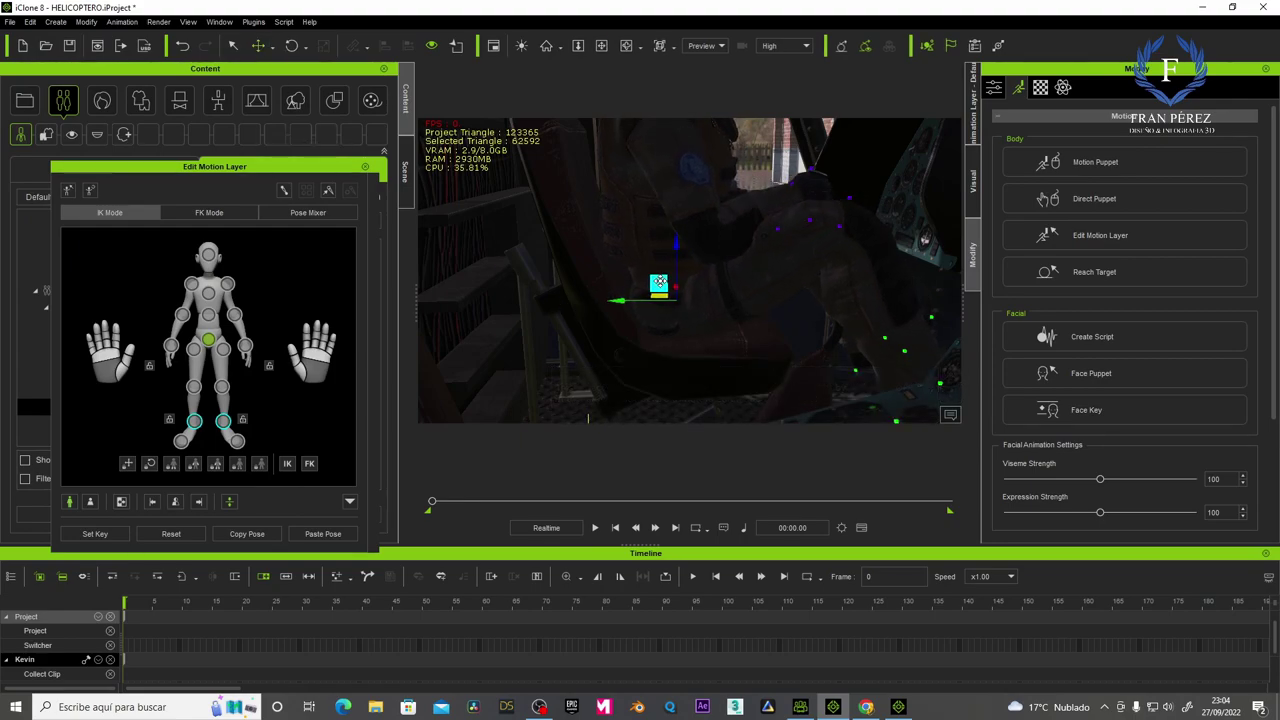
{"action": "left_click", "coordinate": [601, 45]}
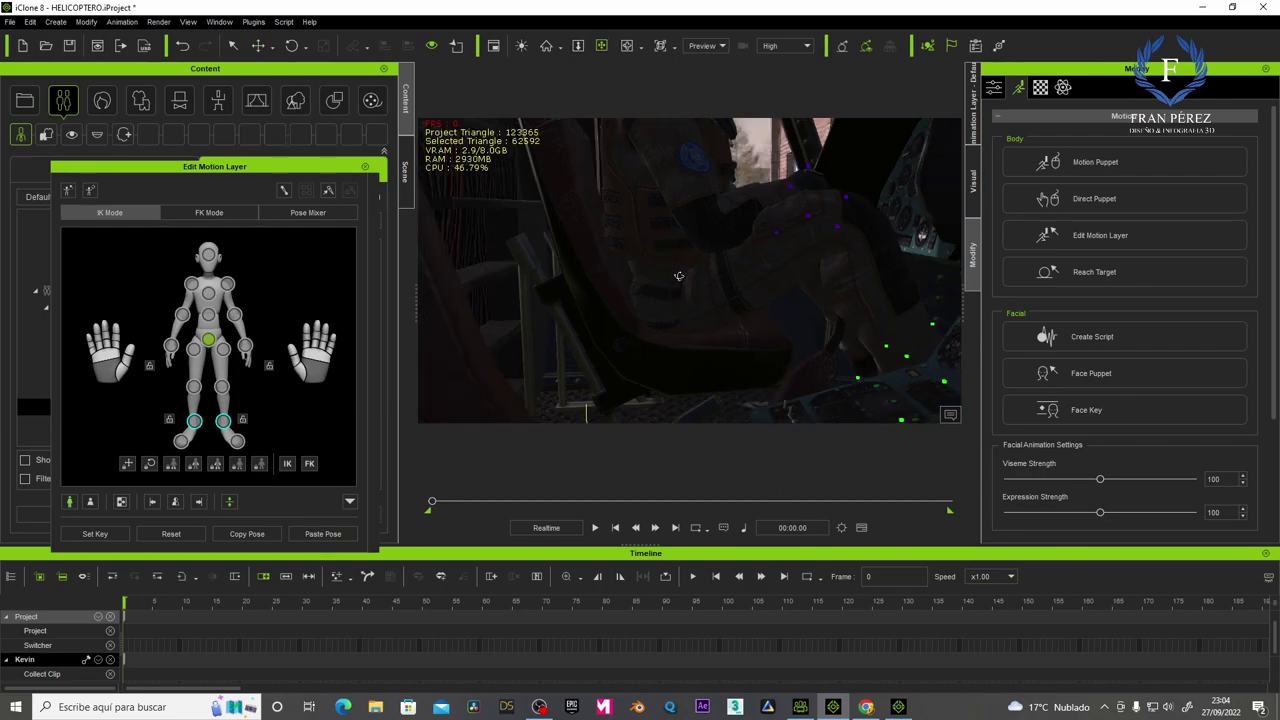
{"action": "mouse_move", "coordinate": [640, 290]}
{"action": "left_mouse_down"}
{"action": "mouse_move", "coordinate": [664, 259]}
{"action": "mouse_move", "coordinate": [711, 349]}
{"action": "mouse_move", "coordinate": [398, 349]}
{"action": "mouse_move", "coordinate": [547, 341]}
{"action": "mouse_move", "coordinate": [890, 383]}
{"action": "mouse_move", "coordinate": [764, 361]}
{"action": "mouse_move", "coordinate": [754, 251]}
{"action": "mouse_move", "coordinate": [698, 283]}
{"action": "left_mouse_up"}
Close the motion layer editor and show Kevin's attribute settings from the Scene list.
{"action": "left_click", "coordinate": [366, 165]}
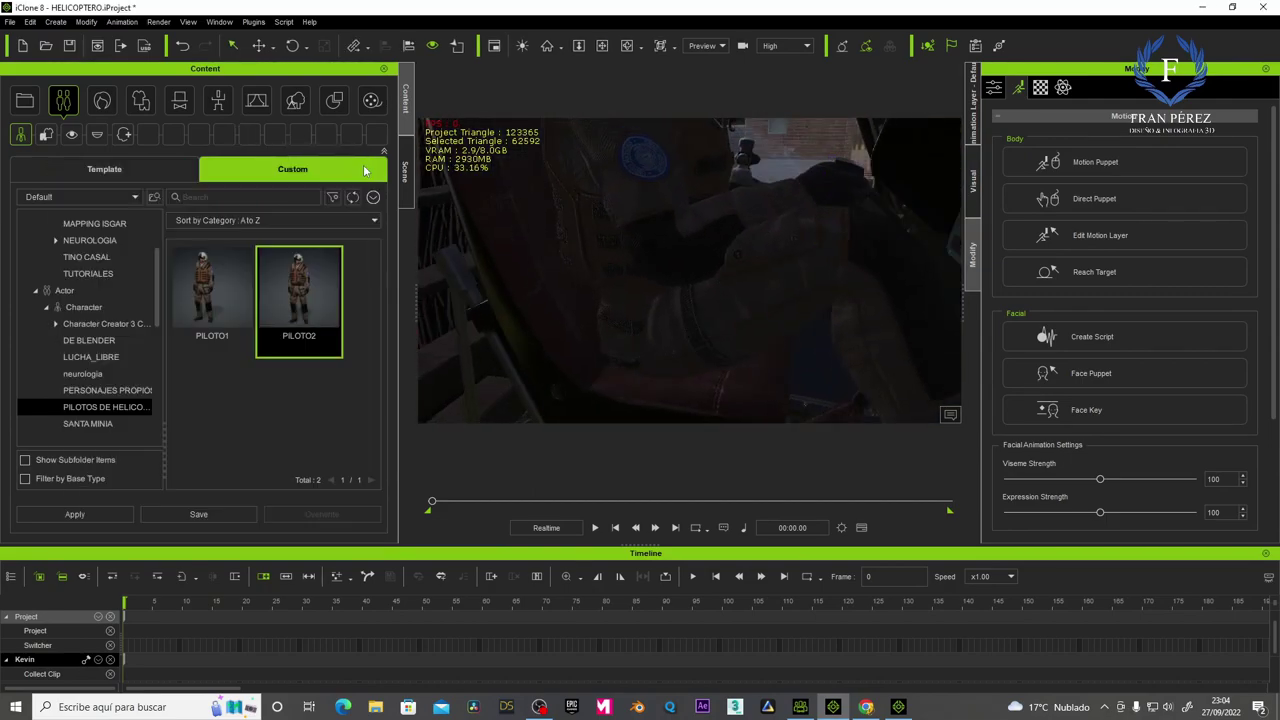
{"action": "left_click", "coordinate": [405, 170]}
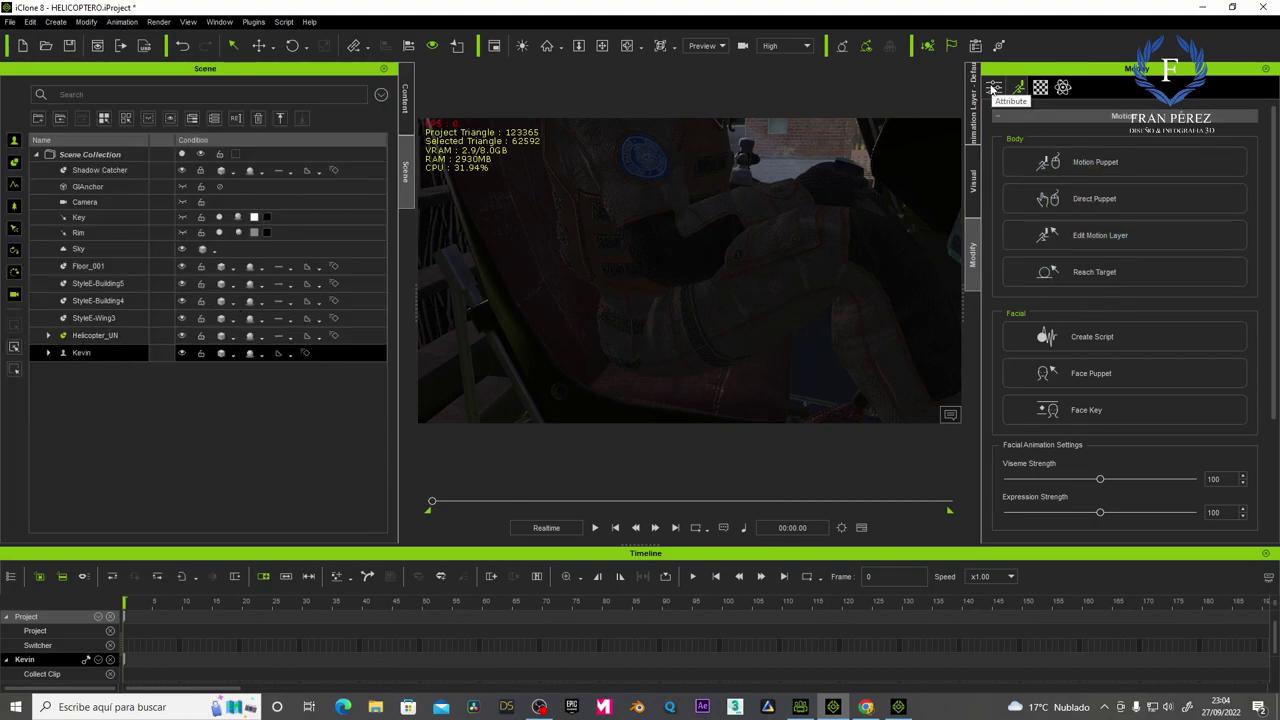
{"action": "left_click", "coordinate": [993, 88]}
Scroll through Kevin's Modify panel to find the Linkage settings.
{"action": "scroll", "coordinate": [1178, 331], "scroll_direction": "down", "scroll_amount": 1}
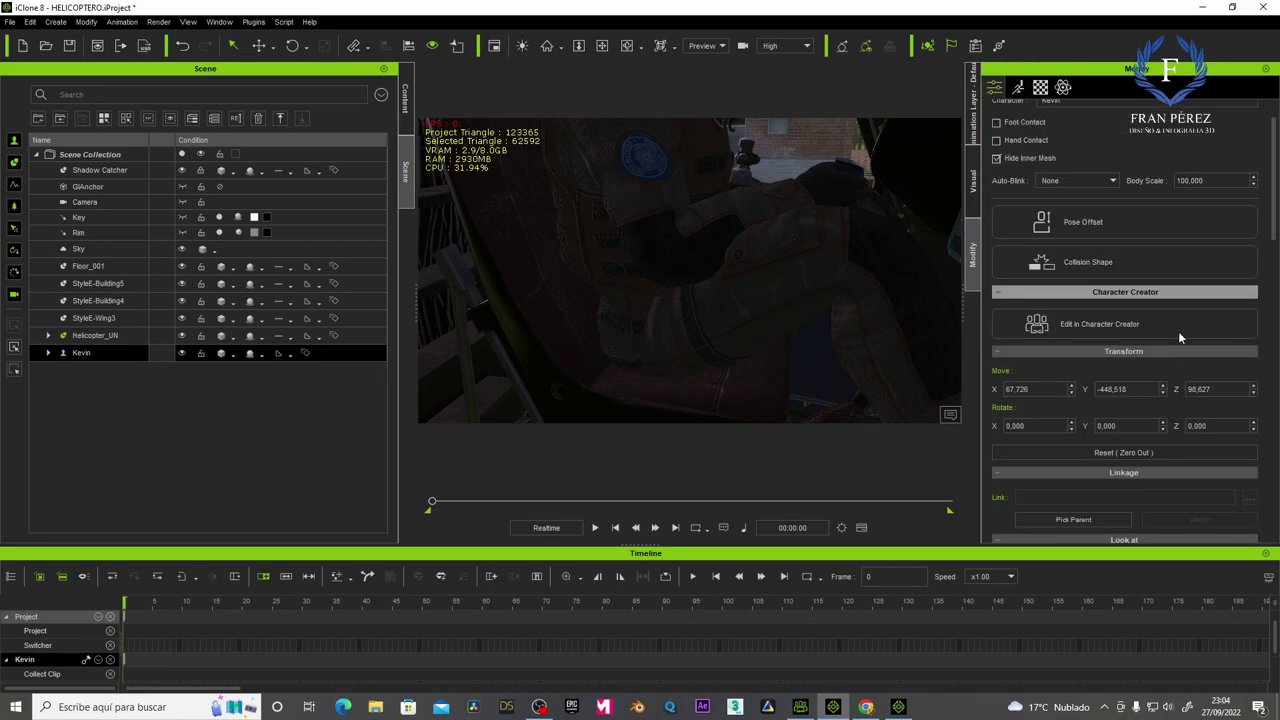
{"action": "scroll", "coordinate": [1178, 331], "scroll_direction": "down", "scroll_amount": 2}
{"action": "scroll", "coordinate": [1180, 338], "scroll_direction": "down", "scroll_amount": 1}
{"action": "scroll", "coordinate": [1180, 338], "scroll_direction": "down", "scroll_amount": 2}
{"action": "scroll", "coordinate": [1180, 338], "scroll_direction": "down", "scroll_amount": 3}
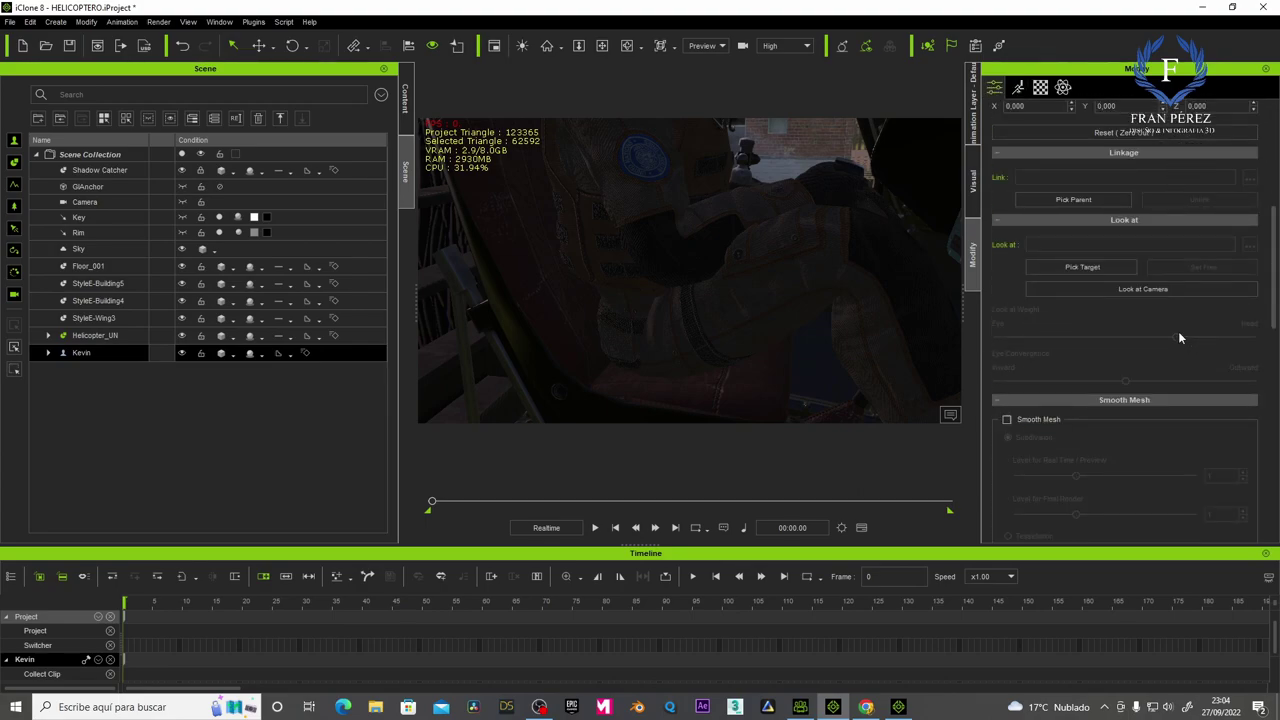
{"action": "scroll", "coordinate": [1180, 338], "scroll_direction": "down", "scroll_amount": 3}
{"action": "scroll", "coordinate": [1180, 338], "scroll_direction": "down", "scroll_amount": 3}
{"action": "scroll", "coordinate": [1180, 338], "scroll_direction": "down", "scroll_amount": 2}
{"action": "scroll", "coordinate": [1180, 338], "scroll_direction": "down", "scroll_amount": 2}
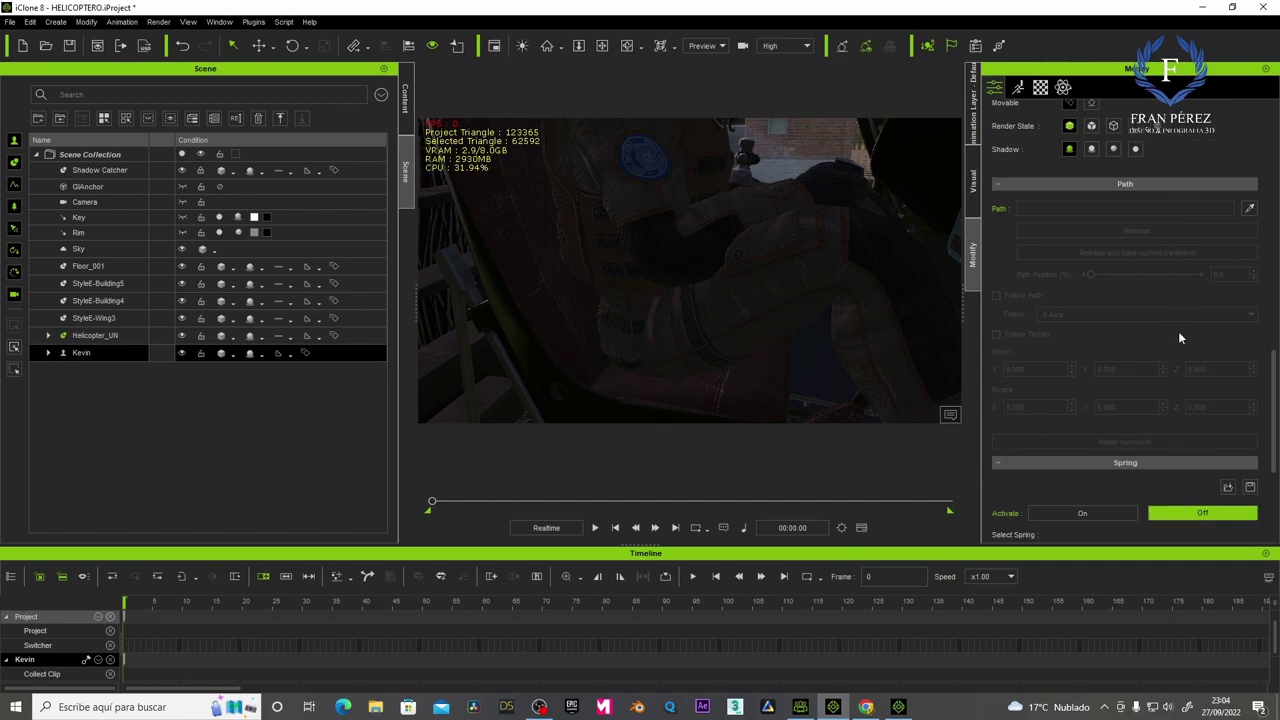
{"action": "scroll", "coordinate": [1180, 338], "scroll_direction": "down", "scroll_amount": 2}
{"action": "scroll", "coordinate": [1178, 331], "scroll_direction": "down", "scroll_amount": 2}
{"action": "scroll", "coordinate": [1178, 331], "scroll_direction": "up", "scroll_amount": 3}
{"action": "scroll", "coordinate": [1178, 331], "scroll_direction": "up", "scroll_amount": 2}
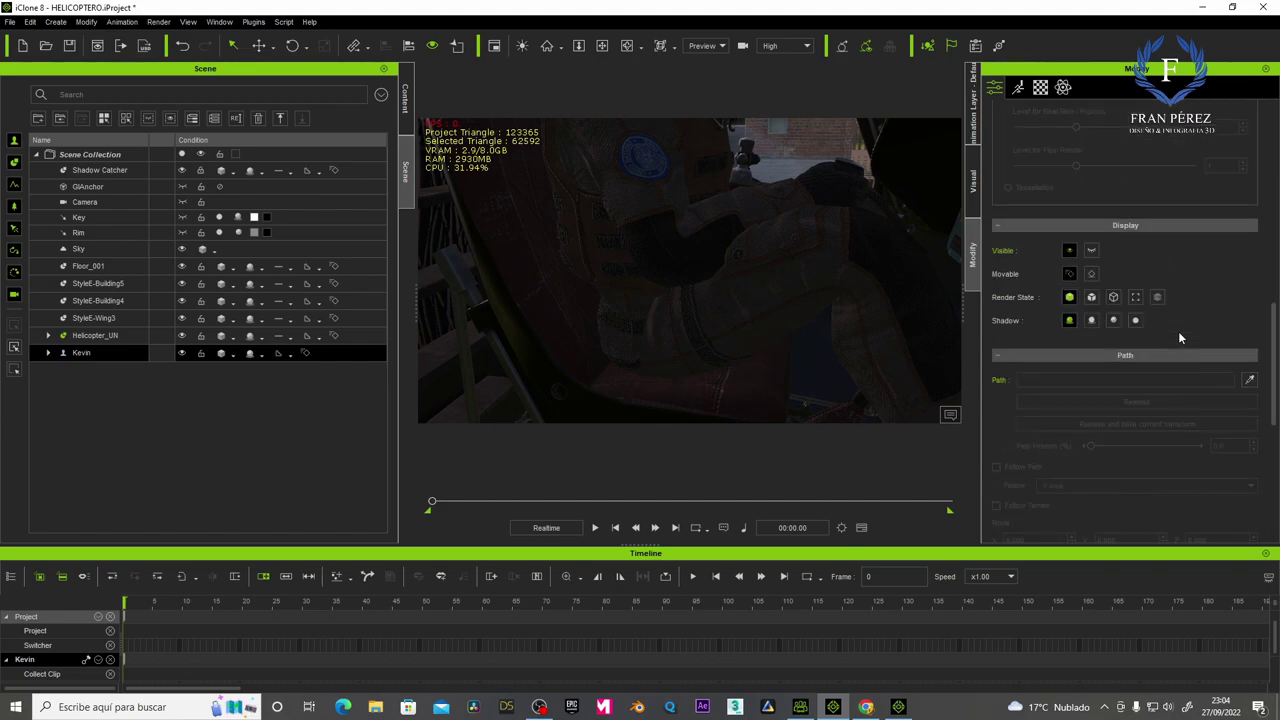
{"action": "scroll", "coordinate": [1178, 331], "scroll_direction": "up", "scroll_amount": 1}
{"action": "scroll", "coordinate": [1178, 332], "scroll_direction": "up", "scroll_amount": 2}
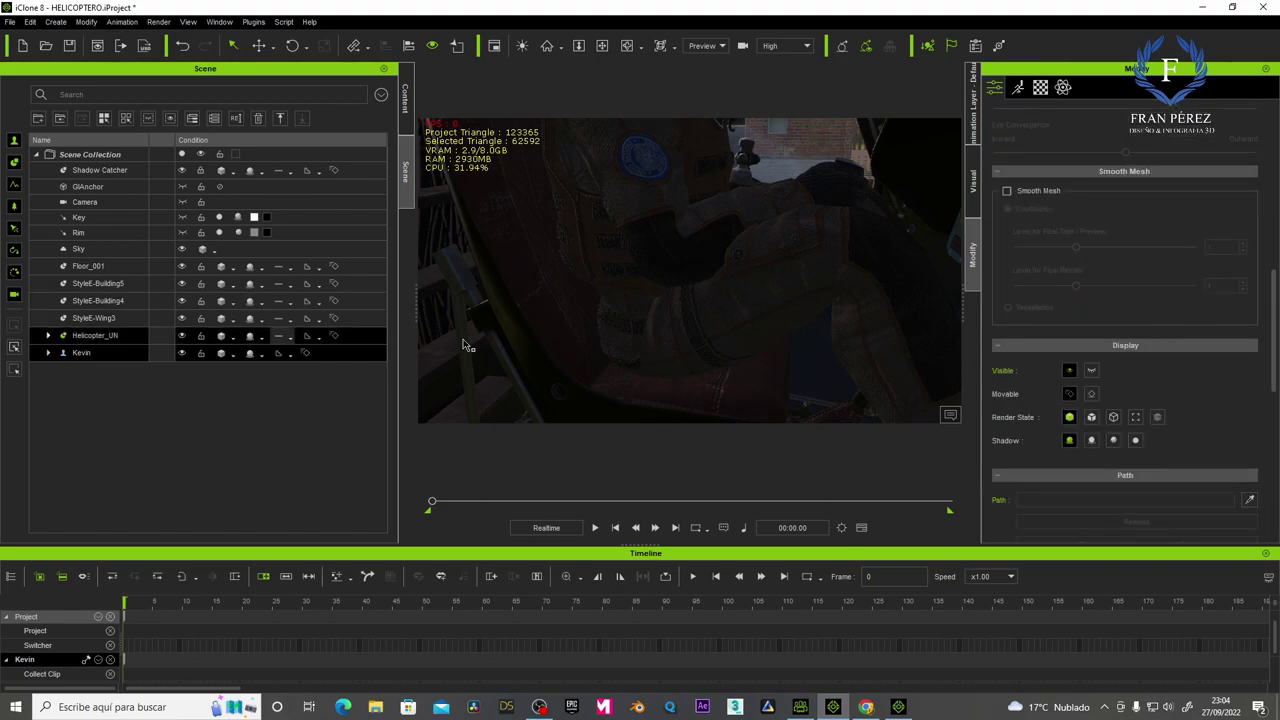
{"action": "scroll", "coordinate": [1152, 345], "scroll_direction": "down", "scroll_amount": 3}
{"action": "scroll", "coordinate": [1152, 345], "scroll_direction": "down", "scroll_amount": 4}
{"action": "scroll", "coordinate": [1152, 345], "scroll_direction": "down", "scroll_amount": 4}
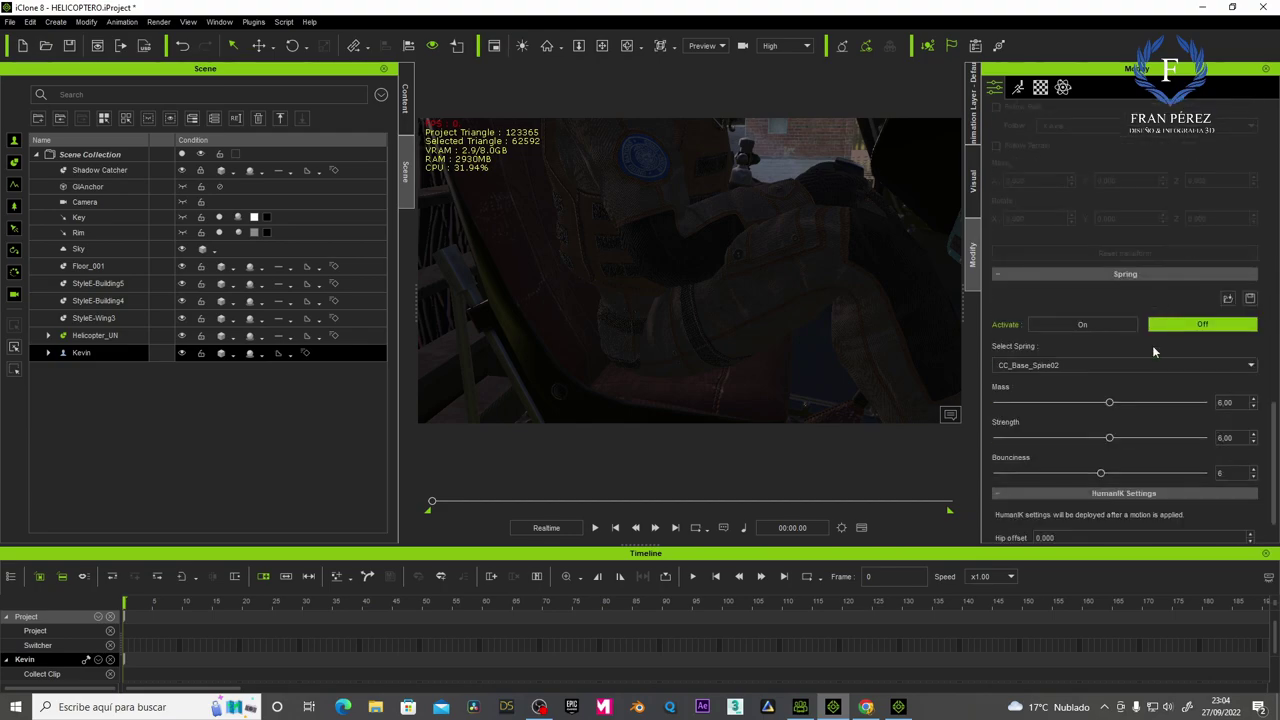
{"action": "scroll", "coordinate": [1152, 345], "scroll_direction": "down", "scroll_amount": 3}
{"action": "scroll", "coordinate": [1153, 351], "scroll_direction": "up", "scroll_amount": 3}
{"action": "scroll", "coordinate": [1153, 351], "scroll_direction": "up", "scroll_amount": 4}
{"action": "scroll", "coordinate": [1153, 351], "scroll_direction": "up", "scroll_amount": 4}
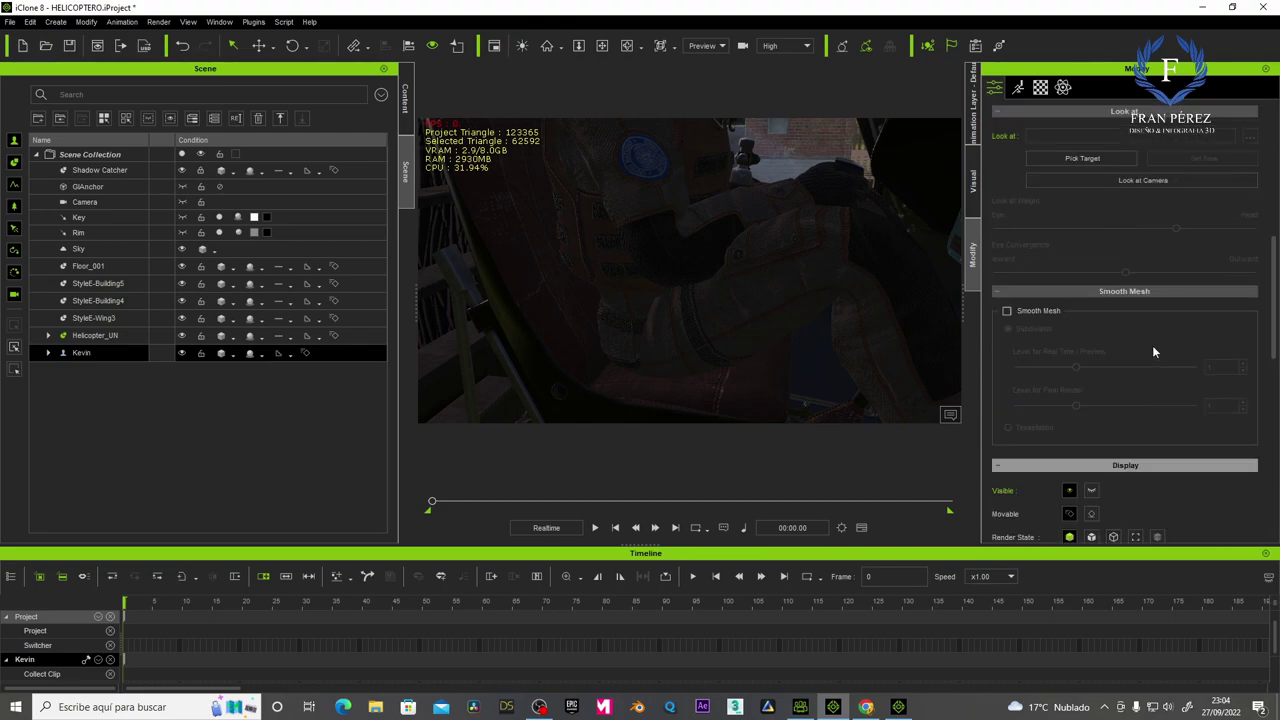
{"action": "scroll", "coordinate": [1153, 351], "scroll_direction": "up", "scroll_amount": 4}
{"action": "scroll", "coordinate": [1153, 351], "scroll_direction": "up", "scroll_amount": 3}
{"action": "scroll", "coordinate": [1153, 351], "scroll_direction": "up", "scroll_amount": 4}
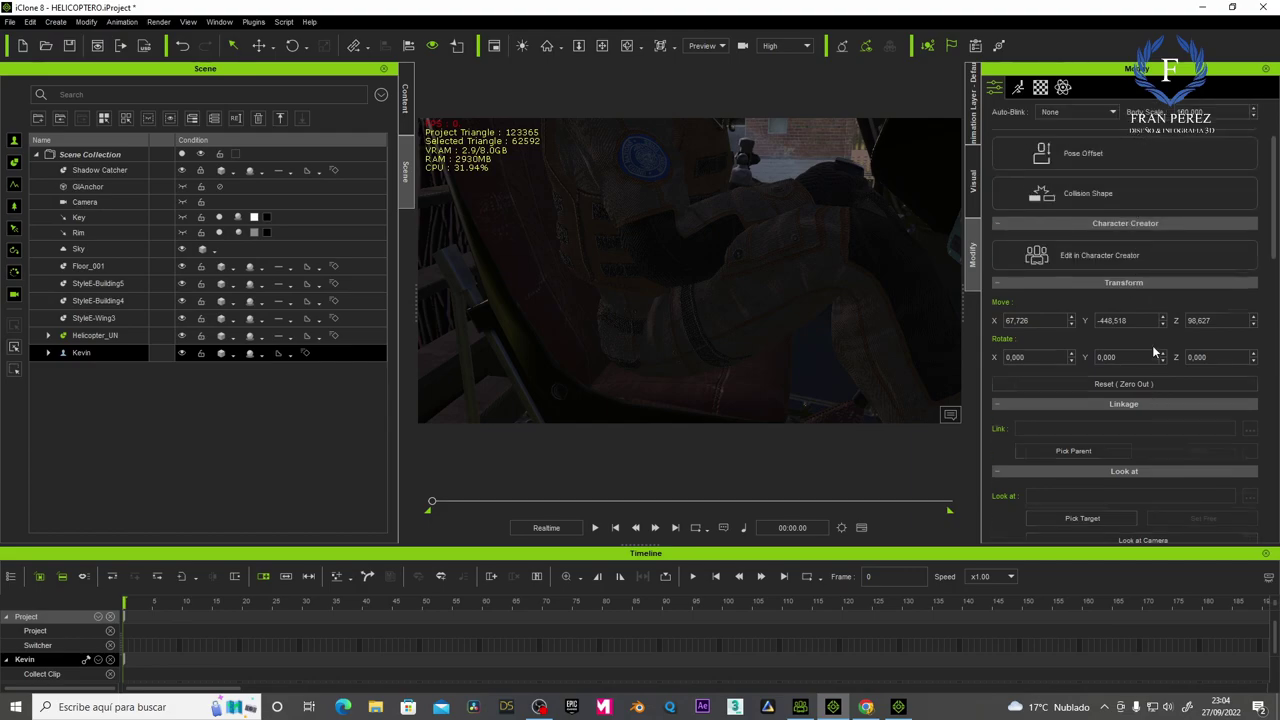
{"action": "scroll", "coordinate": [1153, 351], "scroll_direction": "down", "scroll_amount": 3}
{"action": "scroll", "coordinate": [1153, 351], "scroll_direction": "down", "scroll_amount": 1}
{"action": "scroll", "coordinate": [1153, 351], "scroll_direction": "down", "scroll_amount": 1}
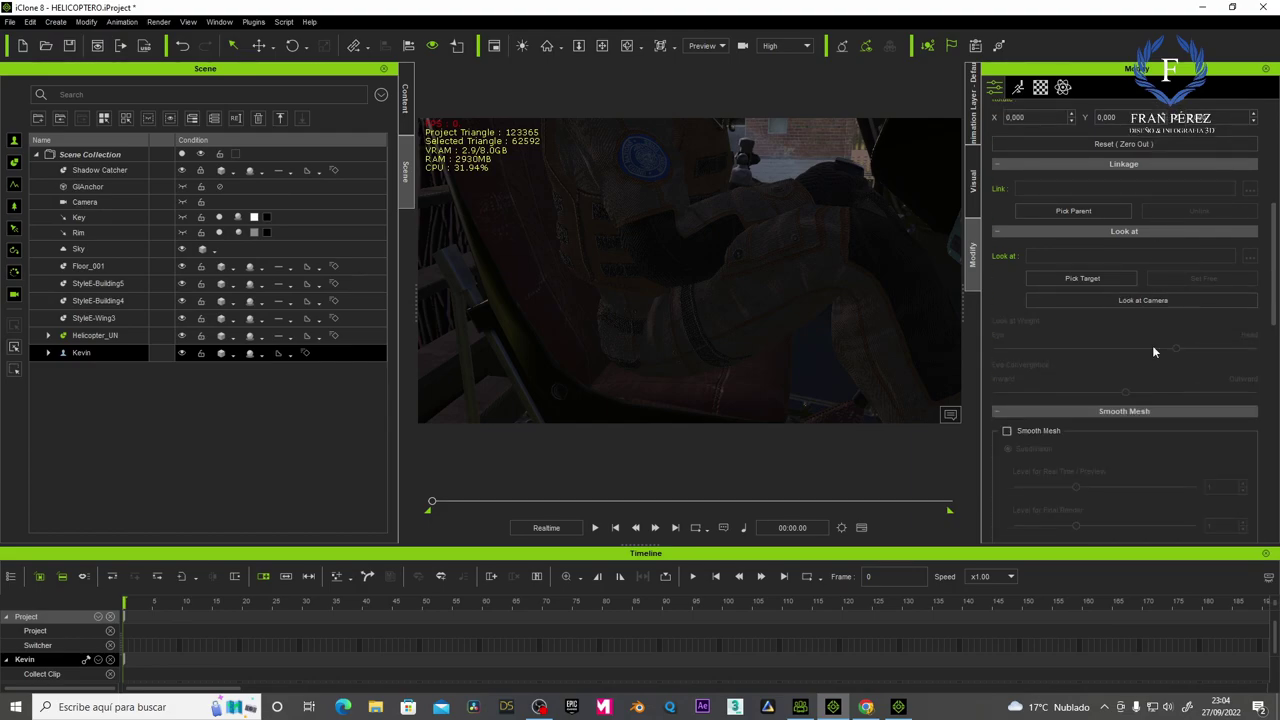
{"action": "scroll", "coordinate": [1153, 351], "scroll_direction": "down", "scroll_amount": 2}
{"action": "scroll", "coordinate": [1153, 351], "scroll_direction": "down", "scroll_amount": 2}
{"action": "scroll", "coordinate": [1153, 351], "scroll_direction": "down", "scroll_amount": 2}
{"action": "scroll", "coordinate": [1153, 351], "scroll_direction": "down", "scroll_amount": 1}
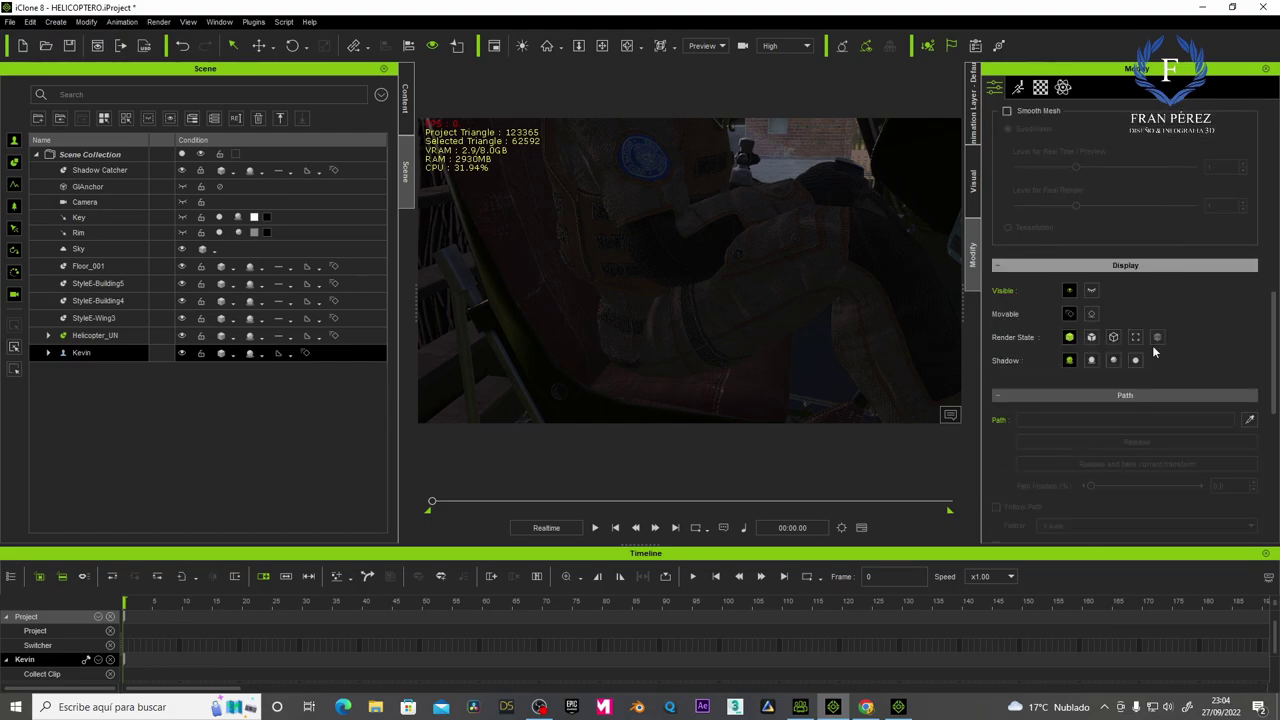
{"action": "scroll", "coordinate": [1153, 351], "scroll_direction": "down", "scroll_amount": 1}
{"action": "scroll", "coordinate": [1153, 351], "scroll_direction": "down", "scroll_amount": 2}
{"action": "scroll", "coordinate": [1153, 351], "scroll_direction": "down", "scroll_amount": 2}
{"action": "scroll", "coordinate": [1153, 351], "scroll_direction": "down", "scroll_amount": 2}
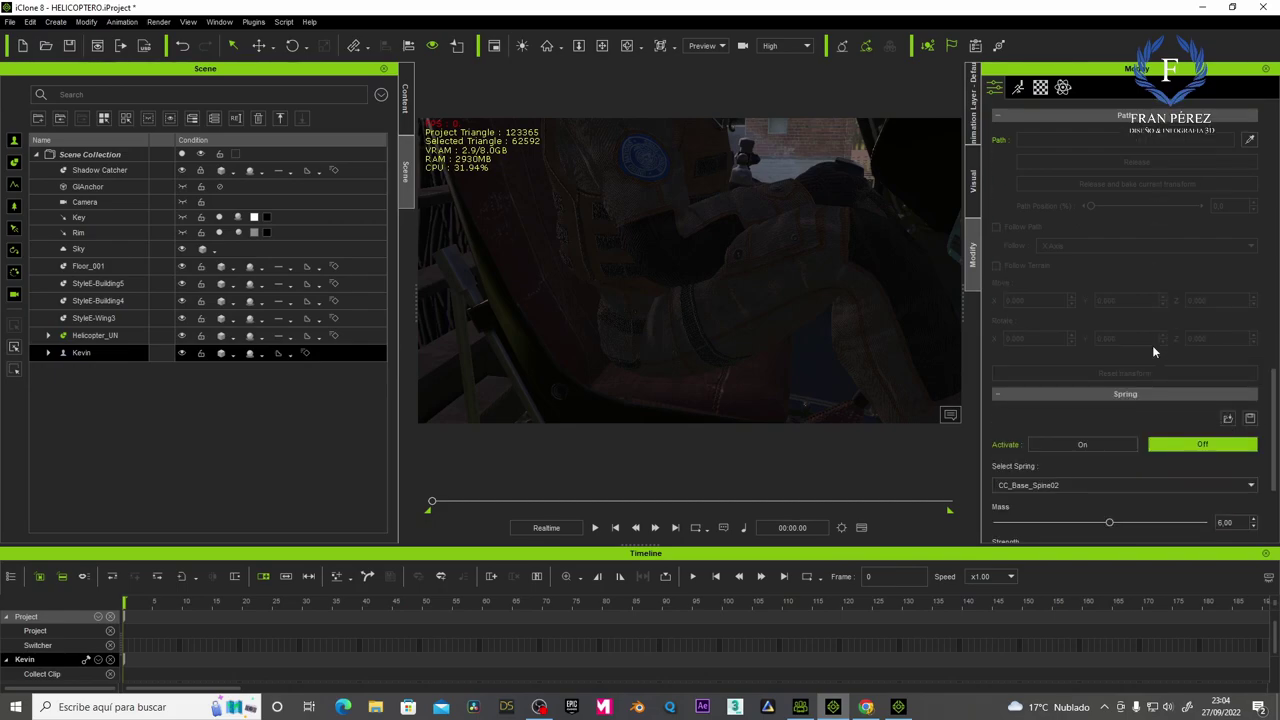
{"action": "scroll", "coordinate": [1152, 345], "scroll_direction": "down", "scroll_amount": 2}
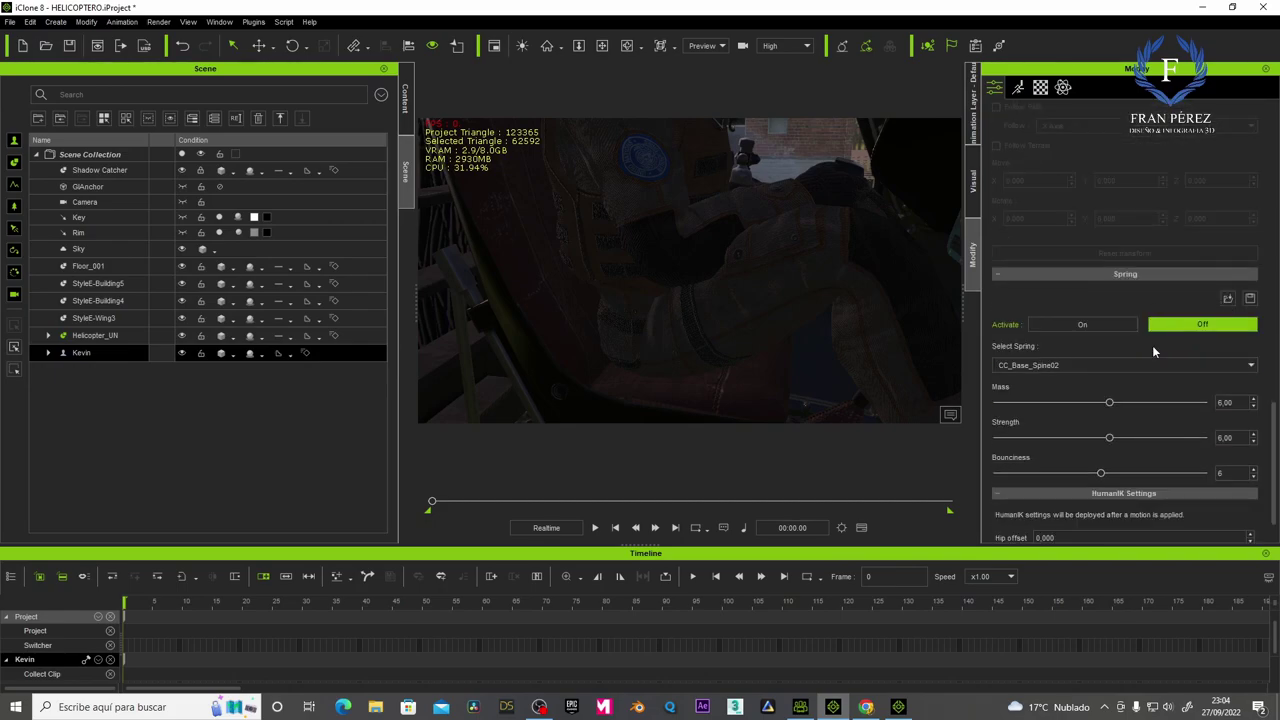
{"action": "scroll", "coordinate": [1152, 345], "scroll_direction": "up", "scroll_amount": 4}
{"action": "scroll", "coordinate": [1152, 345], "scroll_direction": "up", "scroll_amount": 2}
{"action": "scroll", "coordinate": [1152, 345], "scroll_direction": "up", "scroll_amount": 2}
{"action": "scroll", "coordinate": [1152, 345], "scroll_direction": "up", "scroll_amount": 2}
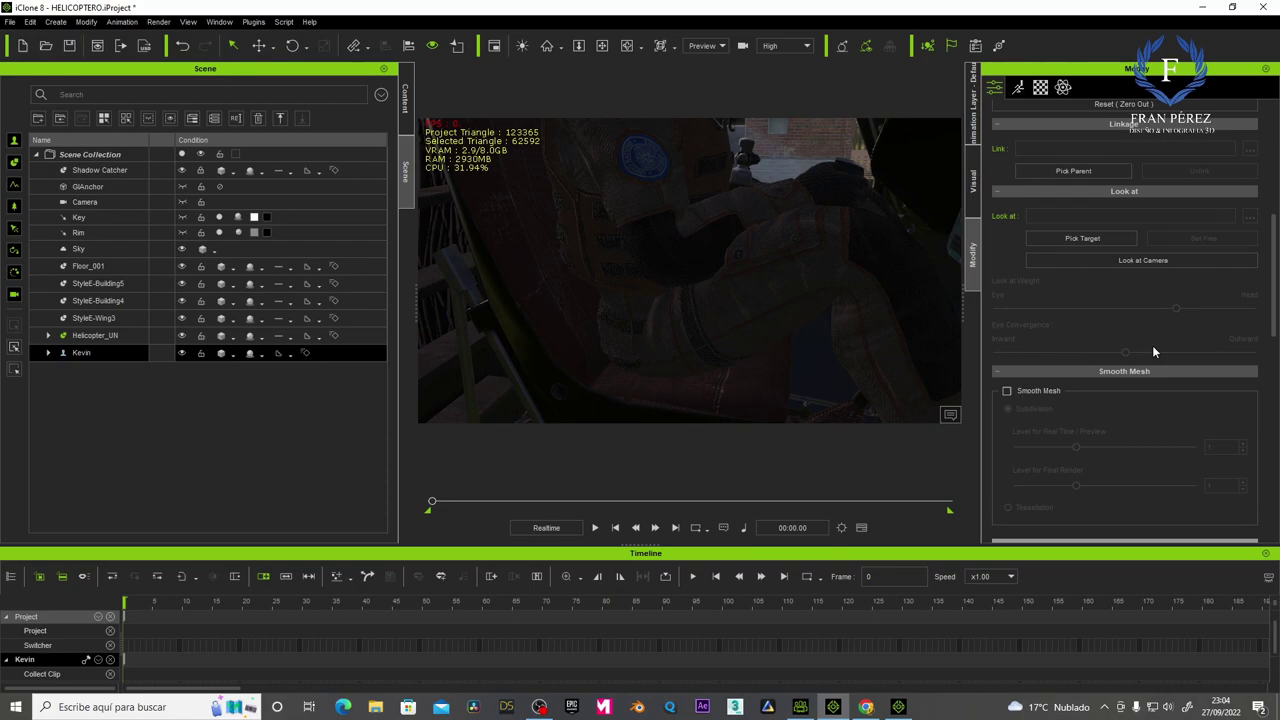
{"action": "scroll", "coordinate": [1152, 345], "scroll_direction": "up", "scroll_amount": 2}
{"action": "scroll", "coordinate": [1152, 348], "scroll_direction": "up", "scroll_amount": 2}
{"action": "scroll", "coordinate": [1152, 348], "scroll_direction": "up", "scroll_amount": 3}
{"action": "scroll", "coordinate": [1152, 348], "scroll_direction": "up", "scroll_amount": 3}
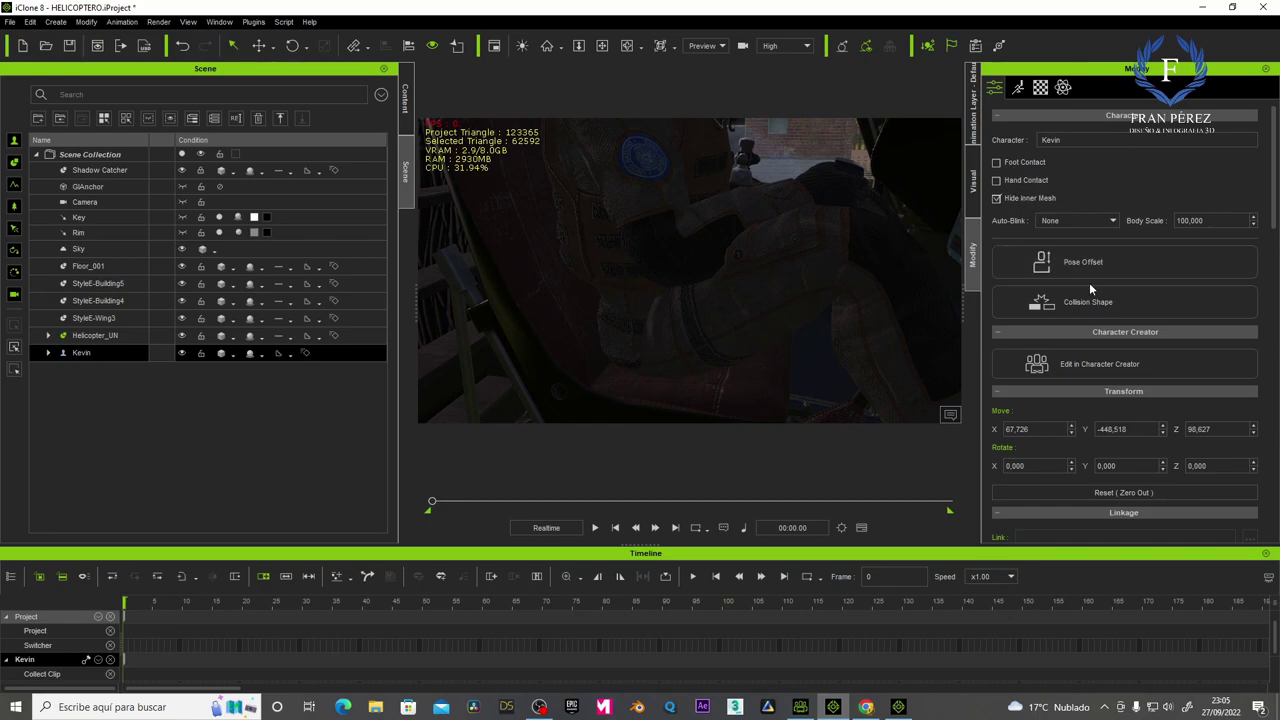
{"action": "scroll", "coordinate": [1089, 282], "scroll_direction": "down", "scroll_amount": 1}
{"action": "scroll", "coordinate": [1089, 282], "scroll_direction": "down", "scroll_amount": 2}
{"action": "scroll", "coordinate": [1089, 282], "scroll_direction": "down", "scroll_amount": 3}
{"action": "scroll", "coordinate": [1089, 282], "scroll_direction": "down", "scroll_amount": 1}
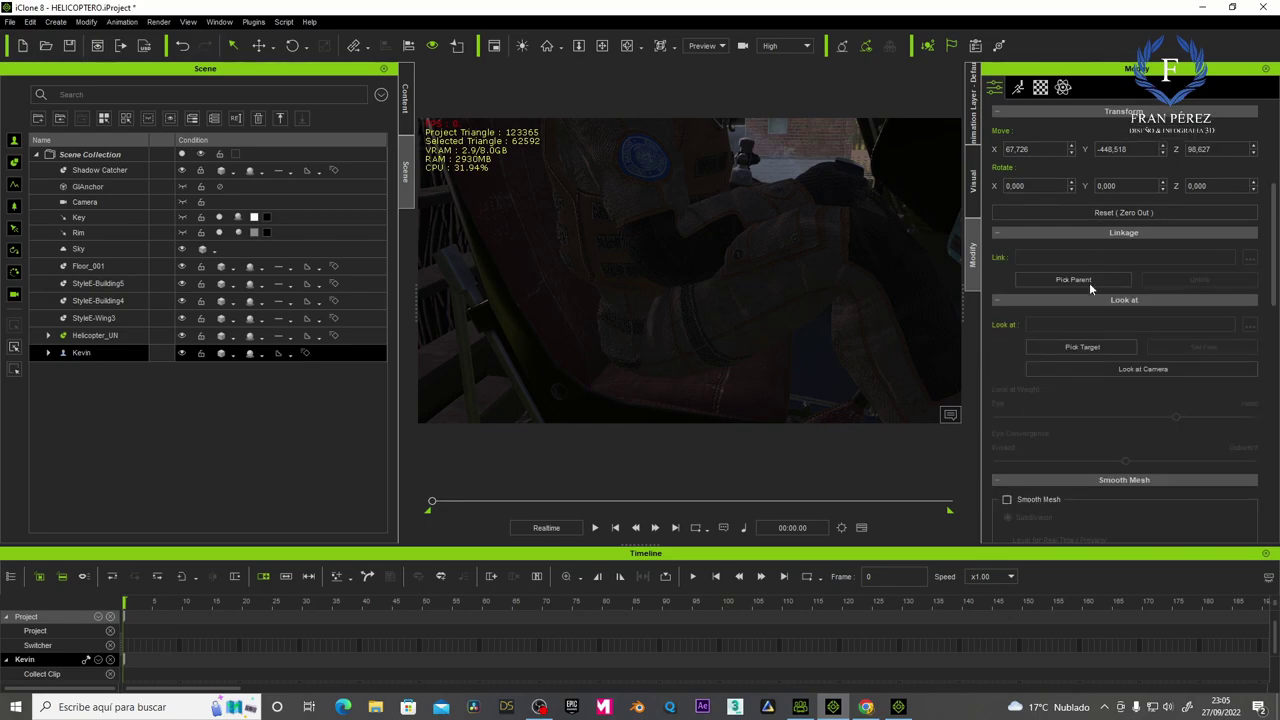
{"action": "scroll", "coordinate": [1089, 282], "scroll_direction": "down", "scroll_amount": 1}
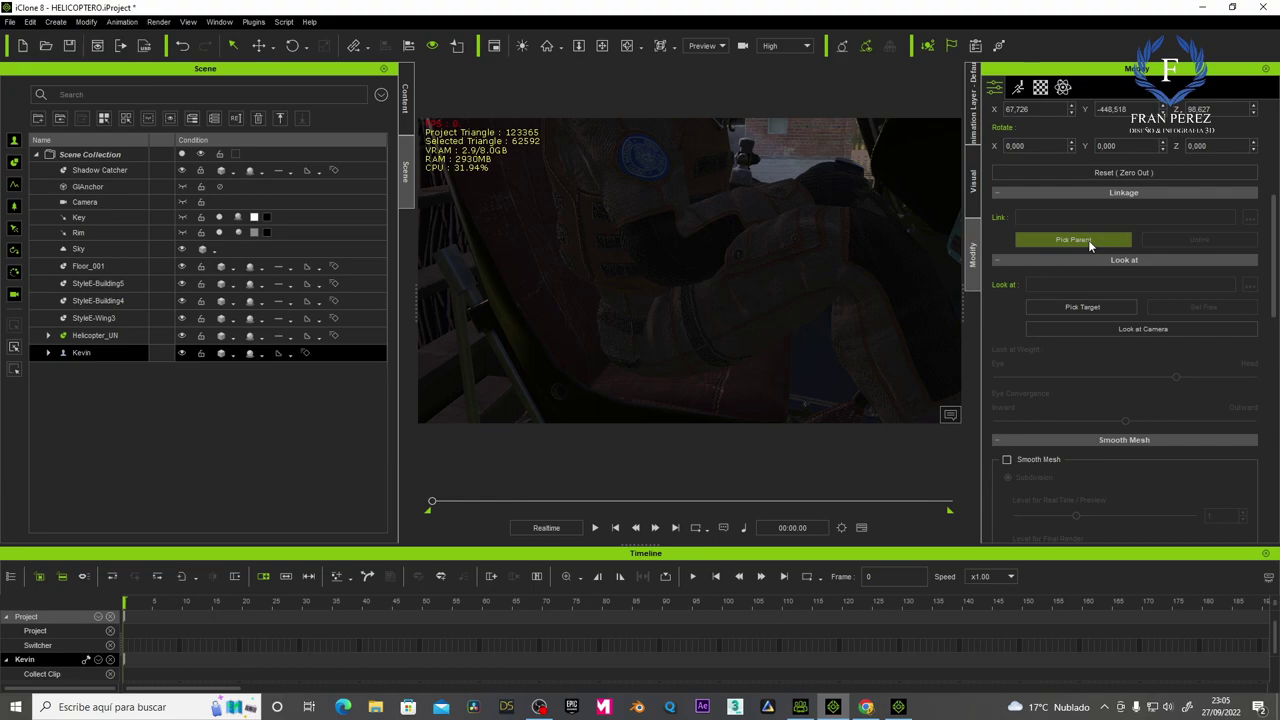
{"action": "left_click", "coordinate": [1088, 240]}
{"action": "left_click", "coordinate": [572, 367]}
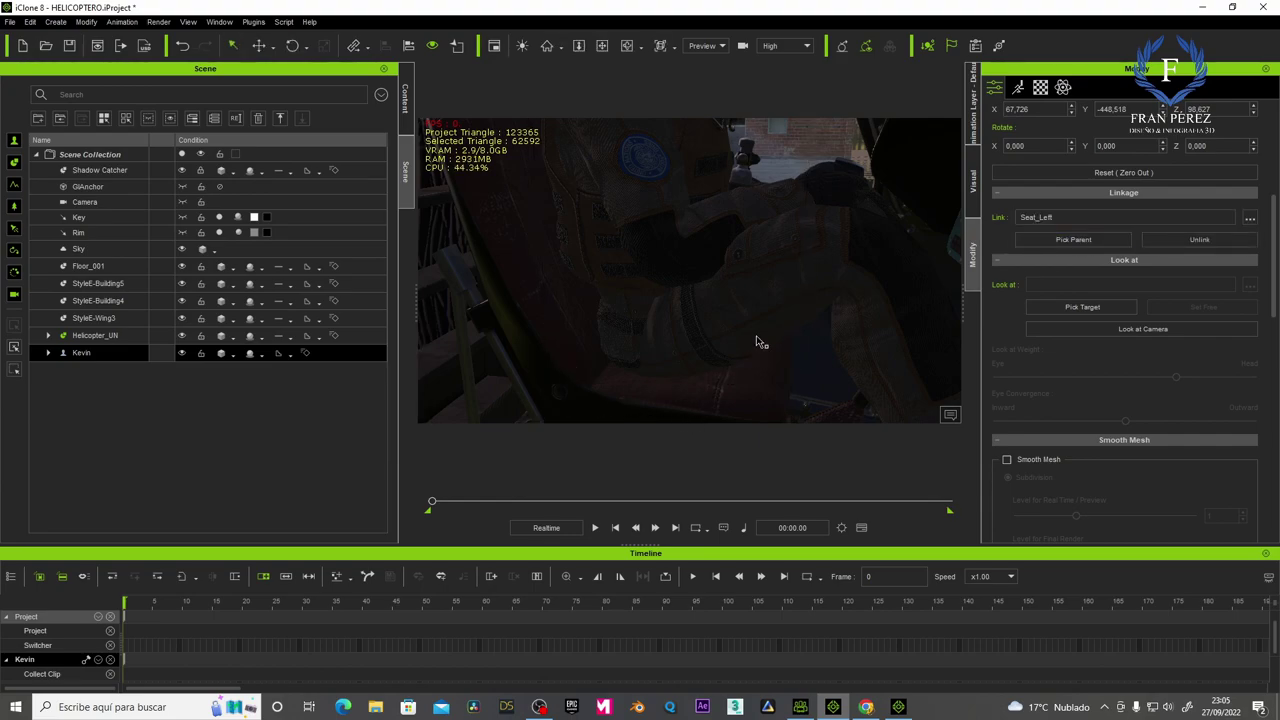
{"action": "scroll", "coordinate": [772, 291], "scroll_direction": "down", "scroll_amount": 3}
{"action": "scroll", "coordinate": [770, 288], "scroll_direction": "down", "scroll_amount": 3}
{"action": "scroll", "coordinate": [768, 284], "scroll_direction": "down", "scroll_amount": 3}
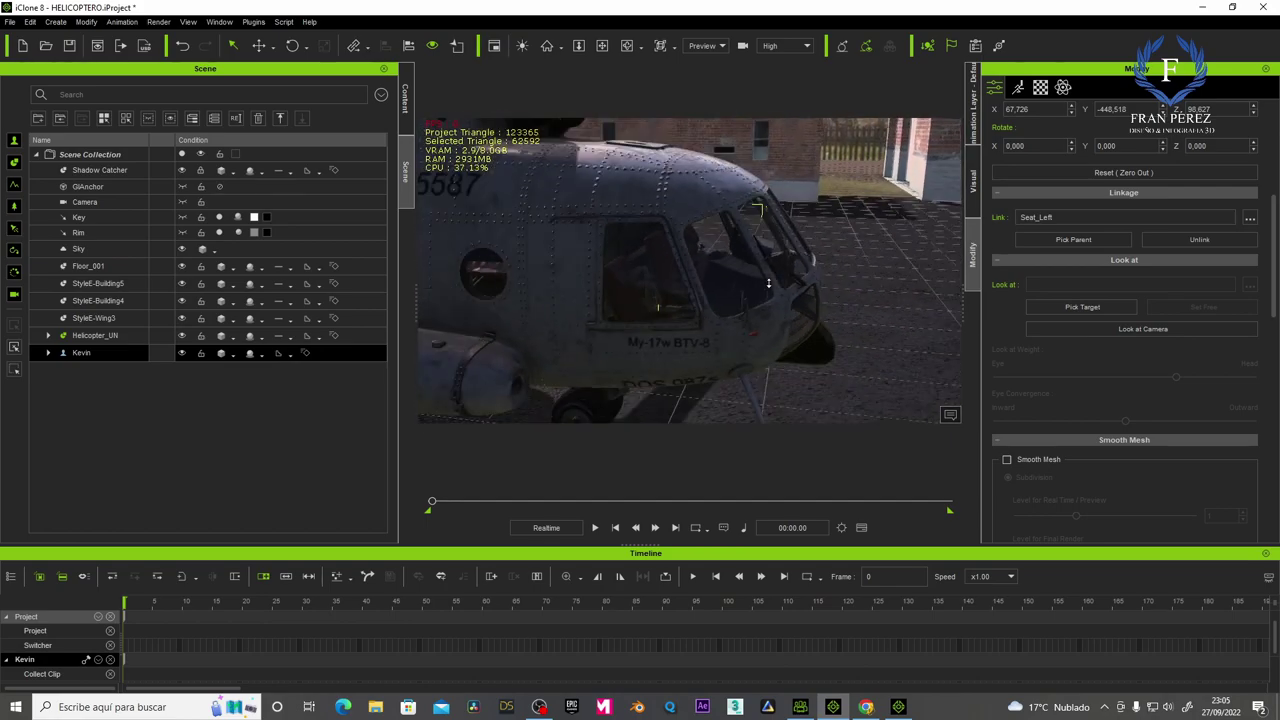
{"action": "left_click", "coordinate": [258, 45]}
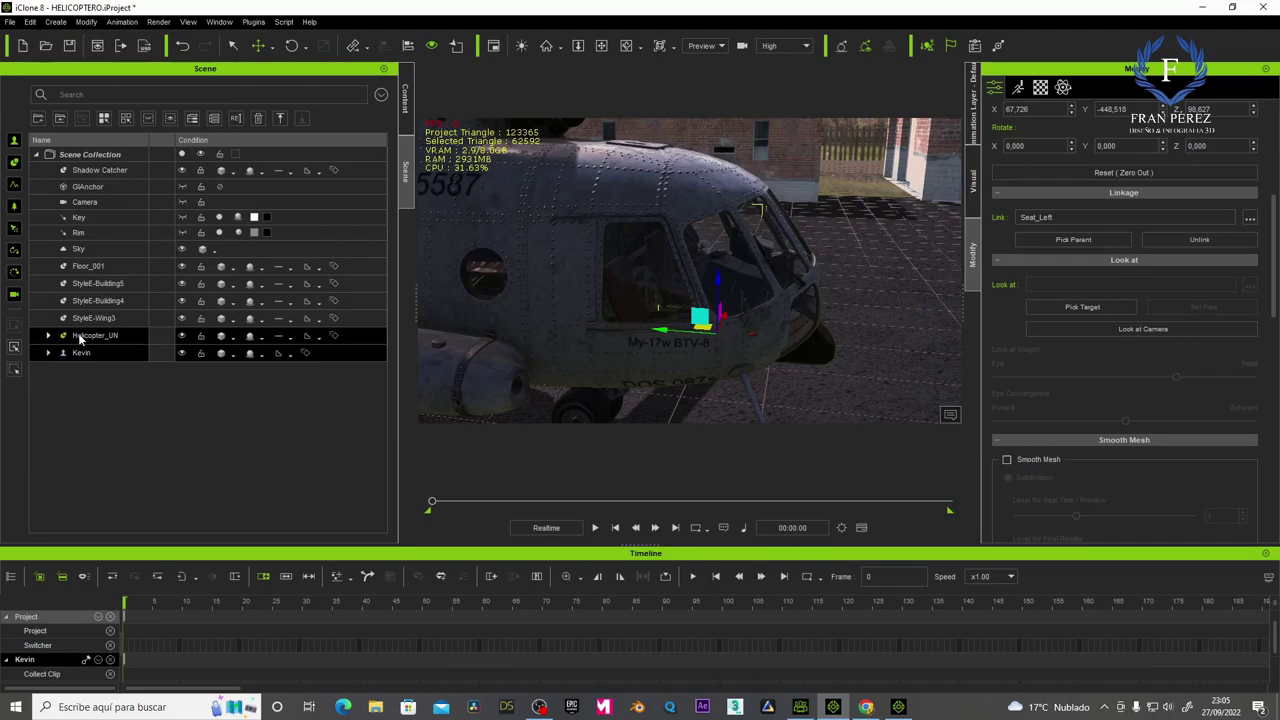
{"action": "left_click", "coordinate": [95, 335]}
{"action": "scroll", "coordinate": [670, 275], "scroll_direction": "down", "scroll_amount": 3}
{"action": "right_click_drag", "start_coordinate": [670, 275], "coordinate": [584, 307]}
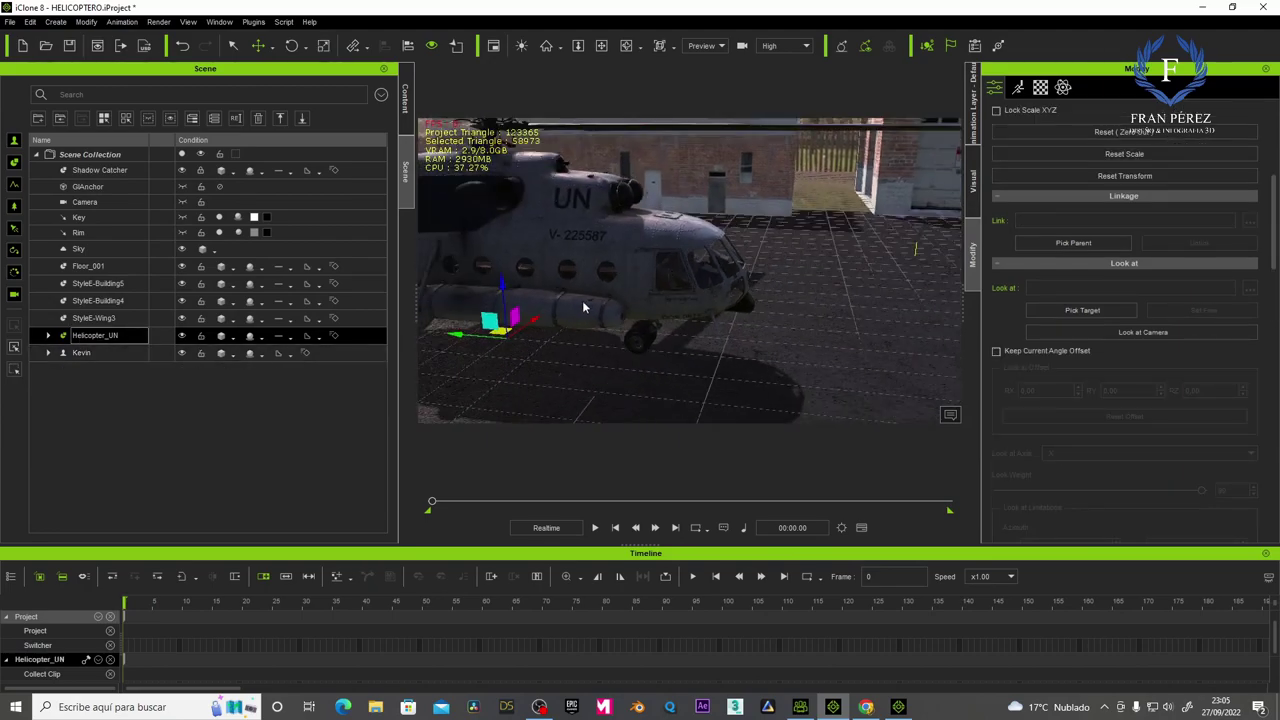
{"action": "left_click_drag", "start_coordinate": [504, 284], "coordinate": [502, 237]}
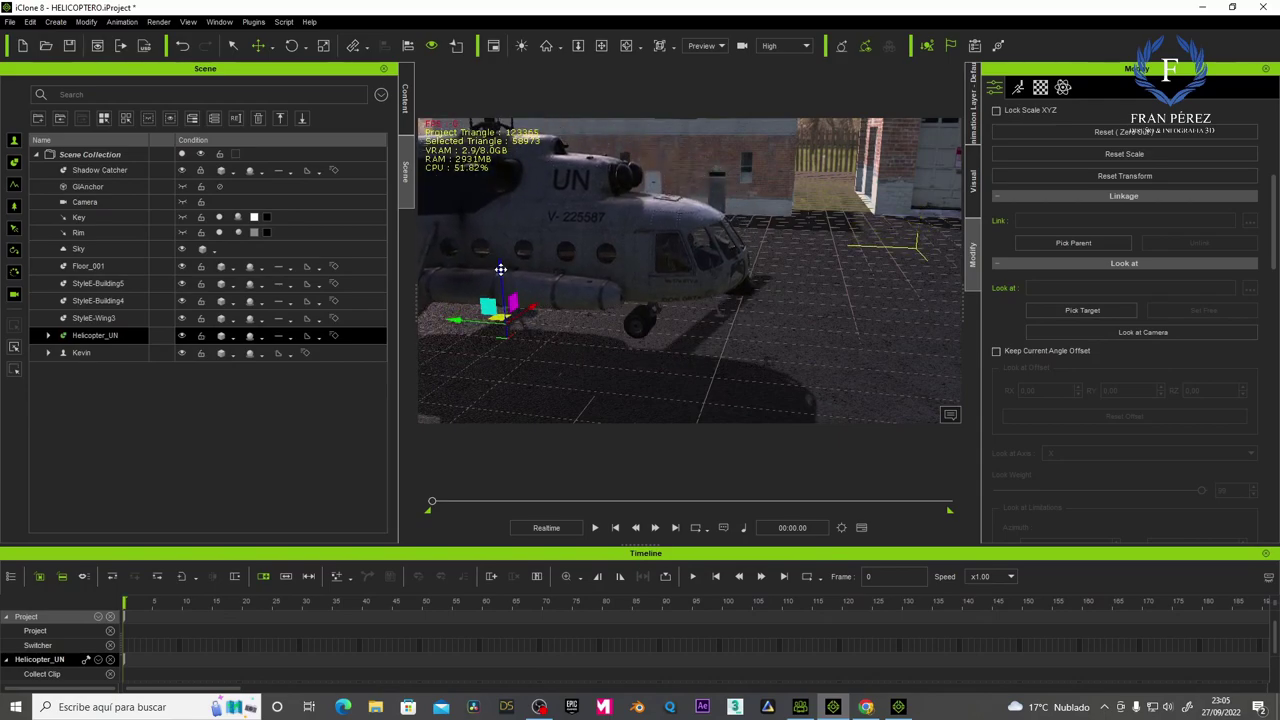
{"action": "mouse_move", "coordinate": [502, 237]}
{"action": "left_mouse_down"}
{"action": "mouse_move", "coordinate": [502, 198]}
{"action": "mouse_move", "coordinate": [507, 270]}
{"action": "left_mouse_up"}
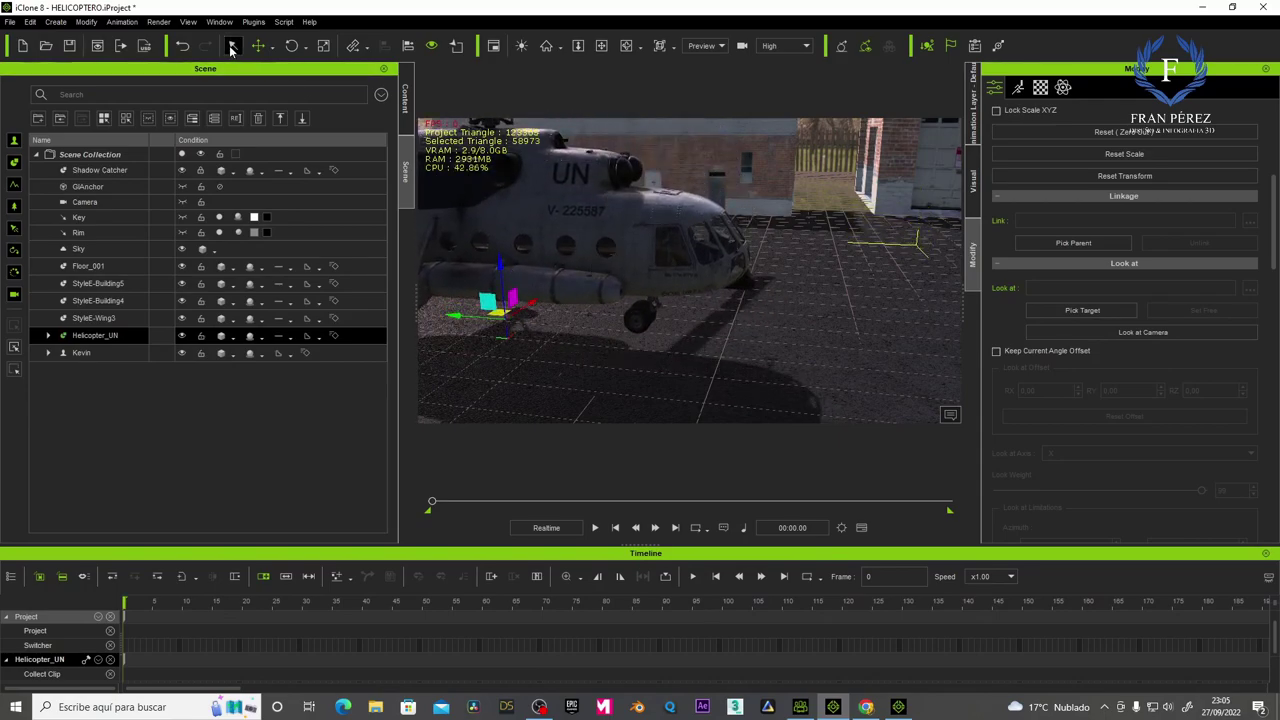
{"action": "left_click", "coordinate": [181, 46]}
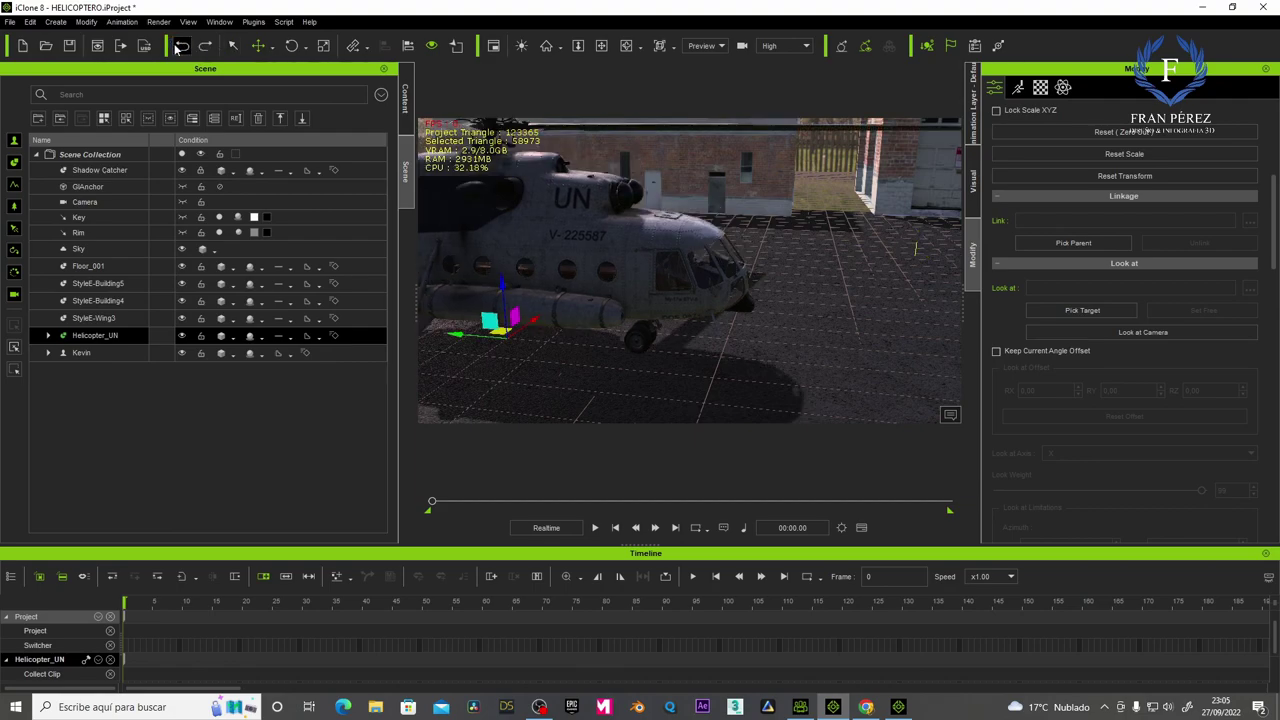
{"action": "left_click", "coordinate": [601, 46]}
{"action": "mouse_move", "coordinate": [583, 266]}
{"action": "left_mouse_down"}
{"action": "mouse_move", "coordinate": [523, 293]}
{"action": "mouse_move", "coordinate": [649, 251]}
{"action": "mouse_move", "coordinate": [500, 263]}
{"action": "mouse_move", "coordinate": [609, 251]}
{"action": "mouse_move", "coordinate": [503, 251]}
{"action": "mouse_move", "coordinate": [600, 248]}
{"action": "mouse_move", "coordinate": [553, 241]}
{"action": "mouse_move", "coordinate": [630, 223]}
{"action": "mouse_move", "coordinate": [604, 264]}
{"action": "mouse_move", "coordinate": [641, 253]}
{"action": "mouse_move", "coordinate": [633, 285]}
{"action": "mouse_move", "coordinate": [615, 278]}
{"action": "mouse_move", "coordinate": [636, 278]}
{"action": "left_mouse_up"}
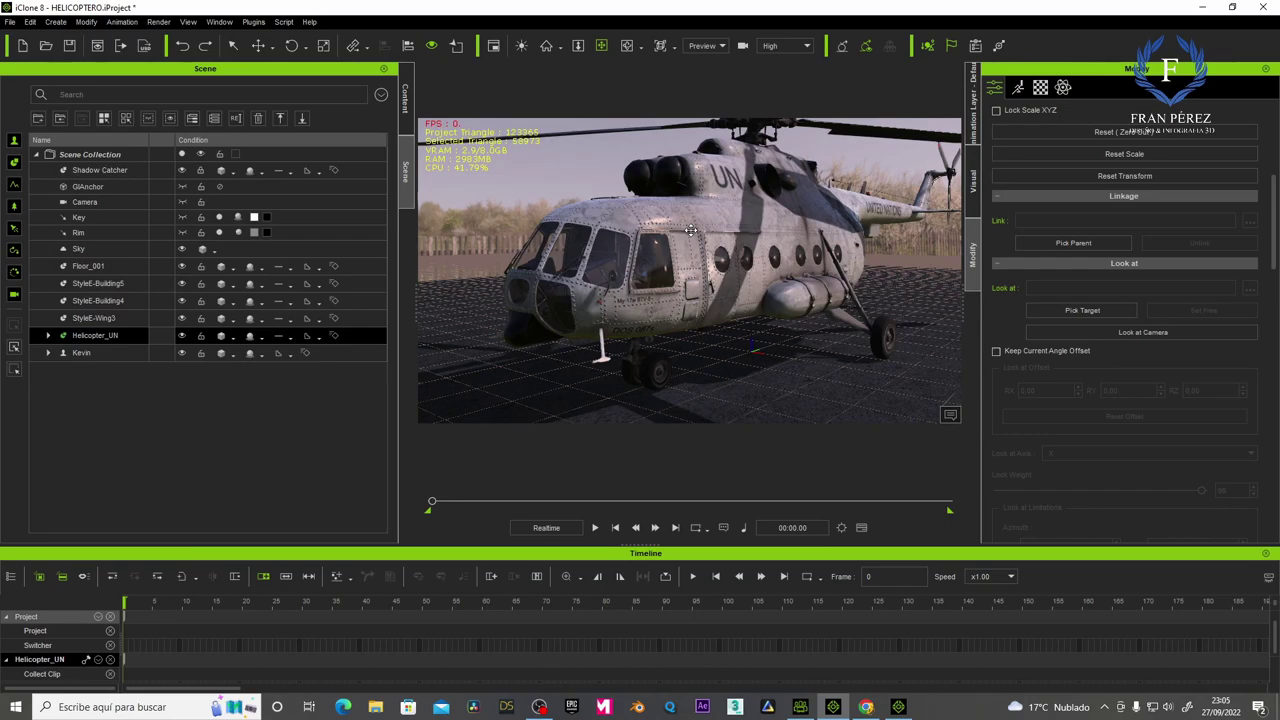
Apply the helicopter's Activate Wipers script twice and stop playback.
{"action": "right_click", "coordinate": [690, 230]}
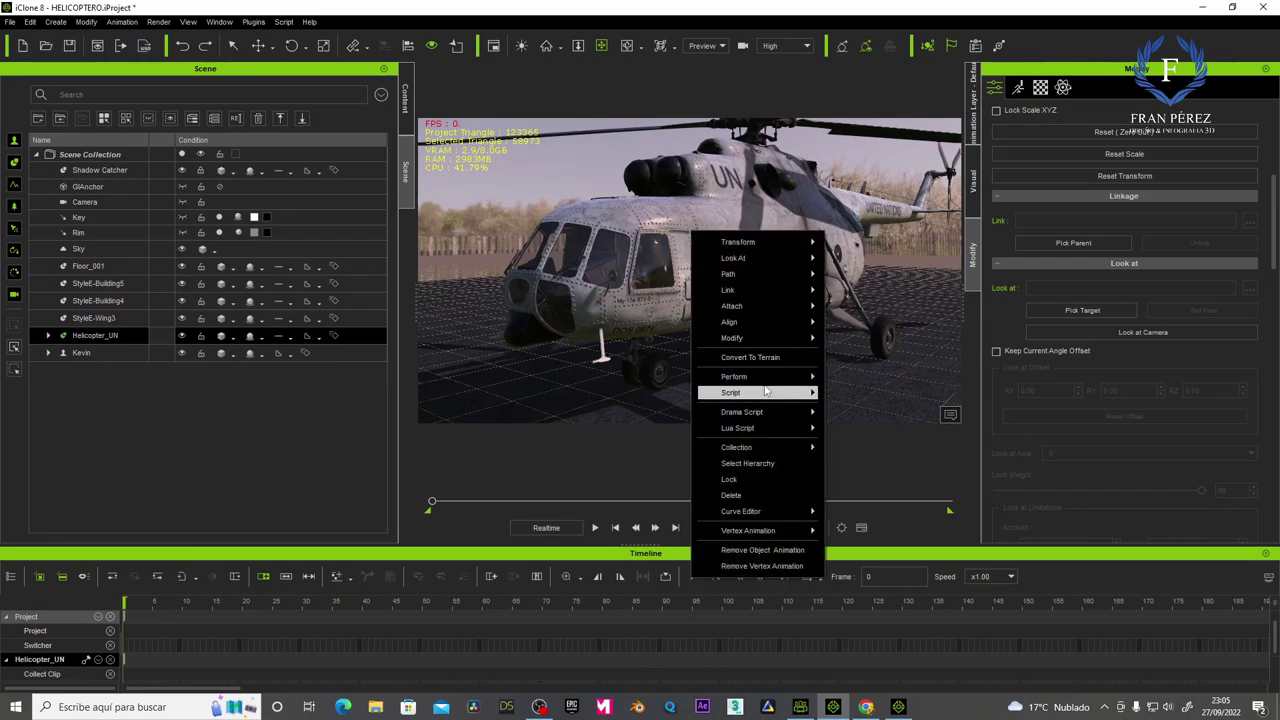
{"action": "mouse_move", "coordinate": [731, 392]}
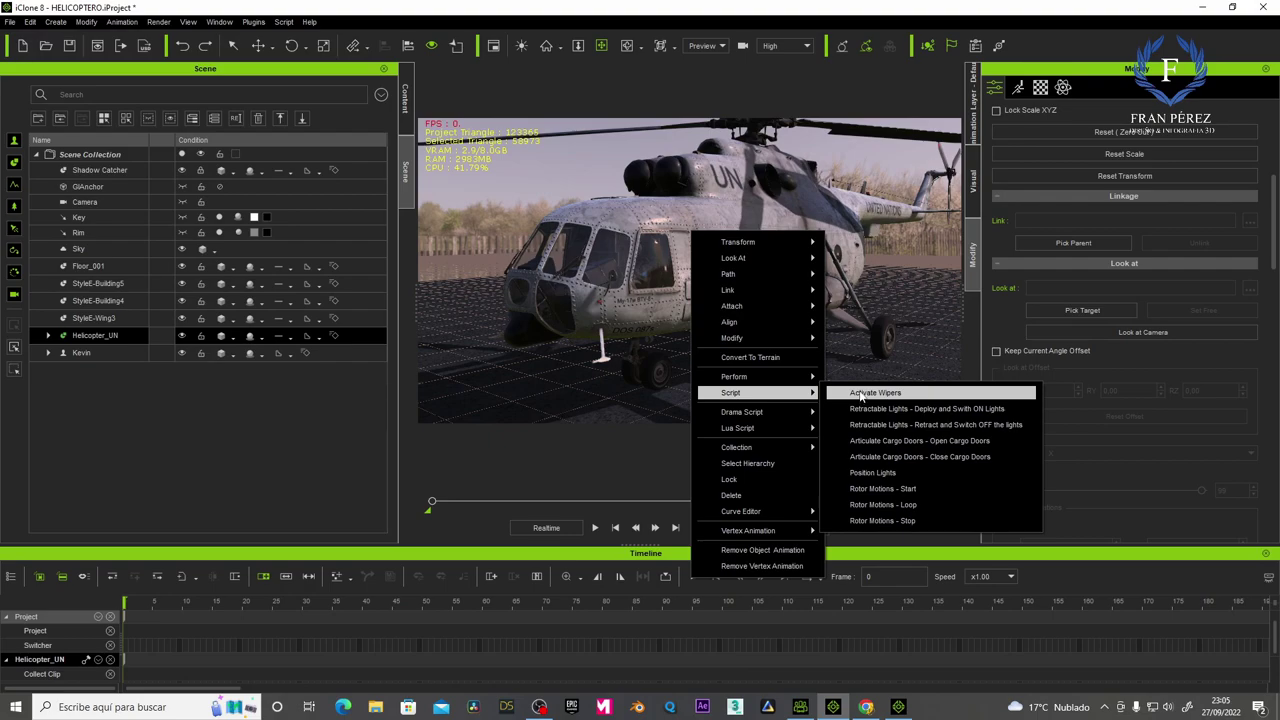
{"action": "left_click", "coordinate": [860, 393]}
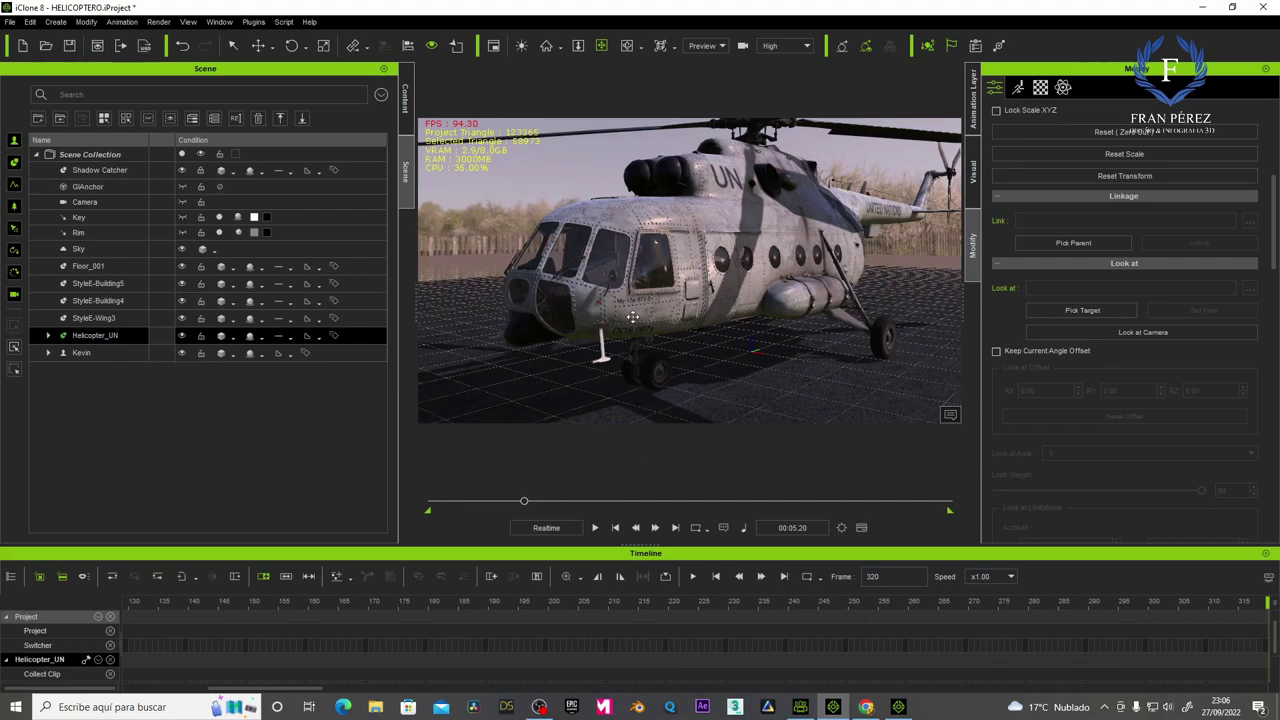
{"action": "right_click", "coordinate": [619, 259]}
{"action": "mouse_move", "coordinate": [690, 422]}
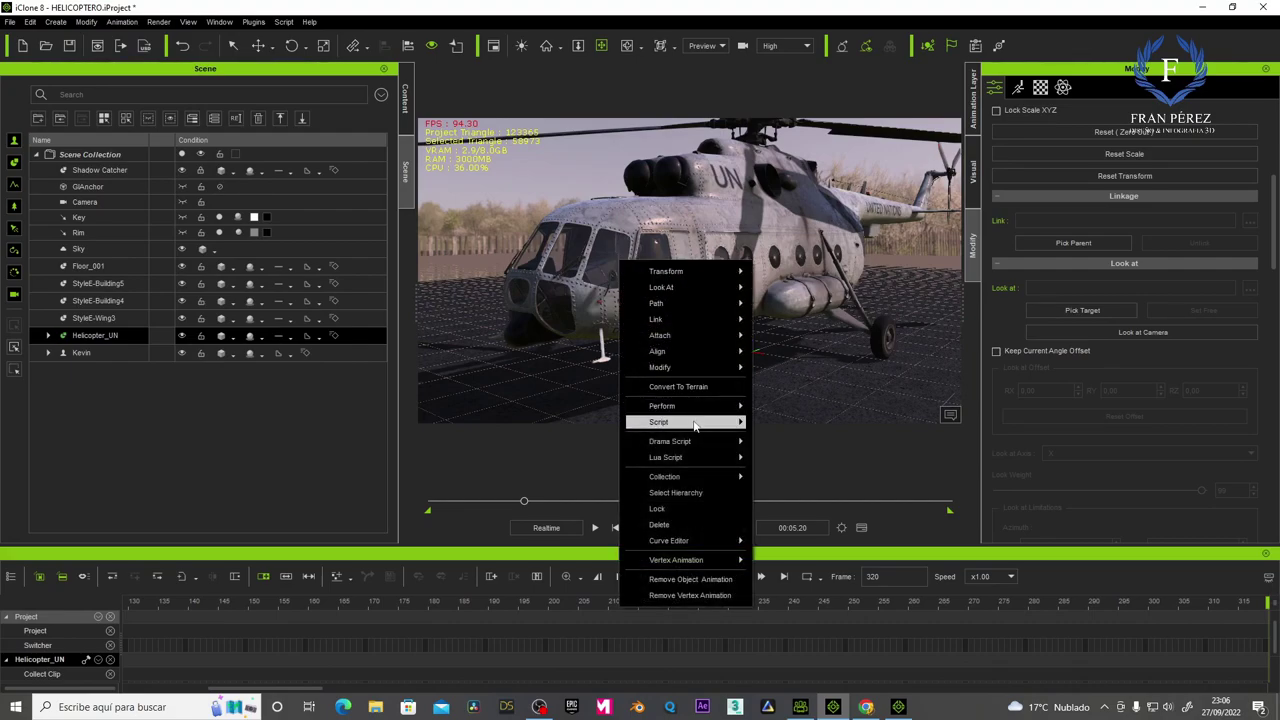
{"action": "left_click", "coordinate": [793, 422]}
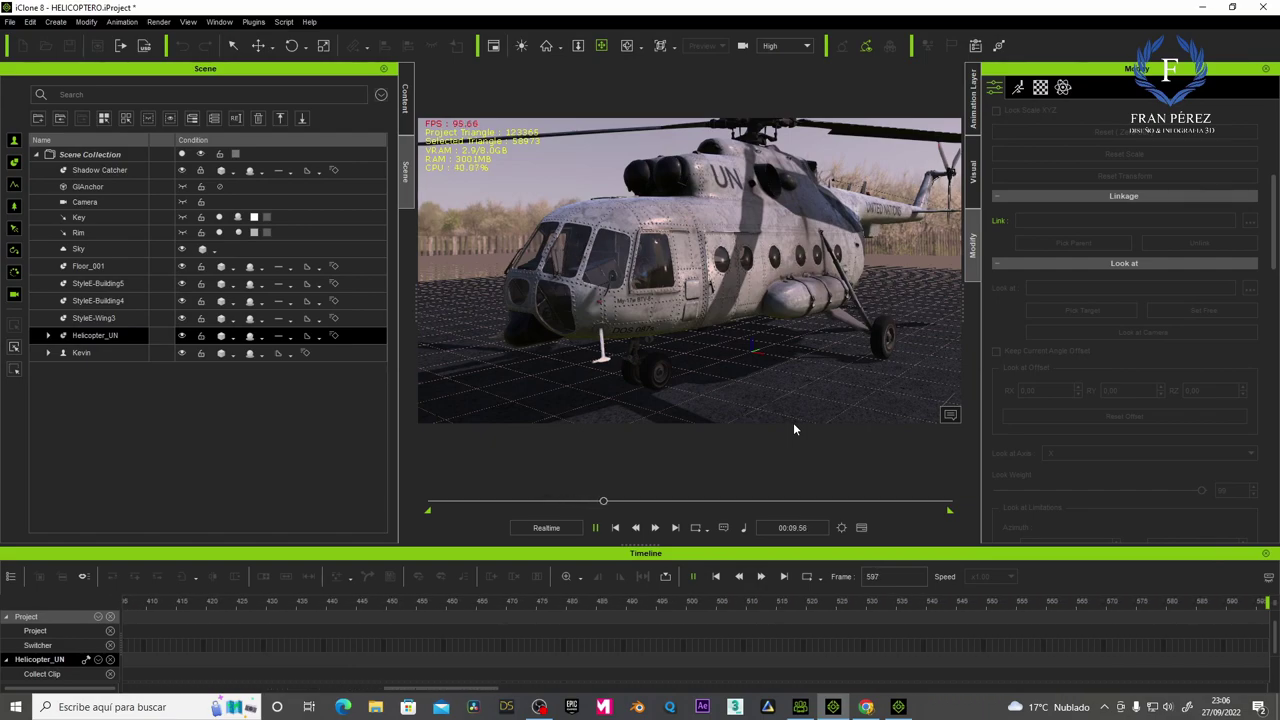
{"action": "key", "text": "space"}
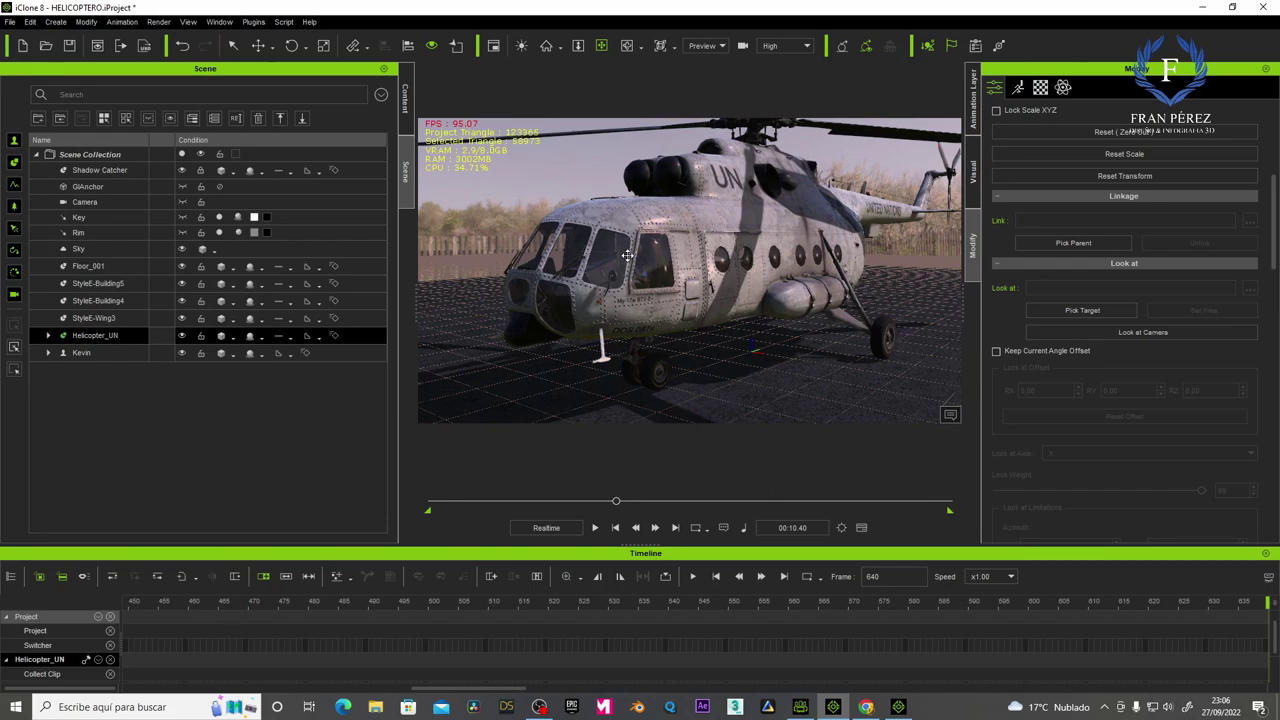
Reapply Activate Wipers, stop playback, and rewind the timeline to the first frame.
{"action": "right_click", "coordinate": [628, 256]}
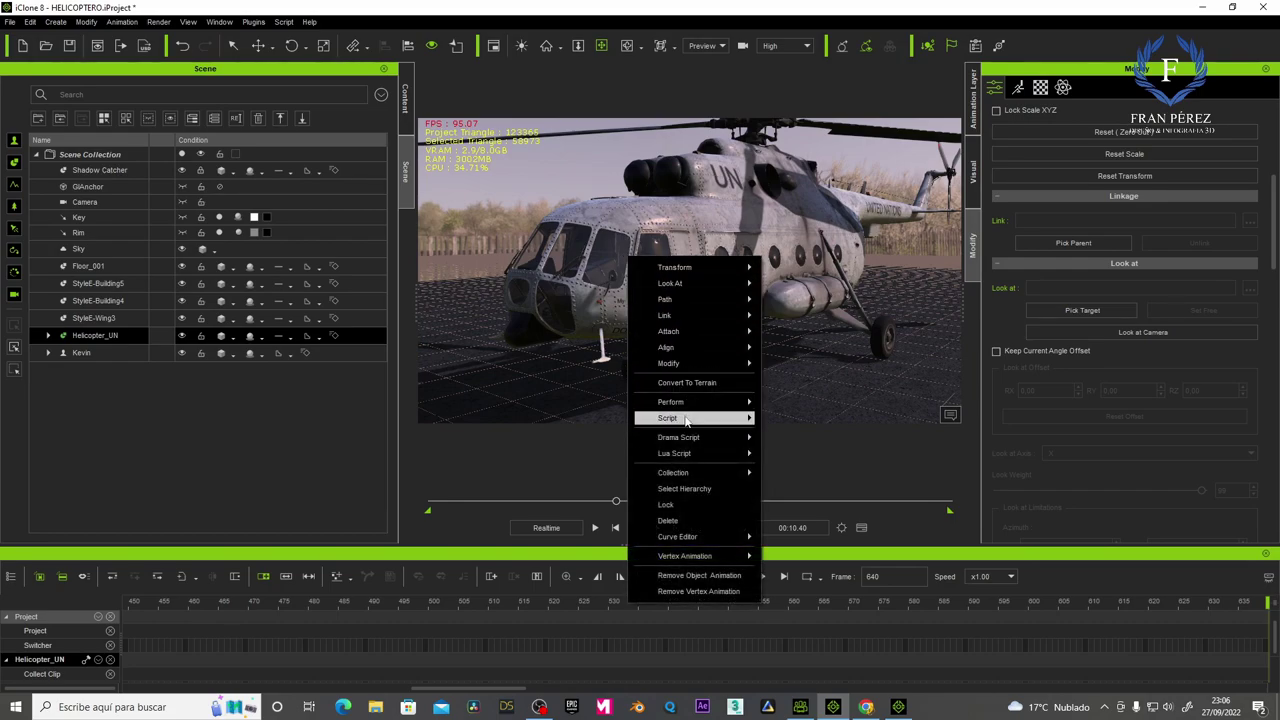
{"action": "mouse_move", "coordinate": [667, 418]}
{"action": "left_click", "coordinate": [827, 420]}
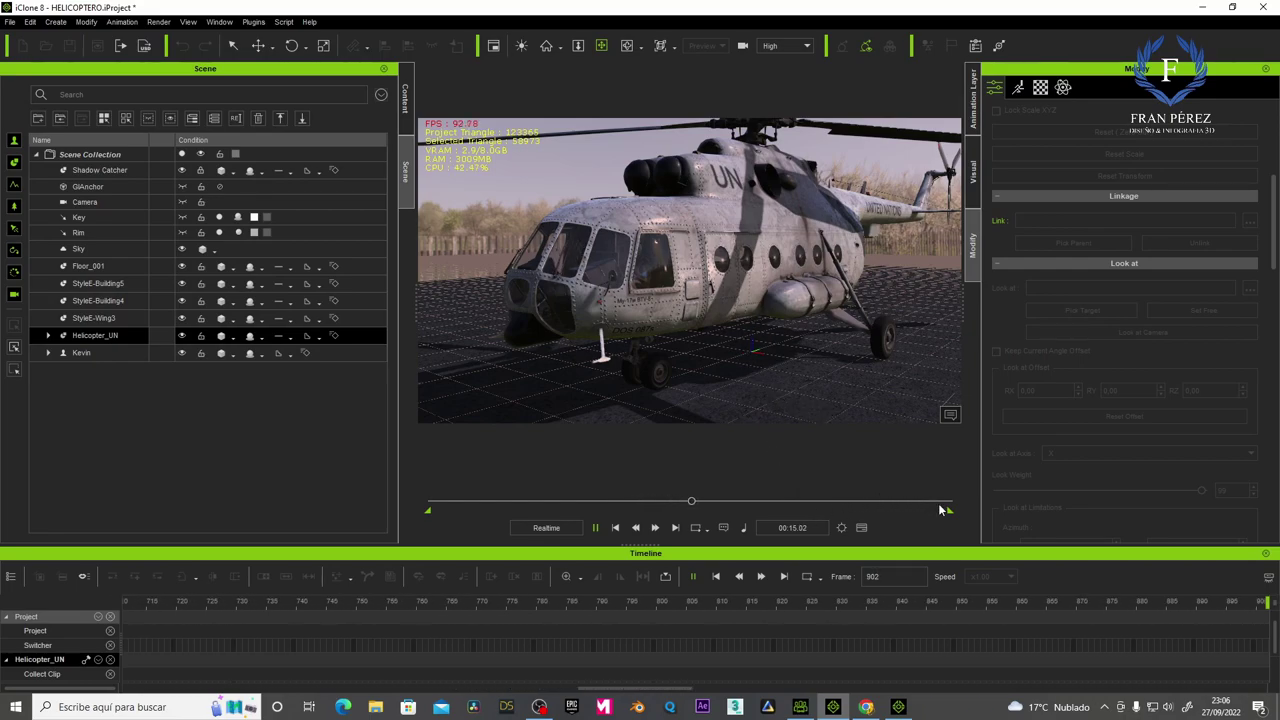
{"action": "key", "text": "space"}
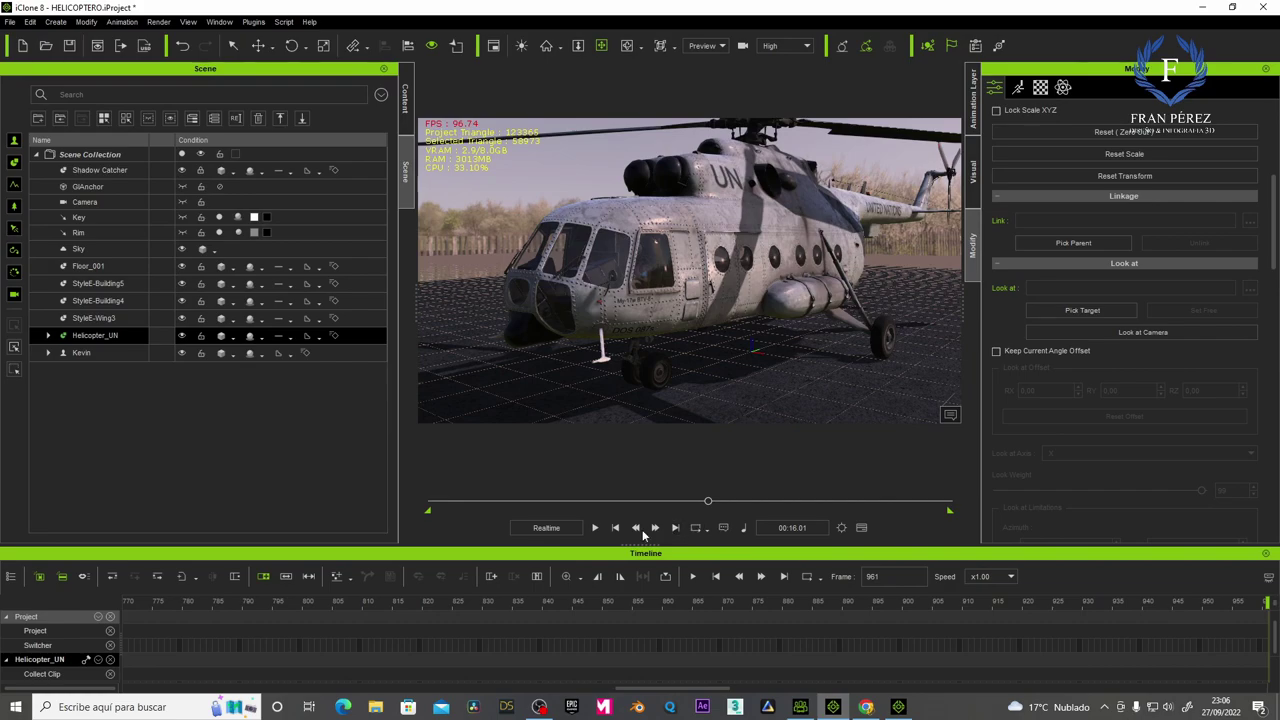
{"action": "left_click", "coordinate": [615, 528]}
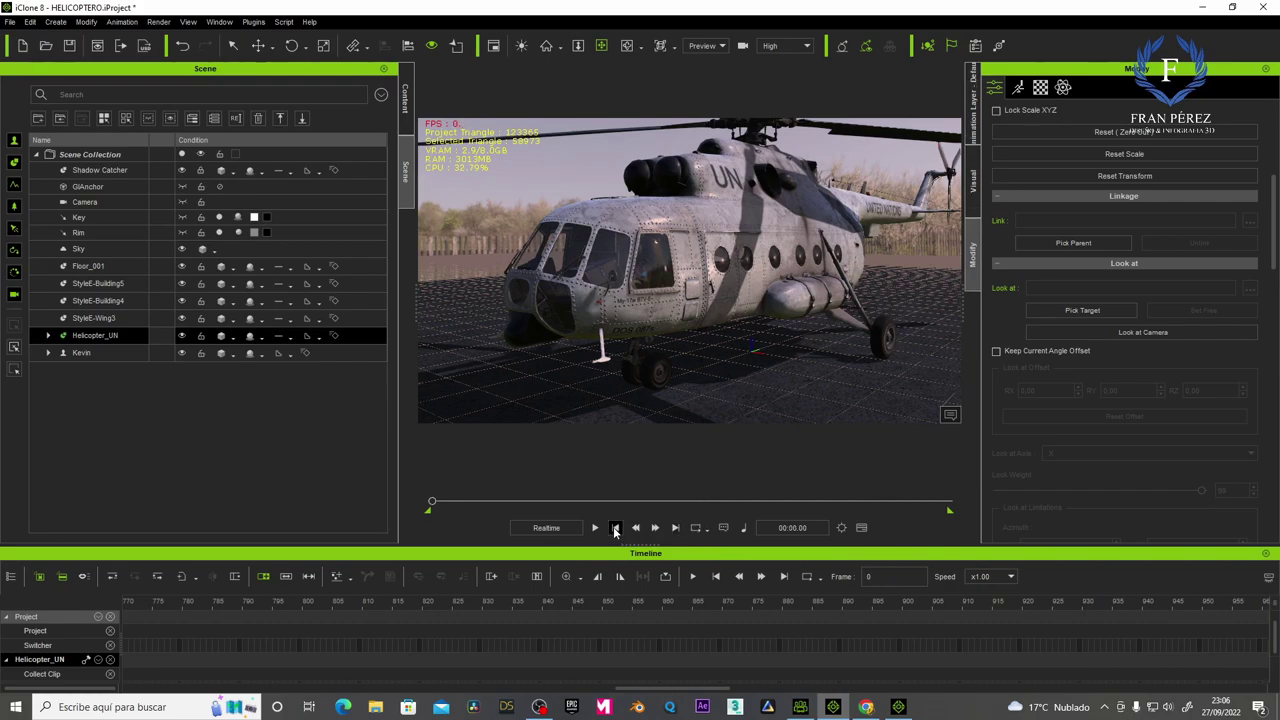
Apply the Retractable Lights - Deploy and Switch ON Lights script, preview it, and orbit around.
{"action": "right_click", "coordinate": [698, 258]}
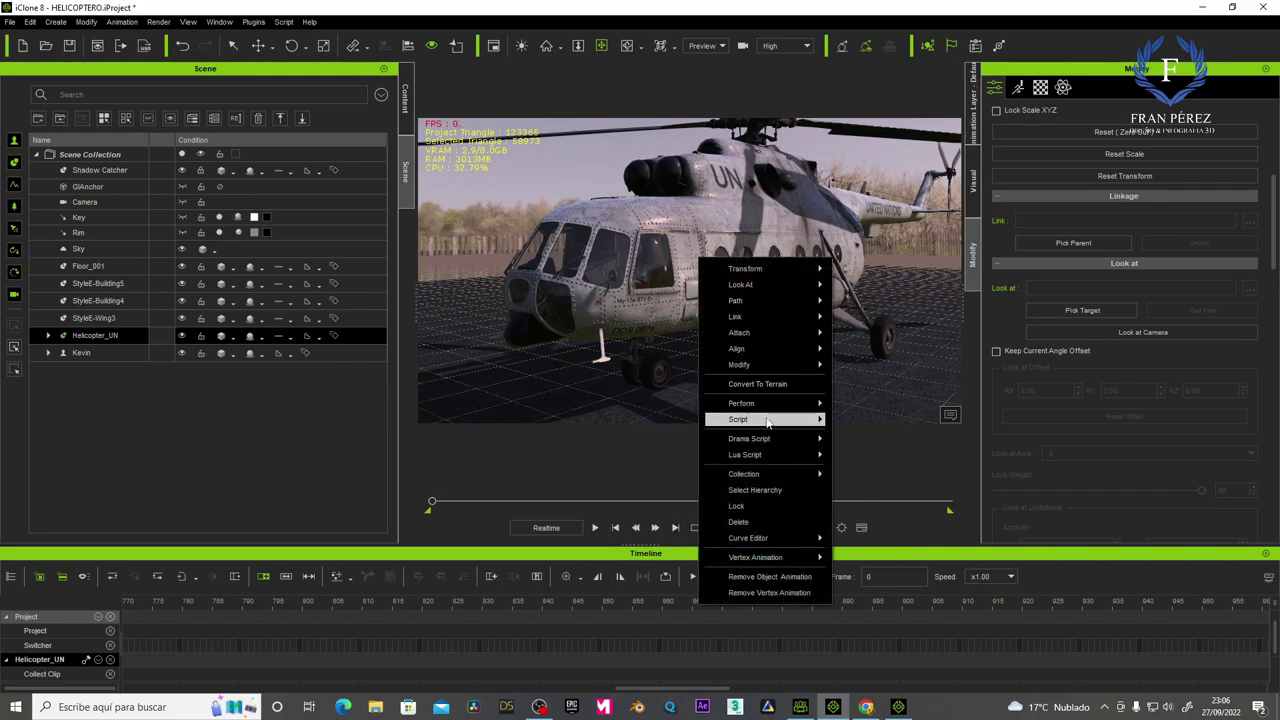
{"action": "mouse_move", "coordinate": [738, 419]}
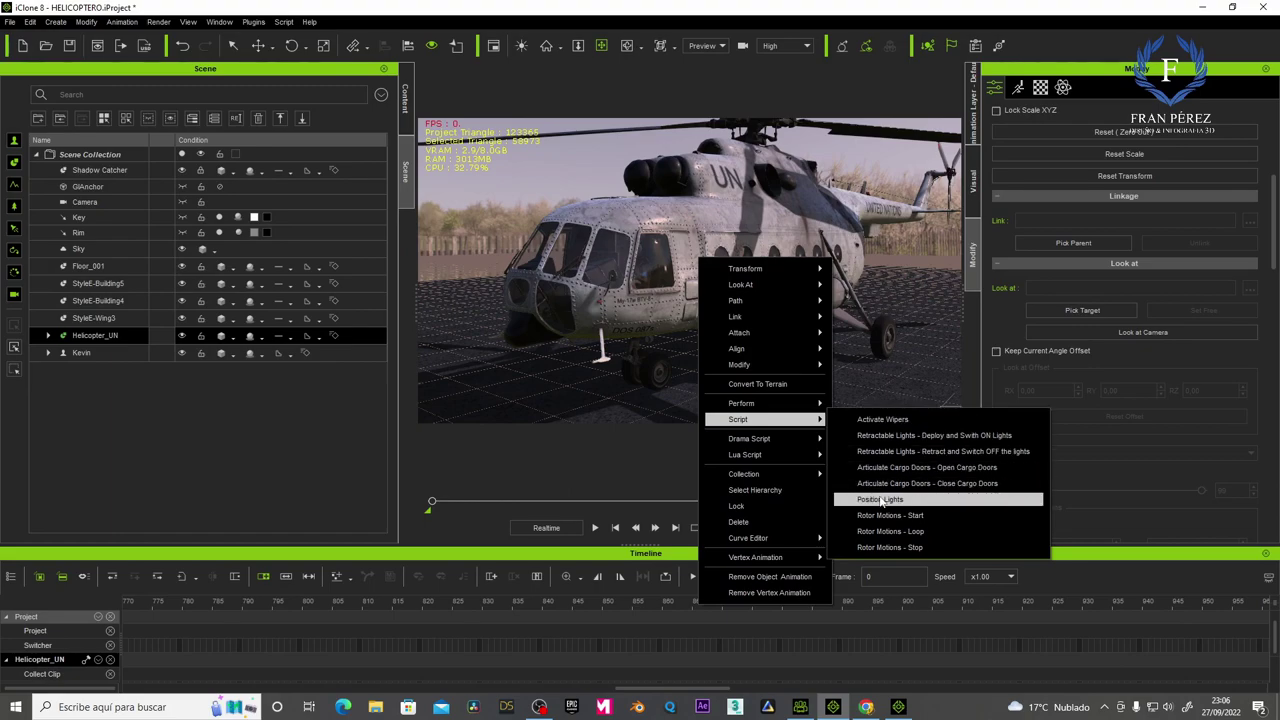
{"action": "left_click", "coordinate": [884, 437]}
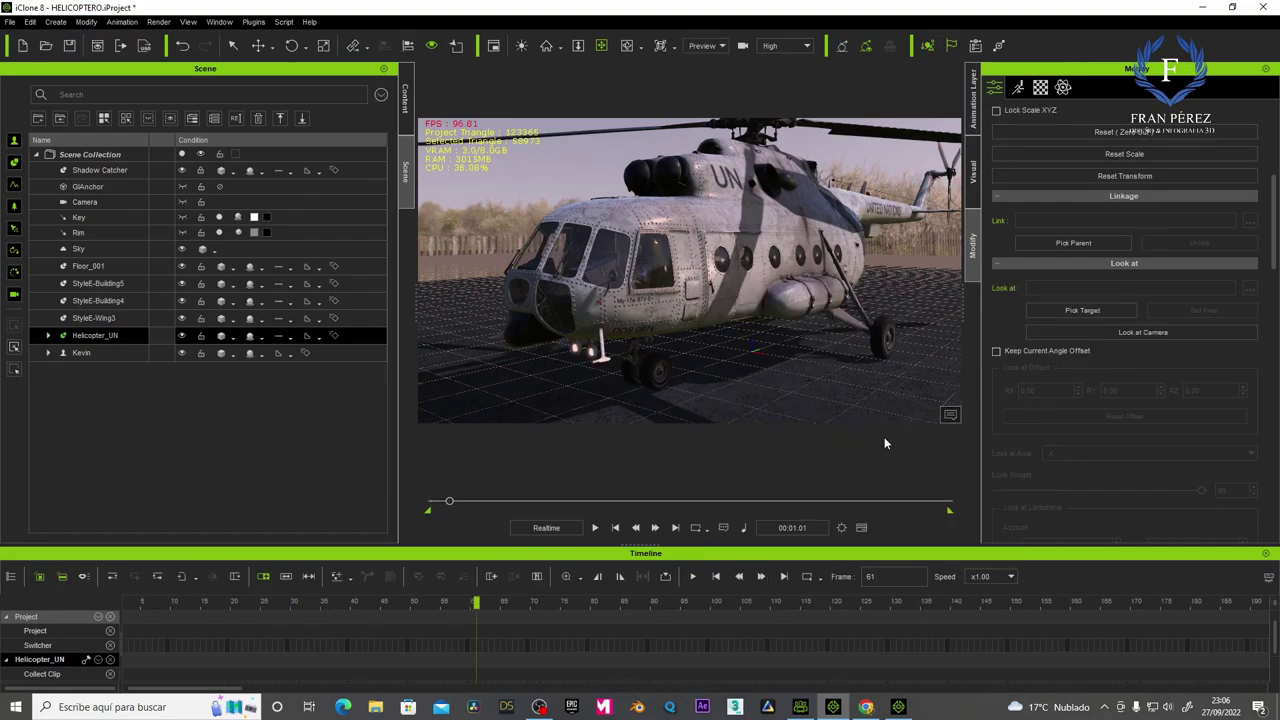
{"action": "left_click", "coordinate": [595, 527]}
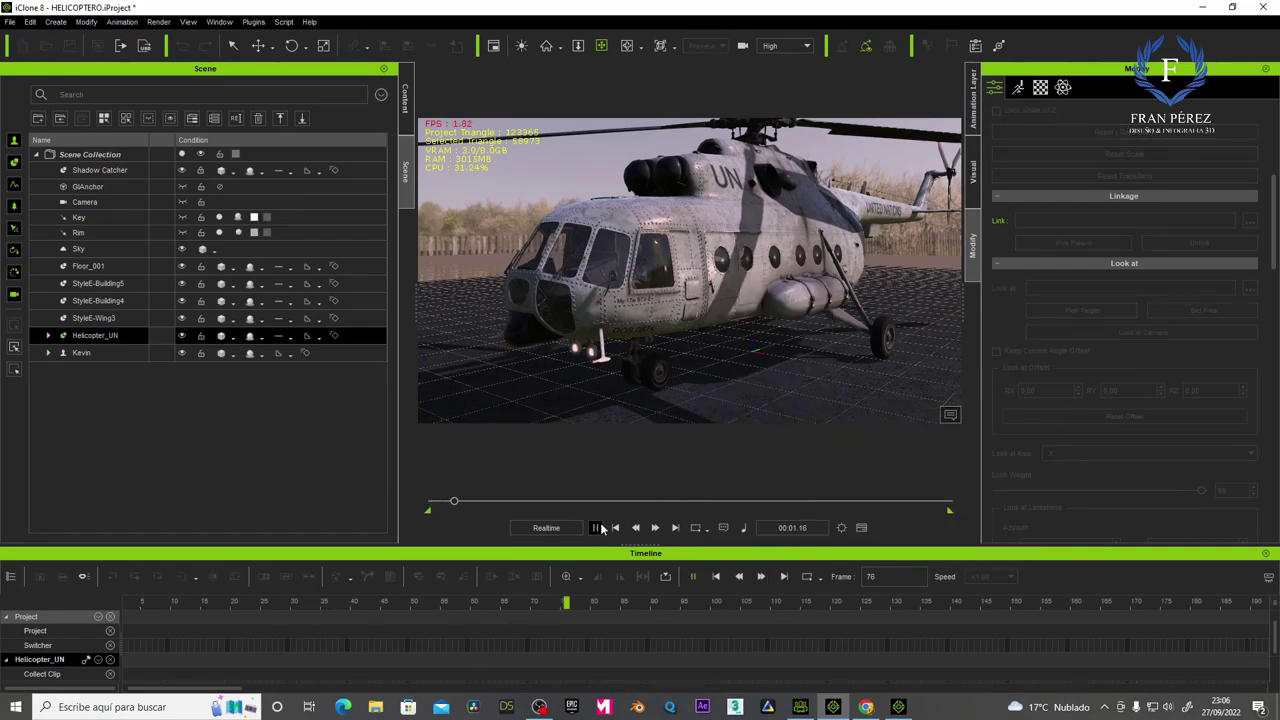
{"action": "left_click", "coordinate": [615, 528]}
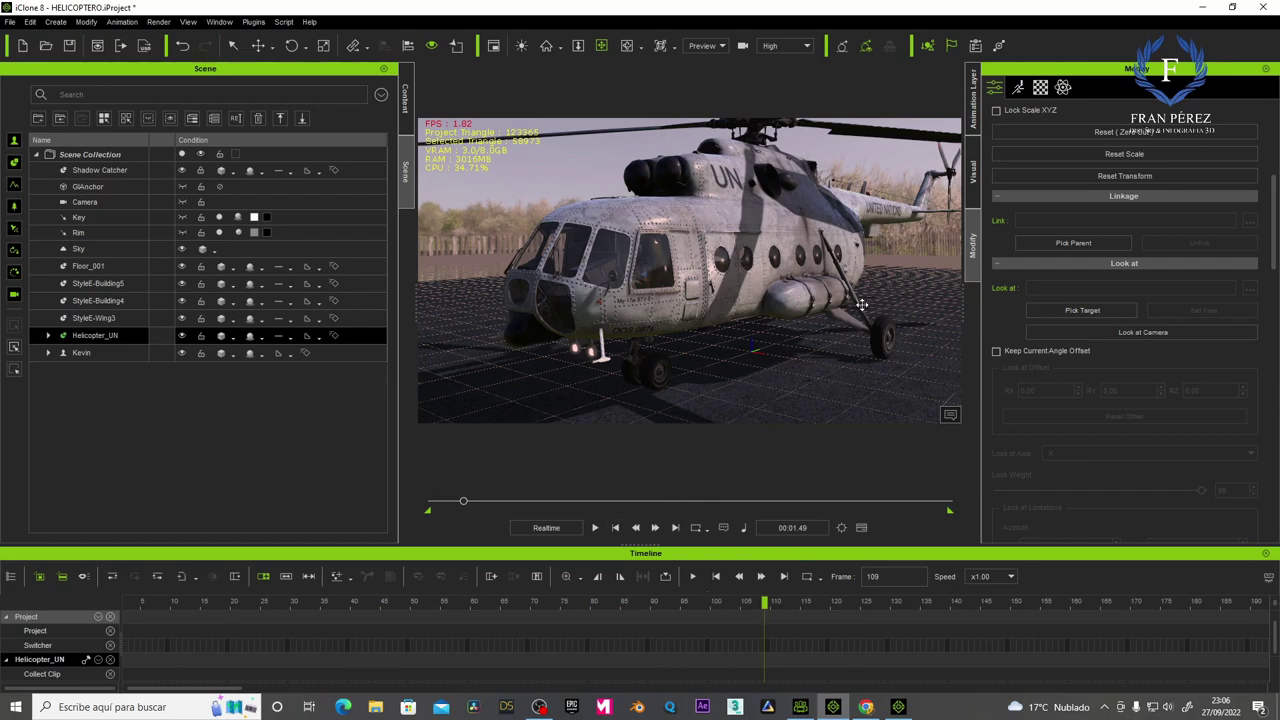
{"action": "right_click_drag", "start_coordinate": [861, 304], "coordinate": [540, 312]}
{"action": "mouse_move", "coordinate": [745, 296]}
{"action": "right_mouse_down"}
{"action": "mouse_move", "coordinate": [766, 309]}
{"action": "mouse_move", "coordinate": [680, 309]}
{"action": "mouse_move", "coordinate": [658, 296]}
{"action": "mouse_move", "coordinate": [725, 269]}
{"action": "right_mouse_up"}
Apply the Open Cargo Doors script and replay it viewed from the helicopter's rear.
{"action": "right_click", "coordinate": [725, 269]}
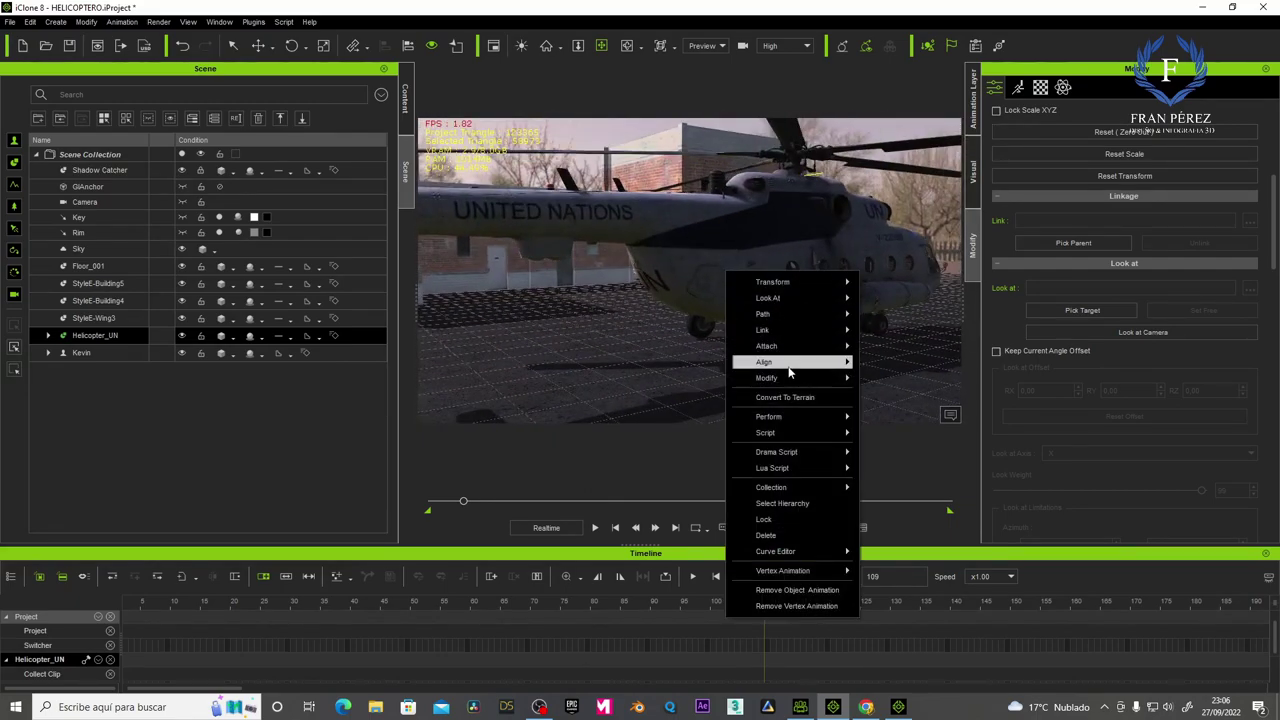
{"action": "mouse_move", "coordinate": [790, 432]}
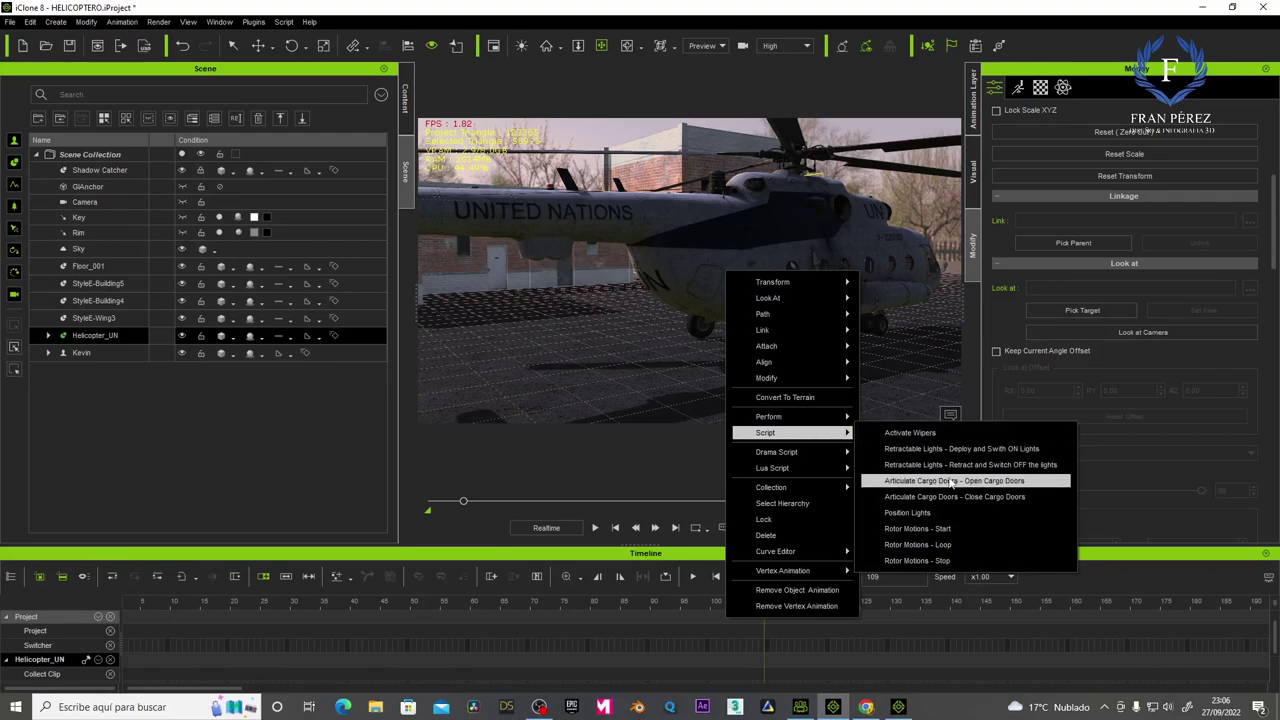
{"action": "left_click", "coordinate": [951, 484]}
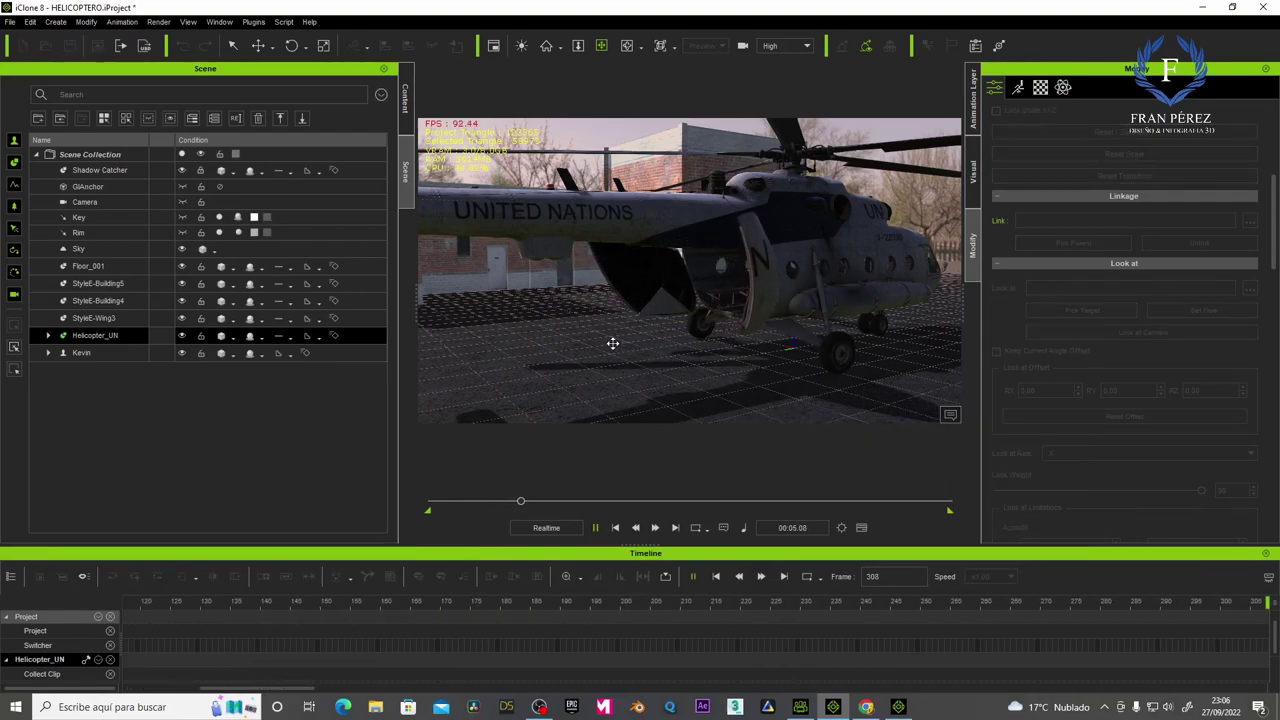
{"action": "key", "text": "space"}
{"action": "right_click_drag", "start_coordinate": [612, 343], "coordinate": [771, 315]}
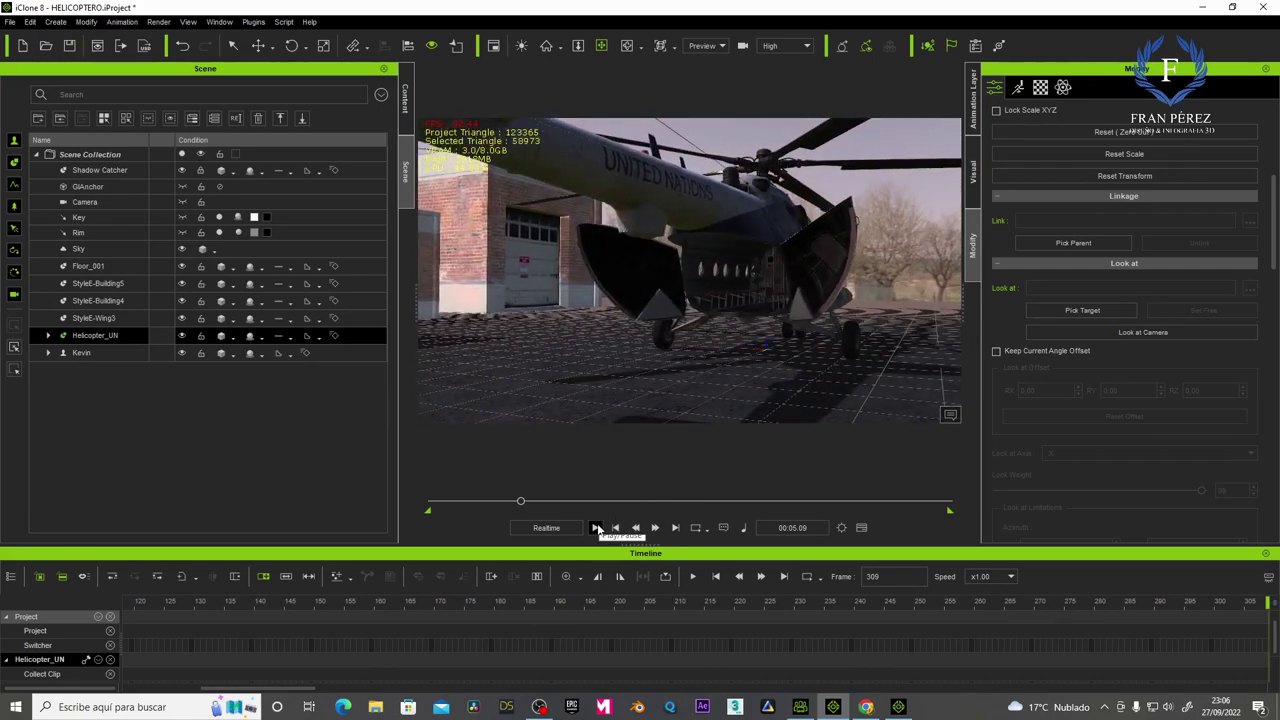
{"action": "left_click", "coordinate": [597, 528]}
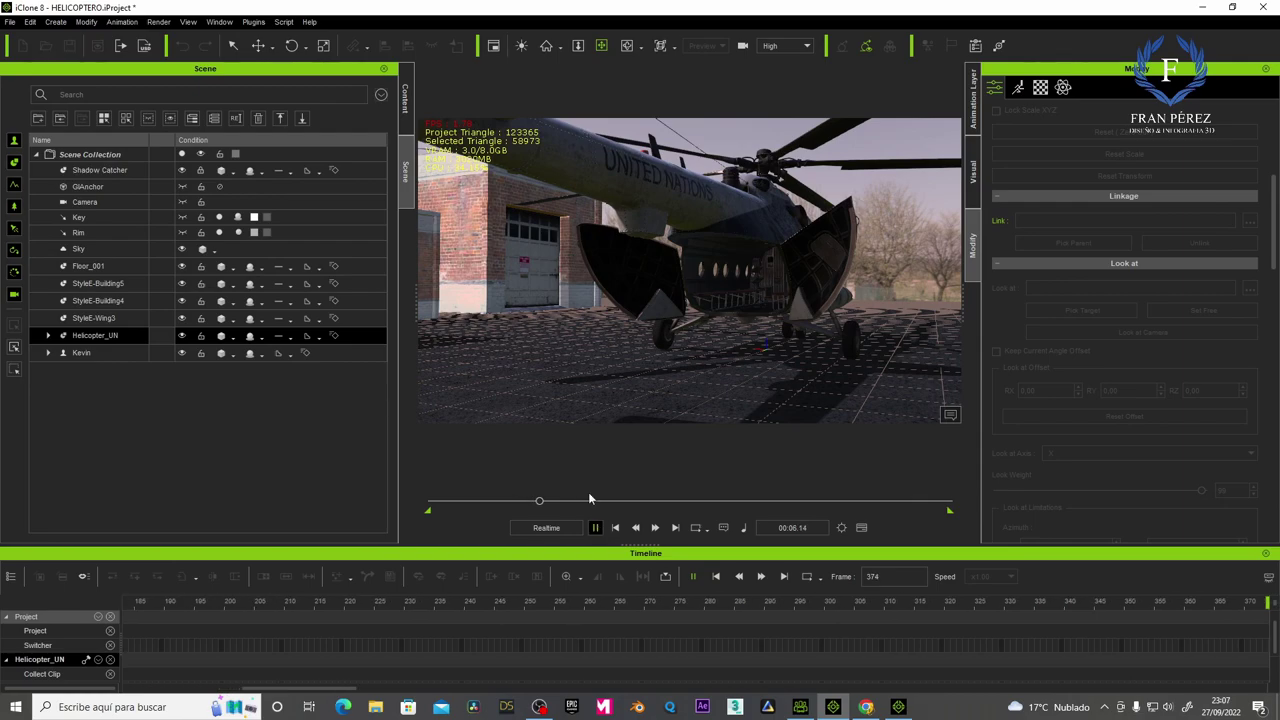
Browse the helicopter pack's template props in the Content library and rewind the timeline.
{"action": "left_click", "coordinate": [405, 100]}
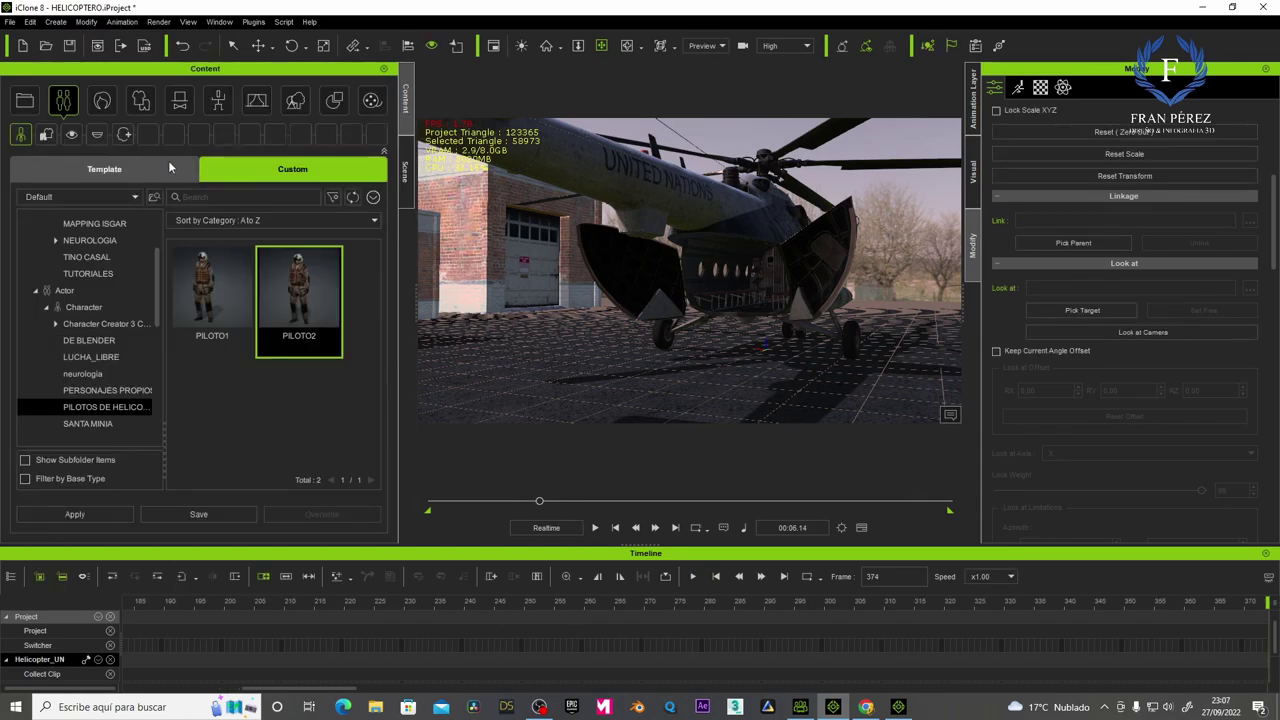
{"action": "left_click", "coordinate": [152, 169]}
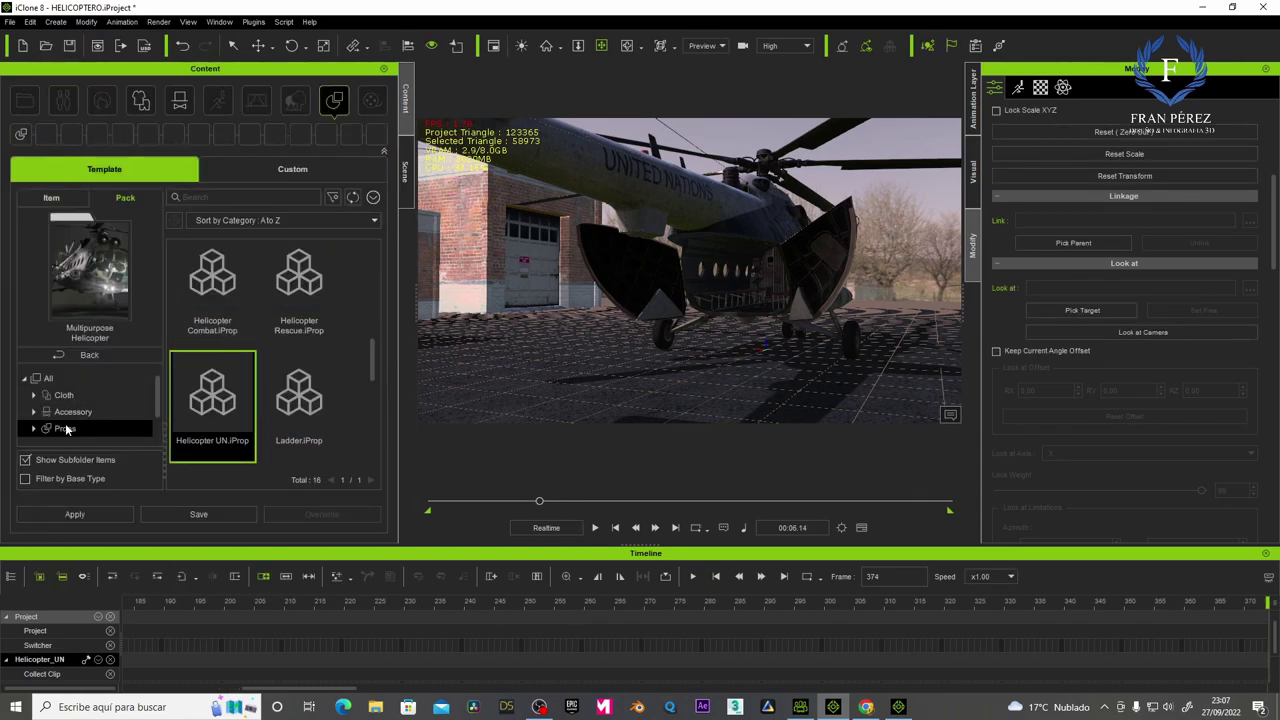
{"action": "left_click_drag", "start_coordinate": [371, 360], "coordinate": [364, 451]}
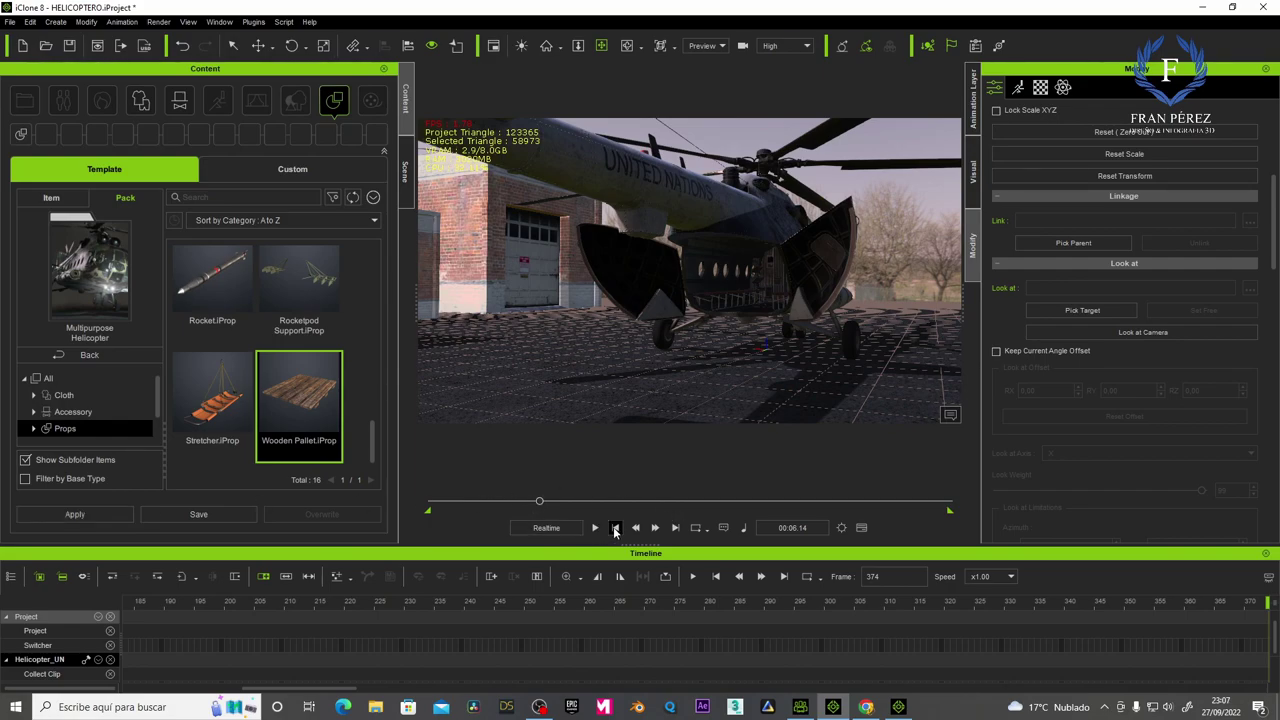
{"action": "left_click", "coordinate": [615, 528]}
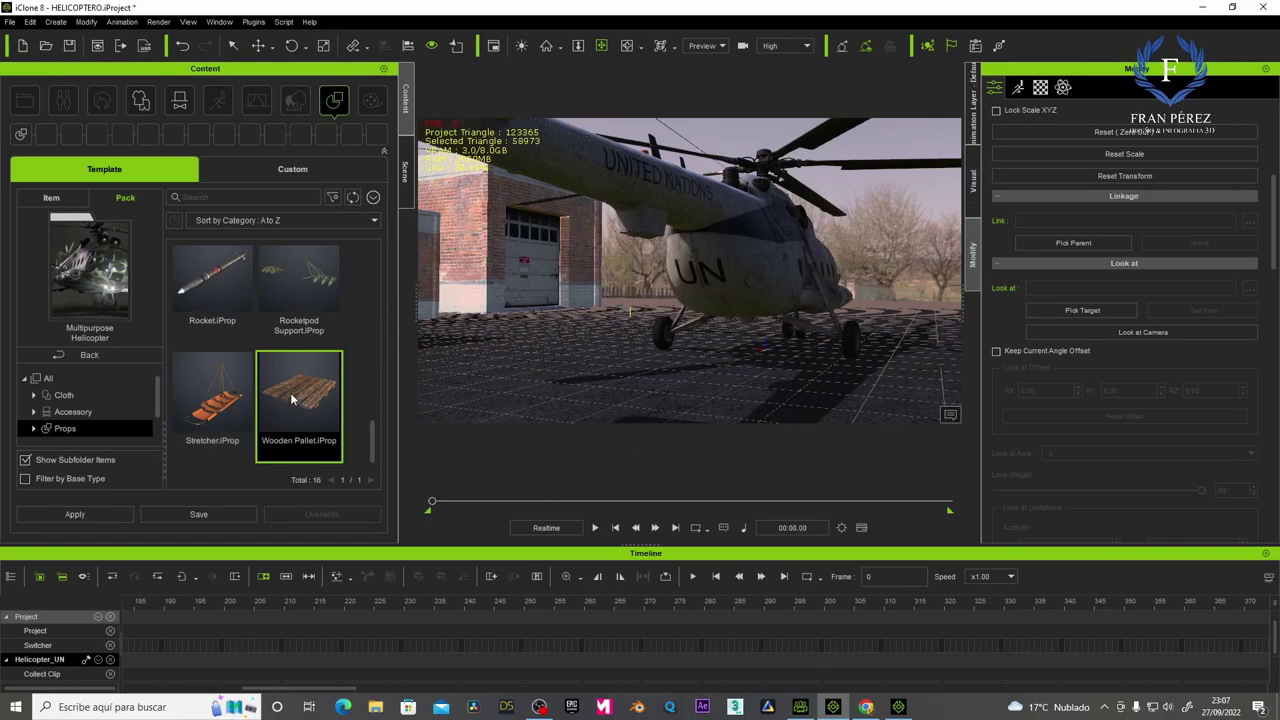
Add Wooden Pallet.iProp and slide it toward the helicopter's rear.
{"action": "left_click", "coordinate": [102, 514]}
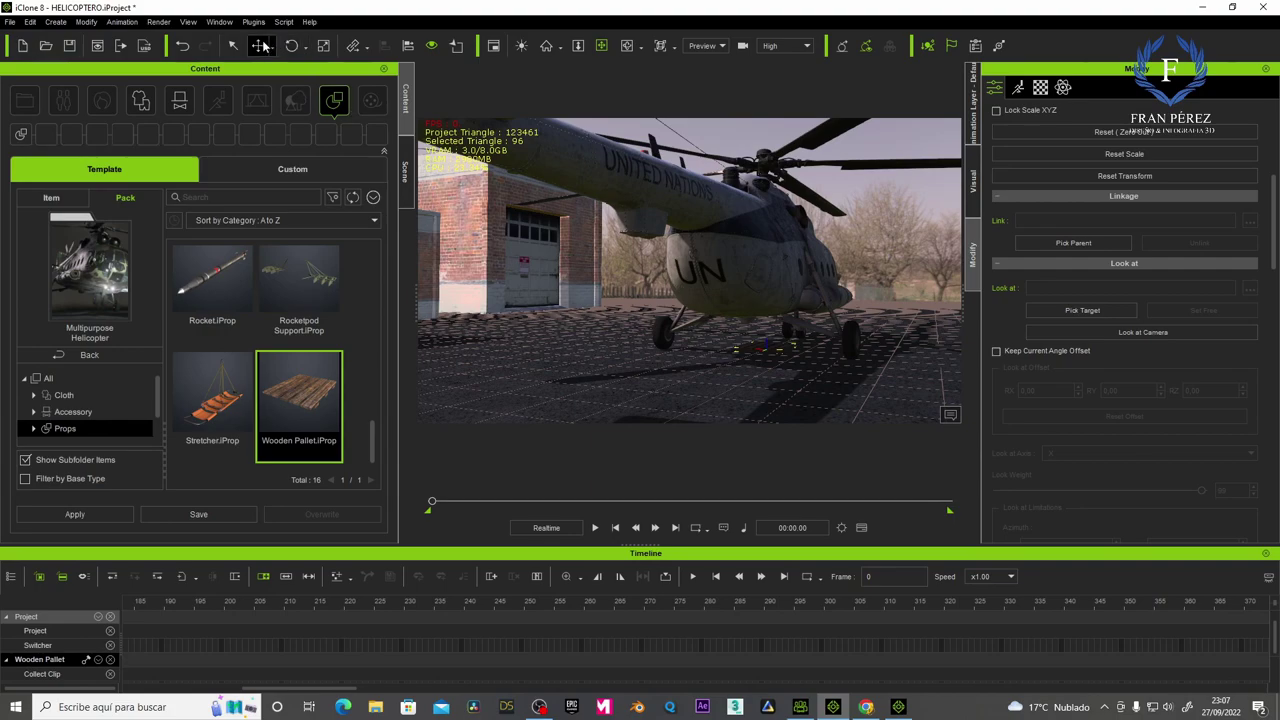
{"action": "key", "text": "w"}
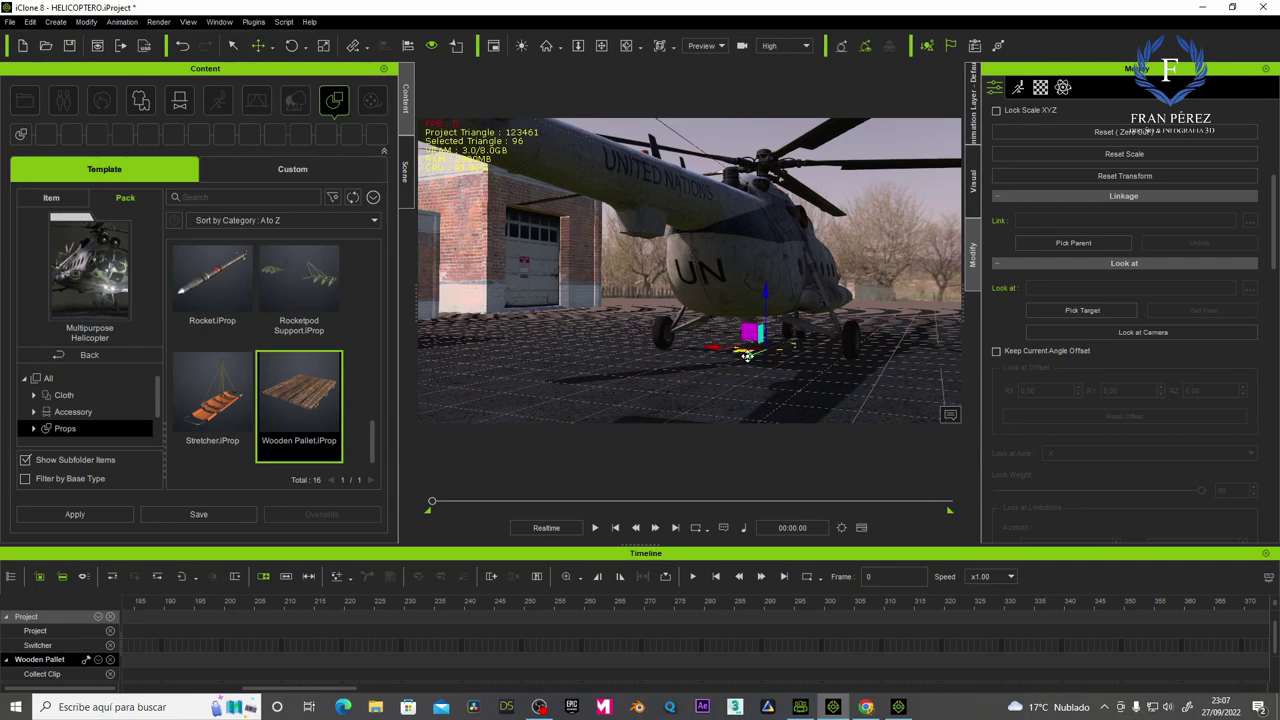
{"action": "left_click_drag", "start_coordinate": [747, 355], "coordinate": [655, 392]}
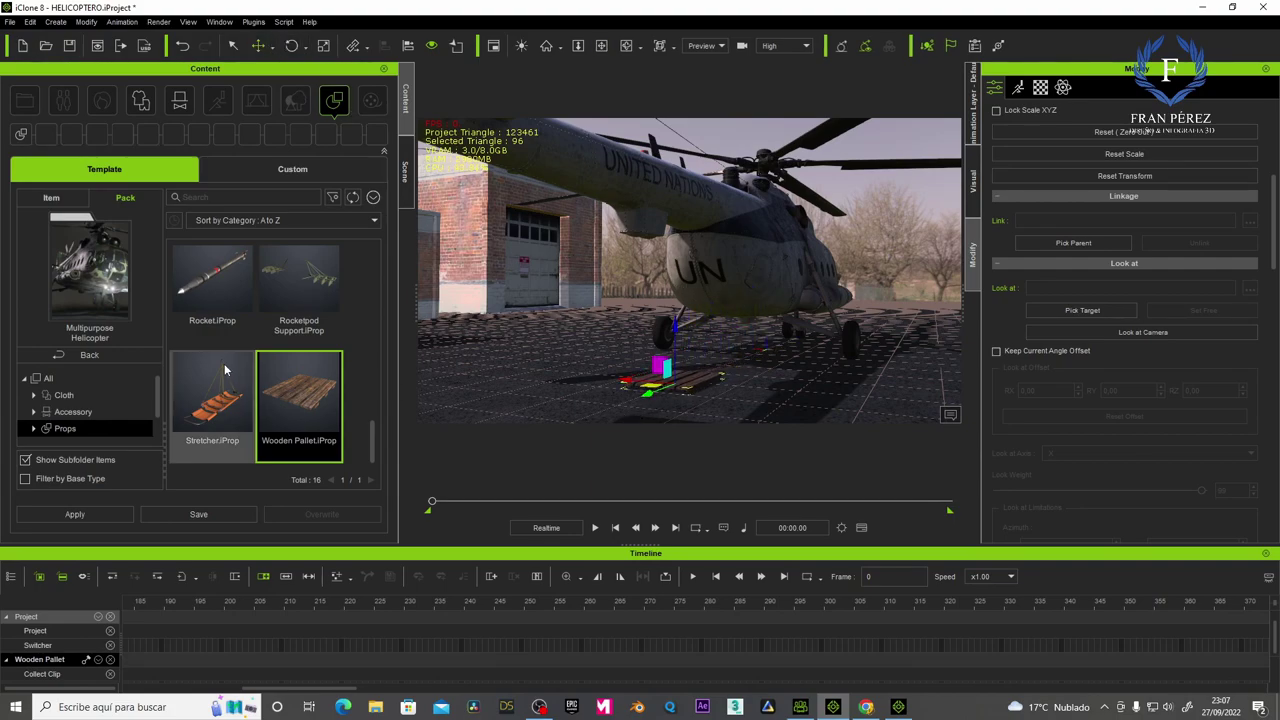
Browse the library's Accessory > Others folder looking for crate props.
{"action": "left_click", "coordinate": [72, 412]}
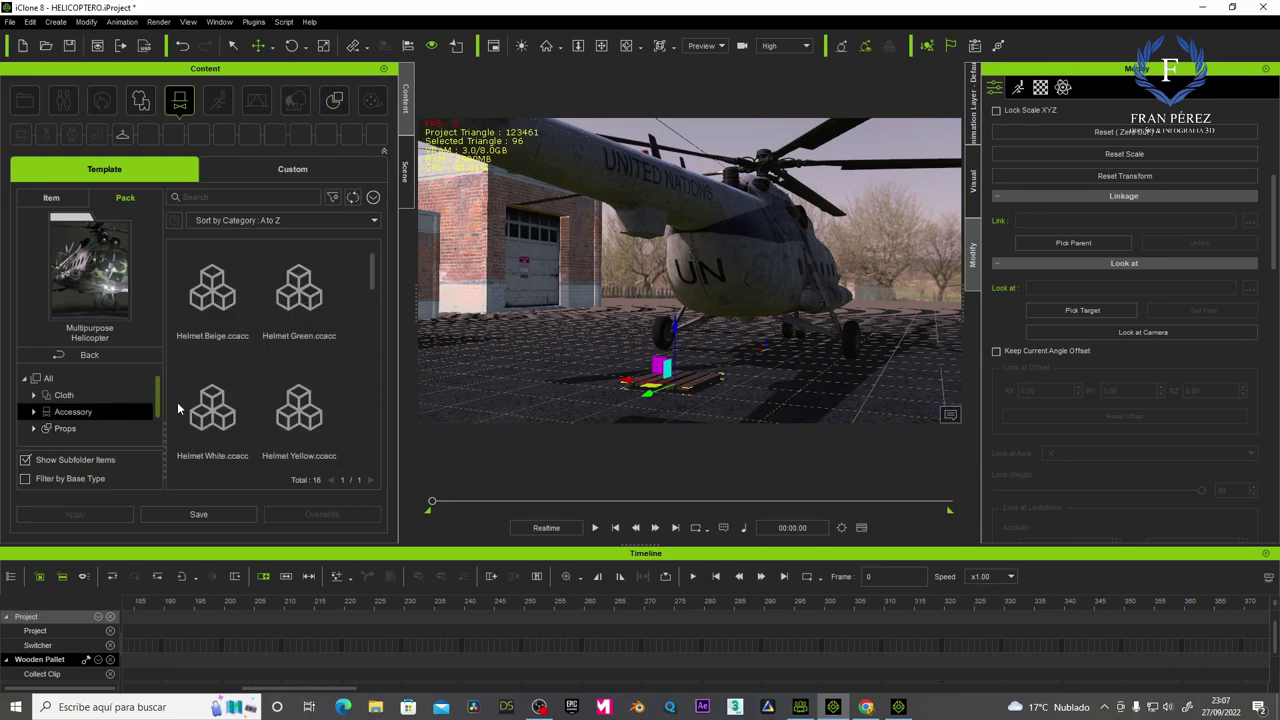
{"action": "left_click_drag", "start_coordinate": [372, 272], "coordinate": [371, 450]}
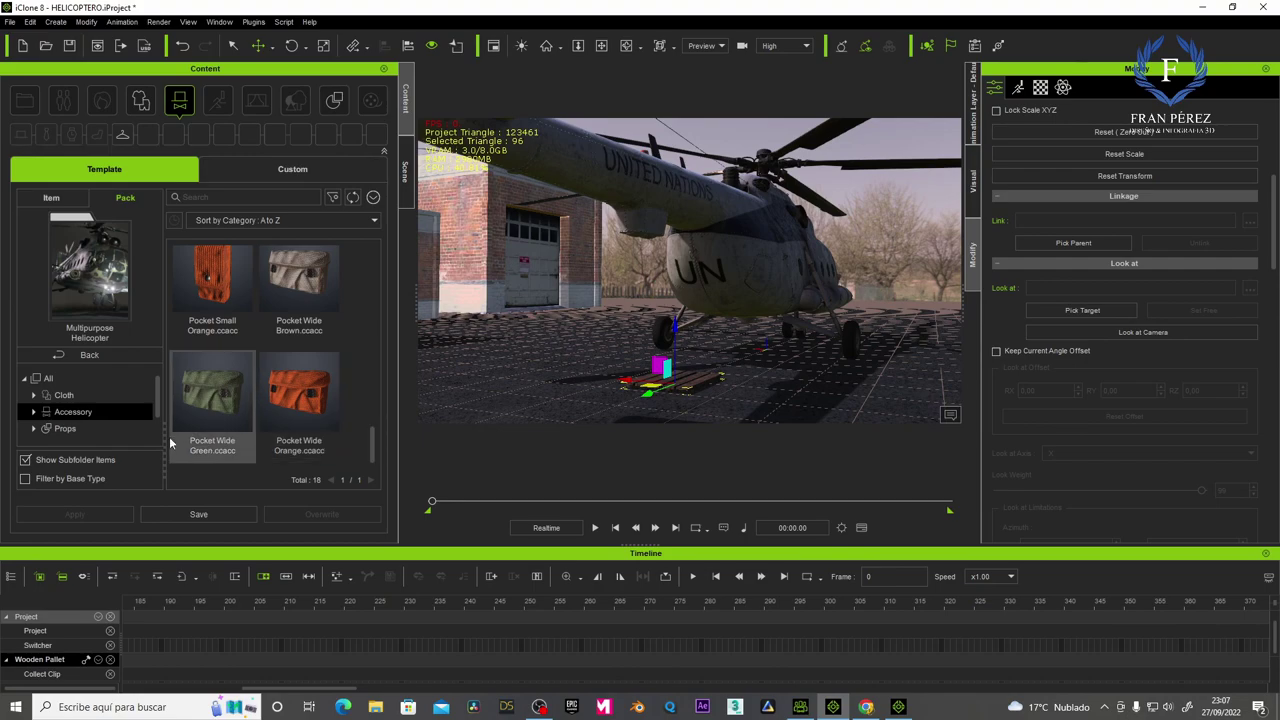
{"action": "left_click", "coordinate": [35, 412]}
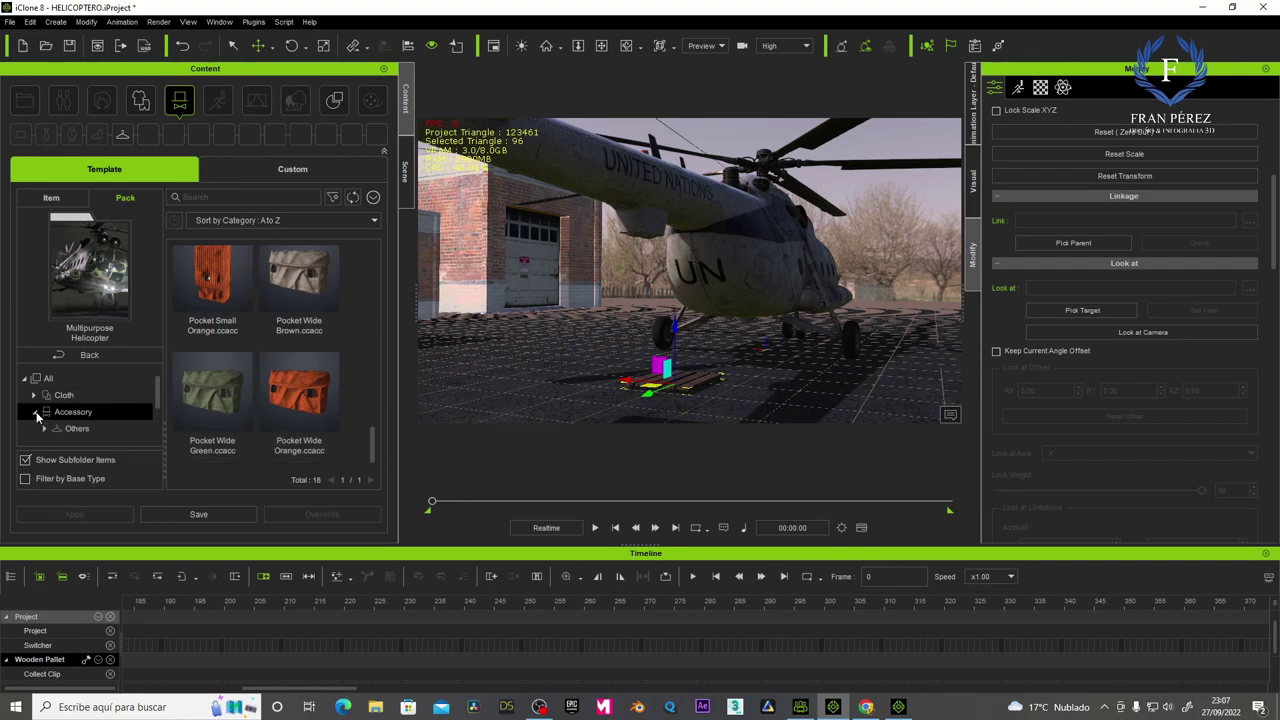
{"action": "left_click", "coordinate": [75, 428]}
{"action": "scroll", "coordinate": [274, 376], "scroll_direction": "down", "scroll_amount": 2}
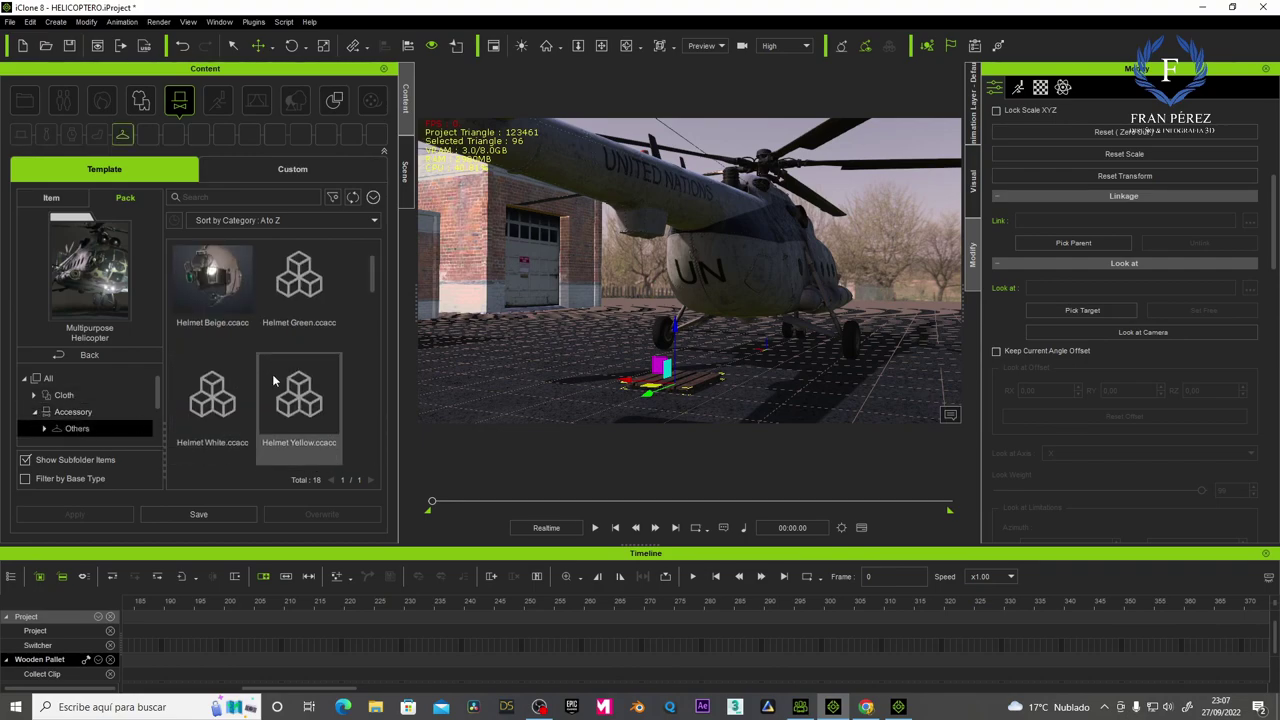
{"action": "scroll", "coordinate": [274, 379], "scroll_direction": "down", "scroll_amount": 1}
{"action": "scroll", "coordinate": [274, 379], "scroll_direction": "down", "scroll_amount": 1}
{"action": "scroll", "coordinate": [274, 379], "scroll_direction": "down", "scroll_amount": 1}
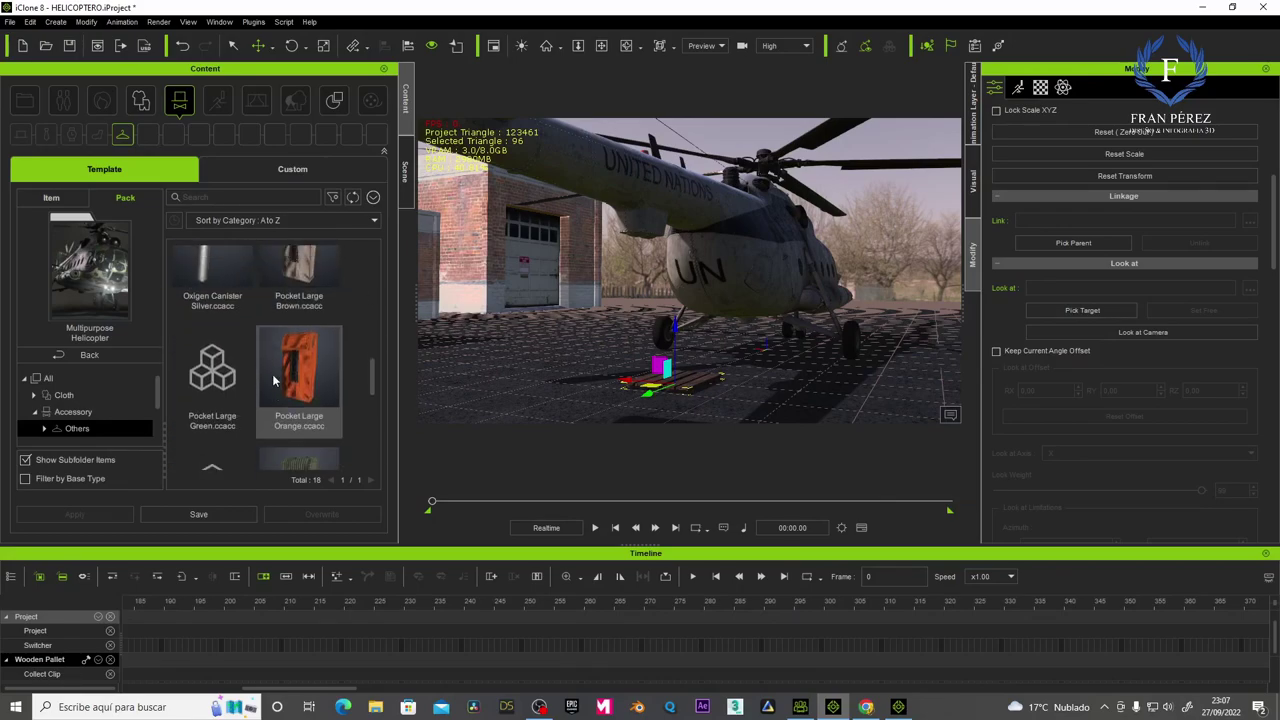
{"action": "scroll", "coordinate": [274, 379], "scroll_direction": "down", "scroll_amount": 1}
{"action": "scroll", "coordinate": [274, 379], "scroll_direction": "down", "scroll_amount": 2}
{"action": "scroll", "coordinate": [274, 379], "scroll_direction": "down", "scroll_amount": 1}
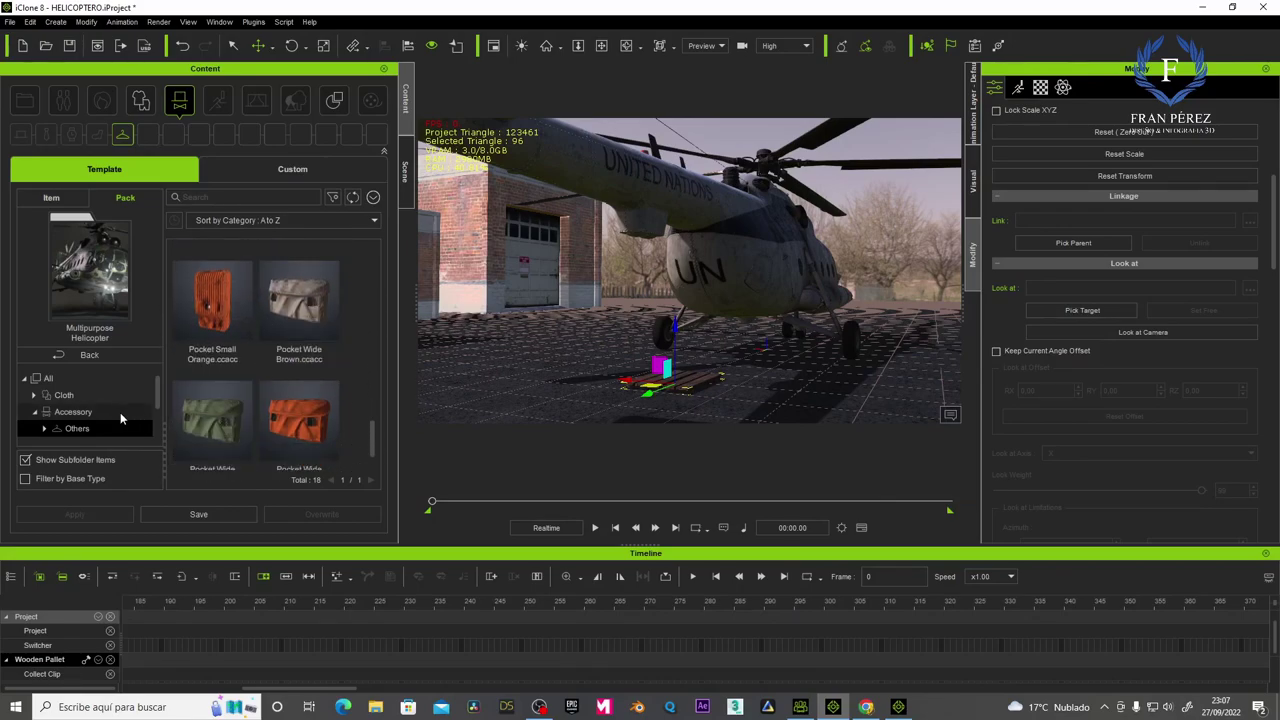
{"action": "scroll", "coordinate": [146, 395], "scroll_direction": "down", "scroll_amount": 1}
Open the Props subfolder and apply Box 1.iProp to the scene.
{"action": "left_click", "coordinate": [70, 382]}
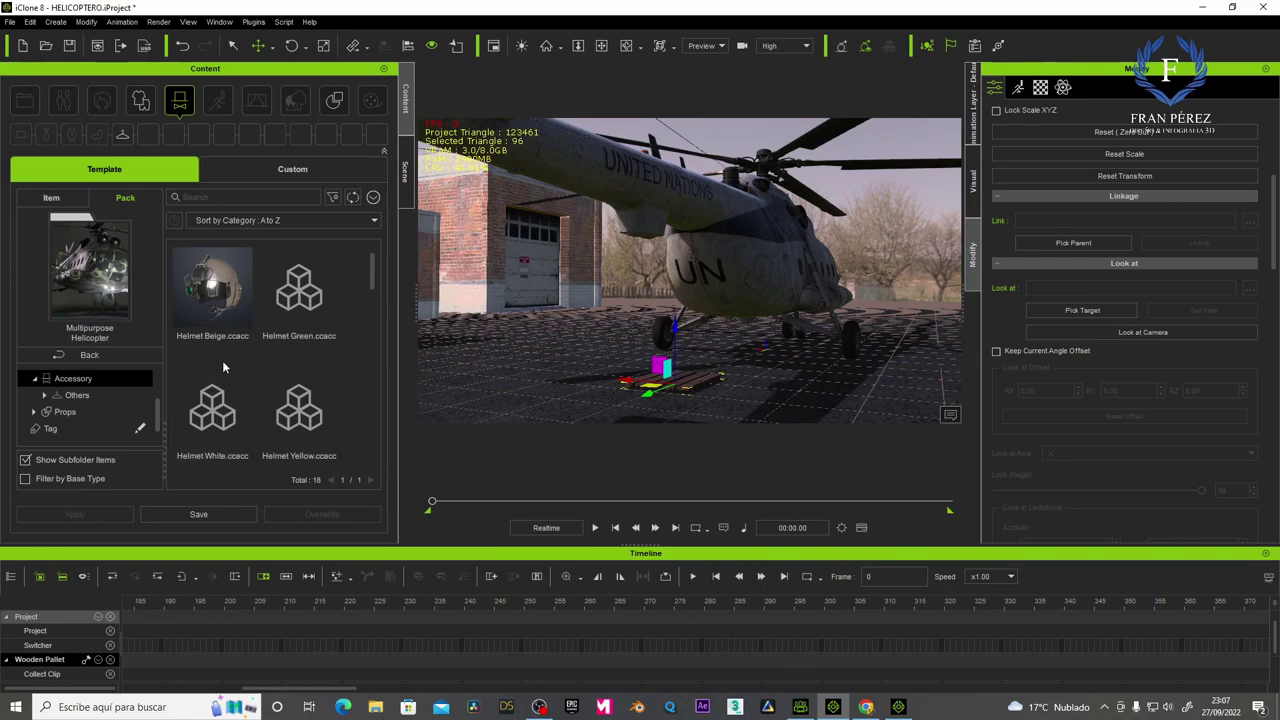
{"action": "scroll", "coordinate": [224, 366], "scroll_direction": "down", "scroll_amount": 1}
{"action": "scroll", "coordinate": [230, 366], "scroll_direction": "down", "scroll_amount": 1}
{"action": "scroll", "coordinate": [235, 365], "scroll_direction": "down", "scroll_amount": 1}
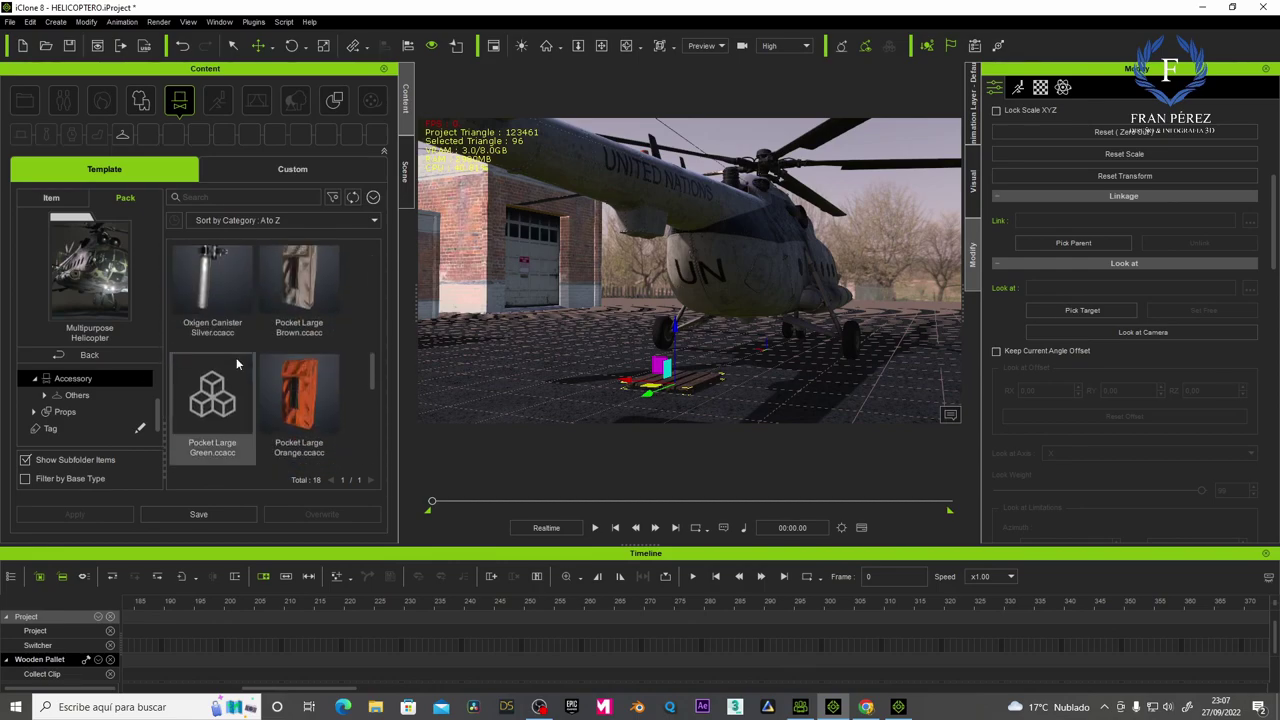
{"action": "scroll", "coordinate": [237, 364], "scroll_direction": "down", "scroll_amount": 1}
{"action": "scroll", "coordinate": [237, 364], "scroll_direction": "down", "scroll_amount": 1}
{"action": "scroll", "coordinate": [237, 364], "scroll_direction": "down", "scroll_amount": 1}
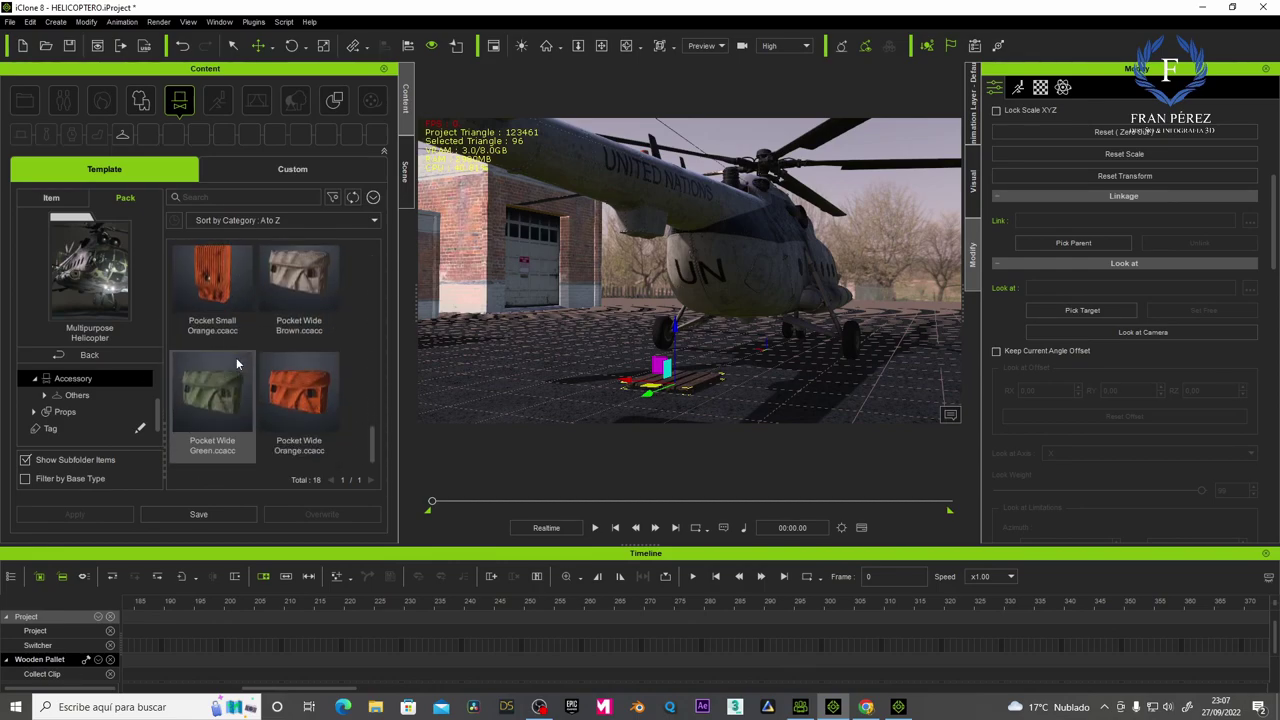
{"action": "left_click", "coordinate": [34, 412]}
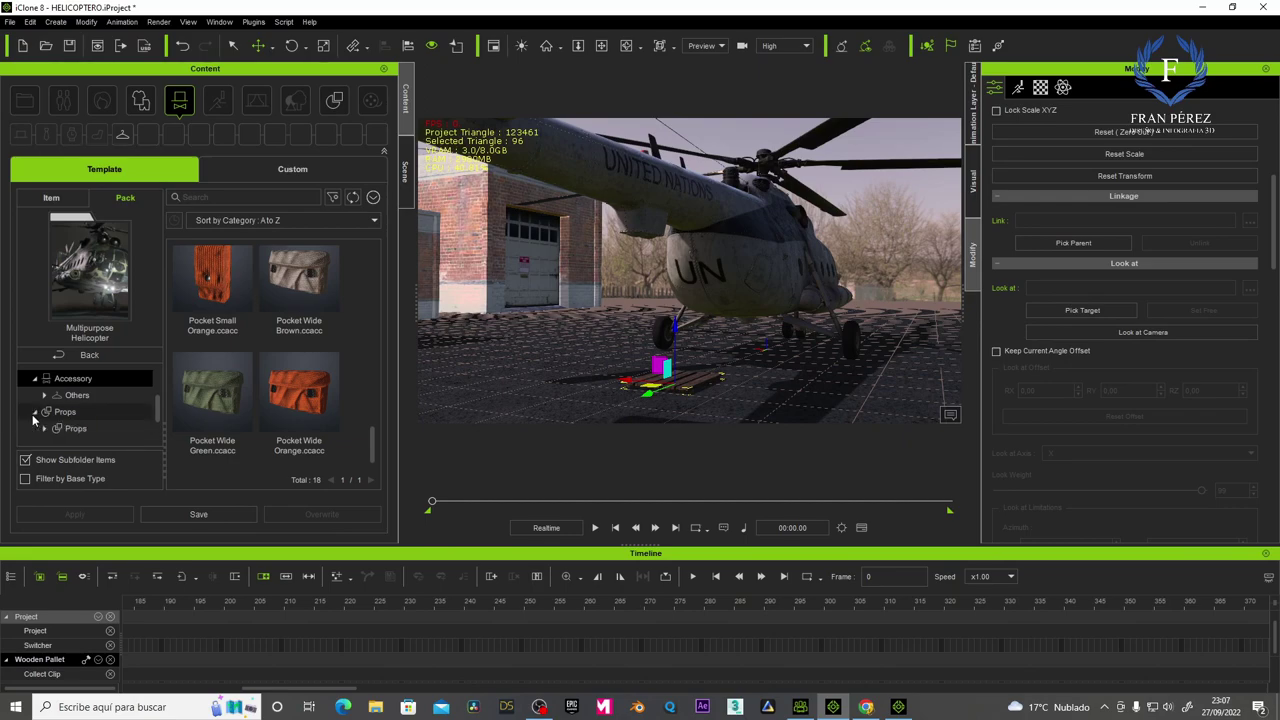
{"action": "left_click", "coordinate": [71, 428]}
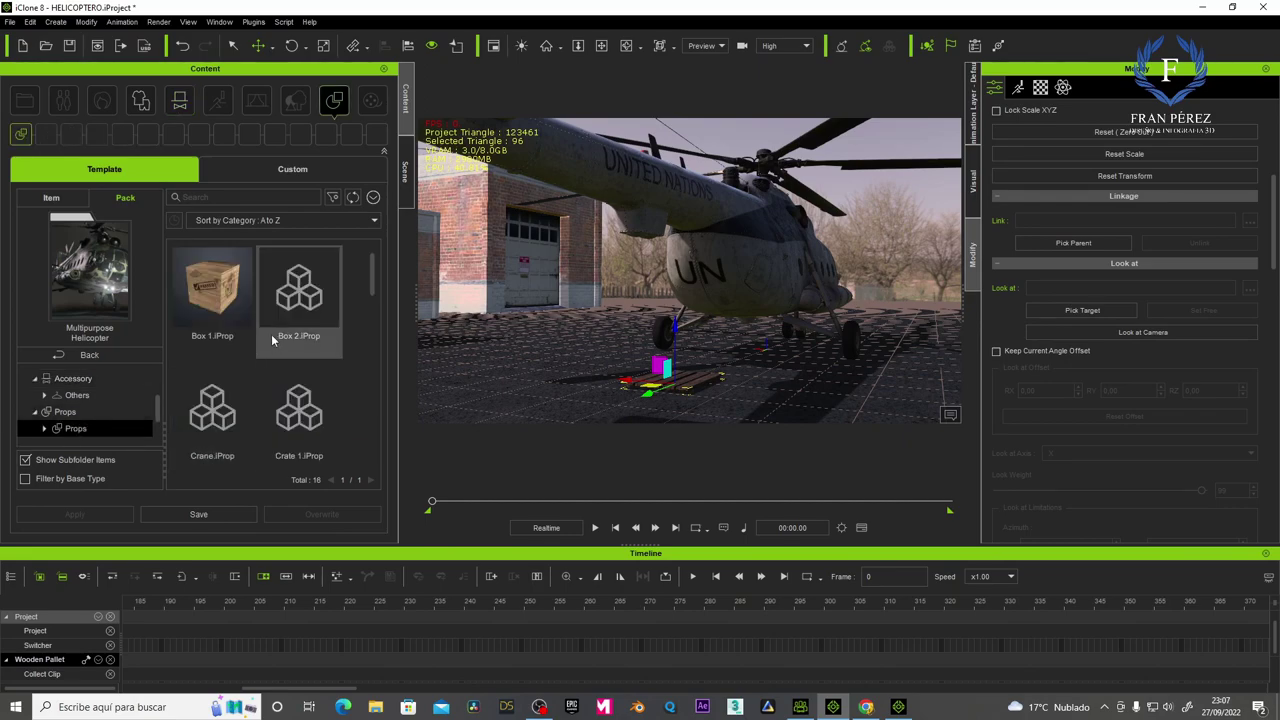
{"action": "left_click", "coordinate": [227, 297]}
{"action": "left_click", "coordinate": [70, 516]}
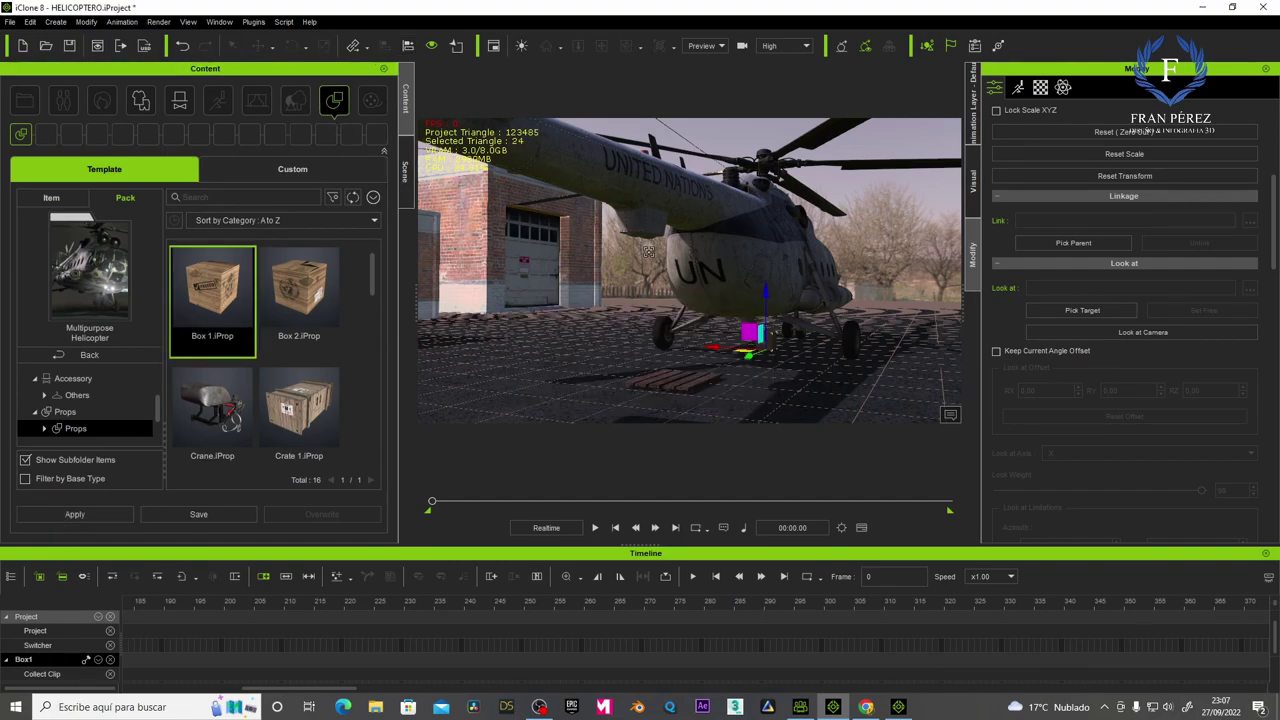
Align the Box 1 crate to the Wooden Pallet on the X and Y axes.
{"action": "left_click", "coordinate": [682, 382]}
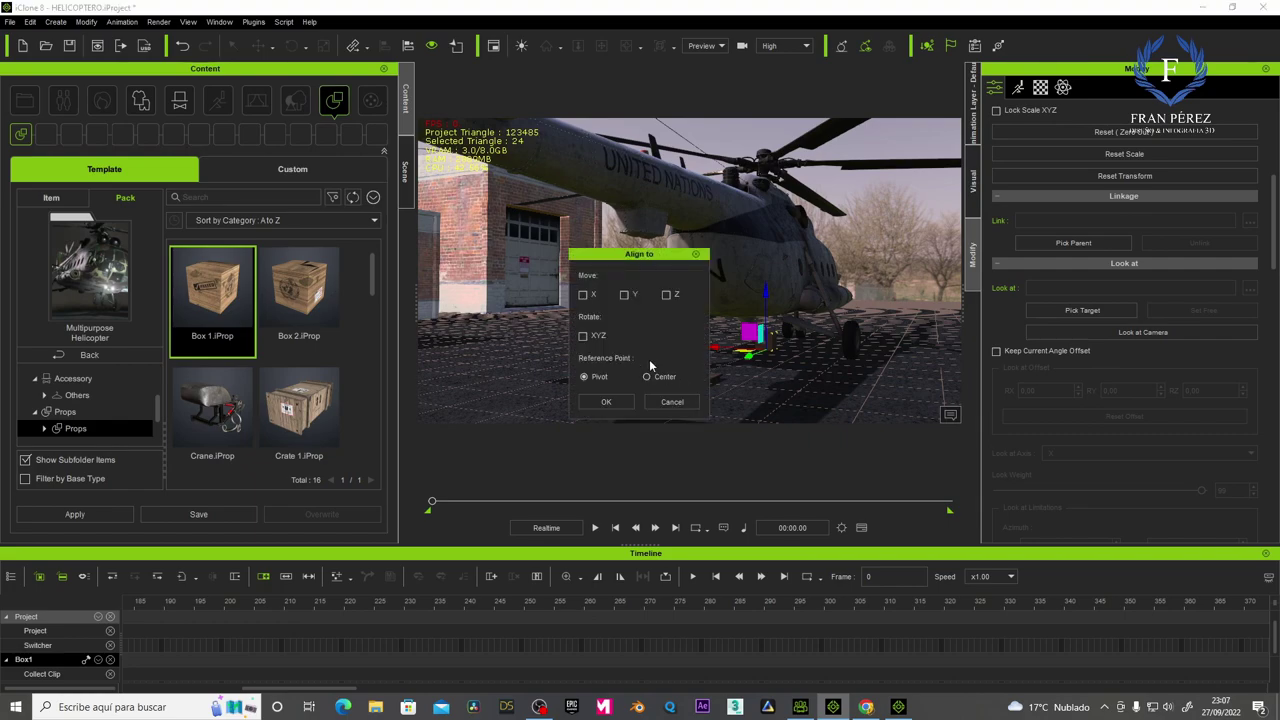
{"action": "left_click", "coordinate": [624, 296]}
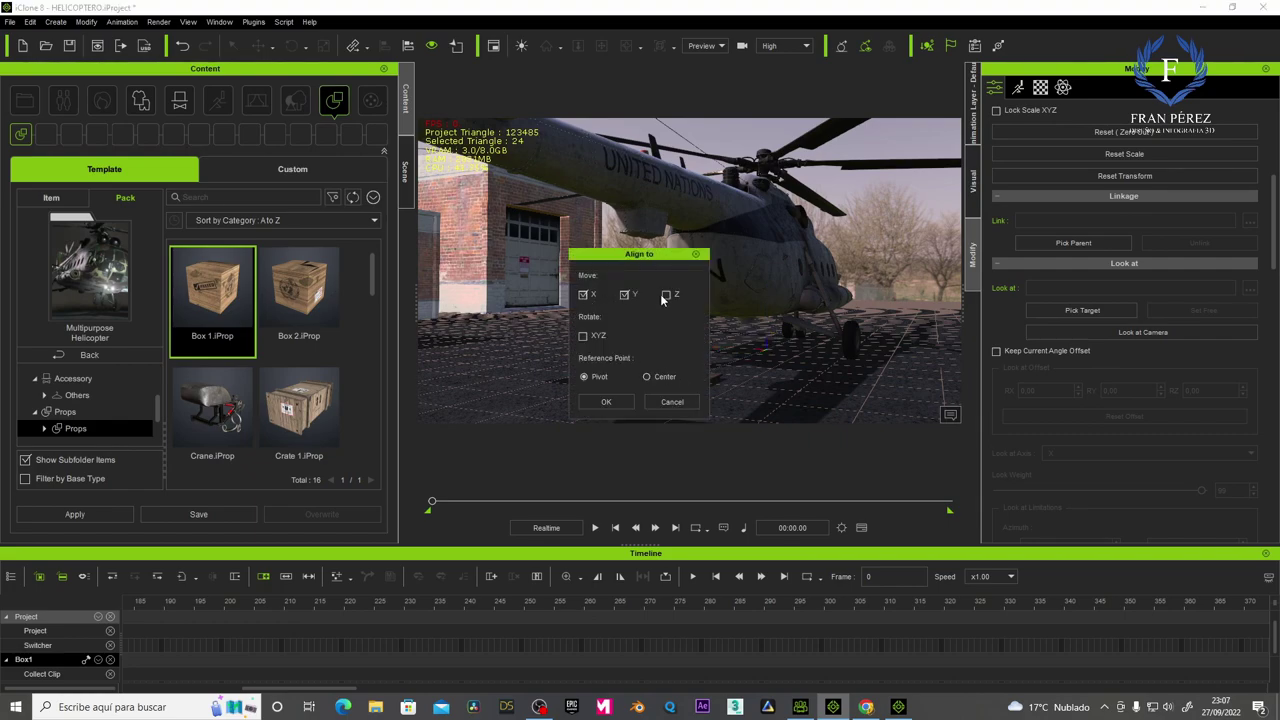
{"action": "left_click", "coordinate": [610, 402]}
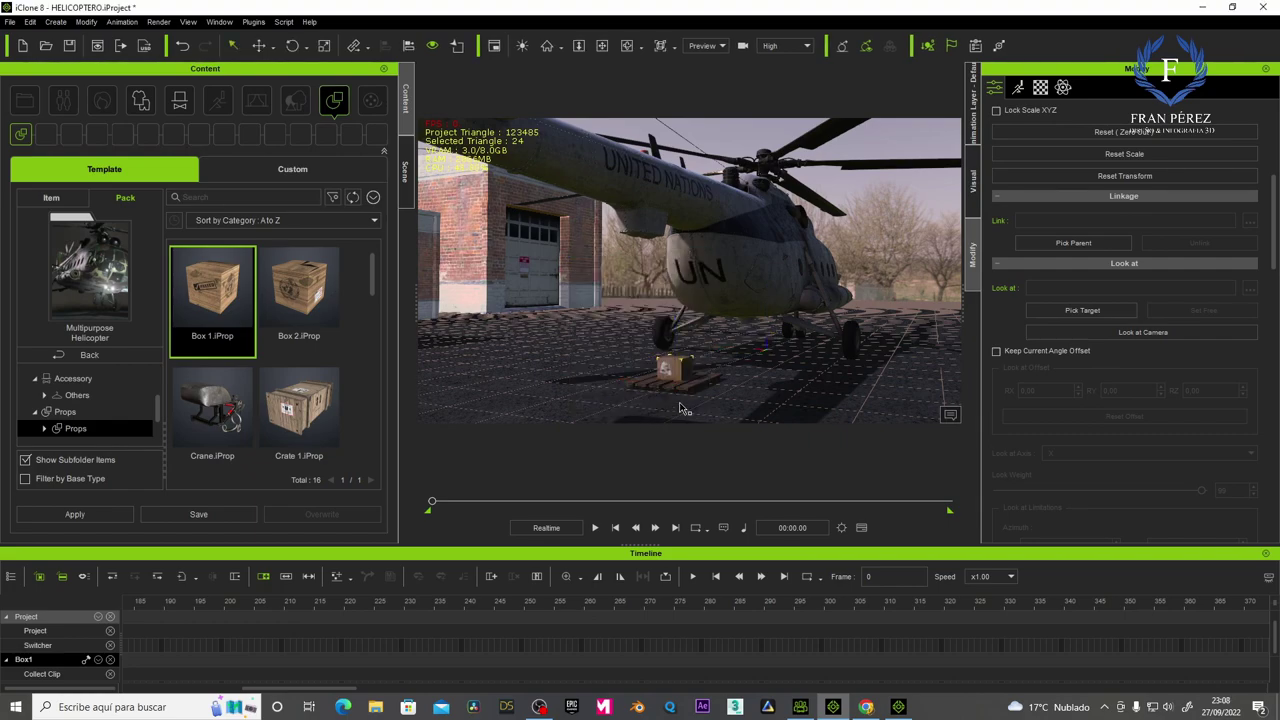
Nudge the crate into place on the pallet and reframe the camera looking down on it.
{"action": "key", "text": "w"}
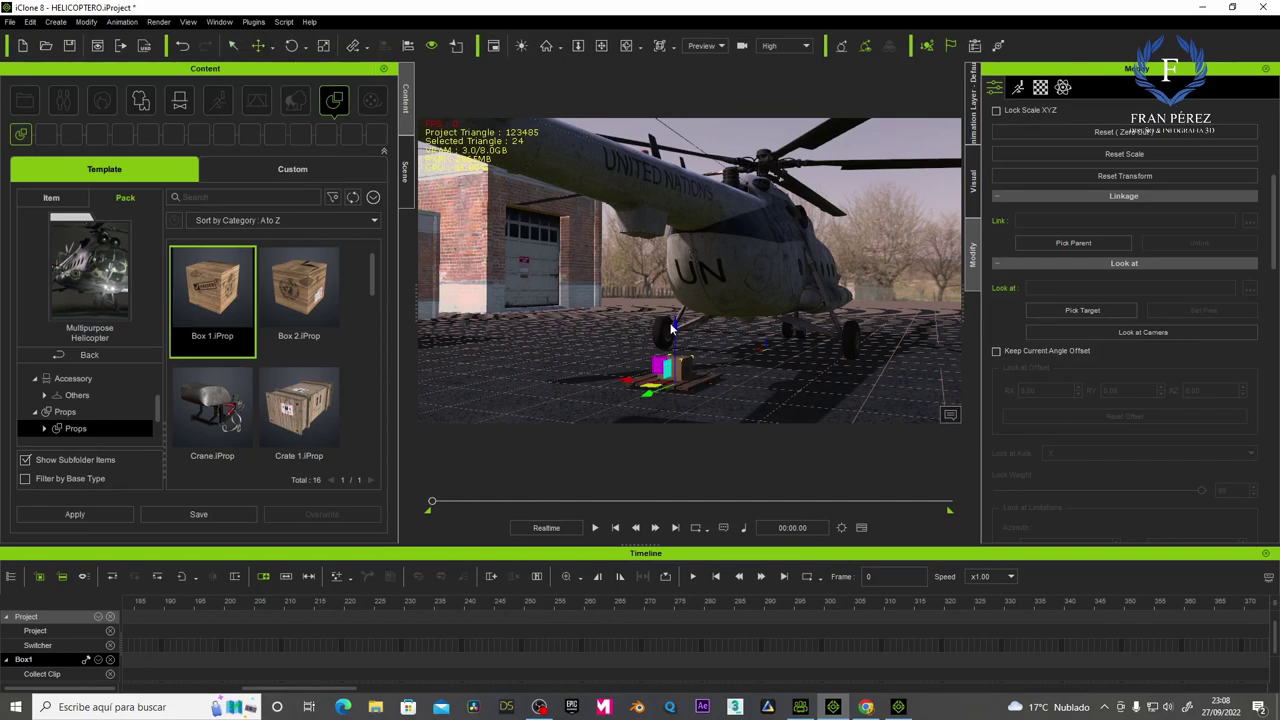
{"action": "left_click_drag", "start_coordinate": [671, 323], "coordinate": [670, 321]}
{"action": "left_click", "coordinate": [546, 46]}
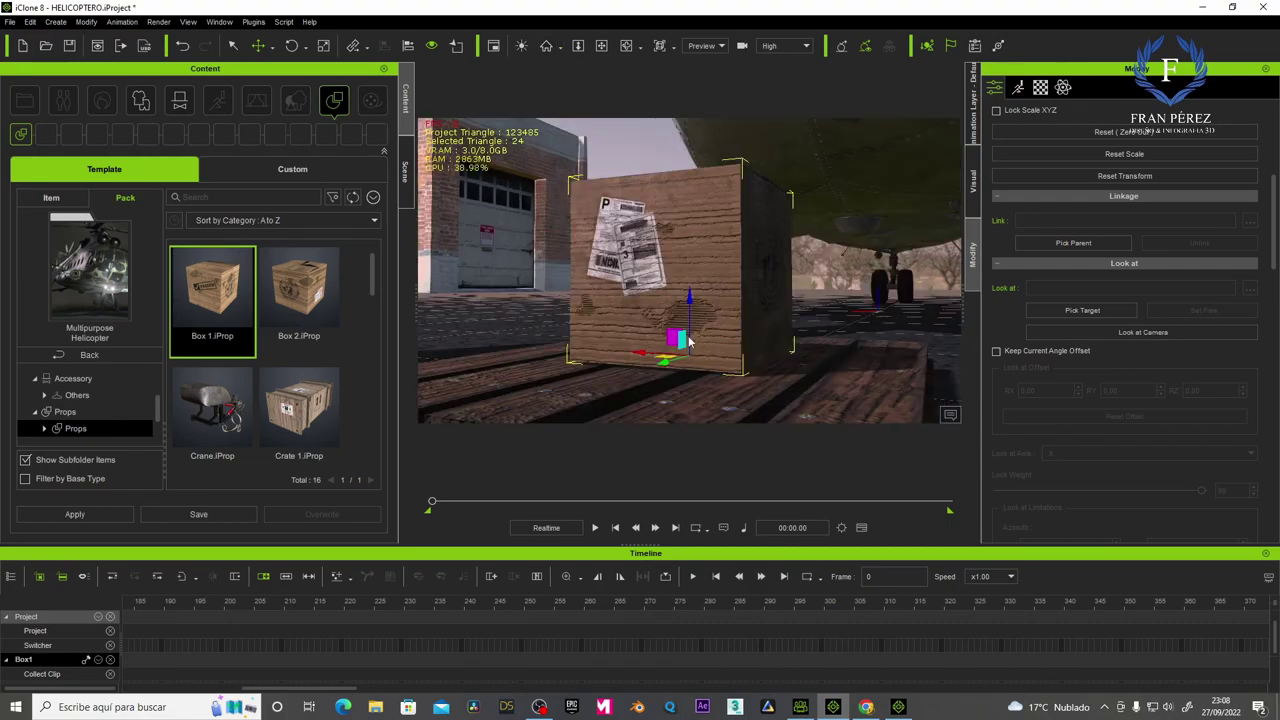
{"action": "left_click_drag", "start_coordinate": [687, 299], "coordinate": [689, 300]}
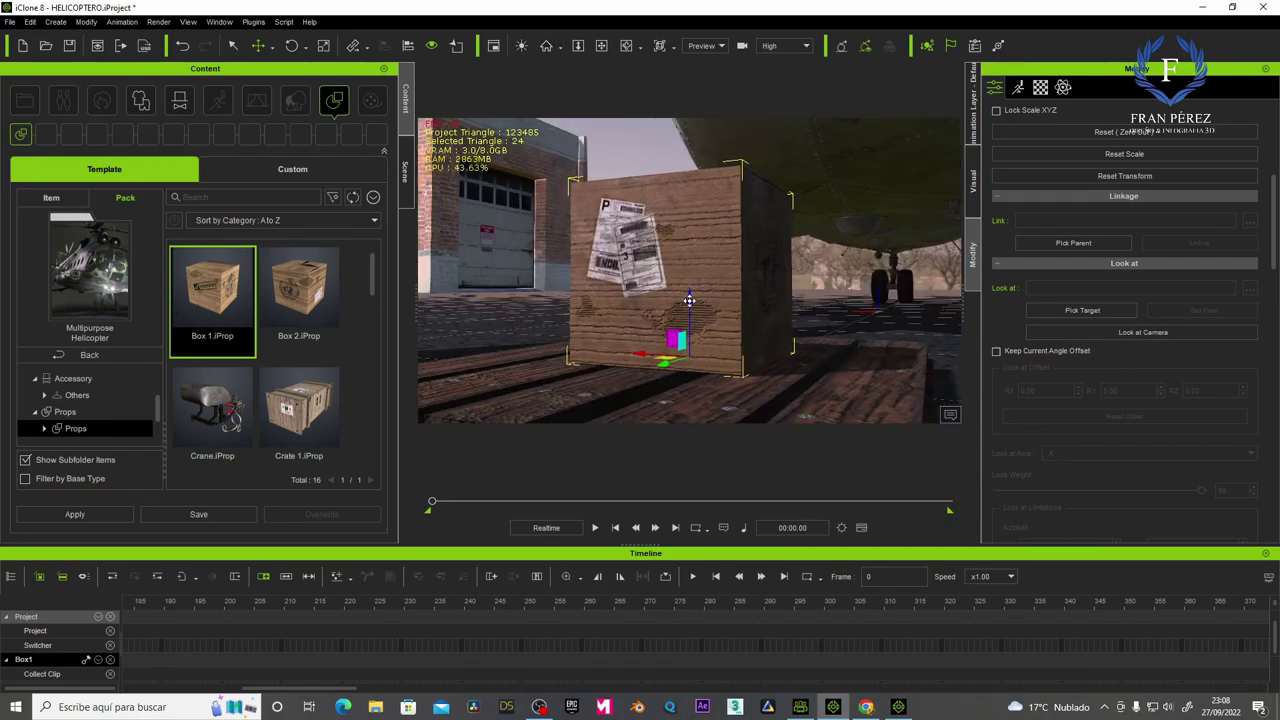
{"action": "scroll", "coordinate": [700, 353], "scroll_direction": "down", "scroll_amount": 3}
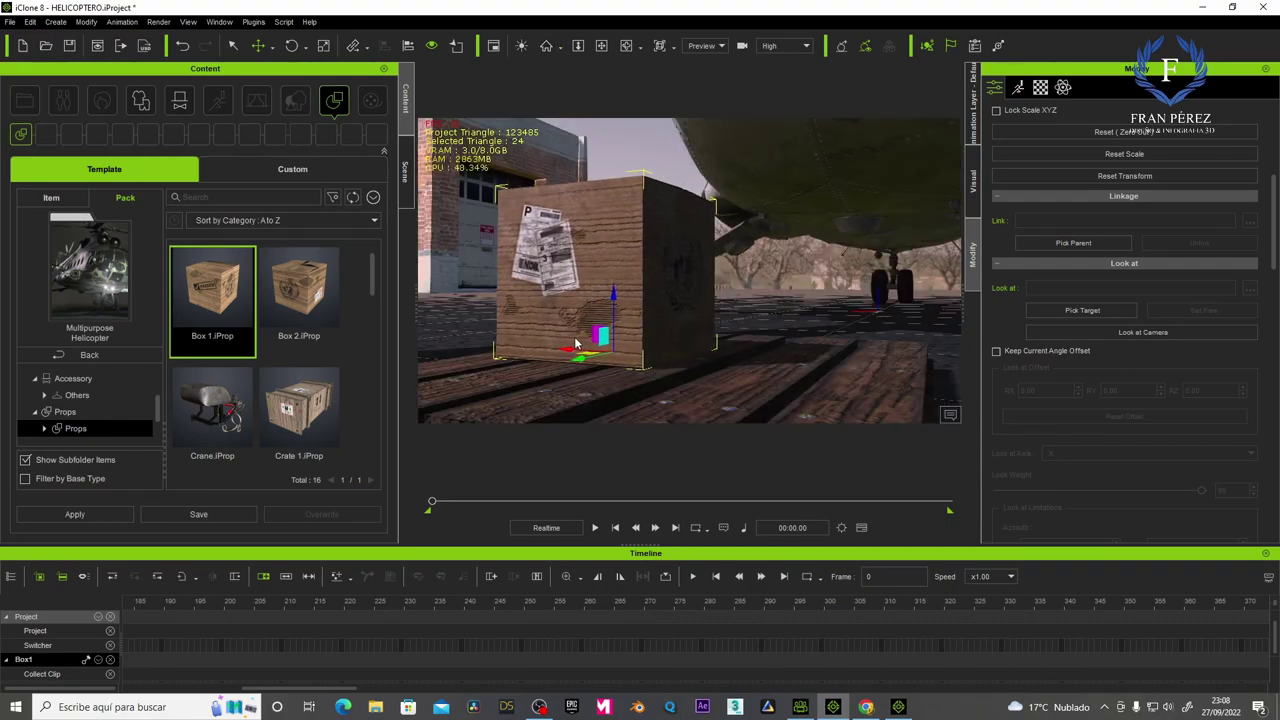
{"action": "scroll", "coordinate": [772, 318], "scroll_direction": "down", "scroll_amount": 2}
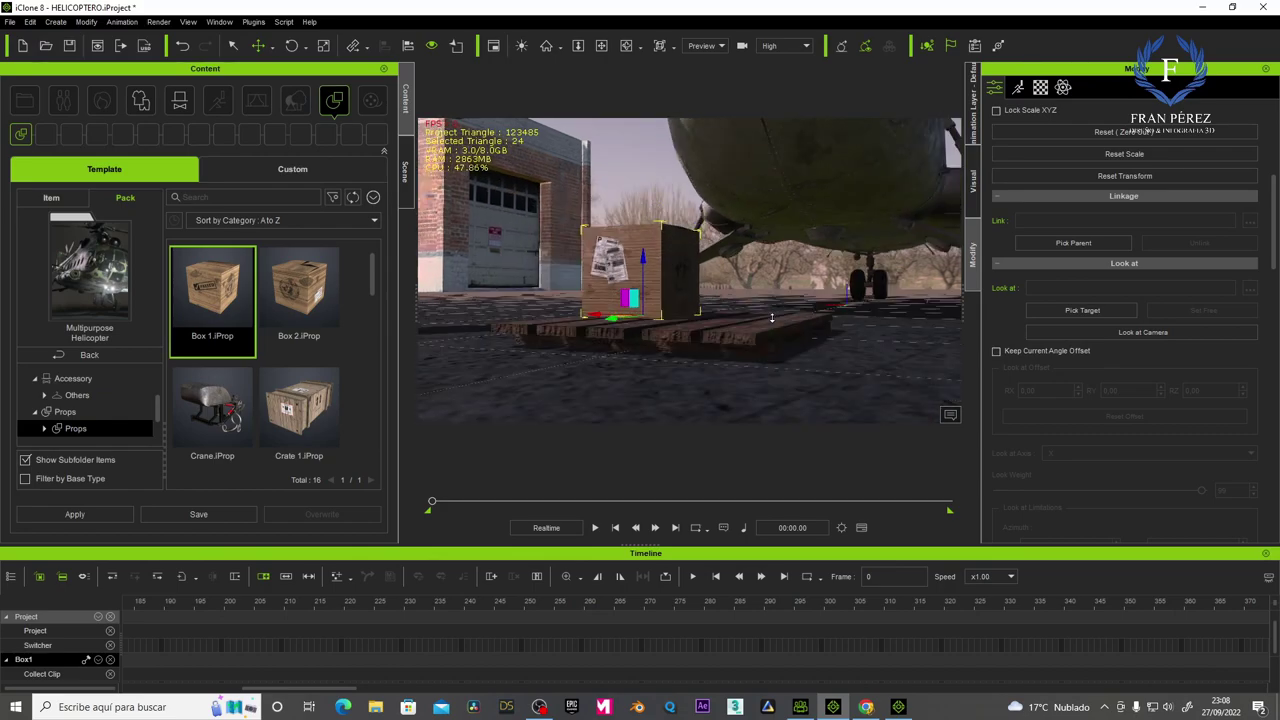
{"action": "left_click", "coordinate": [601, 45]}
{"action": "mouse_move", "coordinate": [650, 320]}
{"action": "left_mouse_down"}
{"action": "mouse_move", "coordinate": [650, 248]}
{"action": "mouse_move", "coordinate": [651, 314]}
{"action": "left_mouse_up"}
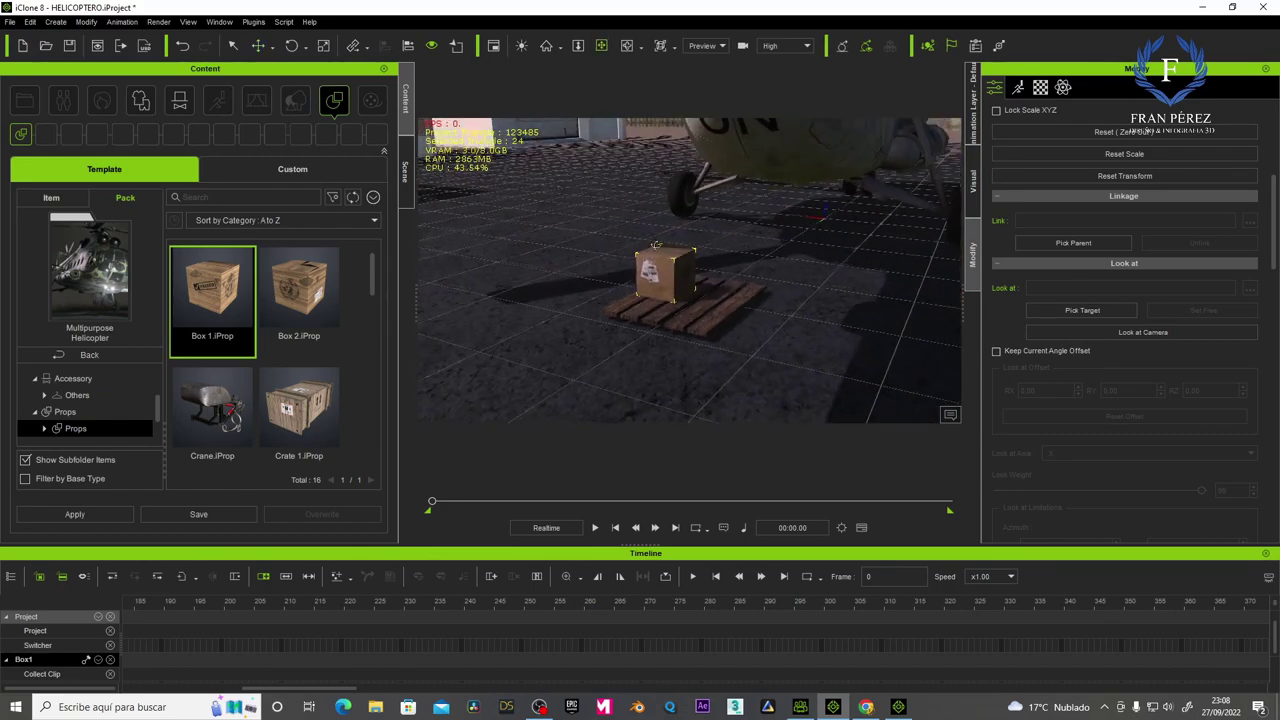
Play the animation and pause at frame 634, where the rear cargo doors are open.
{"action": "left_click", "coordinate": [595, 528]}
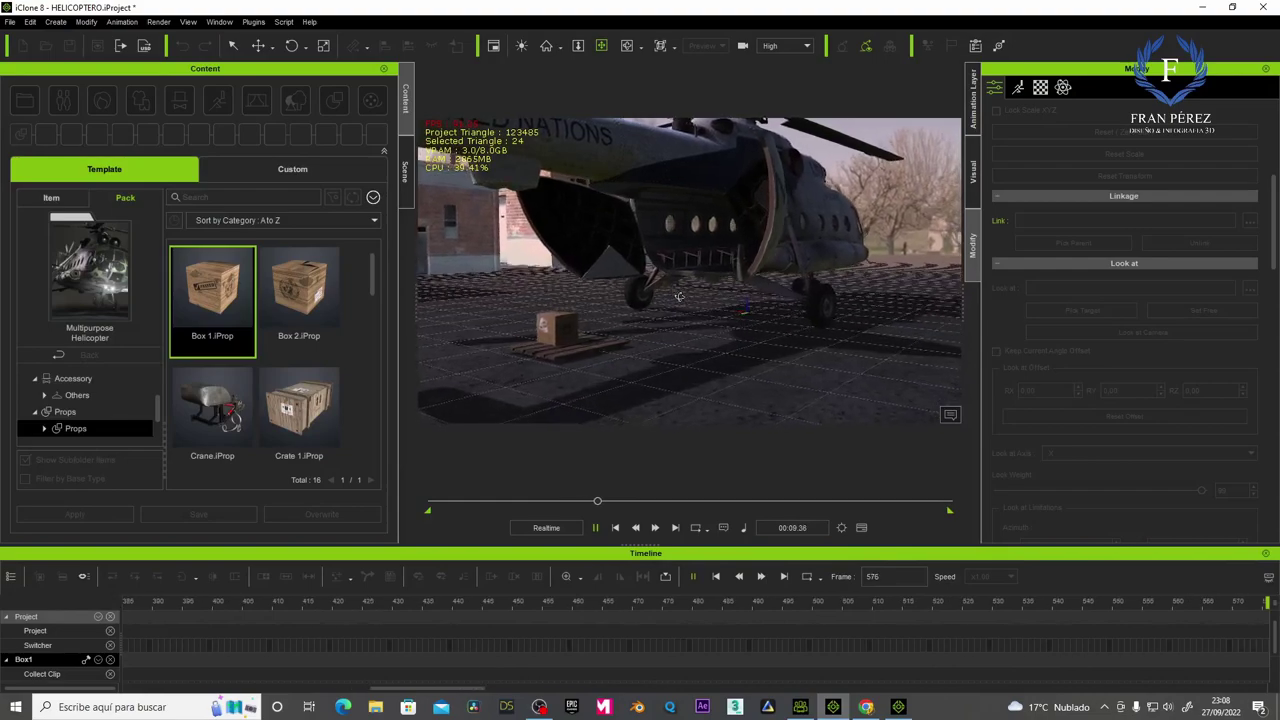
{"action": "left_click", "coordinate": [595, 527]}
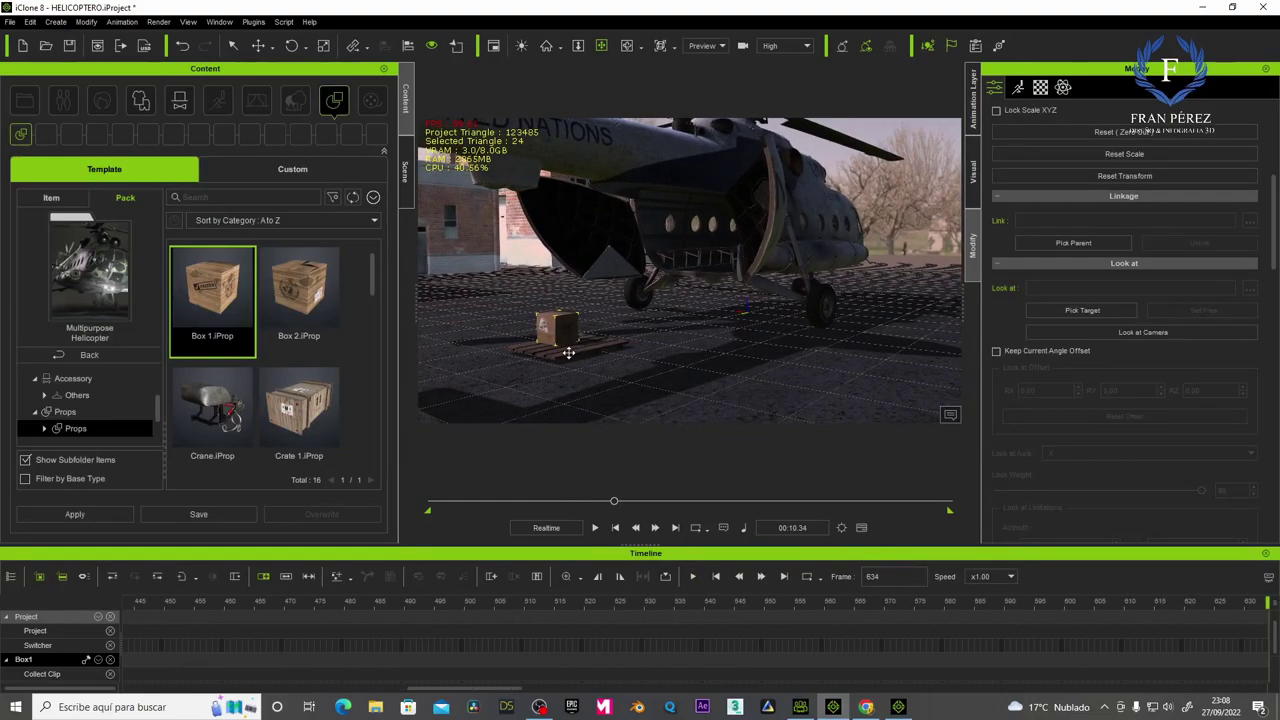
Move the wooden pallet and crate deeper into the helicopter's cargo cabin.
{"action": "left_click", "coordinate": [567, 352]}
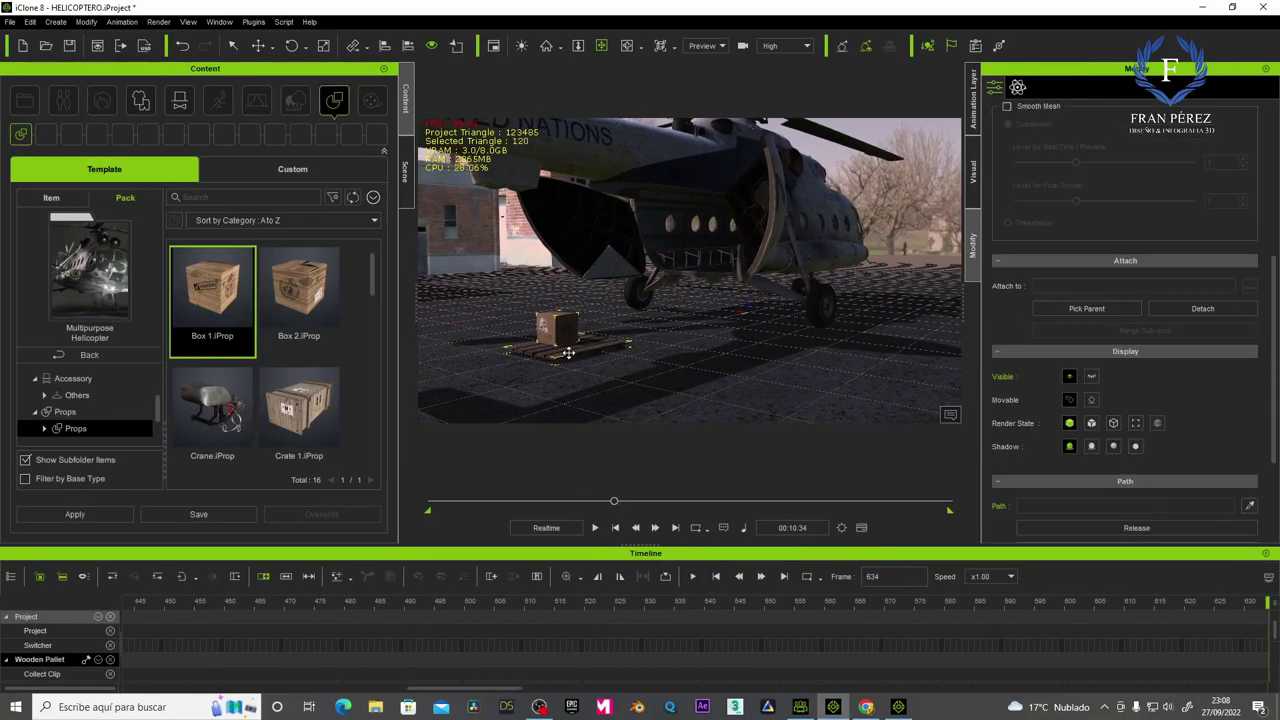
{"action": "left_click", "coordinate": [257, 46]}
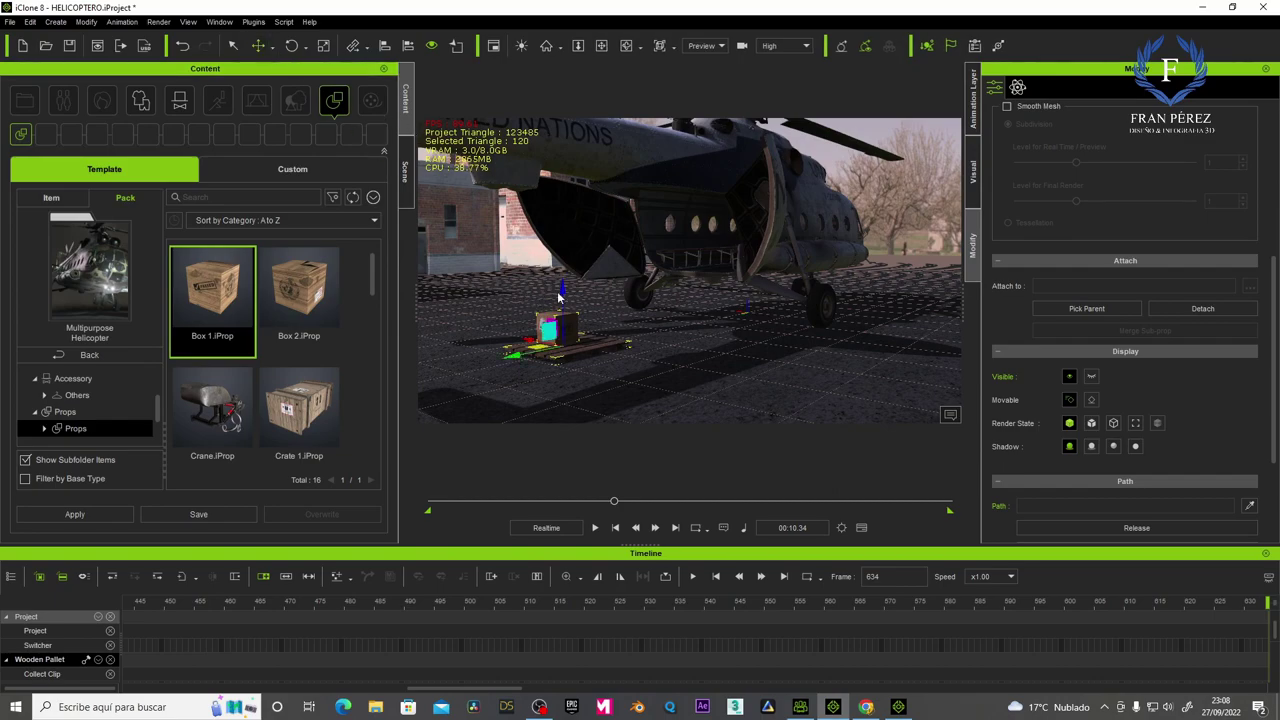
{"action": "mouse_move", "coordinate": [567, 296]}
{"action": "left_mouse_down"}
{"action": "mouse_move", "coordinate": [528, 290]}
{"action": "mouse_move", "coordinate": [692, 268]}
{"action": "left_mouse_up"}
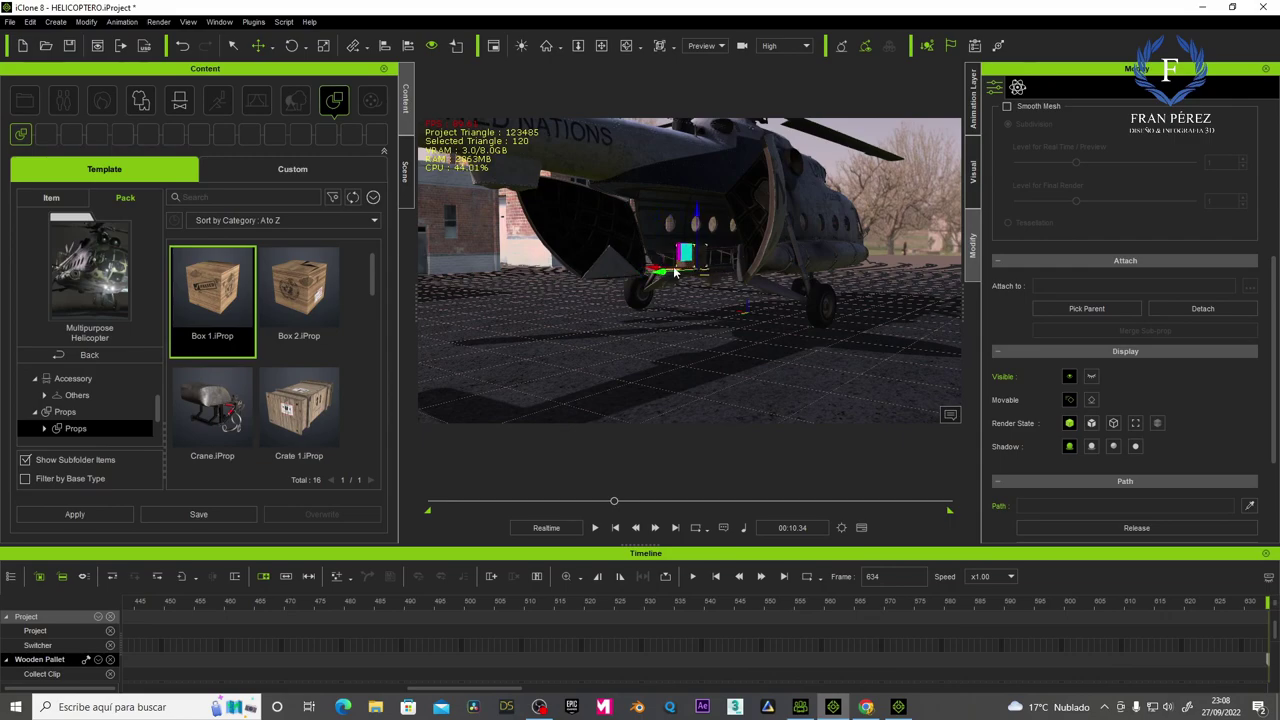
{"action": "left_click", "coordinate": [546, 50]}
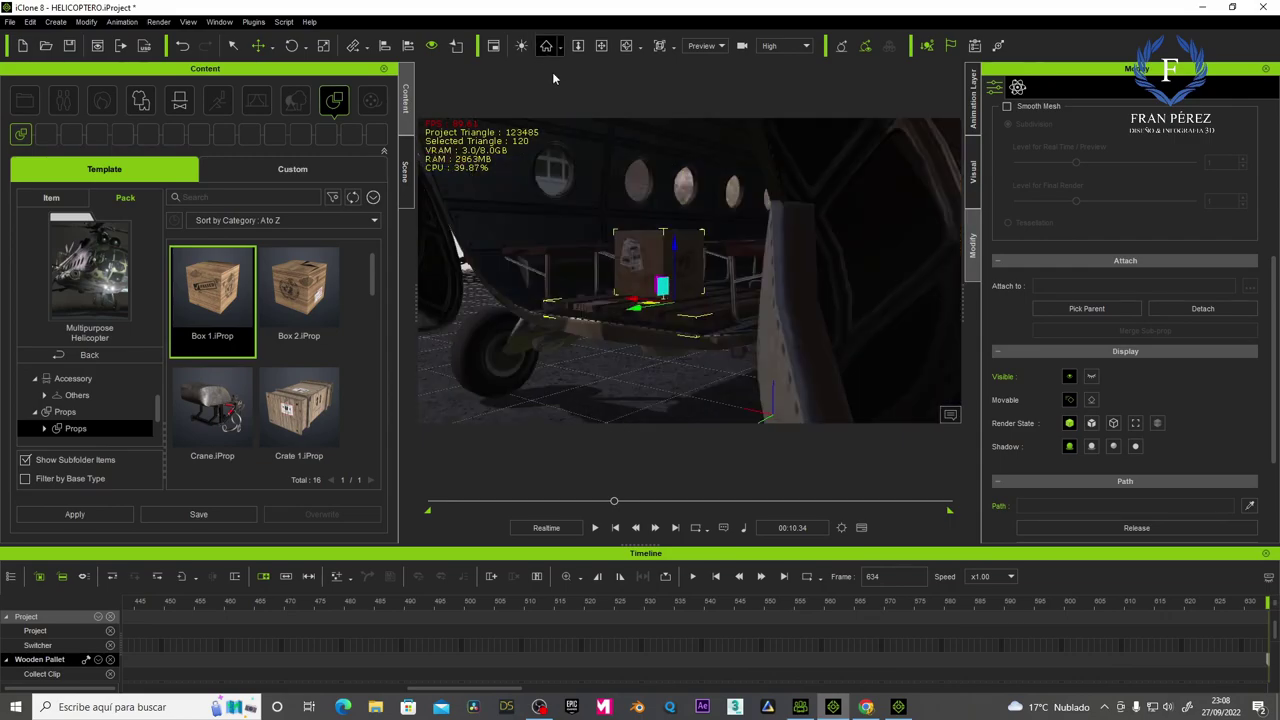
{"action": "left_click", "coordinate": [626, 50]}
{"action": "mouse_move", "coordinate": [580, 194]}
{"action": "left_mouse_down"}
{"action": "mouse_move", "coordinate": [676, 228]}
{"action": "mouse_move", "coordinate": [580, 118]}
{"action": "left_mouse_up"}
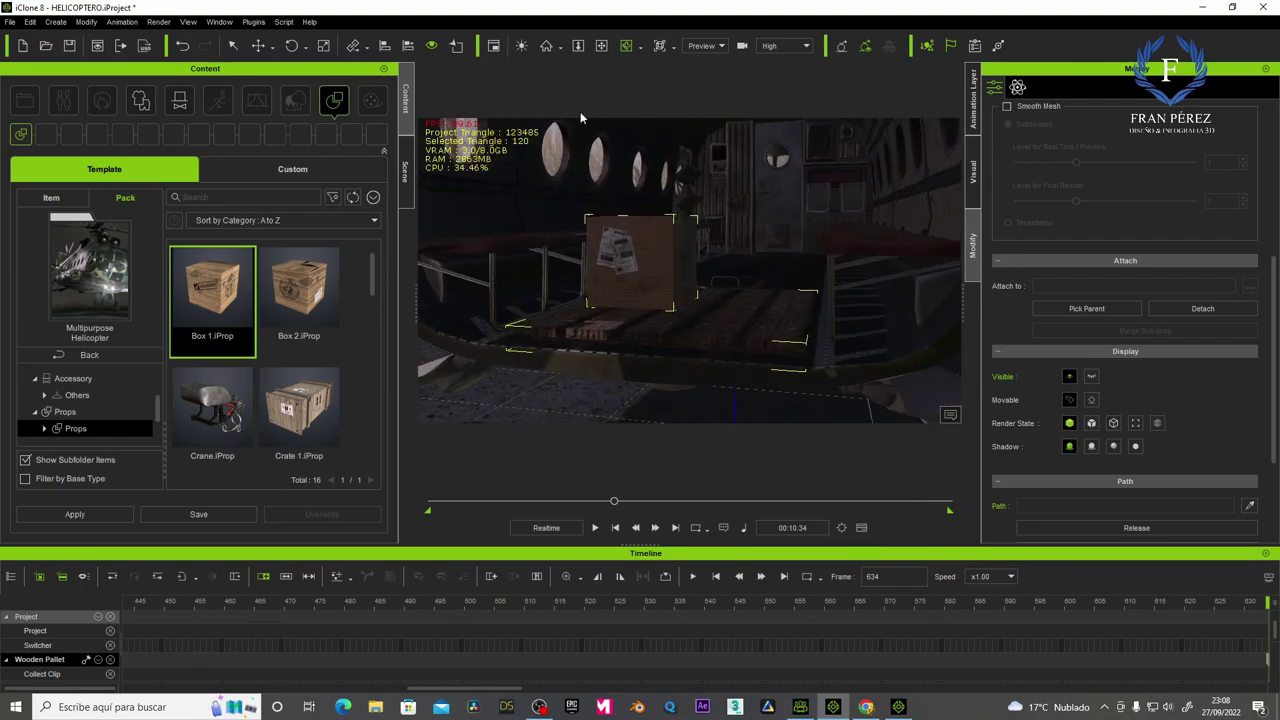
{"action": "left_click", "coordinate": [258, 45]}
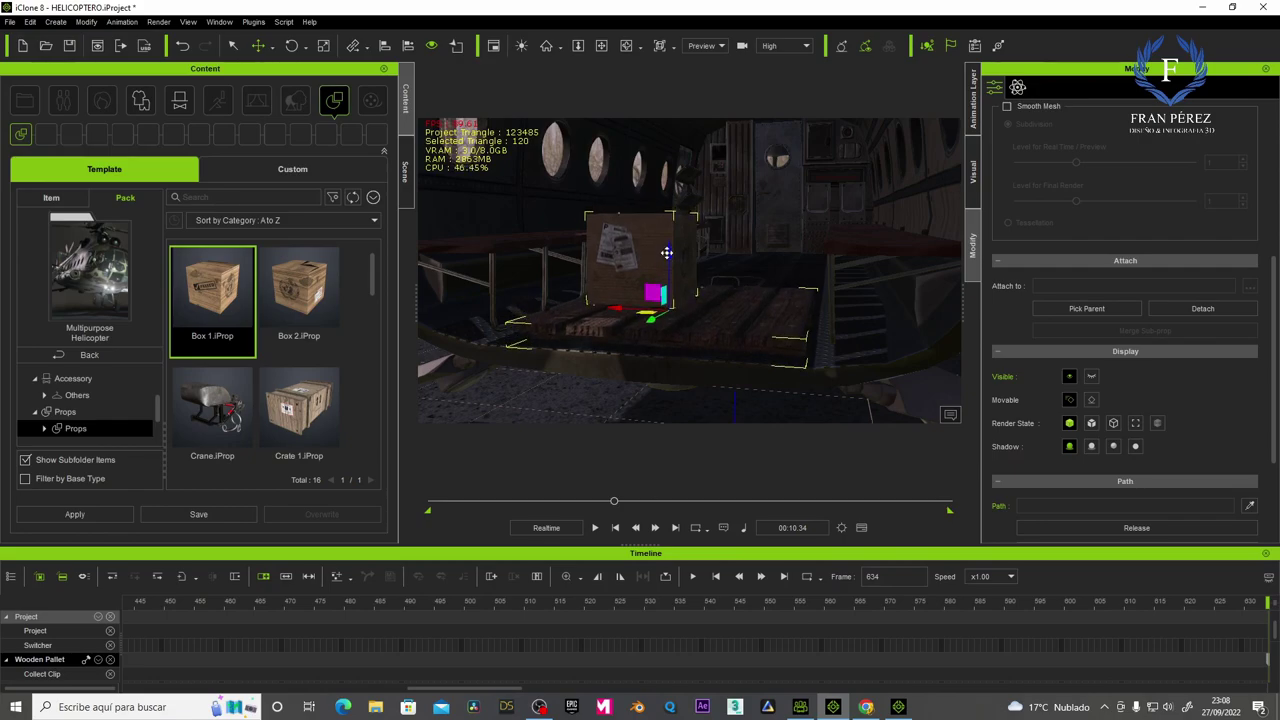
{"action": "left_click_drag", "start_coordinate": [667, 254], "coordinate": [666, 252]}
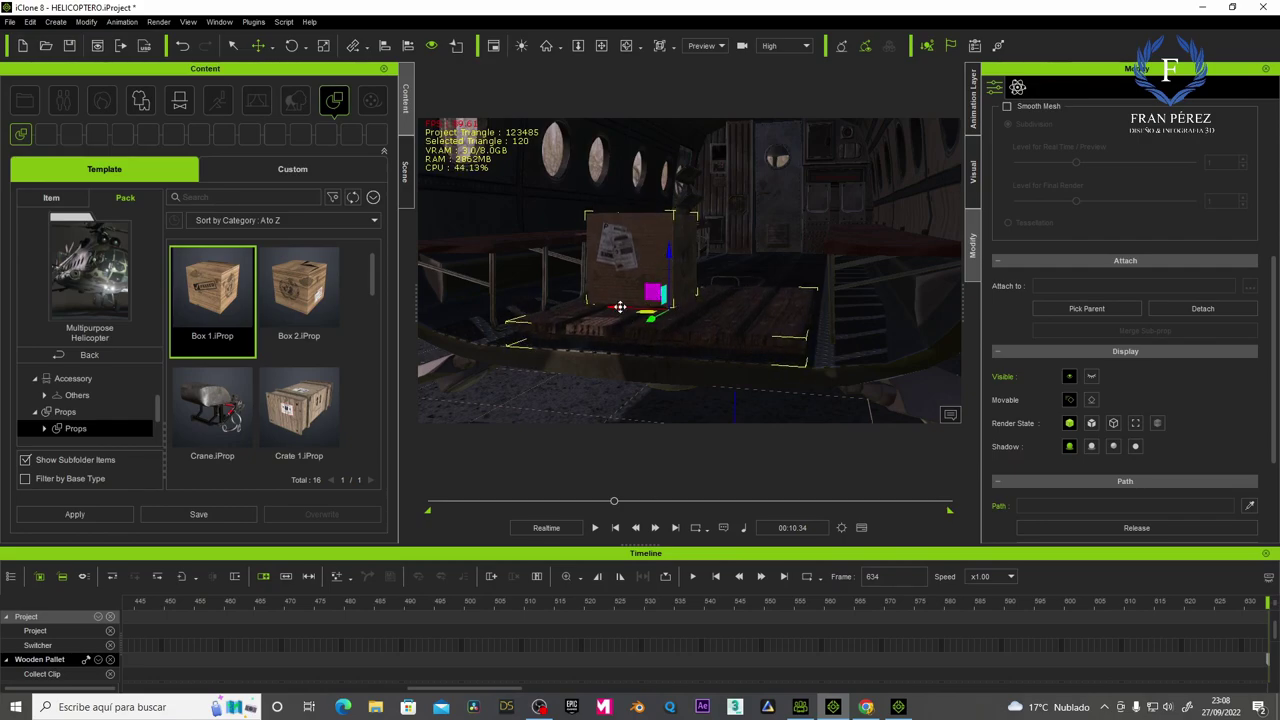
{"action": "left_click_drag", "start_coordinate": [620, 307], "coordinate": [697, 355]}
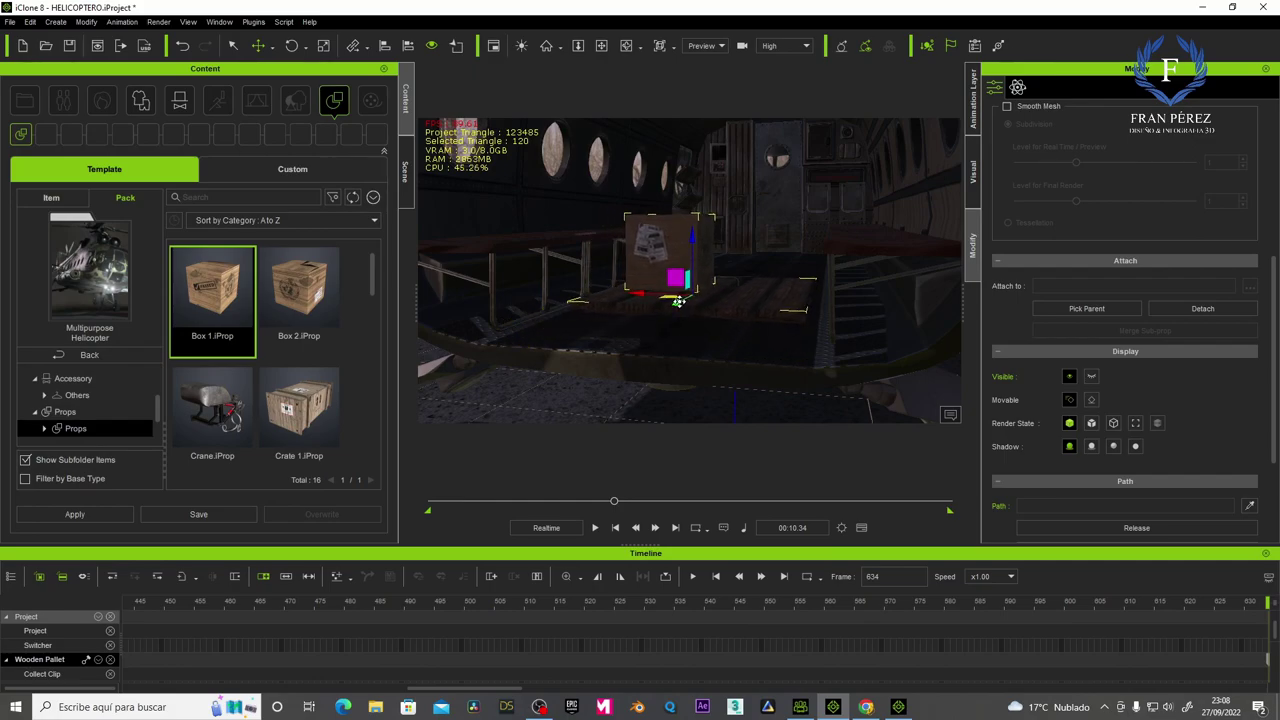
Remove the crate's object animation and rewind the timeline to frame 0.
{"action": "right_click", "coordinate": [740, 300]}
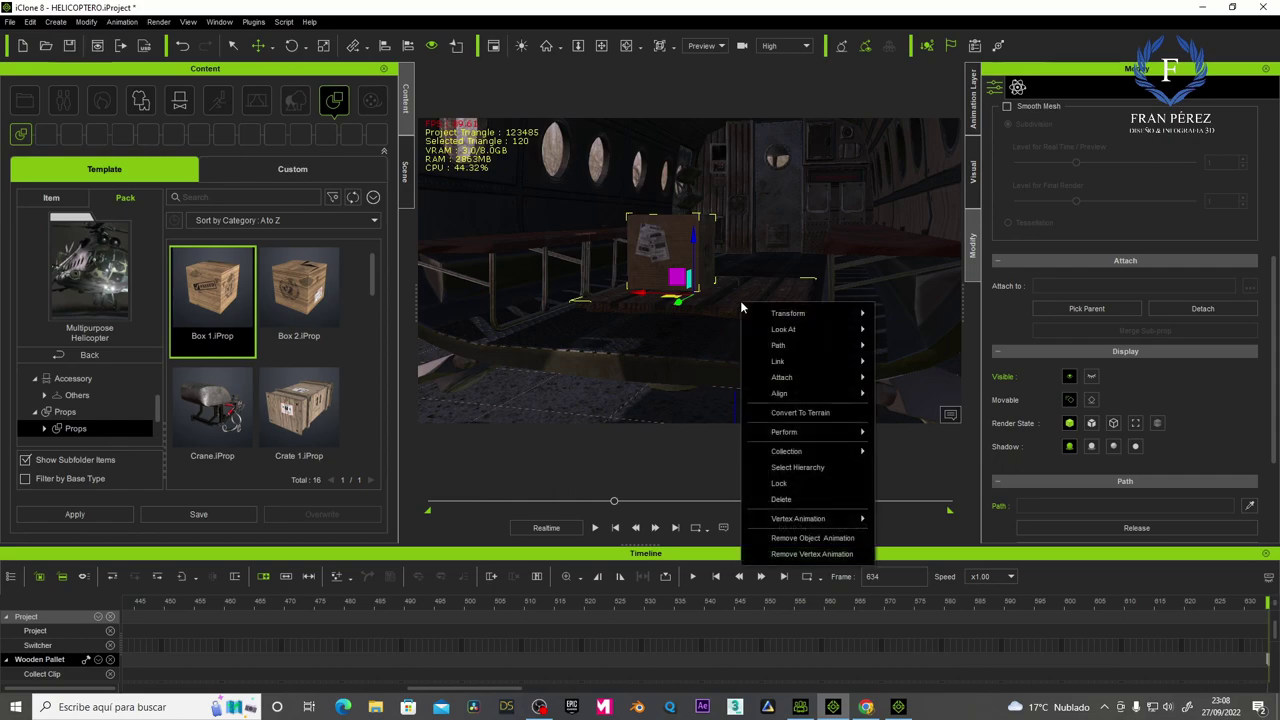
{"action": "left_click", "coordinate": [817, 538]}
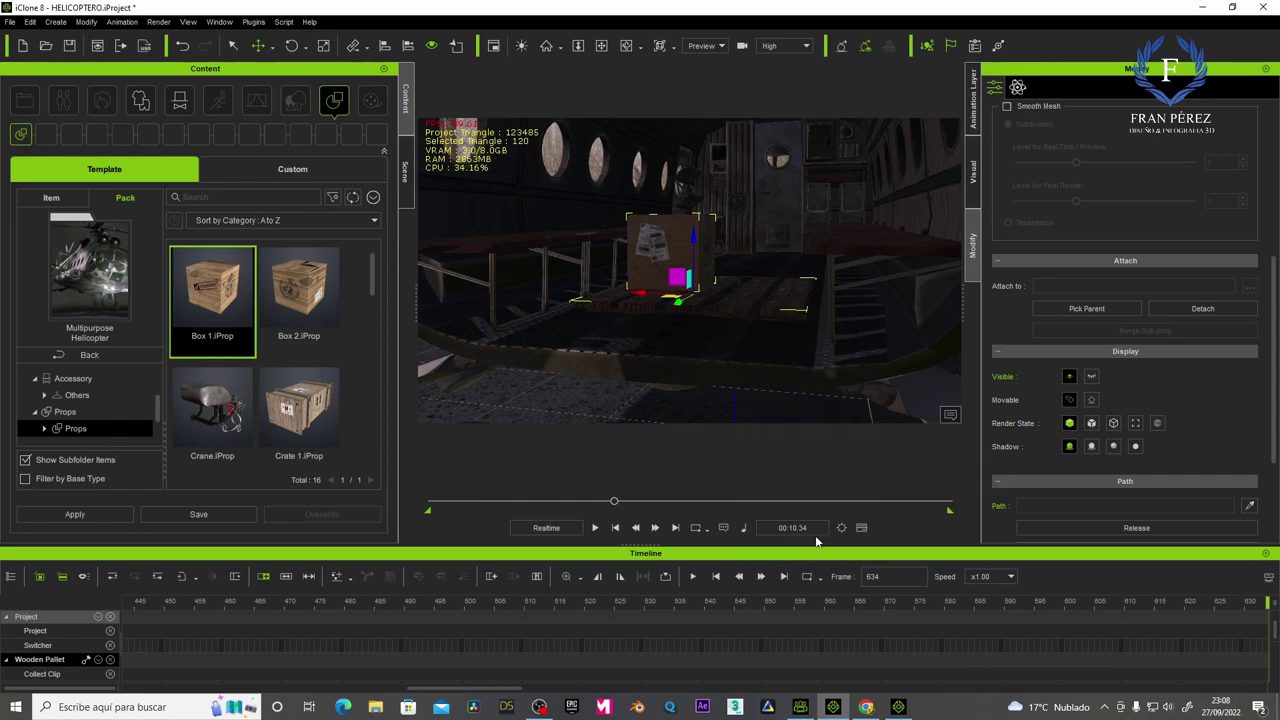
{"action": "left_click", "coordinate": [615, 528]}
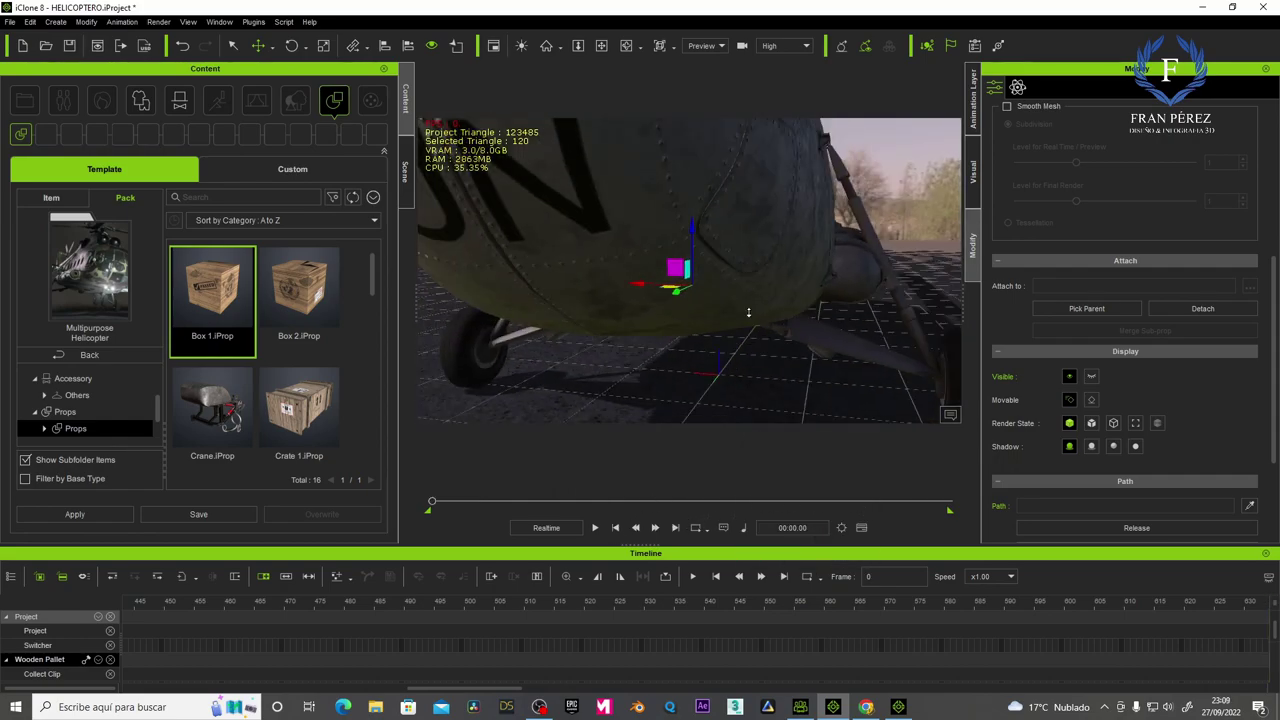
Orbit around the helicopter, play back to frame 684, then show the Scene object list.
{"action": "scroll", "coordinate": [748, 313], "scroll_direction": "down", "scroll_amount": 5}
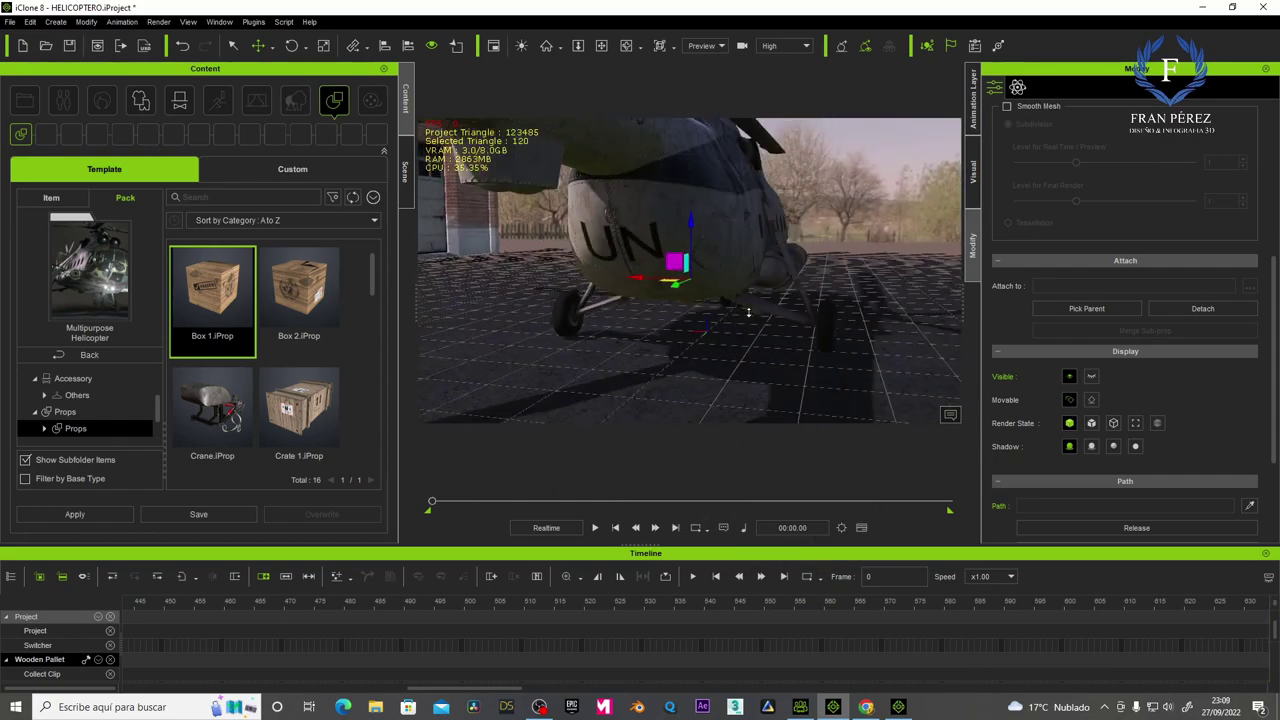
{"action": "left_click", "coordinate": [601, 45]}
{"action": "mouse_move", "coordinate": [803, 286]}
{"action": "left_mouse_down"}
{"action": "mouse_move", "coordinate": [664, 279]}
{"action": "mouse_move", "coordinate": [726, 280]}
{"action": "mouse_move", "coordinate": [718, 308]}
{"action": "left_mouse_up"}
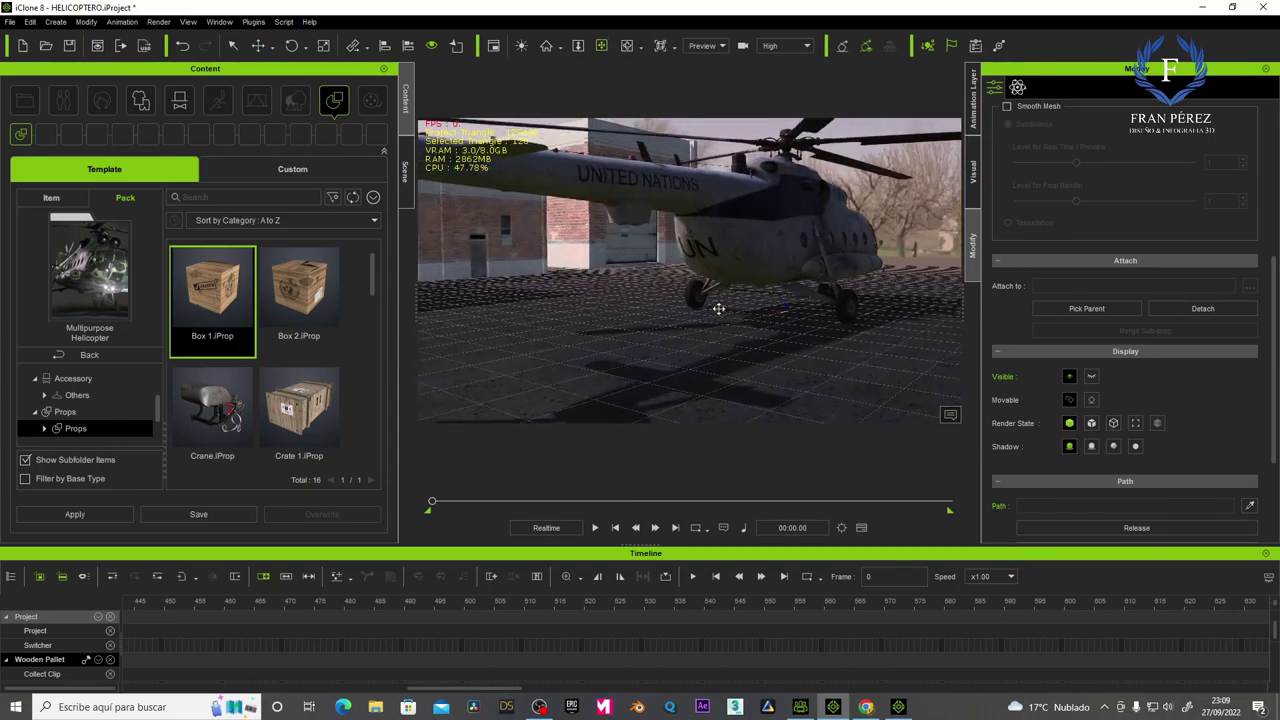
{"action": "left_click", "coordinate": [596, 528]}
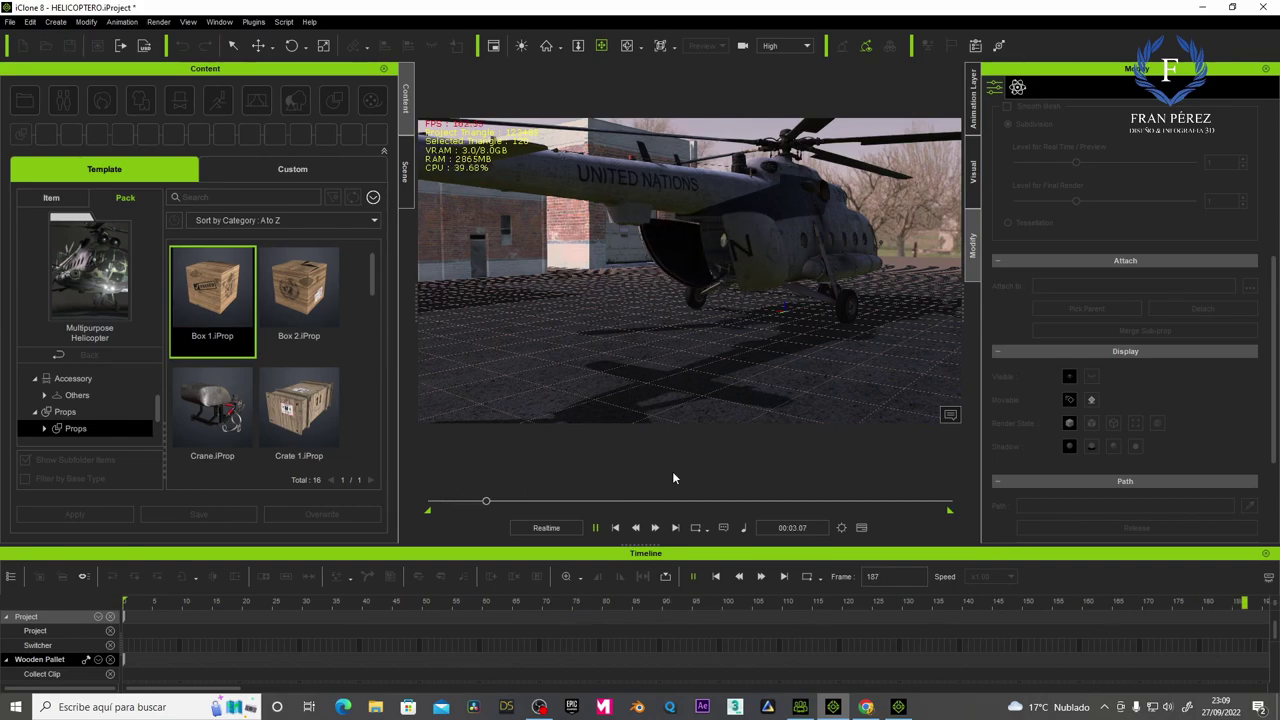
{"action": "mouse_move", "coordinate": [700, 300]}
{"action": "left_mouse_down"}
{"action": "mouse_move", "coordinate": [795, 302]}
{"action": "mouse_move", "coordinate": [645, 317]}
{"action": "mouse_move", "coordinate": [730, 318]}
{"action": "mouse_move", "coordinate": [703, 320]}
{"action": "left_mouse_up"}
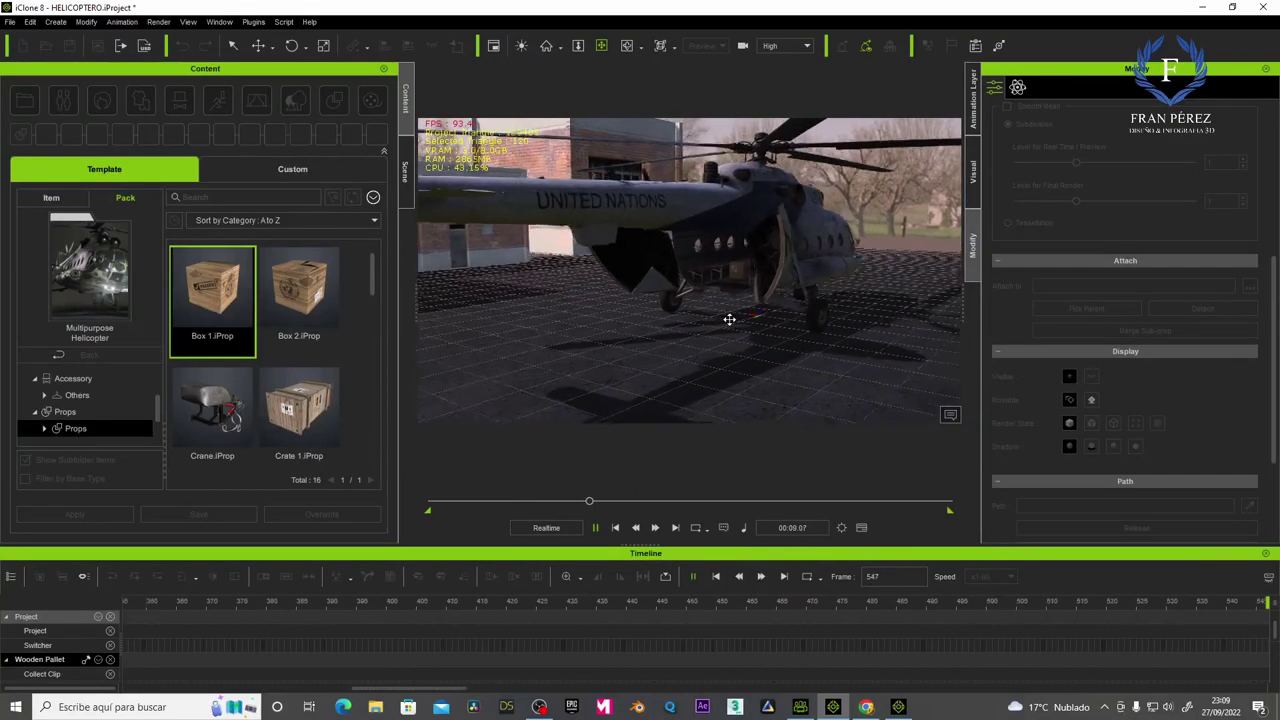
{"action": "left_click", "coordinate": [596, 528]}
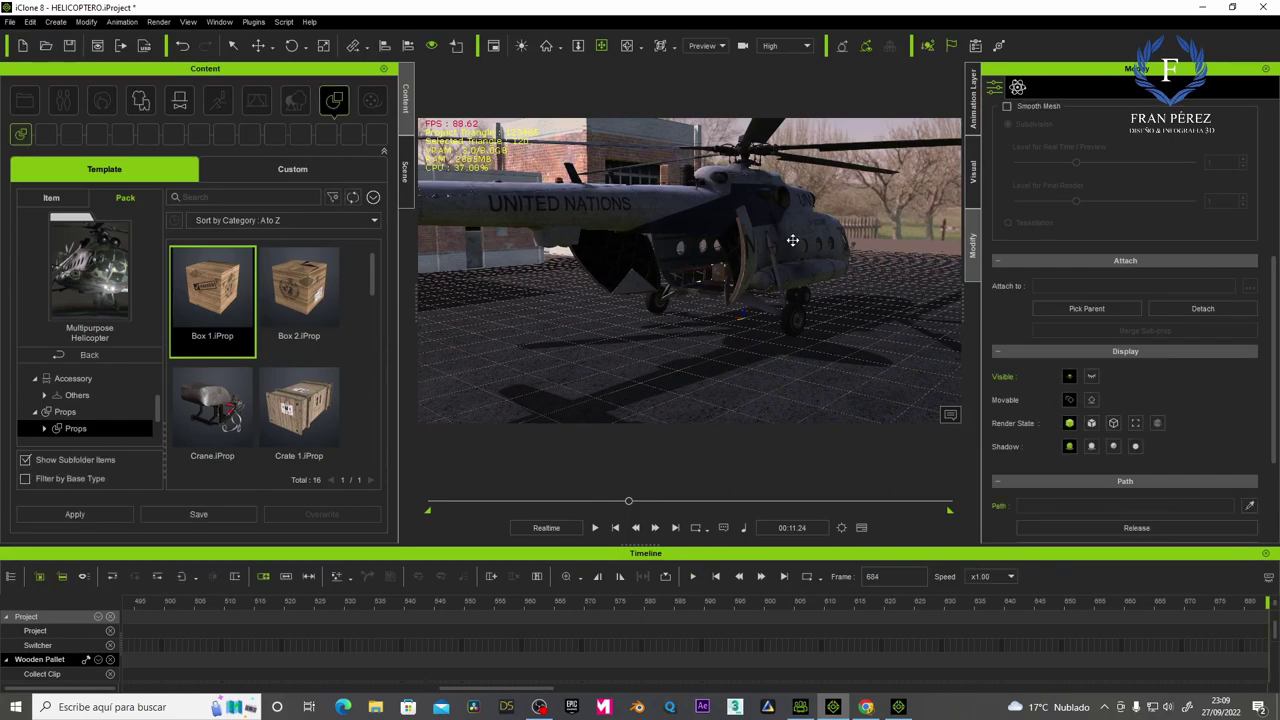
{"action": "left_click", "coordinate": [404, 171]}
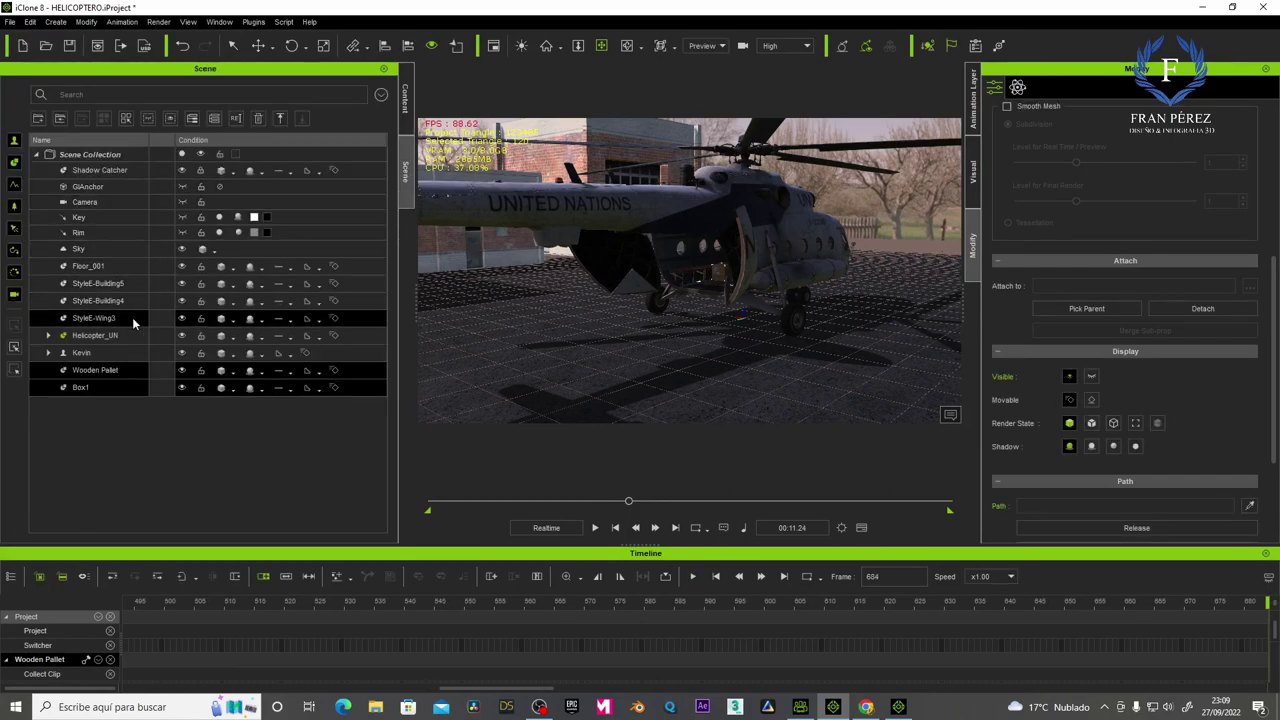
Run Helicopter_UN's Articulate Cargo Doors - Close Cargo Doors script and orbit to its side.
{"action": "left_click", "coordinate": [93, 340]}
{"action": "right_click", "coordinate": [778, 236]}
{"action": "mouse_move", "coordinate": [840, 398]}
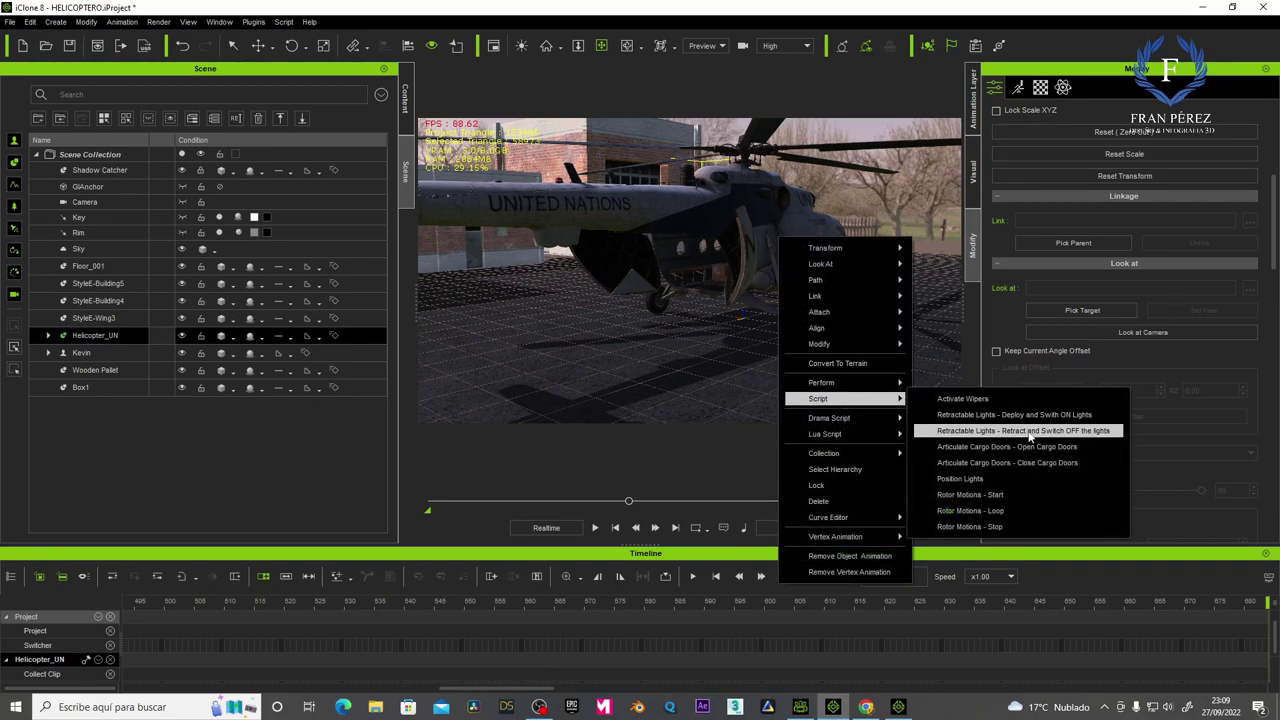
{"action": "left_click", "coordinate": [994, 464]}
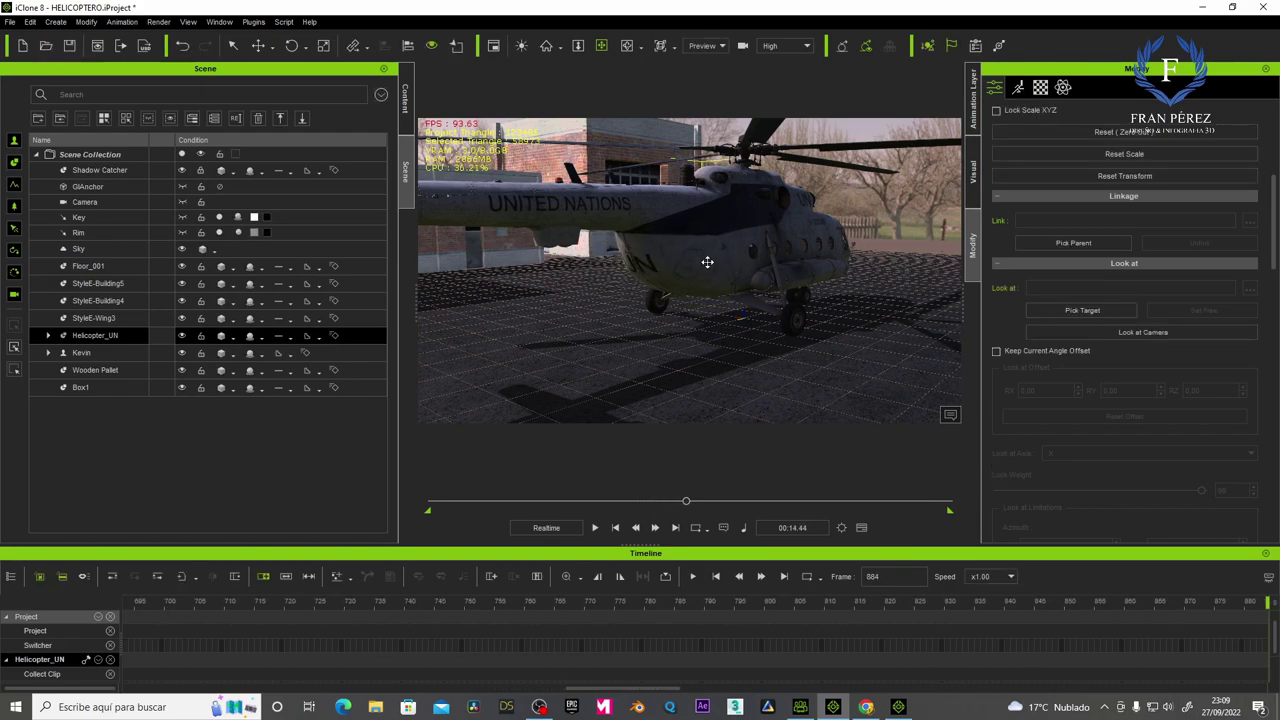
{"action": "mouse_move", "coordinate": [684, 263]}
{"action": "right_mouse_down"}
{"action": "mouse_move", "coordinate": [757, 287]}
{"action": "mouse_move", "coordinate": [755, 307]}
{"action": "mouse_move", "coordinate": [723, 298]}
{"action": "right_mouse_up"}
{"action": "right_click_drag", "start_coordinate": [827, 306], "coordinate": [734, 306]}
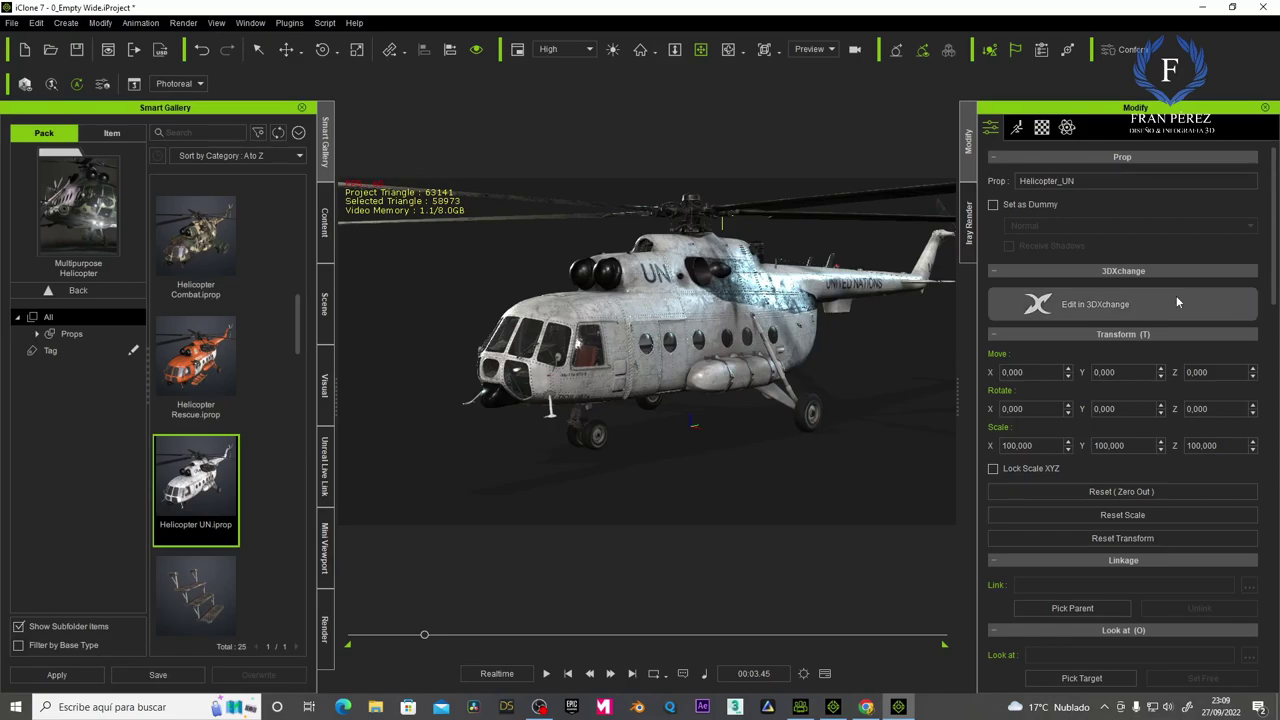
Close iClone 7, discarding the empty project without saving.
{"action": "left_click", "coordinate": [1260, 7]}
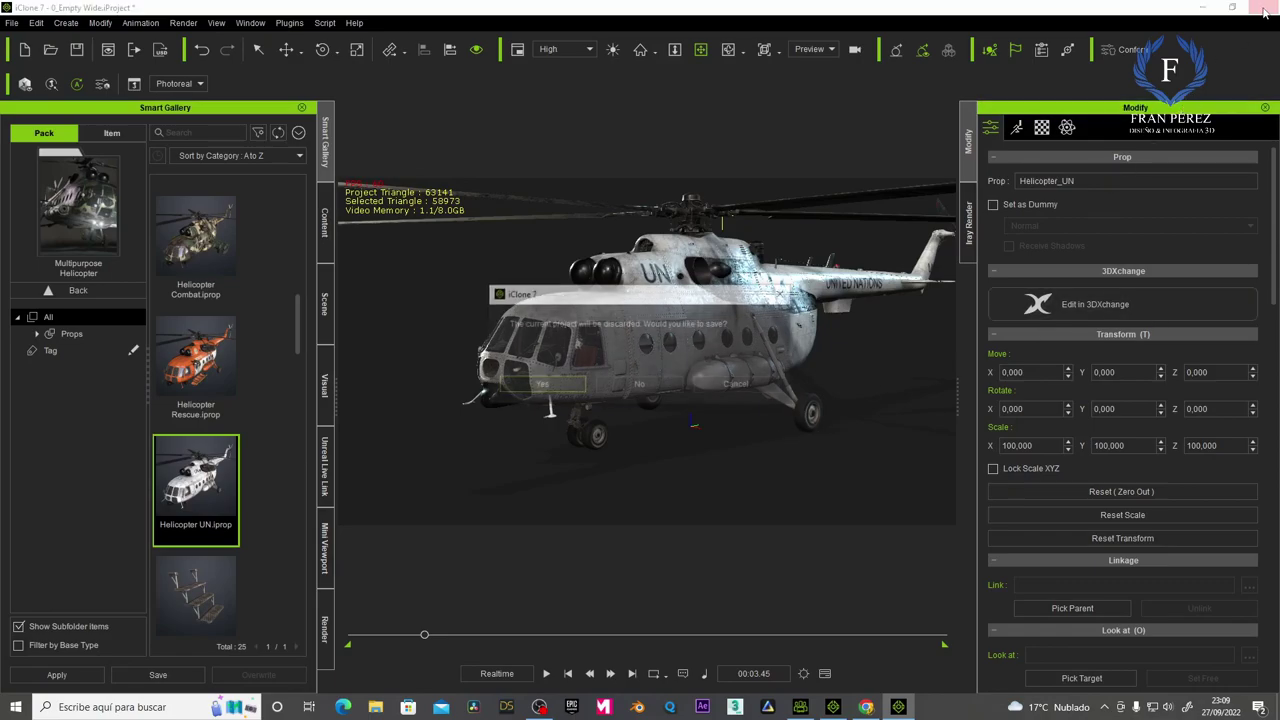
{"action": "left_click", "coordinate": [627, 390]}
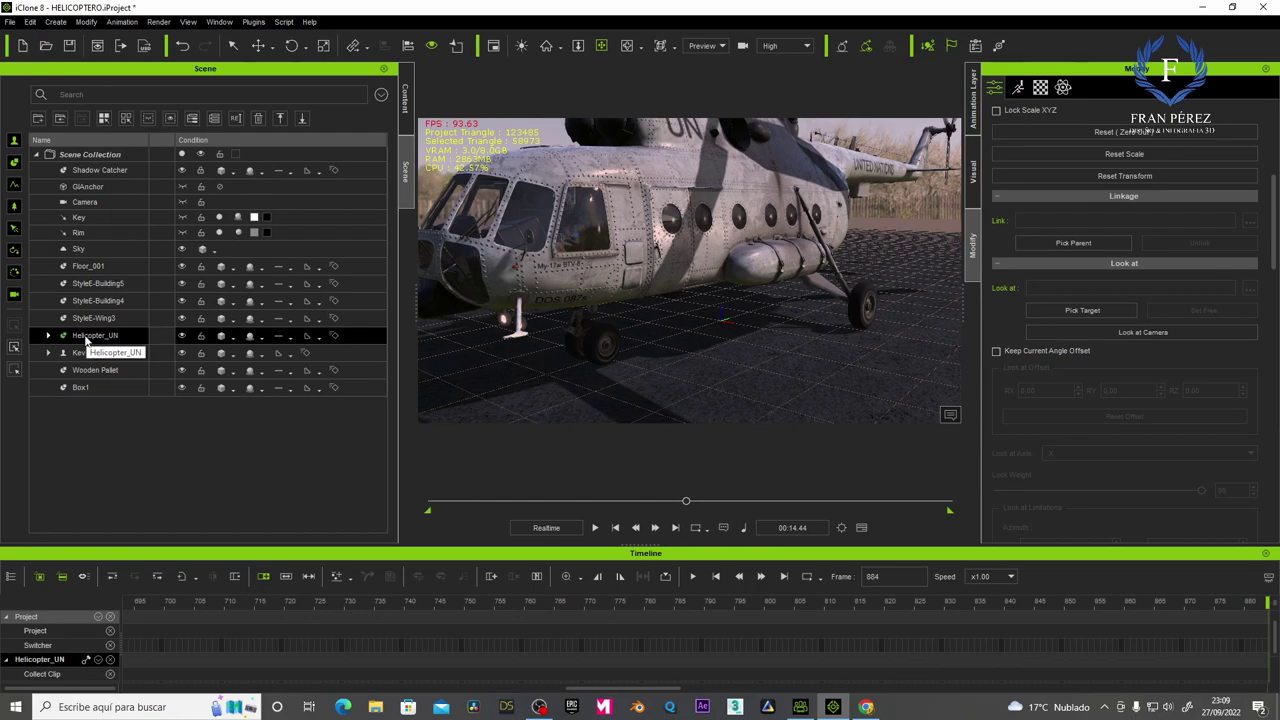
Expand Helicopter_UN in the Scene list and select its Fuselage_Door part.
{"action": "left_click", "coordinate": [48, 335]}
{"action": "left_click", "coordinate": [90, 387]}
{"action": "scroll", "coordinate": [92, 398], "scroll_direction": "down", "scroll_amount": 4}
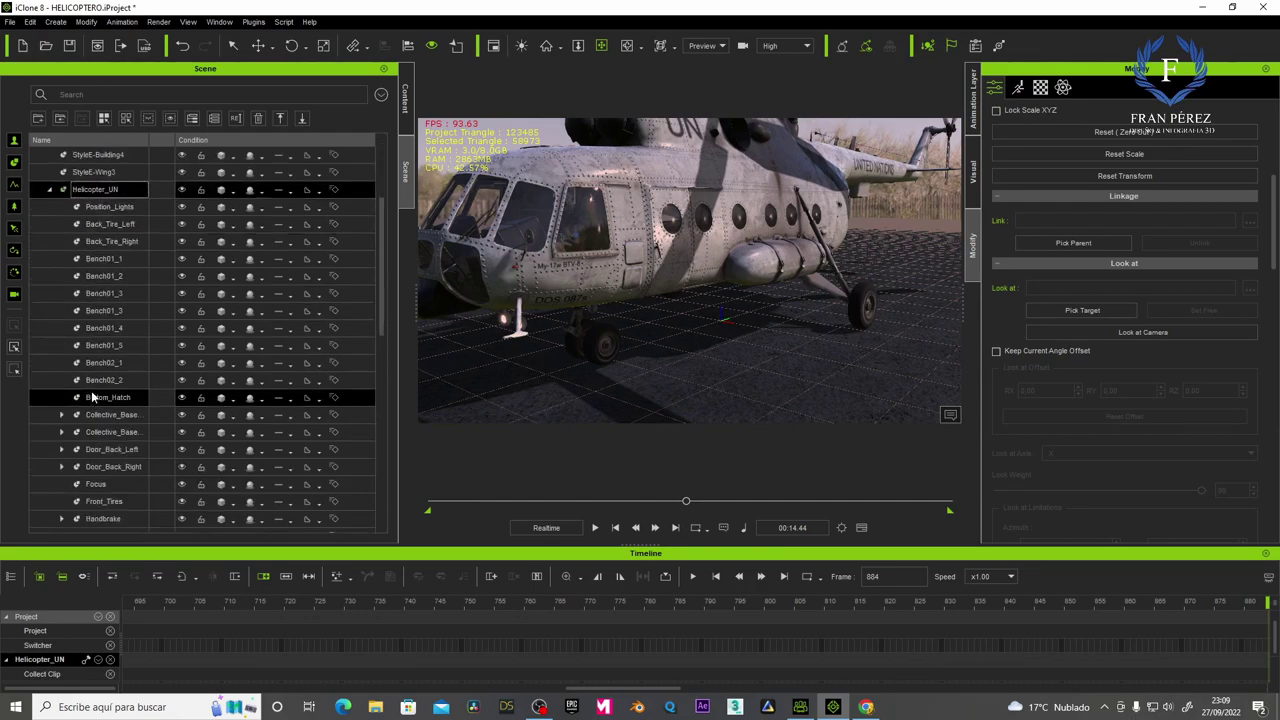
{"action": "left_click", "coordinate": [93, 397]}
{"action": "scroll", "coordinate": [92, 397], "scroll_direction": "down", "scroll_amount": 3}
{"action": "scroll", "coordinate": [92, 397], "scroll_direction": "down", "scroll_amount": 3}
{"action": "scroll", "coordinate": [92, 397], "scroll_direction": "down", "scroll_amount": 3}
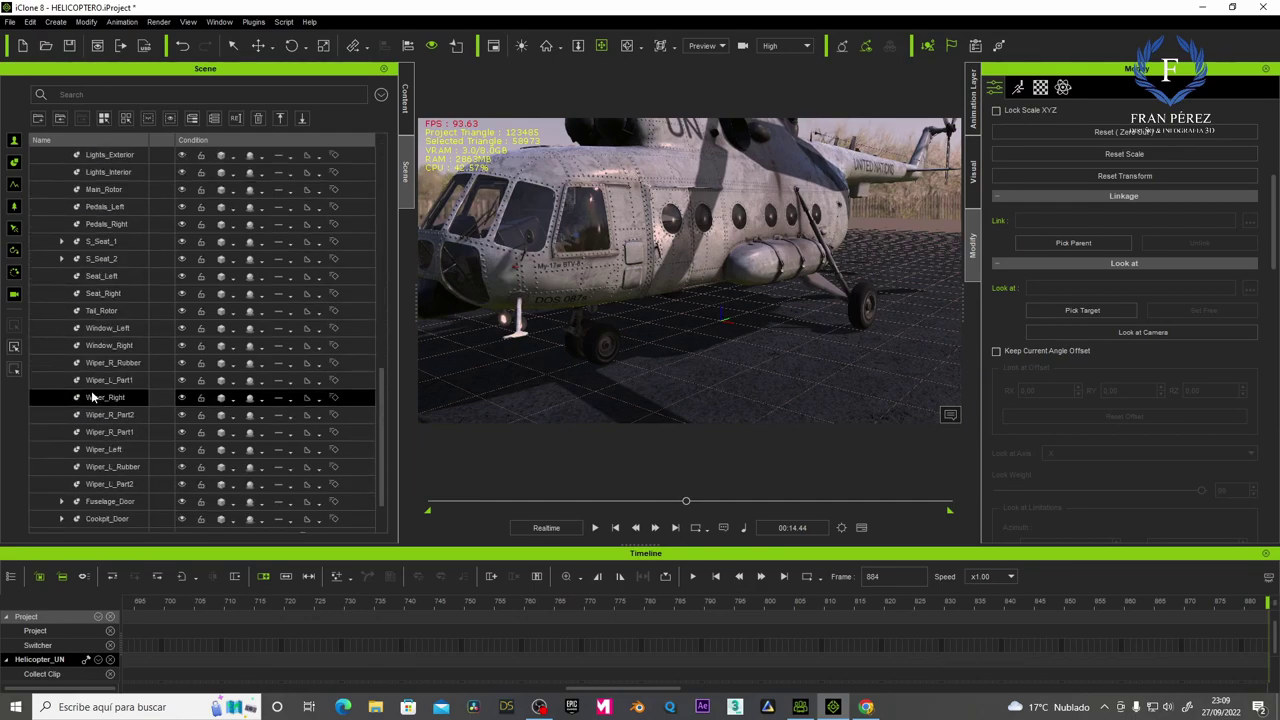
{"action": "scroll", "coordinate": [92, 397], "scroll_direction": "down", "scroll_amount": 3}
{"action": "left_click", "coordinate": [97, 416]}
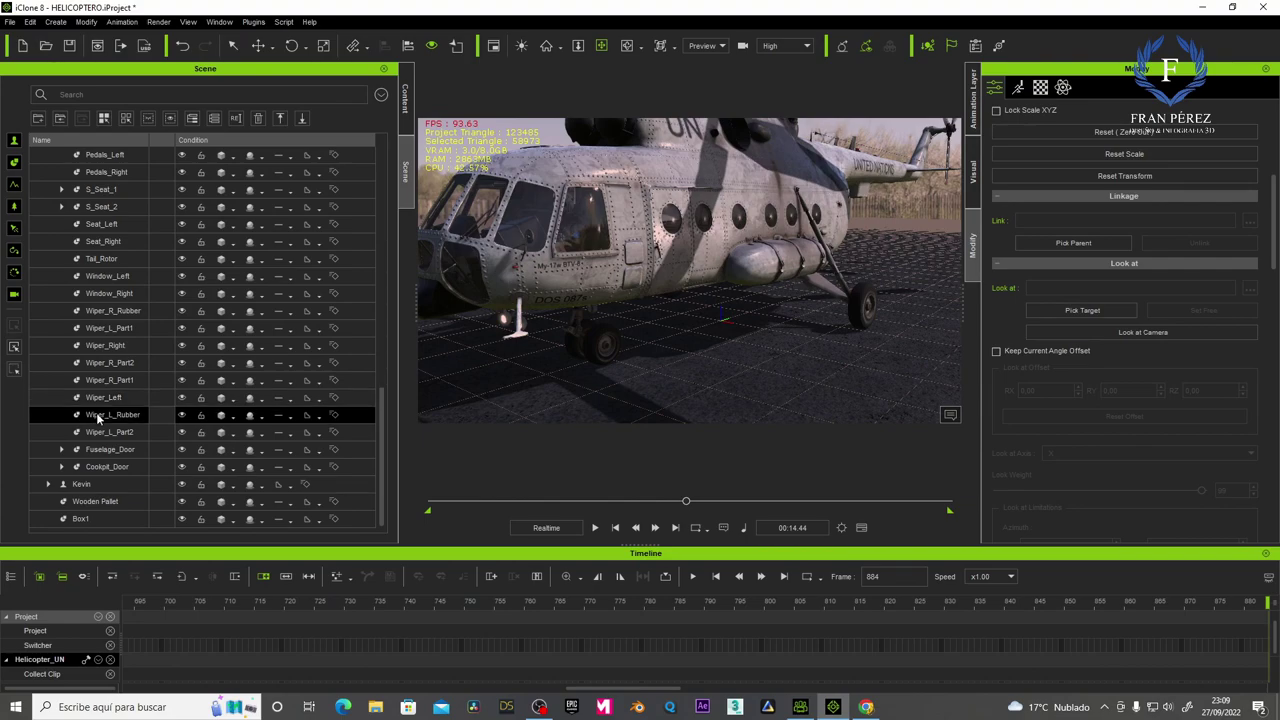
{"action": "left_click", "coordinate": [95, 452]}
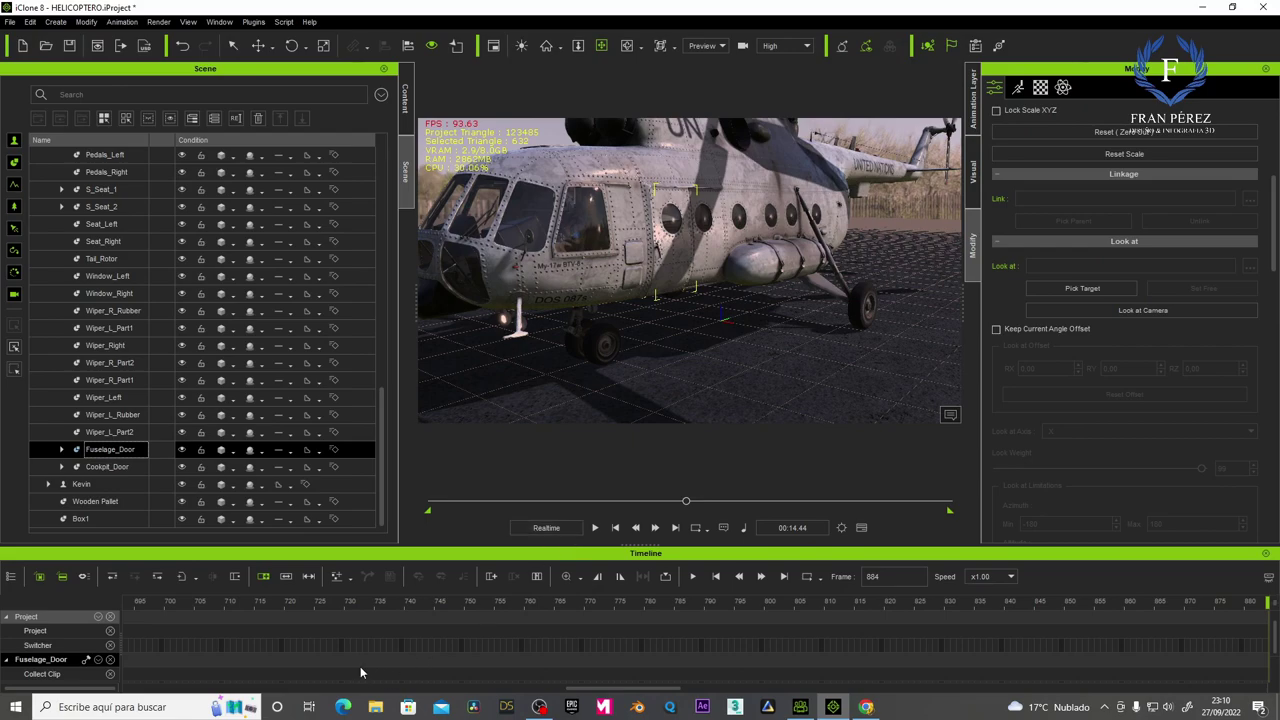
{"action": "scroll", "coordinate": [196, 654], "scroll_direction": "down", "scroll_amount": 2}
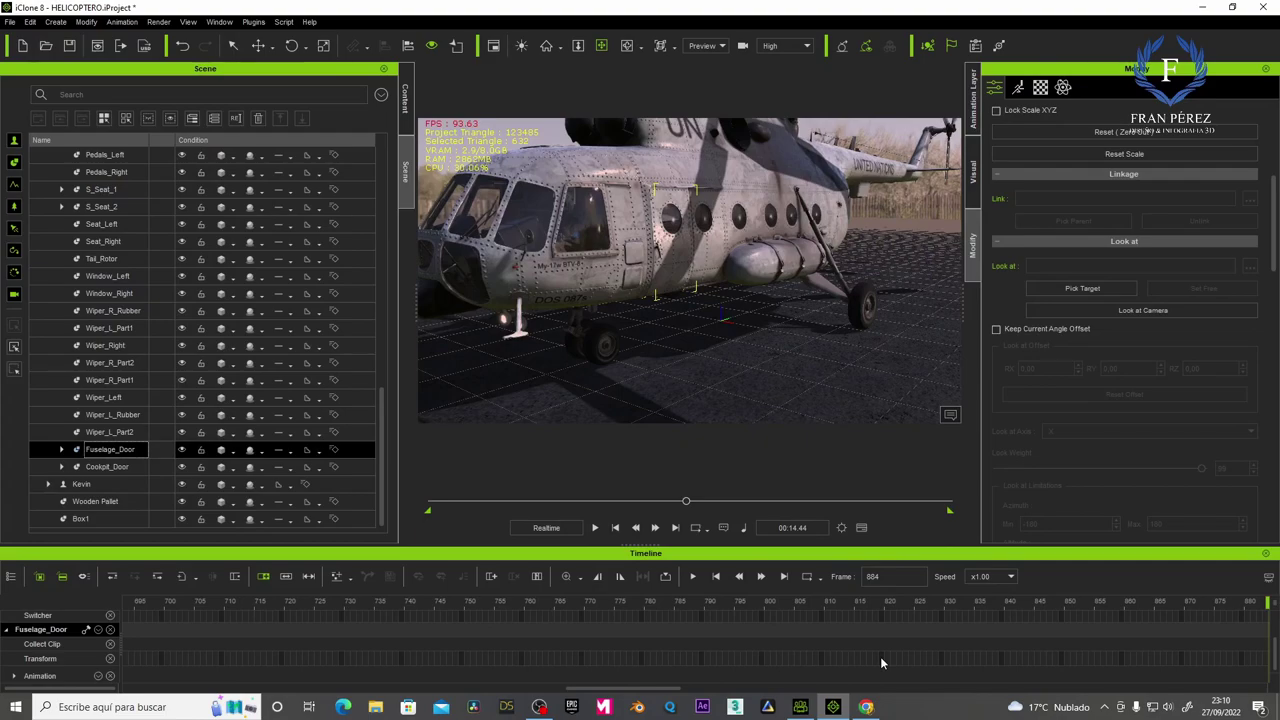
Fit the timeline to frames 0–1800 and select the door's Transform track.
{"action": "left_click", "coordinate": [576, 579]}
{"action": "left_click", "coordinate": [608, 634]}
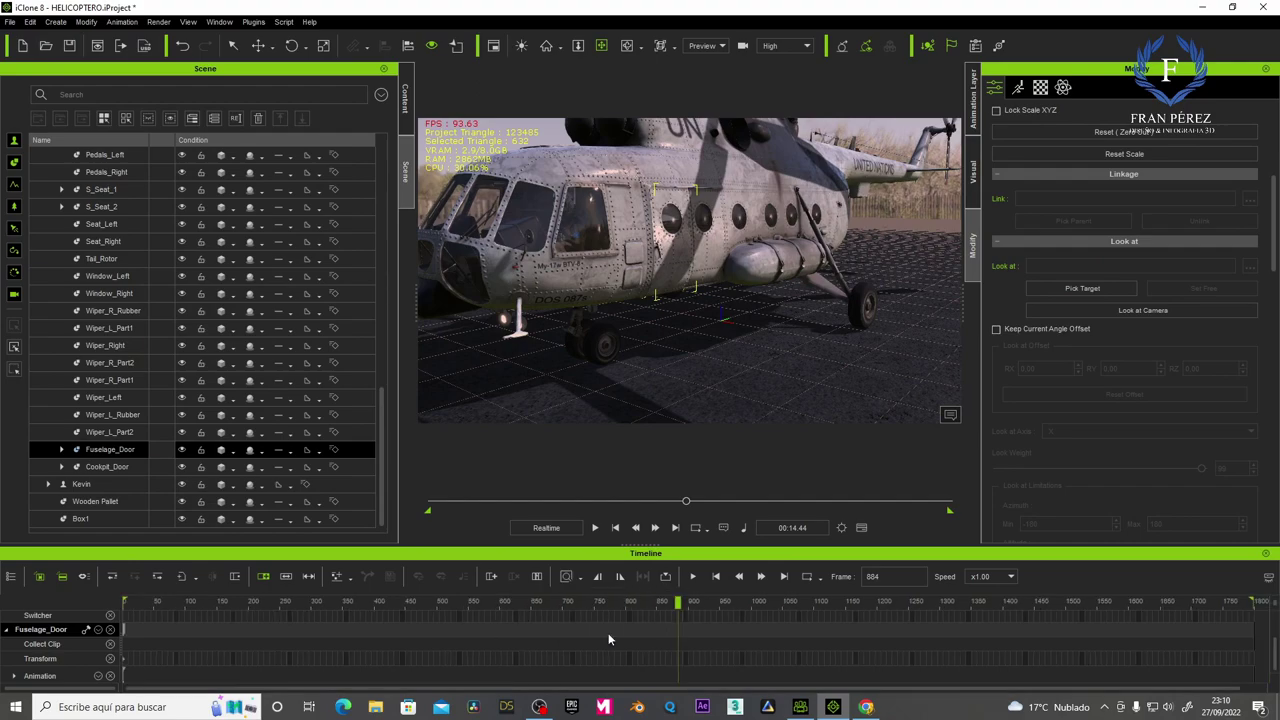
{"action": "left_click", "coordinate": [677, 658]}
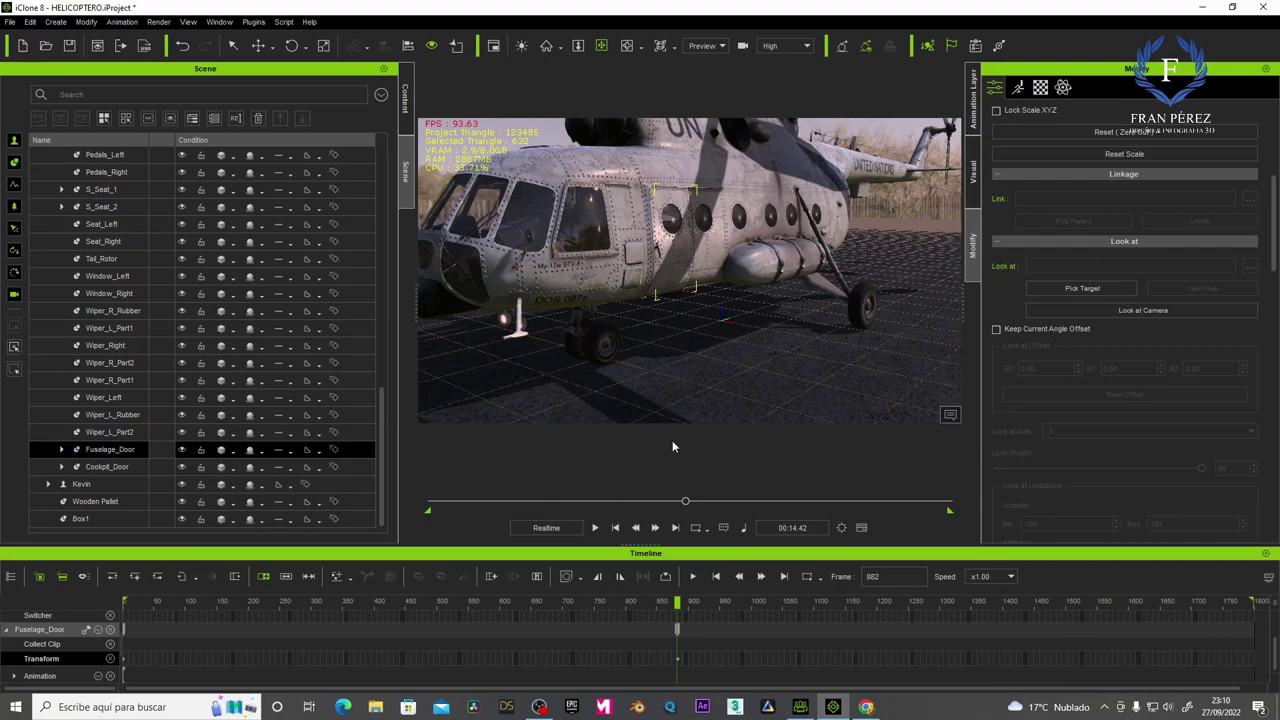
Key the Fuselage_Door sliding open along X at frame 998, then replay from the start.
{"action": "left_click_drag", "start_coordinate": [677, 602], "coordinate": [750, 601]}
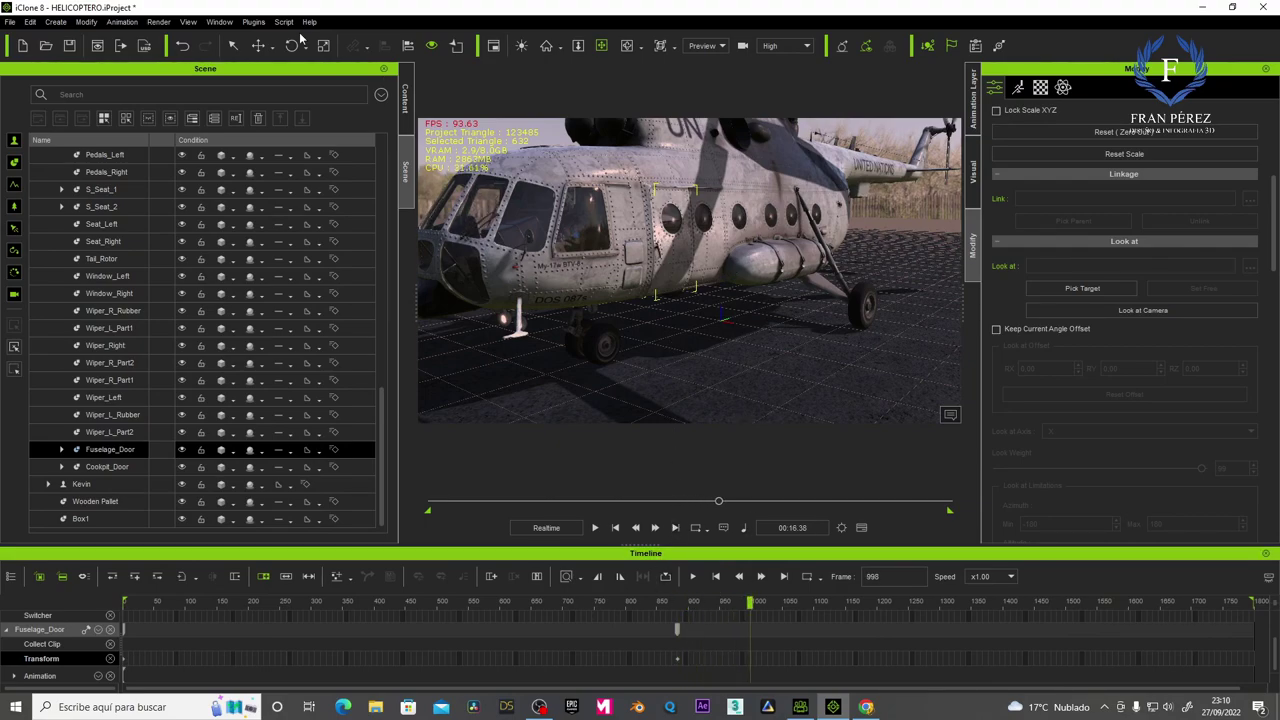
{"action": "left_click", "coordinate": [258, 45]}
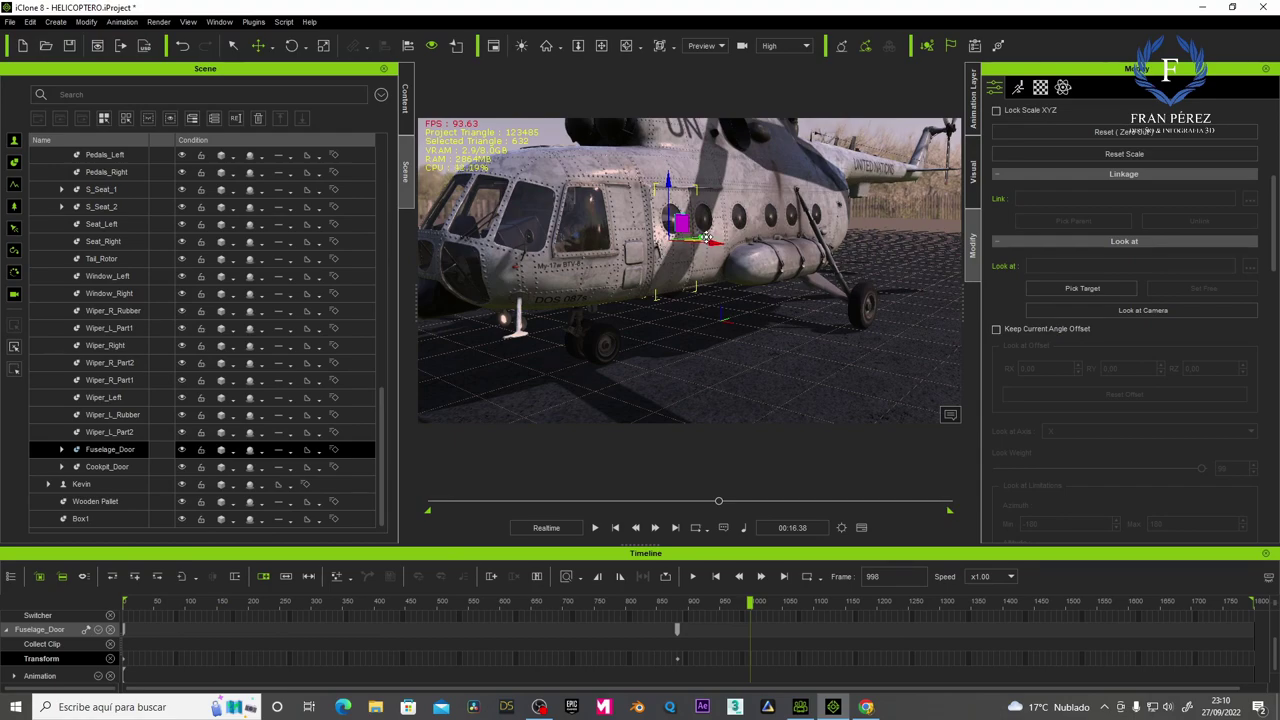
{"action": "left_click_drag", "start_coordinate": [705, 236], "coordinate": [730, 235]}
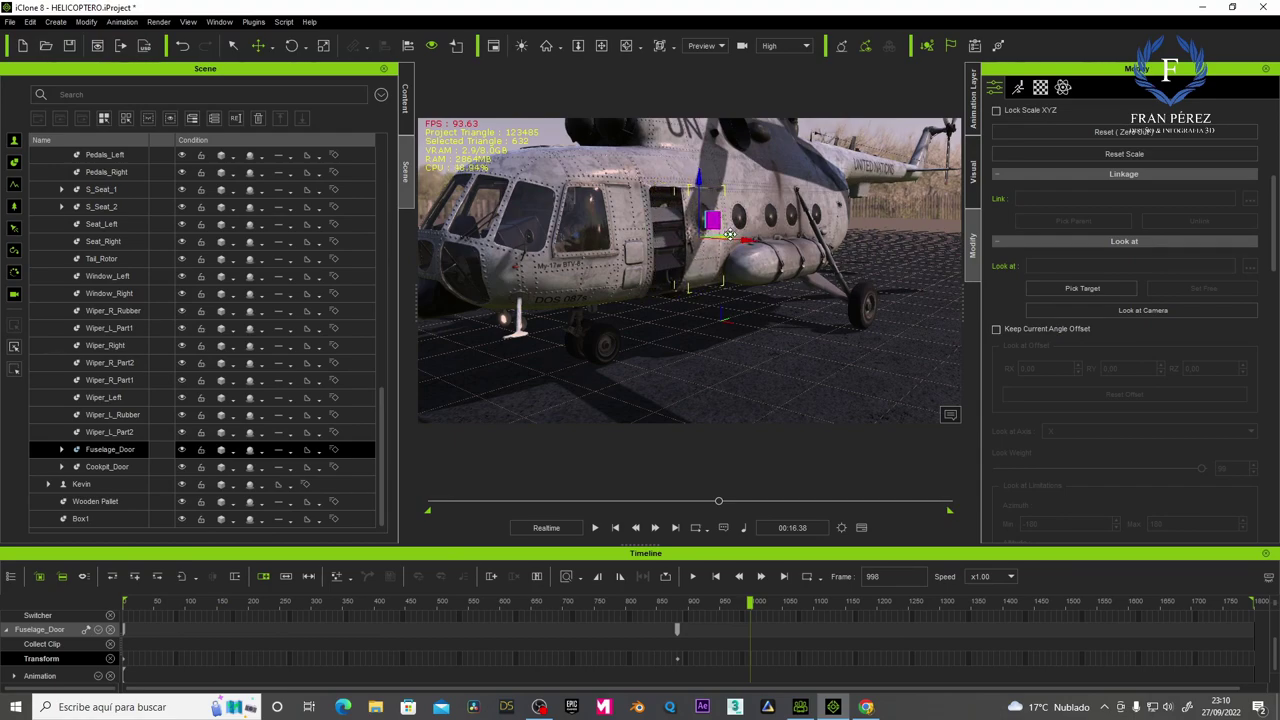
{"action": "left_click_drag", "start_coordinate": [730, 235], "coordinate": [736, 235]}
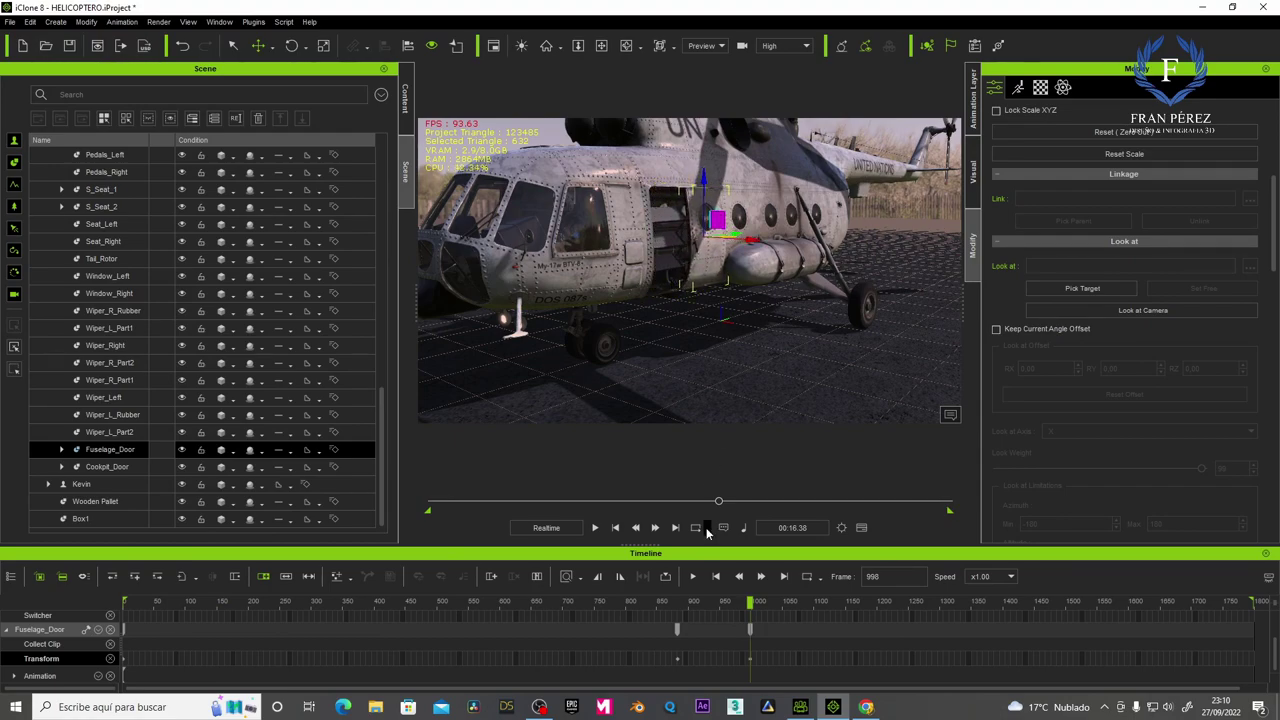
{"action": "left_click", "coordinate": [616, 528]}
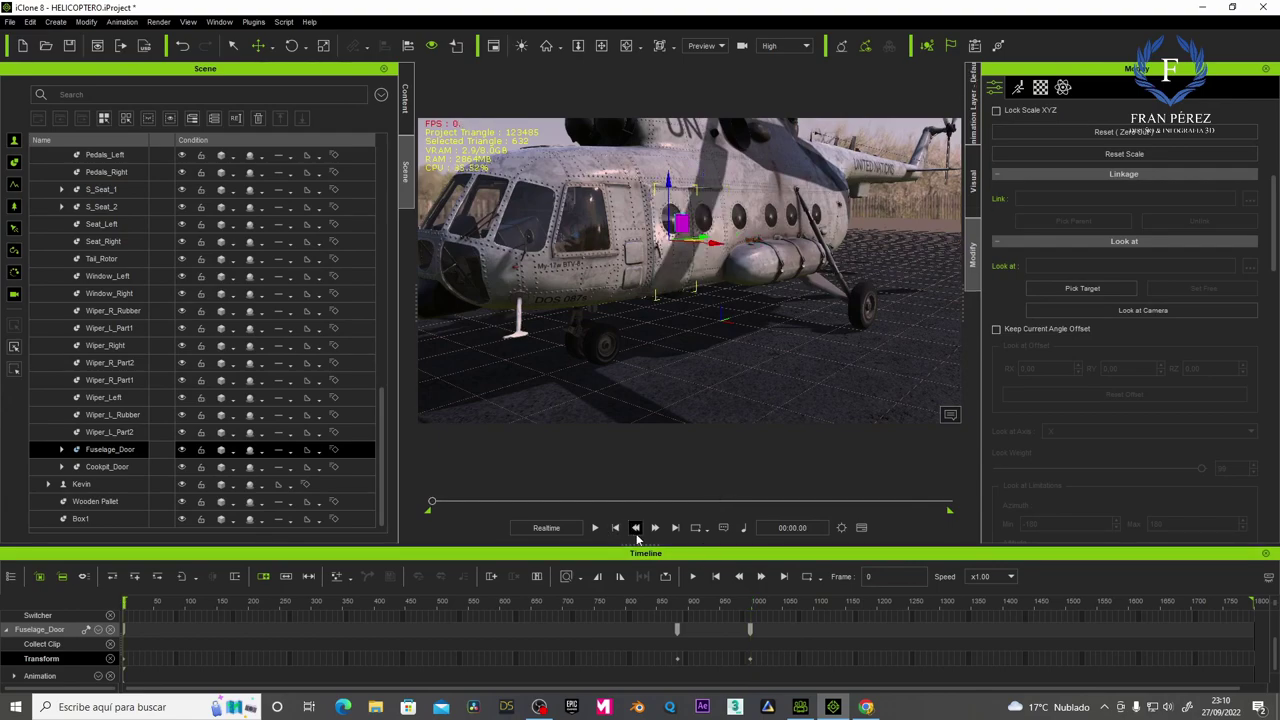
{"action": "left_click", "coordinate": [594, 528]}
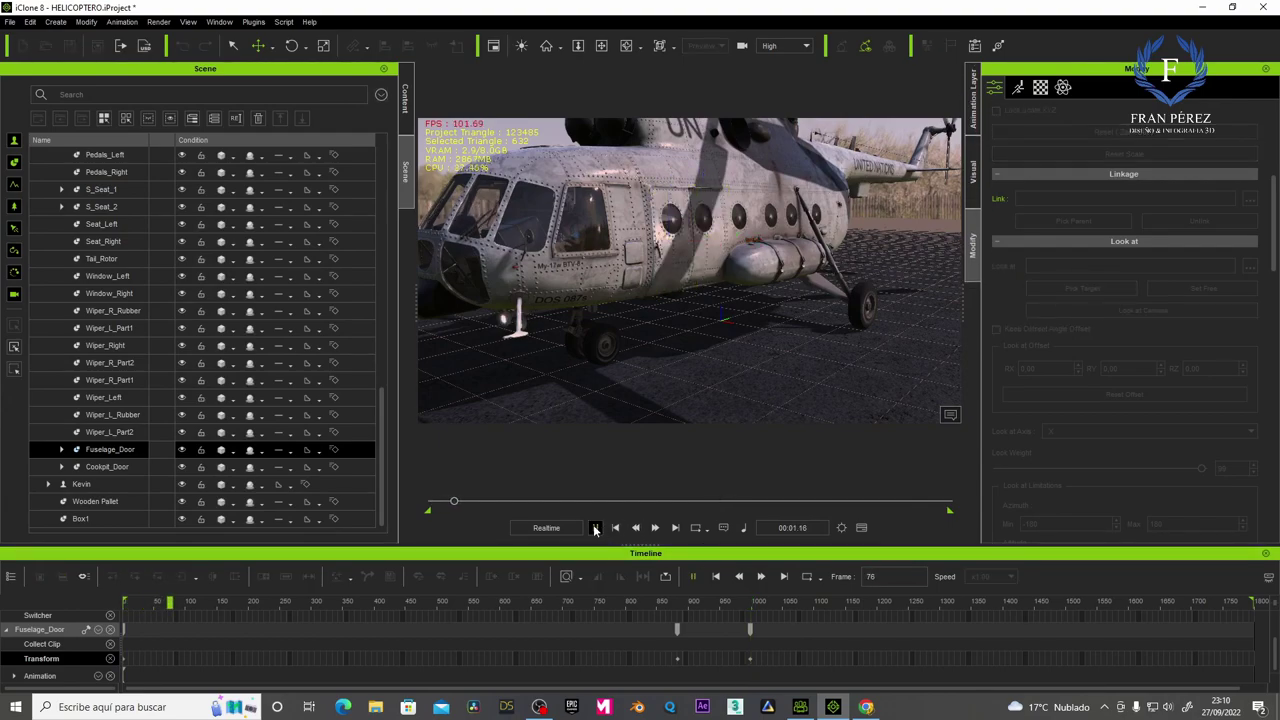
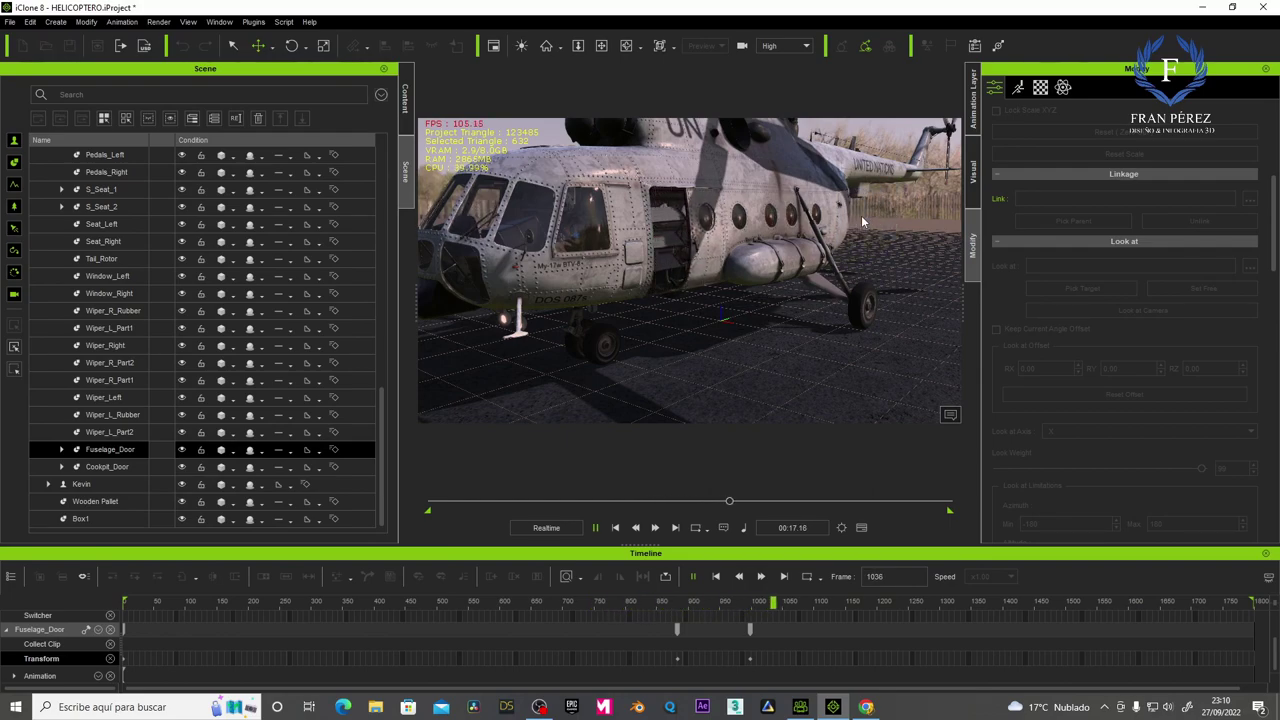
Stop playback, select the Ladder's Transform track and set the playhead to frame 1297.
{"action": "left_click", "coordinate": [595, 527]}
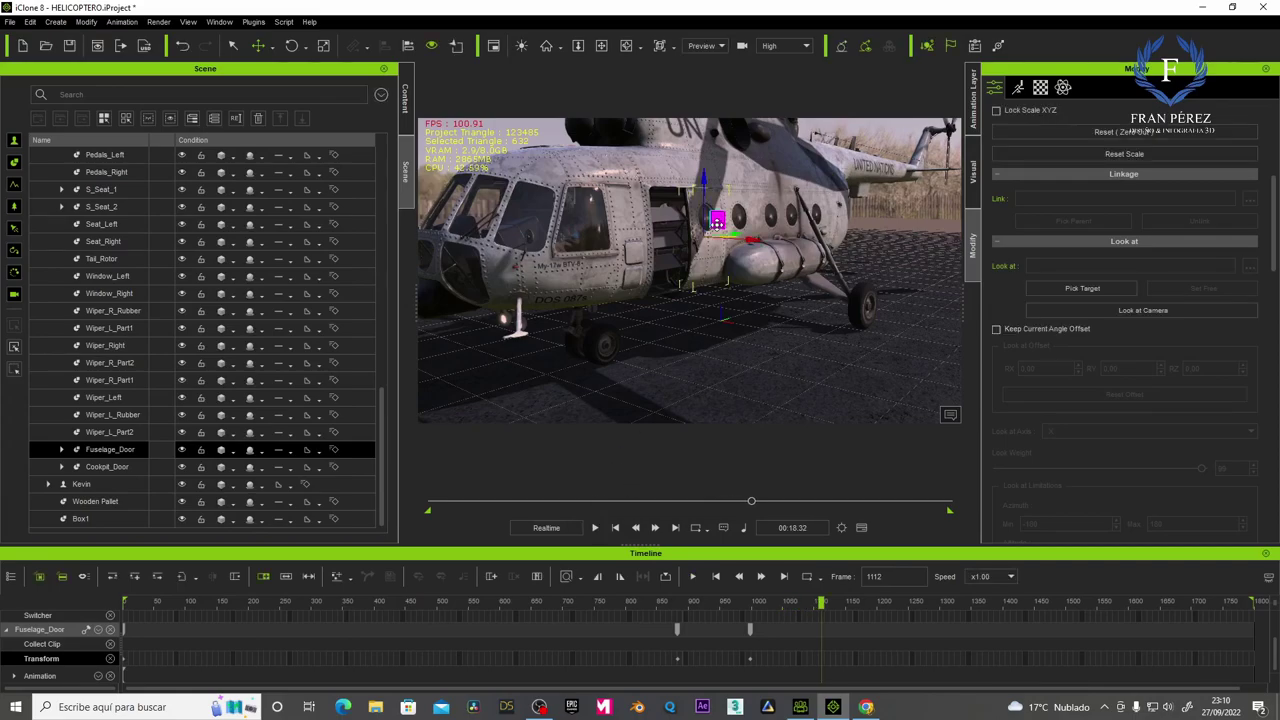
{"action": "left_click_drag", "start_coordinate": [820, 601], "coordinate": [750, 601]}
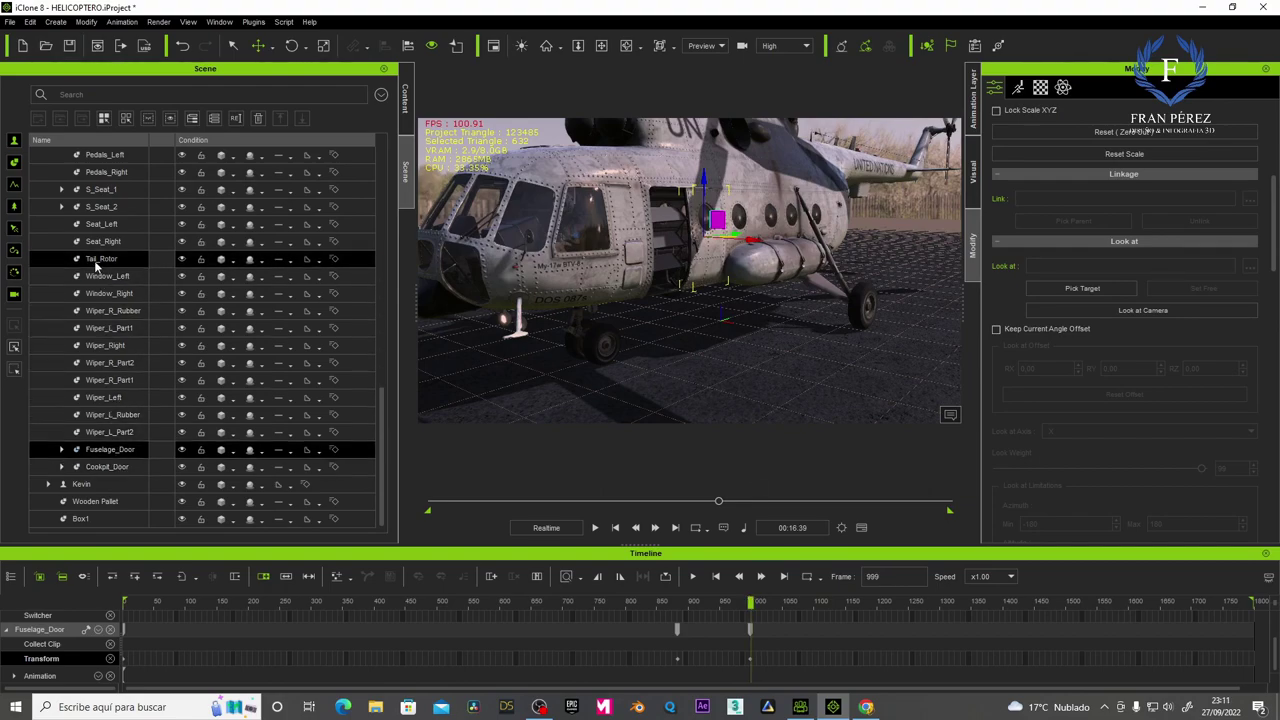
{"action": "scroll", "coordinate": [96, 263], "scroll_direction": "up", "scroll_amount": 2}
{"action": "left_click", "coordinate": [98, 173]}
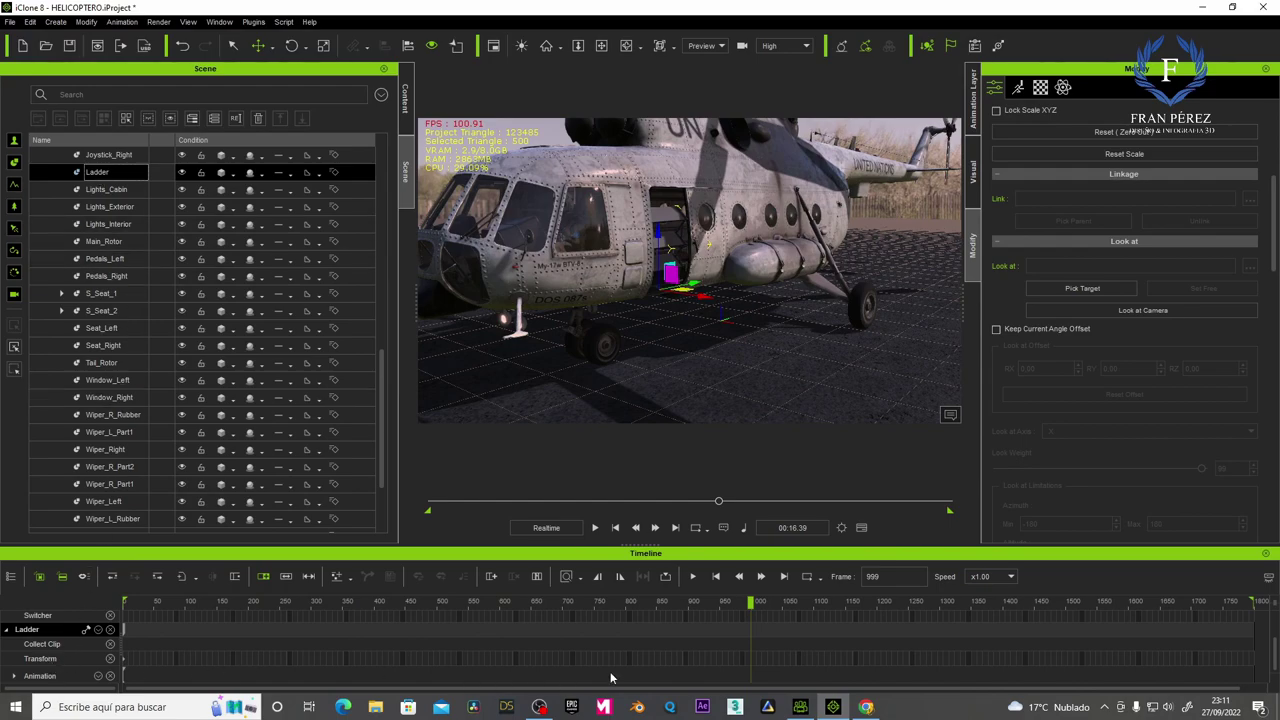
{"action": "left_click", "coordinate": [749, 660]}
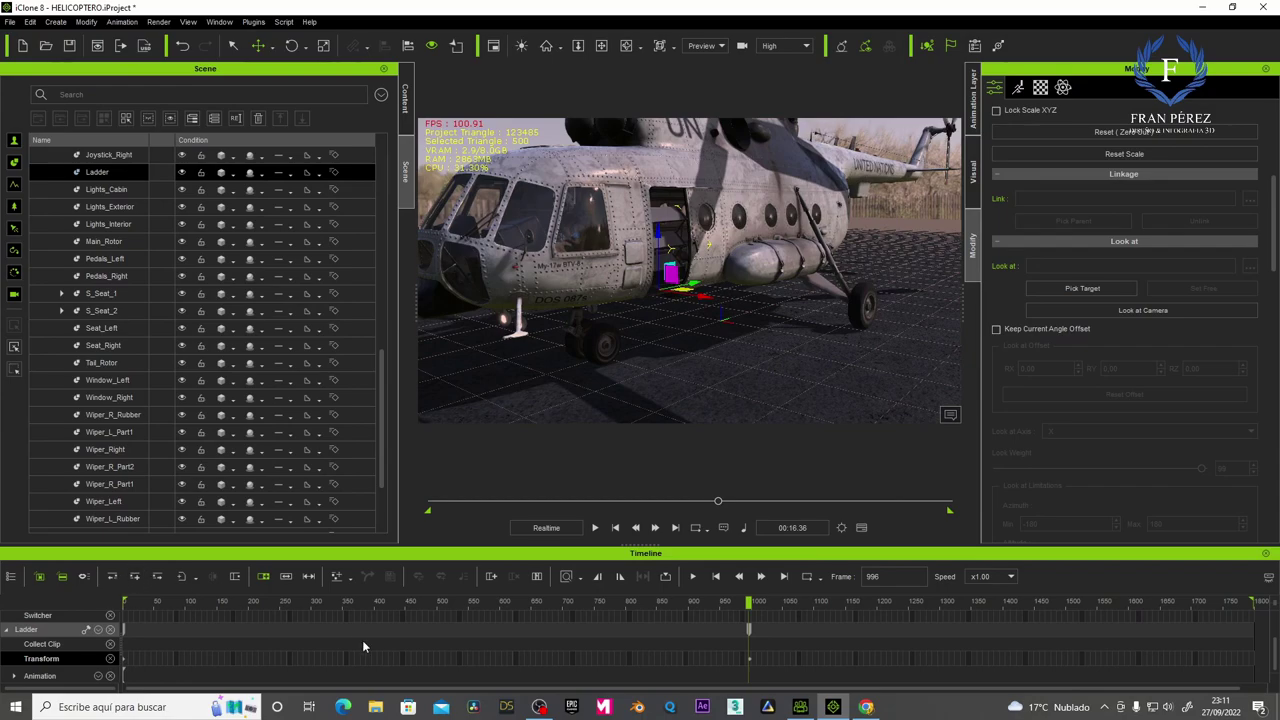
{"action": "left_click_drag", "start_coordinate": [750, 604], "coordinate": [927, 615]}
{"action": "left_click_drag", "start_coordinate": [927, 615], "coordinate": [938, 615]}
Key the ladder rotated down out of the doorway at frame 1297 and play back to check it.
{"action": "left_click", "coordinate": [291, 45]}
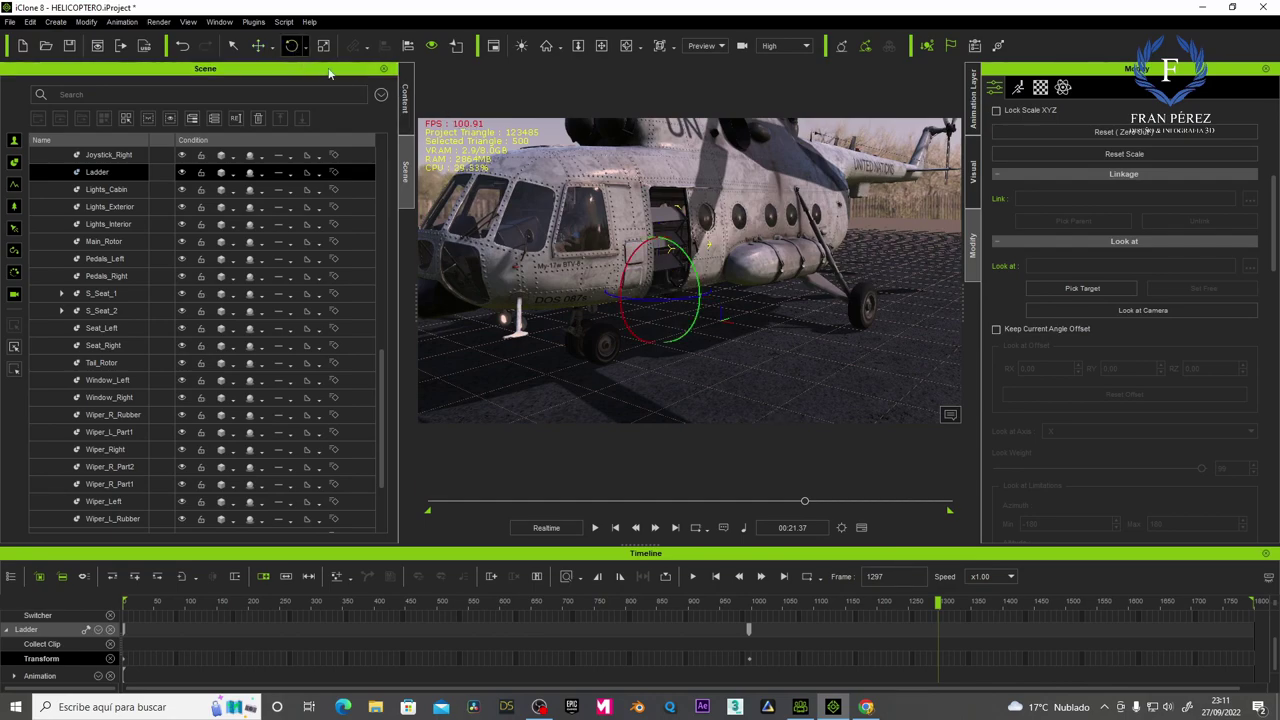
{"action": "left_click_drag", "start_coordinate": [688, 251], "coordinate": [709, 334]}
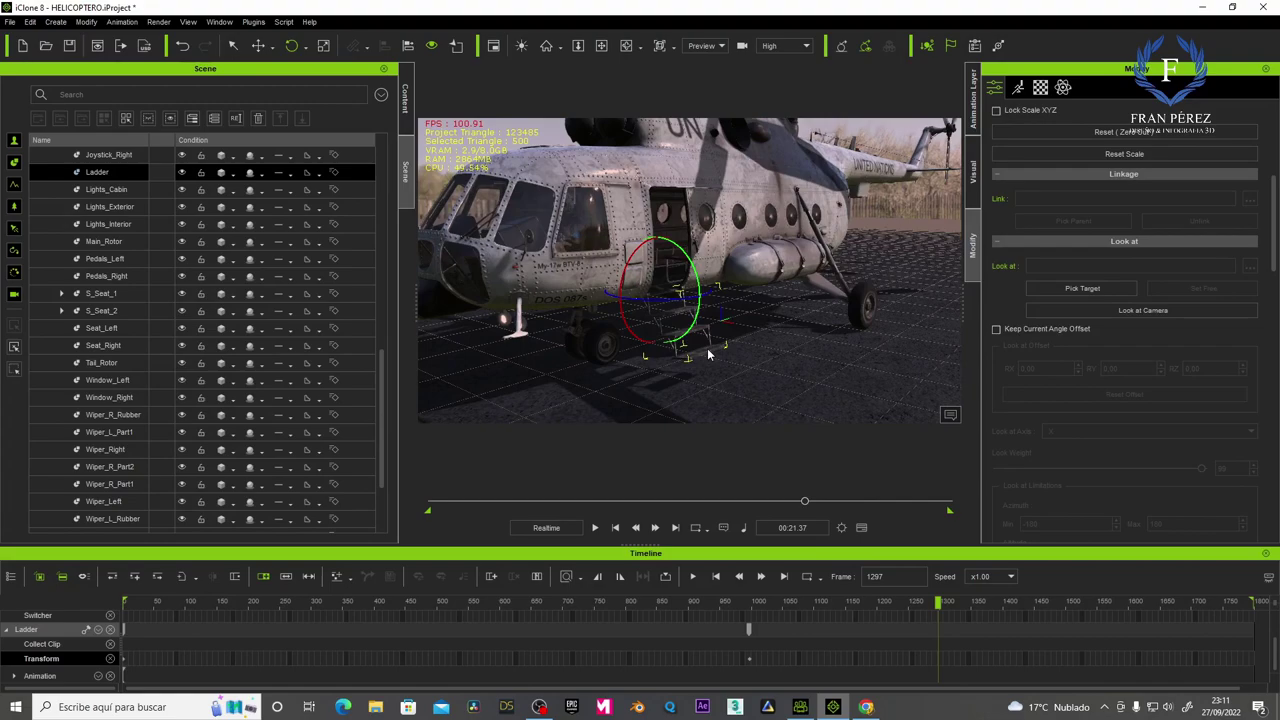
{"action": "left_click_drag", "start_coordinate": [708, 354], "coordinate": [712, 372]}
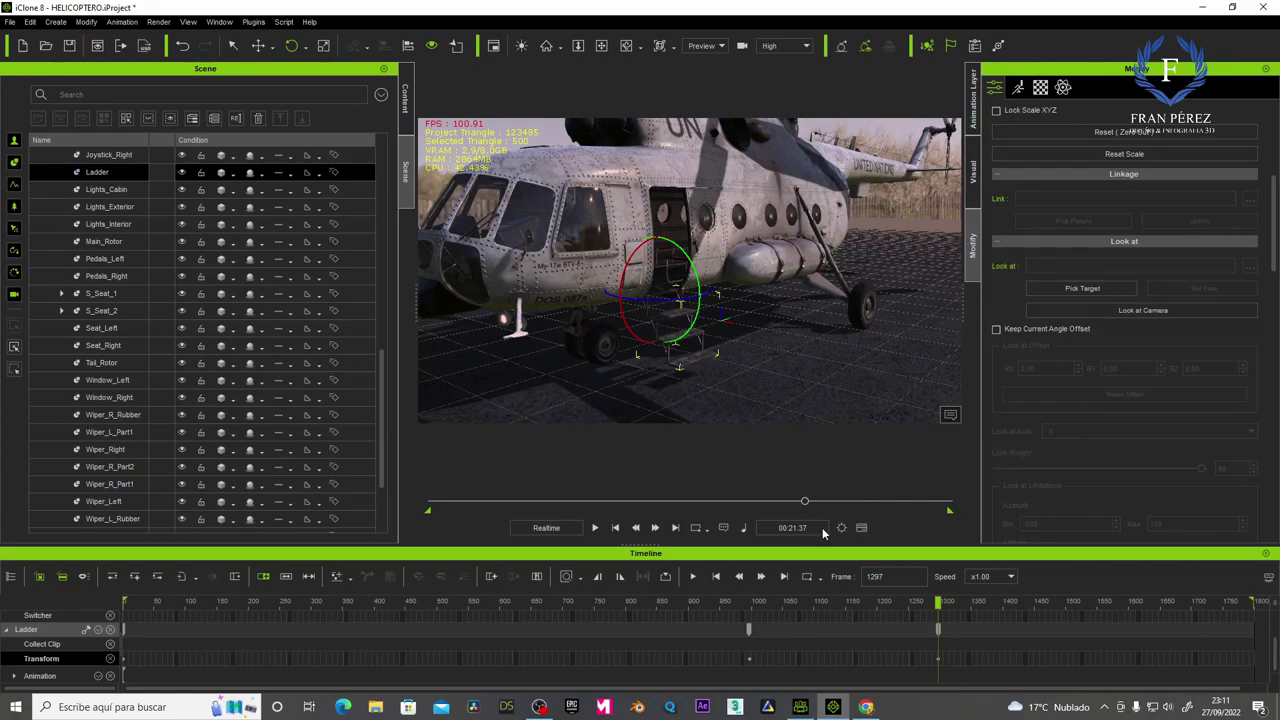
{"action": "left_click_drag", "start_coordinate": [938, 603], "coordinate": [634, 601]}
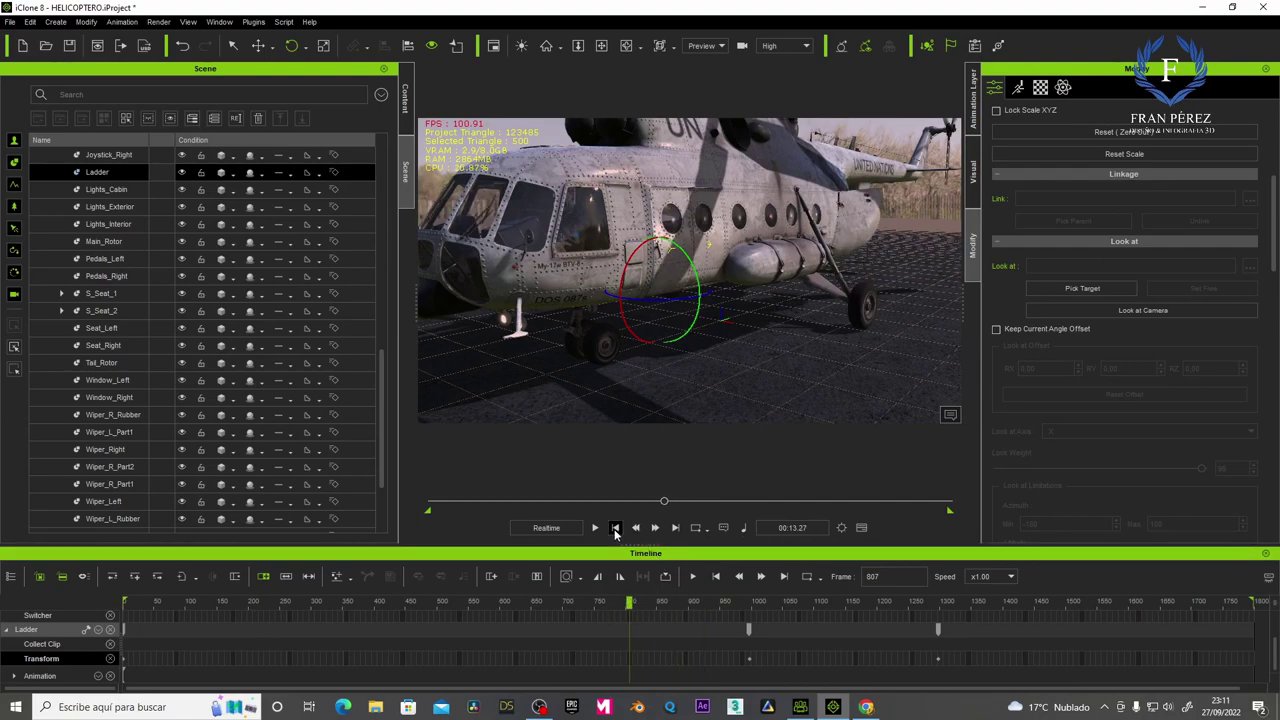
{"action": "left_click", "coordinate": [596, 528]}
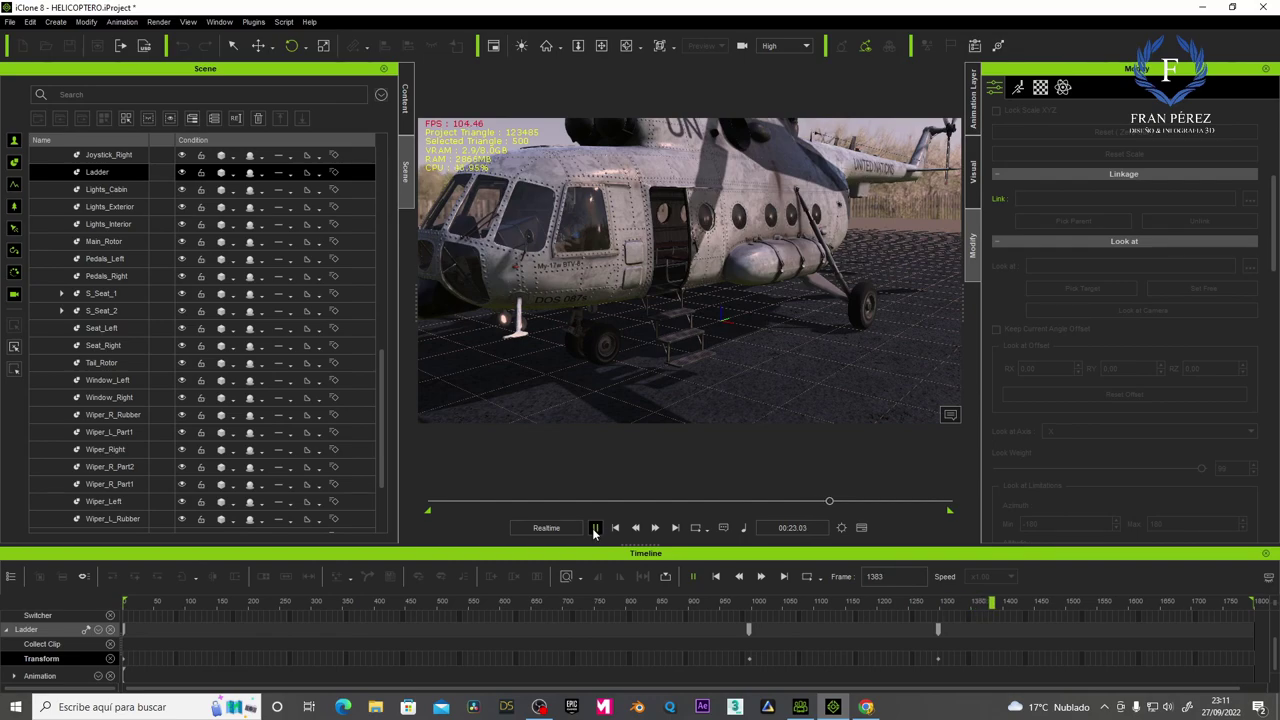
{"action": "left_click", "coordinate": [595, 528]}
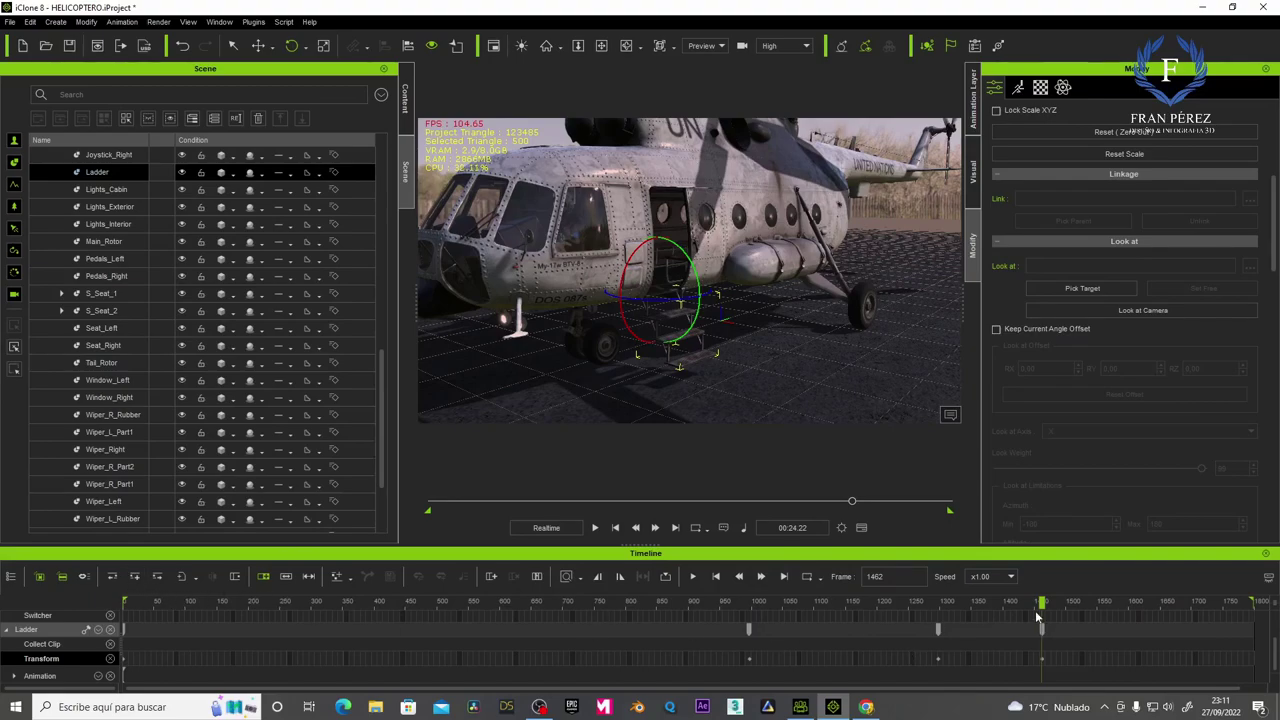
At about frame 1701, rotate the ladder up to fold against the fuselage.
{"action": "left_click_drag", "start_coordinate": [1042, 603], "coordinate": [1196, 603]}
{"action": "left_click_drag", "start_coordinate": [687, 329], "coordinate": [697, 235]}
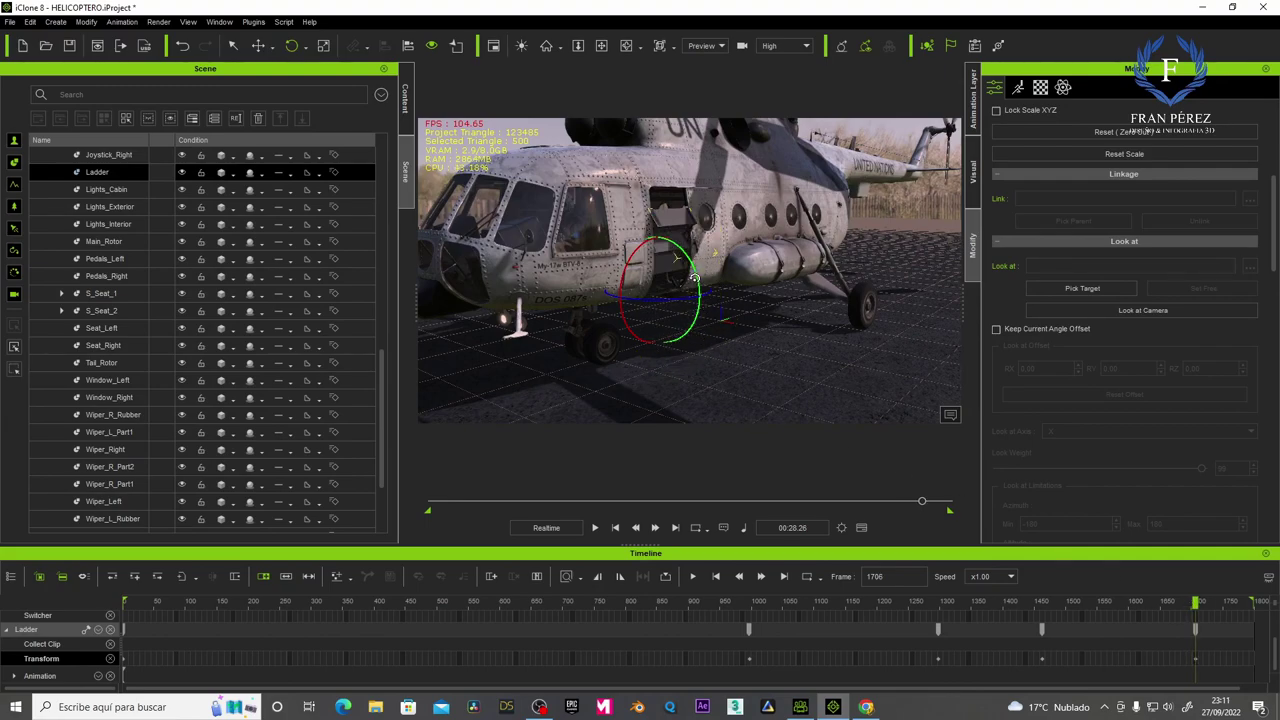
{"action": "left_click_drag", "start_coordinate": [694, 277], "coordinate": [684, 298]}
Change the project's End Frames from 1799 to 5000 in Project settings, then close the panel.
{"action": "left_click", "coordinate": [842, 528]}
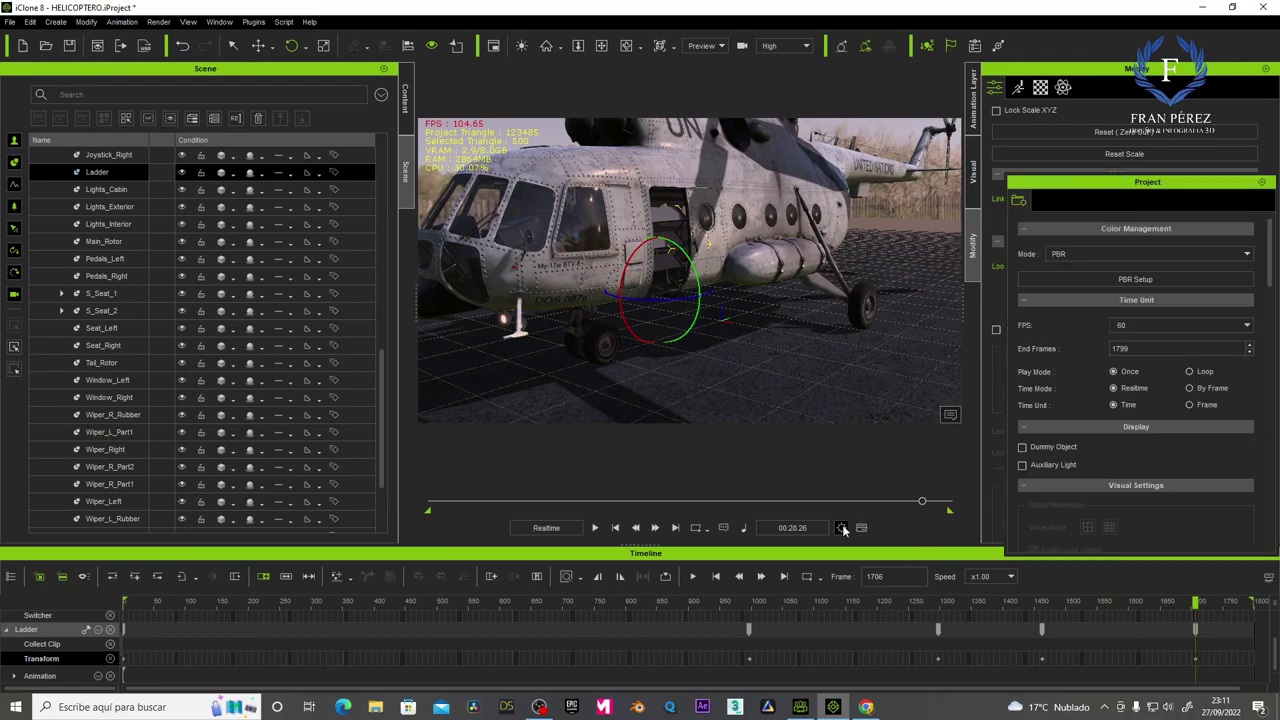
{"action": "double_click", "coordinate": [1142, 347]}
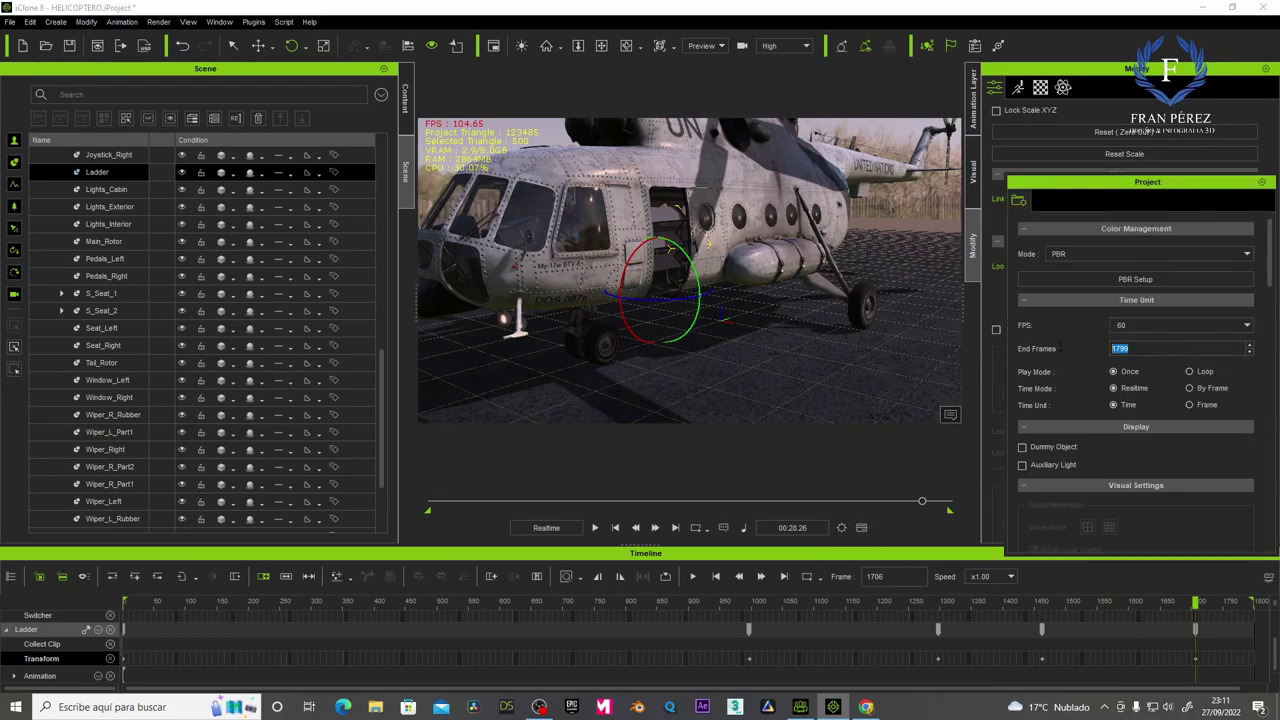
{"action": "type", "text": "5000"}
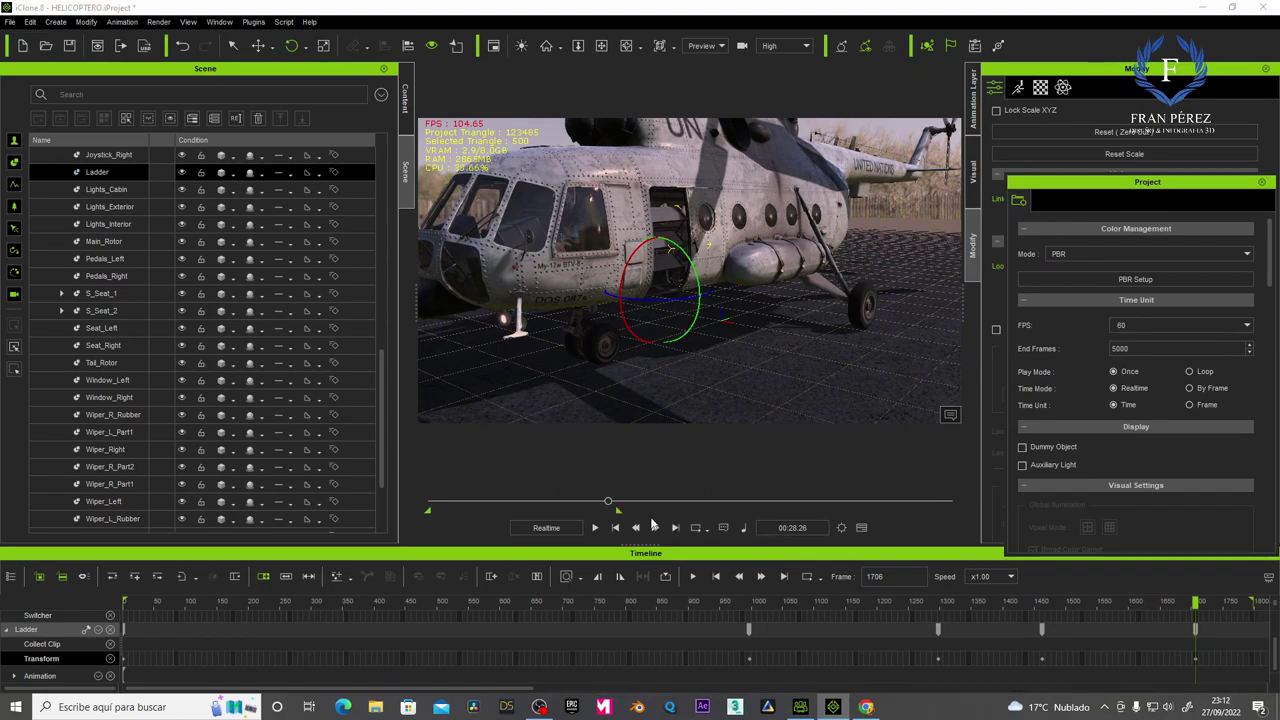
{"action": "key", "text": "Return"}
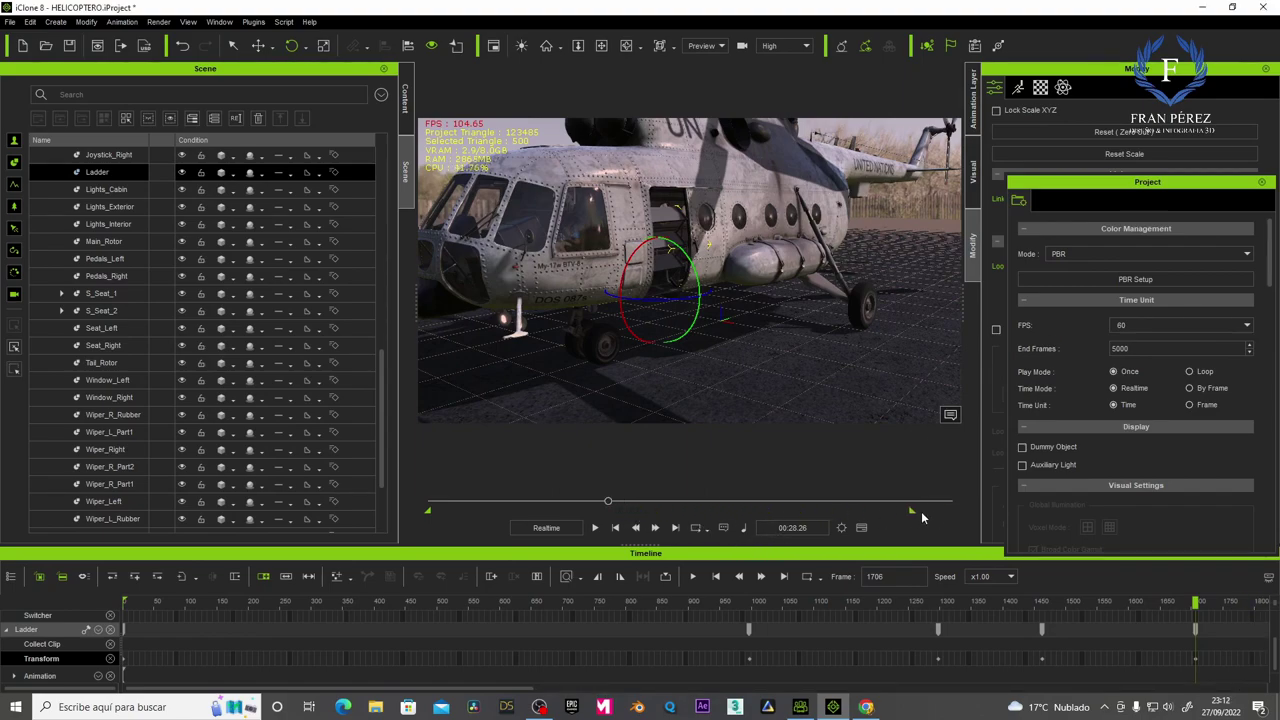
{"action": "left_click", "coordinate": [1261, 181]}
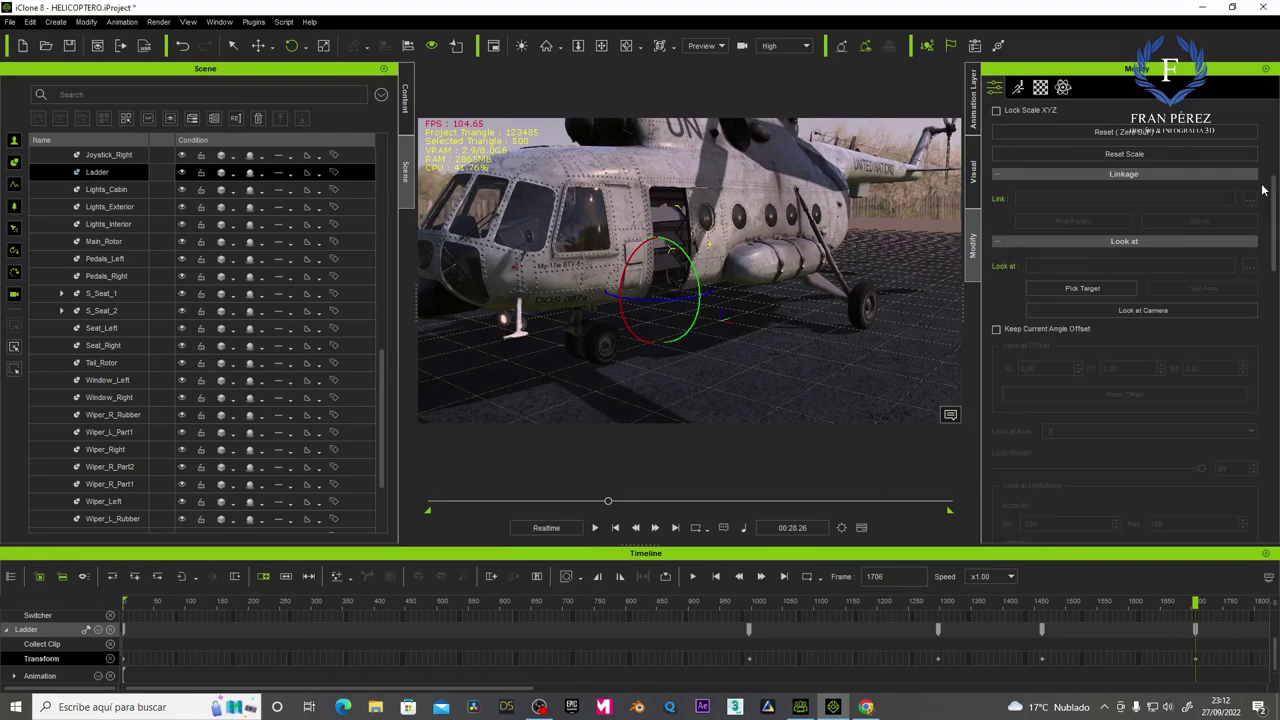
Select the Fuselage_Door's Transform track and move the playhead to about frame 1978.
{"action": "left_click_drag", "start_coordinate": [522, 693], "coordinate": [742, 686]}
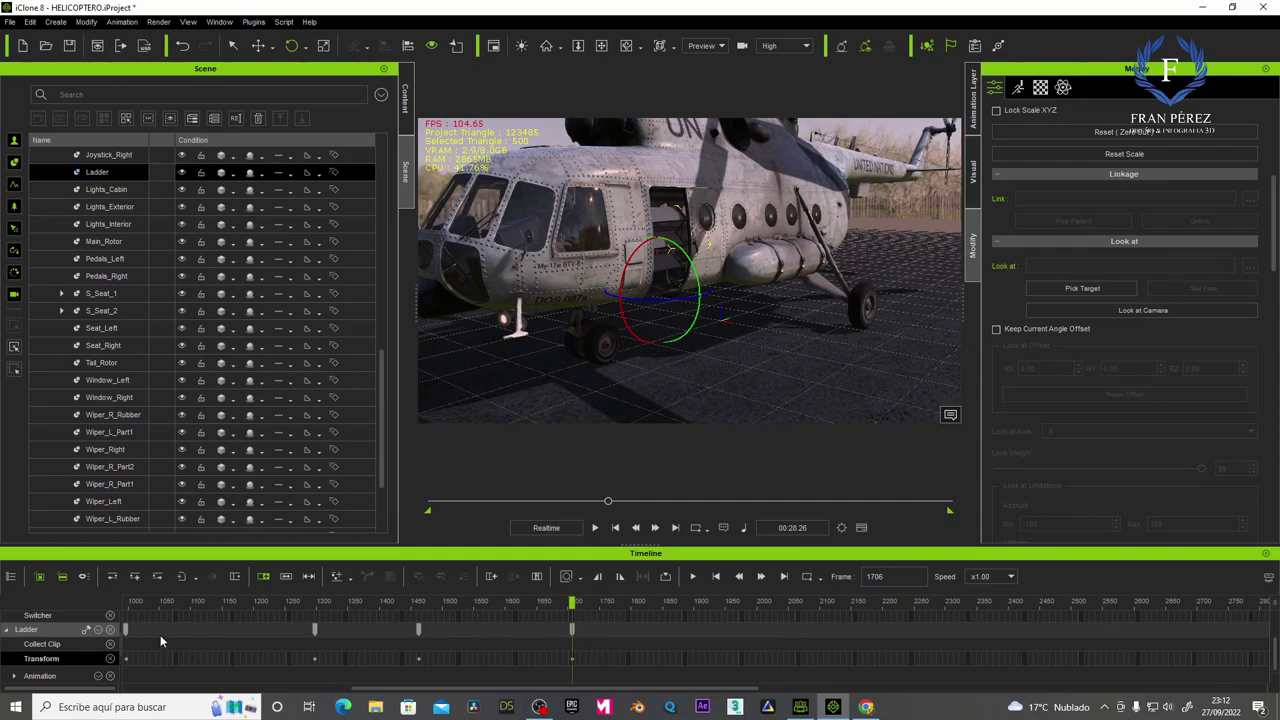
{"action": "scroll", "coordinate": [132, 409], "scroll_direction": "down", "scroll_amount": 2}
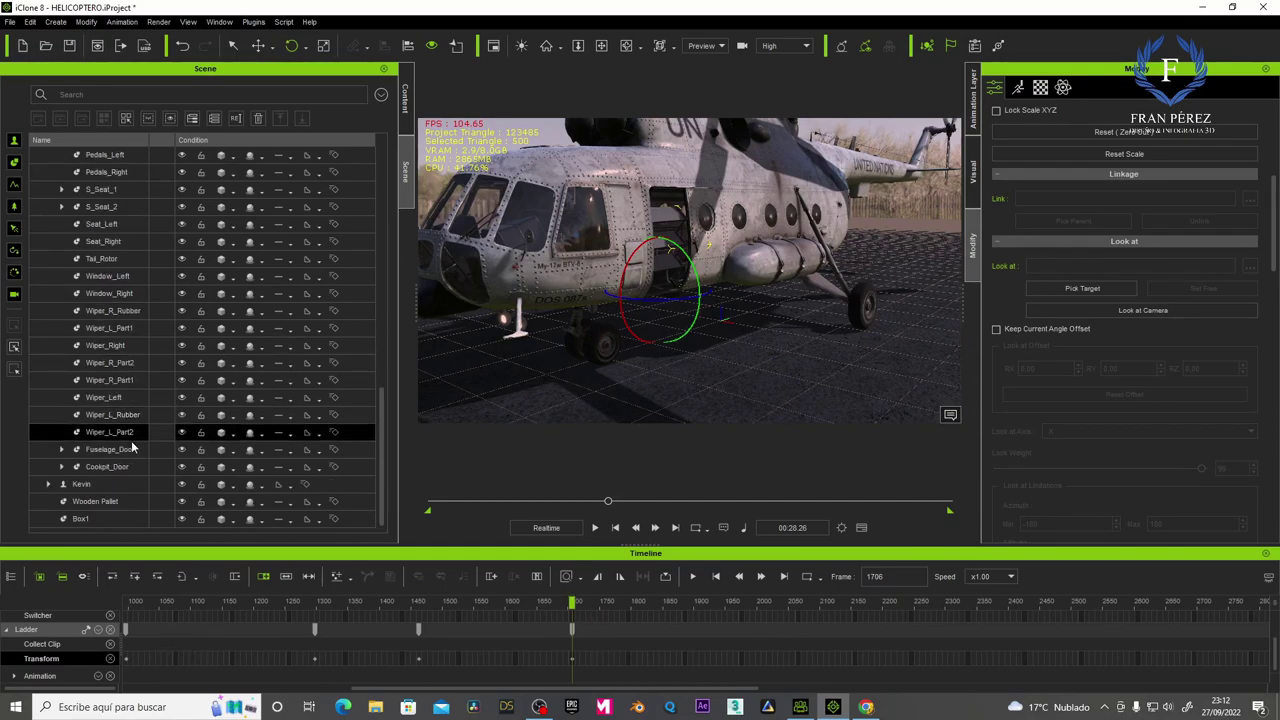
{"action": "left_click", "coordinate": [117, 451]}
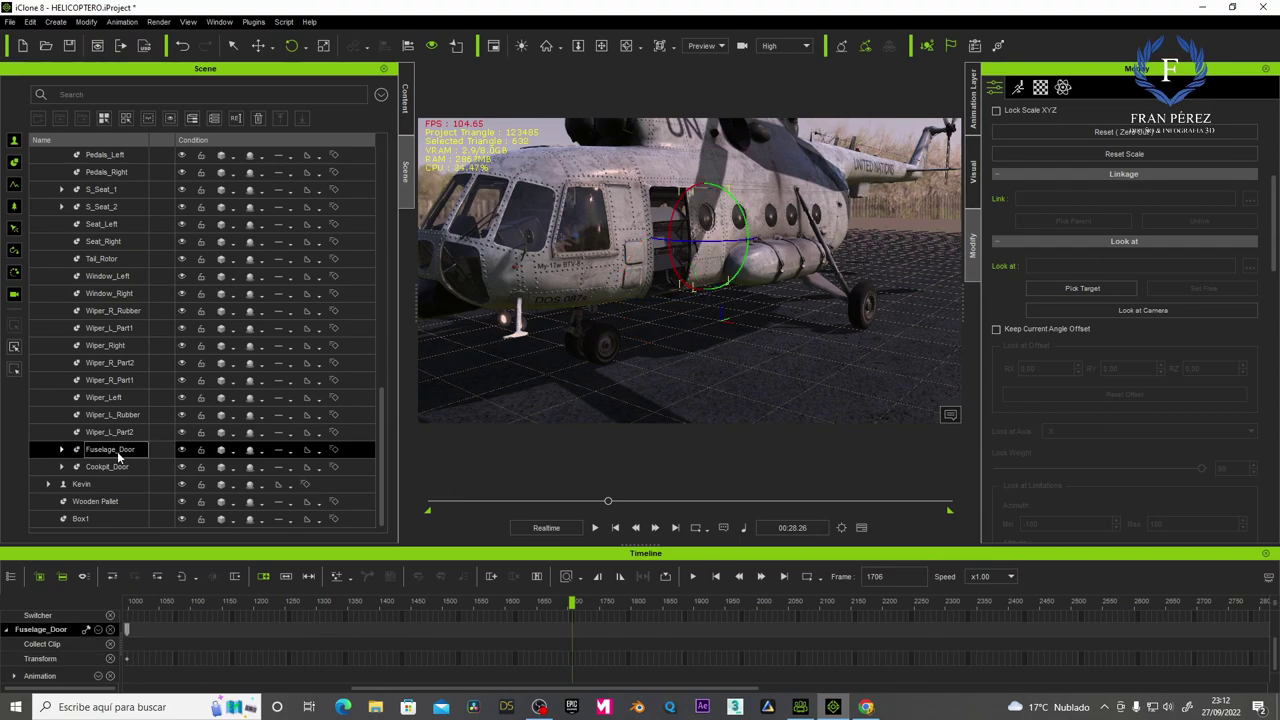
{"action": "left_click", "coordinate": [55, 661]}
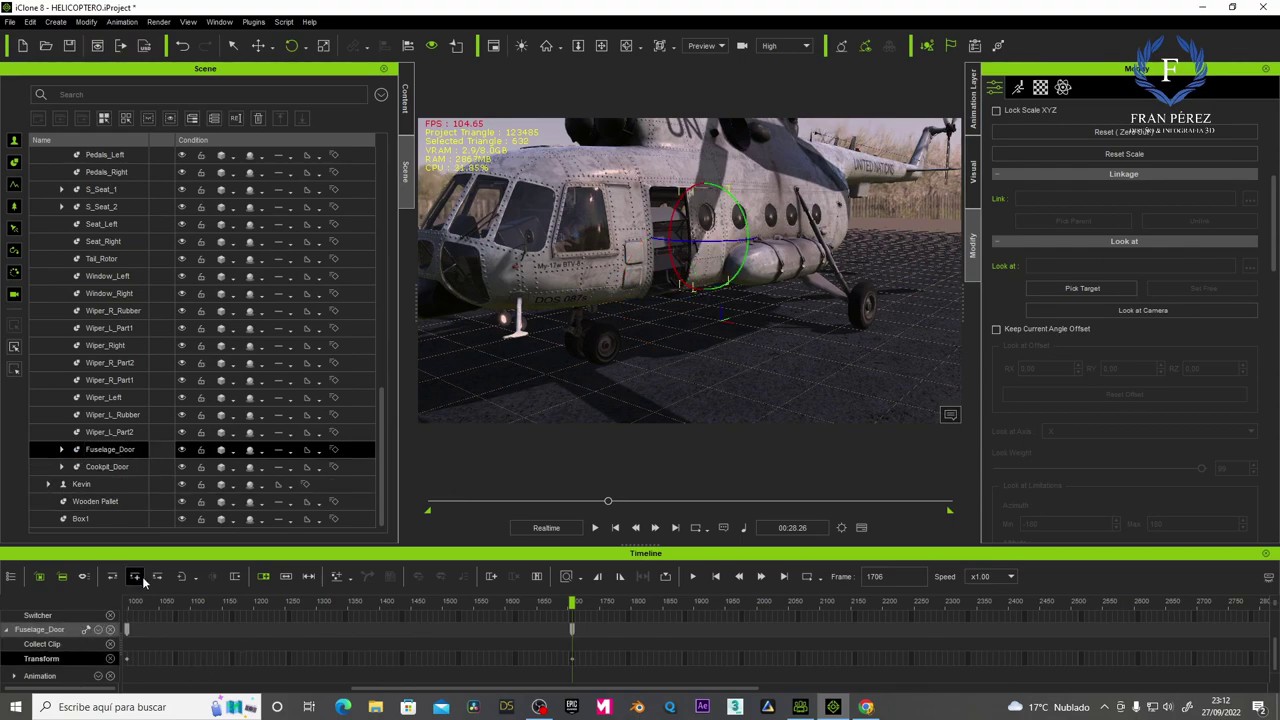
{"action": "left_click_drag", "start_coordinate": [578, 603], "coordinate": [743, 603]}
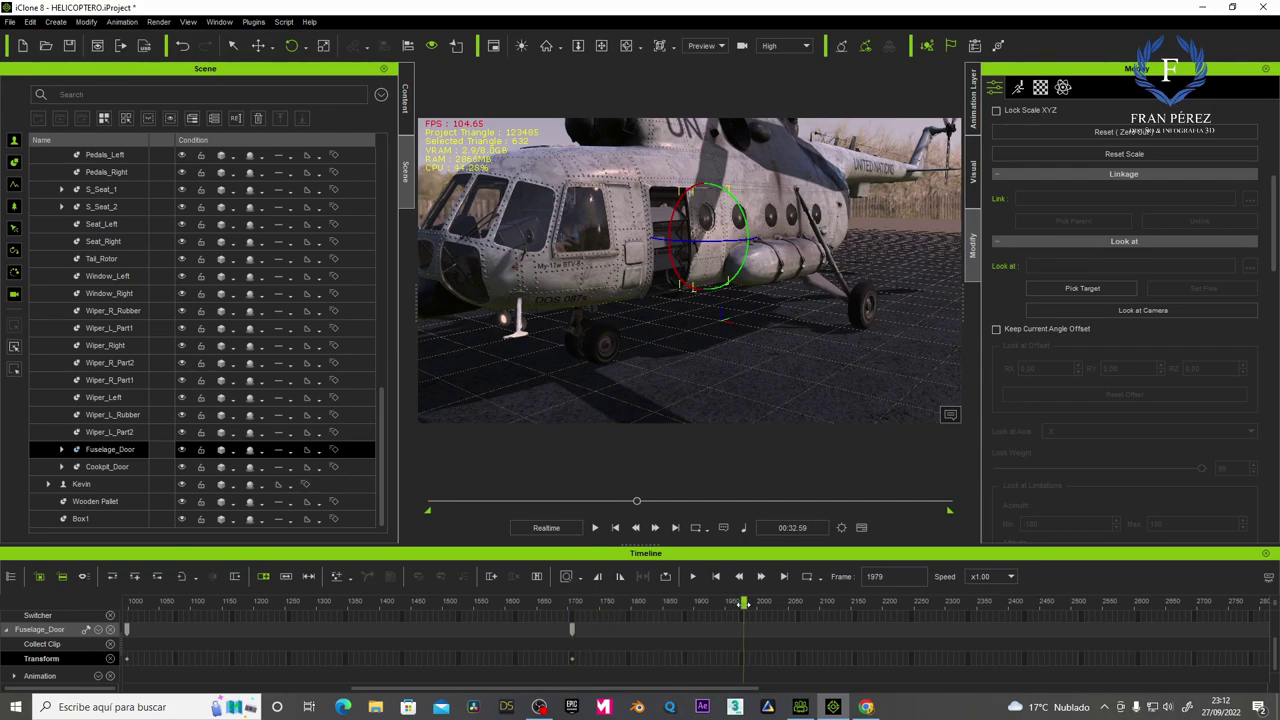
Slide the fuselage door left to shut it, then orbit to a side view.
{"action": "left_click", "coordinate": [258, 45]}
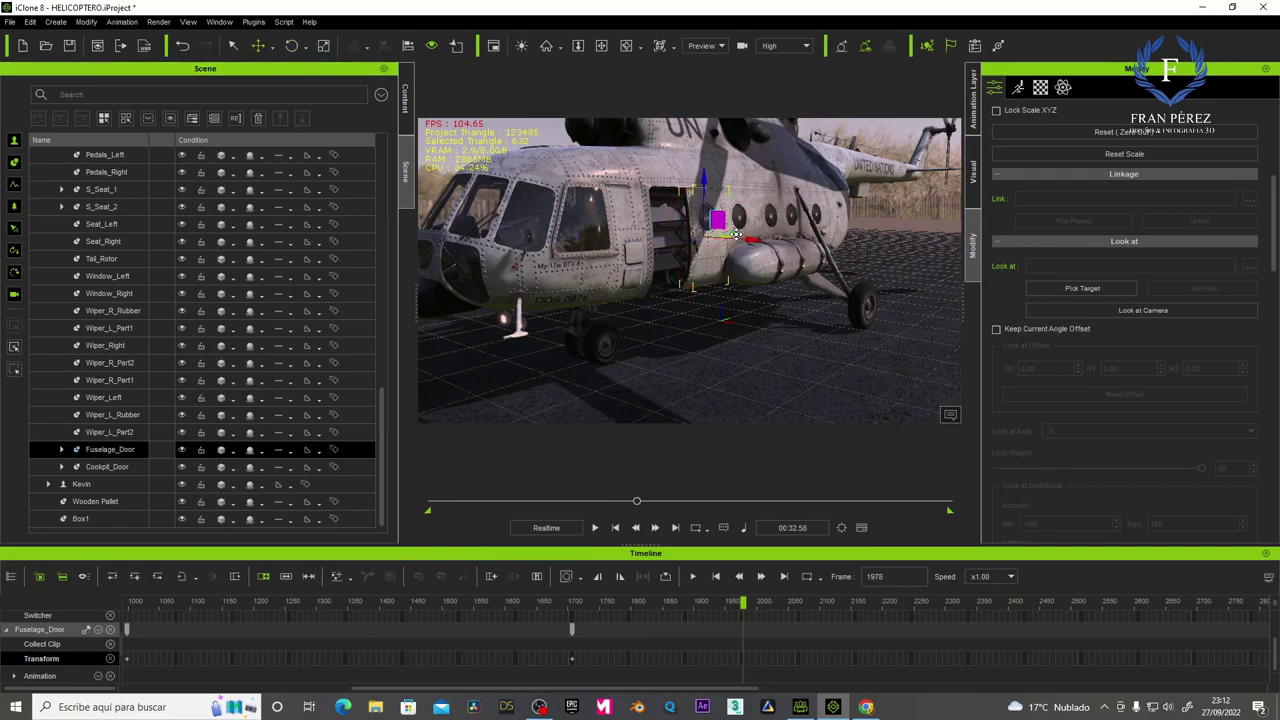
{"action": "left_click_drag", "start_coordinate": [735, 233], "coordinate": [707, 235]}
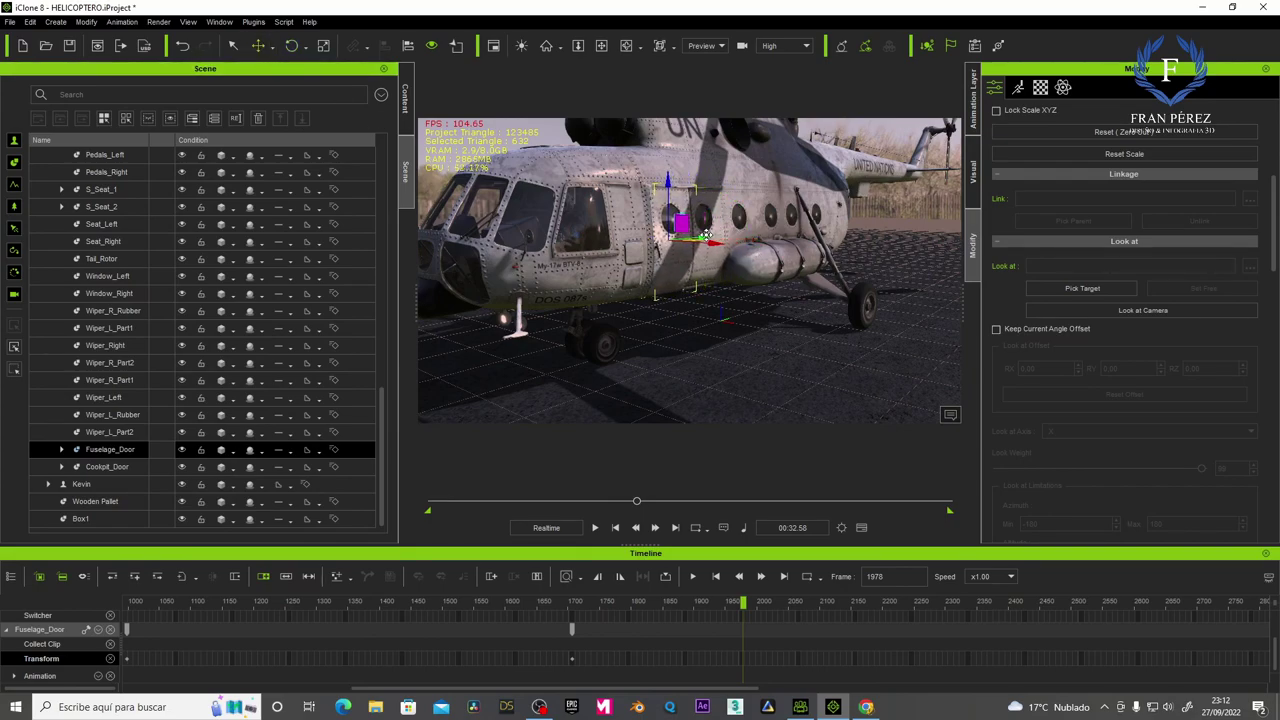
{"action": "left_click", "coordinate": [601, 45]}
{"action": "left_click_drag", "start_coordinate": [600, 250], "coordinate": [477, 205]}
Zoom in on the fuselage door and nudge it slightly further left.
{"action": "scroll", "coordinate": [650, 255], "scroll_direction": "up", "scroll_amount": 3}
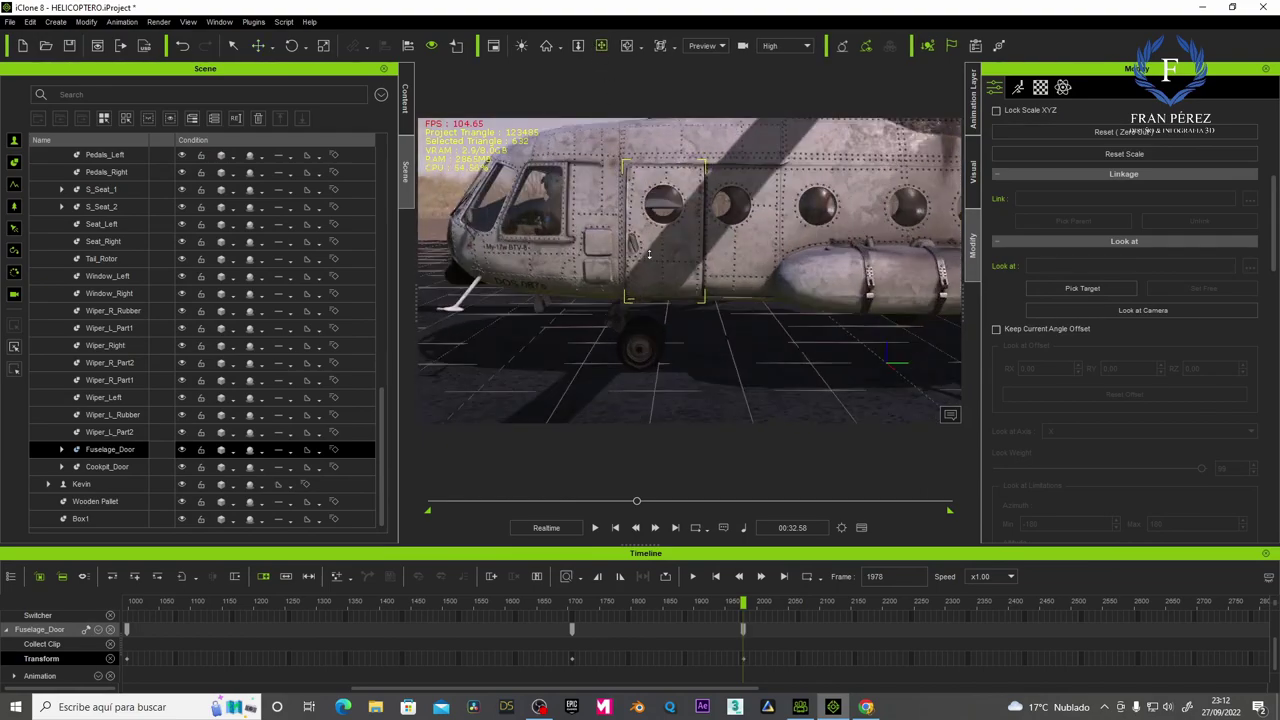
{"action": "scroll", "coordinate": [650, 255], "scroll_direction": "up", "scroll_amount": 3}
{"action": "mouse_move", "coordinate": [646, 260]}
{"action": "middle_mouse_down"}
{"action": "mouse_move", "coordinate": [648, 295]}
{"action": "mouse_move", "coordinate": [623, 286]}
{"action": "middle_mouse_up"}
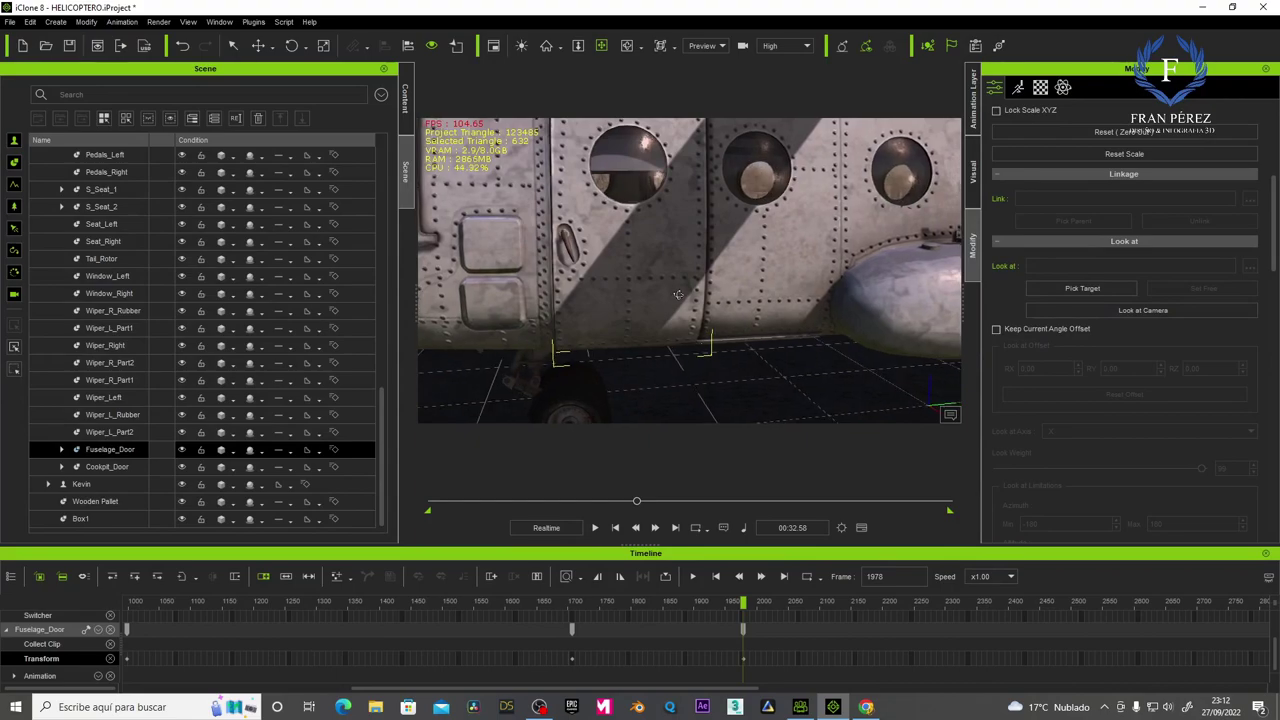
{"action": "left_click", "coordinate": [265, 49]}
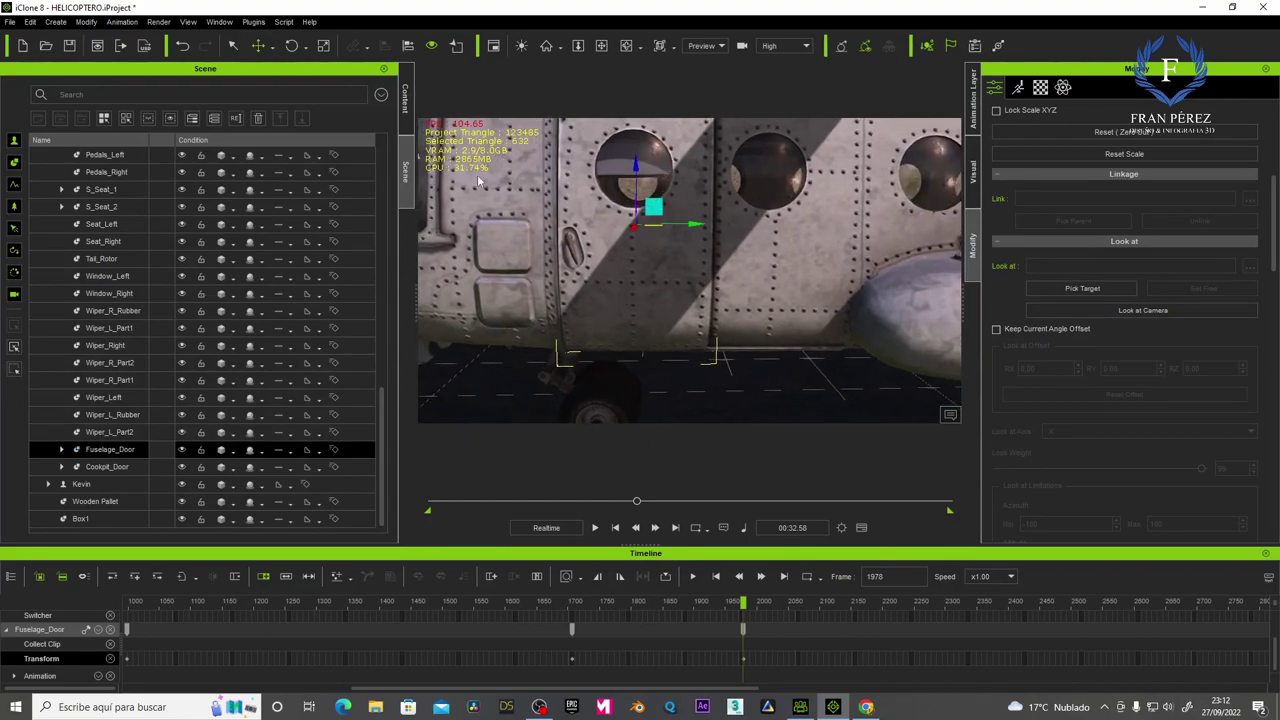
{"action": "left_click_drag", "start_coordinate": [693, 225], "coordinate": [691, 225]}
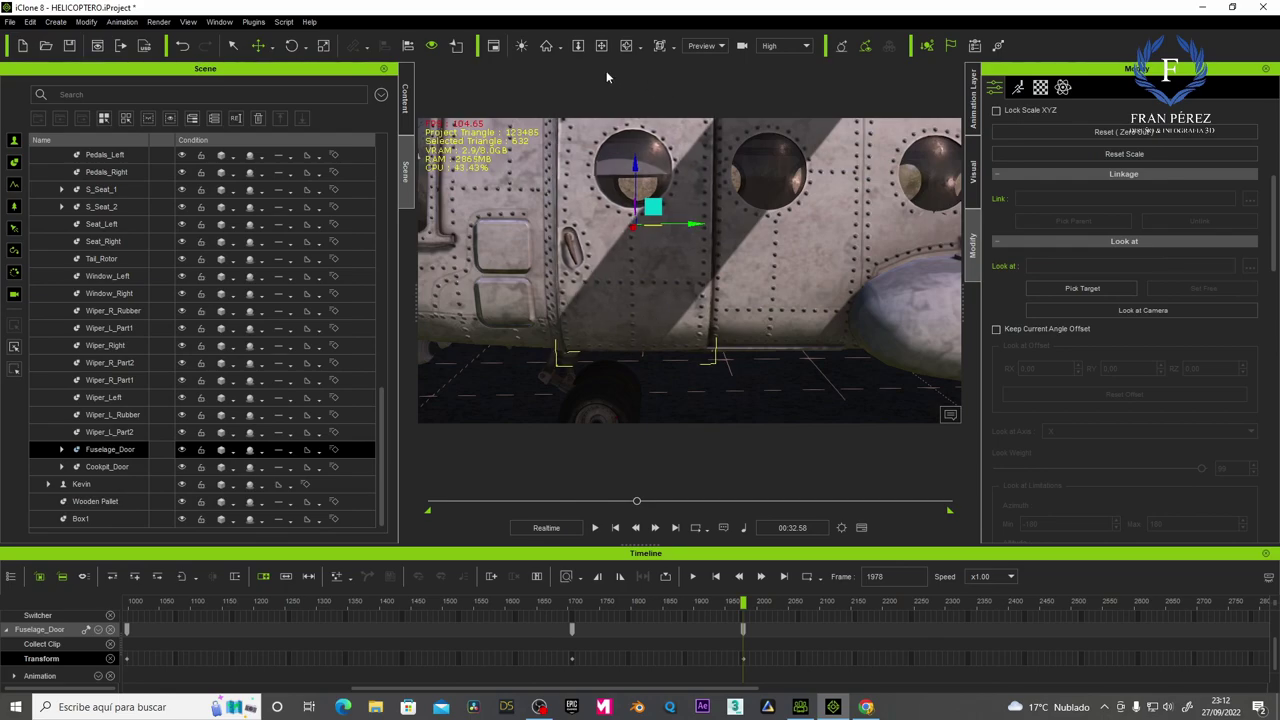
Orbit and zoom into the cabin so the rear door is centred between both side walls.
{"action": "left_click", "coordinate": [601, 45]}
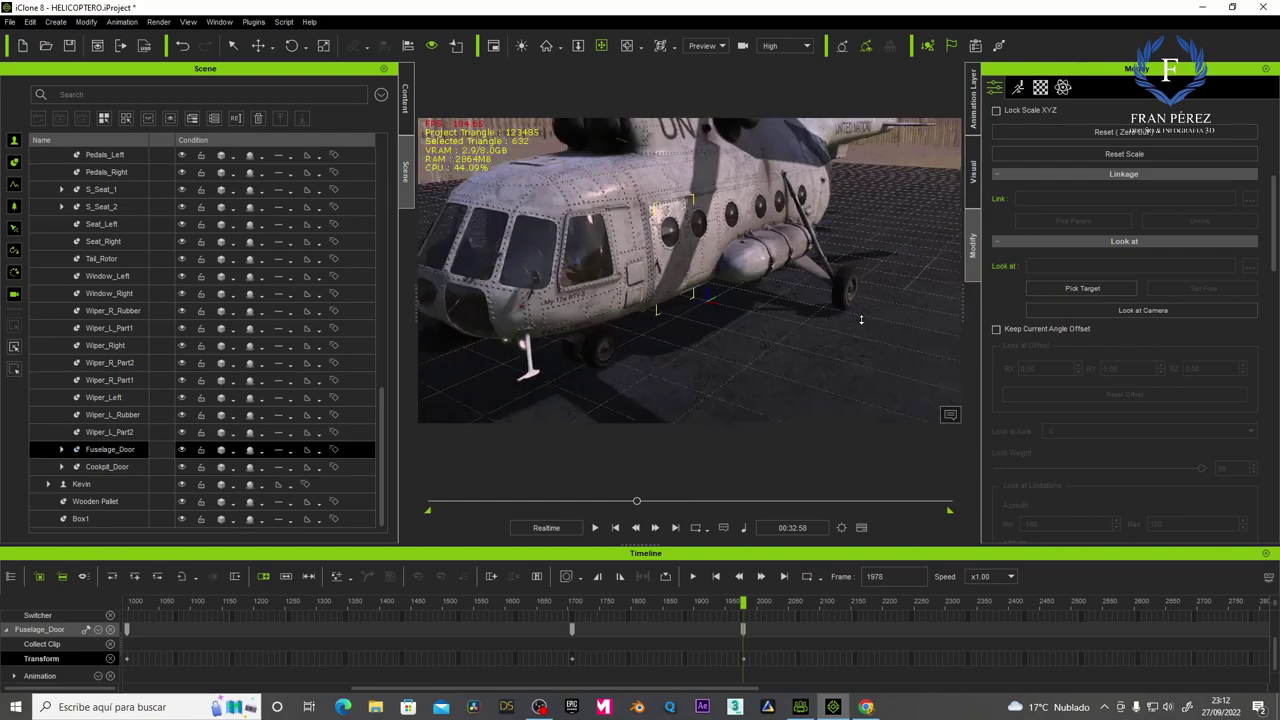
{"action": "mouse_move", "coordinate": [861, 319]}
{"action": "left_mouse_down"}
{"action": "mouse_move", "coordinate": [766, 366]}
{"action": "mouse_move", "coordinate": [760, 303]}
{"action": "mouse_move", "coordinate": [841, 309]}
{"action": "mouse_move", "coordinate": [609, 306]}
{"action": "mouse_move", "coordinate": [628, 337]}
{"action": "mouse_move", "coordinate": [600, 314]}
{"action": "mouse_move", "coordinate": [648, 321]}
{"action": "left_mouse_up"}
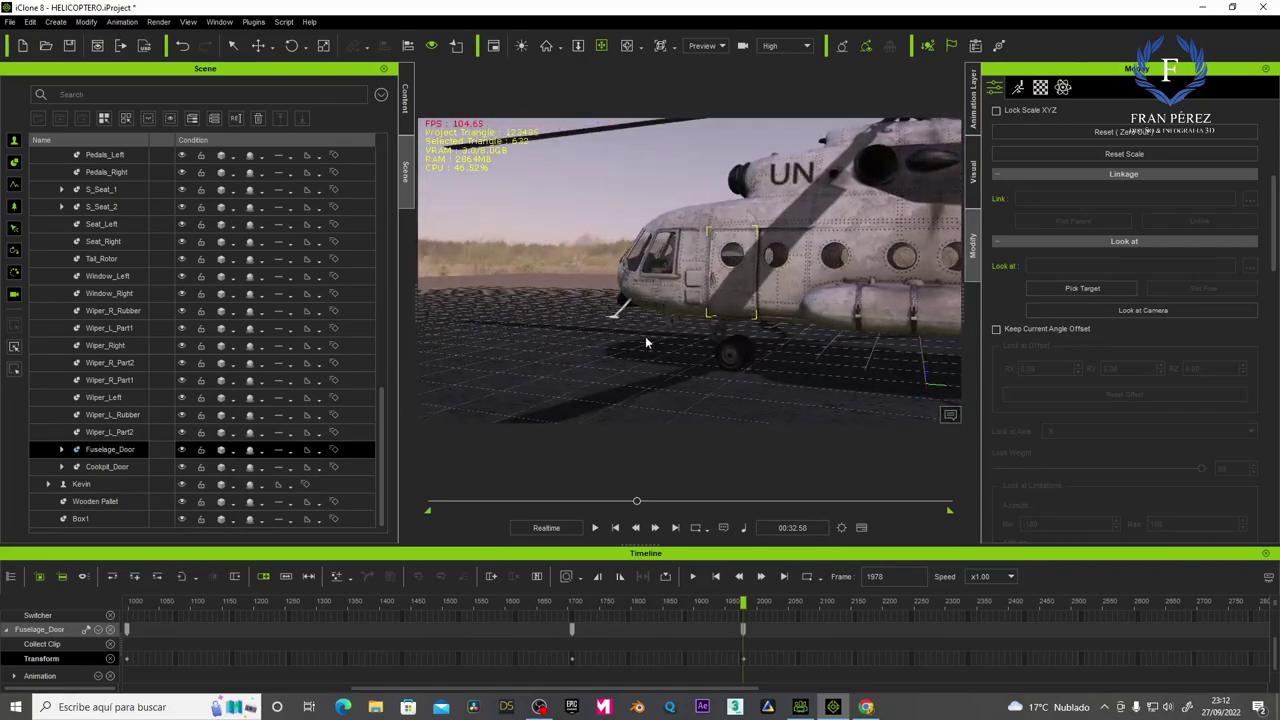
{"action": "mouse_move", "coordinate": [845, 284]}
{"action": "left_mouse_down"}
{"action": "mouse_move", "coordinate": [714, 249]}
{"action": "mouse_move", "coordinate": [757, 251]}
{"action": "mouse_move", "coordinate": [715, 257]}
{"action": "left_mouse_up"}
{"action": "scroll", "coordinate": [727, 268], "scroll_direction": "up", "scroll_amount": 3}
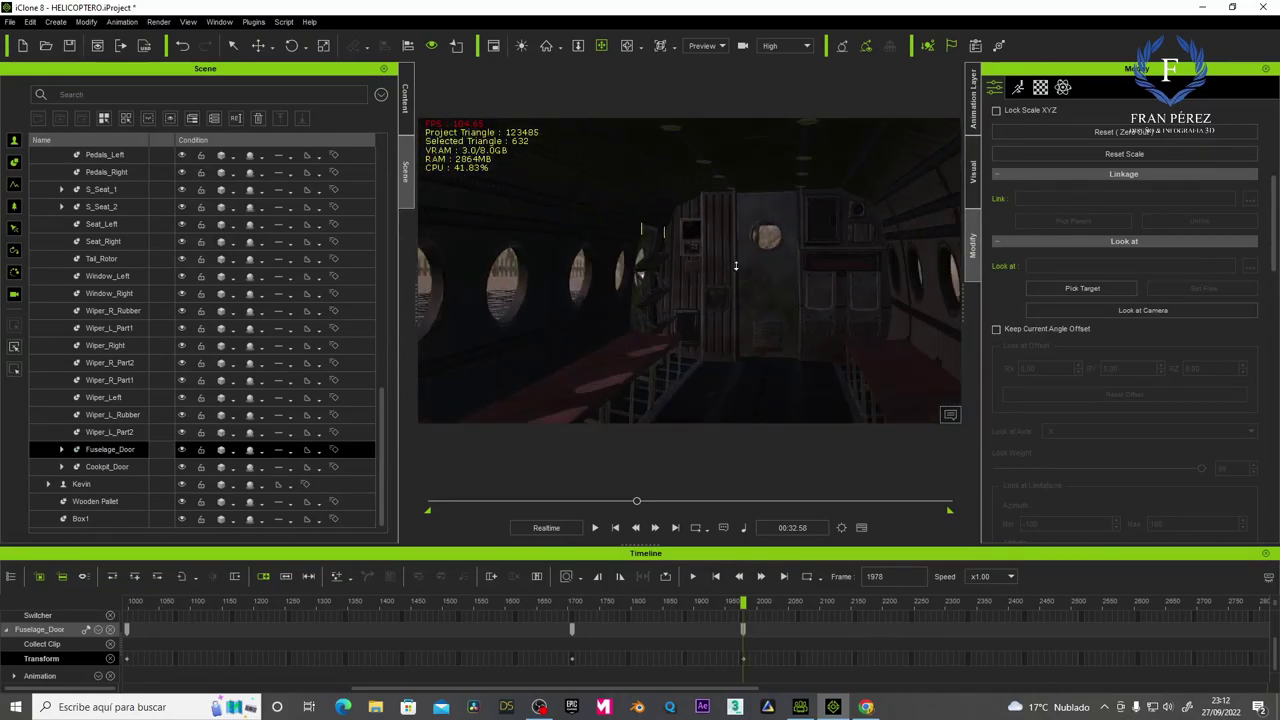
{"action": "scroll", "coordinate": [754, 257], "scroll_direction": "up", "scroll_amount": 2}
{"action": "mouse_move", "coordinate": [754, 257]}
{"action": "right_mouse_down"}
{"action": "mouse_move", "coordinate": [629, 257]}
{"action": "mouse_move", "coordinate": [705, 256]}
{"action": "right_mouse_up"}
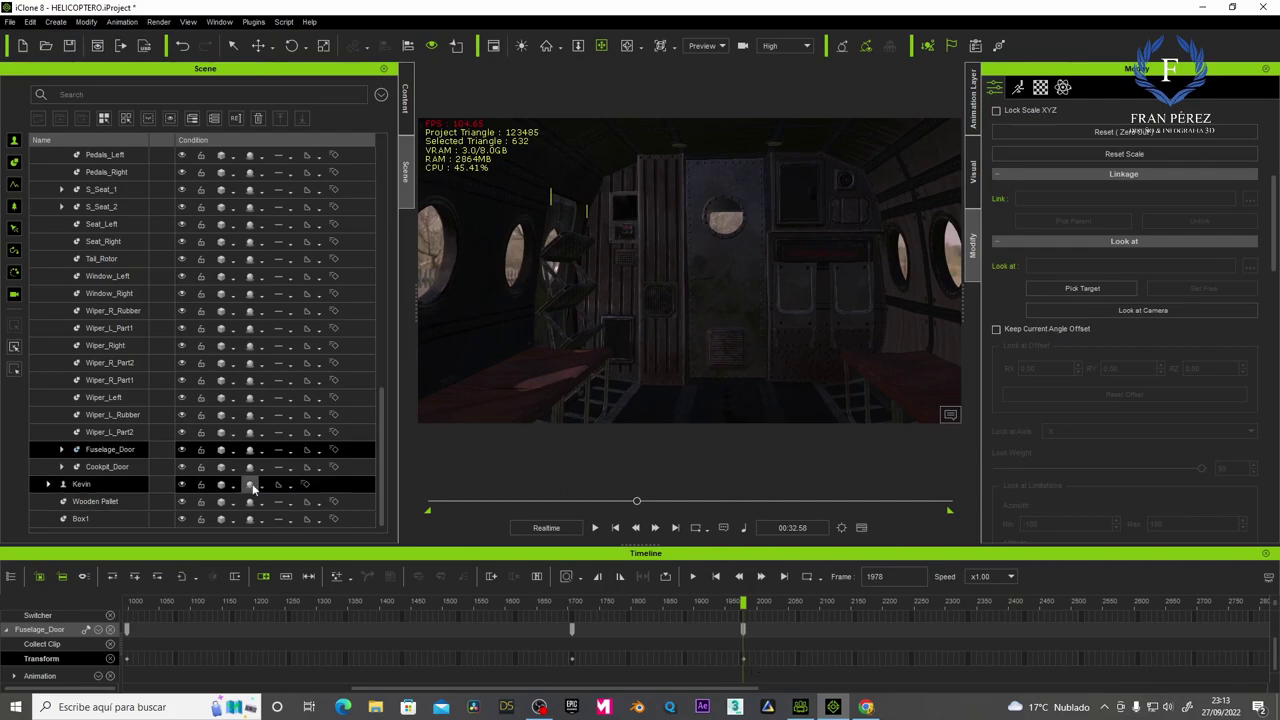
Rotate the Cockpit_Door open on its hinge at frame 2250.
{"action": "left_click", "coordinate": [191, 467], "text": "ctrl"}
{"action": "left_click", "coordinate": [98, 466]}
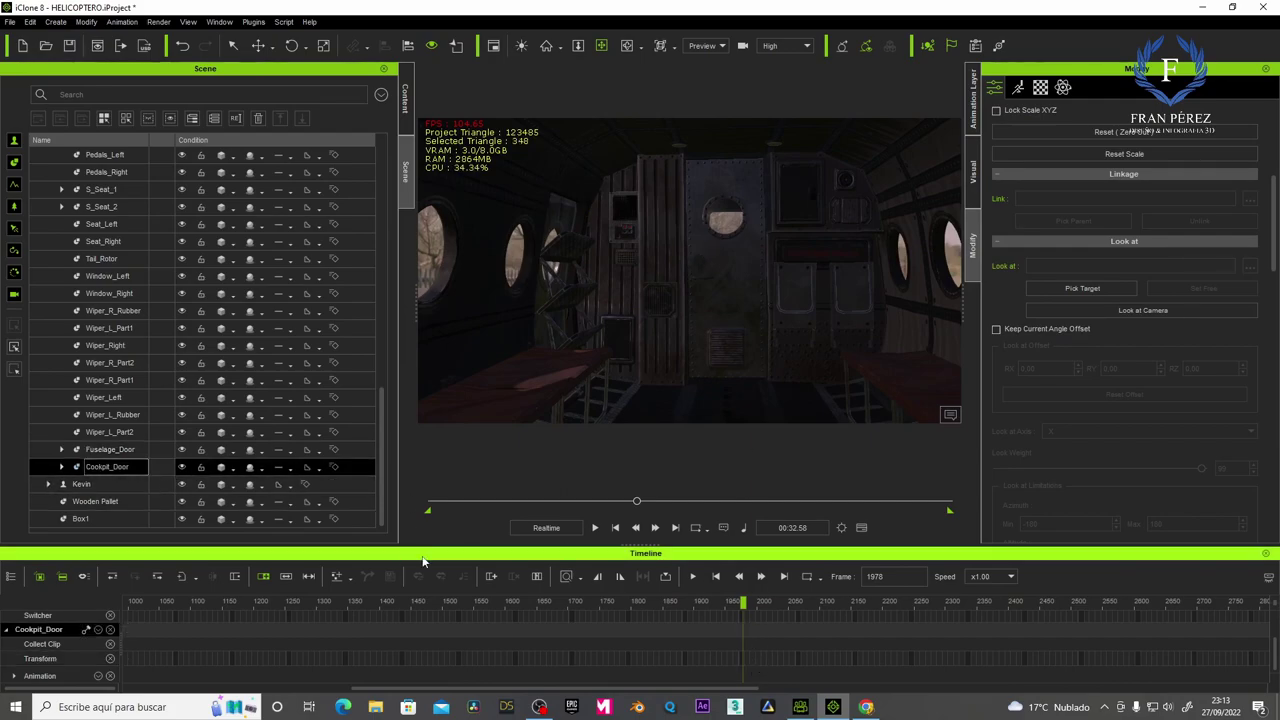
{"action": "left_click", "coordinate": [60, 657]}
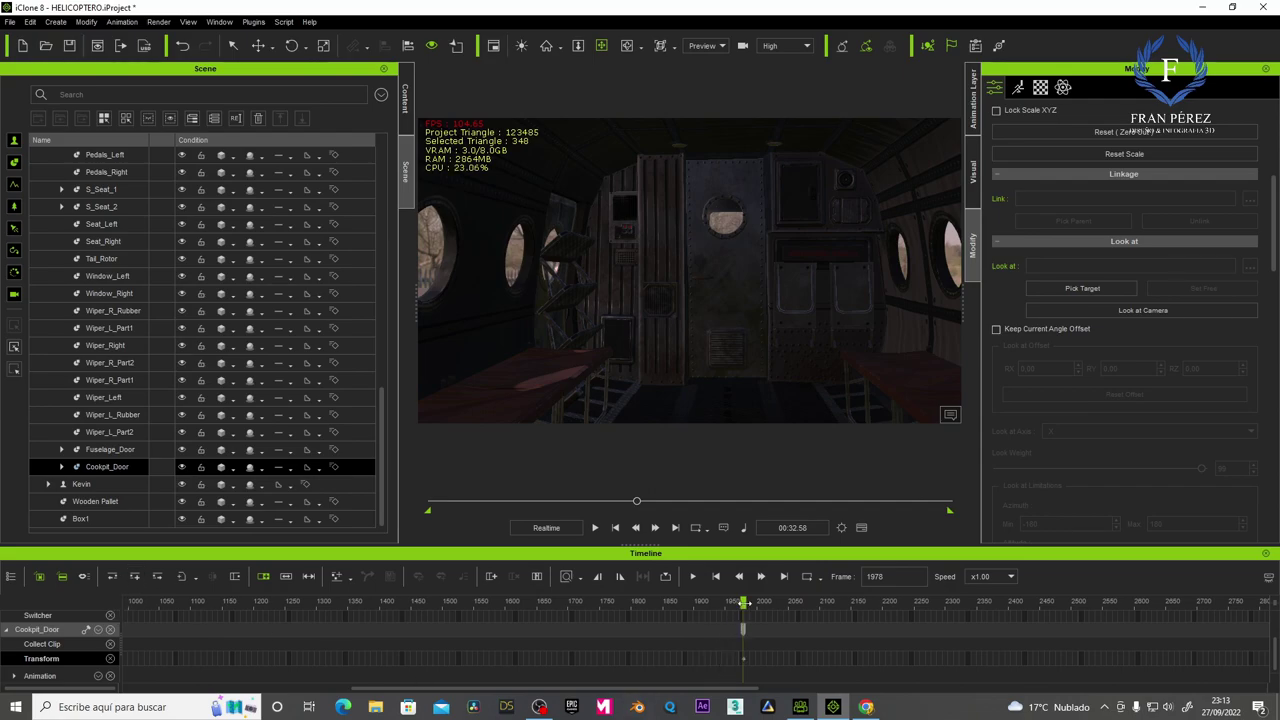
{"action": "mouse_move", "coordinate": [743, 603]}
{"action": "left_mouse_down"}
{"action": "mouse_move", "coordinate": [943, 603]}
{"action": "mouse_move", "coordinate": [914, 605]}
{"action": "left_mouse_up"}
{"action": "key", "text": "e"}
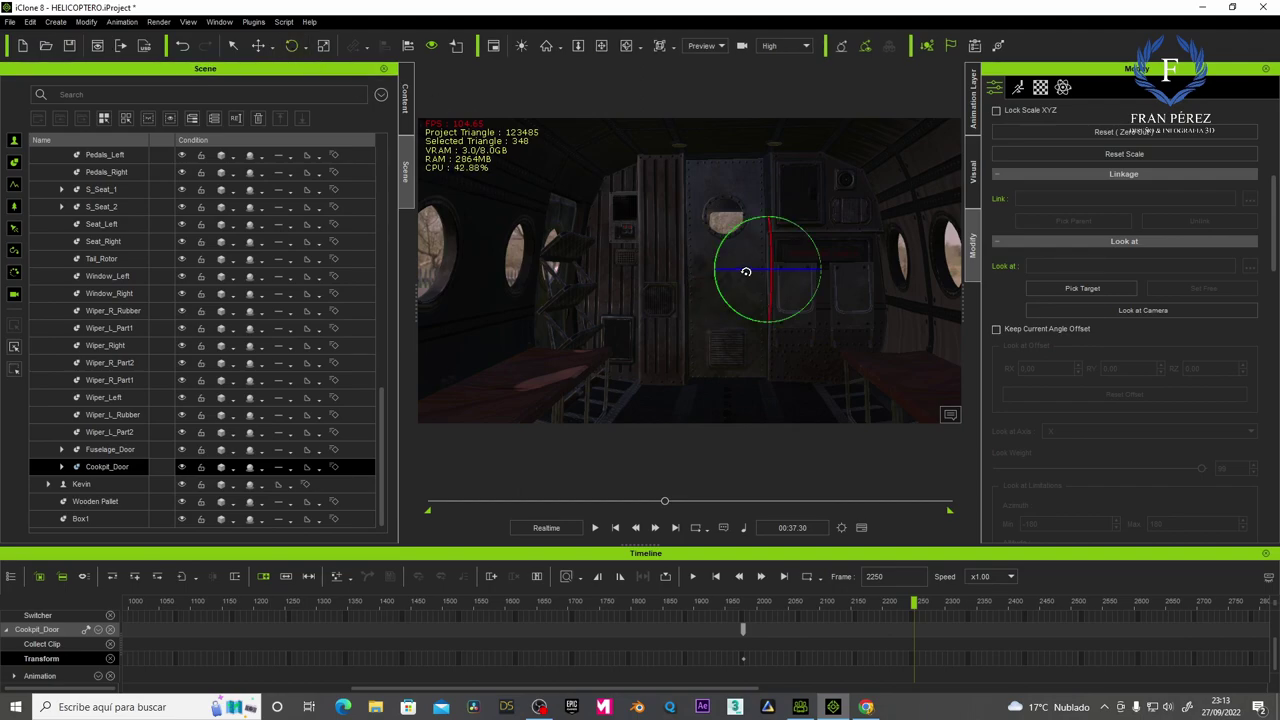
{"action": "left_click_drag", "start_coordinate": [745, 271], "coordinate": [803, 271]}
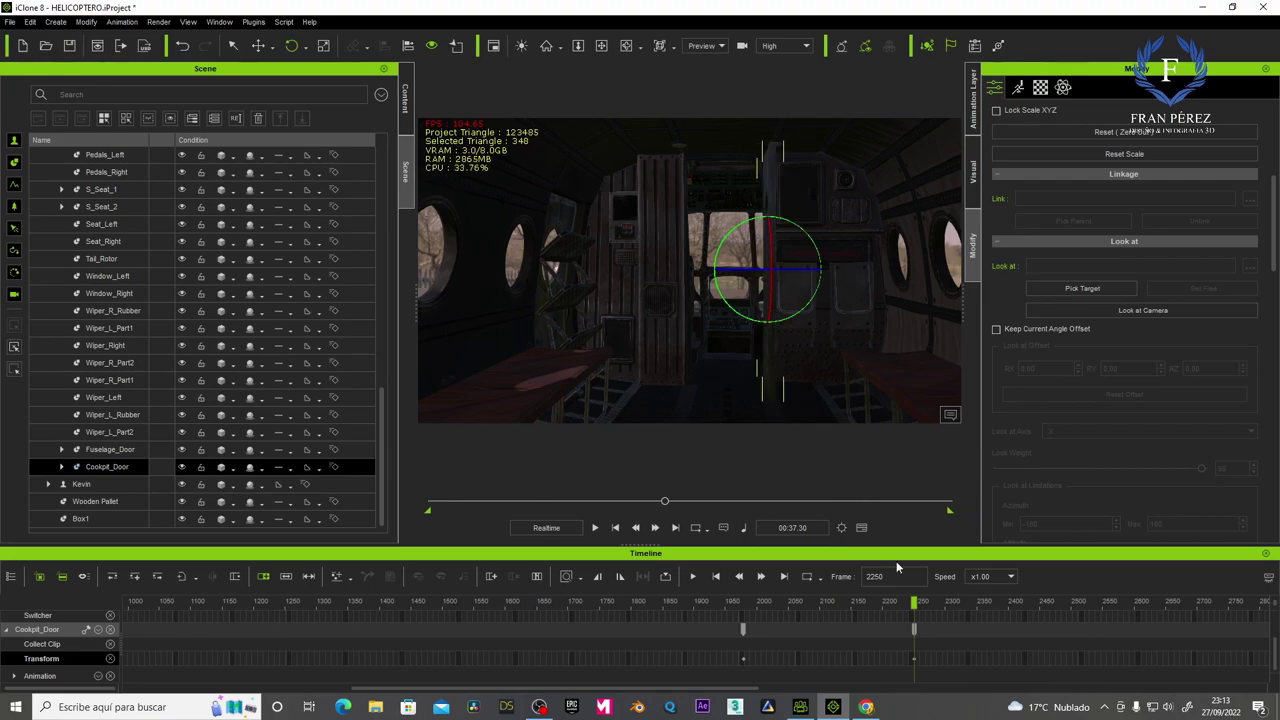
Preview the opening, then rotate the cockpit door back closed at frame 2784.
{"action": "mouse_move", "coordinate": [912, 603]}
{"action": "left_mouse_down"}
{"action": "mouse_move", "coordinate": [822, 602]}
{"action": "mouse_move", "coordinate": [1080, 601]}
{"action": "left_mouse_up"}
{"action": "left_click_drag", "start_coordinate": [1081, 603], "coordinate": [1249, 604]}
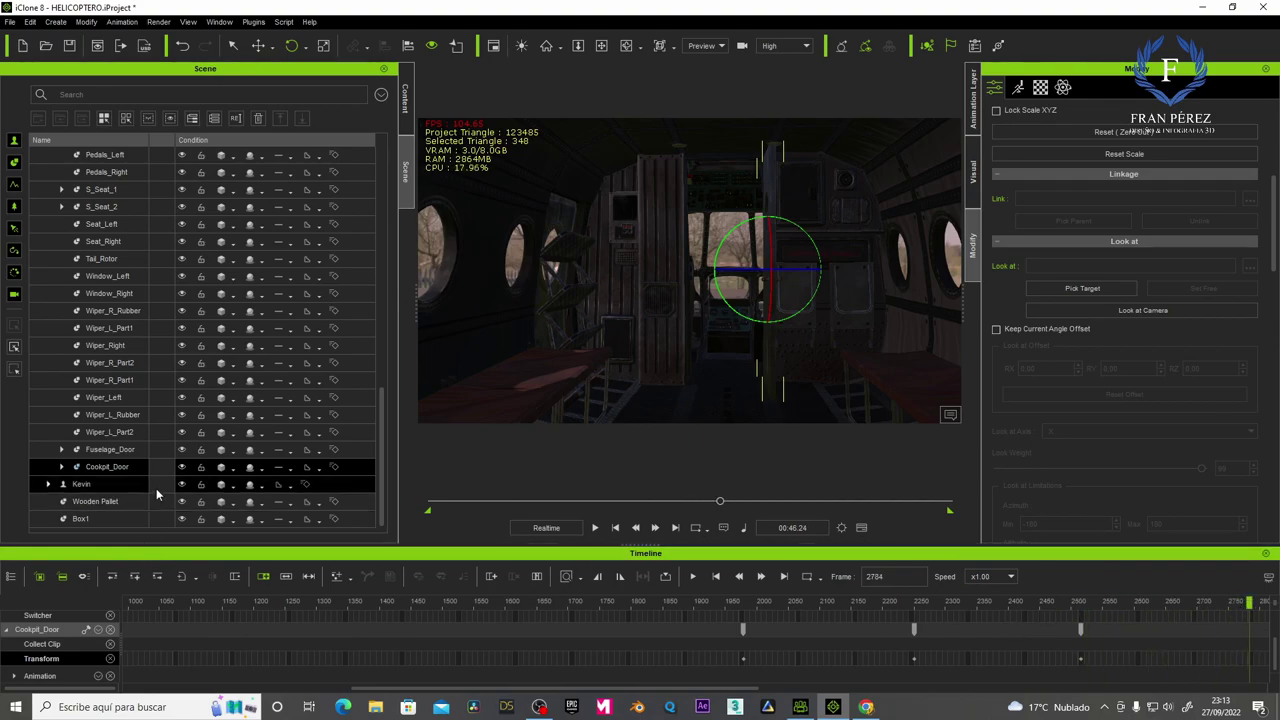
{"action": "left_click_drag", "start_coordinate": [794, 271], "coordinate": [732, 271]}
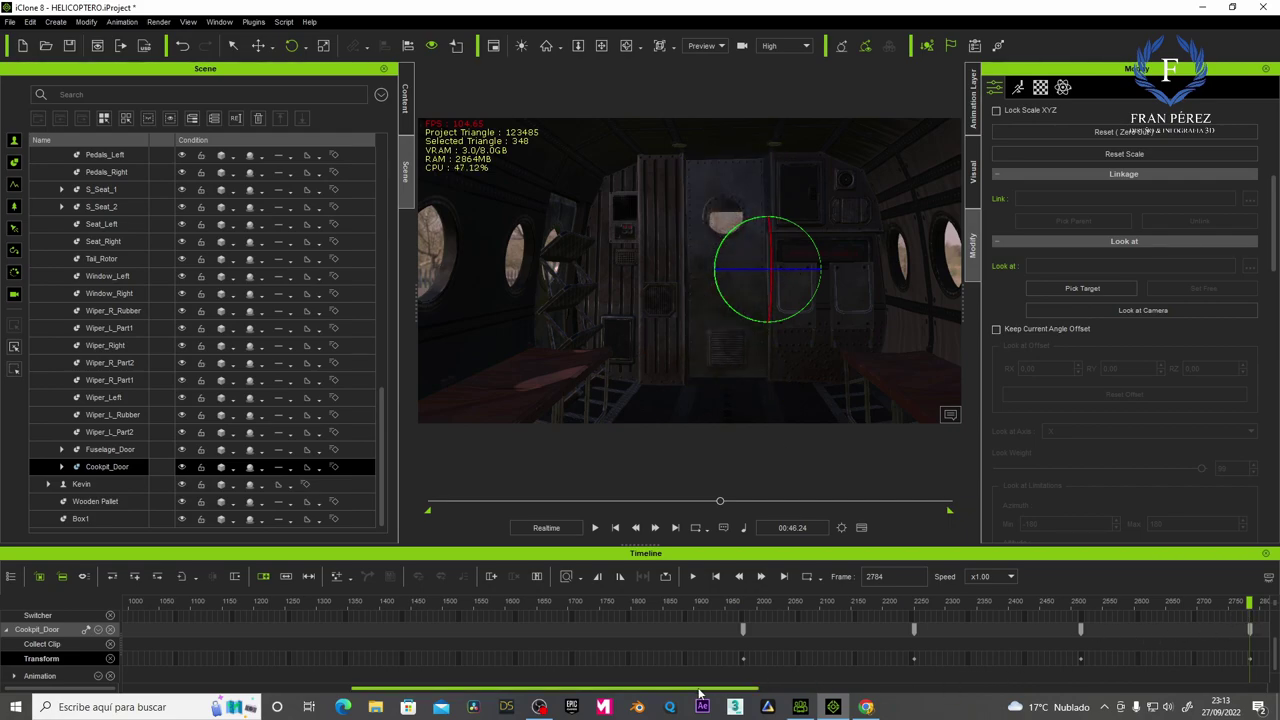
{"action": "left_click_drag", "start_coordinate": [727, 688], "coordinate": [917, 688]}
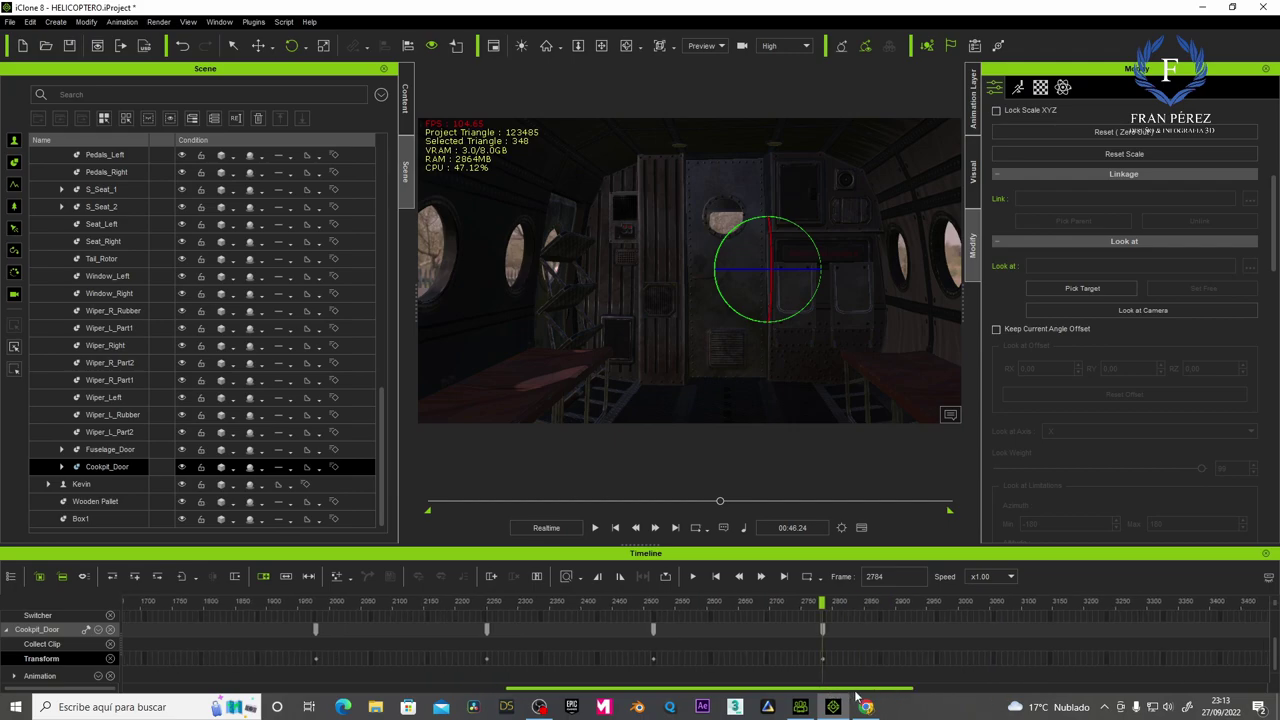
Return to an outside view, select and collapse Helicopter_UN, and open its context menu.
{"action": "left_click", "coordinate": [602, 47]}
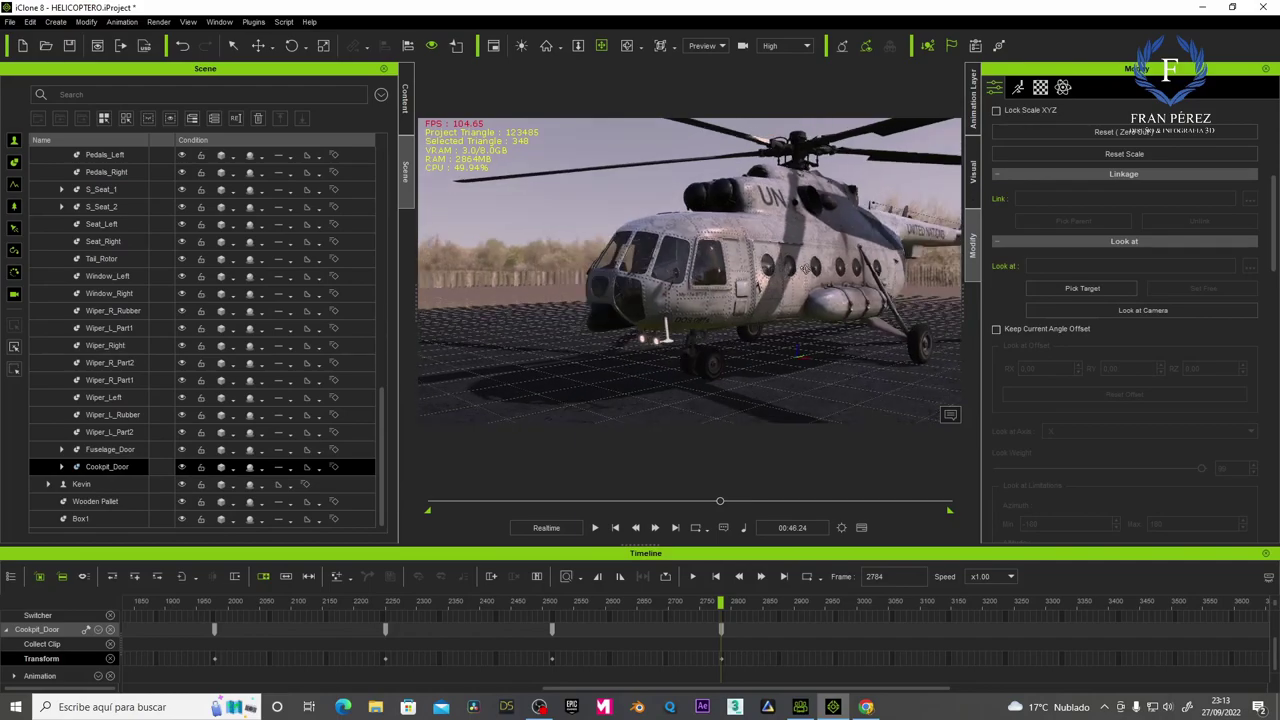
{"action": "right_click_drag", "start_coordinate": [805, 266], "coordinate": [724, 297]}
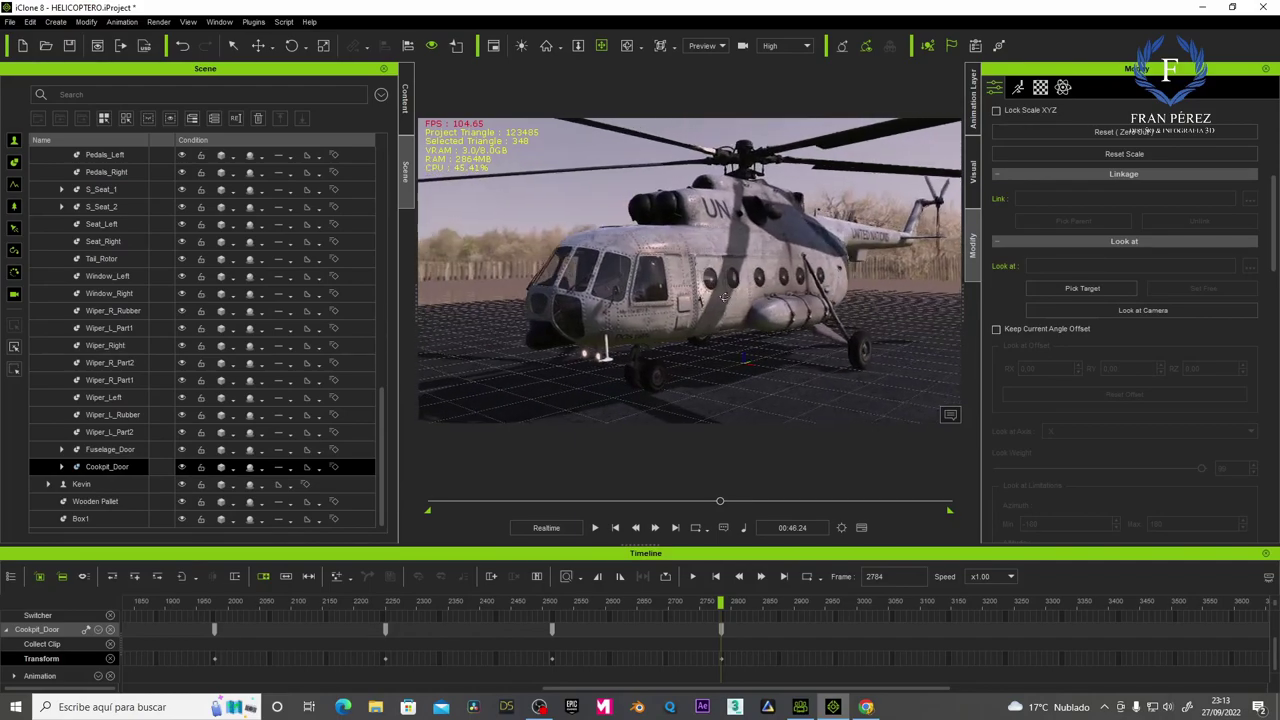
{"action": "scroll", "coordinate": [724, 297], "scroll_direction": "down", "scroll_amount": 5}
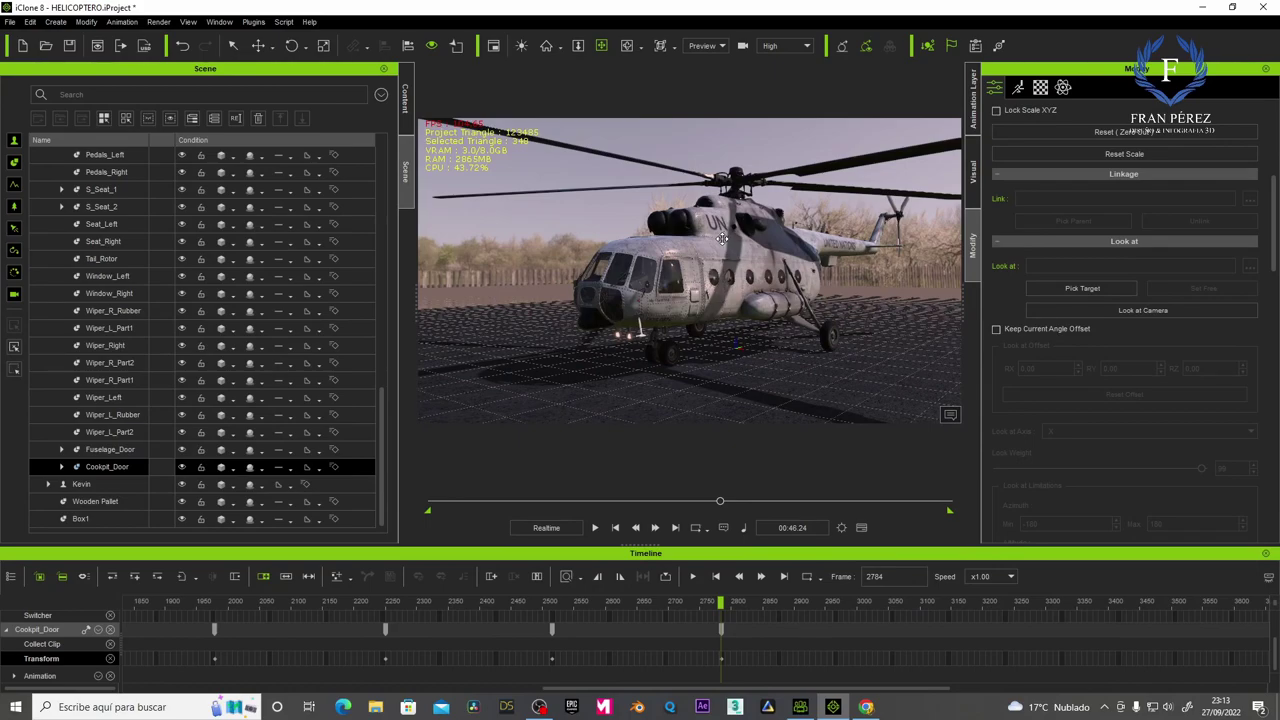
{"action": "scroll", "coordinate": [86, 290], "scroll_direction": "up", "scroll_amount": 5}
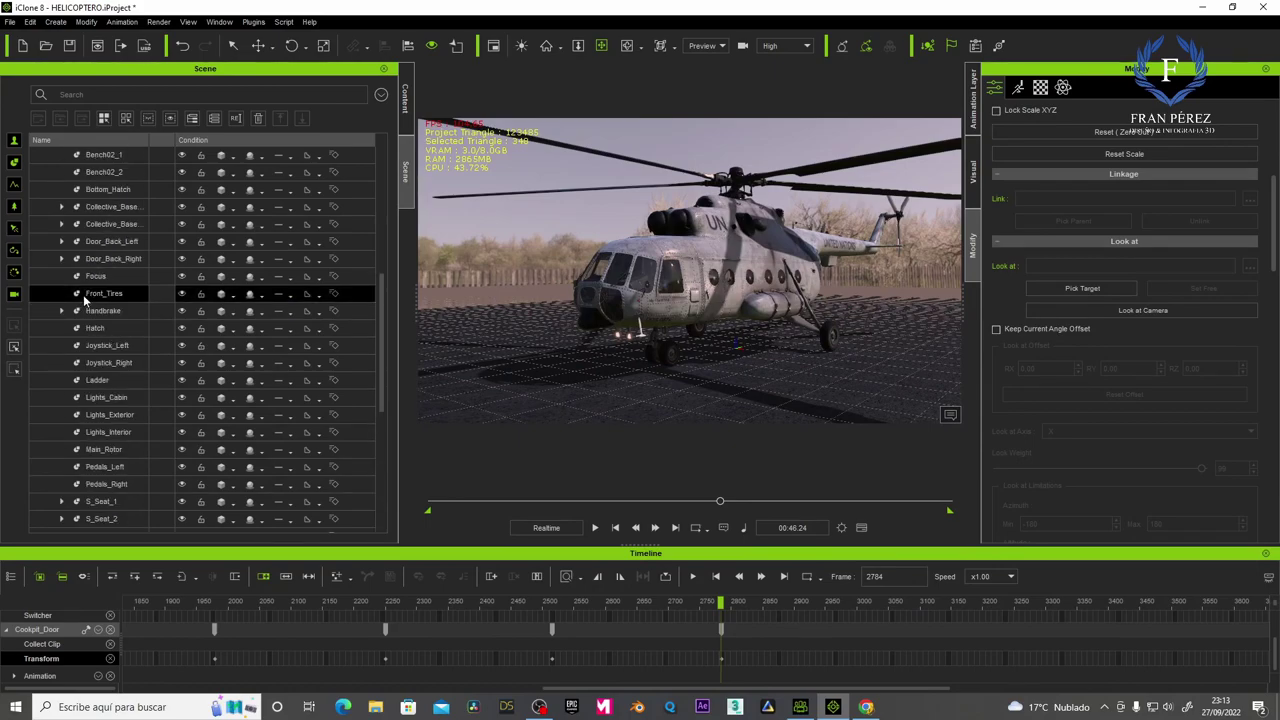
{"action": "scroll", "coordinate": [86, 290], "scroll_direction": "up", "scroll_amount": 5}
{"action": "left_click", "coordinate": [97, 191]}
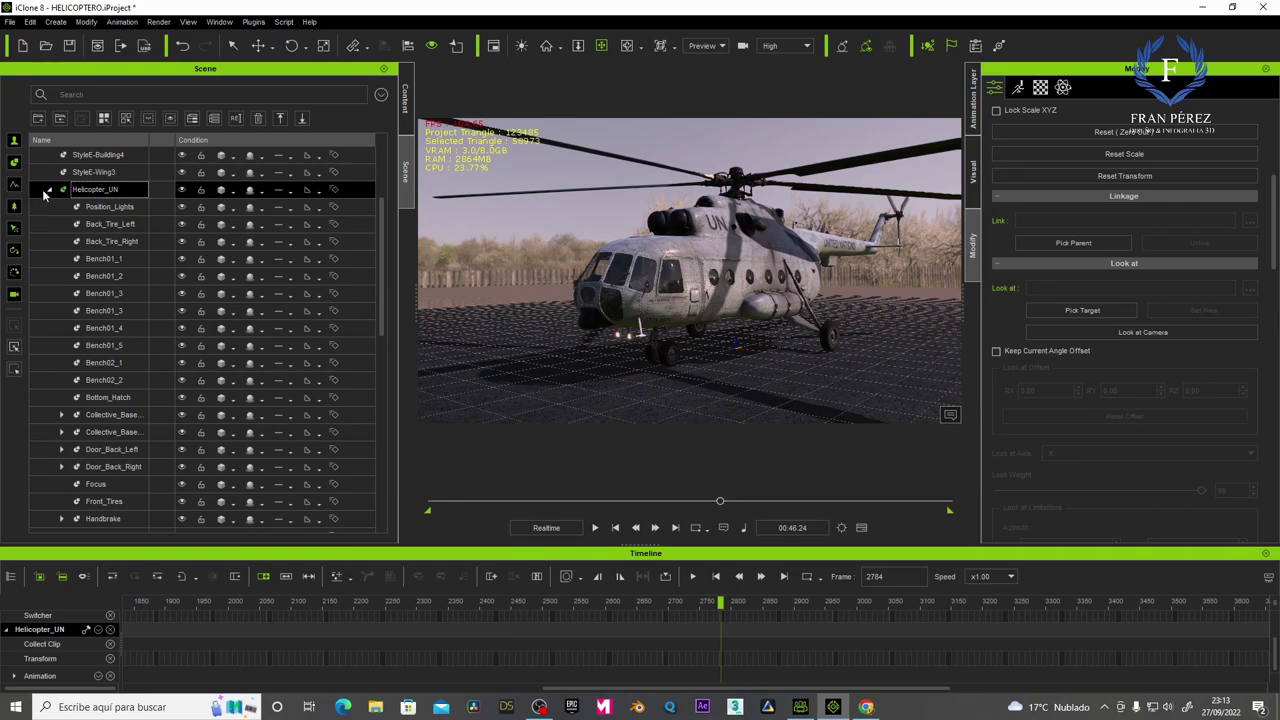
{"action": "left_click", "coordinate": [47, 190]}
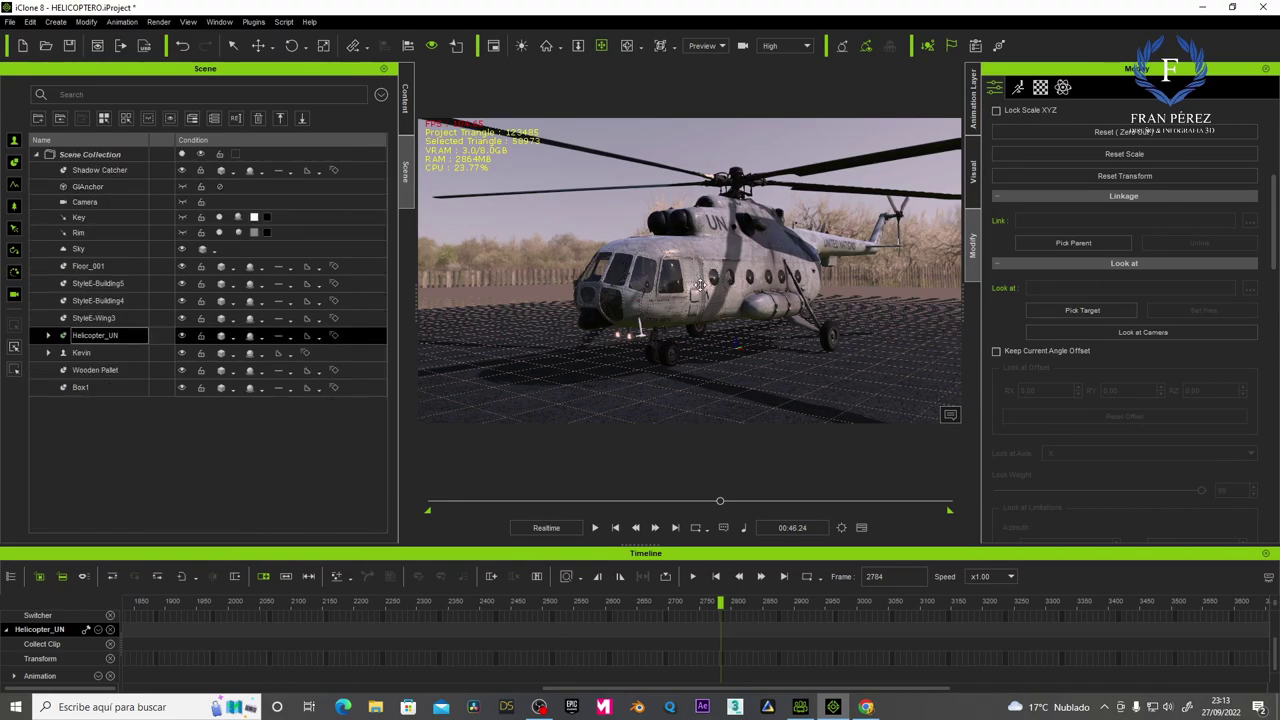
{"action": "right_click", "coordinate": [720, 268]}
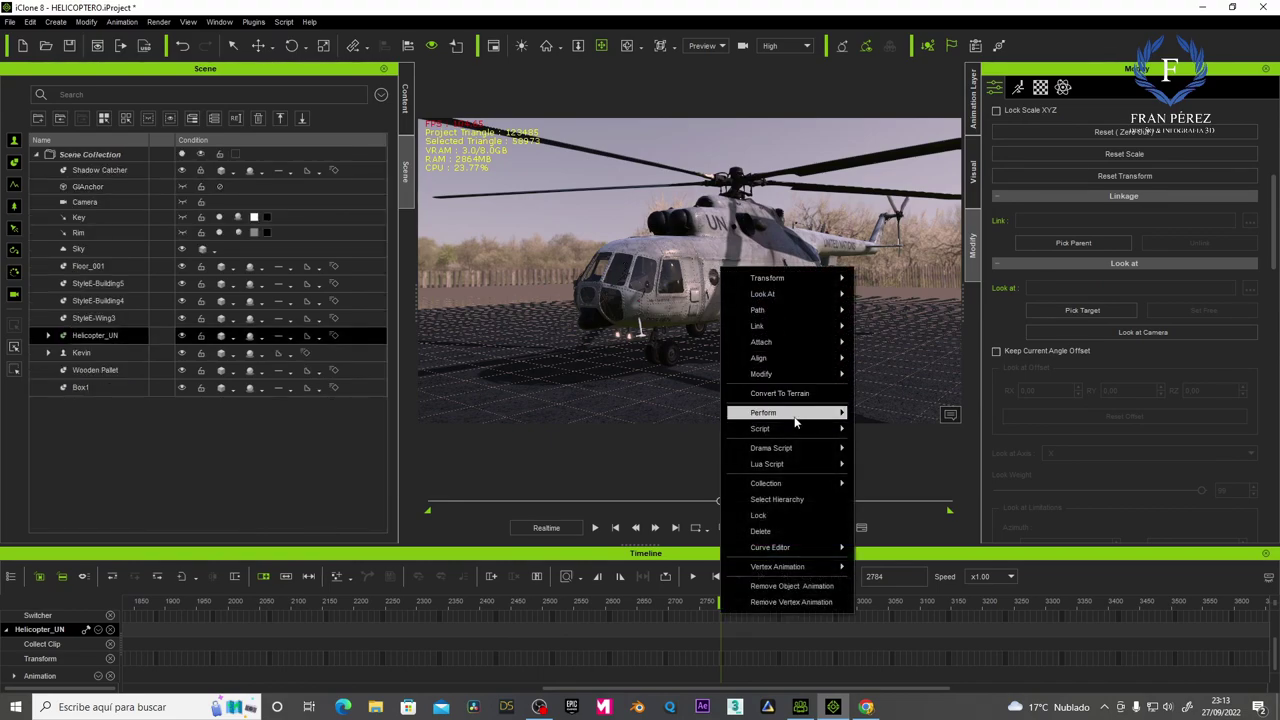
Apply helicopter scripts including Position Lights, stopping playback at frame 3786.
{"action": "mouse_move", "coordinate": [771, 428]}
{"action": "left_click", "coordinate": [912, 506]}
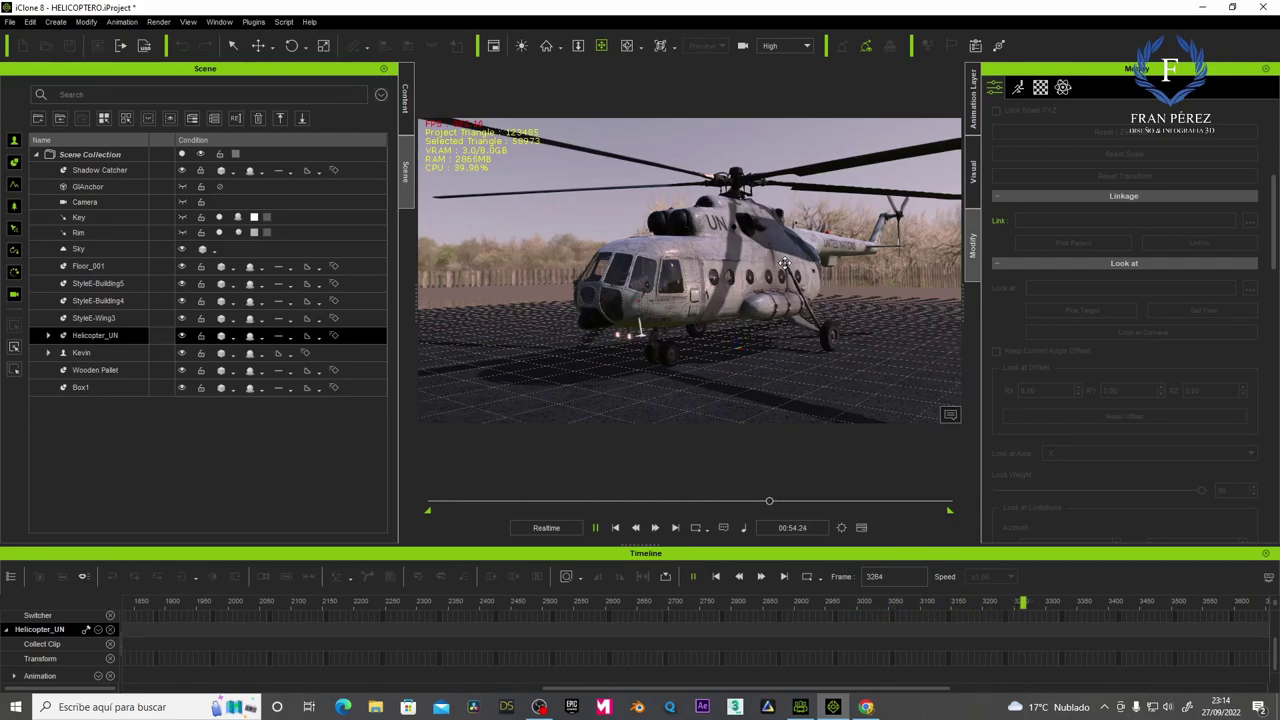
{"action": "key", "text": "space"}
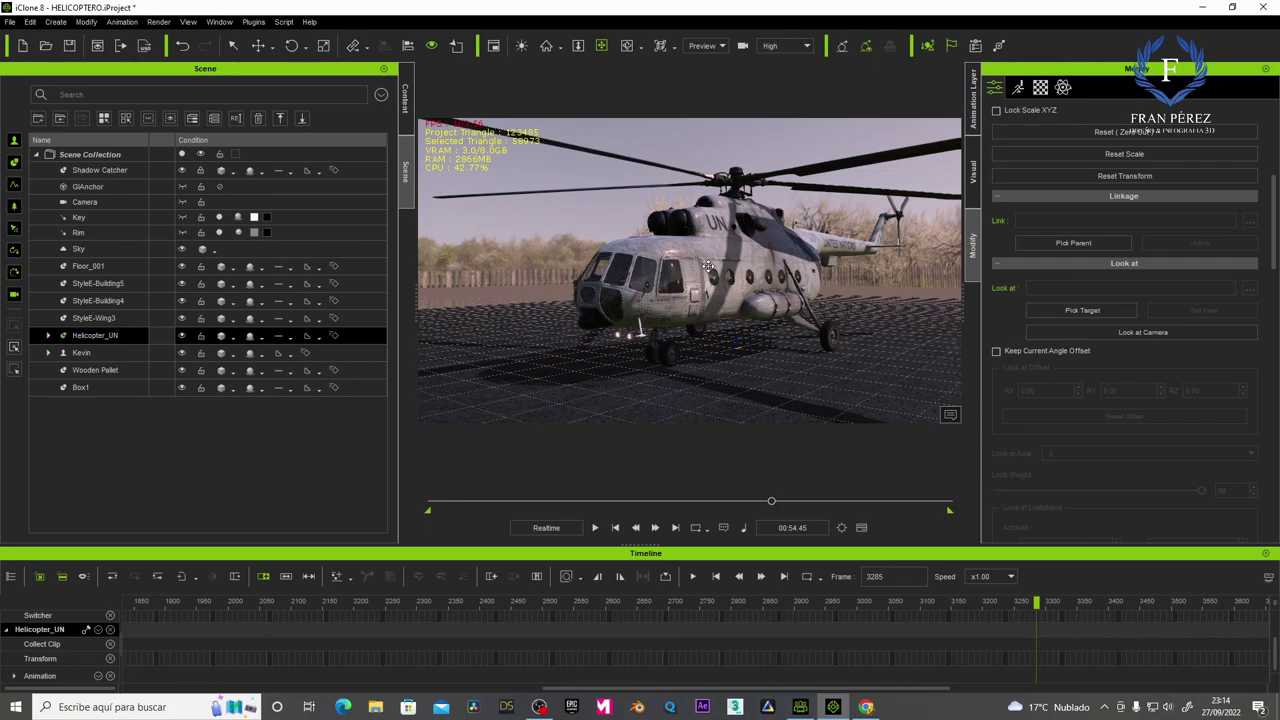
{"action": "right_click", "coordinate": [707, 266]}
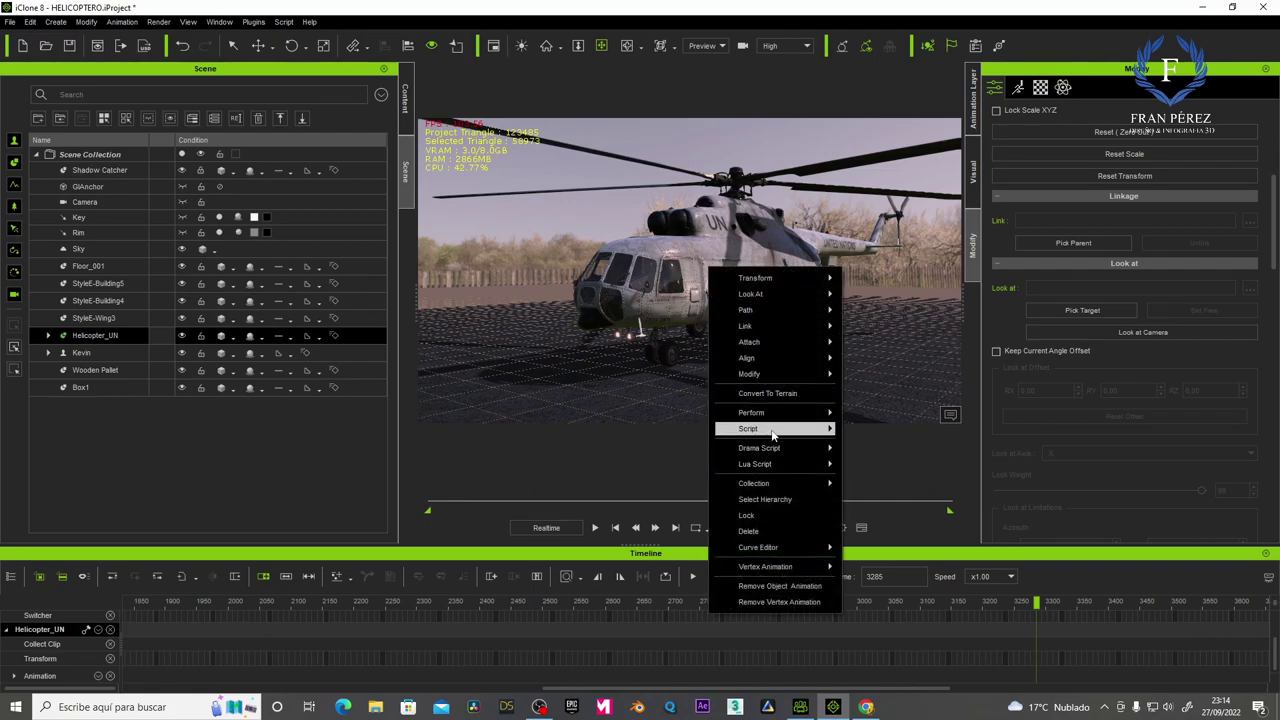
{"action": "left_click", "coordinate": [901, 509]}
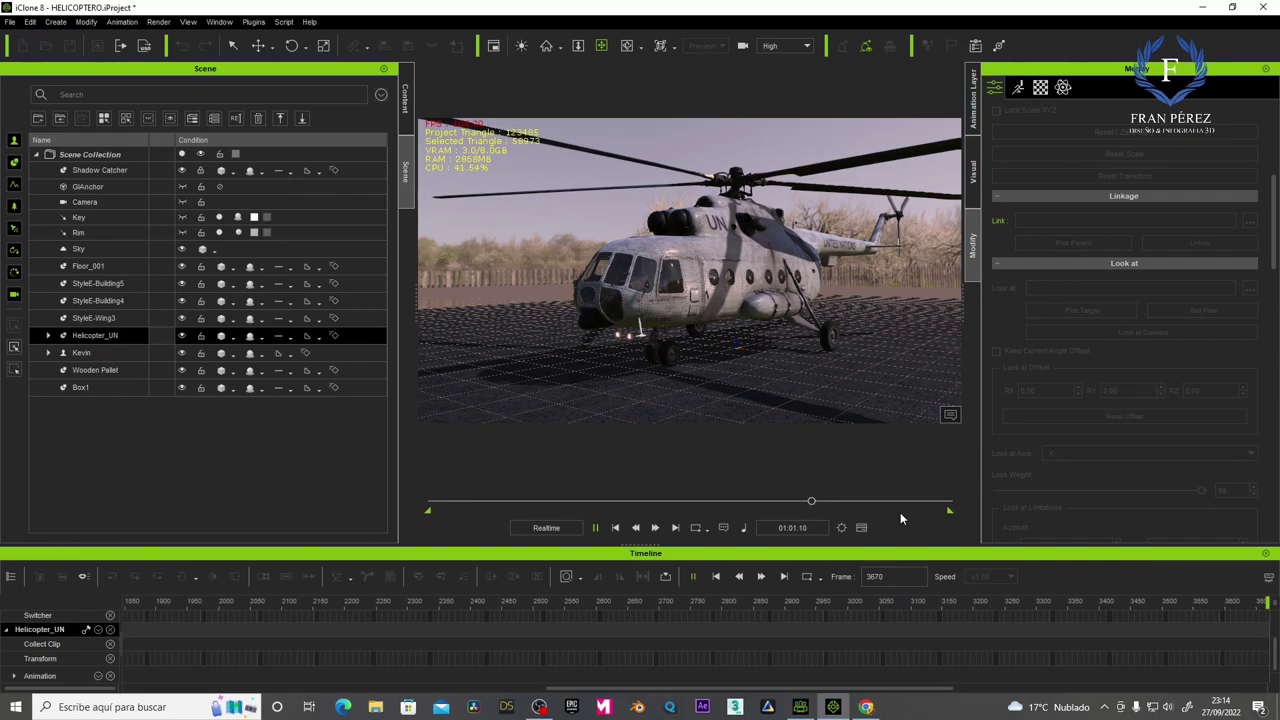
{"action": "key", "text": "space"}
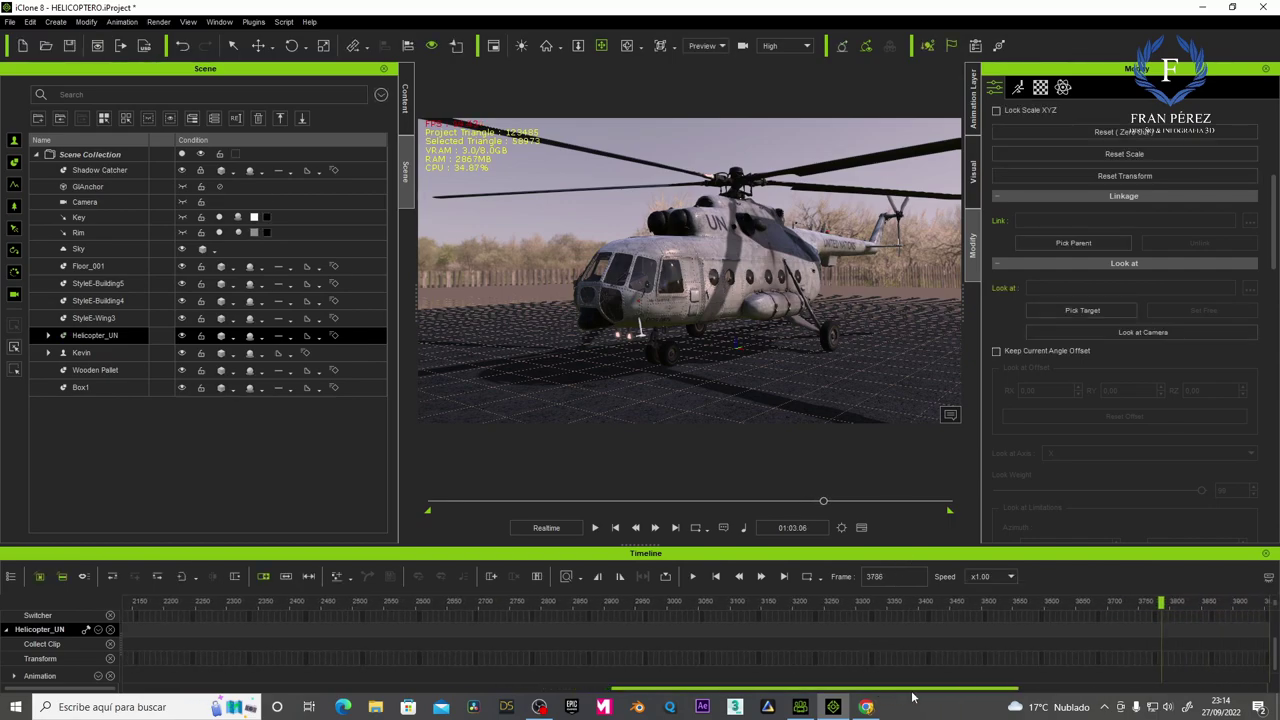
{"action": "left_click_drag", "start_coordinate": [867, 691], "coordinate": [1151, 691]}
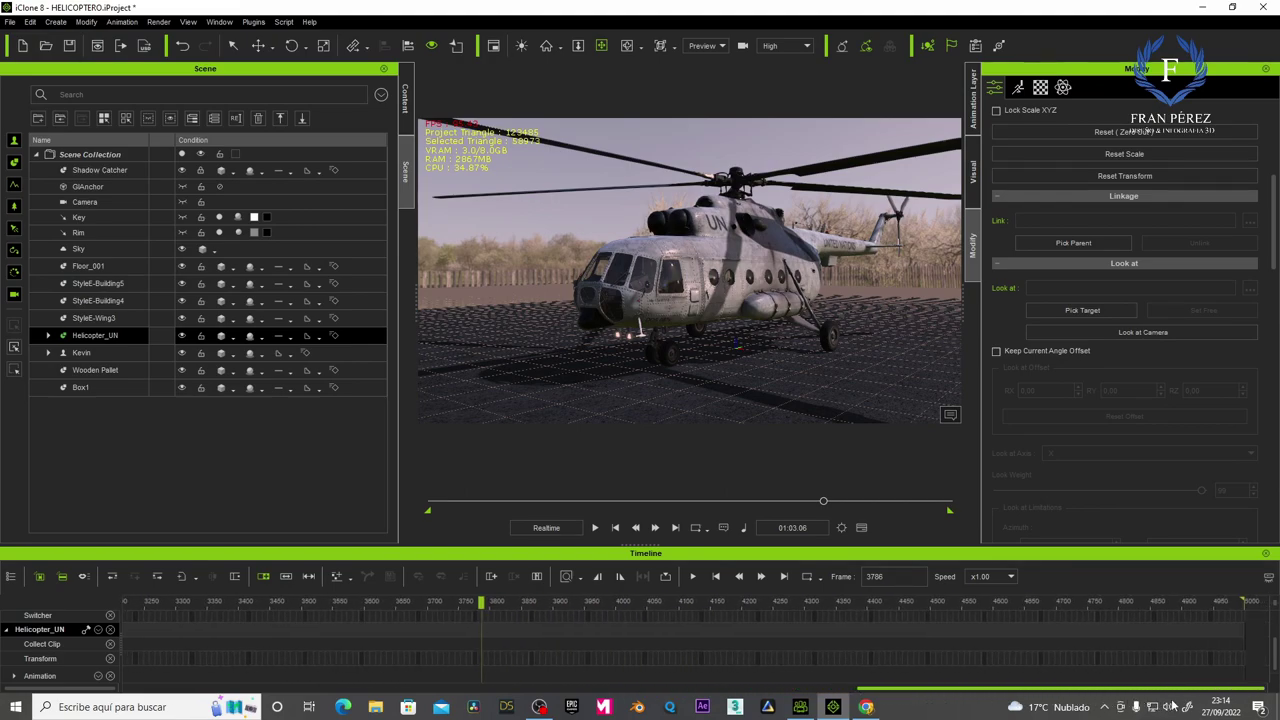
Re-apply Position Lights from frames 3786 and 4286, then apply Retractable Lights - Deploy and Switch ON Lights.
{"action": "right_click", "coordinate": [717, 245]}
{"action": "mouse_move", "coordinate": [760, 408]}
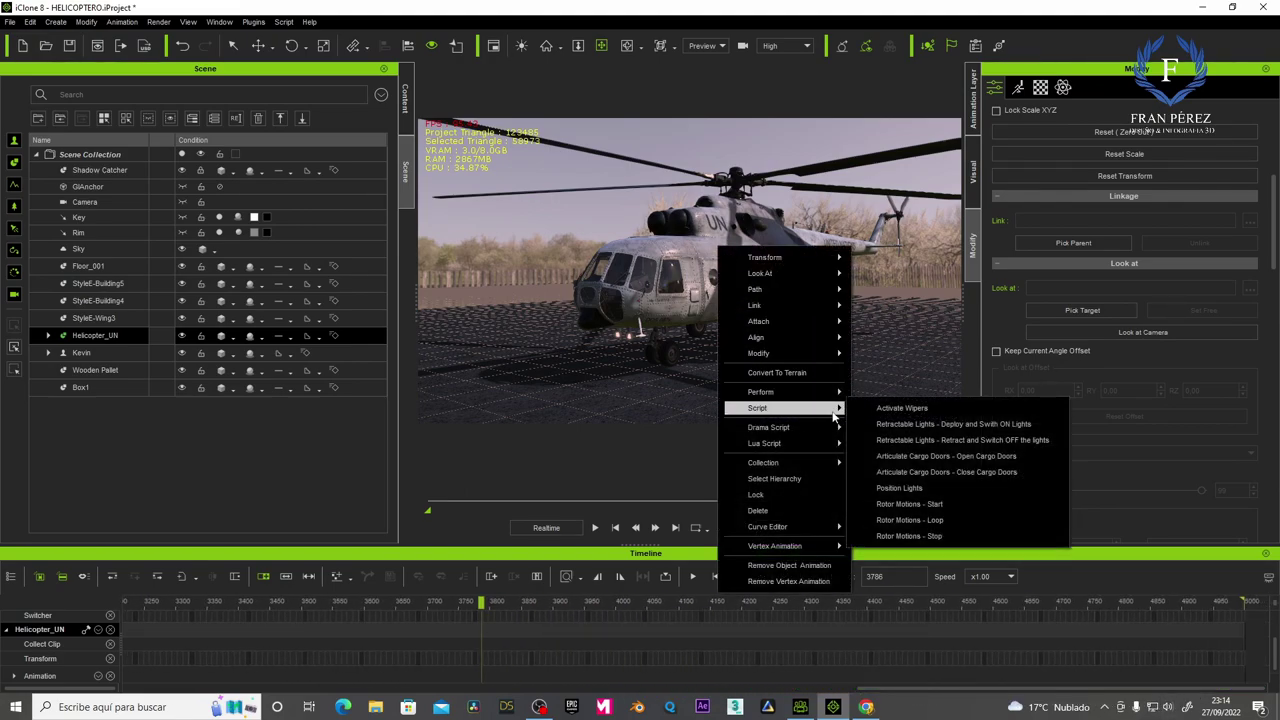
{"action": "left_click", "coordinate": [912, 490]}
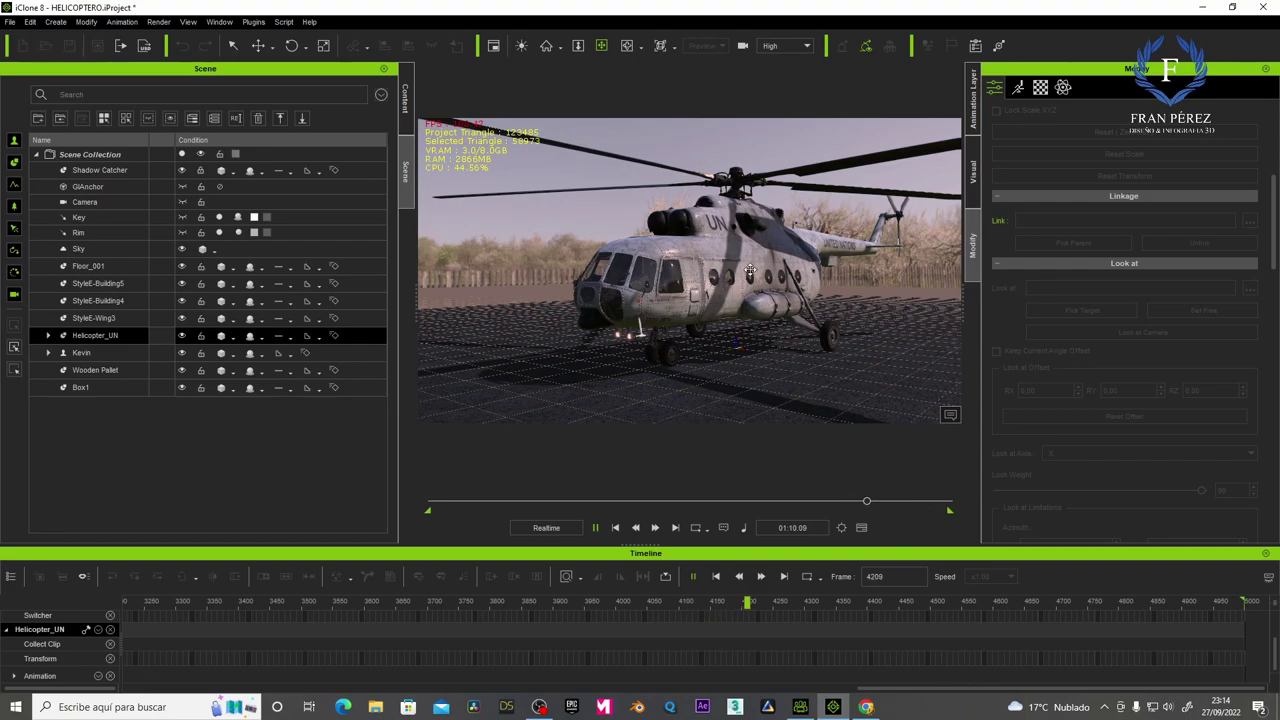
{"action": "key", "text": "space"}
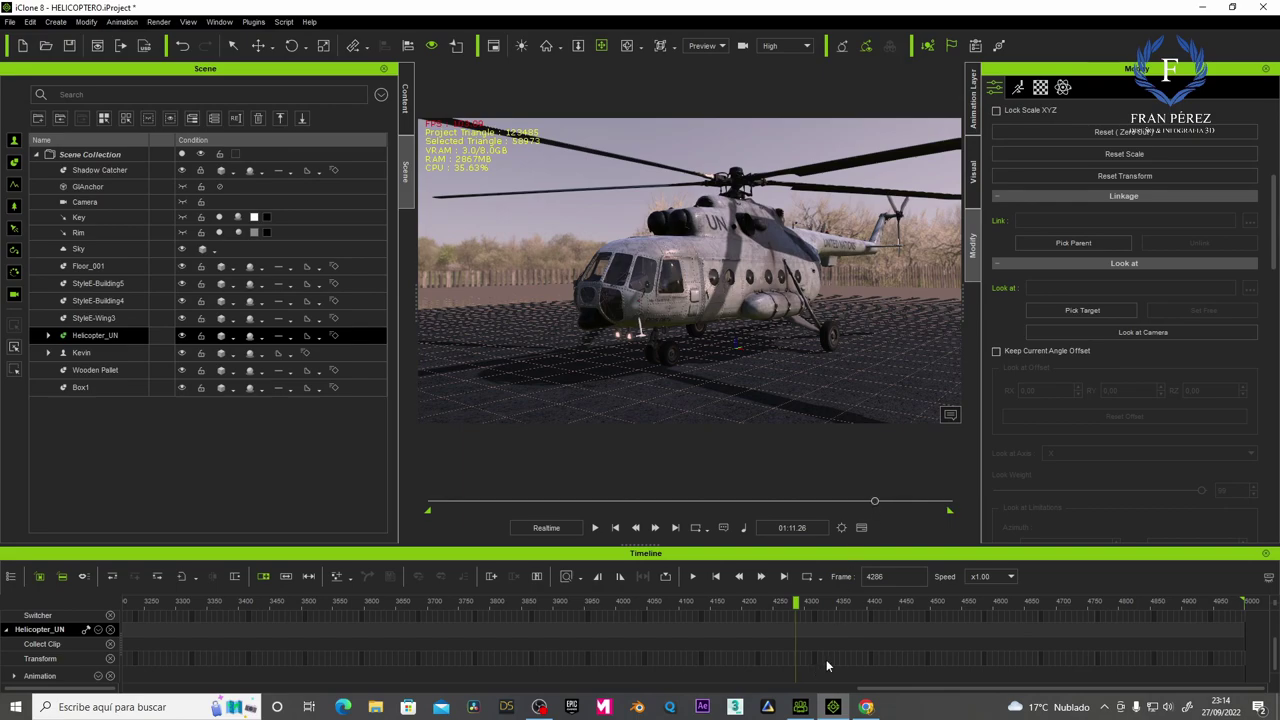
{"action": "right_click", "coordinate": [718, 269]}
{"action": "mouse_move", "coordinate": [758, 430]}
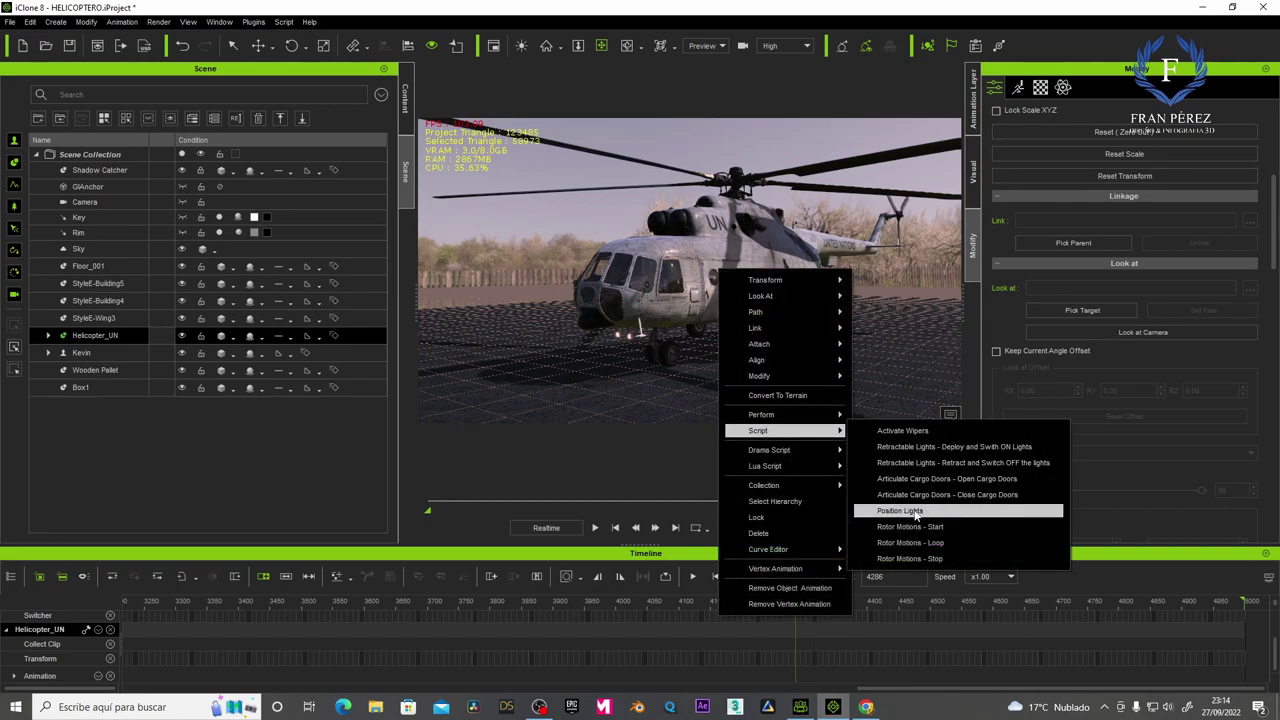
{"action": "left_click", "coordinate": [912, 511]}
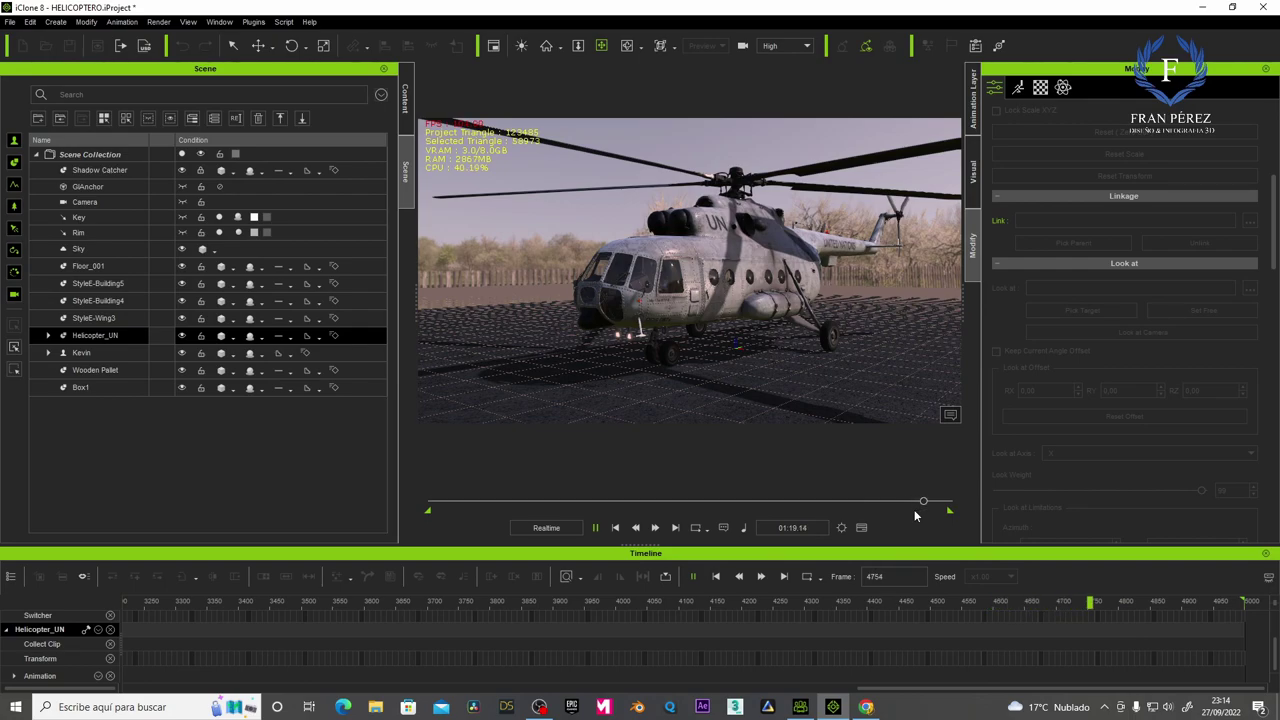
{"action": "key", "text": "space"}
{"action": "right_click", "coordinate": [748, 262]}
{"action": "mouse_move", "coordinate": [787, 422]}
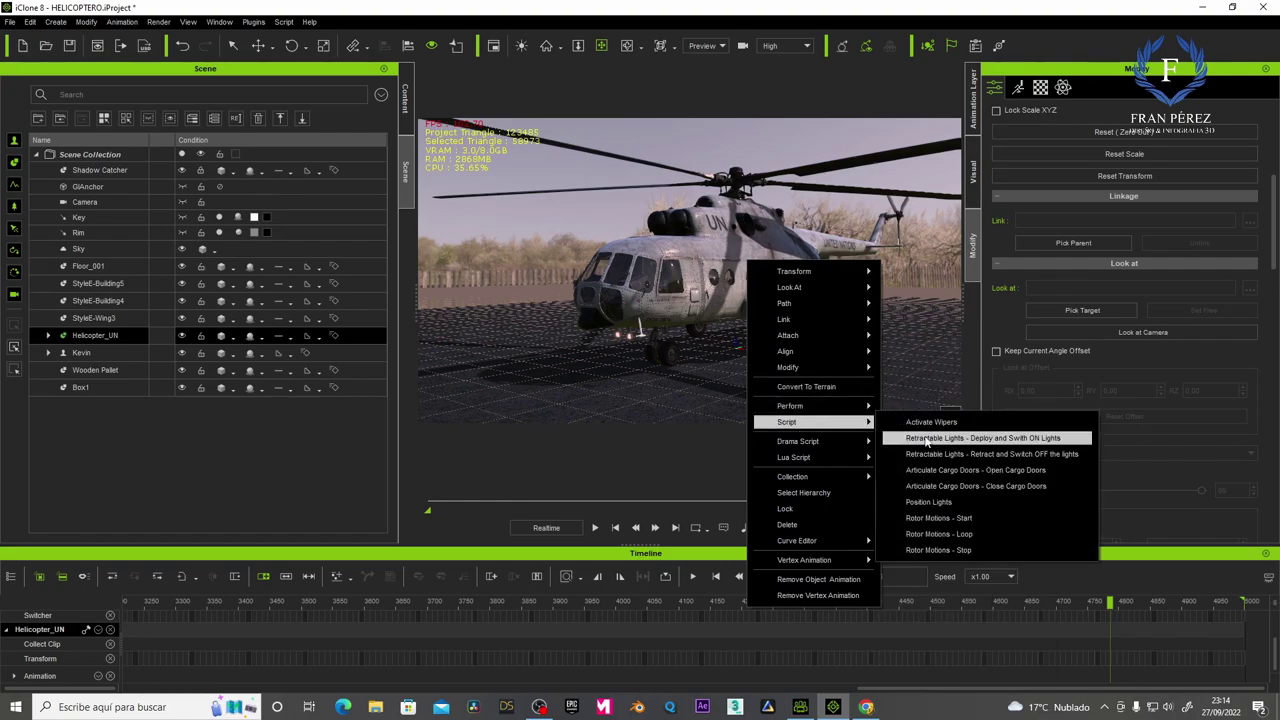
{"action": "left_click", "coordinate": [938, 502]}
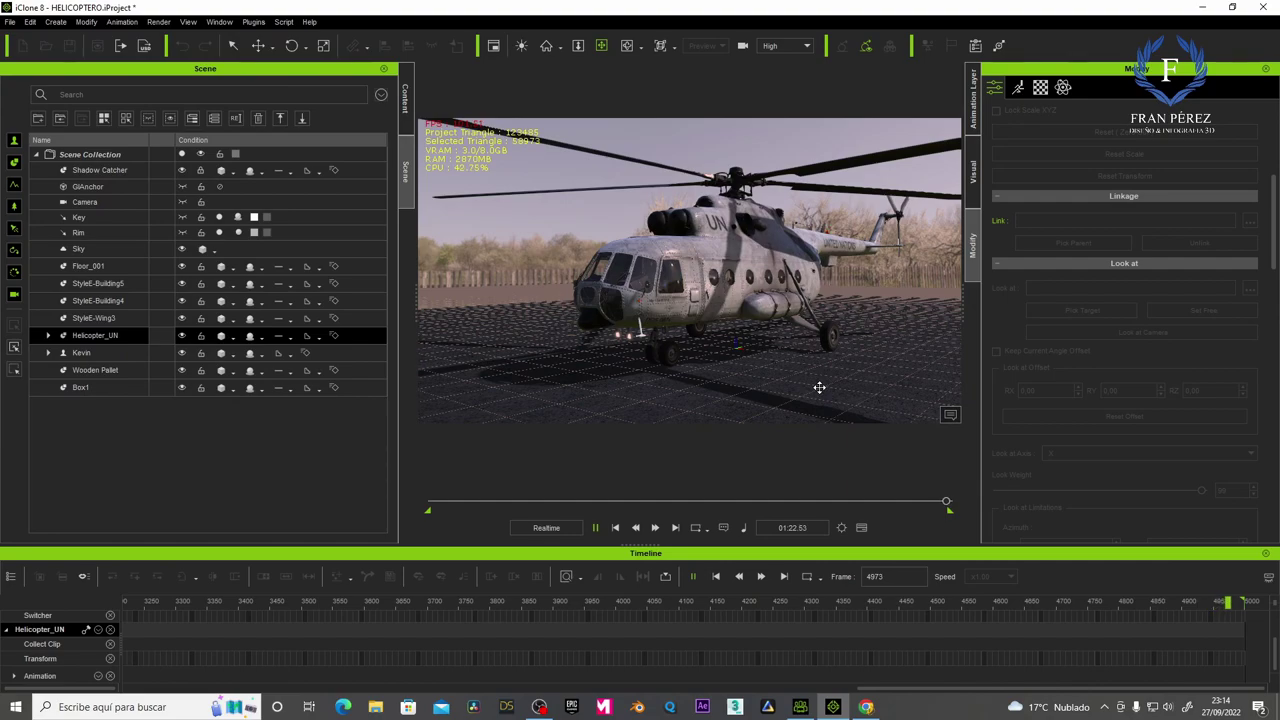
Scrub the timeline playhead back from frame 3359 to around frame 2812.
{"action": "left_click", "coordinate": [605, 601]}
{"action": "left_click_drag", "start_coordinate": [605, 601], "coordinate": [210, 598]}
{"action": "left_click_drag", "start_coordinate": [958, 692], "coordinate": [746, 692]}
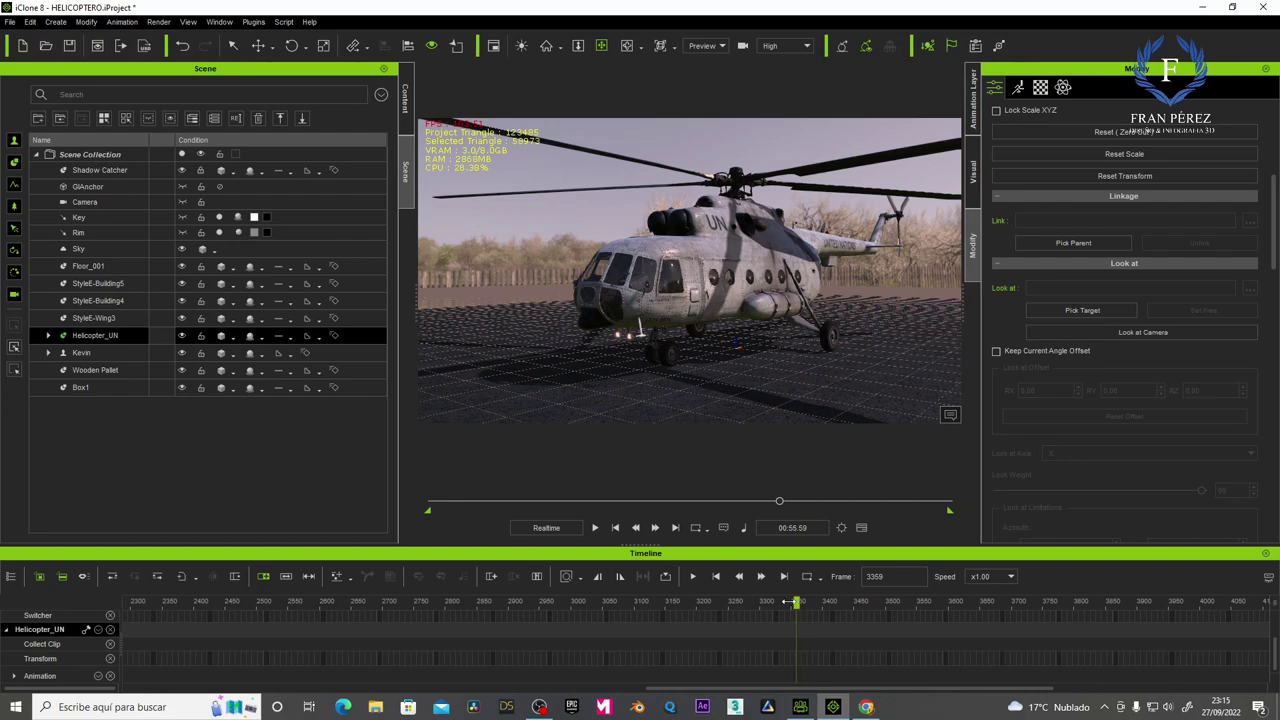
{"action": "left_click_drag", "start_coordinate": [785, 601], "coordinate": [409, 605]}
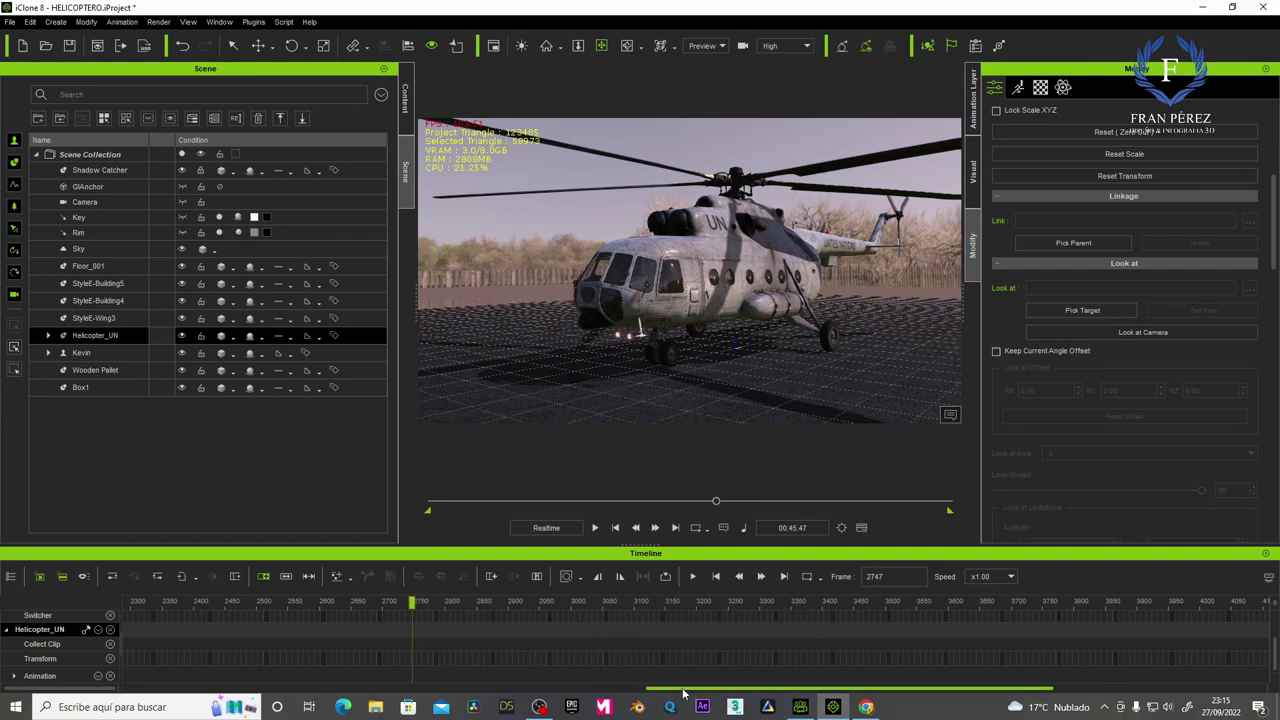
{"action": "left_click_drag", "start_coordinate": [675, 688], "coordinate": [563, 688]}
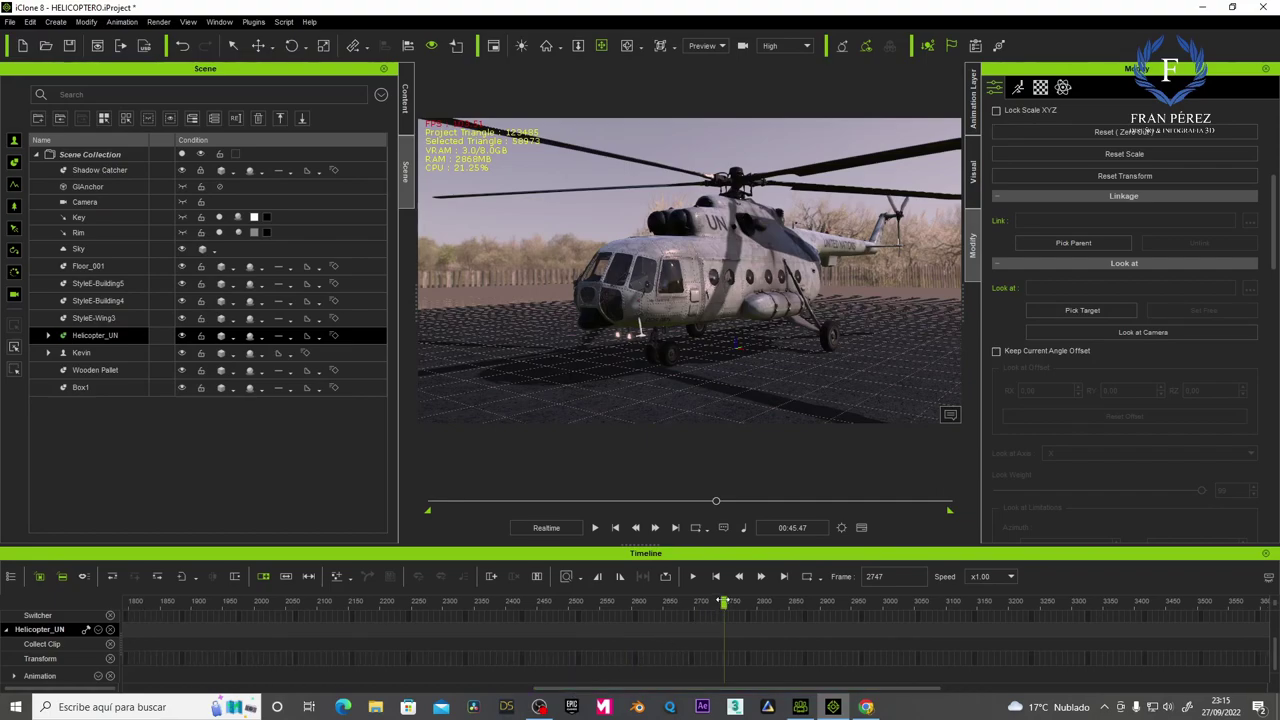
{"action": "mouse_move", "coordinate": [724, 601]}
{"action": "left_mouse_down"}
{"action": "mouse_move", "coordinate": [403, 598]}
{"action": "mouse_move", "coordinate": [724, 601]}
{"action": "mouse_move", "coordinate": [718, 583]}
{"action": "mouse_move", "coordinate": [694, 583]}
{"action": "mouse_move", "coordinate": [766, 588]}
{"action": "left_mouse_up"}
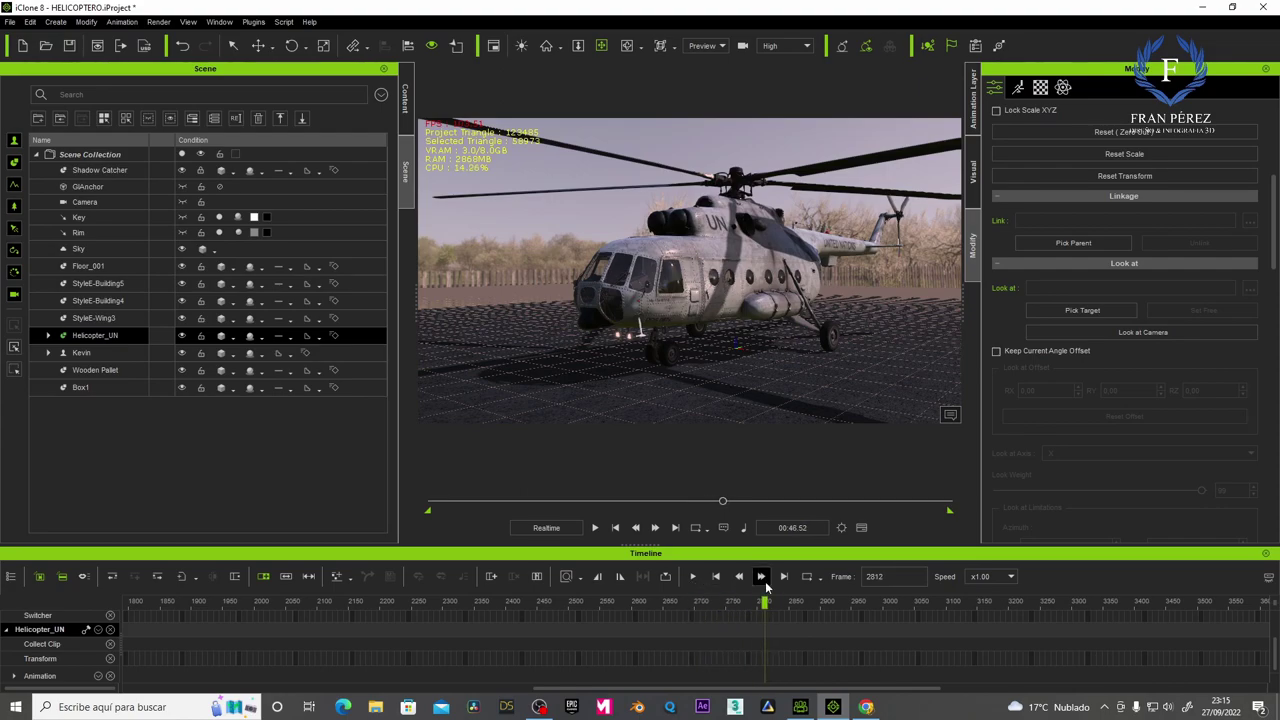
Run the Rotor Motions - Start script on the helicopter, then stop playback.
{"action": "right_click", "coordinate": [721, 244]}
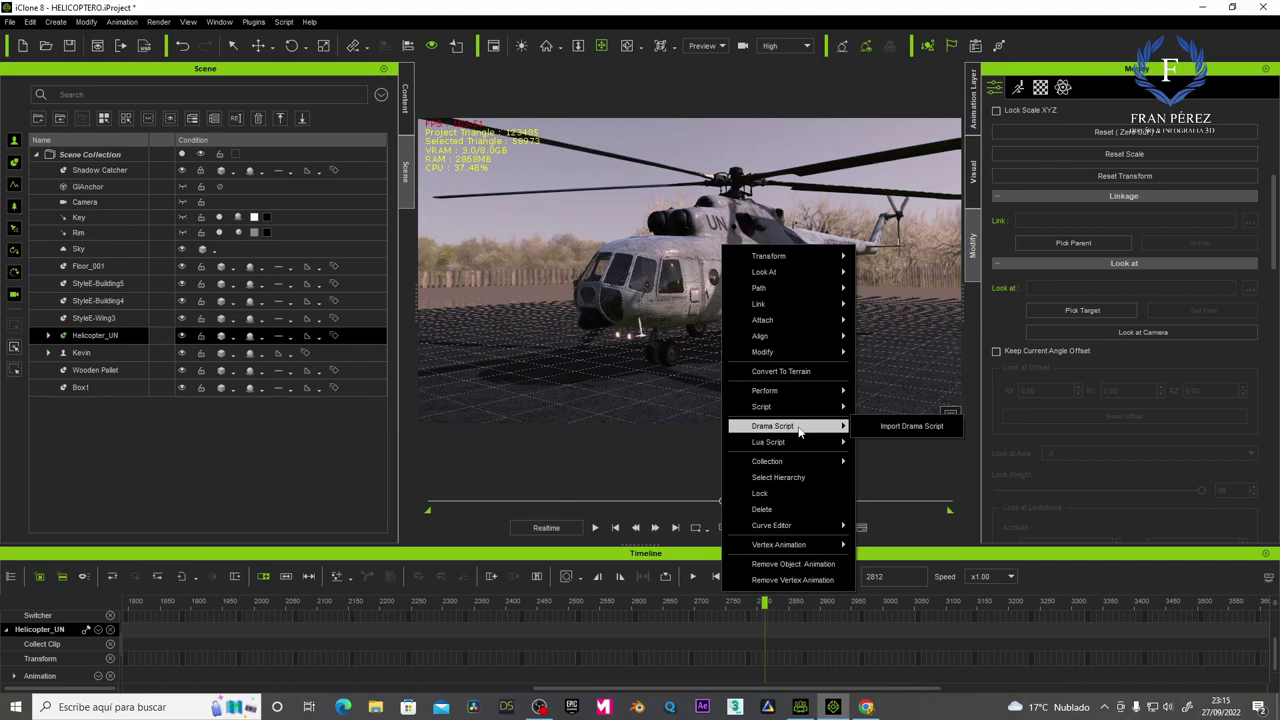
{"action": "mouse_move", "coordinate": [762, 406]}
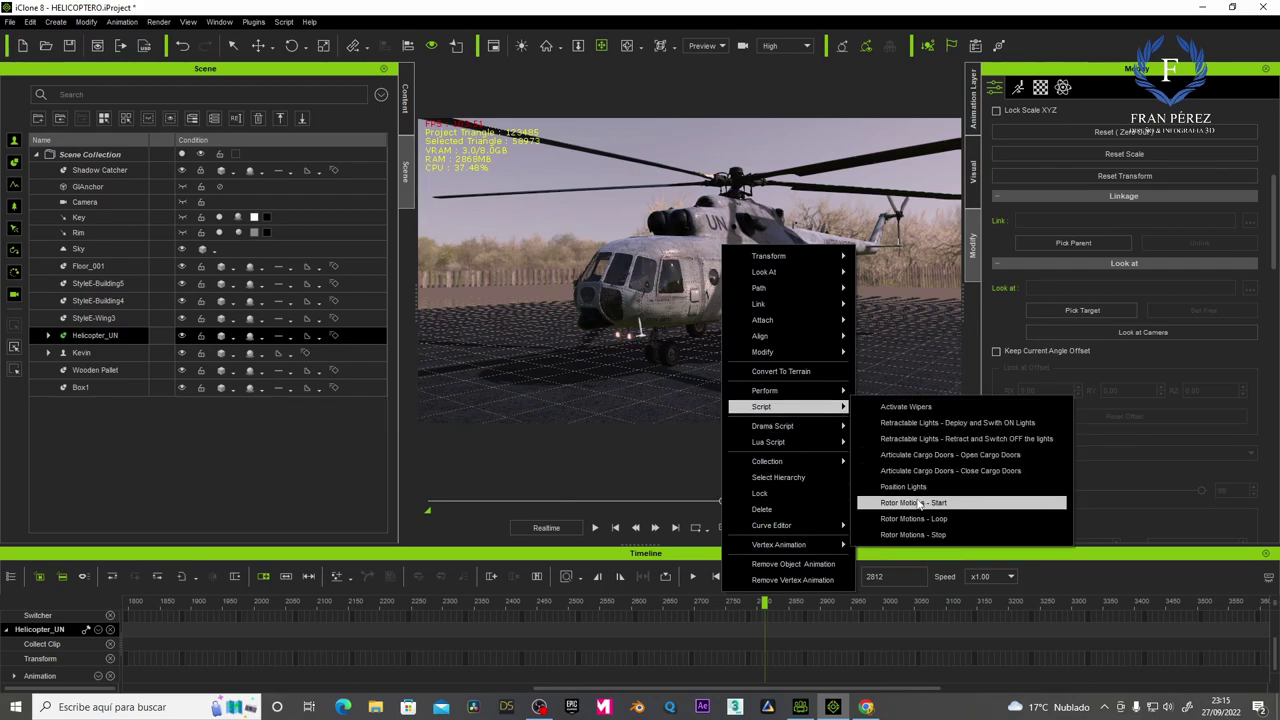
{"action": "left_click", "coordinate": [920, 503]}
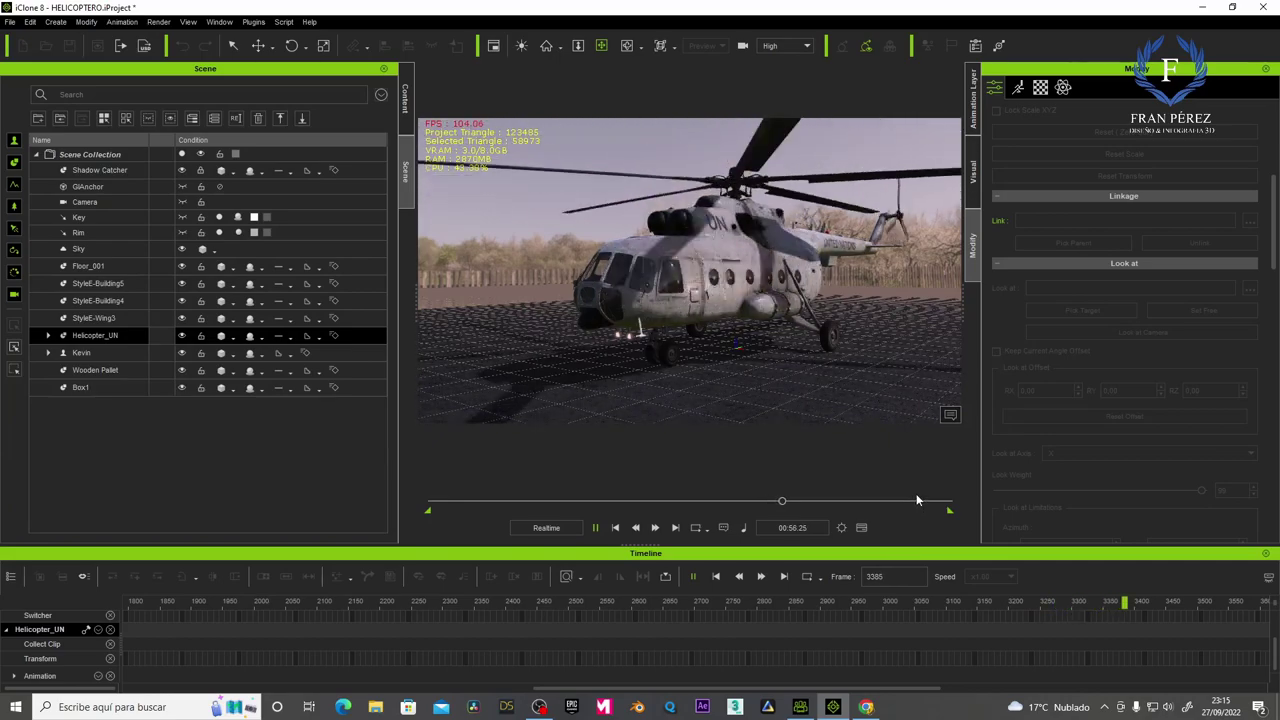
{"action": "key", "text": "space"}
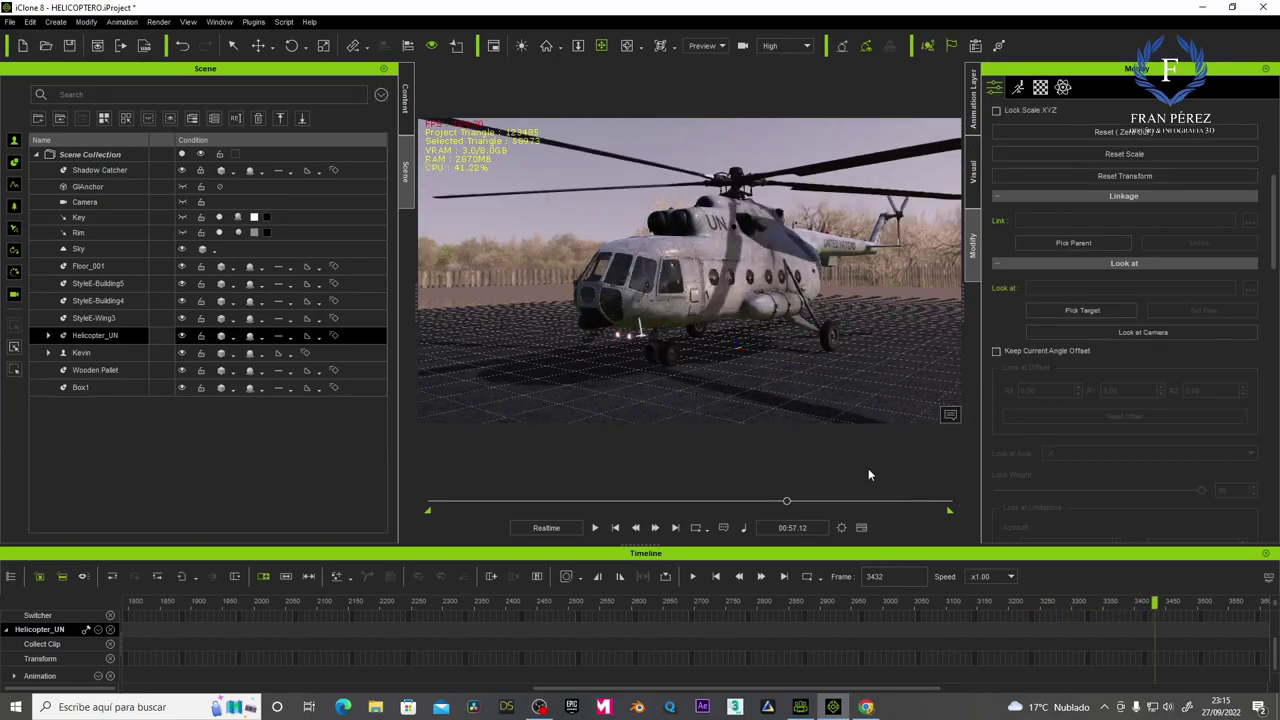
Apply the Rotor Motions - Loop script to the helicopter twice, stopping playback after each.
{"action": "right_click", "coordinate": [713, 254]}
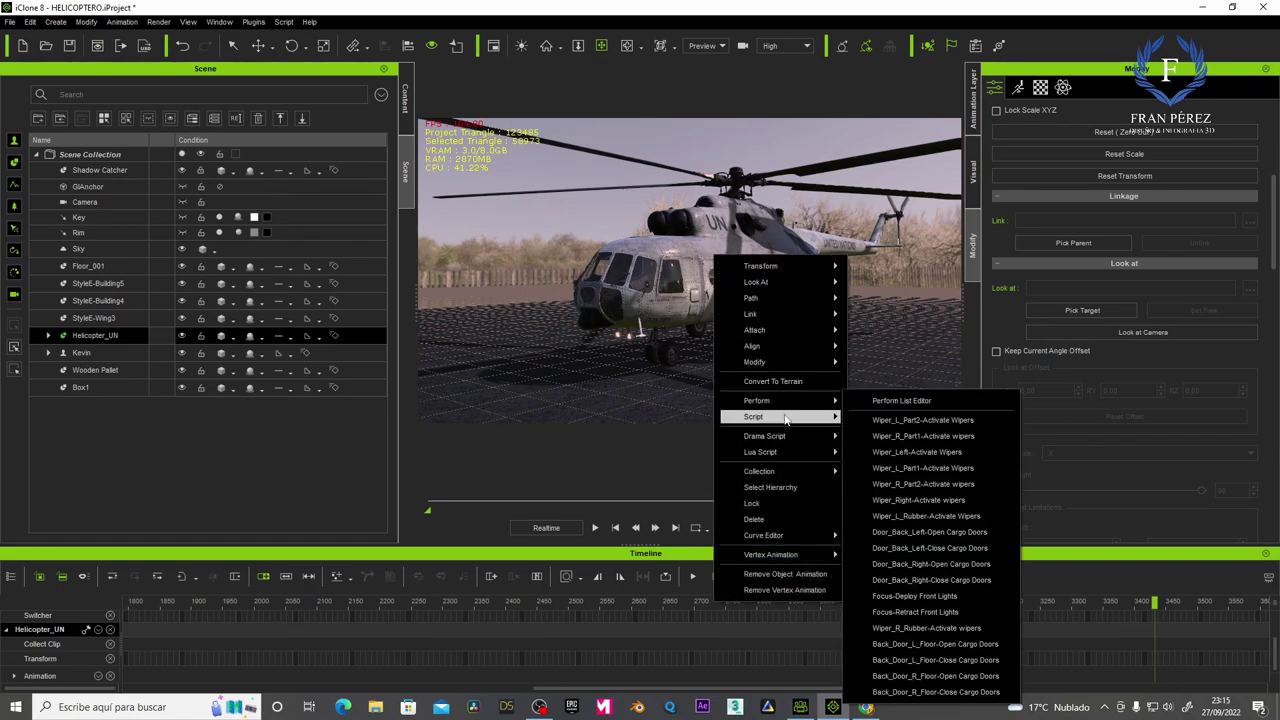
{"action": "mouse_move", "coordinate": [782, 416]}
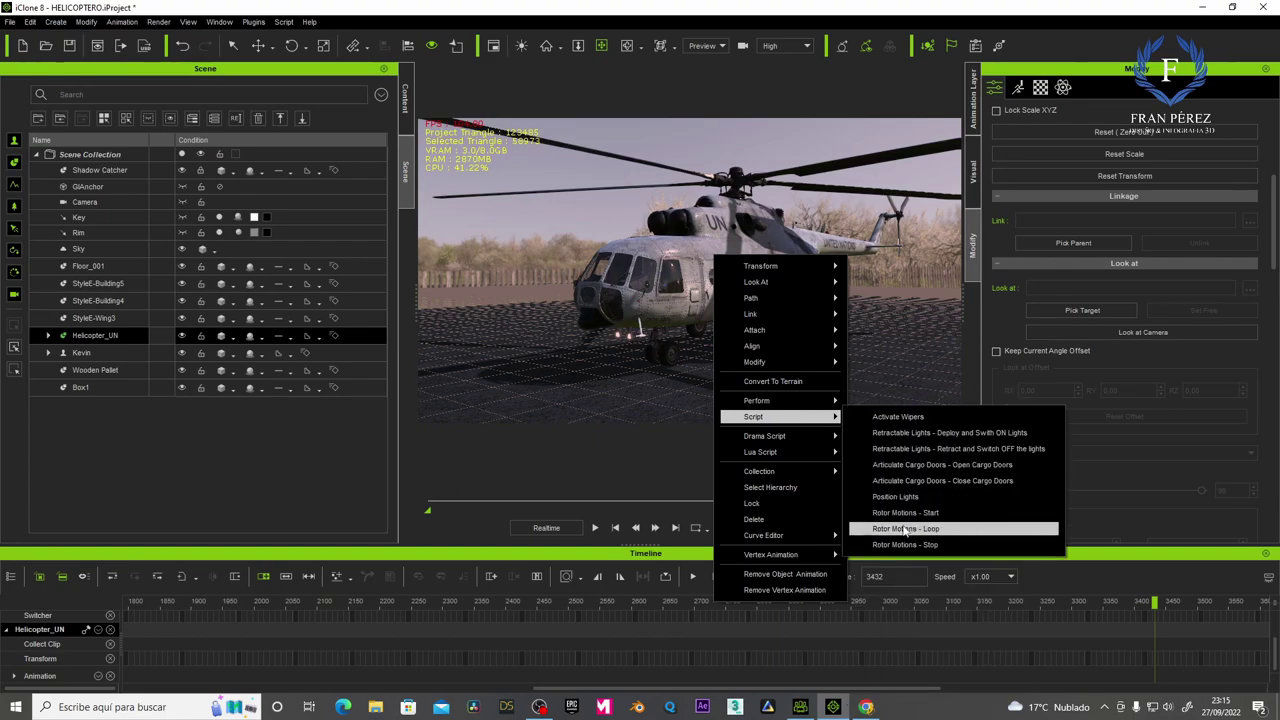
{"action": "left_click", "coordinate": [905, 529]}
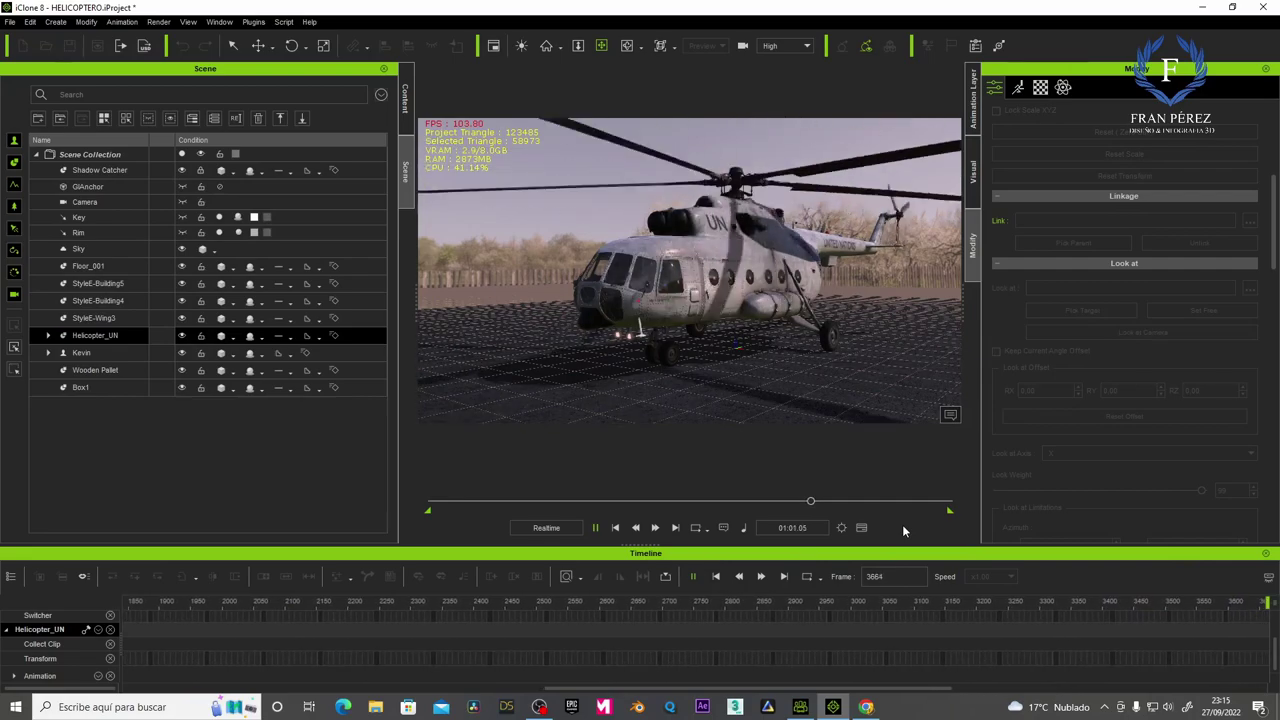
{"action": "key", "text": "space"}
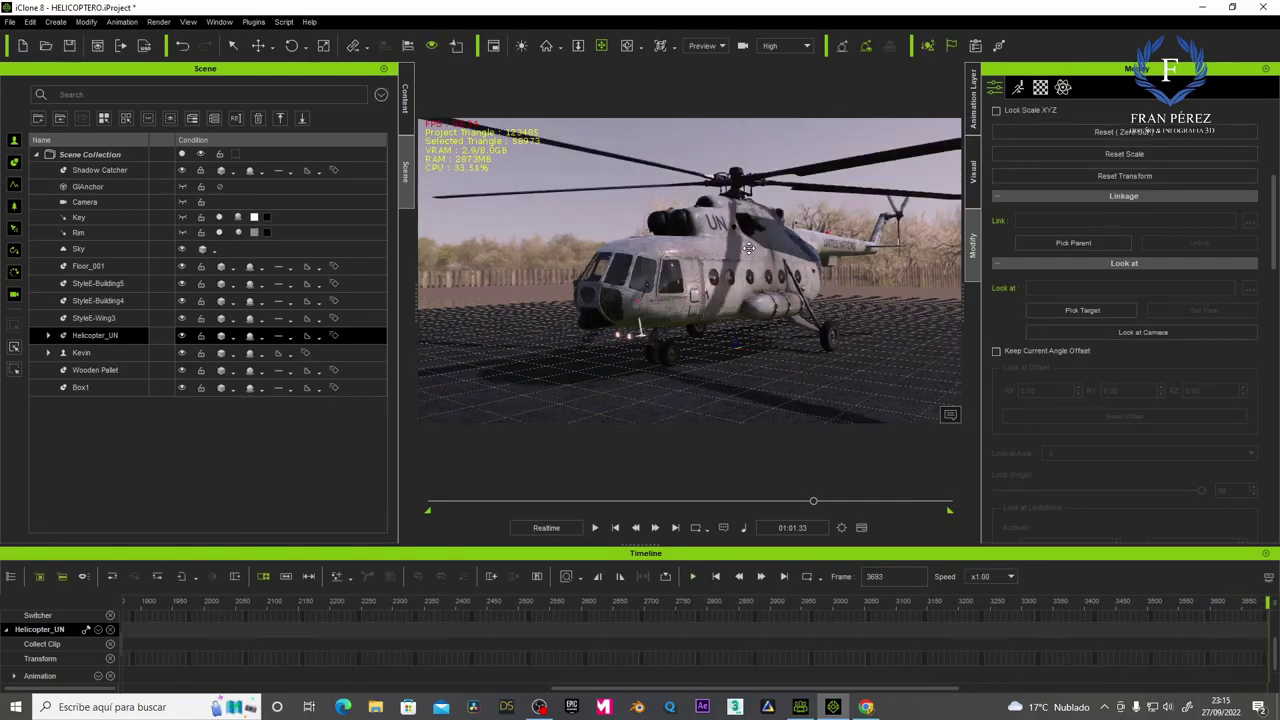
{"action": "right_click", "coordinate": [748, 248]}
{"action": "mouse_move", "coordinate": [812, 411]}
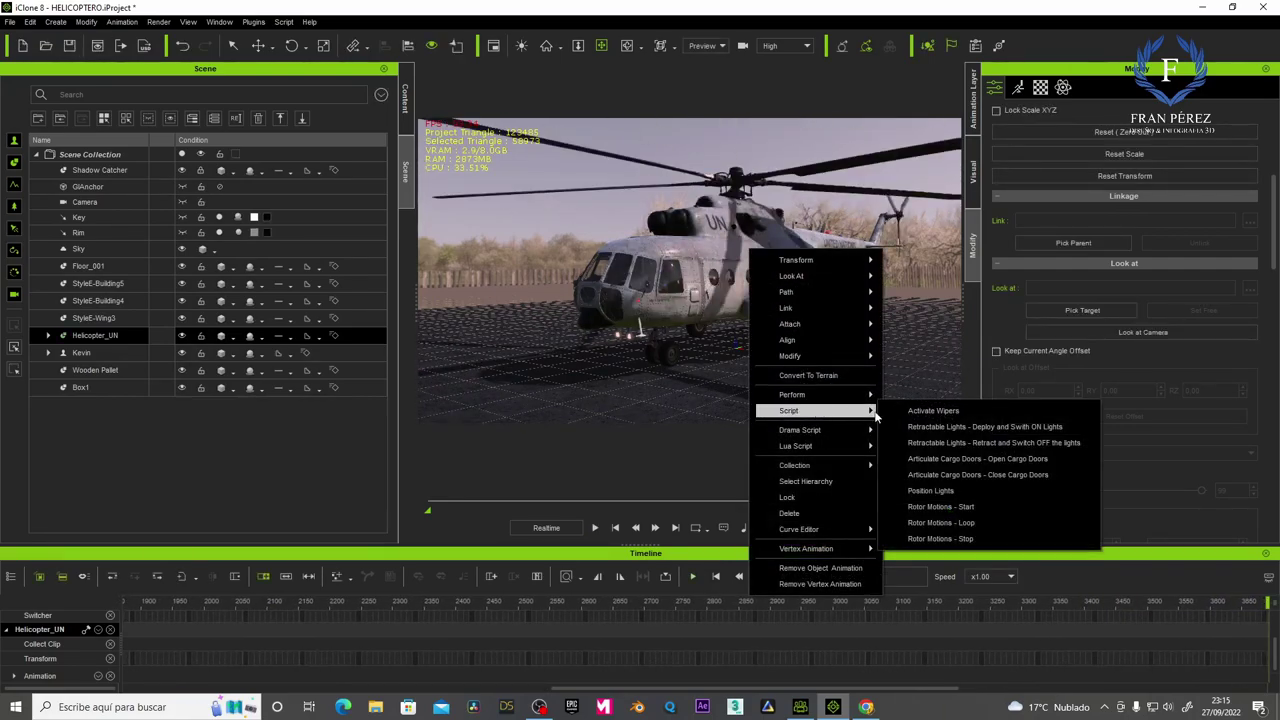
{"action": "left_click", "coordinate": [959, 522]}
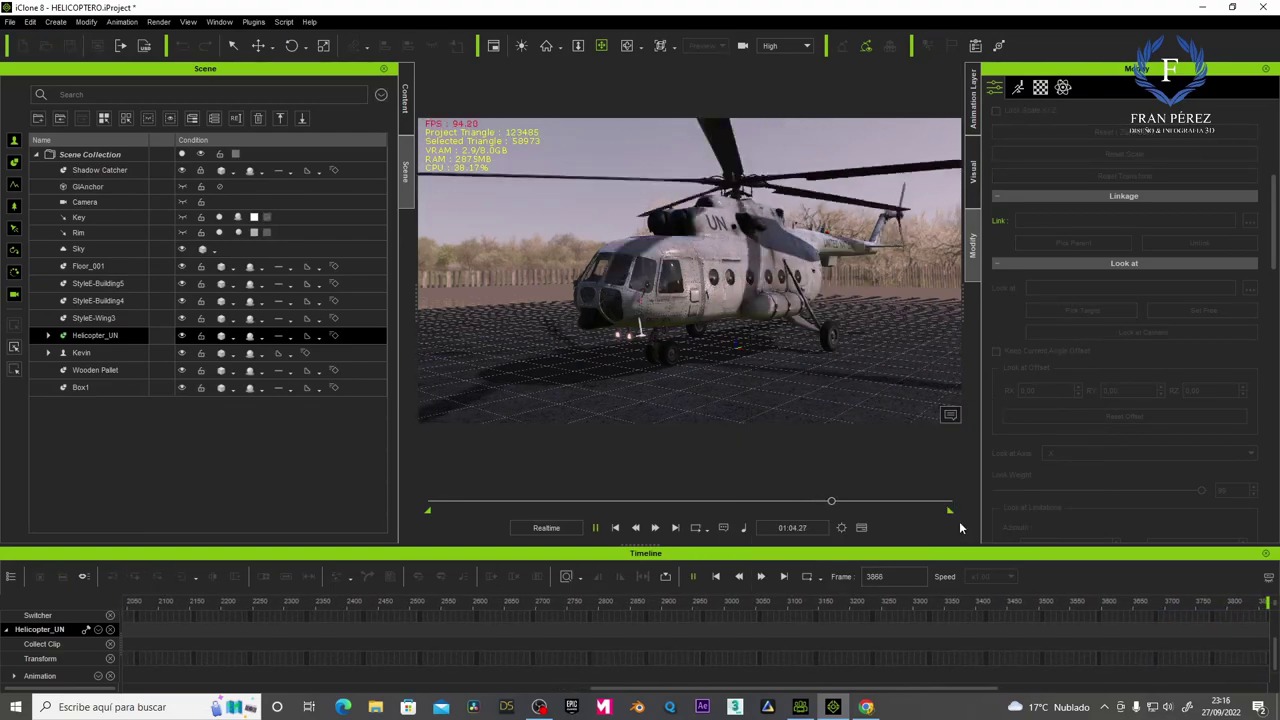
{"action": "key", "text": "space"}
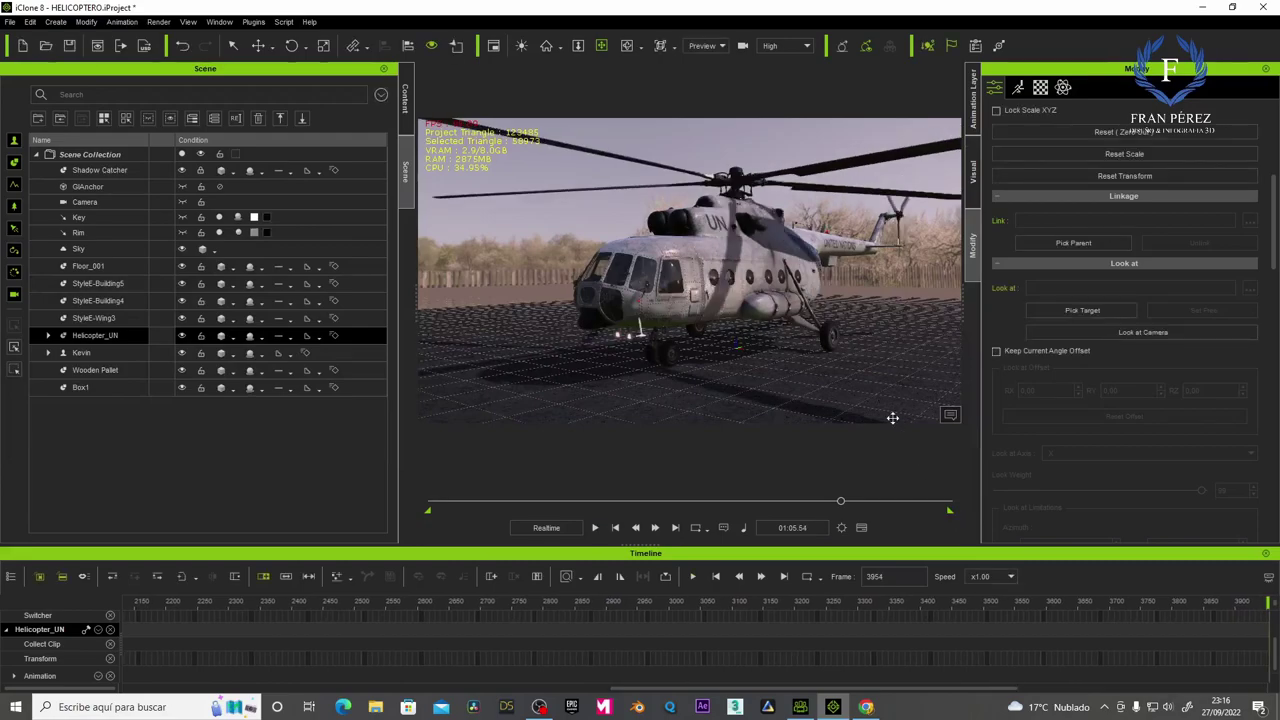
Add two more Rotor Motions - Loop runs, previewing the spinning rotor through frame 4475.
{"action": "right_click", "coordinate": [765, 255]}
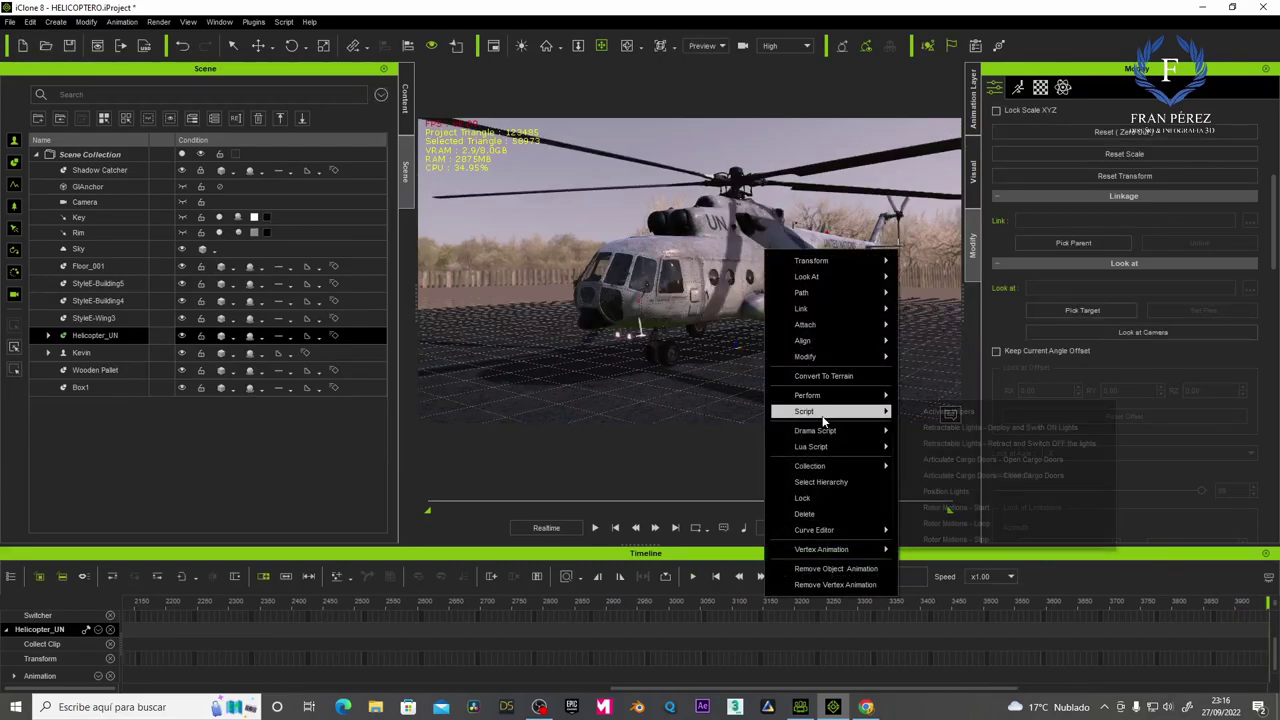
{"action": "left_click", "coordinate": [962, 528]}
{"action": "key", "text": "space"}
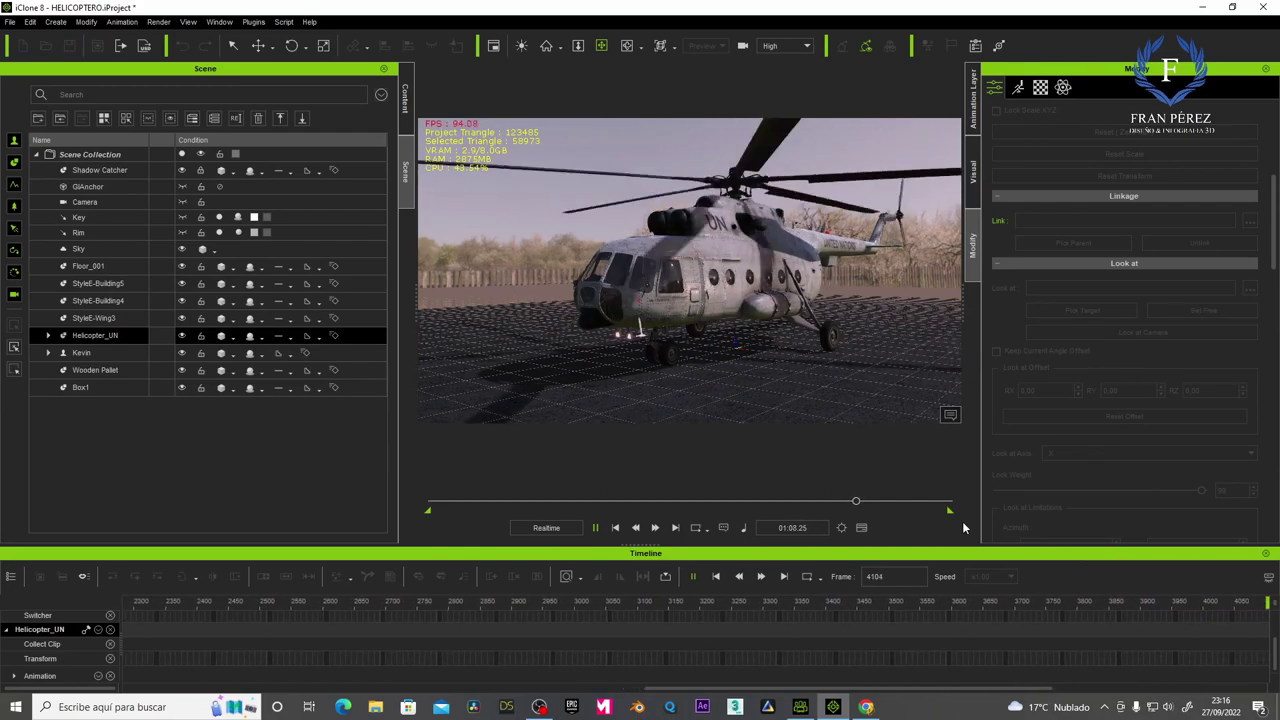
{"action": "key", "text": "space"}
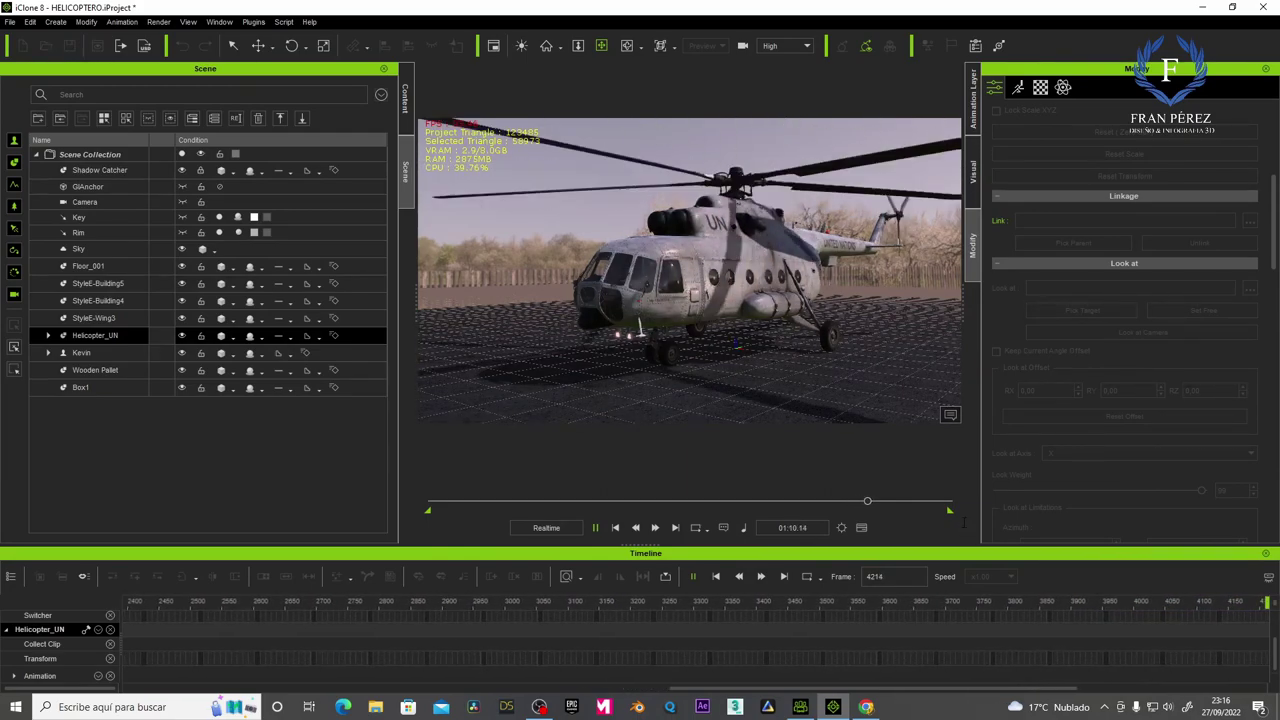
{"action": "right_click", "coordinate": [751, 236]}
{"action": "mouse_move", "coordinate": [791, 398]}
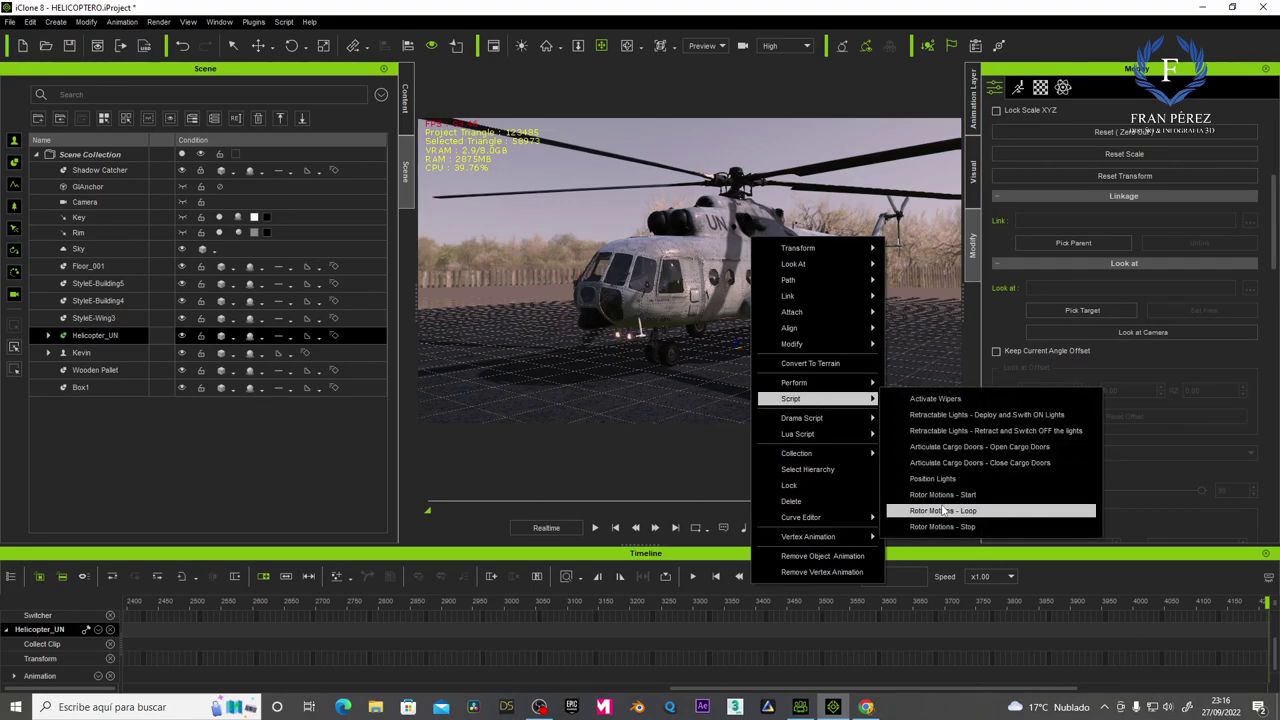
{"action": "left_click", "coordinate": [945, 510]}
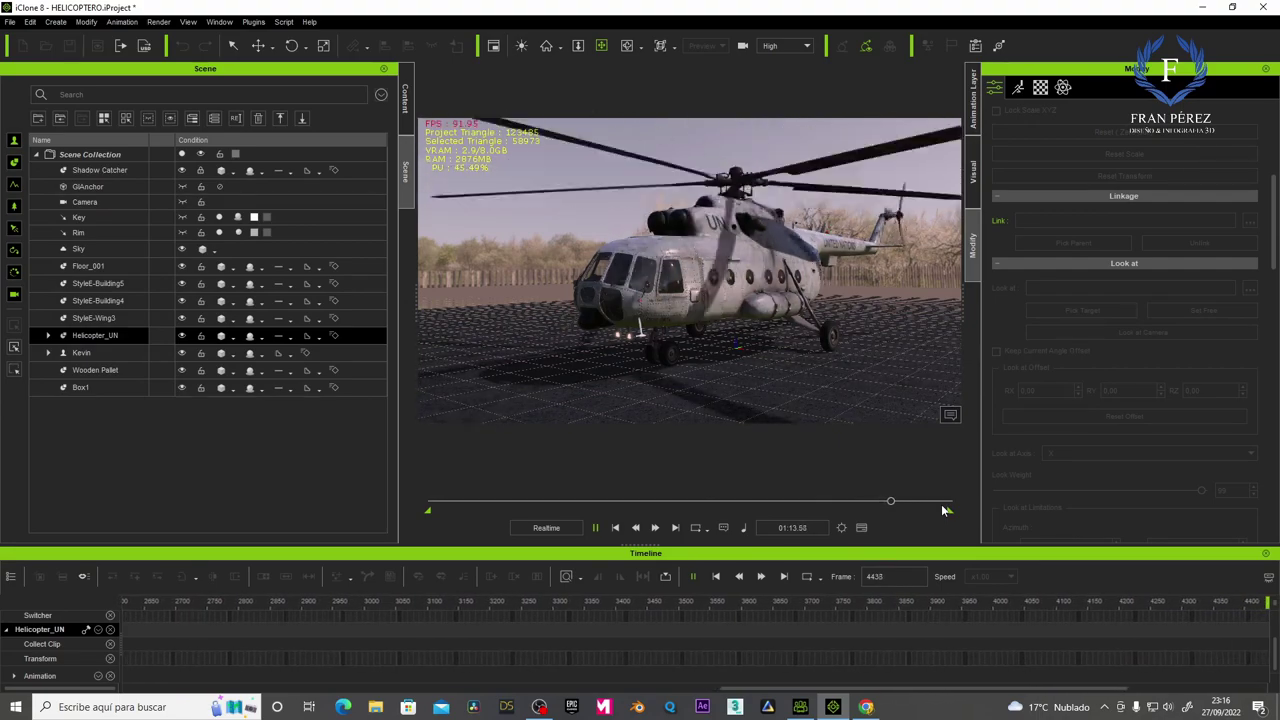
{"action": "key", "text": "space"}
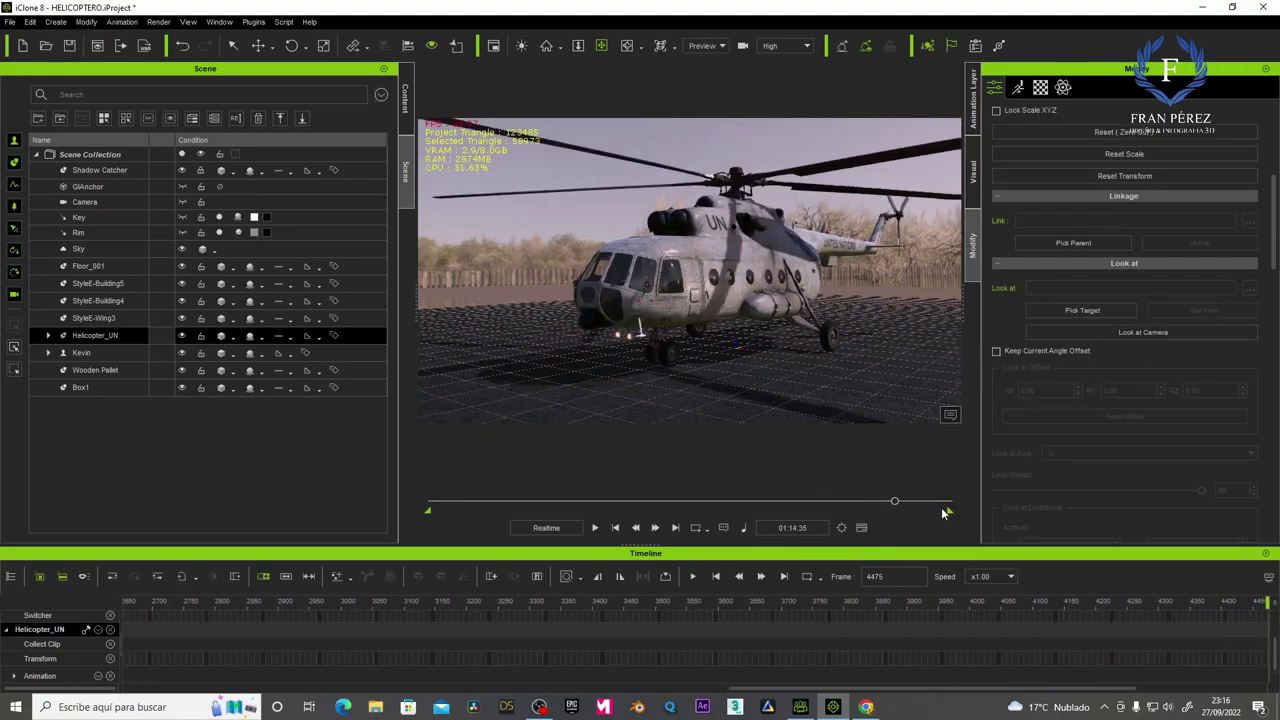
Apply two more Rotor Motions - Loop runs to Helicopter_UN, pausing playback between them.
{"action": "right_click", "coordinate": [751, 256]}
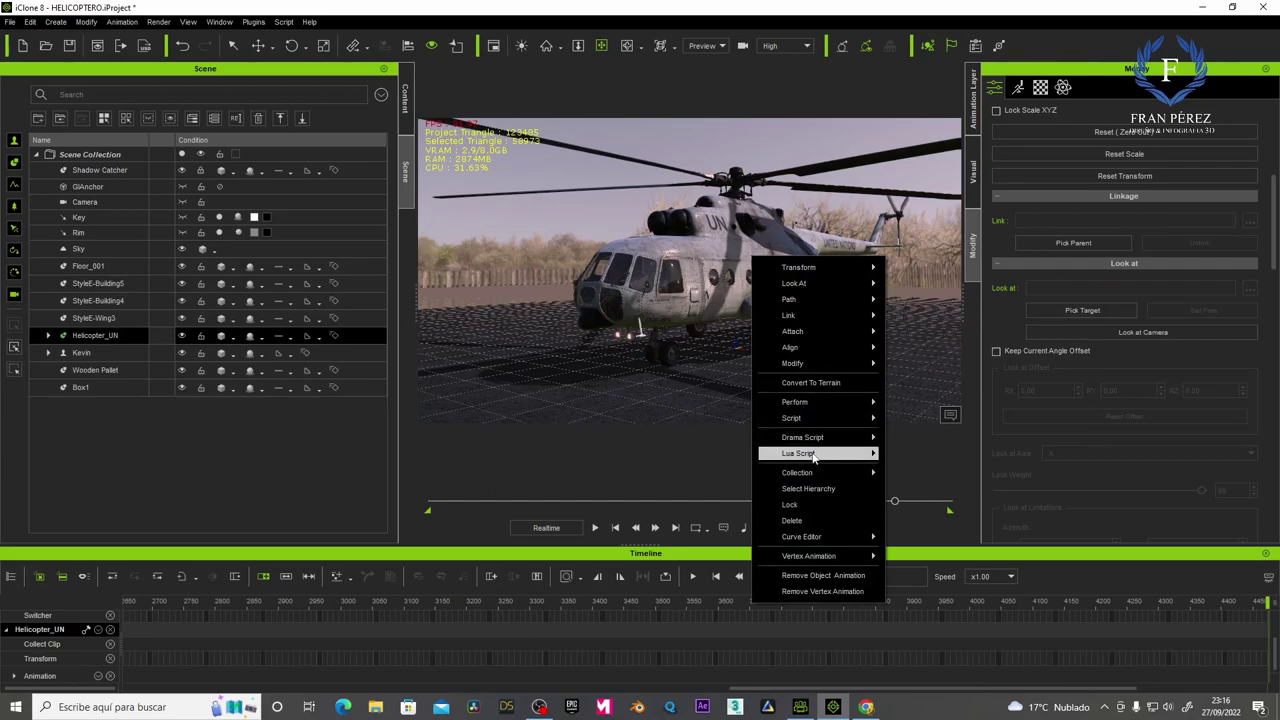
{"action": "mouse_move", "coordinate": [799, 453]}
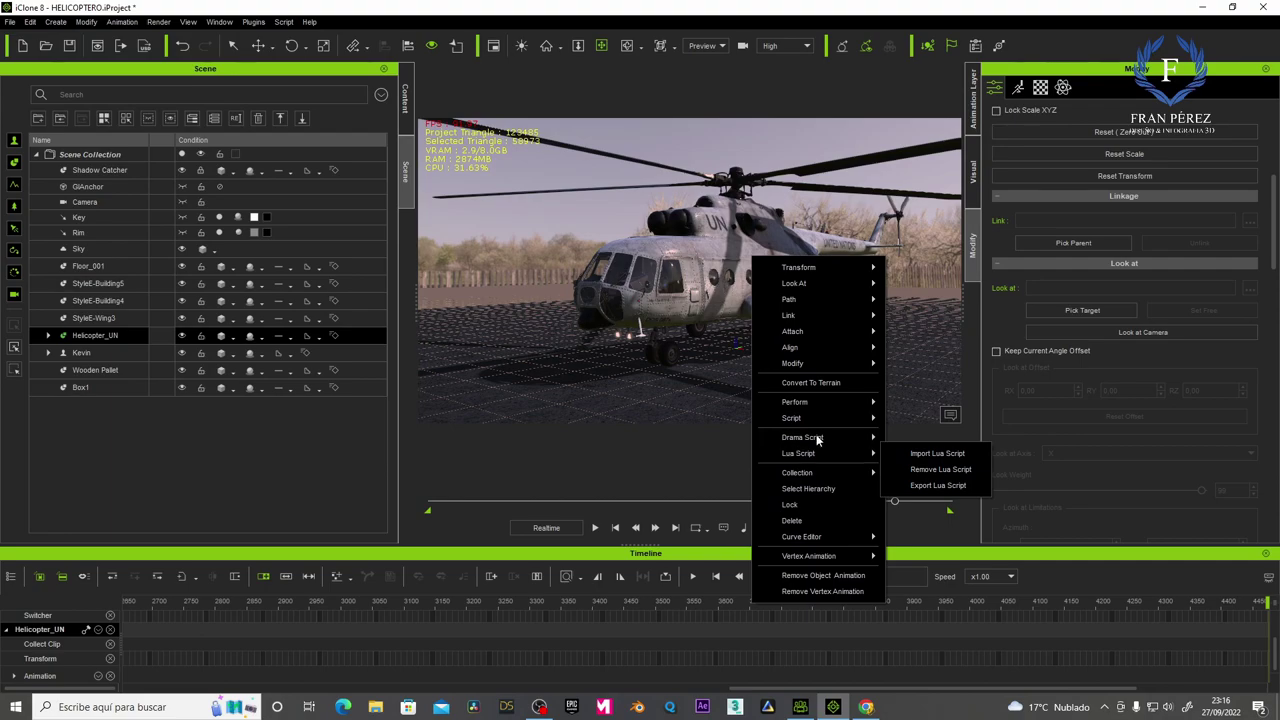
{"action": "left_click", "coordinate": [965, 537]}
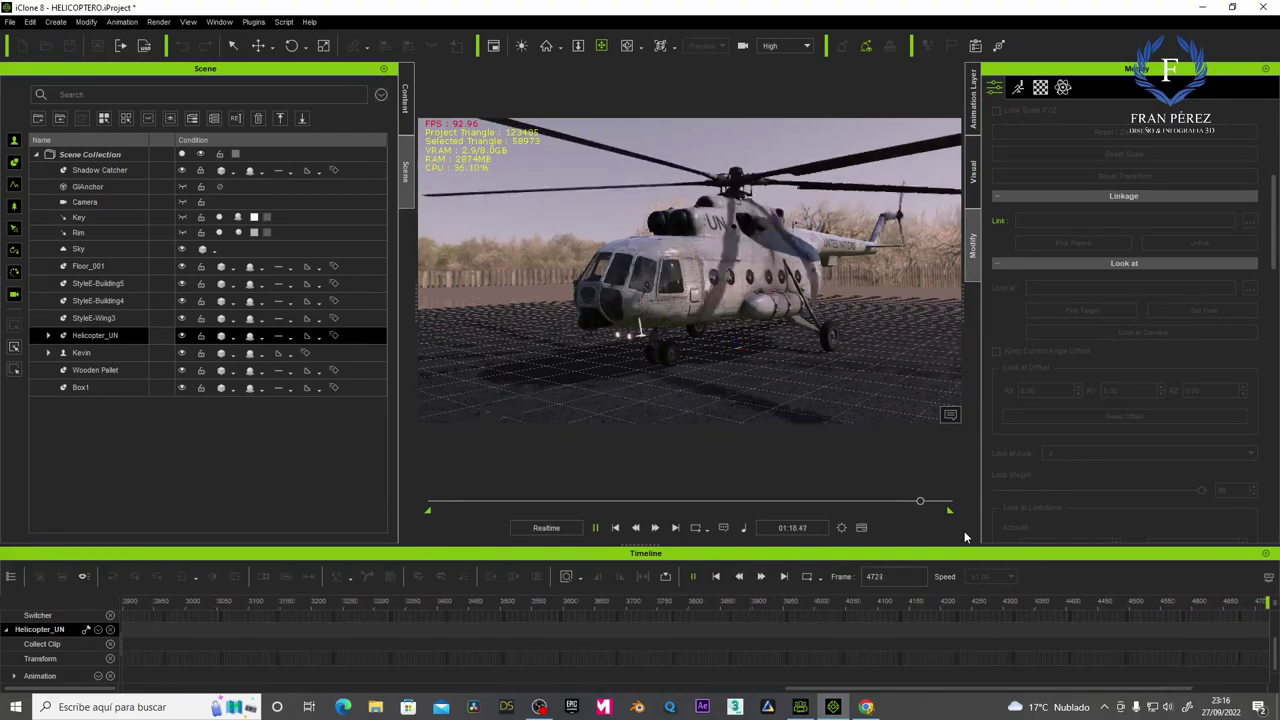
{"action": "key", "text": "space"}
{"action": "right_click", "coordinate": [752, 258]}
{"action": "mouse_move", "coordinate": [792, 420]}
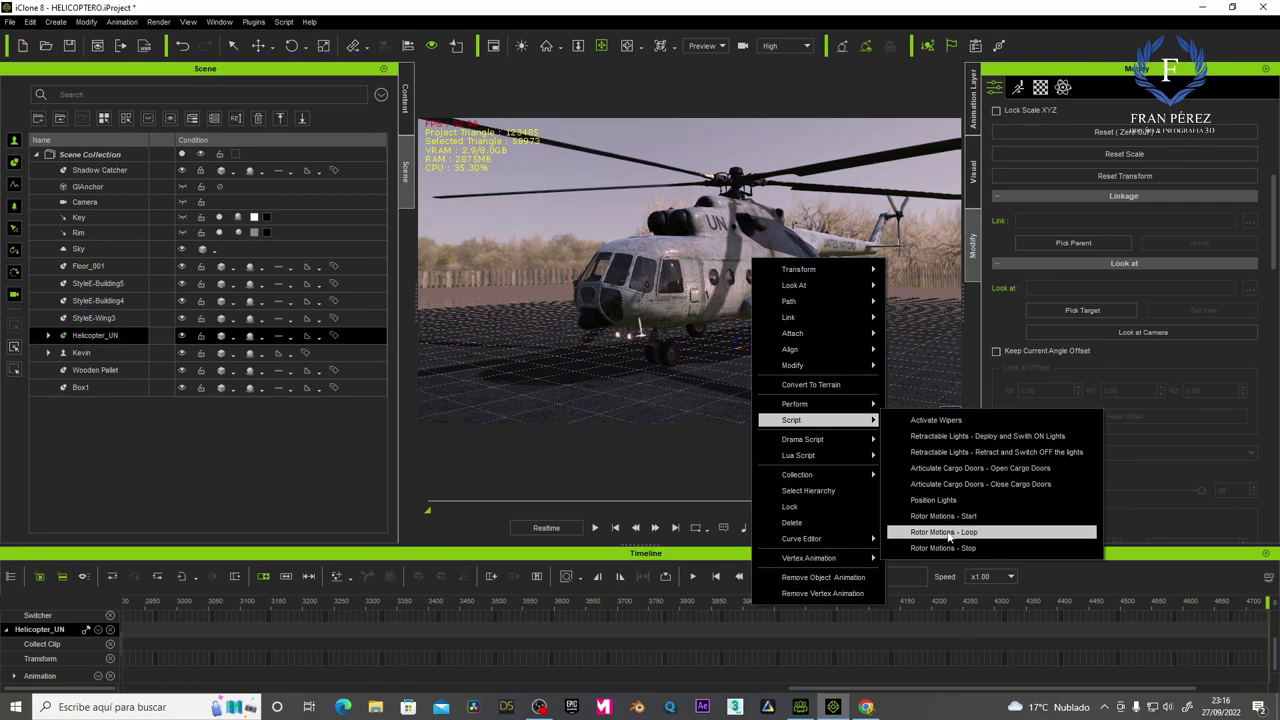
{"action": "left_click", "coordinate": [944, 532]}
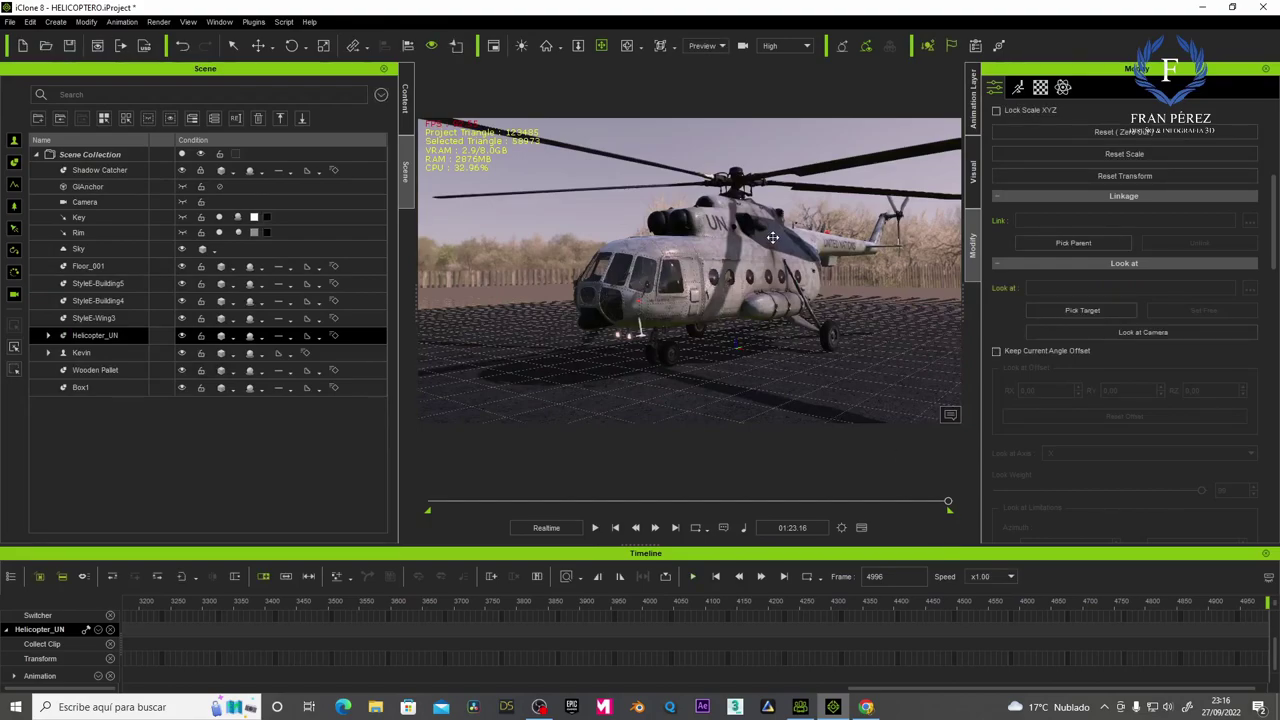
Jump to frame 0, then dolly, pan and orbit out to show the whole helicopter by the trees.
{"action": "left_click", "coordinate": [615, 528]}
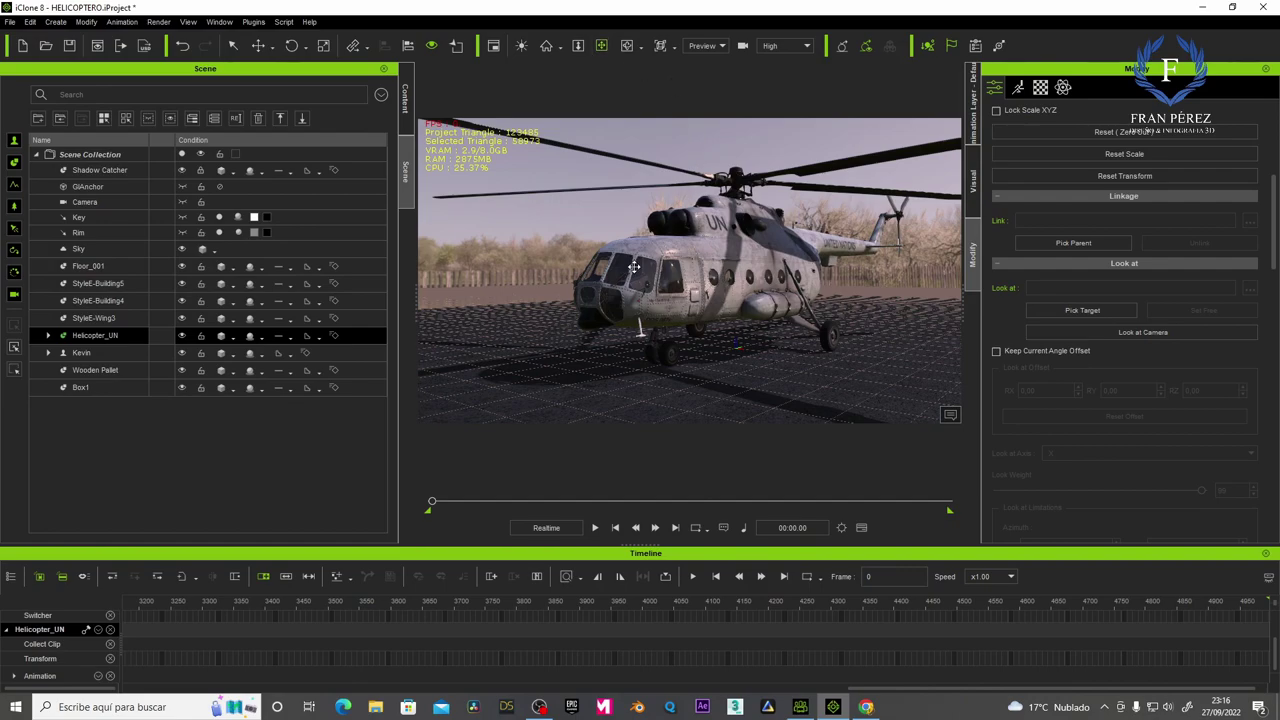
{"action": "scroll", "coordinate": [638, 271], "scroll_direction": "down", "scroll_amount": 5}
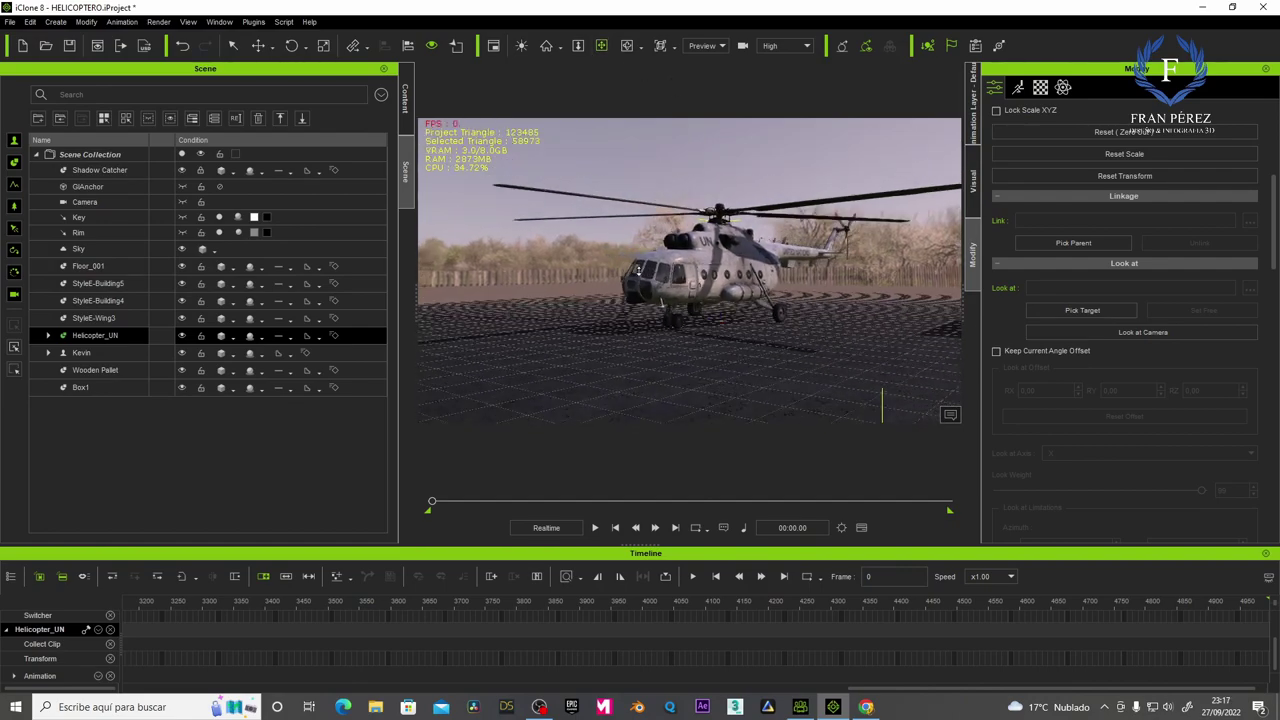
{"action": "middle_click_drag", "start_coordinate": [638, 271], "coordinate": [638, 298]}
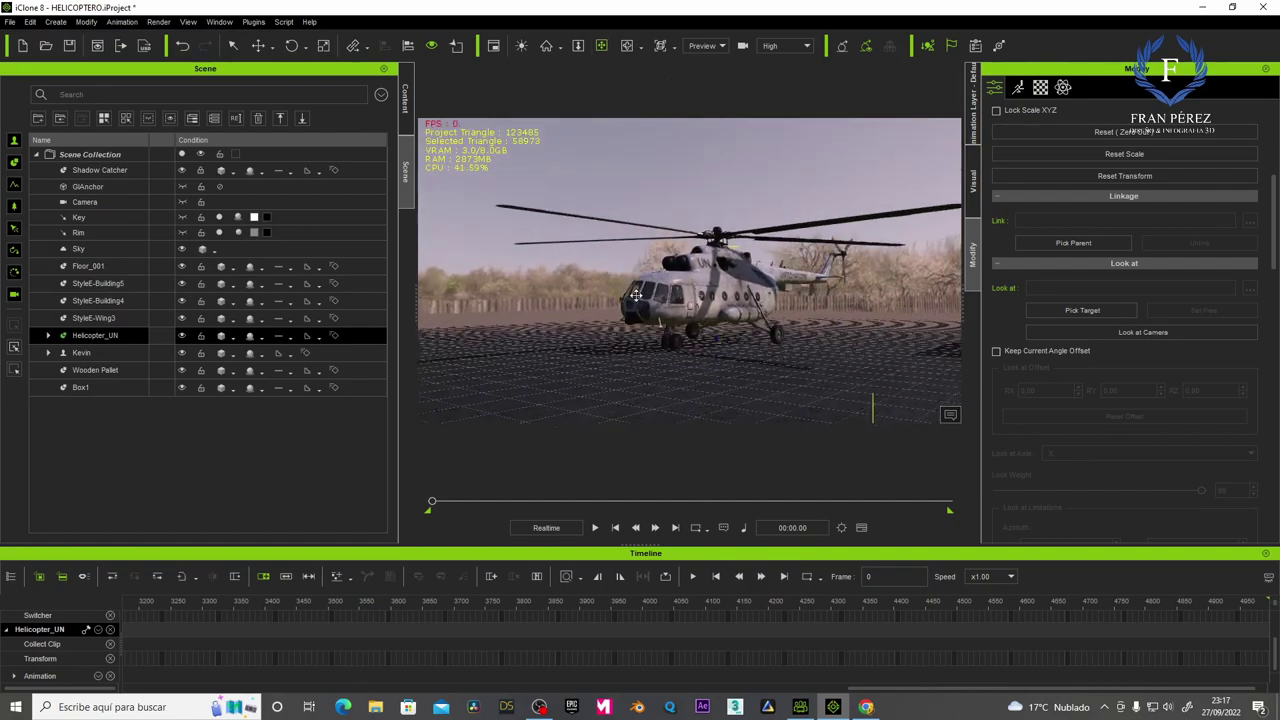
{"action": "right_click_drag", "start_coordinate": [638, 298], "coordinate": [653, 293]}
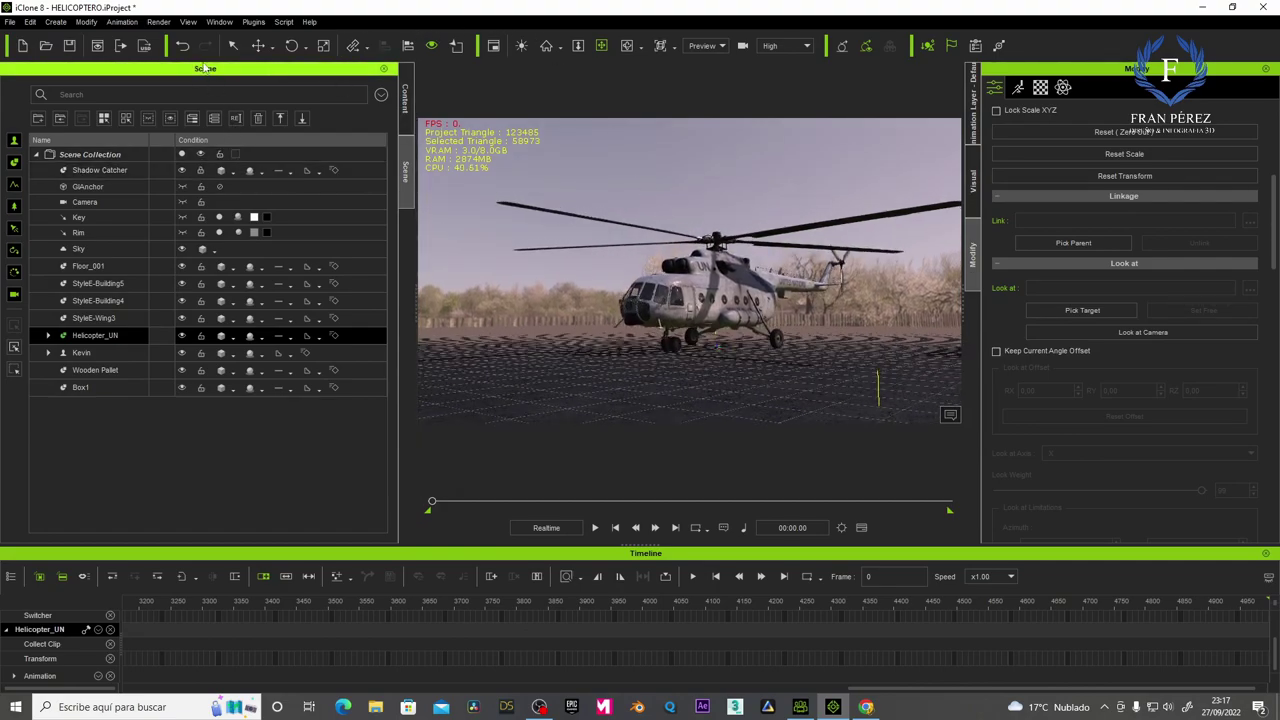
Add a new camera and rename Camera_0 to CAMARA SEGUIMIENTO.
{"action": "left_click", "coordinate": [45, 25]}
{"action": "mouse_move", "coordinate": [95, 207]}
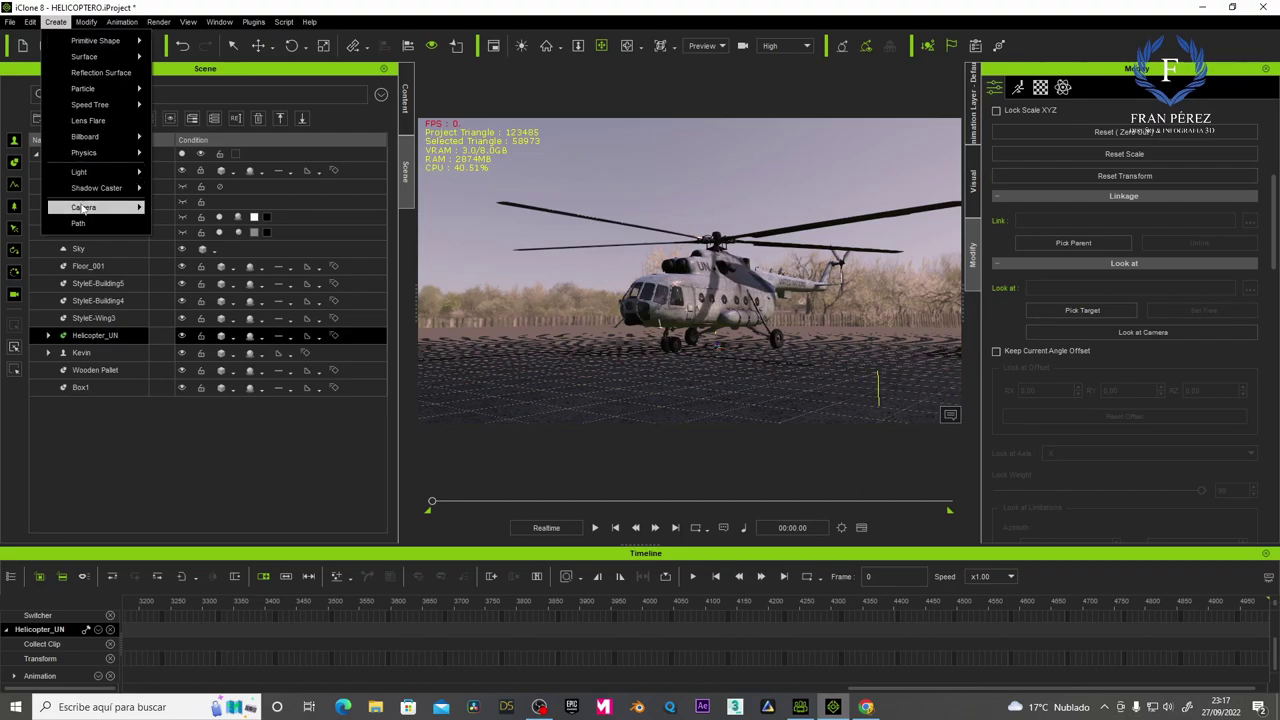
{"action": "left_click", "coordinate": [199, 207]}
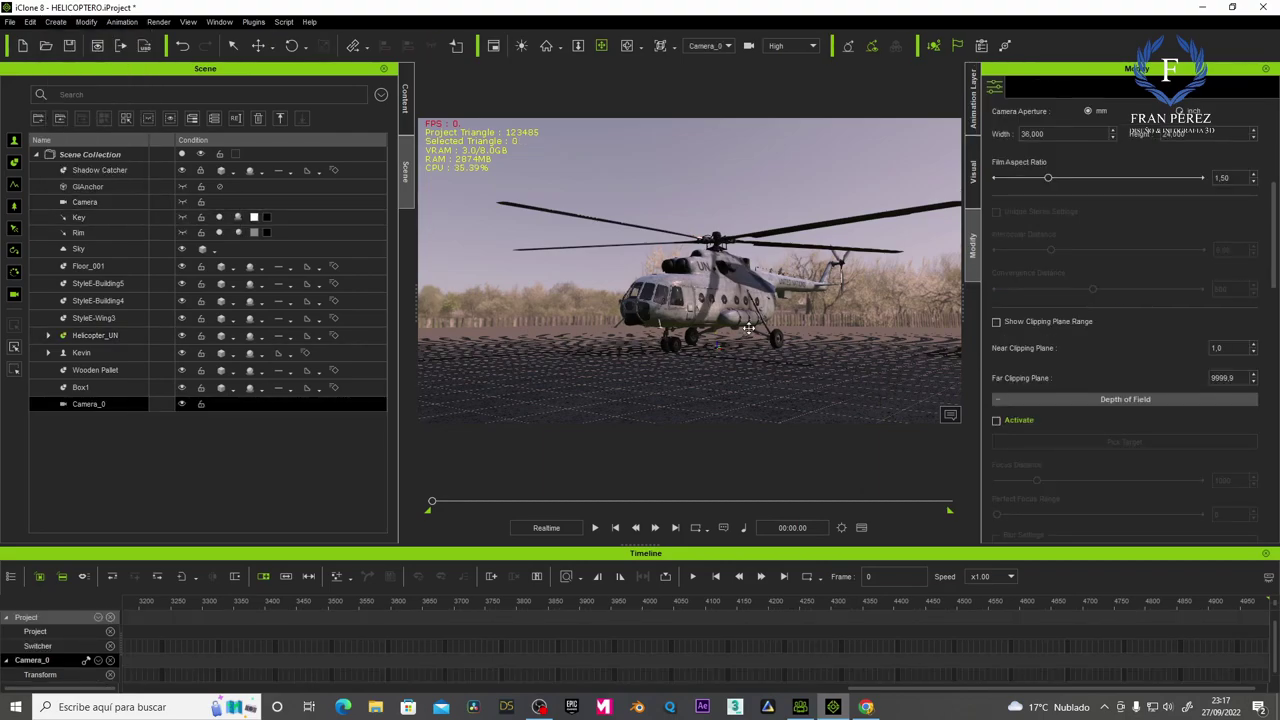
{"action": "double_click", "coordinate": [105, 406]}
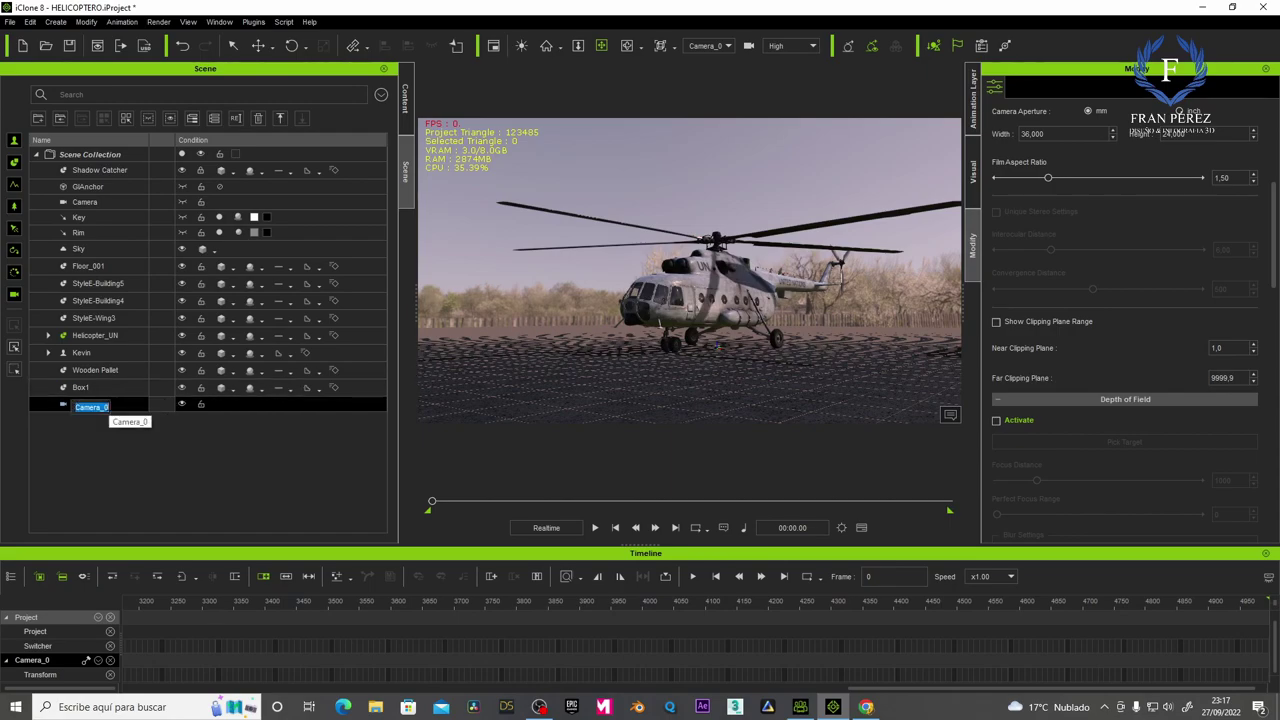
{"action": "type", "text": "c"}
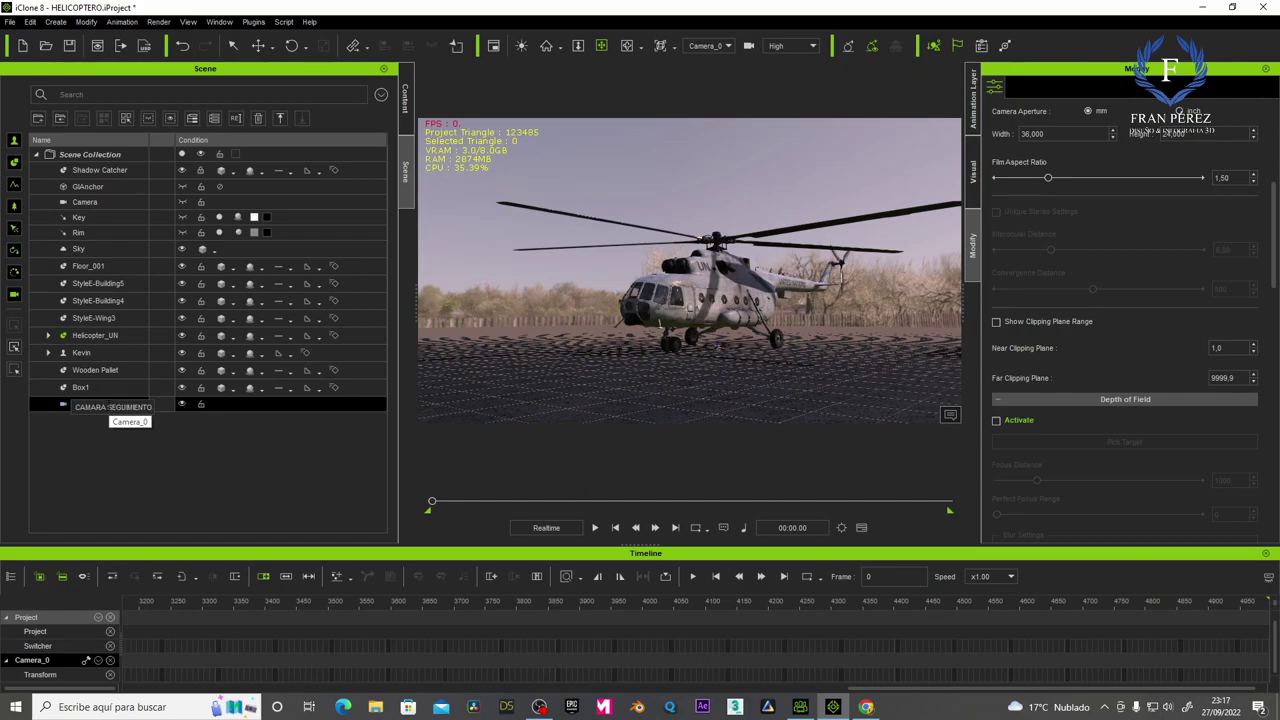
{"action": "key", "text": "Return"}
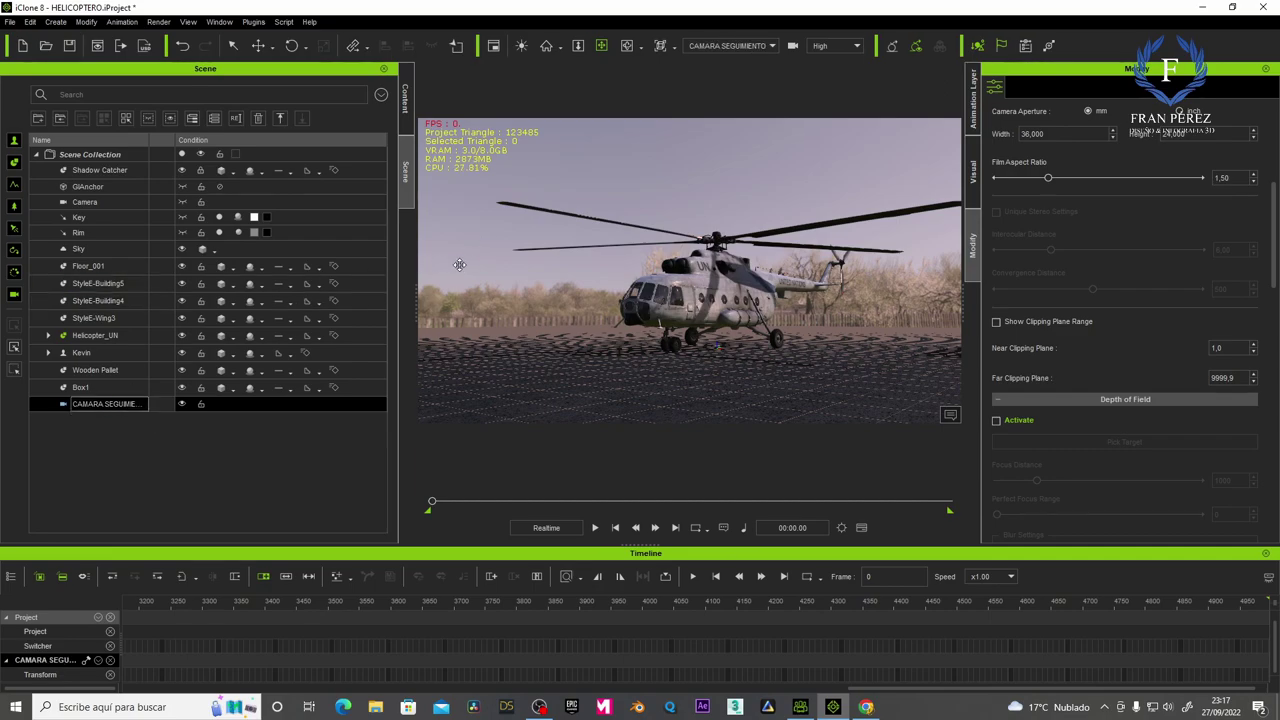
Lock the CAMARA SEGUIMIENTO camera and parent it to Helicopter_UN with Pick Parent.
{"action": "left_click", "coordinate": [203, 404]}
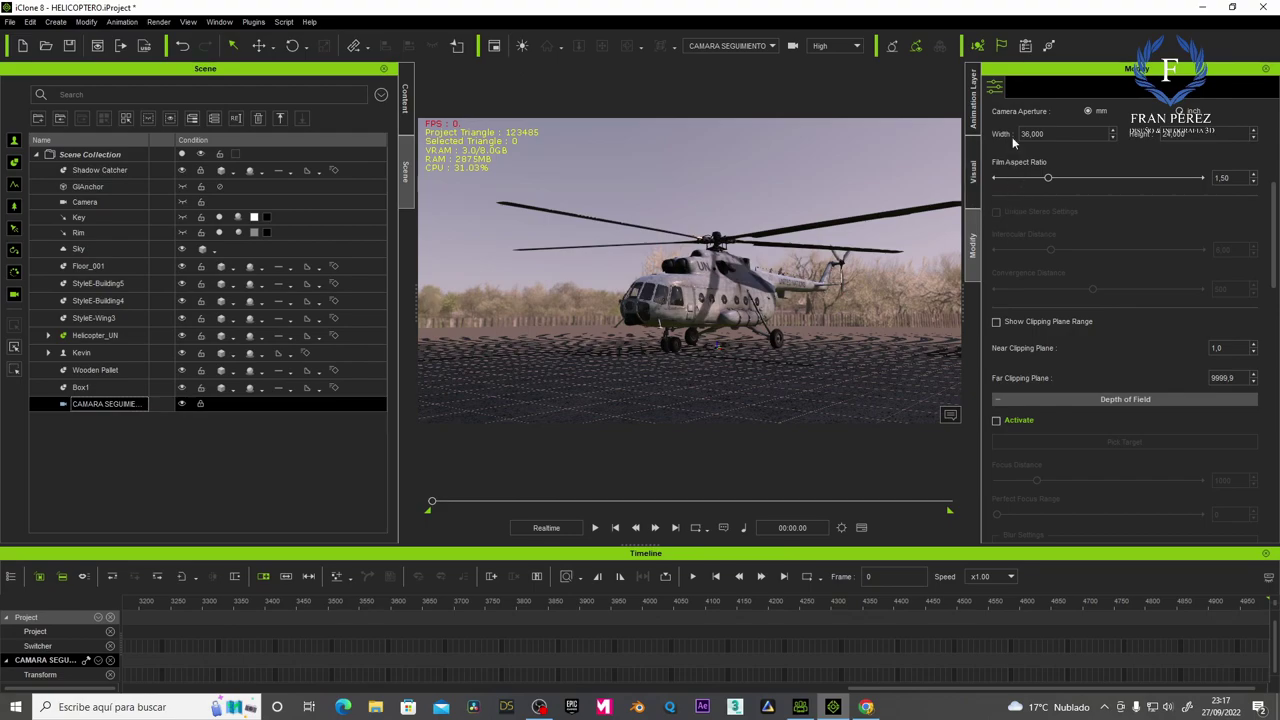
{"action": "scroll", "coordinate": [1103, 291], "scroll_direction": "down", "scroll_amount": 2}
{"action": "scroll", "coordinate": [1103, 291], "scroll_direction": "down", "scroll_amount": 2}
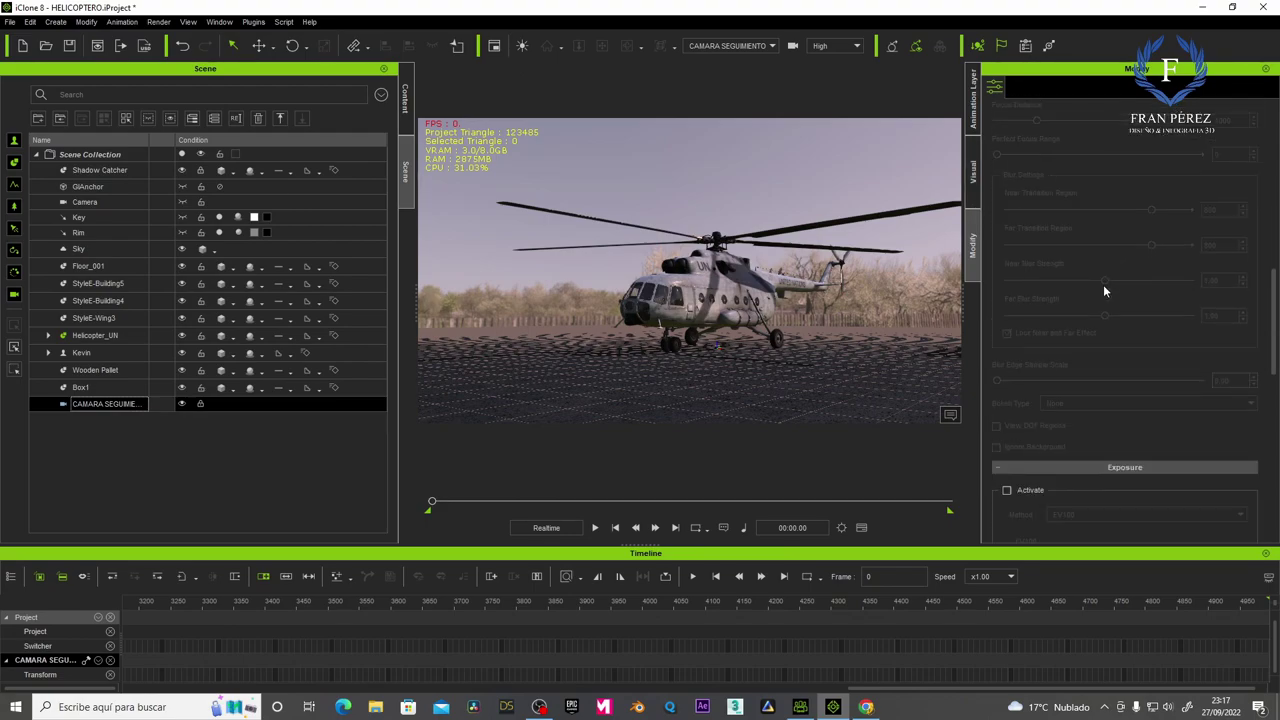
{"action": "scroll", "coordinate": [1103, 291], "scroll_direction": "down", "scroll_amount": 2}
{"action": "scroll", "coordinate": [1105, 291], "scroll_direction": "down", "scroll_amount": 2}
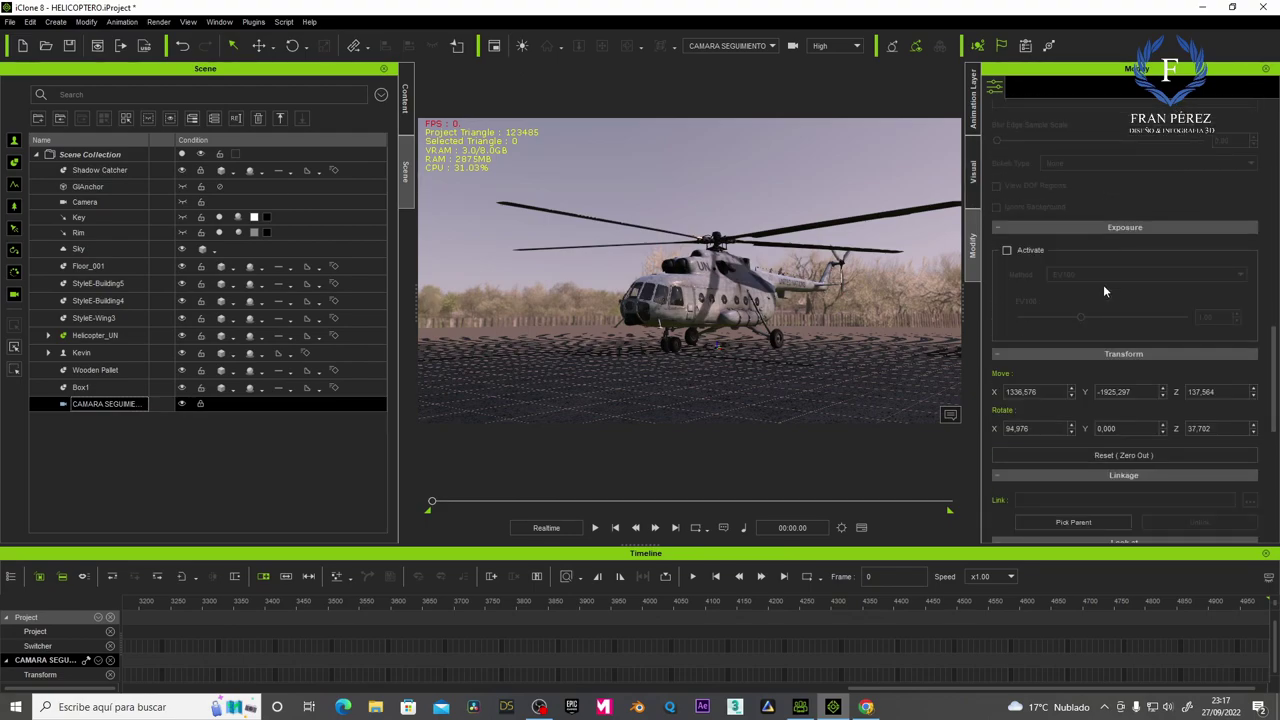
{"action": "scroll", "coordinate": [1105, 291], "scroll_direction": "down", "scroll_amount": 2}
{"action": "scroll", "coordinate": [1105, 291], "scroll_direction": "down", "scroll_amount": 1}
{"action": "scroll", "coordinate": [1105, 291], "scroll_direction": "down", "scroll_amount": 1}
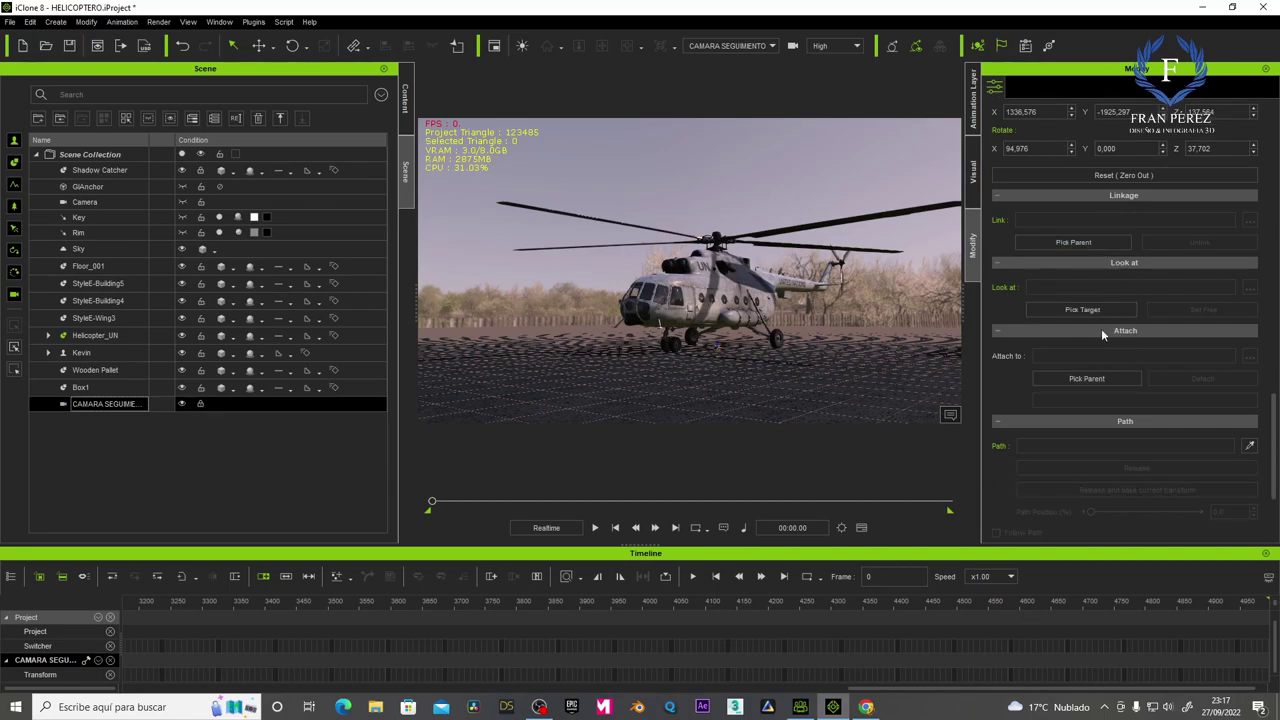
{"action": "left_click", "coordinate": [1093, 378]}
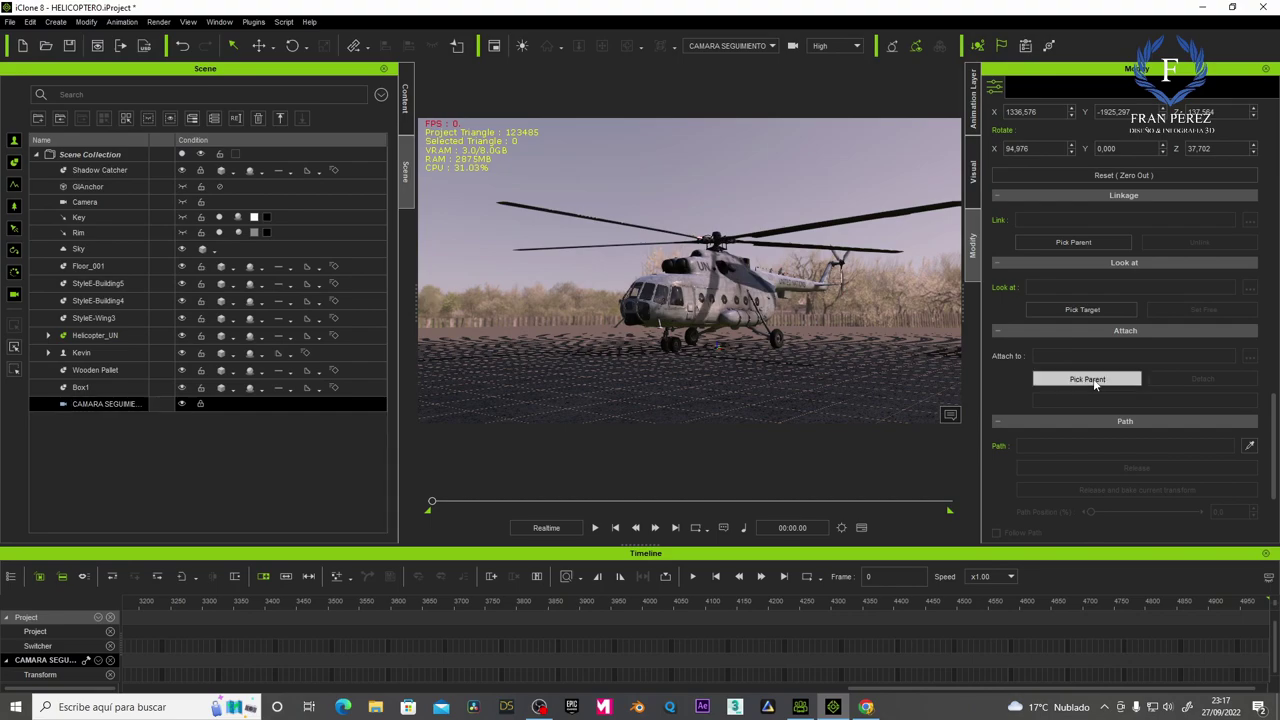
{"action": "left_click", "coordinate": [706, 290]}
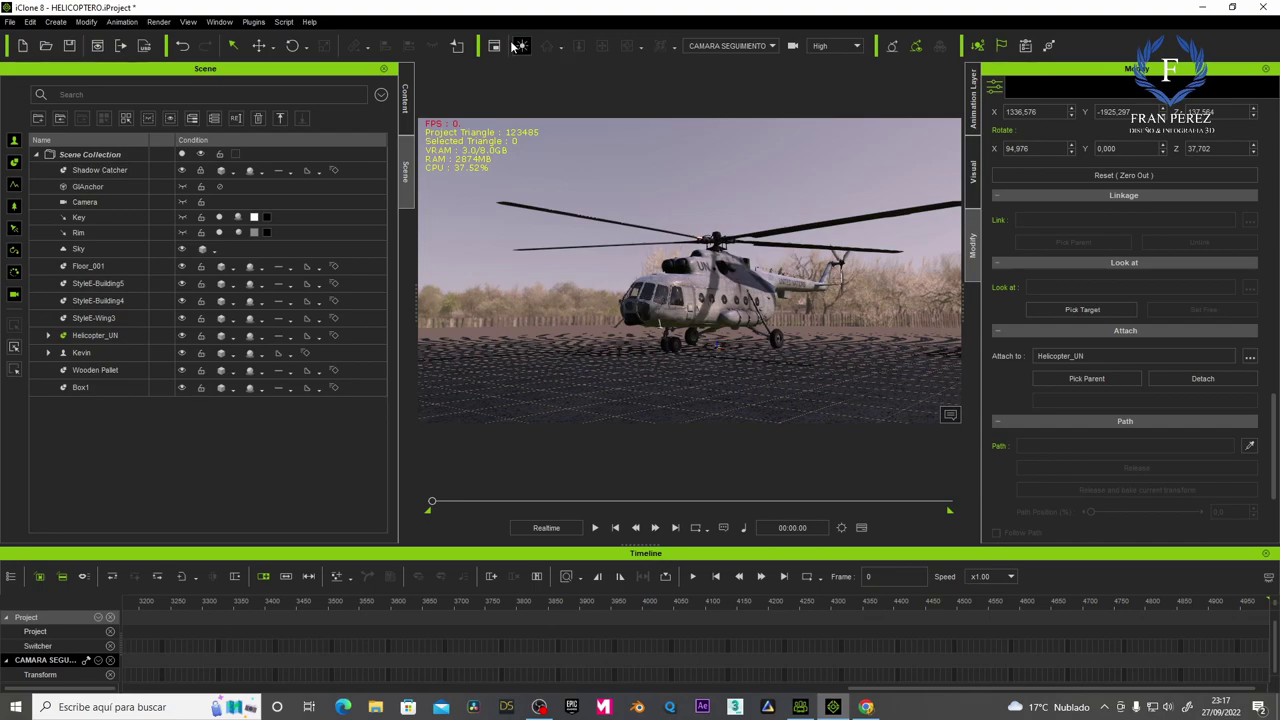
Switch the viewport to Preview and zoom in to a close front view of the helicopter.
{"action": "left_click", "coordinate": [770, 46]}
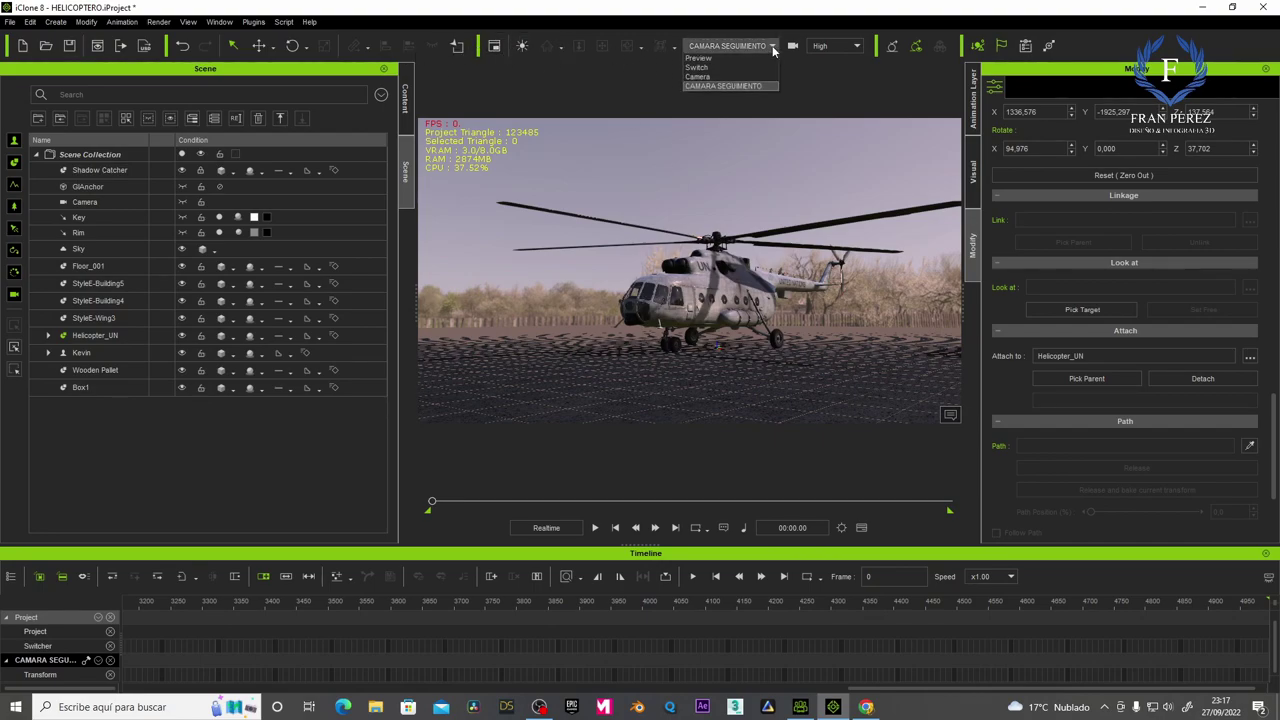
{"action": "left_click", "coordinate": [716, 57]}
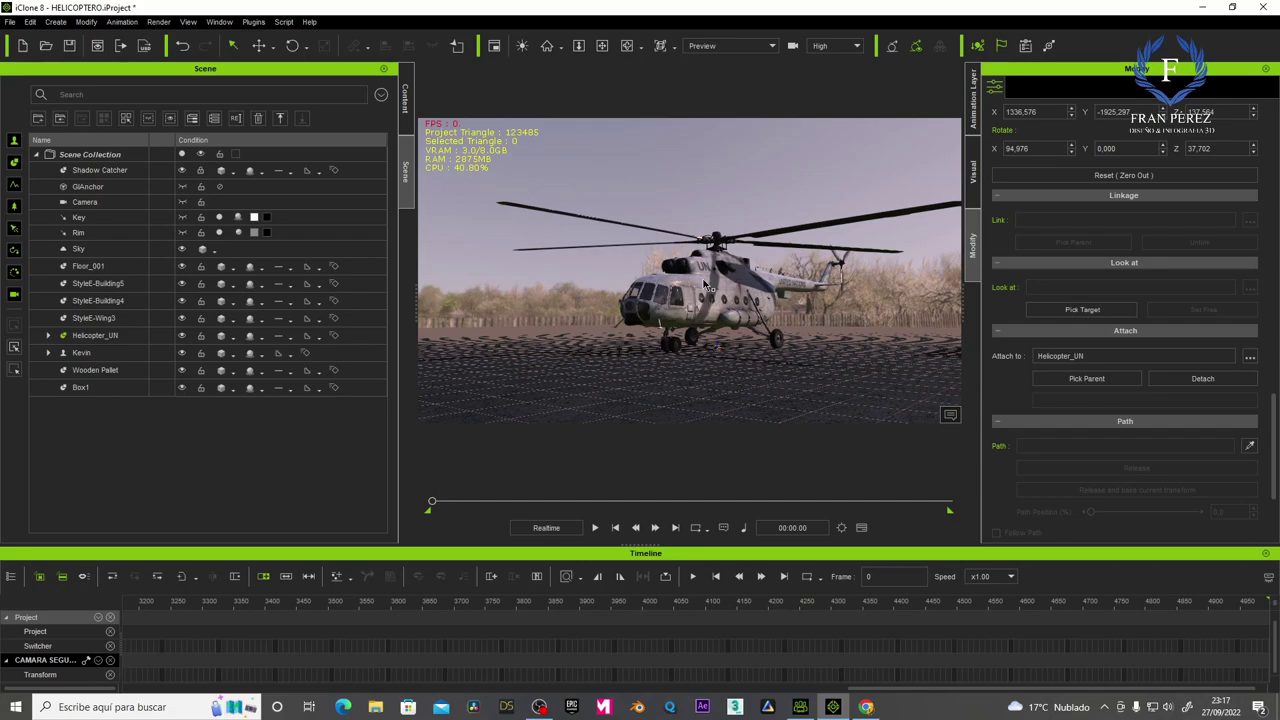
{"action": "left_click", "coordinate": [603, 47]}
{"action": "mouse_move", "coordinate": [675, 252]}
{"action": "left_mouse_down"}
{"action": "mouse_move", "coordinate": [681, 301]}
{"action": "mouse_move", "coordinate": [701, 268]}
{"action": "mouse_move", "coordinate": [684, 216]}
{"action": "mouse_move", "coordinate": [704, 235]}
{"action": "mouse_move", "coordinate": [701, 274]}
{"action": "mouse_move", "coordinate": [701, 252]}
{"action": "left_mouse_up"}
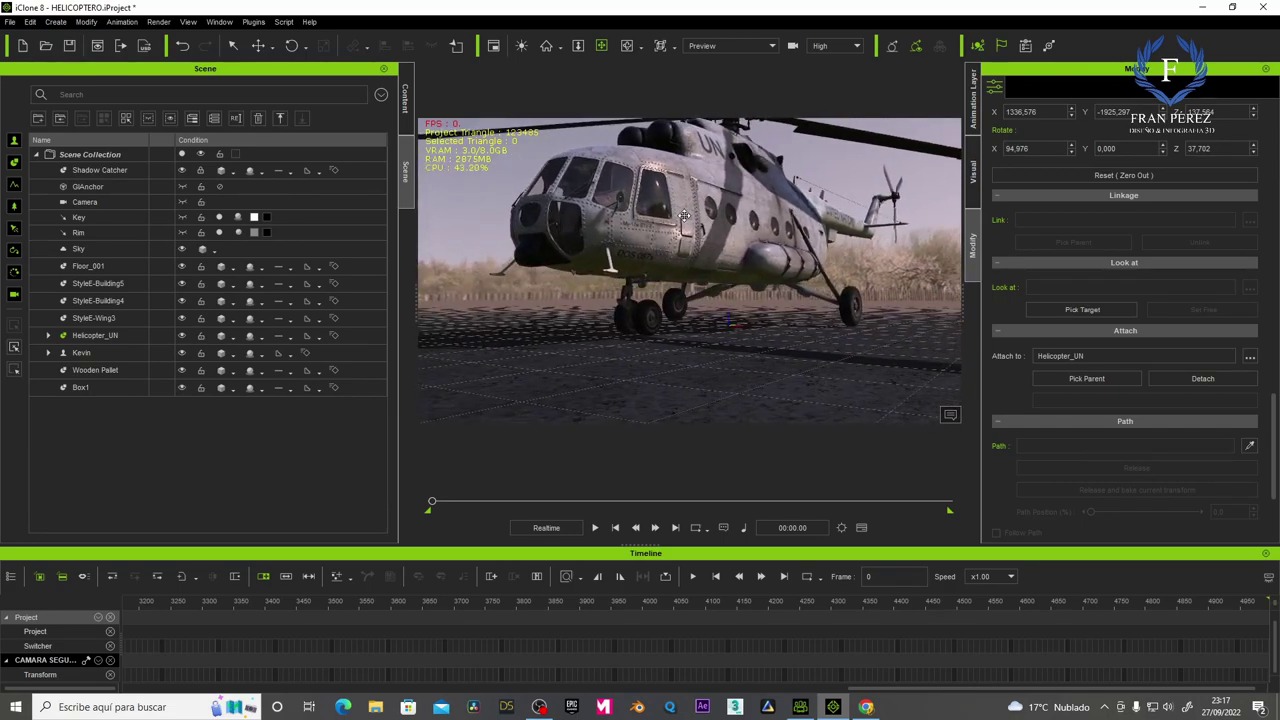
{"action": "left_click", "coordinate": [684, 216]}
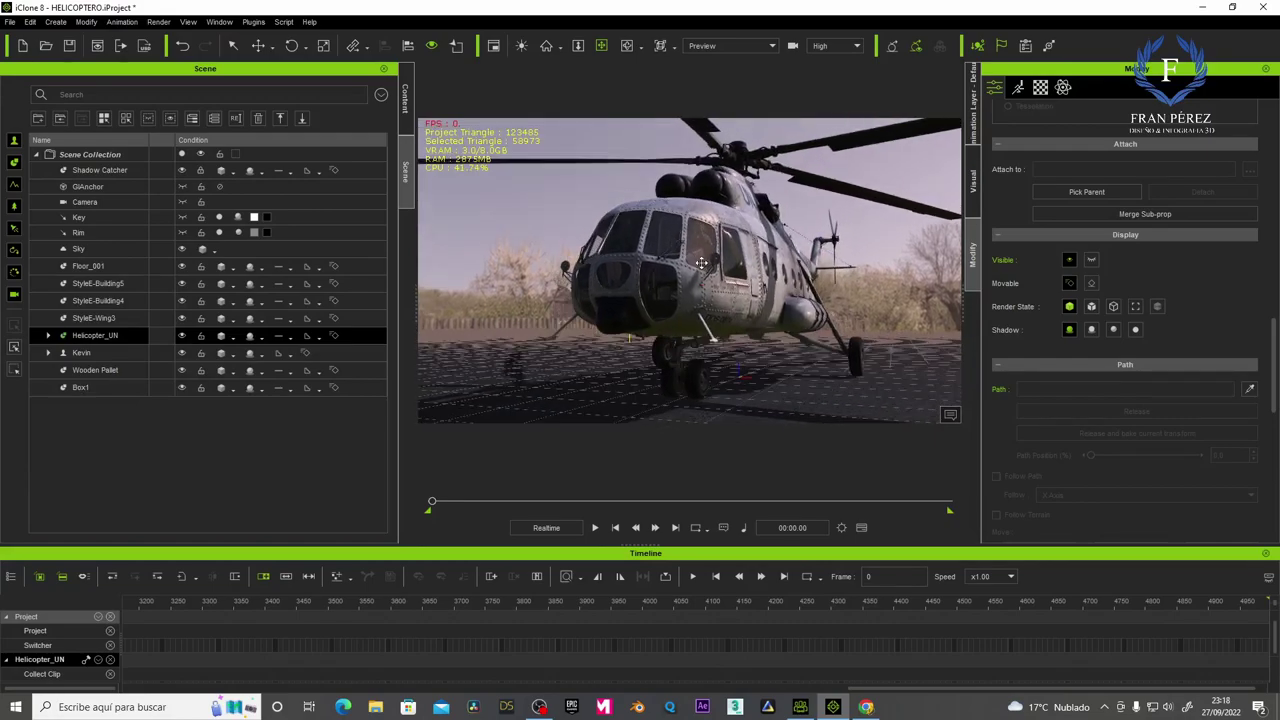
{"action": "left_click", "coordinate": [55, 21]}
{"action": "mouse_move", "coordinate": [84, 207]}
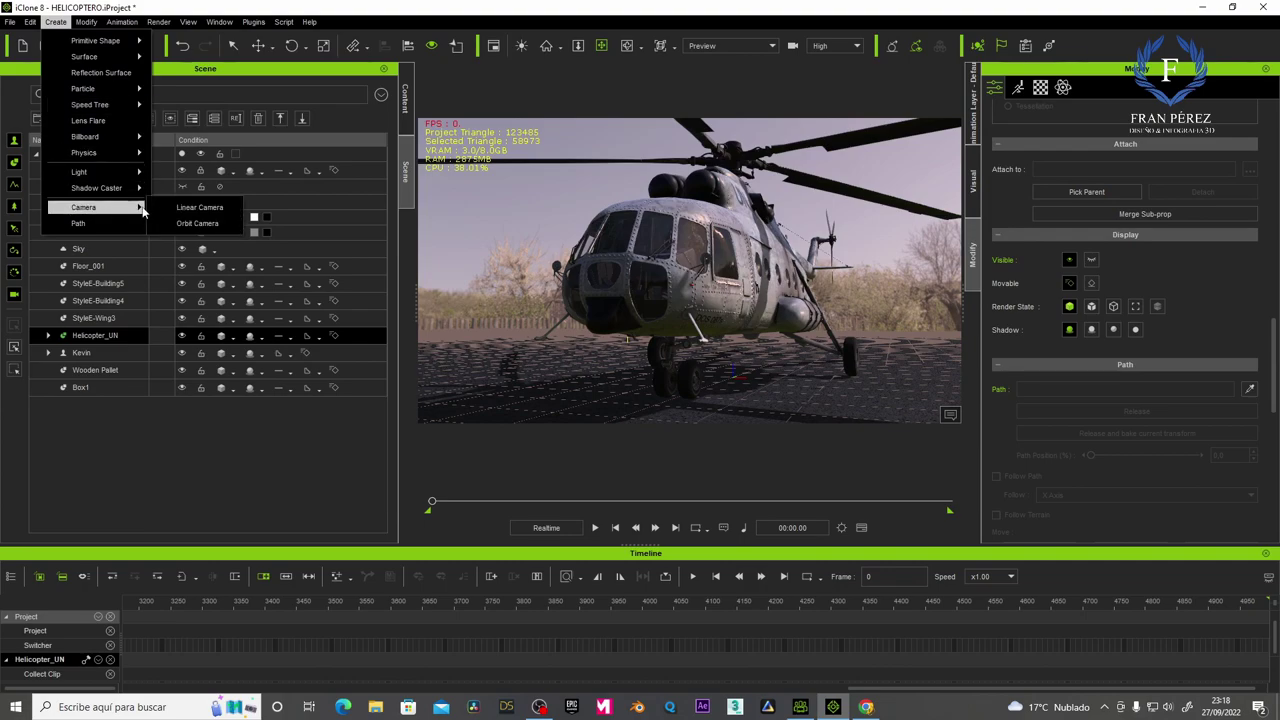
Create a linear camera, Camera_0, at the helicopter's front and parent it to Helicopter_UN.
{"action": "left_click", "coordinate": [190, 210]}
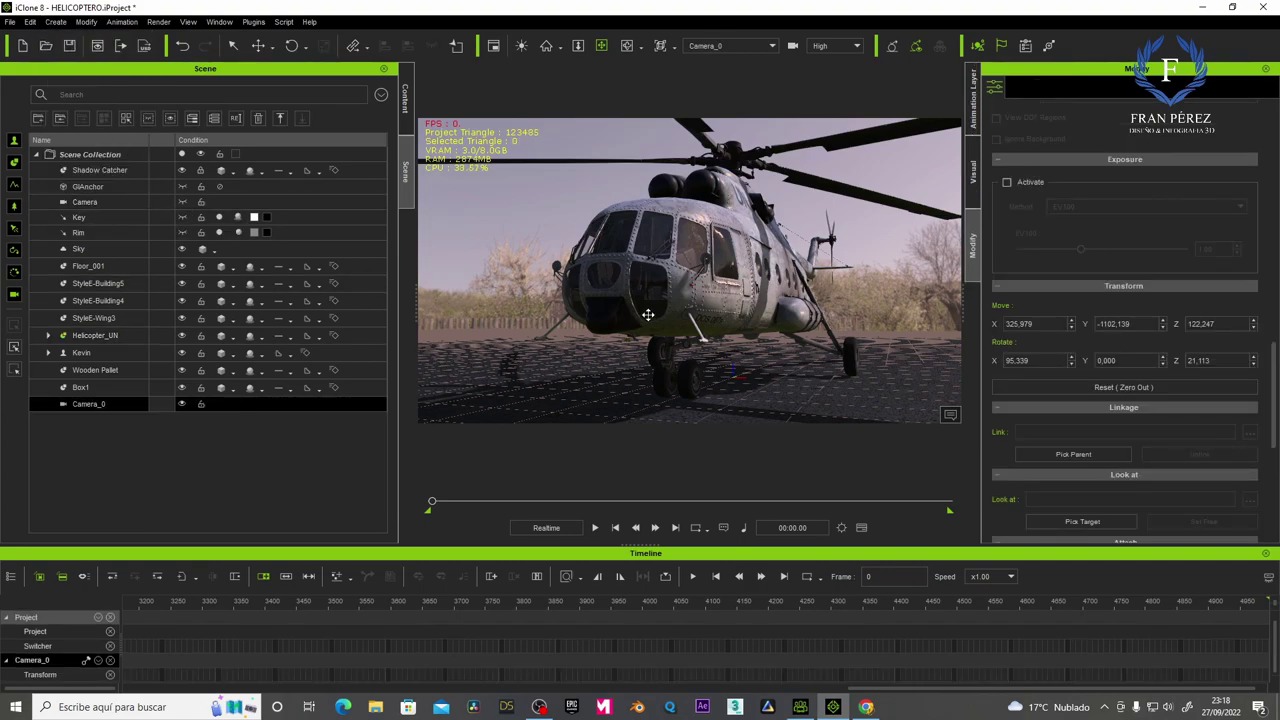
{"action": "scroll", "coordinate": [1133, 476], "scroll_direction": "down", "scroll_amount": 5}
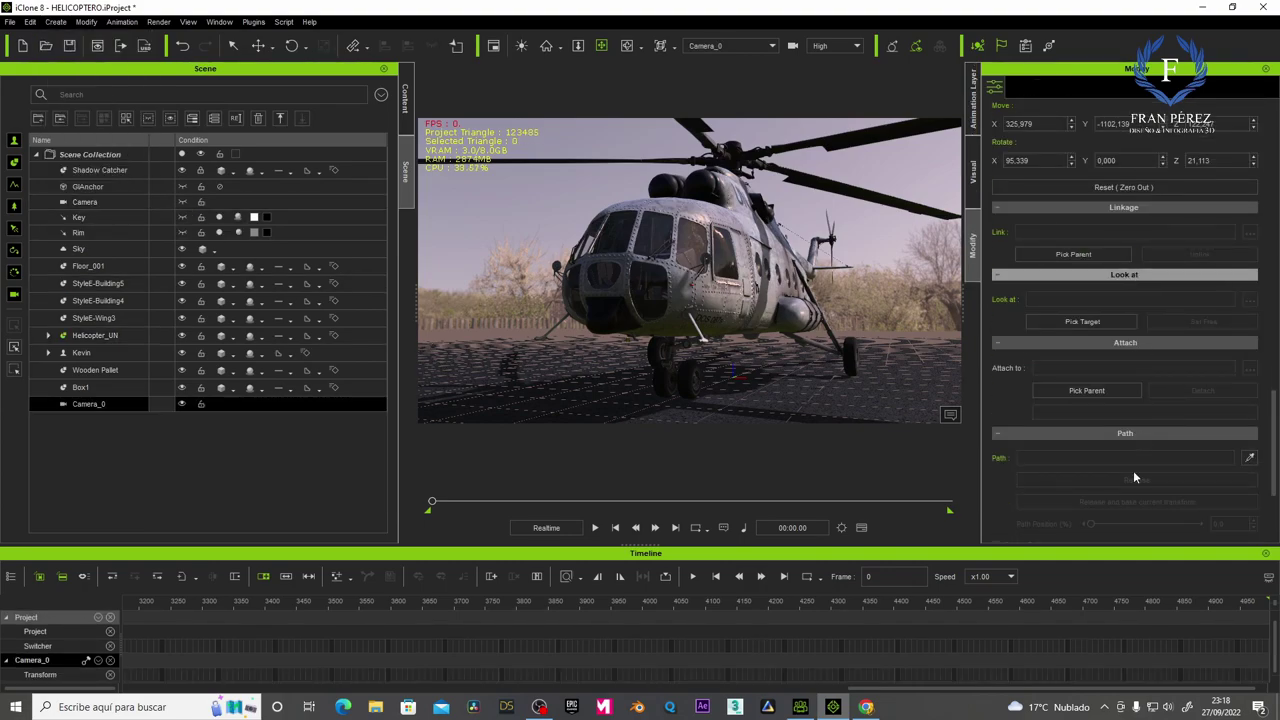
{"action": "left_click", "coordinate": [1097, 392]}
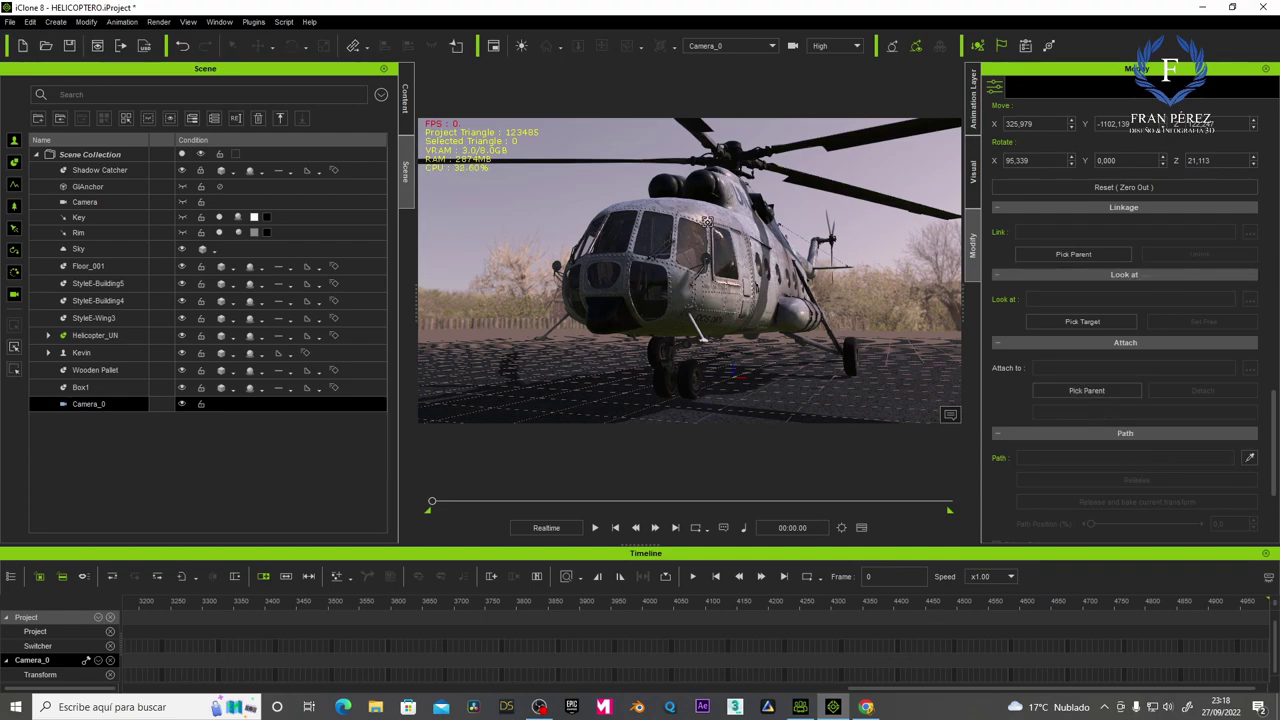
{"action": "left_click", "coordinate": [712, 228]}
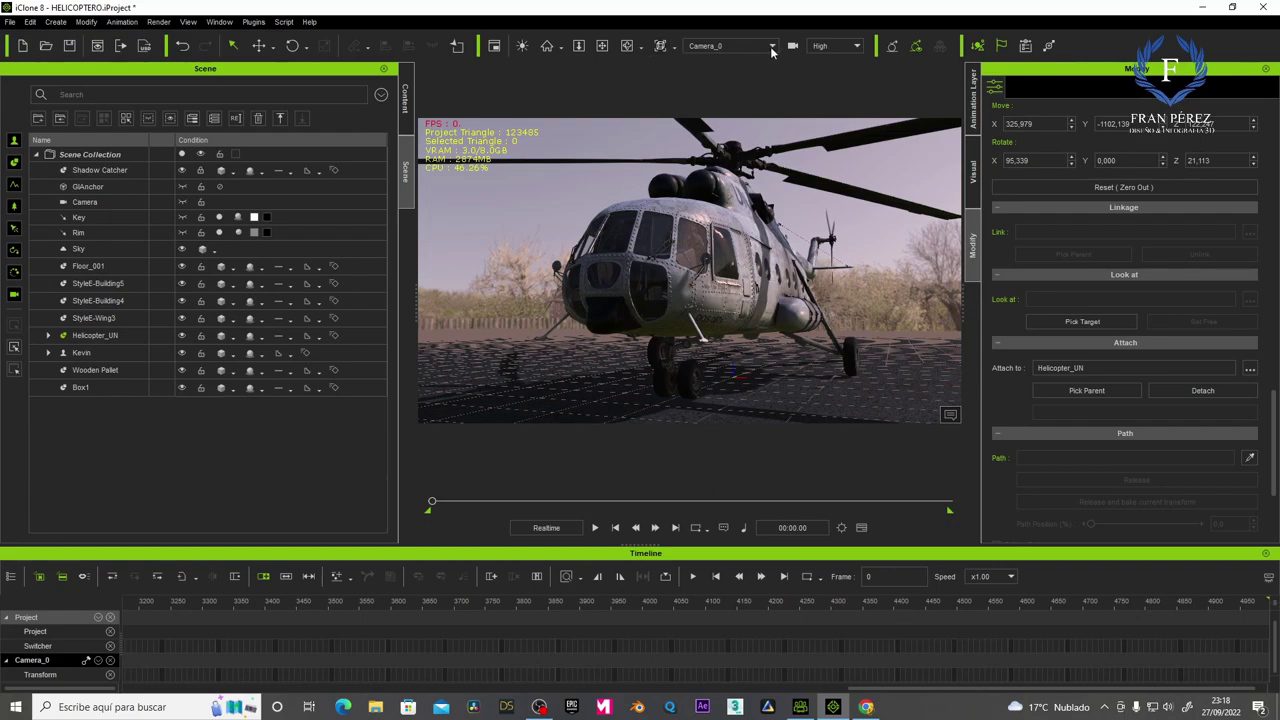
{"action": "left_click", "coordinate": [771, 49]}
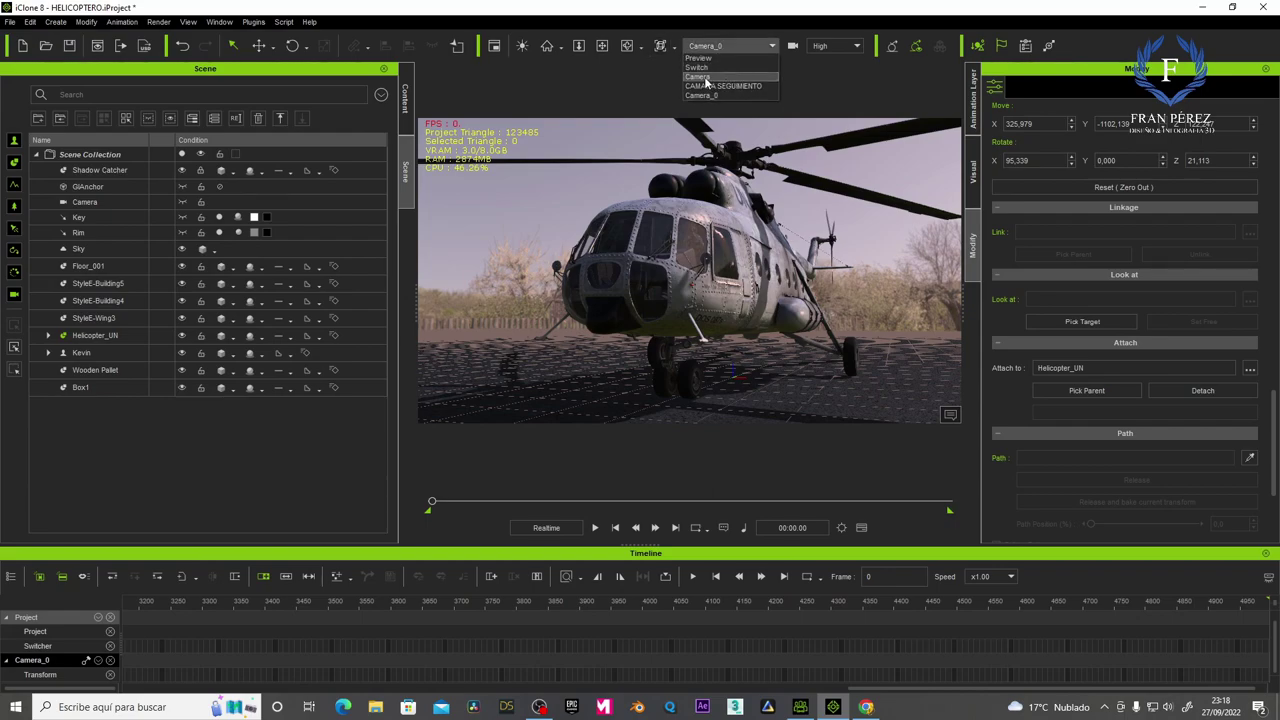
Look through the camera named Camera and zoom the view toward the helicopter.
{"action": "left_click", "coordinate": [704, 60]}
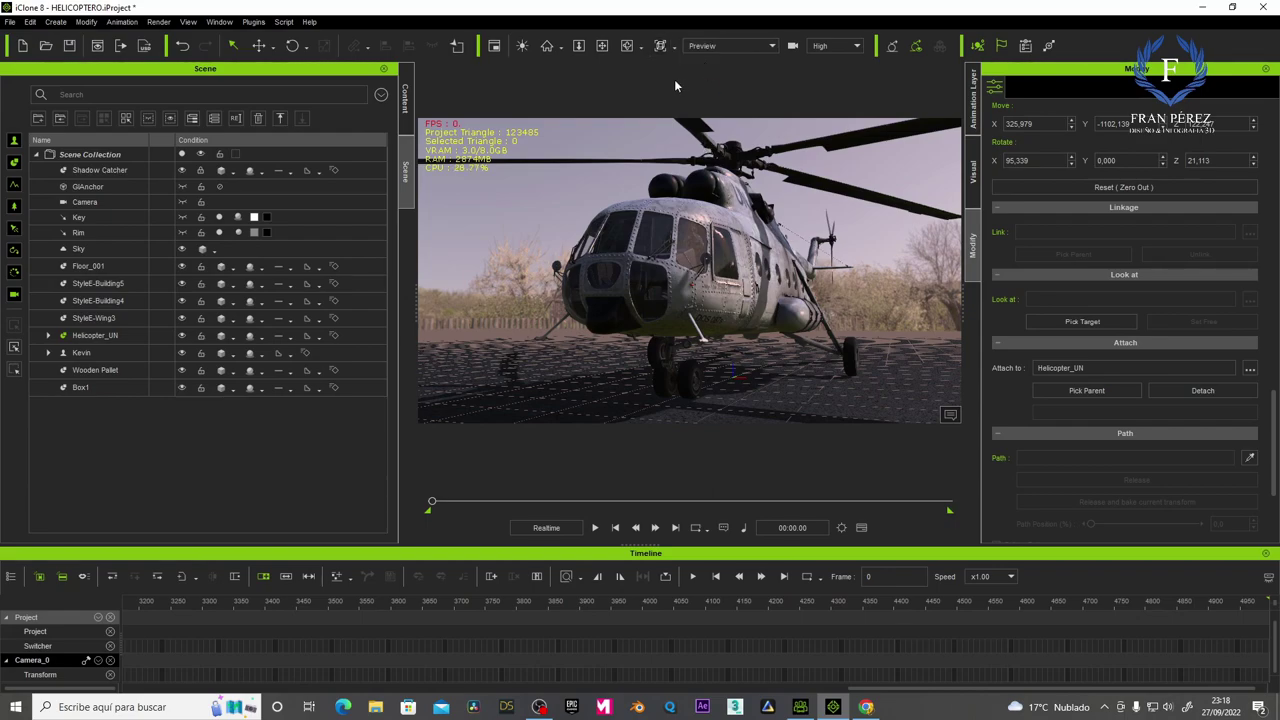
{"action": "left_click", "coordinate": [775, 47]}
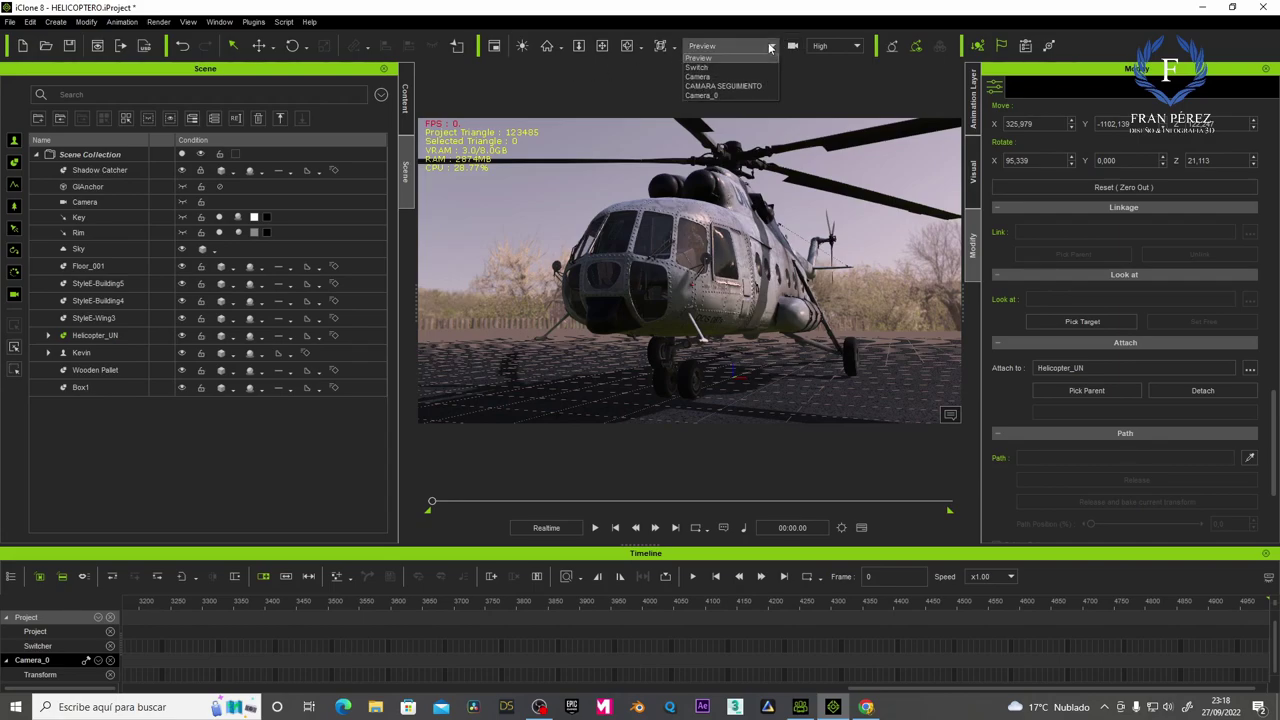
{"action": "left_click", "coordinate": [690, 81]}
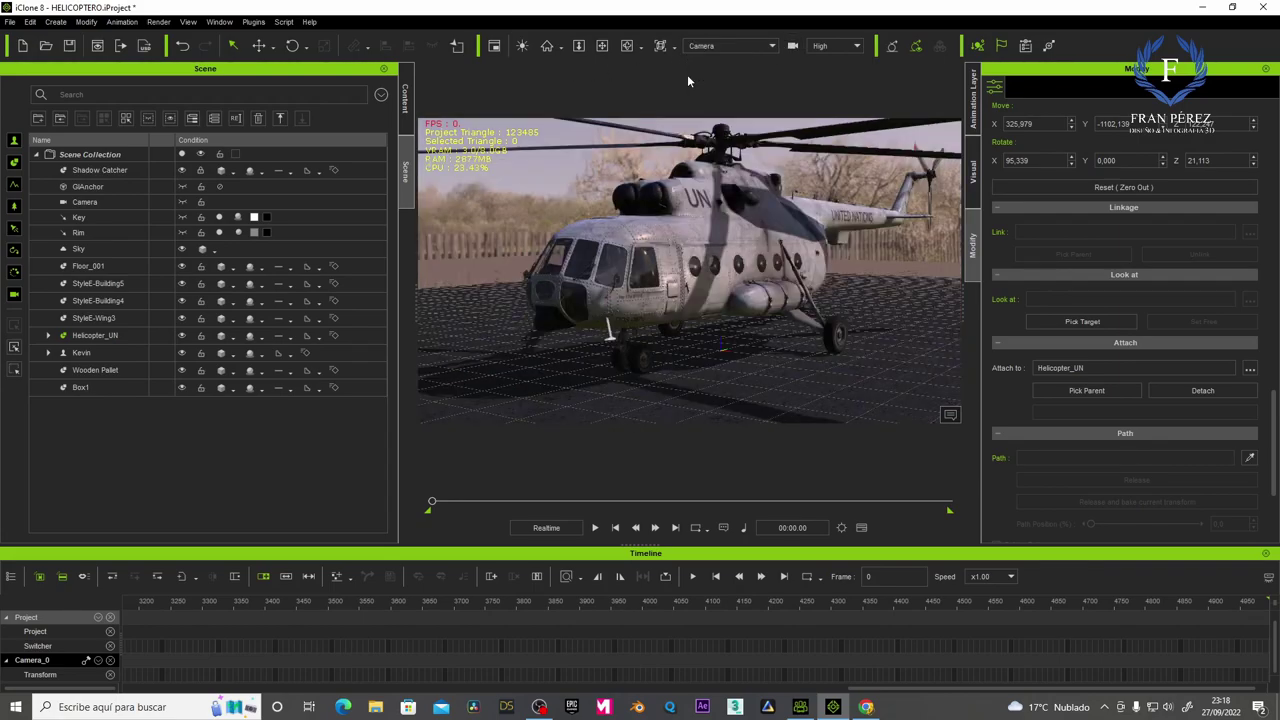
{"action": "left_click", "coordinate": [601, 45]}
{"action": "scroll", "coordinate": [669, 260], "scroll_direction": "up", "scroll_amount": 2}
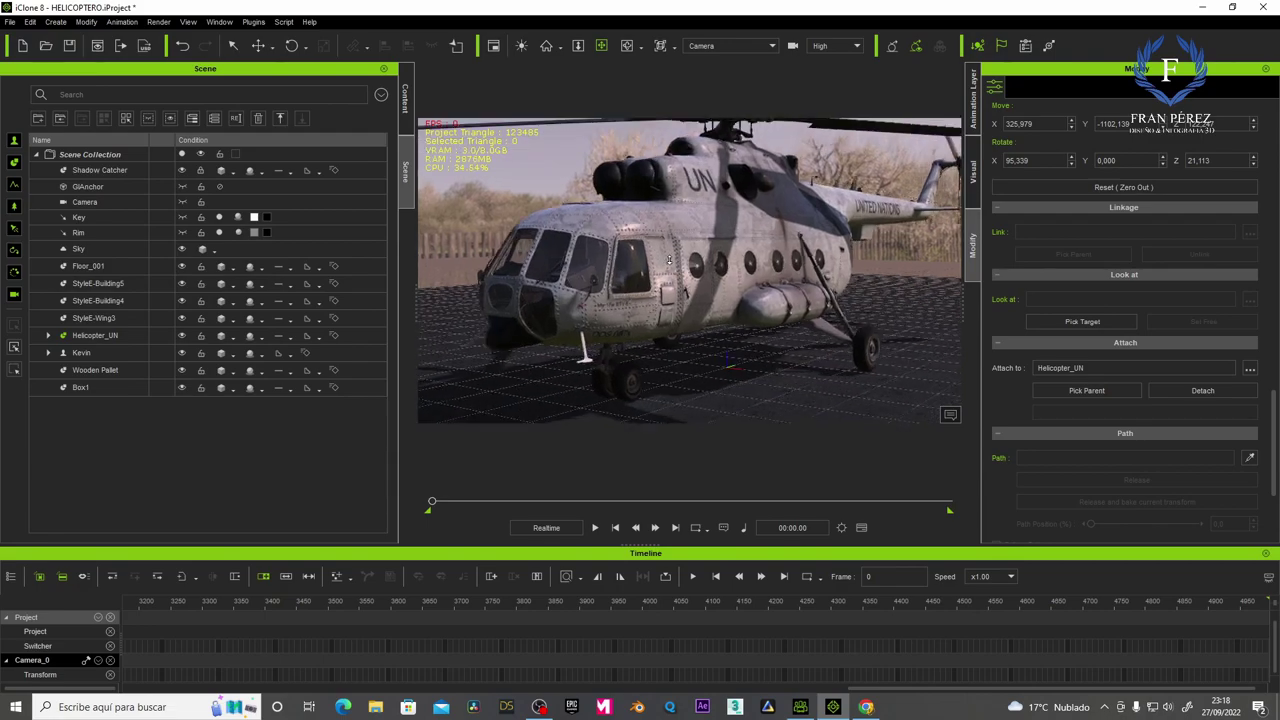
{"action": "scroll", "coordinate": [669, 260], "scroll_direction": "up", "scroll_amount": 2}
{"action": "scroll", "coordinate": [669, 260], "scroll_direction": "up", "scroll_amount": 2}
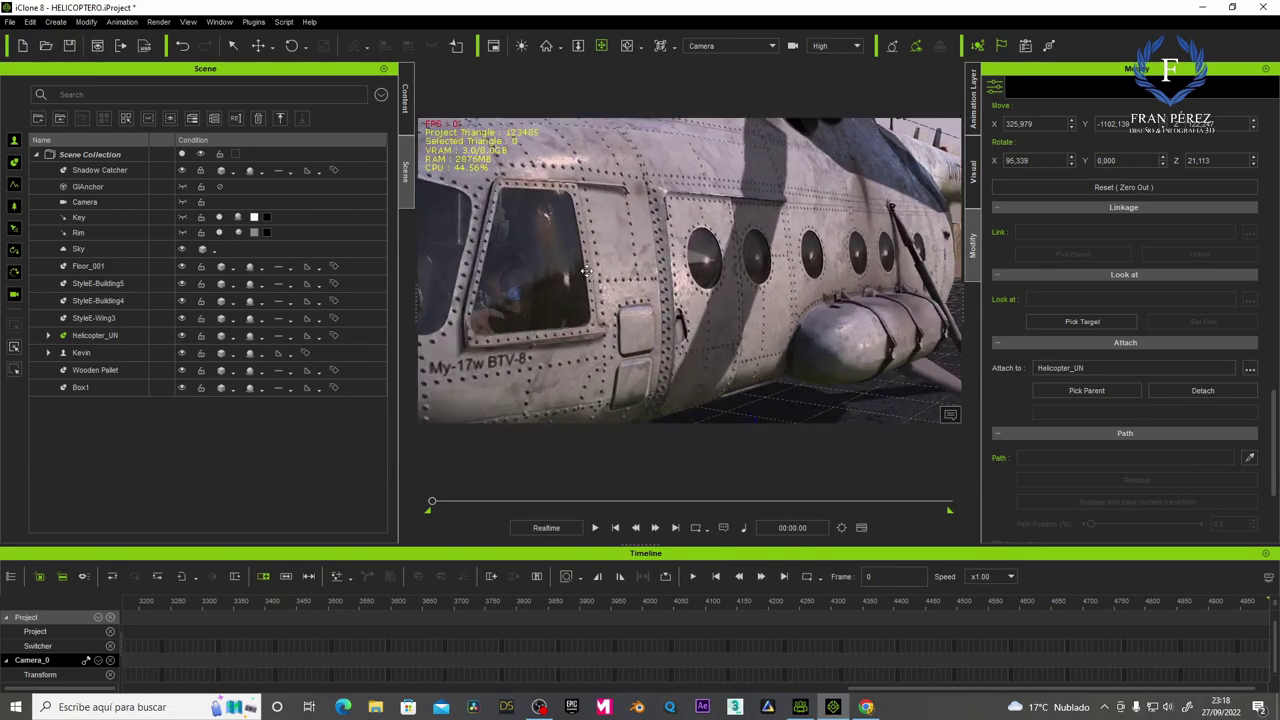
{"action": "scroll", "coordinate": [587, 270], "scroll_direction": "up", "scroll_amount": 2}
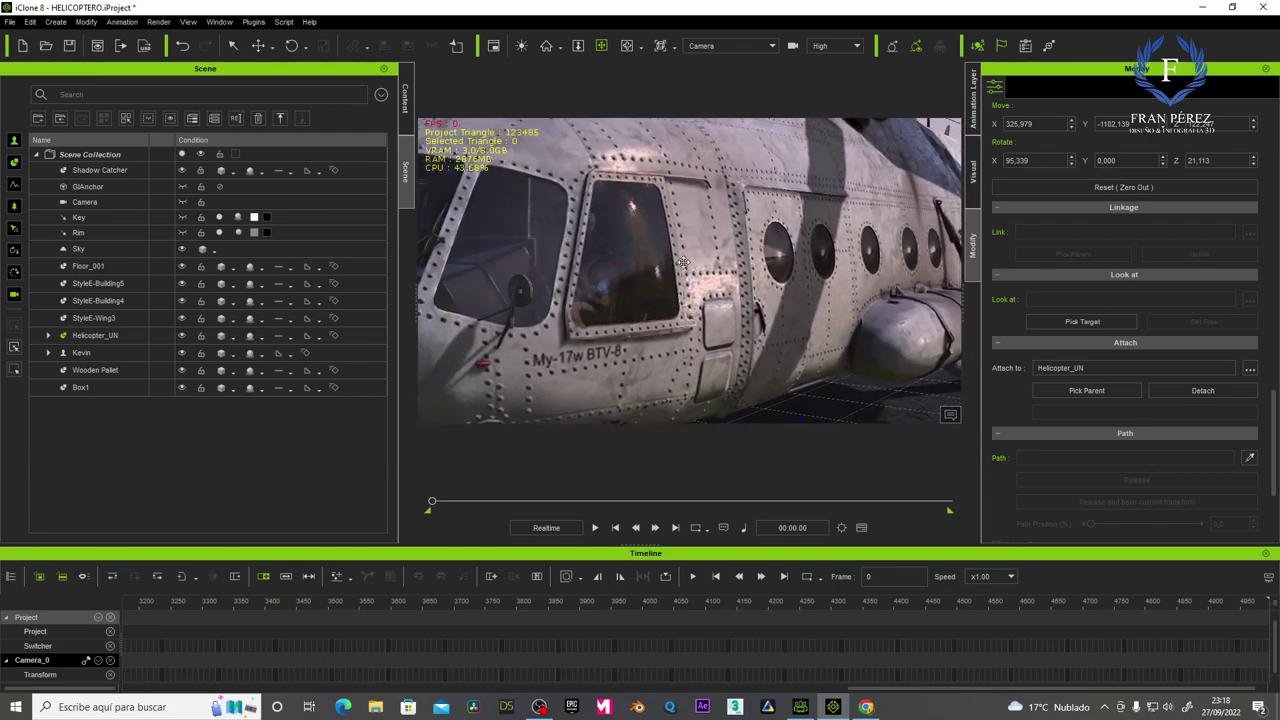
Select the pilot Kevin and zoom in to frame him in the cockpit.
{"action": "left_click", "coordinate": [80, 353]}
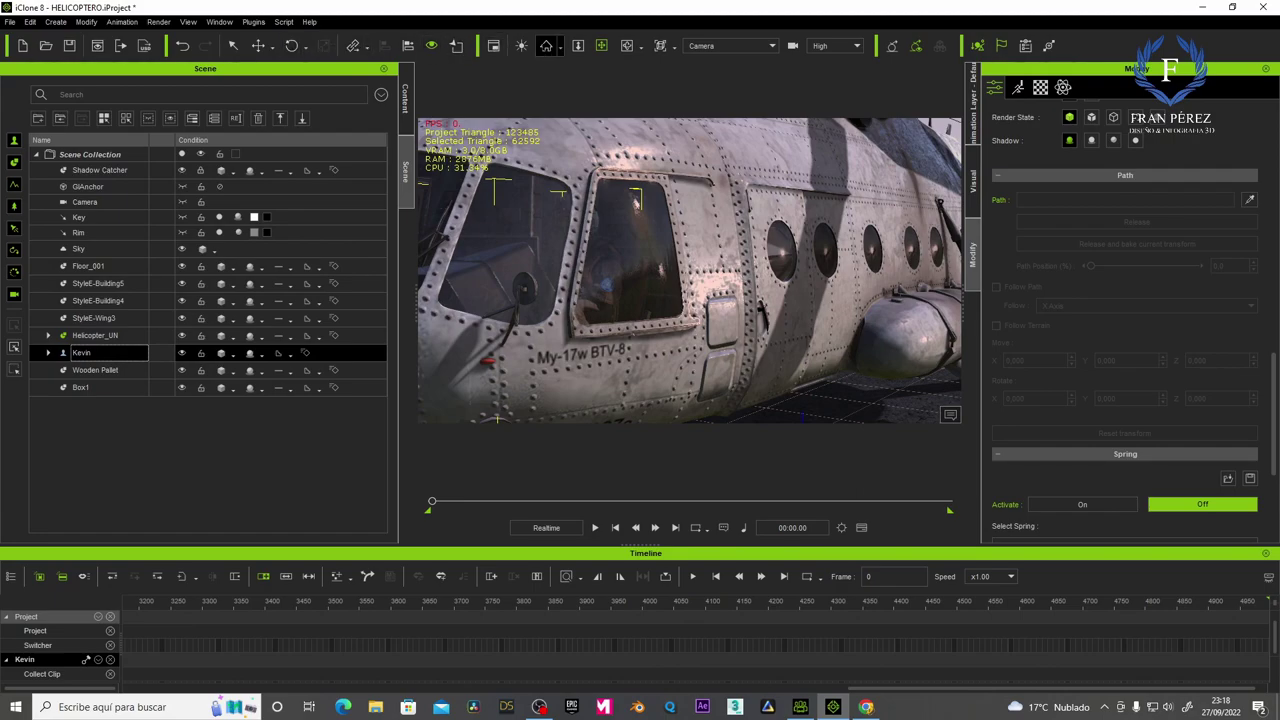
{"action": "left_click", "coordinate": [546, 45]}
{"action": "scroll", "coordinate": [610, 185], "scroll_direction": "up", "scroll_amount": 2}
{"action": "scroll", "coordinate": [600, 188], "scroll_direction": "up", "scroll_amount": 3}
{"action": "scroll", "coordinate": [615, 195], "scroll_direction": "up", "scroll_amount": 2}
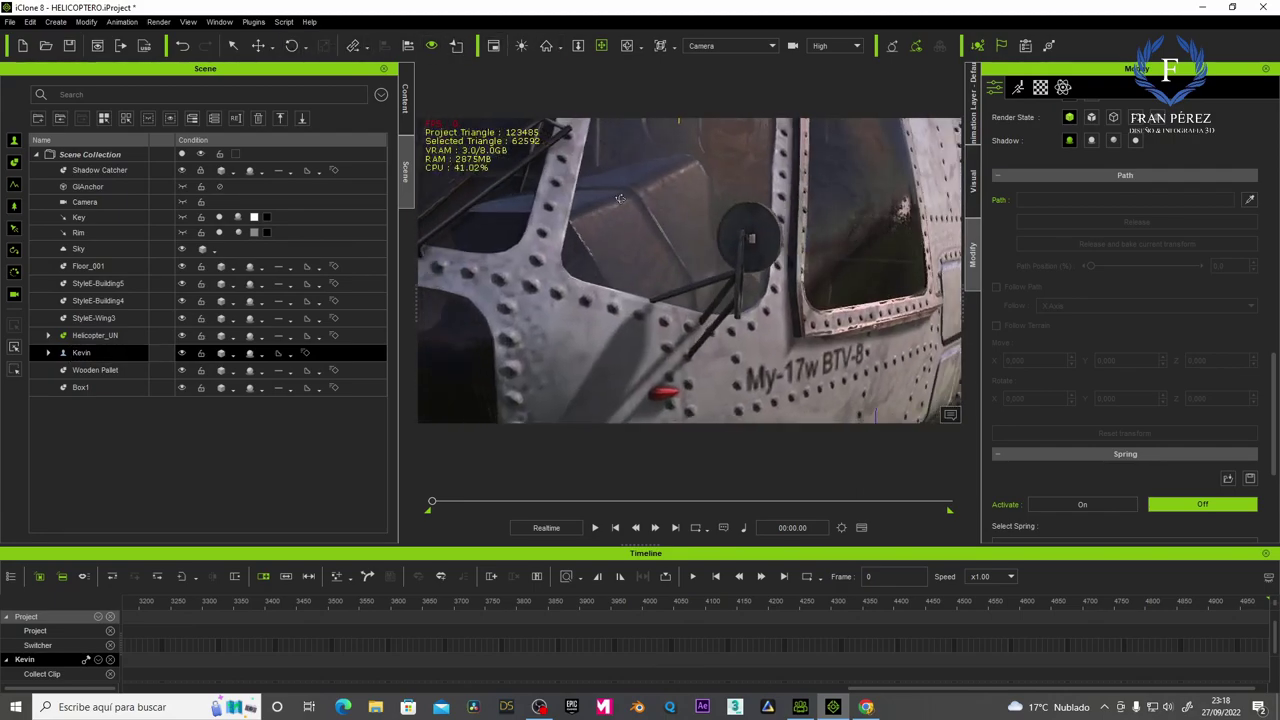
{"action": "scroll", "coordinate": [620, 198], "scroll_direction": "up", "scroll_amount": 2}
{"action": "scroll", "coordinate": [650, 215], "scroll_direction": "up", "scroll_amount": 1}
{"action": "scroll", "coordinate": [675, 232], "scroll_direction": "up", "scroll_amount": 1}
{"action": "scroll", "coordinate": [660, 255], "scroll_direction": "up", "scroll_amount": 2}
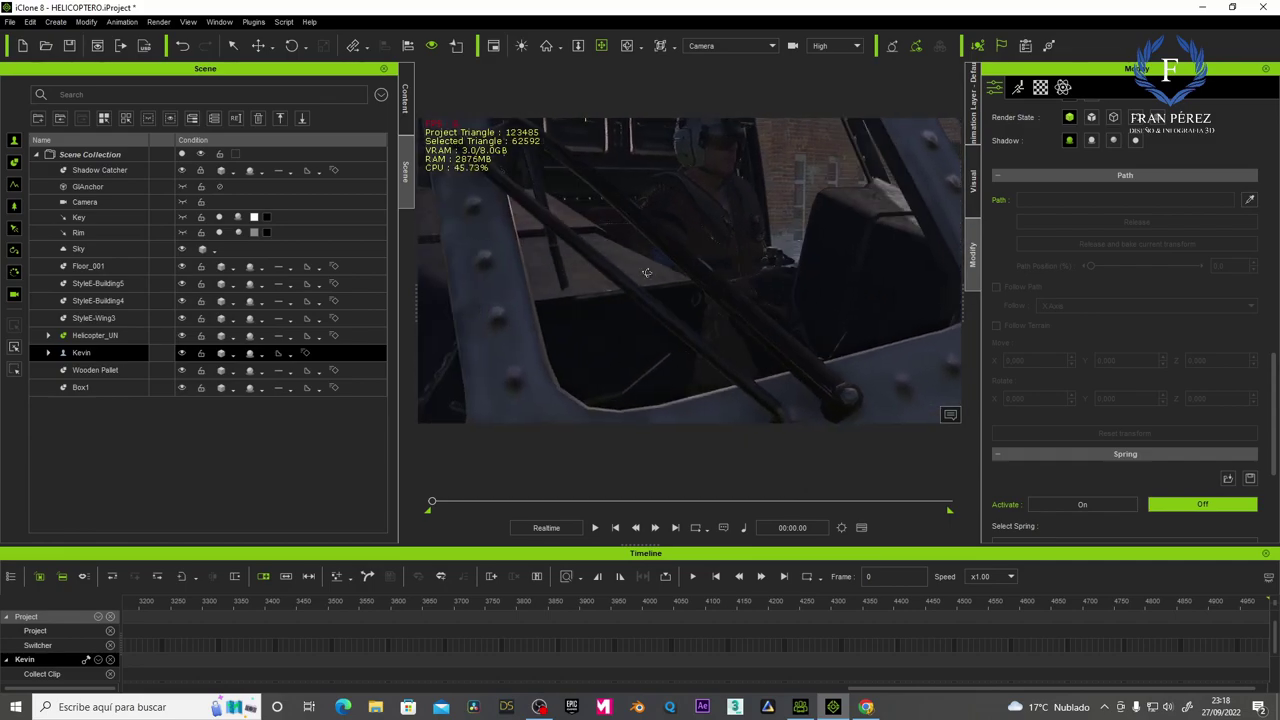
{"action": "scroll", "coordinate": [646, 272], "scroll_direction": "up", "scroll_amount": 2}
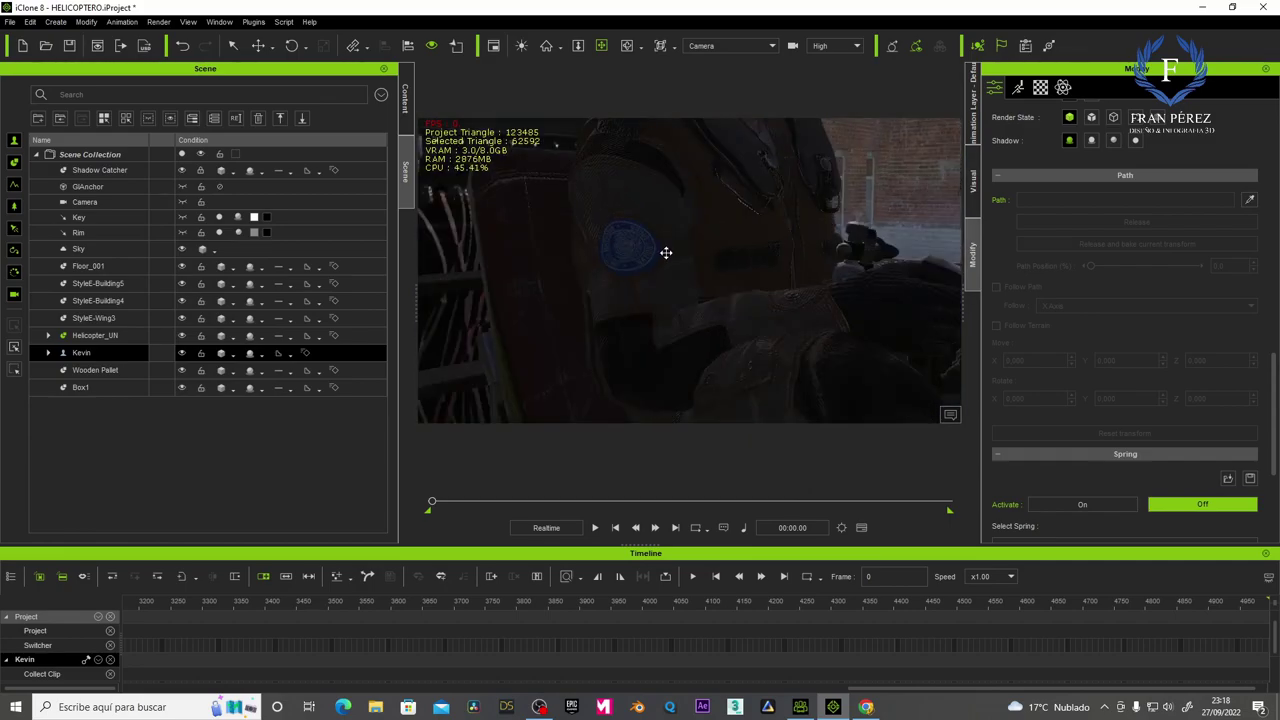
{"action": "scroll", "coordinate": [630, 310], "scroll_direction": "down", "scroll_amount": 2}
{"action": "scroll", "coordinate": [609, 323], "scroll_direction": "down", "scroll_amount": 1}
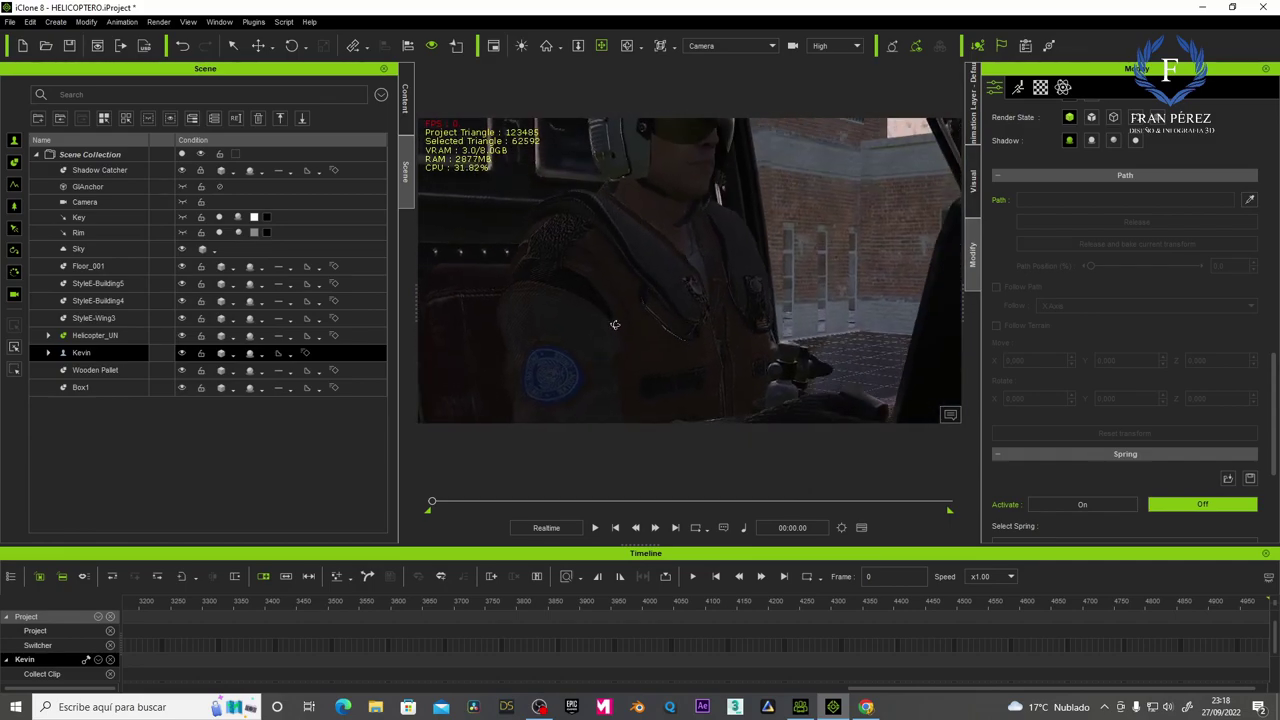
{"action": "scroll", "coordinate": [629, 306], "scroll_direction": "down", "scroll_amount": 2}
{"action": "scroll", "coordinate": [648, 375], "scroll_direction": "down", "scroll_amount": 2}
{"action": "scroll", "coordinate": [665, 280], "scroll_direction": "up", "scroll_amount": 1}
{"action": "scroll", "coordinate": [658, 262], "scroll_direction": "up", "scroll_amount": 2}
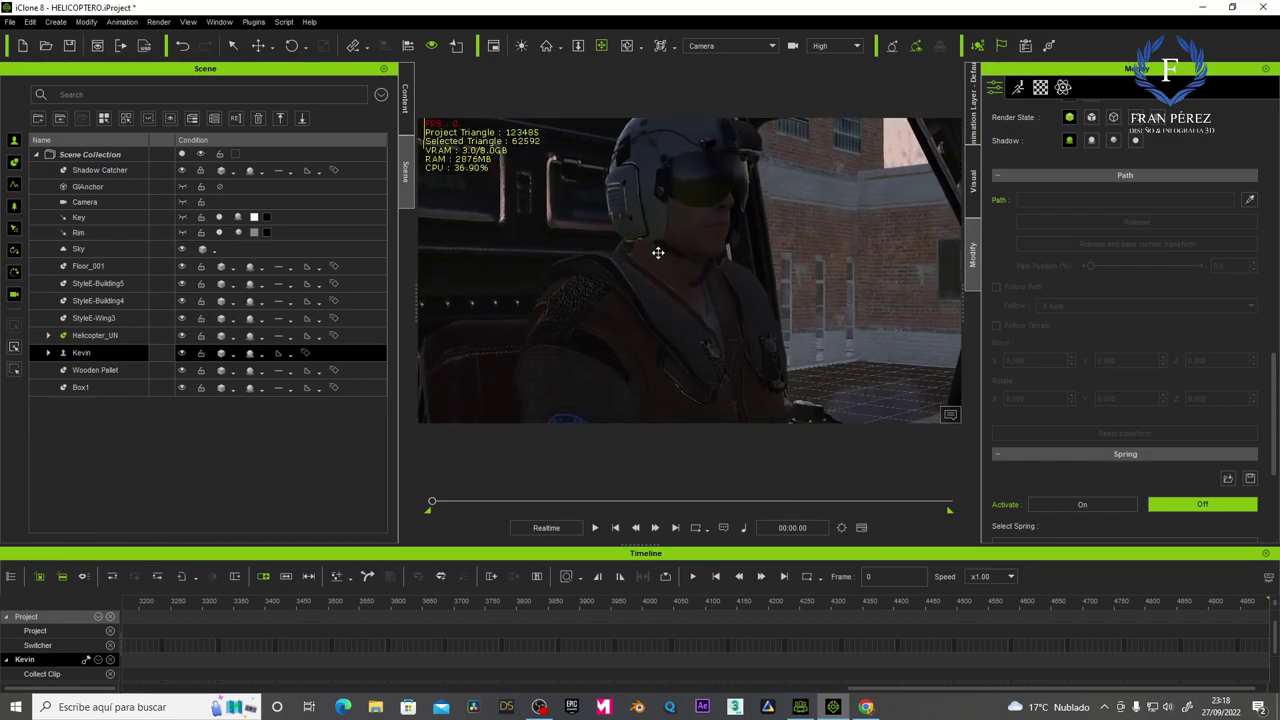
{"action": "scroll", "coordinate": [640, 262], "scroll_direction": "up", "scroll_amount": 1}
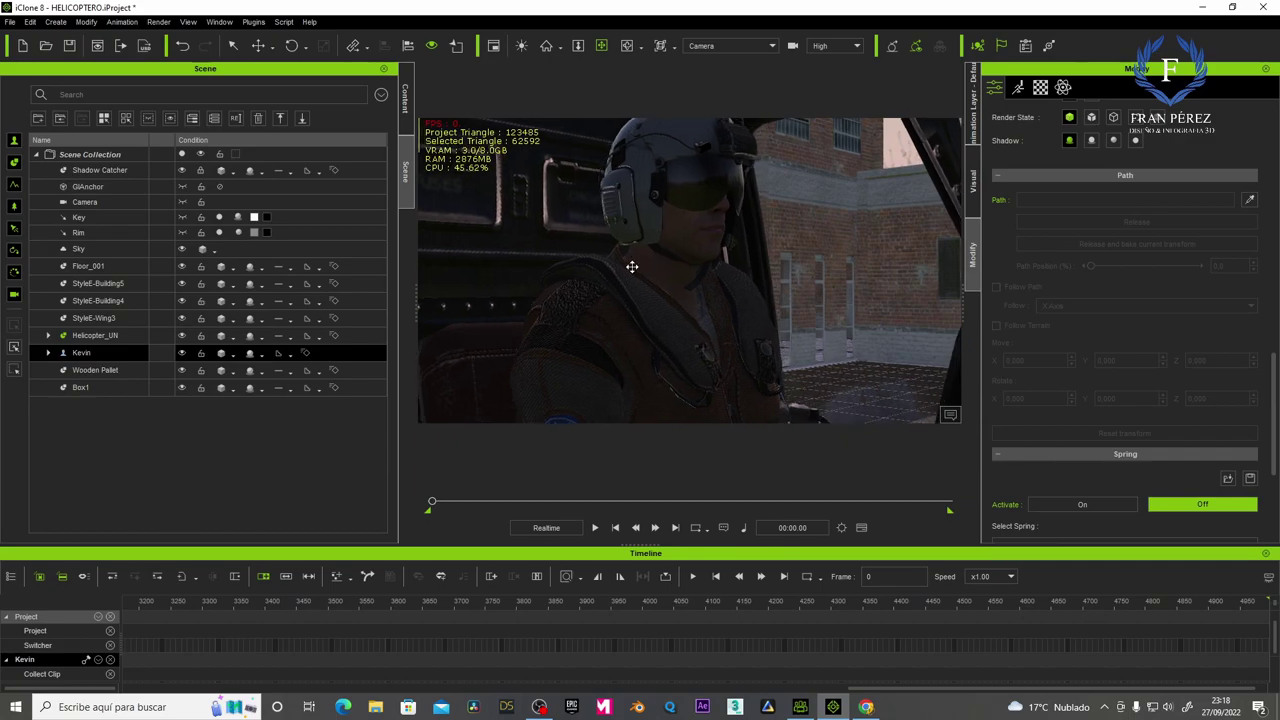
{"action": "scroll", "coordinate": [632, 266], "scroll_direction": "down", "scroll_amount": 1}
{"action": "scroll", "coordinate": [640, 262], "scroll_direction": "down", "scroll_amount": 1}
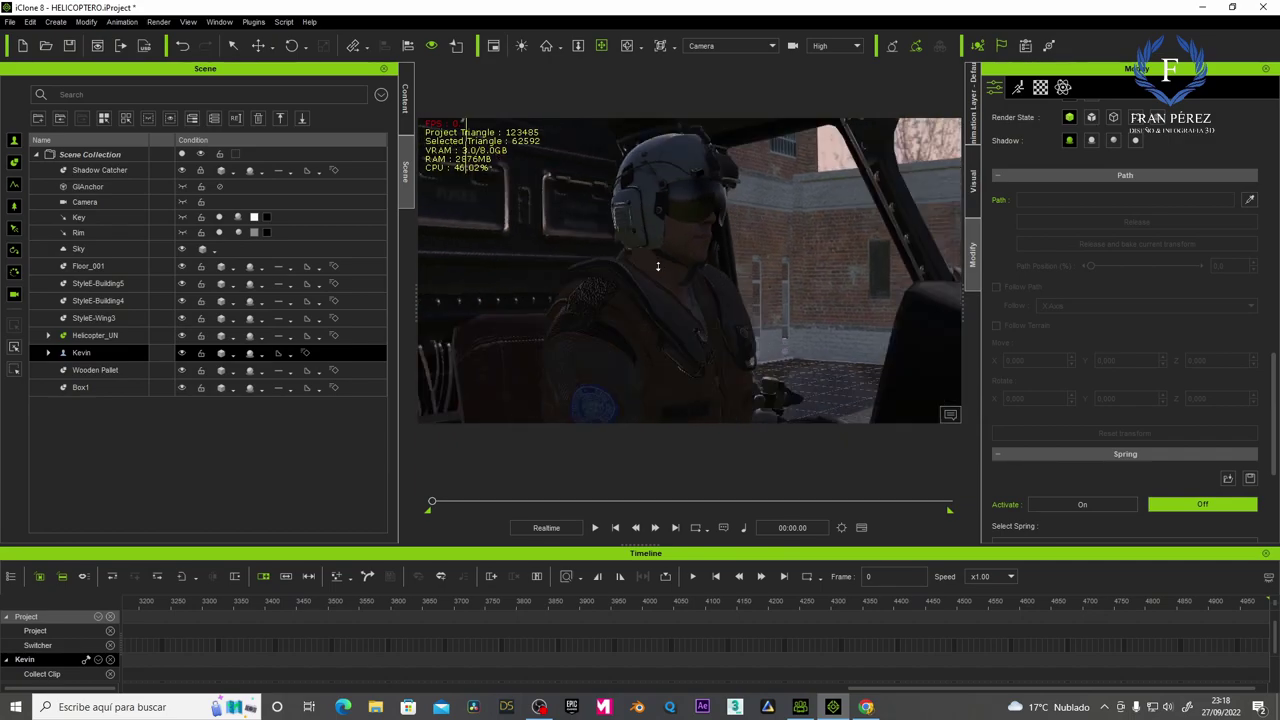
{"action": "scroll", "coordinate": [646, 266], "scroll_direction": "down", "scroll_amount": 1}
{"action": "scroll", "coordinate": [646, 250], "scroll_direction": "down", "scroll_amount": 1}
{"action": "scroll", "coordinate": [646, 245], "scroll_direction": "down", "scroll_amount": 1}
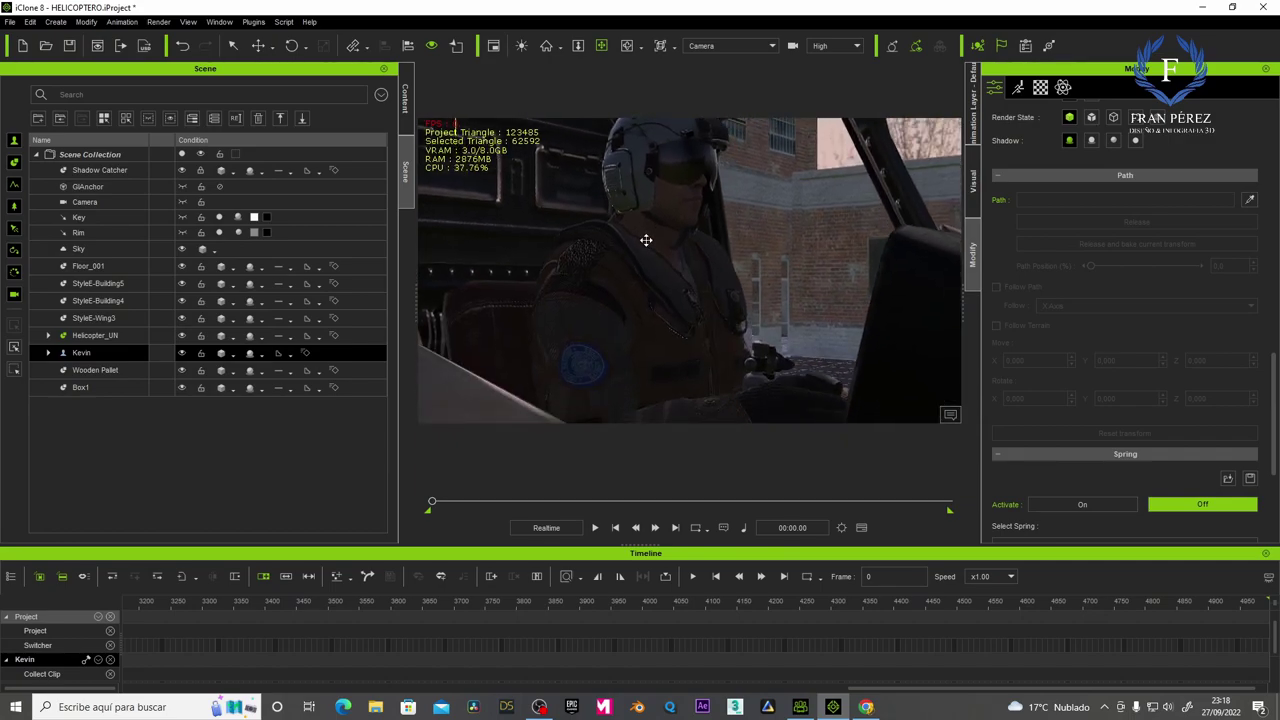
{"action": "scroll", "coordinate": [646, 240], "scroll_direction": "down", "scroll_amount": 1}
{"action": "scroll", "coordinate": [645, 248], "scroll_direction": "up", "scroll_amount": 2}
{"action": "scroll", "coordinate": [644, 256], "scroll_direction": "down", "scroll_amount": 2}
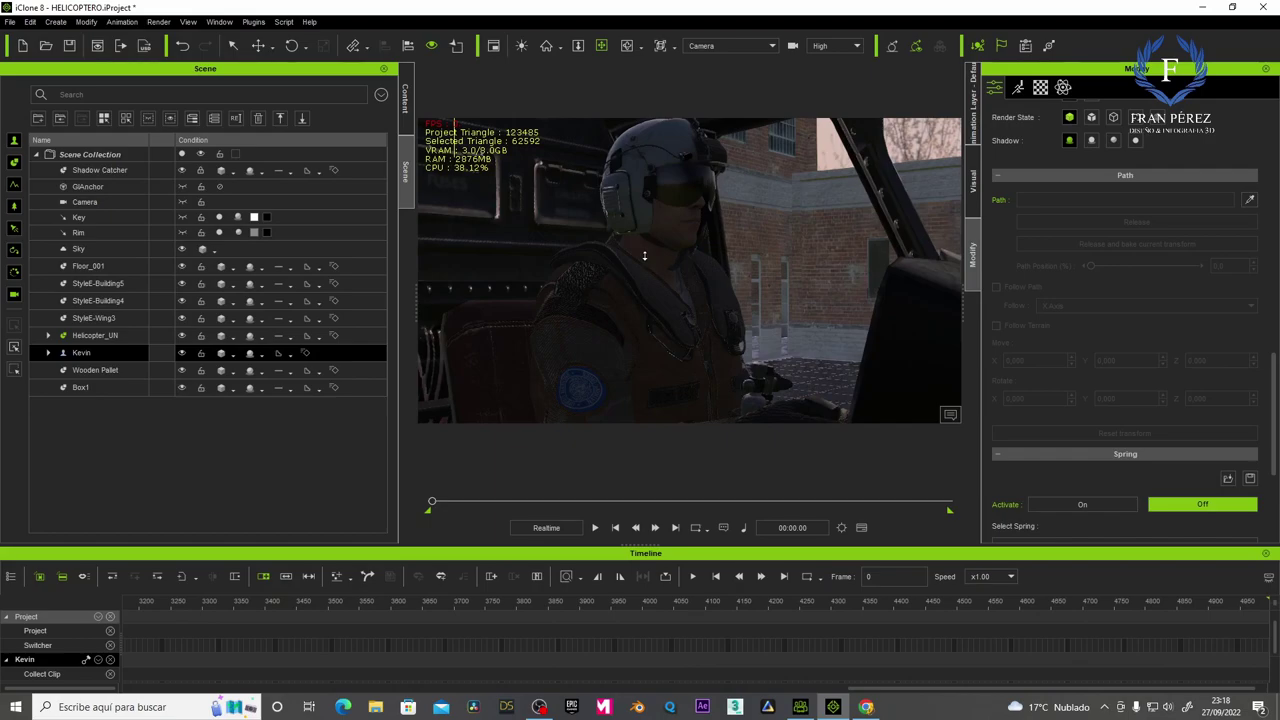
{"action": "scroll", "coordinate": [644, 255], "scroll_direction": "down", "scroll_amount": 1}
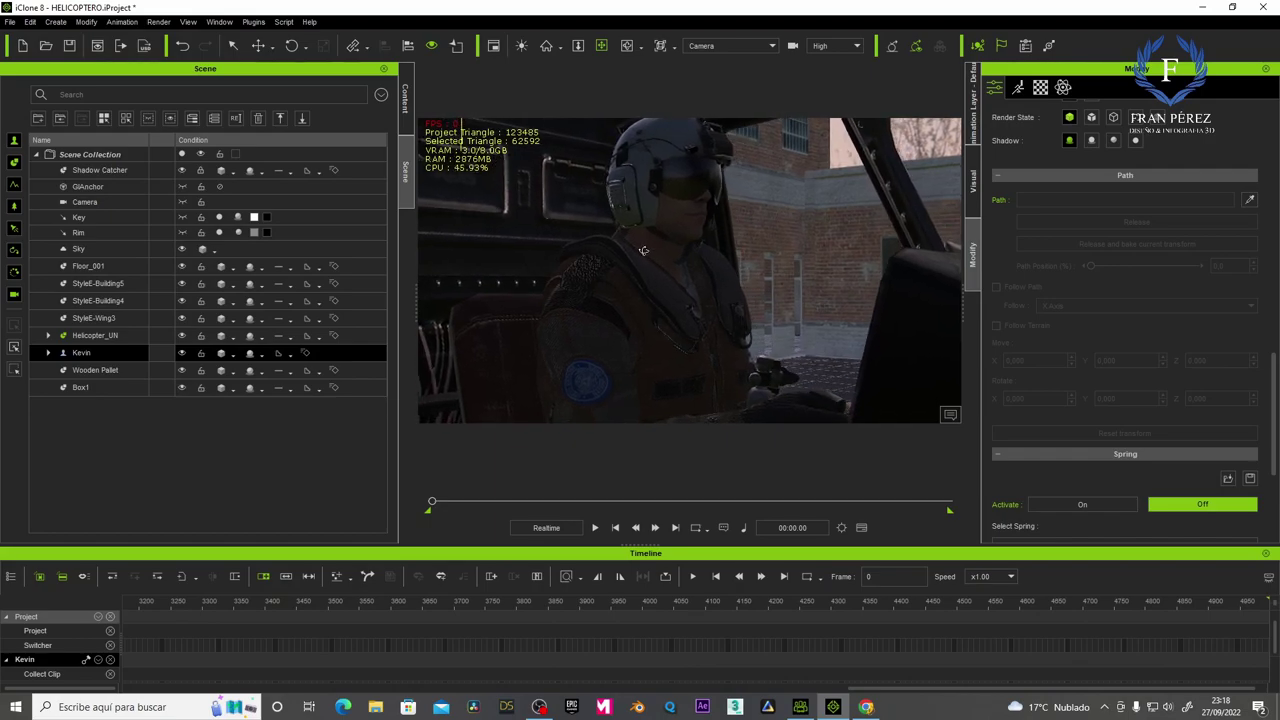
{"action": "scroll", "coordinate": [644, 250], "scroll_direction": "down", "scroll_amount": 1}
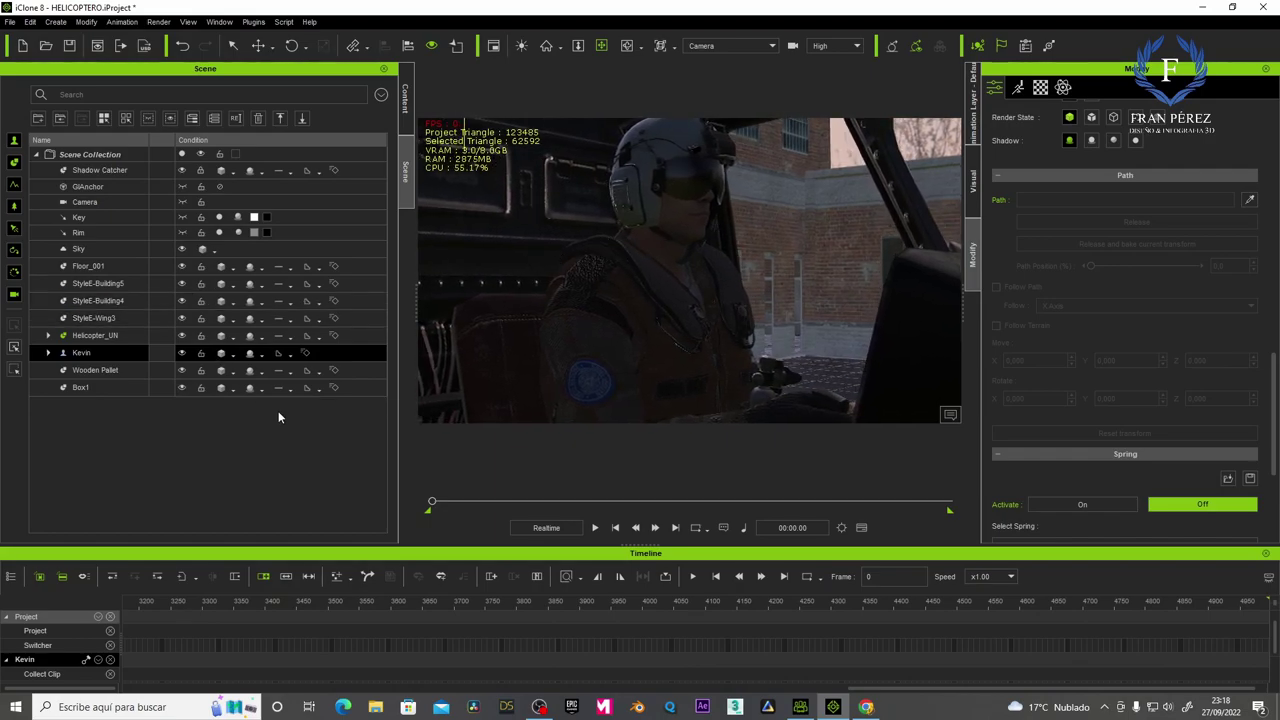
Select Camera in the Scene panel and parent it to Helicopter_UN with Pick Parent.
{"action": "left_click", "coordinate": [100, 202]}
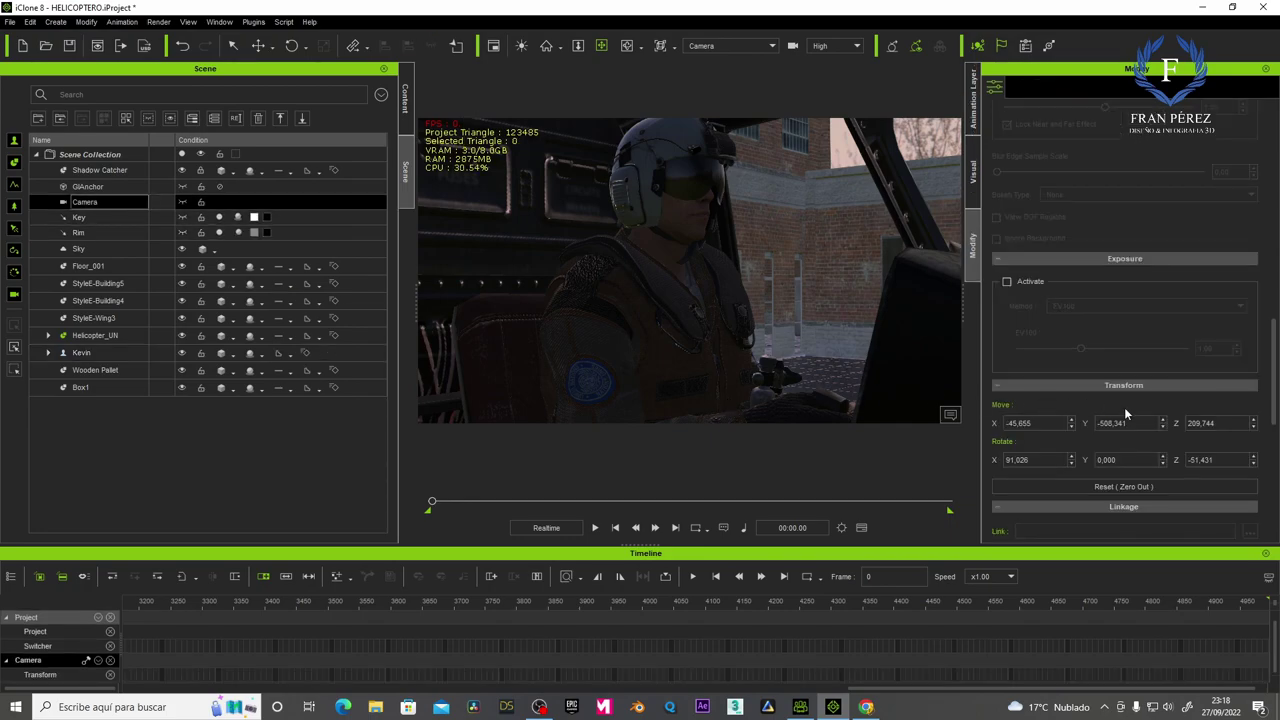
{"action": "scroll", "coordinate": [1161, 502], "scroll_direction": "down", "scroll_amount": 2}
{"action": "scroll", "coordinate": [1161, 502], "scroll_direction": "down", "scroll_amount": 2}
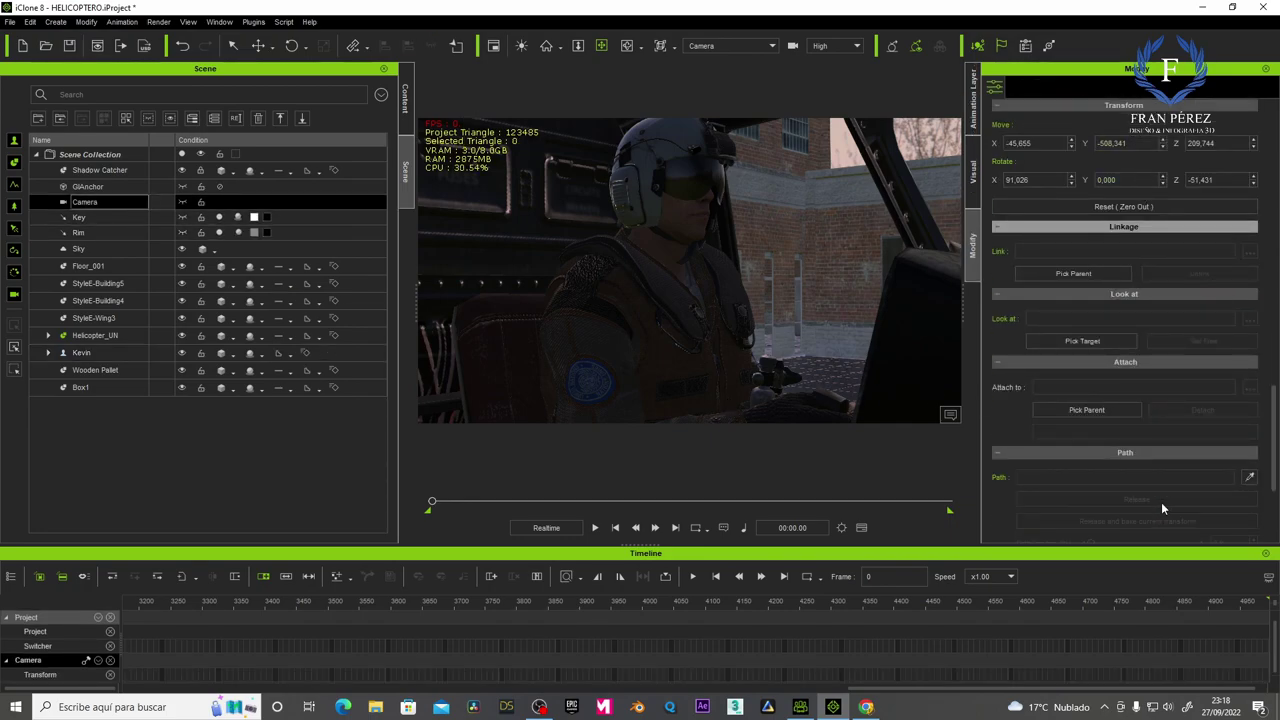
{"action": "left_click", "coordinate": [1088, 408]}
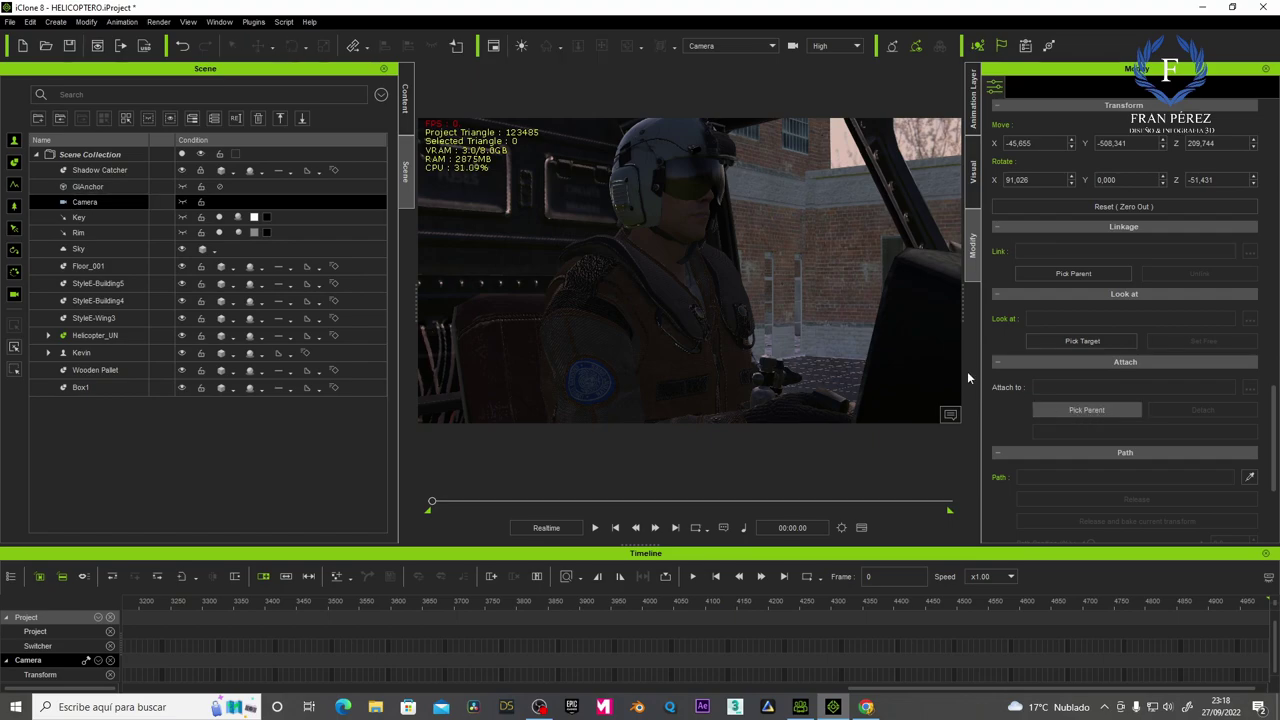
{"action": "left_click", "coordinate": [909, 305]}
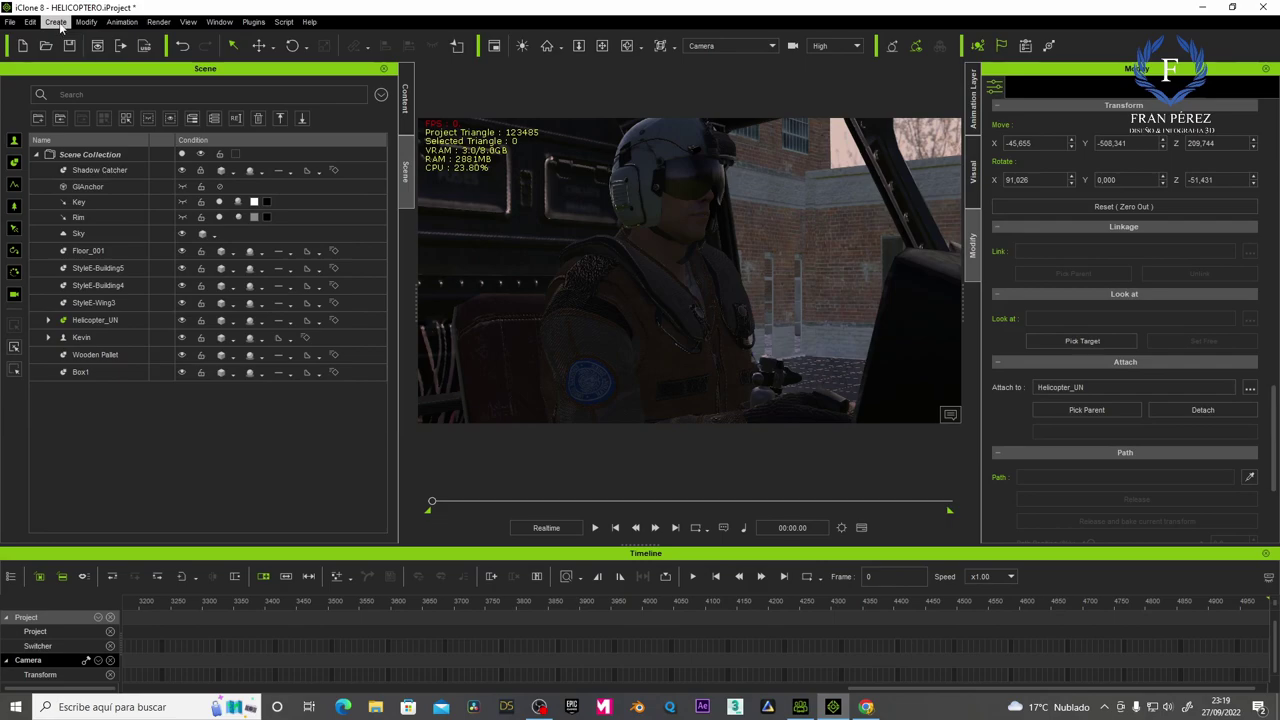
In the Preview view, frame Kevin from behind, looking over the instrument panel and out the cockpit windows.
{"action": "left_click", "coordinate": [760, 45]}
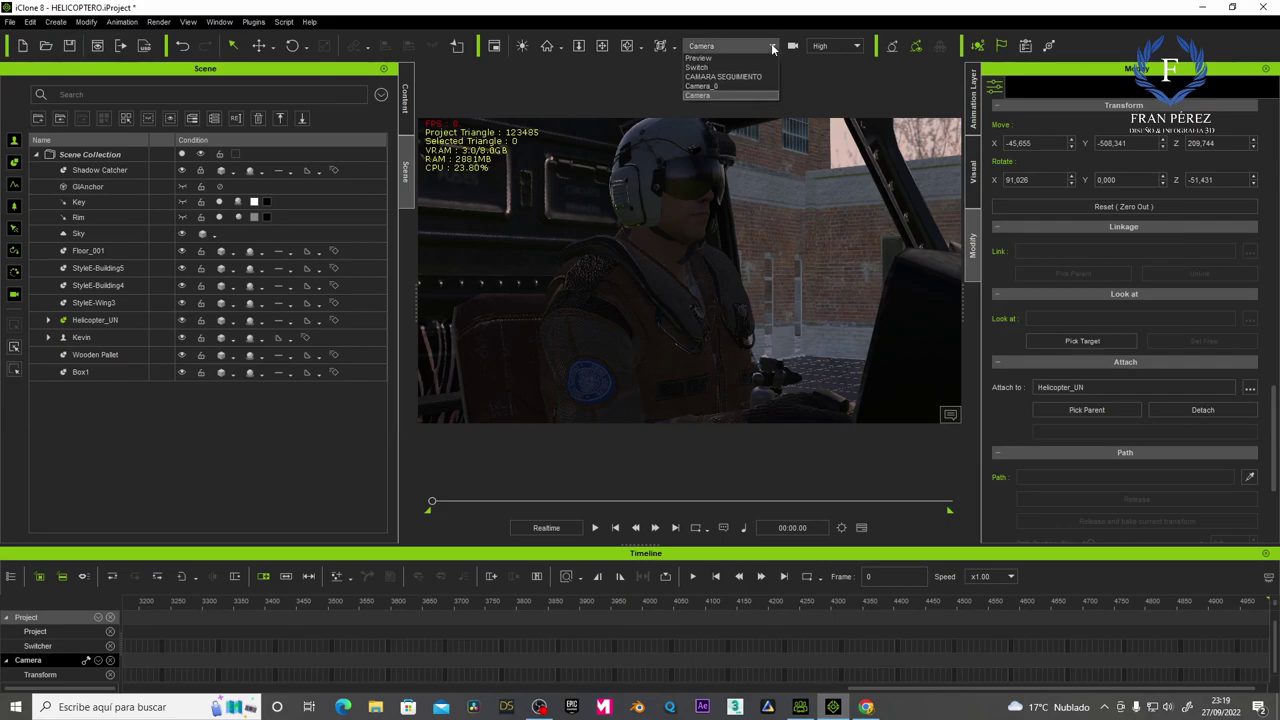
{"action": "left_click", "coordinate": [715, 58]}
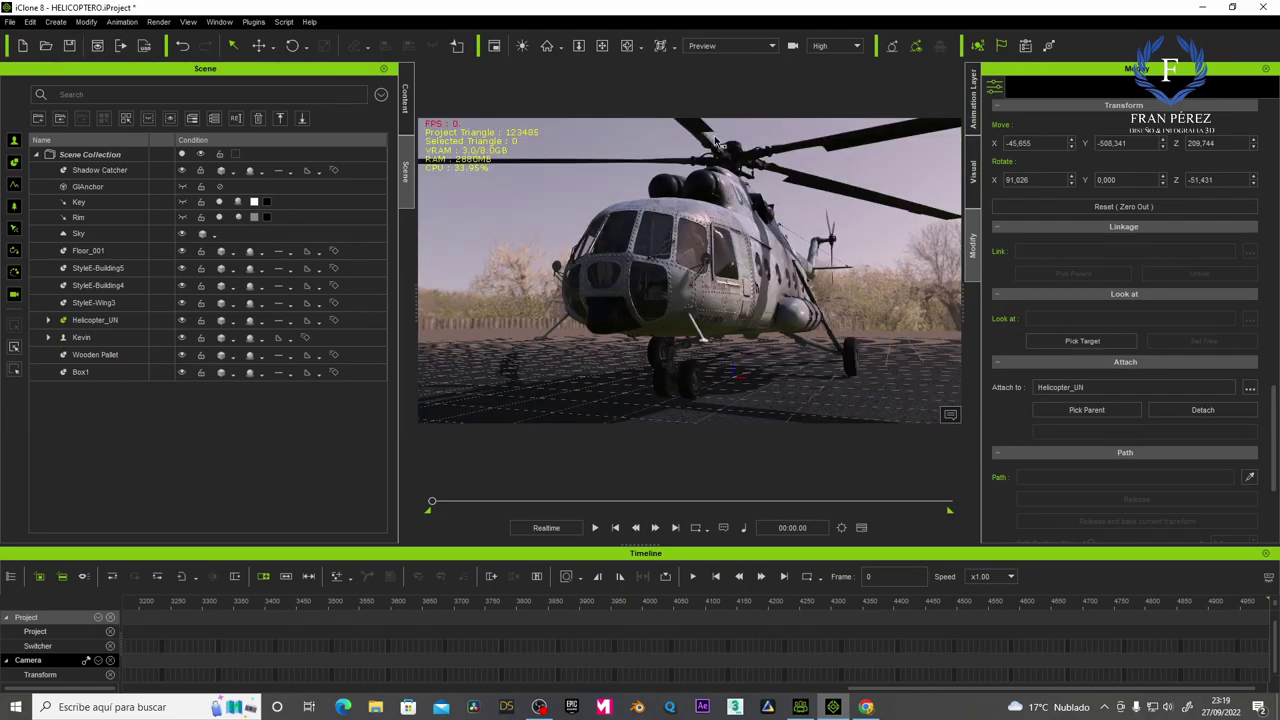
{"action": "left_click", "coordinate": [601, 45]}
{"action": "left_click_drag", "start_coordinate": [696, 250], "coordinate": [693, 297]}
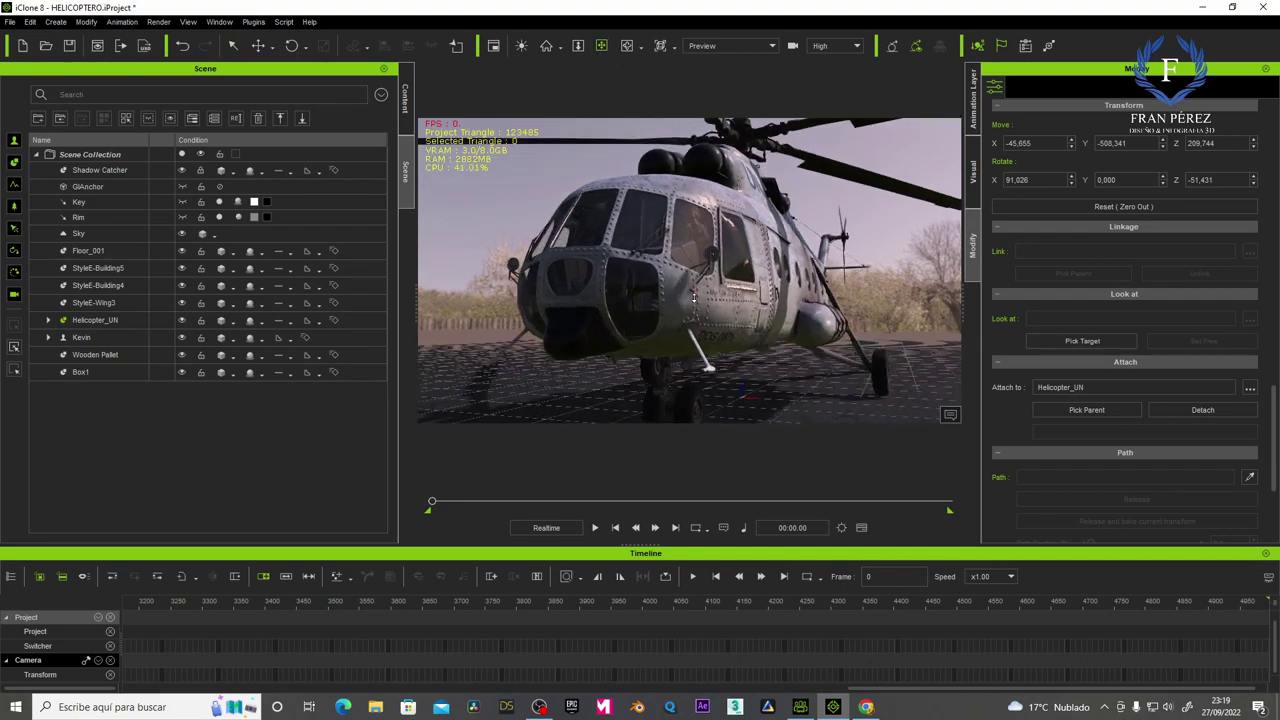
{"action": "scroll", "coordinate": [693, 297], "scroll_direction": "up", "scroll_amount": 10}
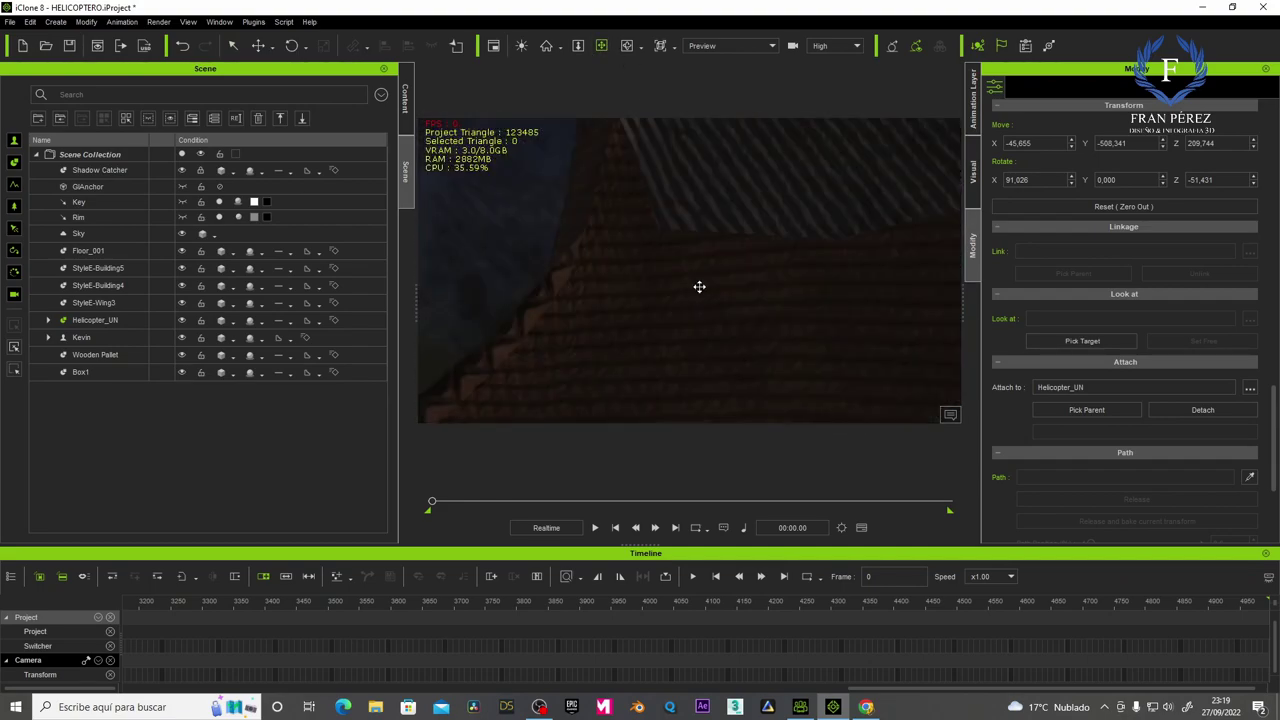
{"action": "scroll", "coordinate": [704, 272], "scroll_direction": "down", "scroll_amount": 3}
{"action": "scroll", "coordinate": [690, 274], "scroll_direction": "down", "scroll_amount": 3}
{"action": "scroll", "coordinate": [672, 274], "scroll_direction": "down", "scroll_amount": 3}
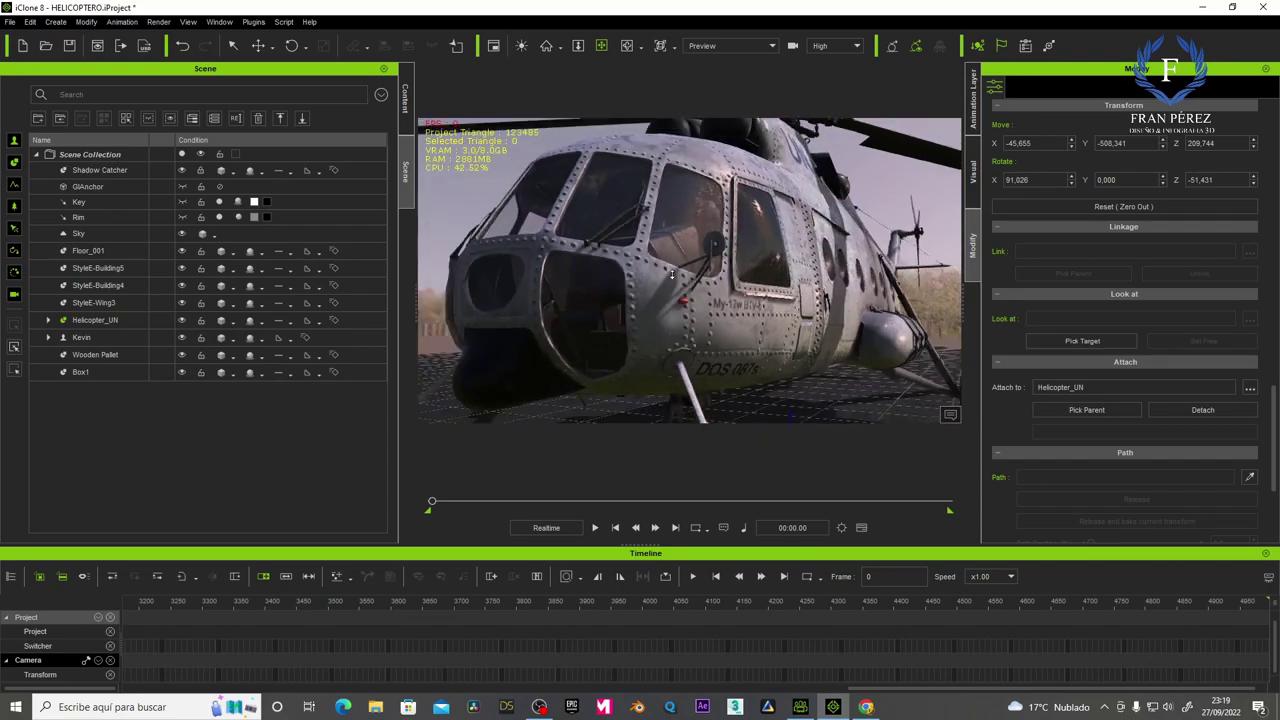
{"action": "double_click", "coordinate": [82, 338]}
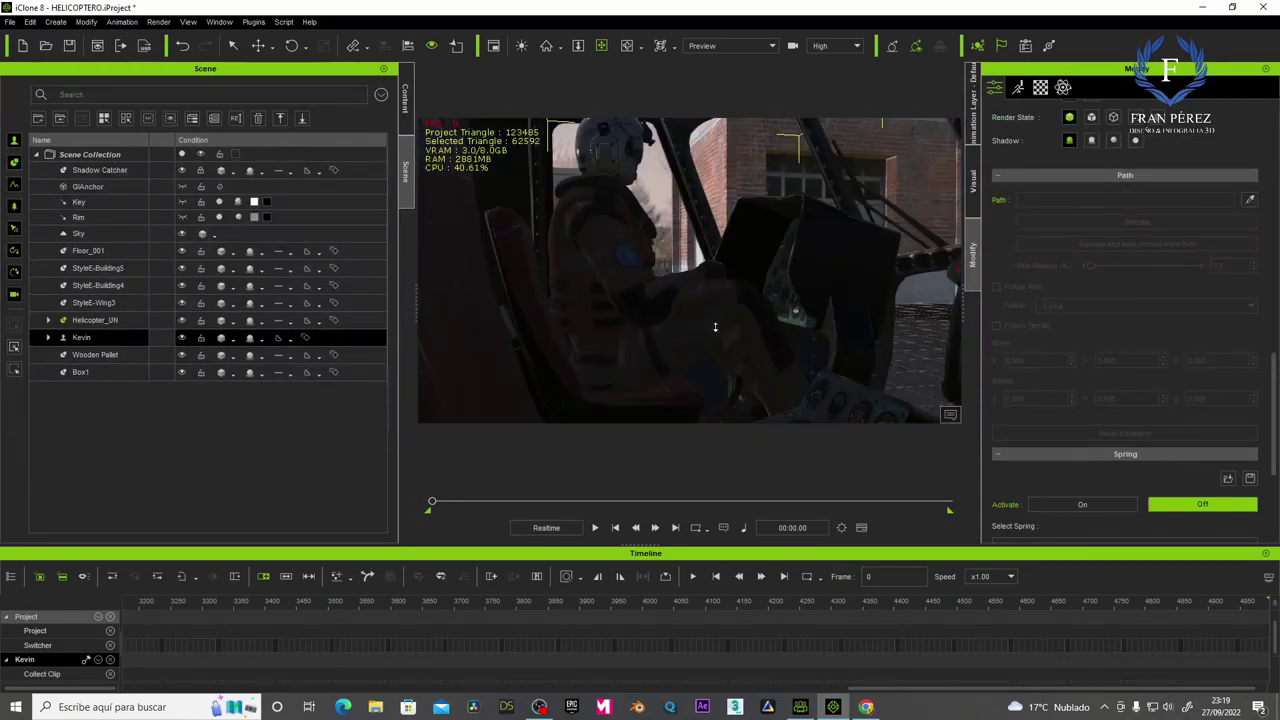
{"action": "mouse_move", "coordinate": [734, 387]}
{"action": "right_mouse_down"}
{"action": "mouse_move", "coordinate": [737, 366]}
{"action": "mouse_move", "coordinate": [877, 363]}
{"action": "mouse_move", "coordinate": [778, 331]}
{"action": "mouse_move", "coordinate": [829, 329]}
{"action": "mouse_move", "coordinate": [812, 316]}
{"action": "mouse_move", "coordinate": [763, 341]}
{"action": "right_mouse_up"}
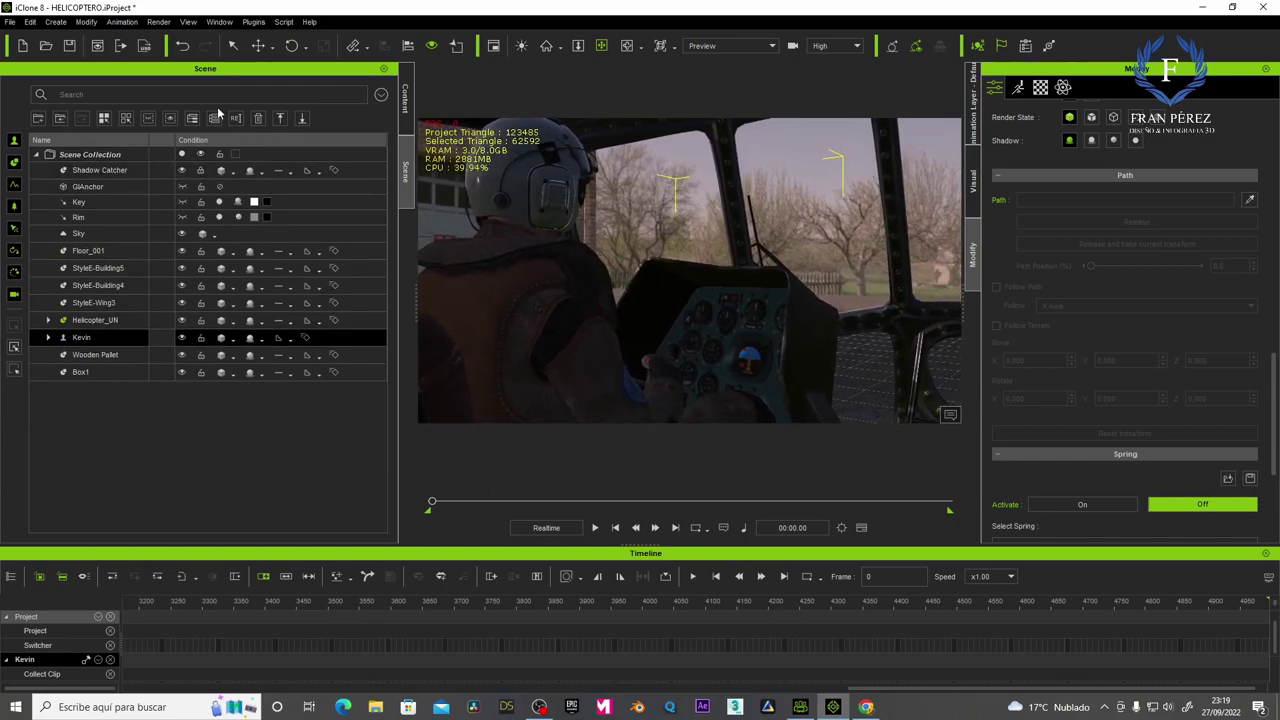
{"action": "left_click", "coordinate": [55, 21]}
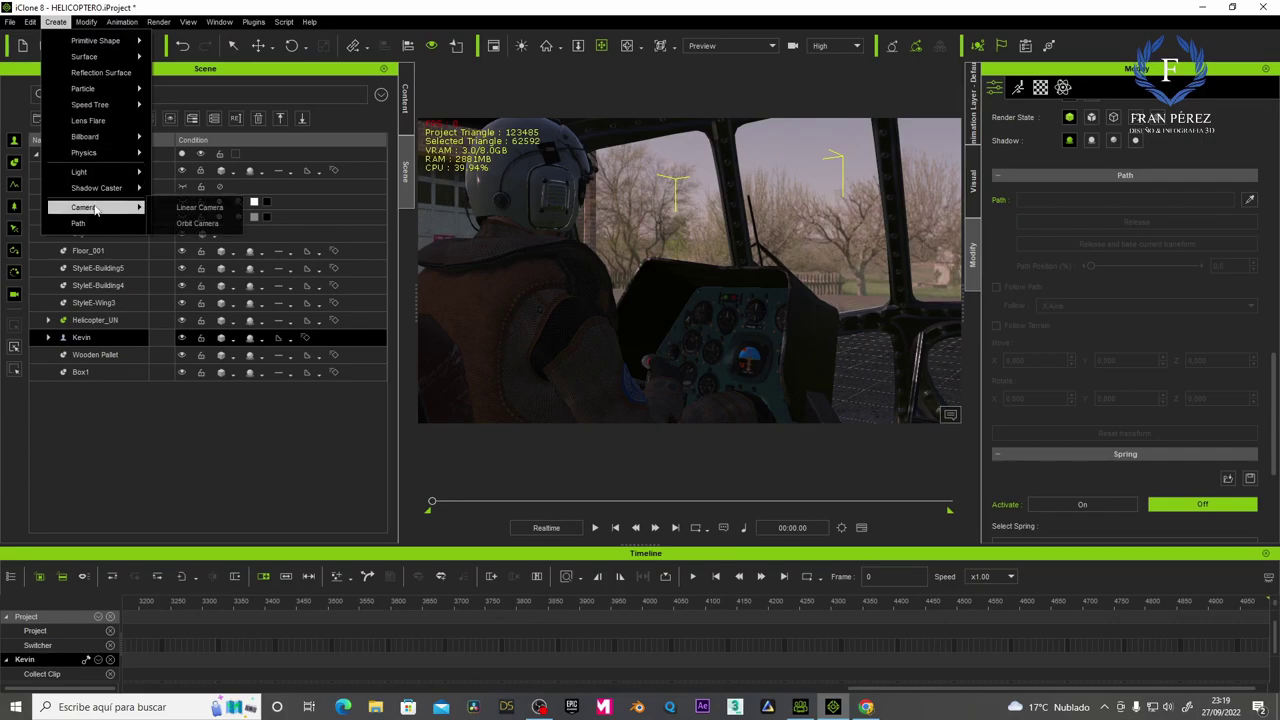
Create a Linear Camera from the over-the-shoulder cockpit view and parent it to Helicopter_UN.
{"action": "left_click", "coordinate": [195, 210]}
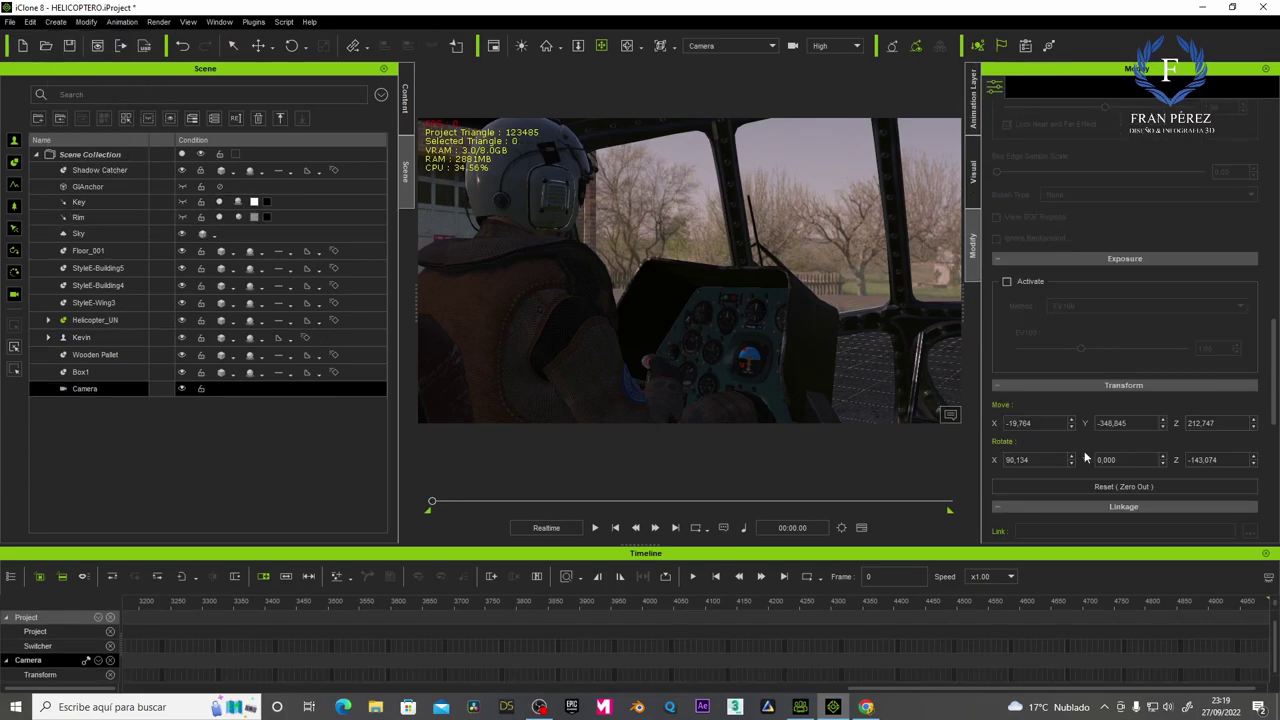
{"action": "scroll", "coordinate": [1190, 385], "scroll_direction": "down", "scroll_amount": 3}
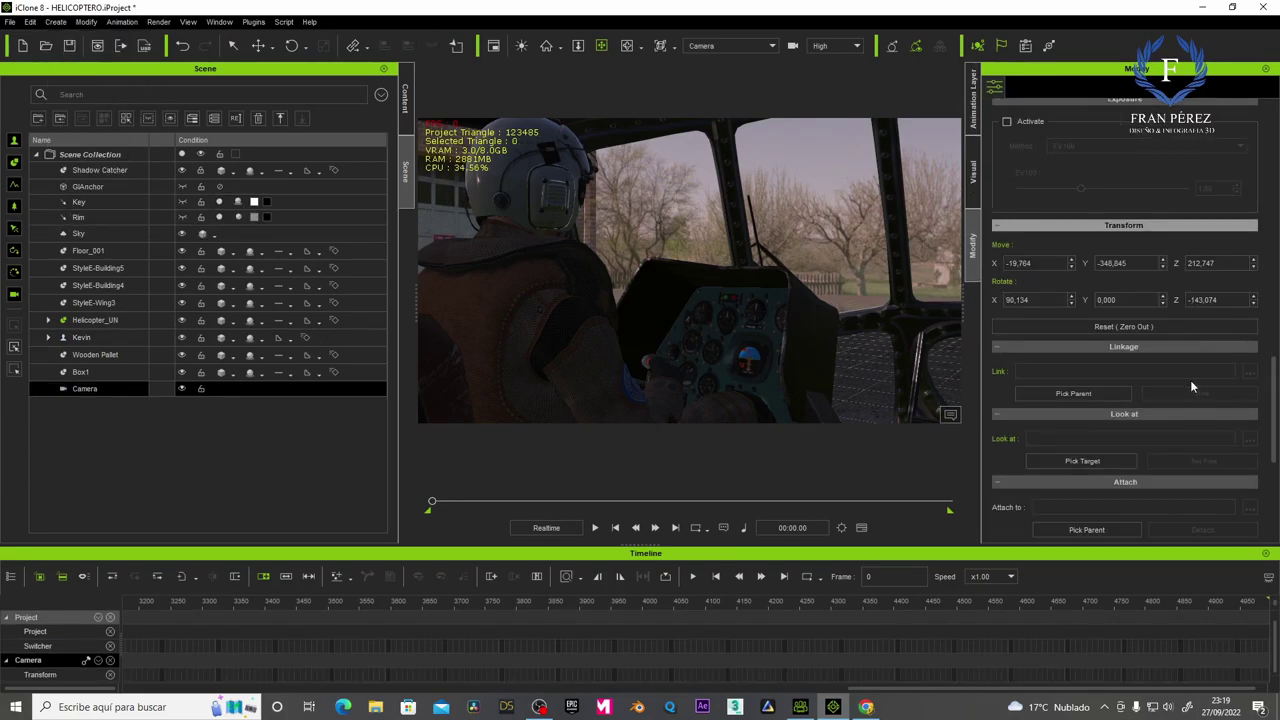
{"action": "scroll", "coordinate": [1190, 380], "scroll_direction": "down", "scroll_amount": 2}
{"action": "left_click", "coordinate": [1094, 496]}
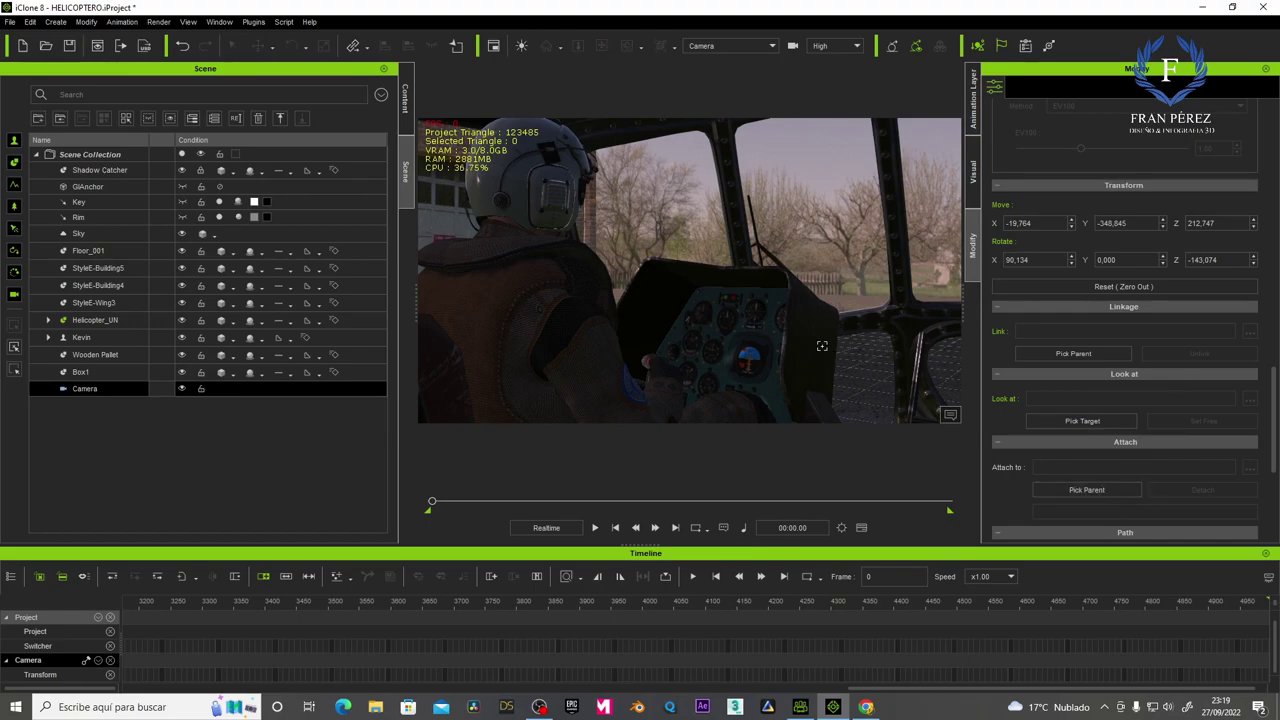
{"action": "left_click", "coordinate": [815, 346]}
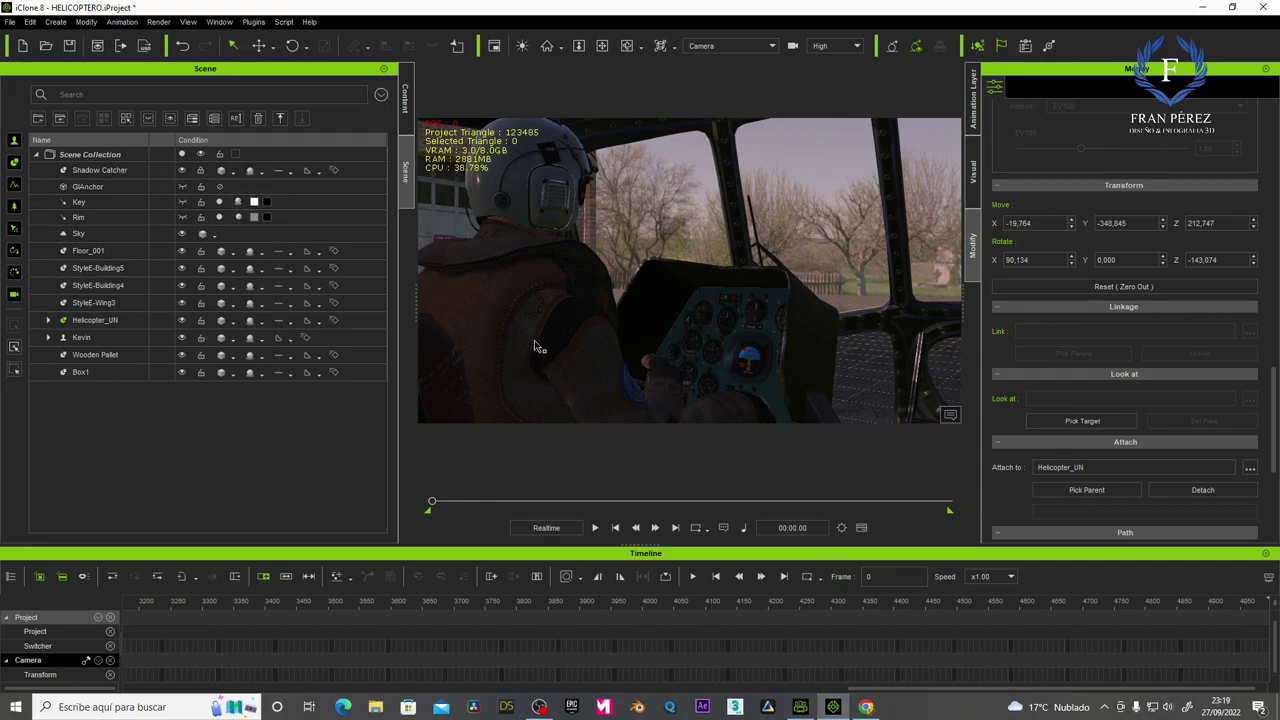
Switch to the Preview camera, dolly in toward the cabin, and start playback.
{"action": "left_click", "coordinate": [771, 47]}
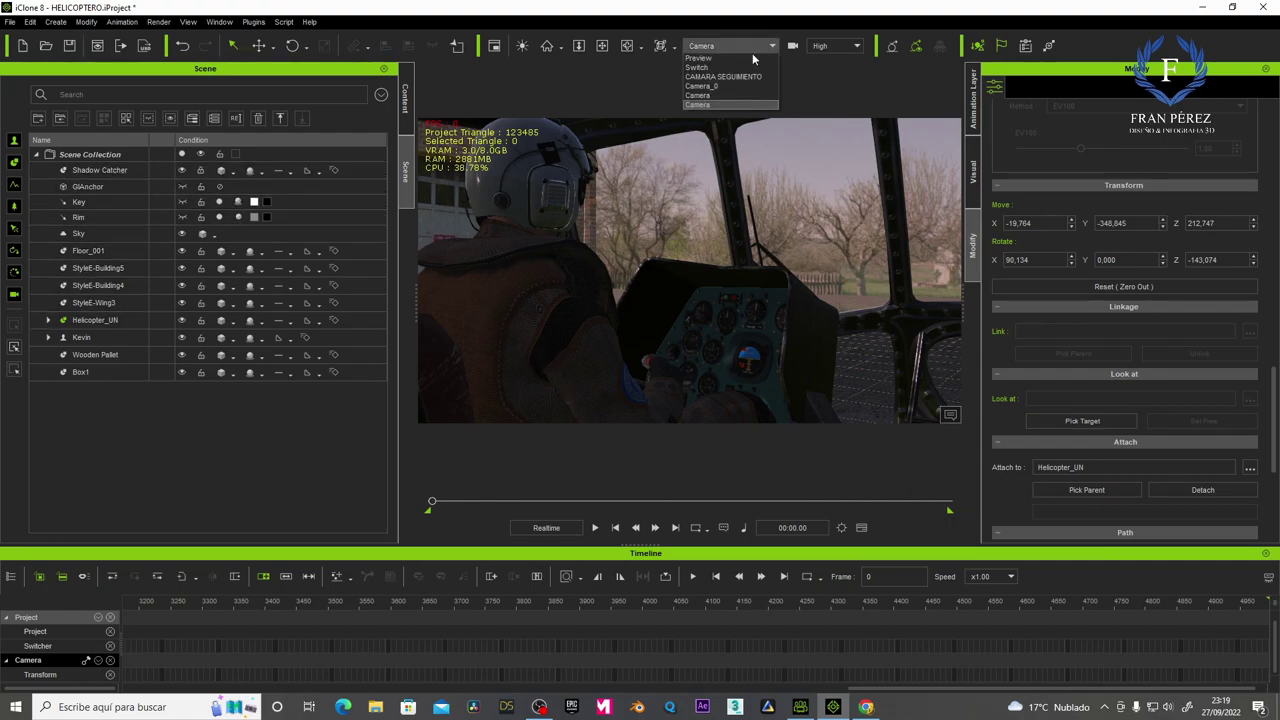
{"action": "left_click", "coordinate": [704, 59]}
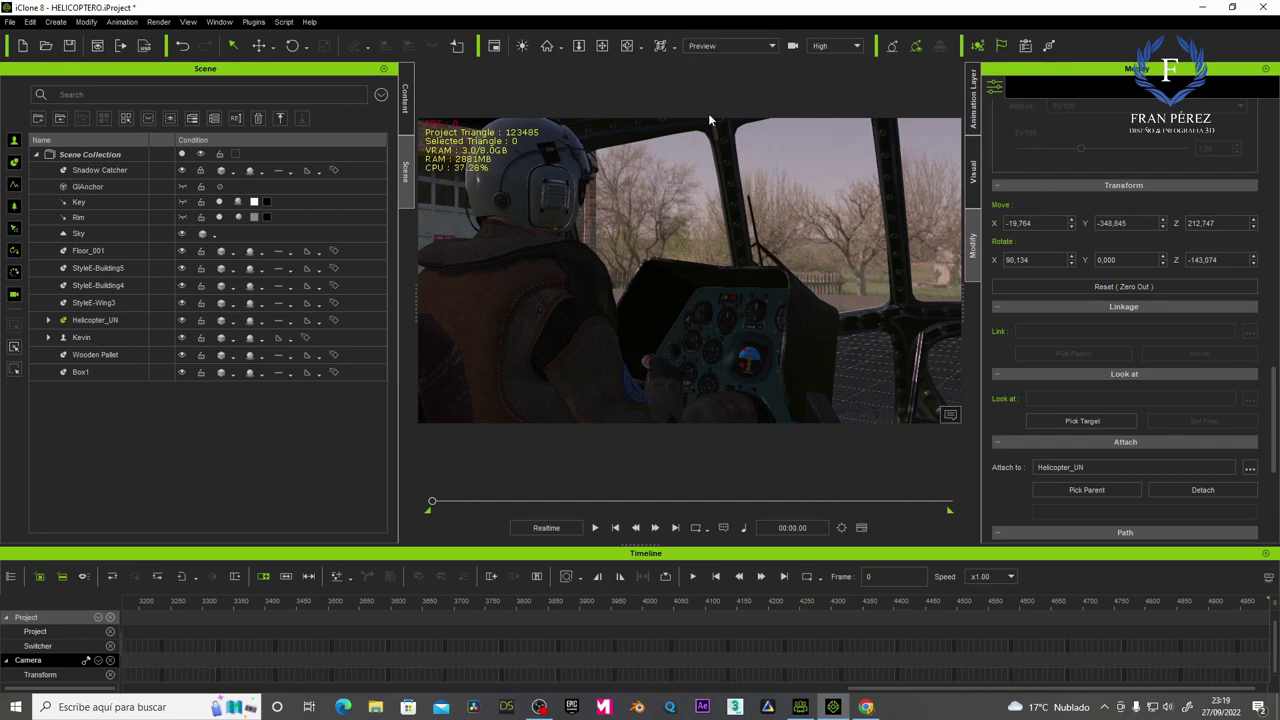
{"action": "left_click", "coordinate": [601, 45]}
{"action": "mouse_move", "coordinate": [807, 225]}
{"action": "left_mouse_down"}
{"action": "mouse_move", "coordinate": [541, 232]}
{"action": "mouse_move", "coordinate": [557, 268]}
{"action": "mouse_move", "coordinate": [637, 275]}
{"action": "mouse_move", "coordinate": [616, 276]}
{"action": "left_mouse_up"}
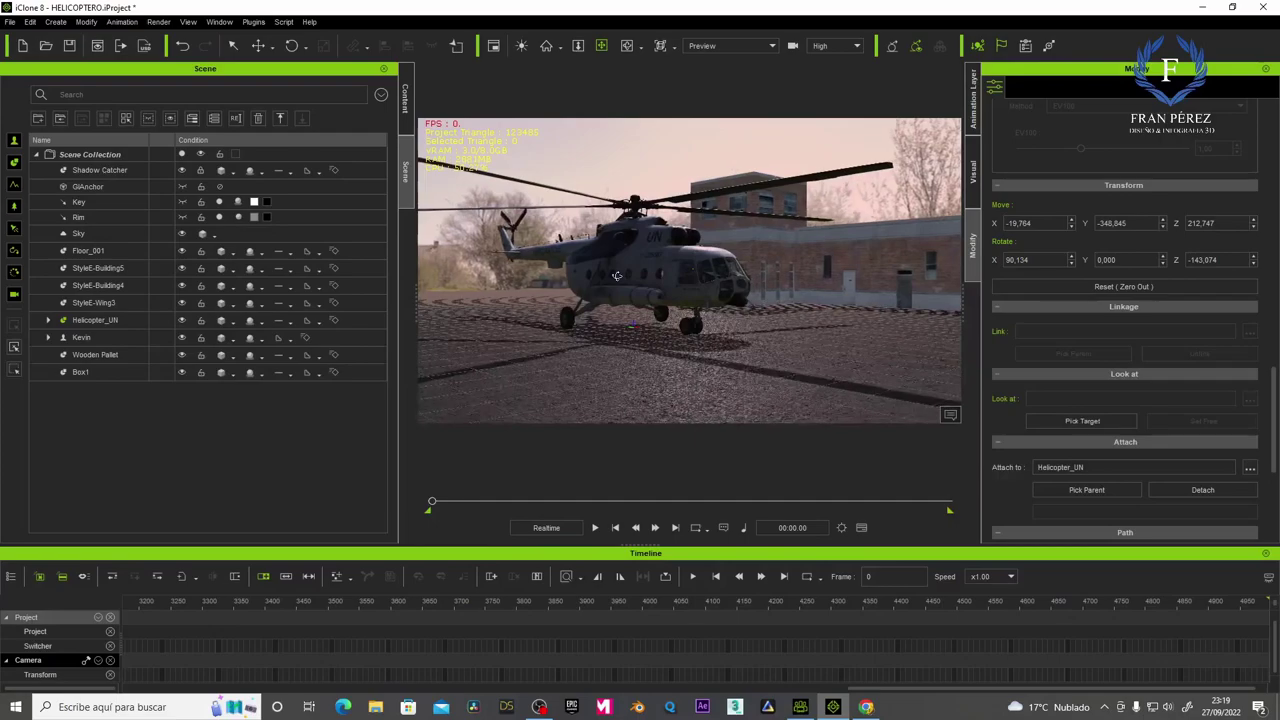
{"action": "left_click", "coordinate": [596, 528]}
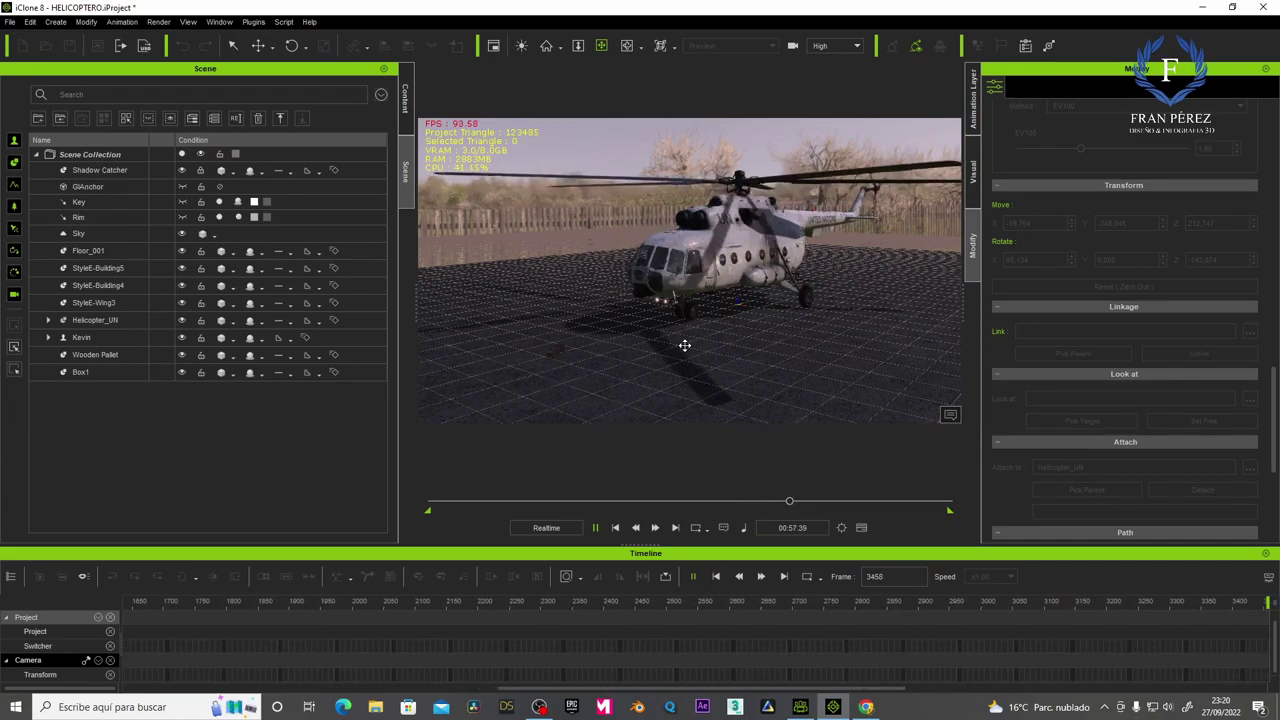
Stop playback at frame 3590, select Helicopter_UN with the Move tool, and set frame 3588.
{"action": "left_click", "coordinate": [594, 528]}
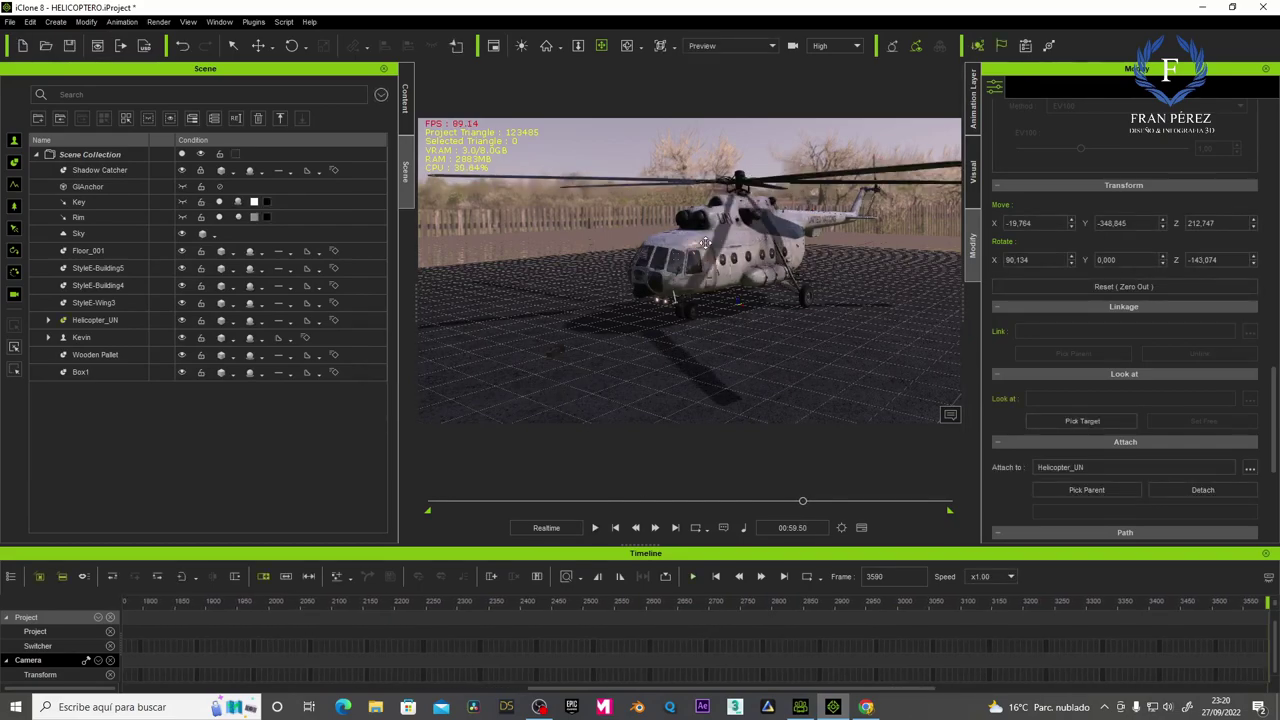
{"action": "left_click", "coordinate": [80, 320]}
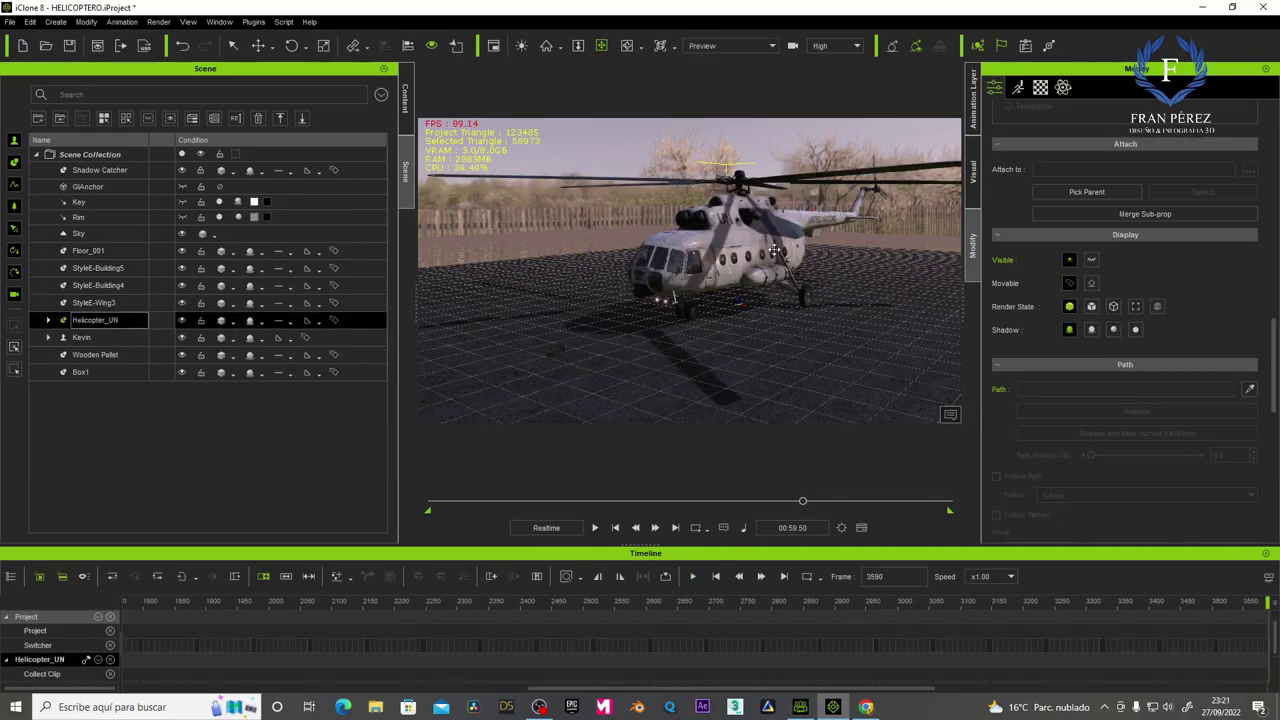
{"action": "left_click", "coordinate": [258, 45]}
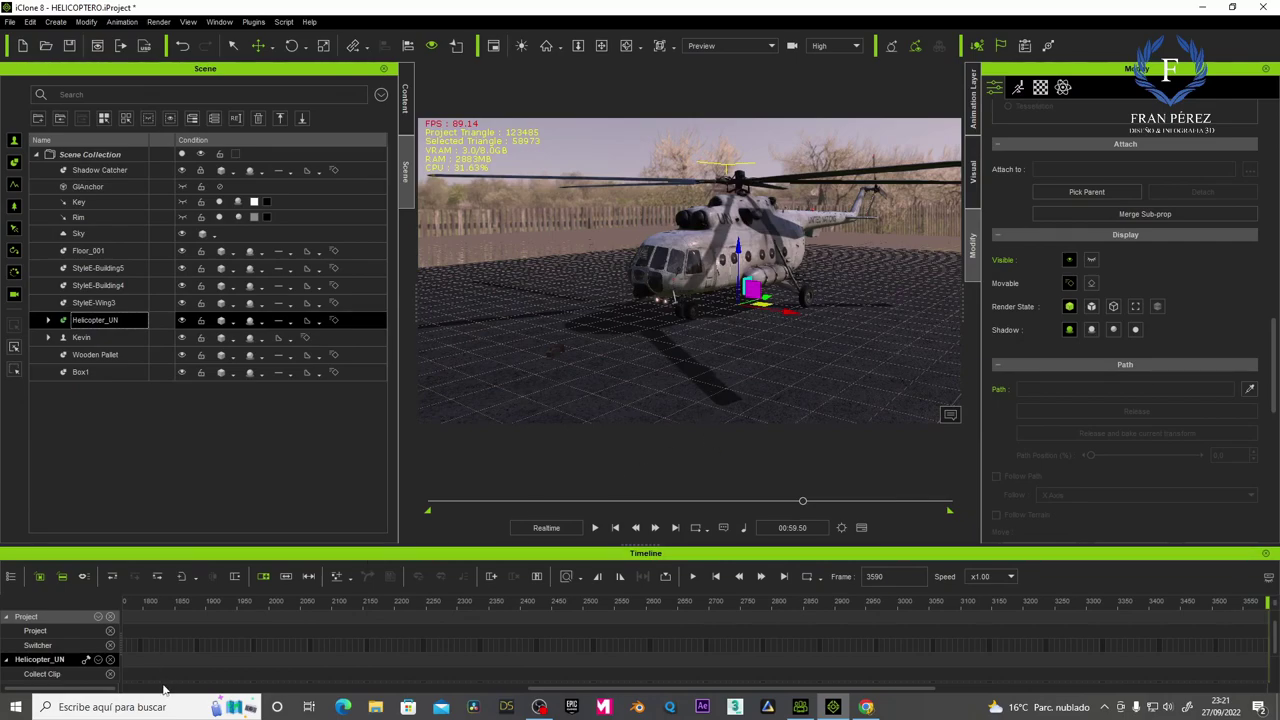
{"action": "scroll", "coordinate": [165, 690], "scroll_direction": "down", "scroll_amount": 2}
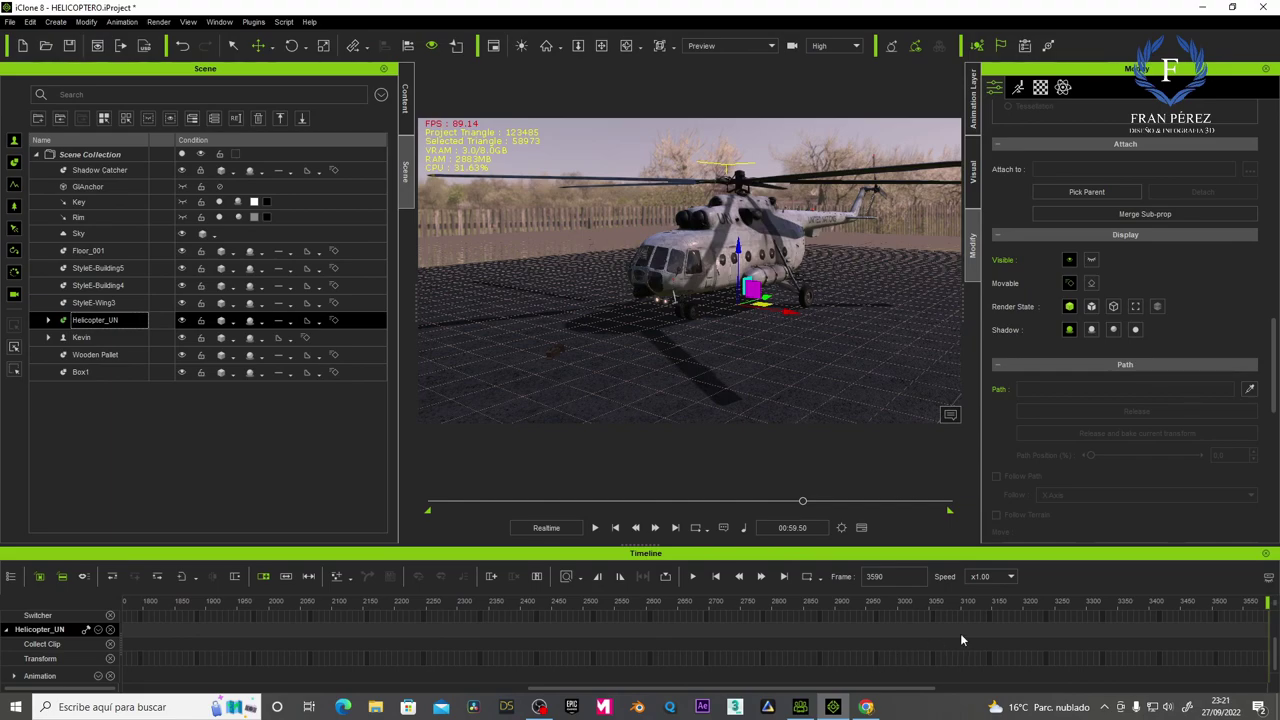
{"action": "scroll", "coordinate": [878, 670], "scroll_direction": "right", "scroll_amount": 5}
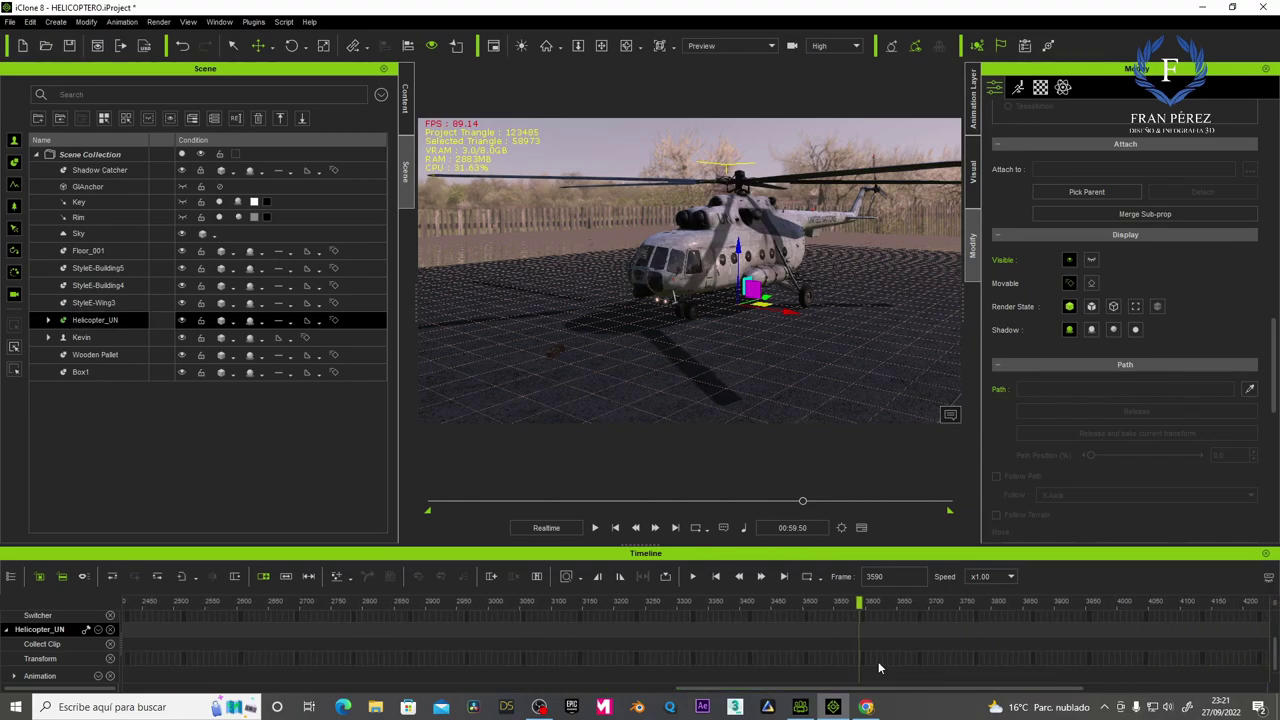
{"action": "left_click", "coordinate": [858, 657]}
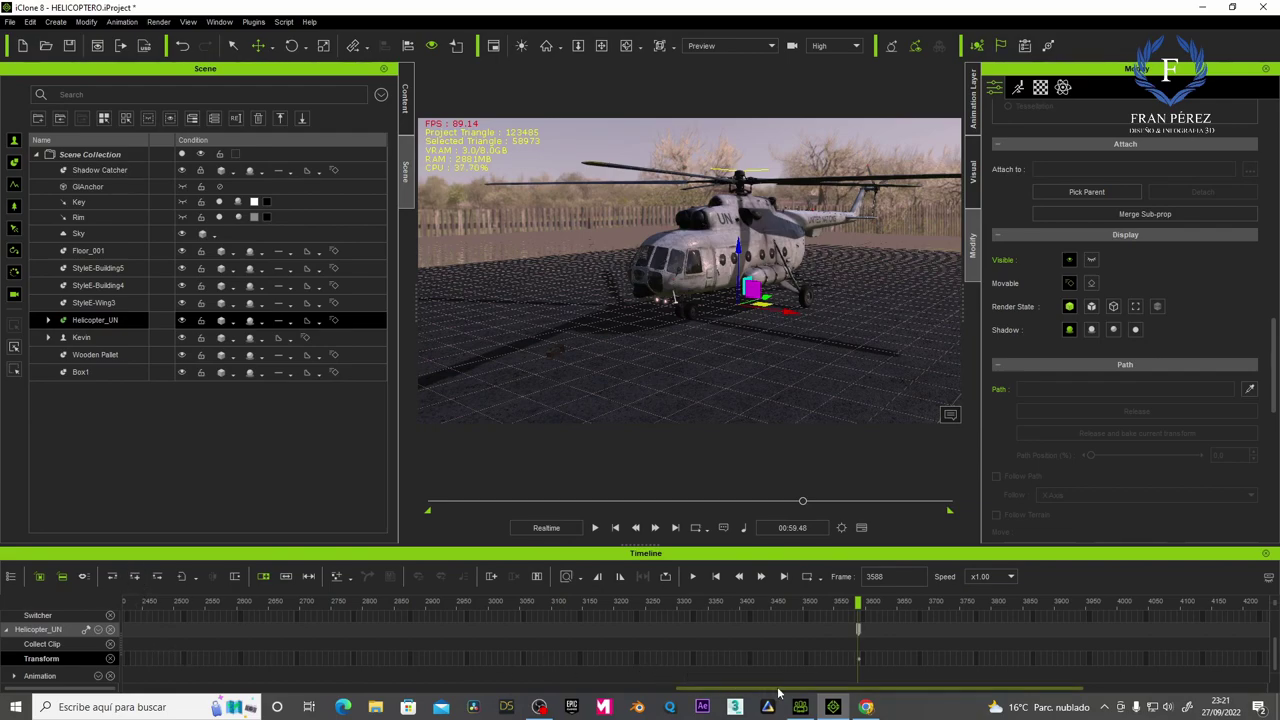
Key Helicopter_UN raised high above the ground at frame 3896, then return to frame 0.
{"action": "scroll", "coordinate": [870, 695], "scroll_direction": "right", "scroll_amount": 3}
{"action": "scroll", "coordinate": [935, 693], "scroll_direction": "right", "scroll_amount": 1}
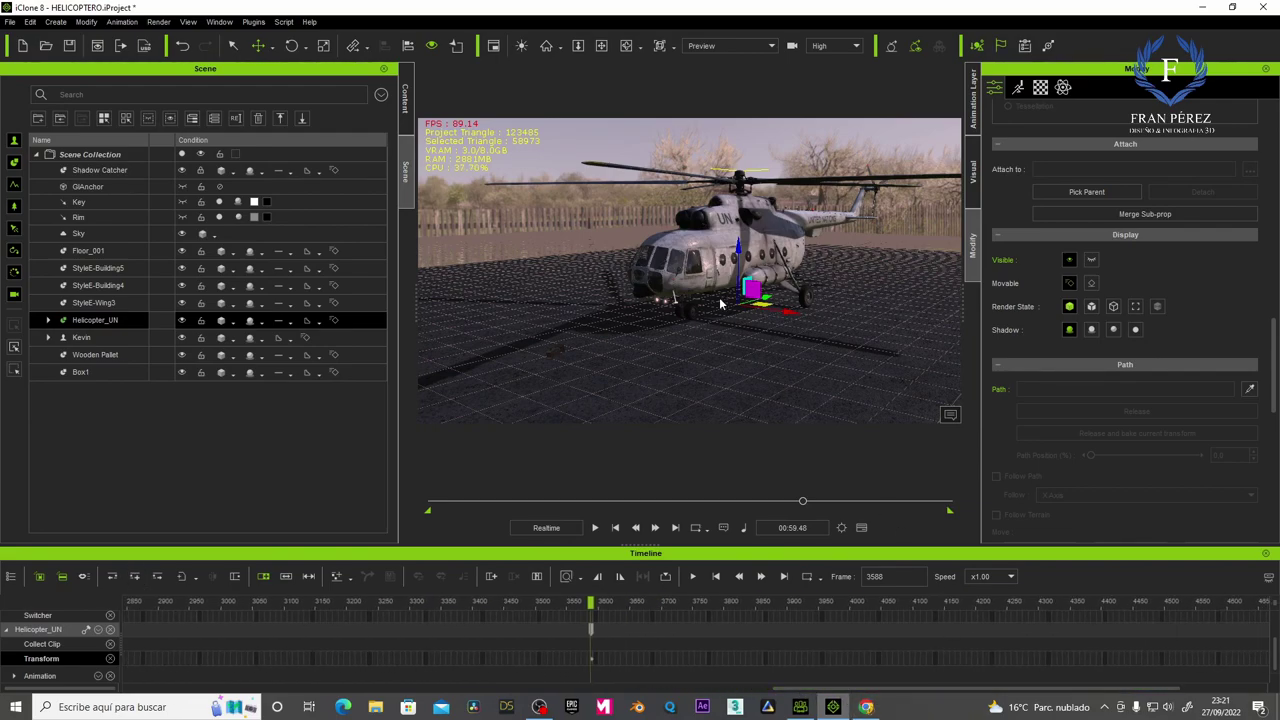
{"action": "left_click", "coordinate": [785, 605]}
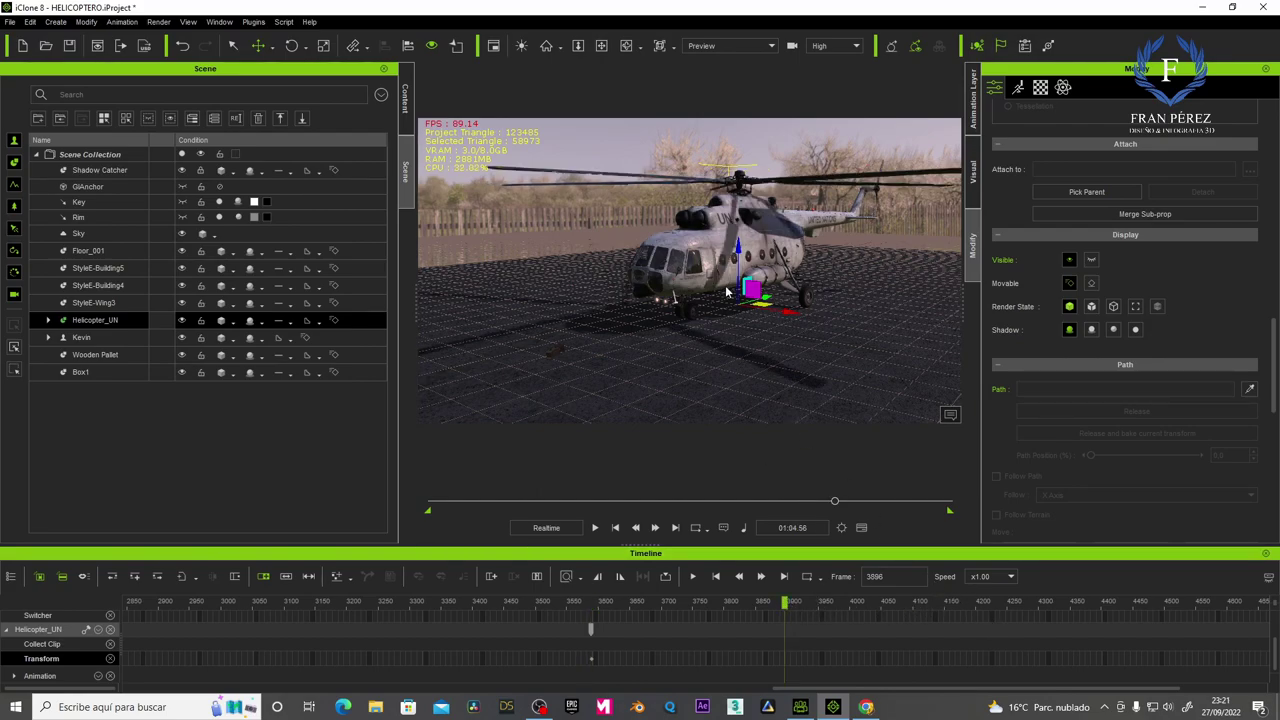
{"action": "left_click_drag", "start_coordinate": [737, 250], "coordinate": [720, 212]}
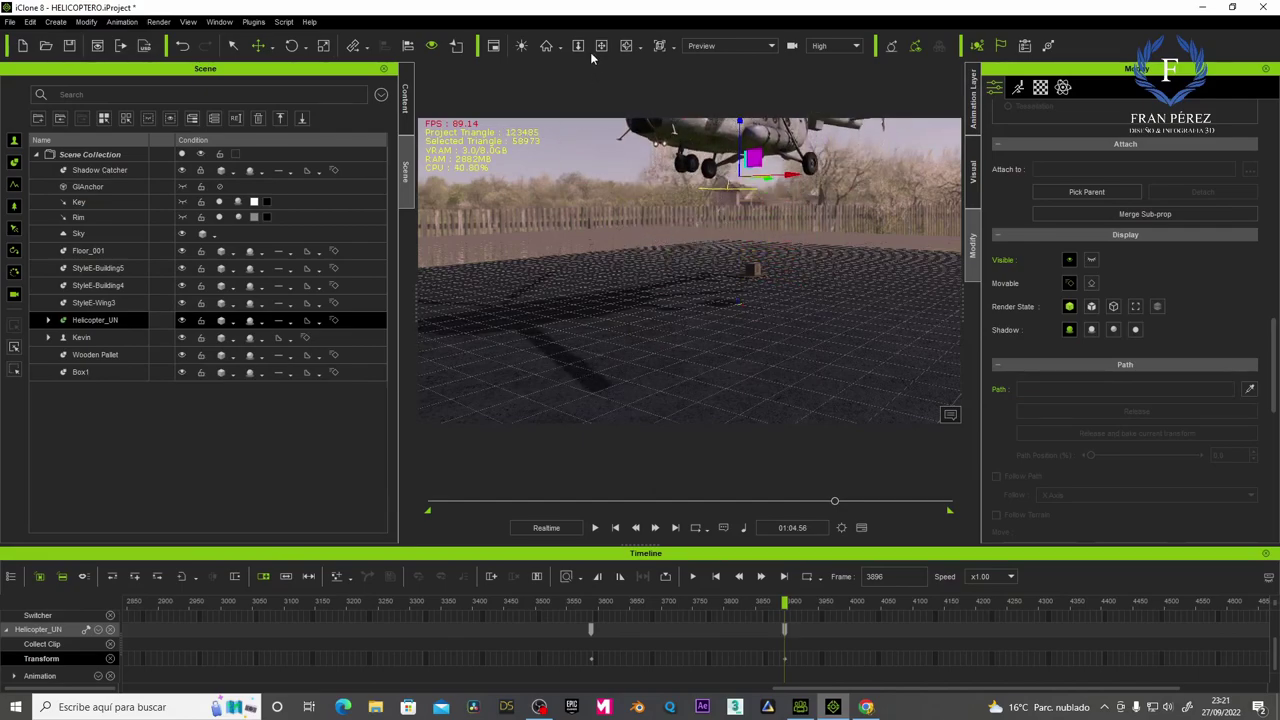
{"action": "left_click", "coordinate": [615, 528]}
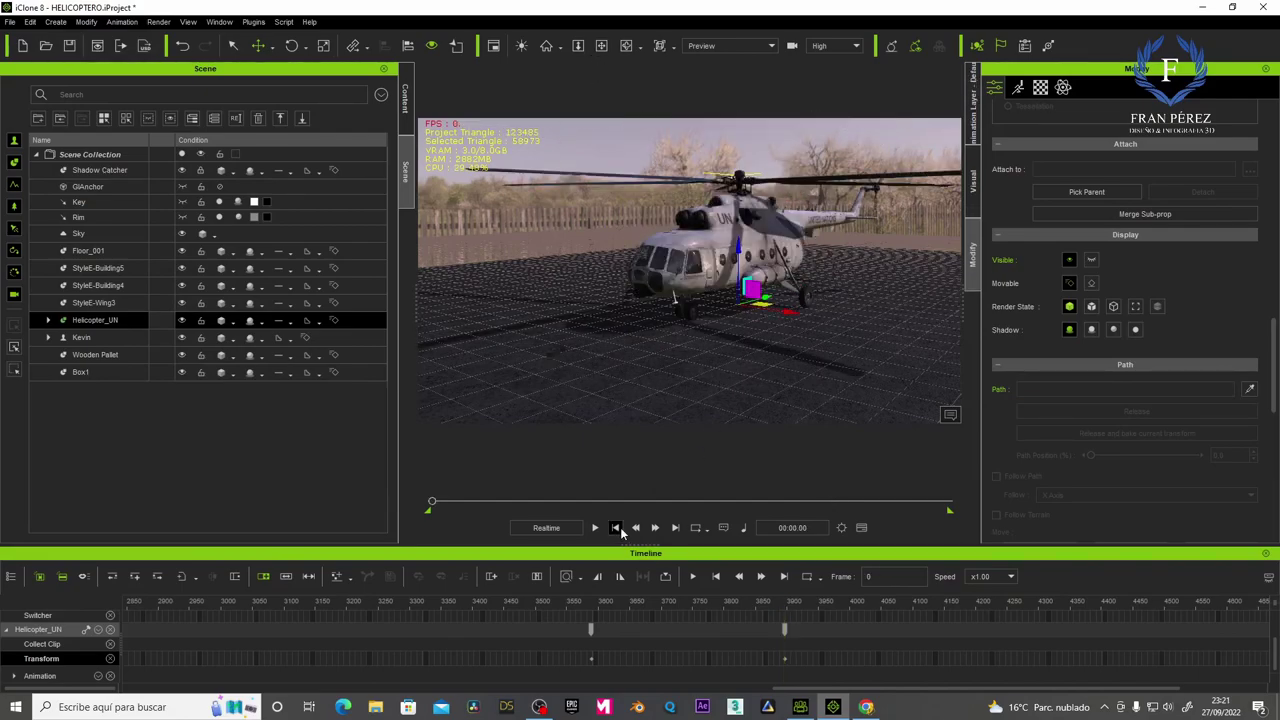
Select Box1 and attach it to the Wooden Pallet.
{"action": "left_click", "coordinate": [99, 356]}
{"action": "left_click", "coordinate": [80, 372]}
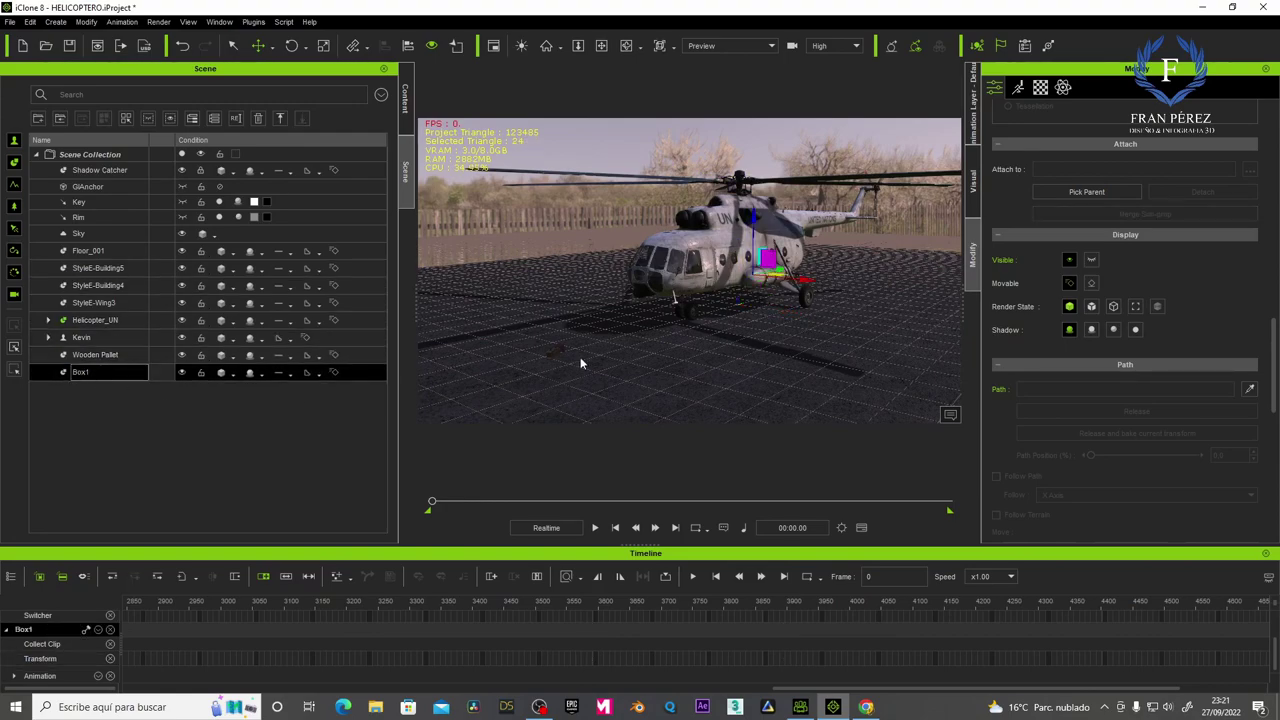
{"action": "left_click", "coordinate": [601, 47]}
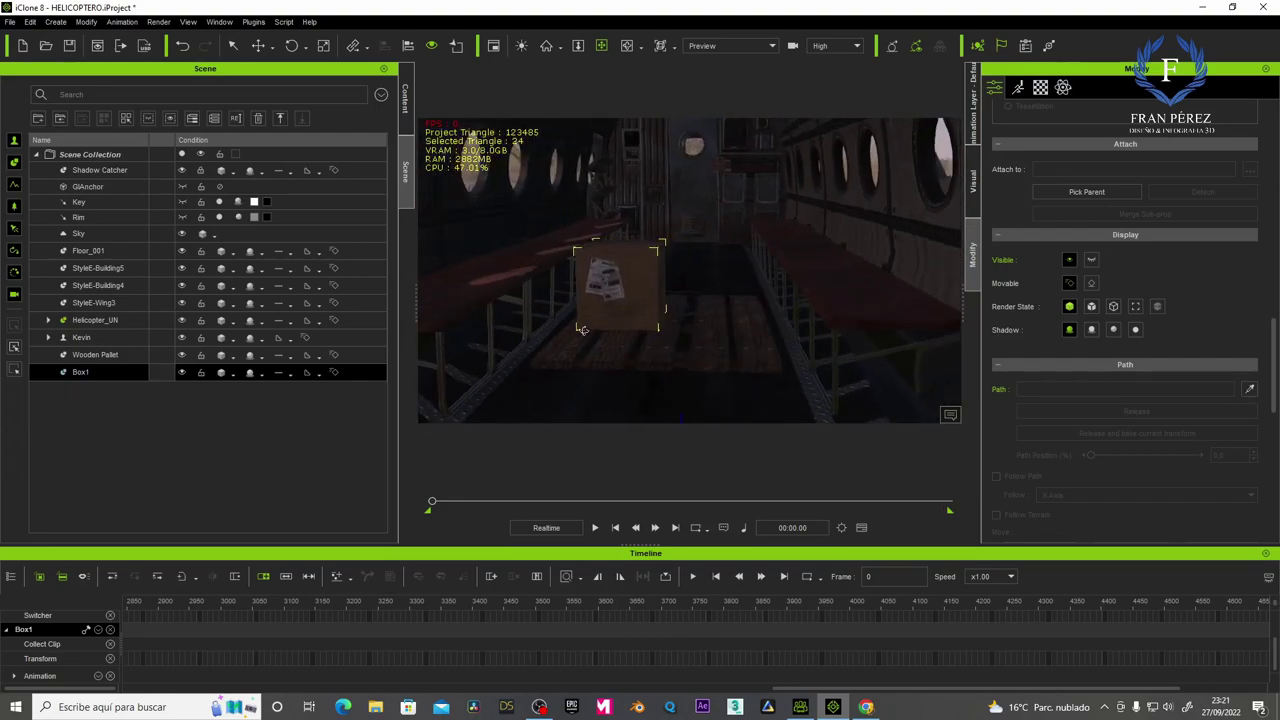
{"action": "double_click", "coordinate": [82, 372]}
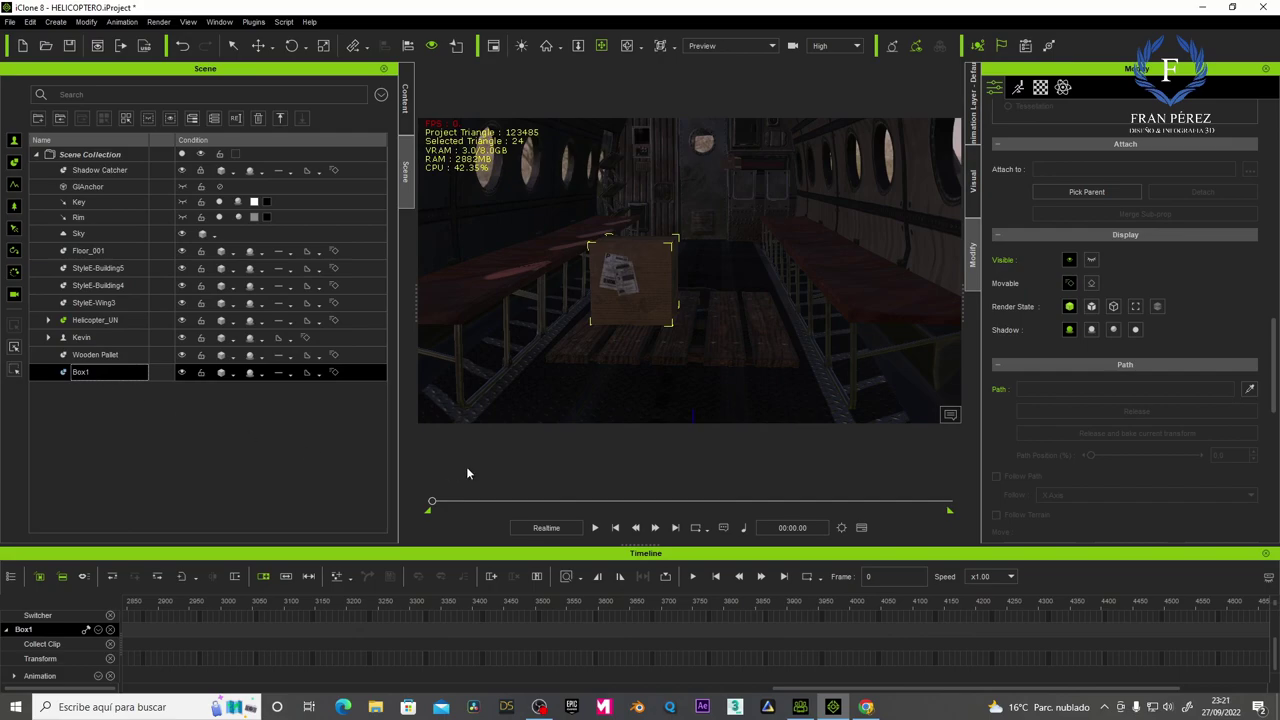
{"action": "scroll", "coordinate": [1047, 402], "scroll_direction": "down", "scroll_amount": 5}
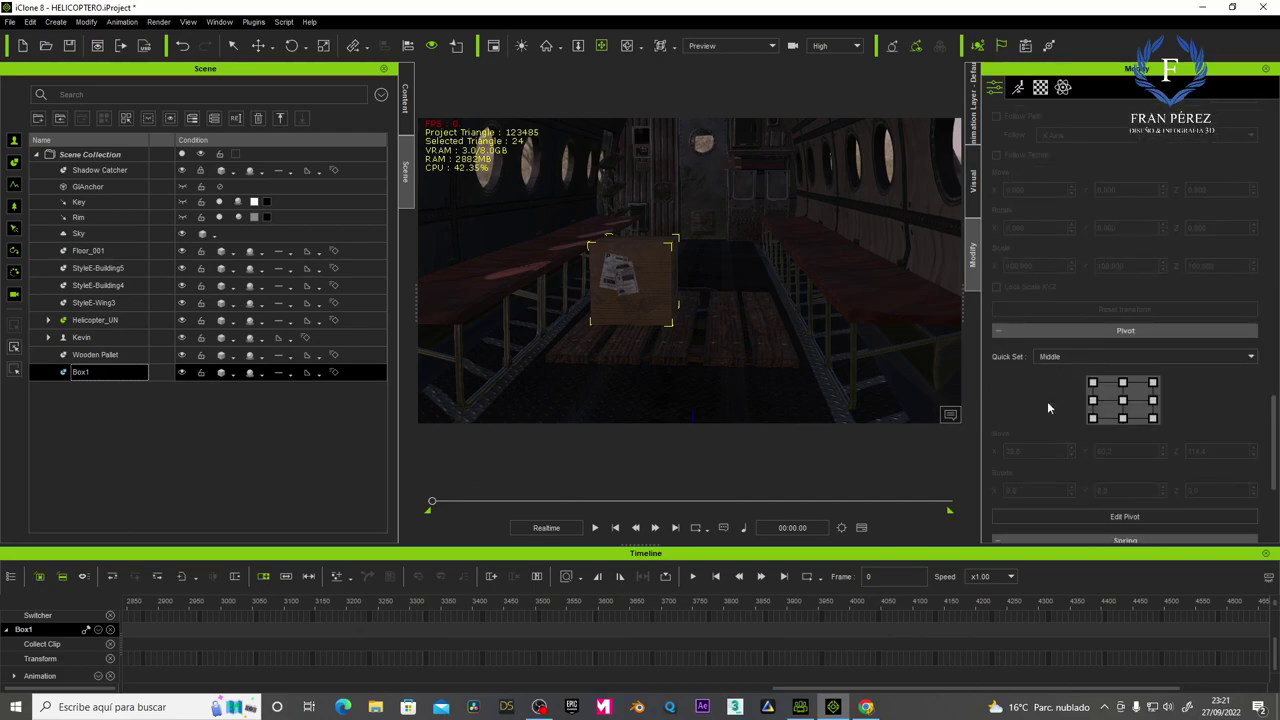
{"action": "scroll", "coordinate": [1047, 401], "scroll_direction": "down", "scroll_amount": 3}
{"action": "scroll", "coordinate": [1047, 401], "scroll_direction": "up", "scroll_amount": 3}
{"action": "scroll", "coordinate": [1047, 401], "scroll_direction": "up", "scroll_amount": 3}
{"action": "scroll", "coordinate": [1047, 401], "scroll_direction": "up", "scroll_amount": 3}
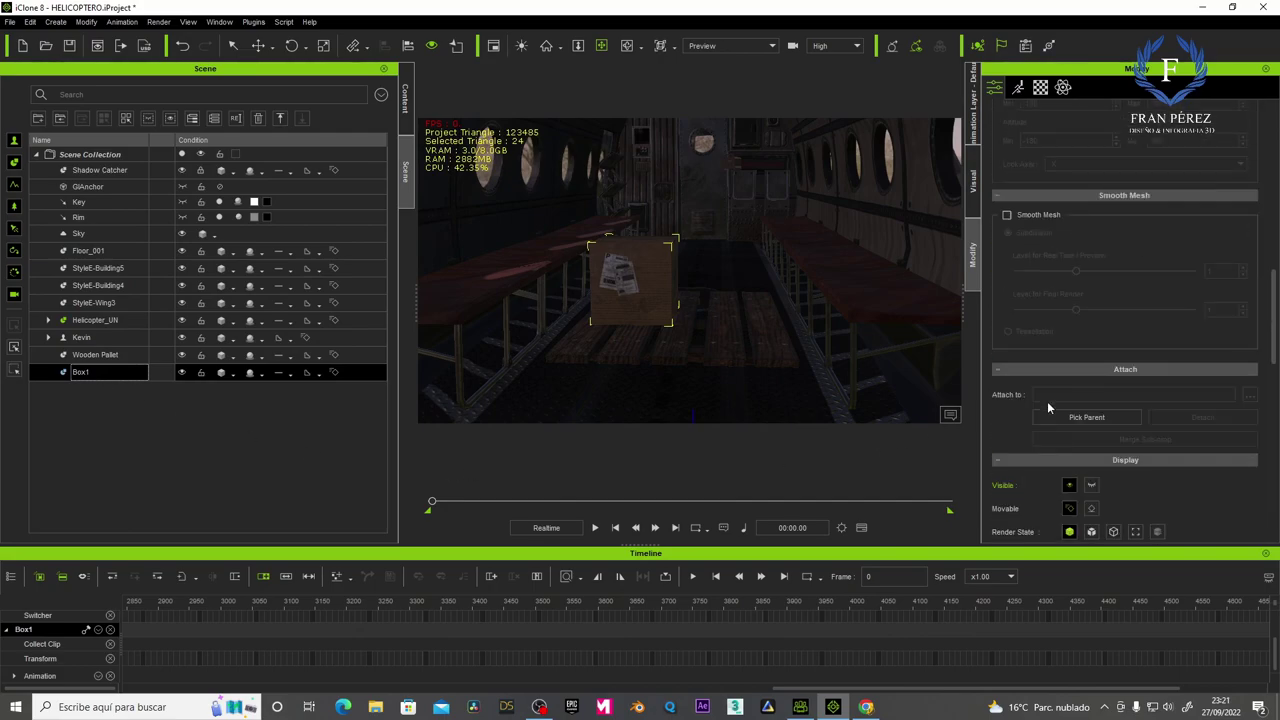
{"action": "scroll", "coordinate": [1047, 401], "scroll_direction": "up", "scroll_amount": 3}
{"action": "scroll", "coordinate": [1047, 401], "scroll_direction": "down", "scroll_amount": 2}
{"action": "left_click", "coordinate": [1070, 417]}
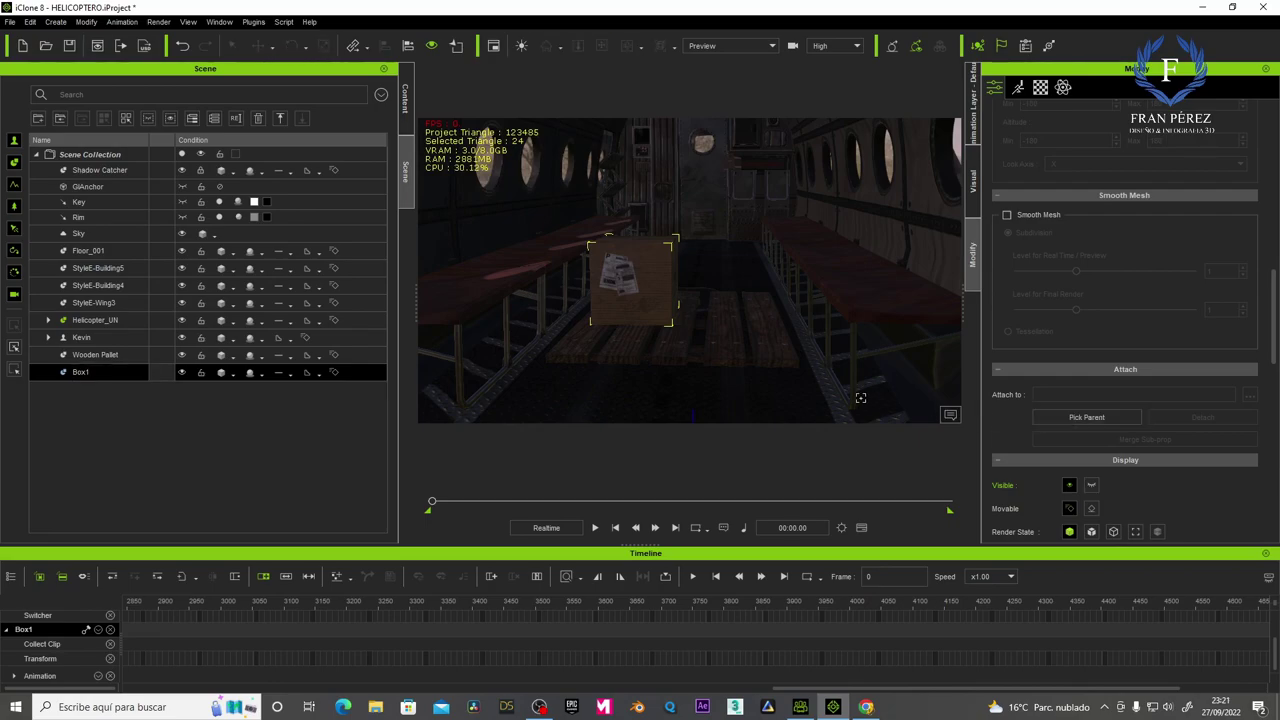
{"action": "left_click", "coordinate": [773, 352]}
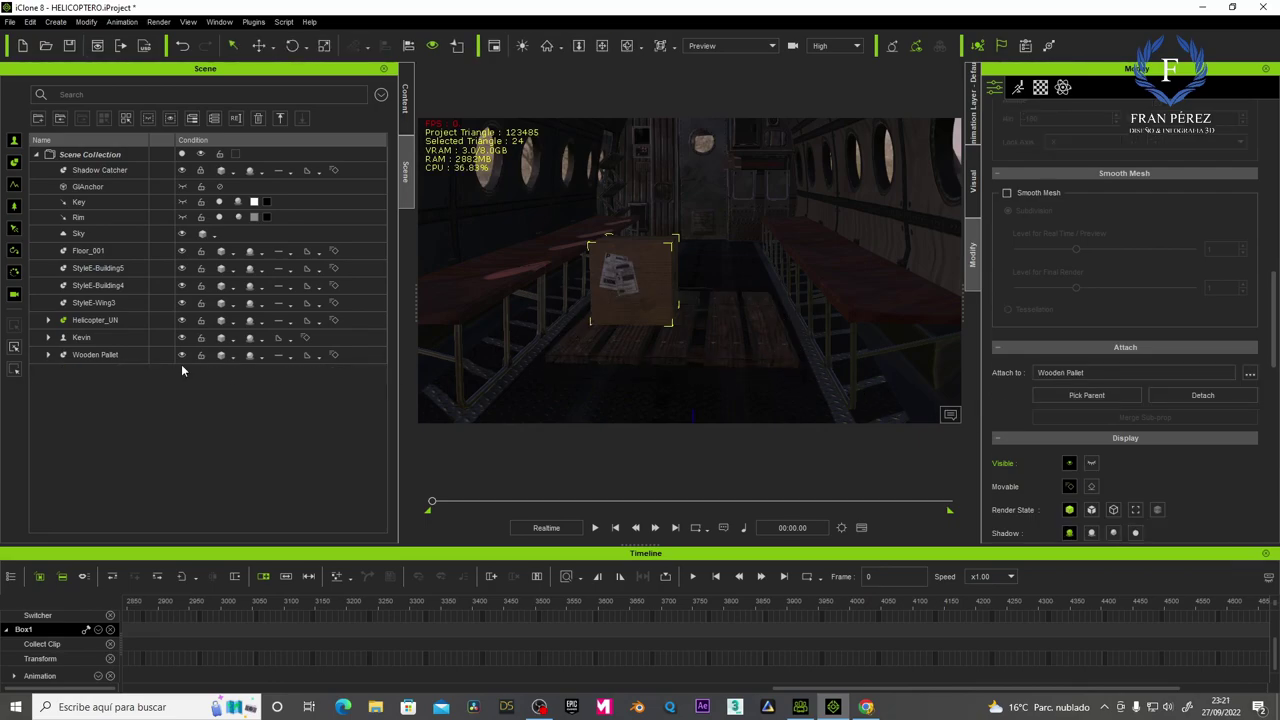
Attach the Wooden Pallet to Helicopter_UN.
{"action": "left_click", "coordinate": [105, 355]}
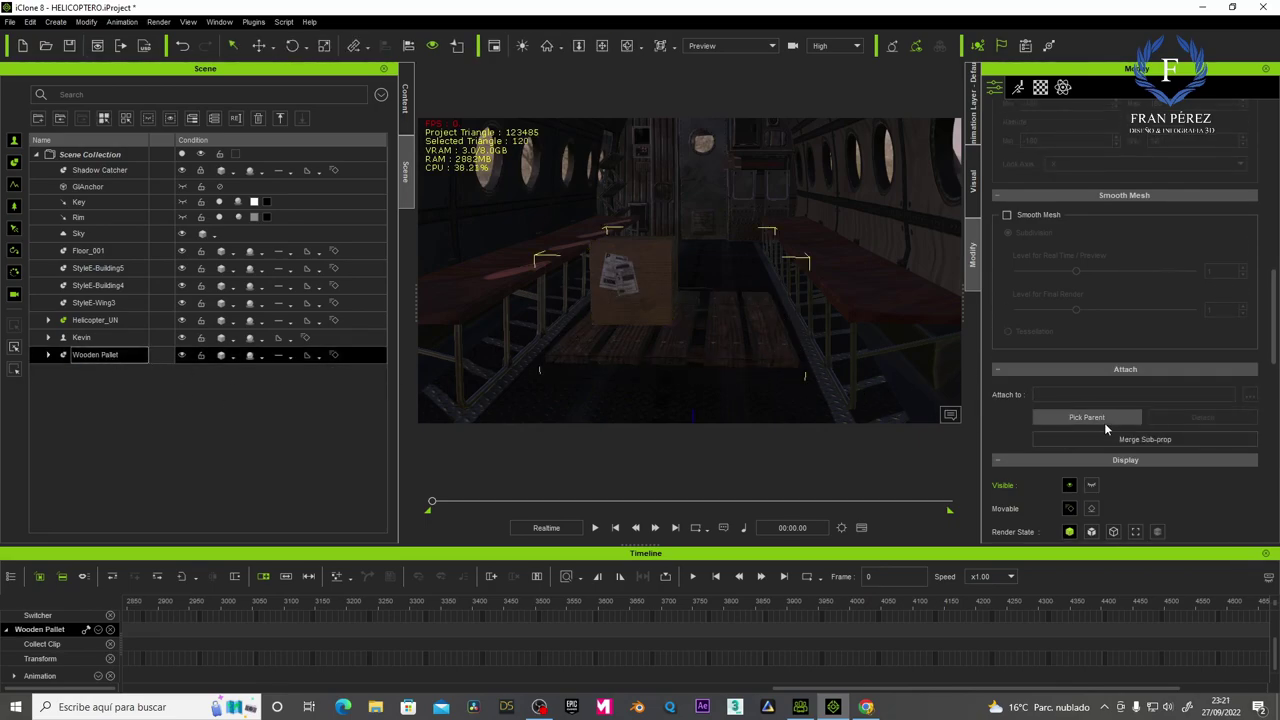
{"action": "left_click", "coordinate": [1101, 420]}
{"action": "left_click", "coordinate": [771, 412]}
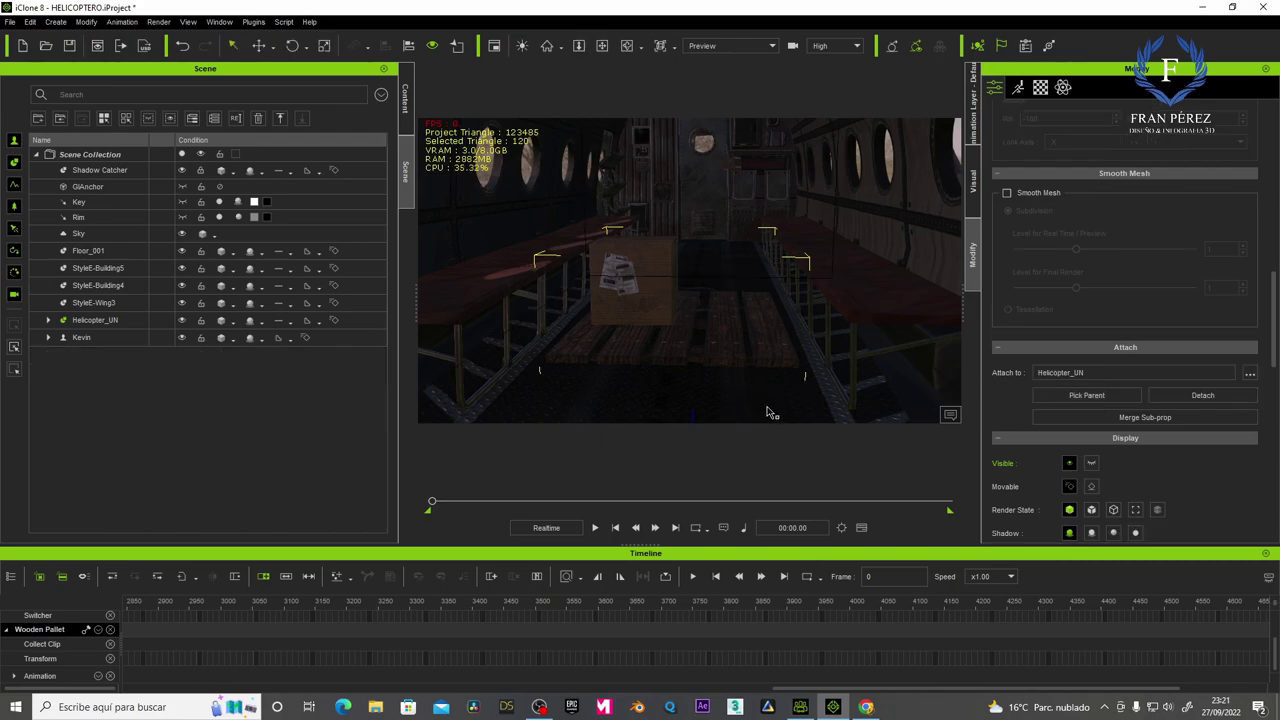
{"action": "left_click", "coordinate": [775, 45]}
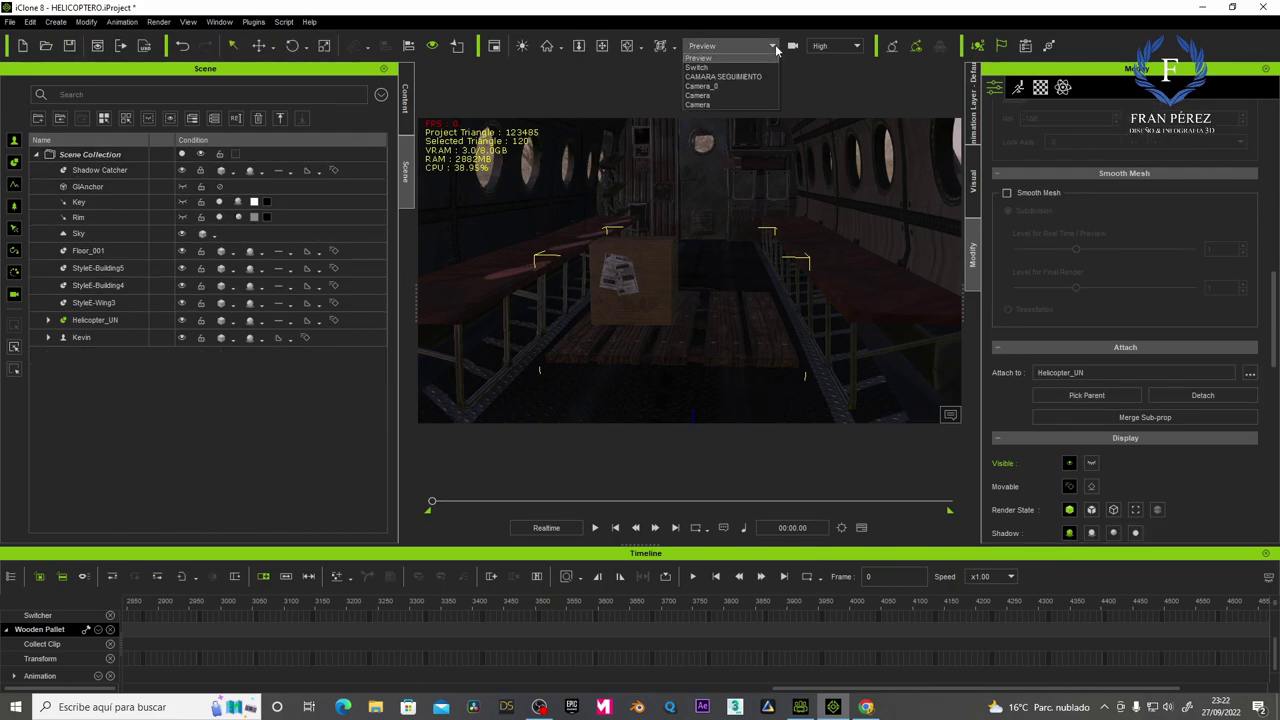
View through CAMARA SEGUIMIENTO and play the helicopter's takeoff from frame 3574.
{"action": "left_click", "coordinate": [708, 77]}
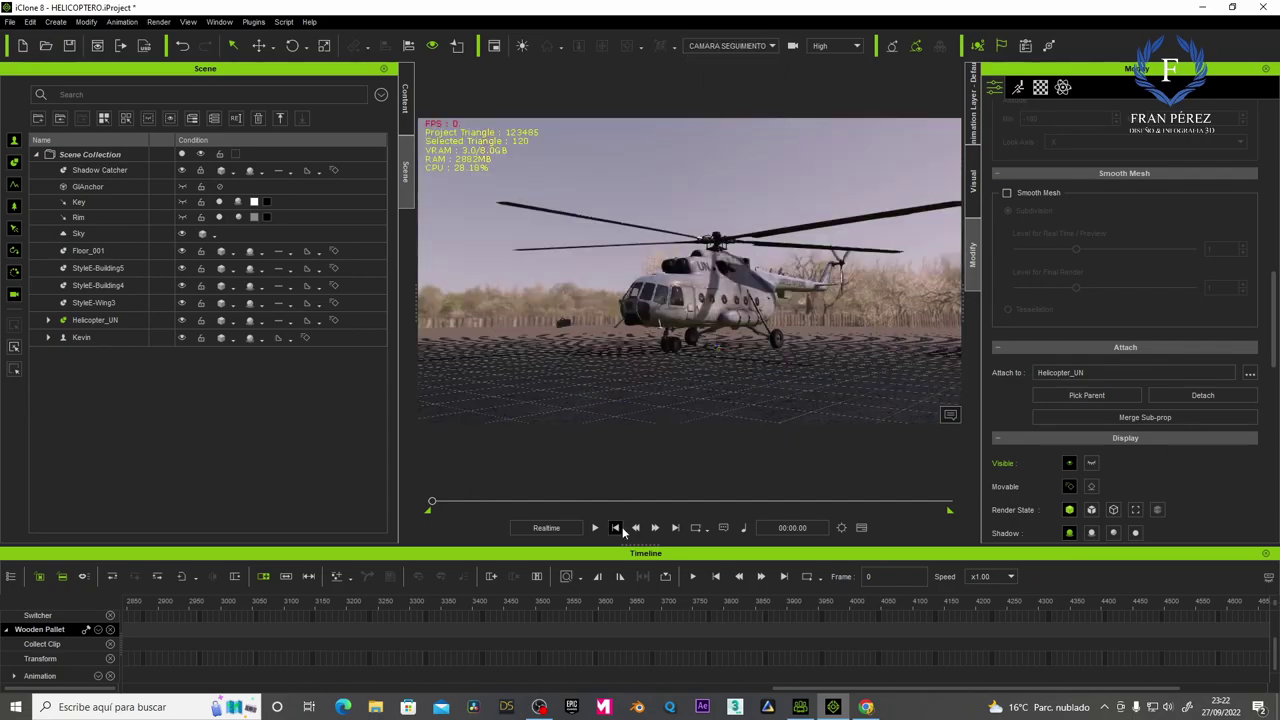
{"action": "left_click", "coordinate": [670, 503]}
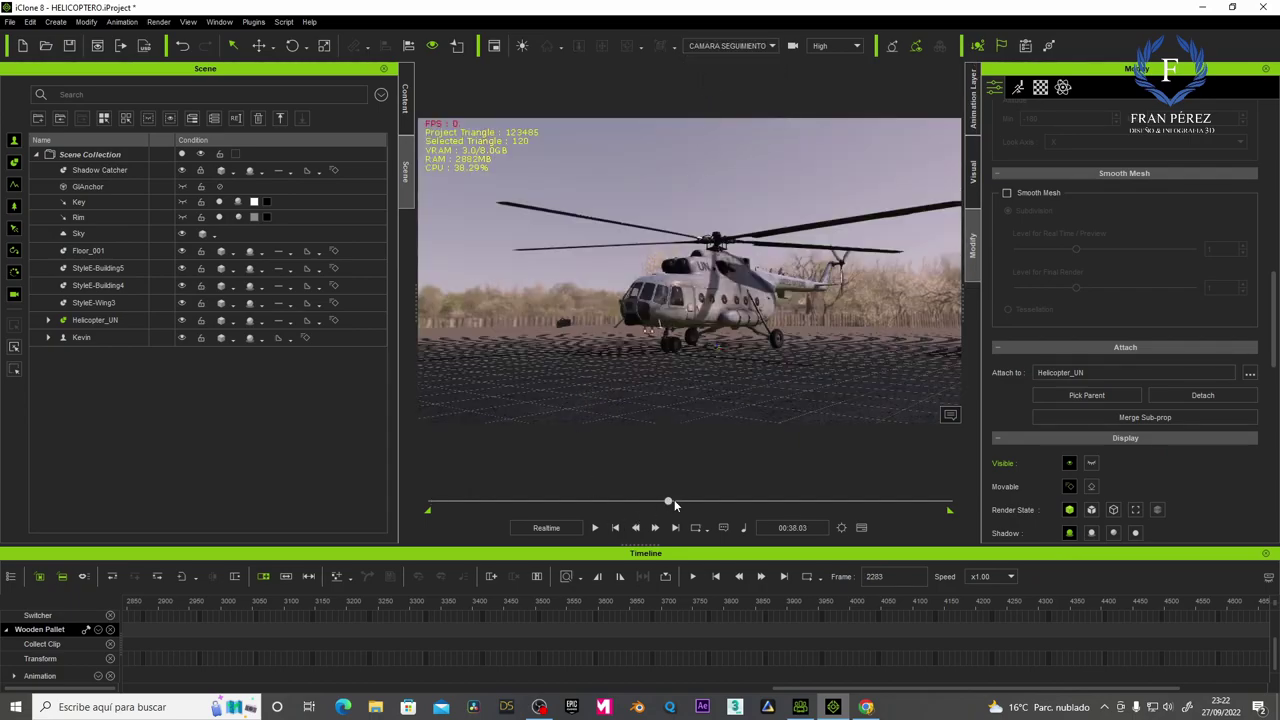
{"action": "left_click_drag", "start_coordinate": [674, 499], "coordinate": [853, 497]}
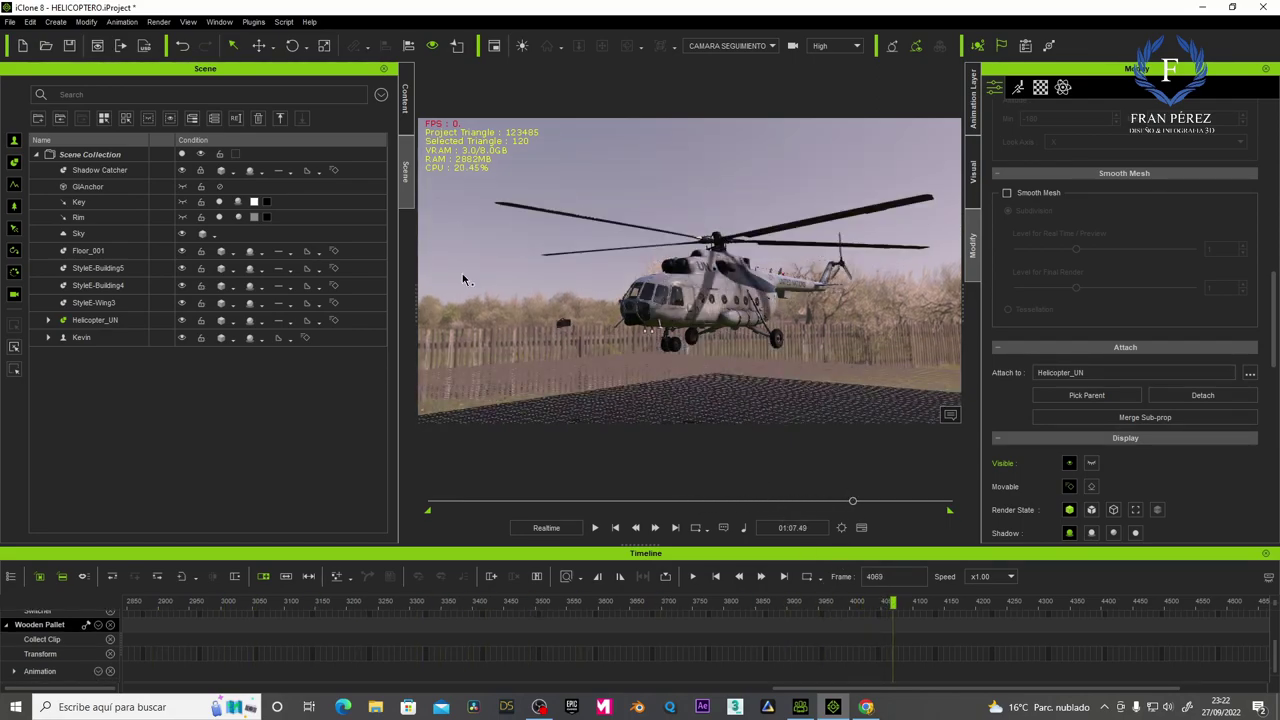
{"action": "left_click", "coordinate": [84, 321]}
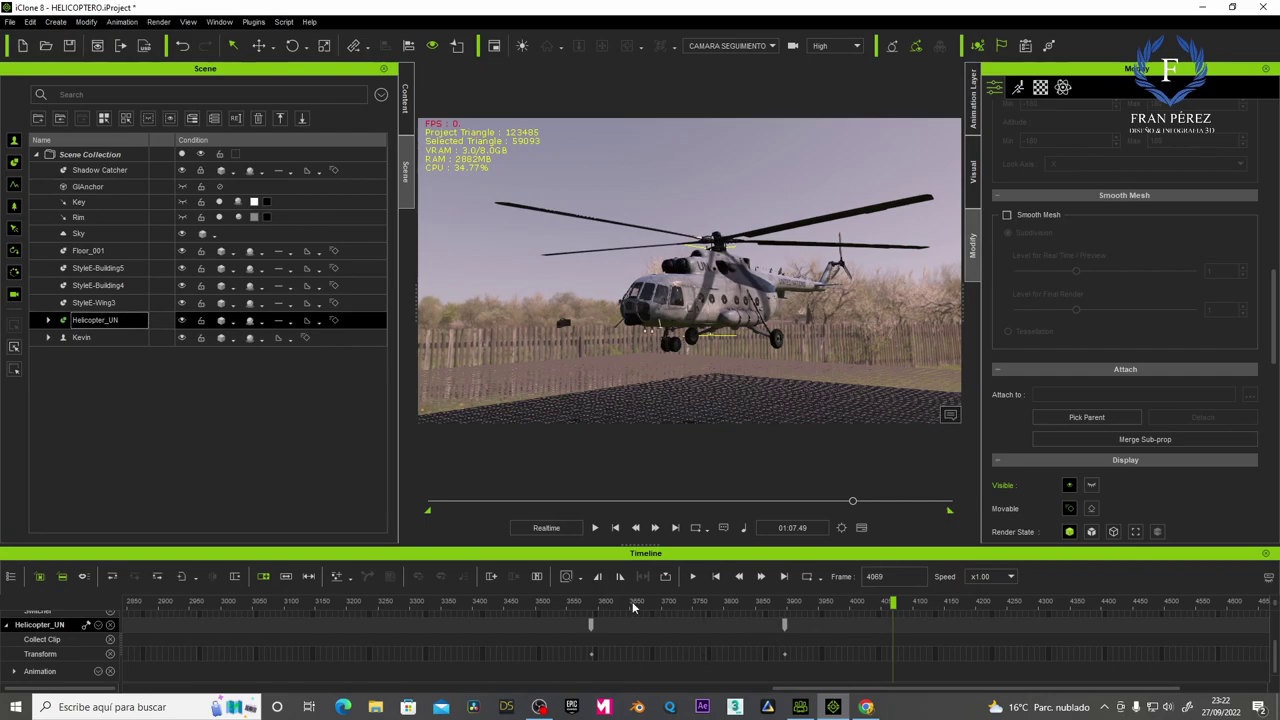
{"action": "left_click", "coordinate": [582, 604]}
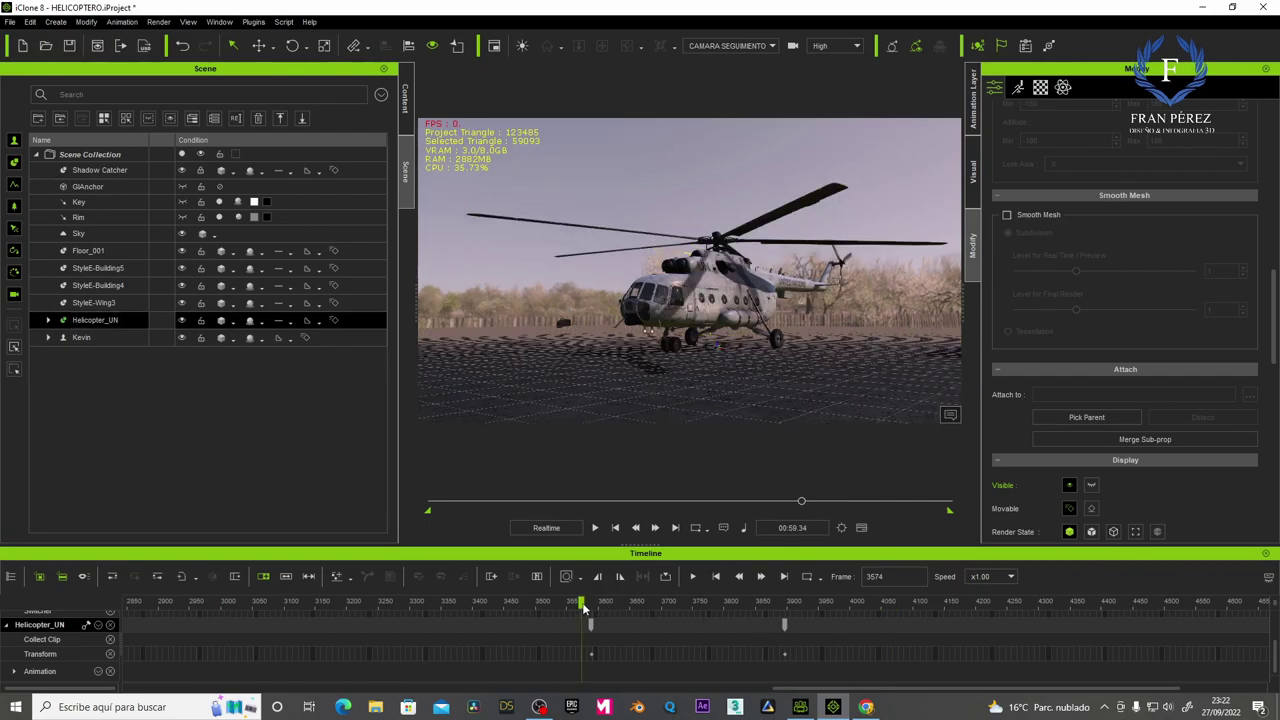
{"action": "left_click", "coordinate": [595, 528]}
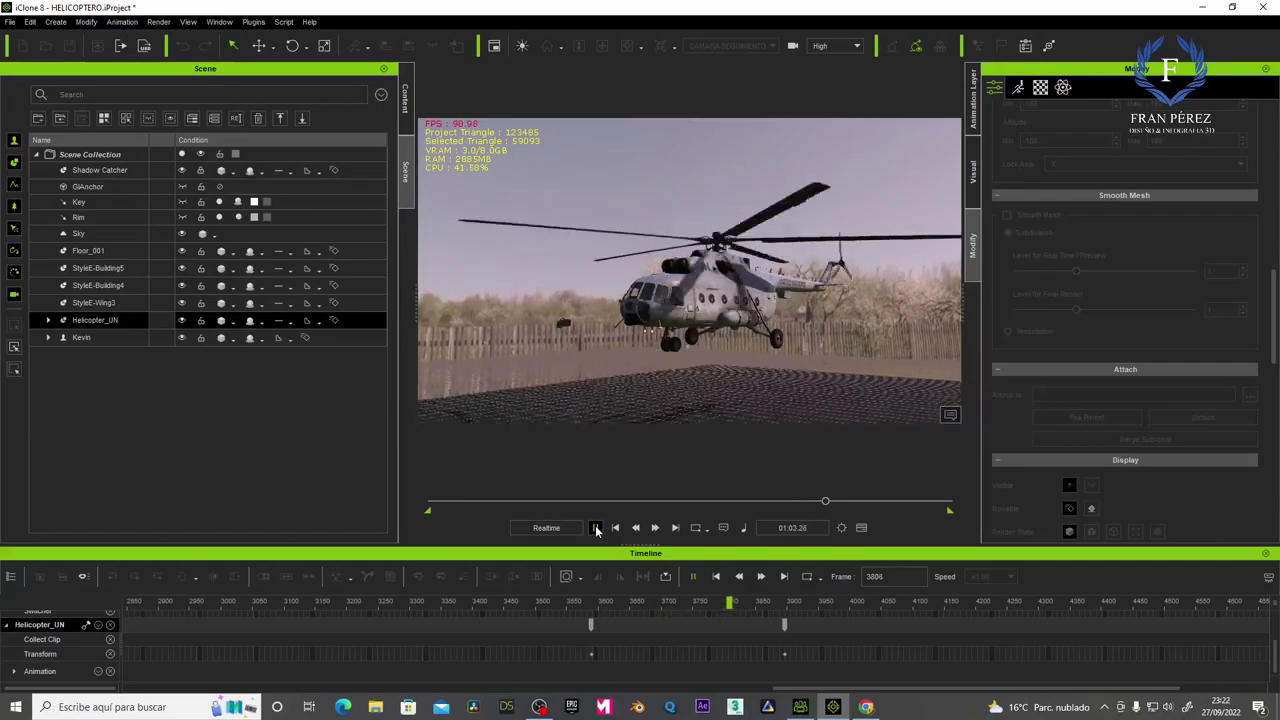
{"action": "left_click", "coordinate": [595, 528]}
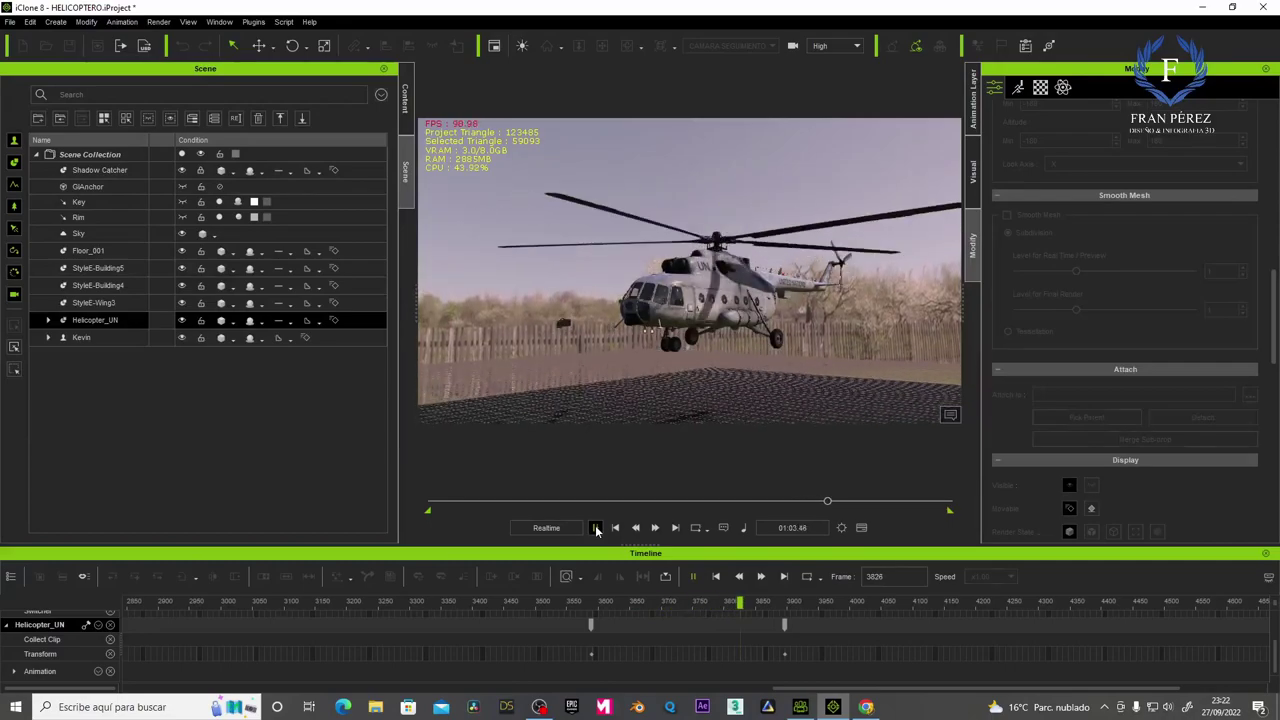
At frame 3896, rotate the helicopter slightly nose-down and review the motion around frame 3670.
{"action": "left_click", "coordinate": [291, 45]}
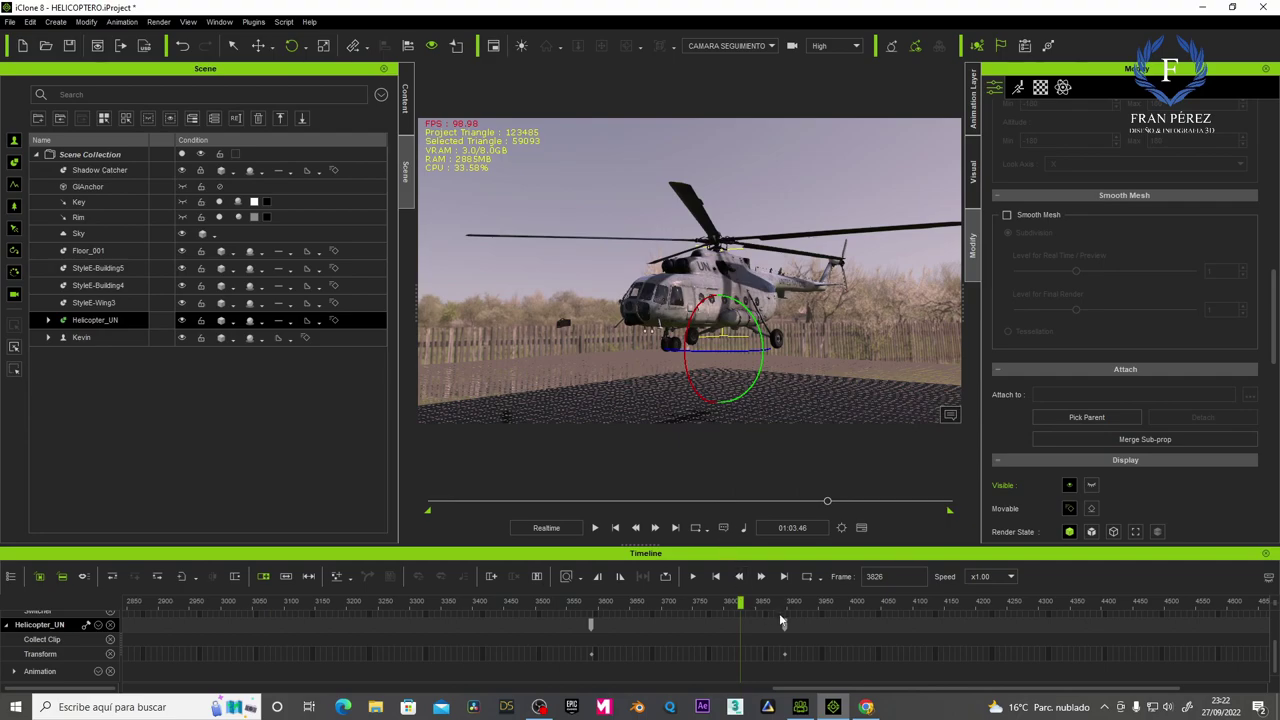
{"action": "left_click", "coordinate": [785, 620]}
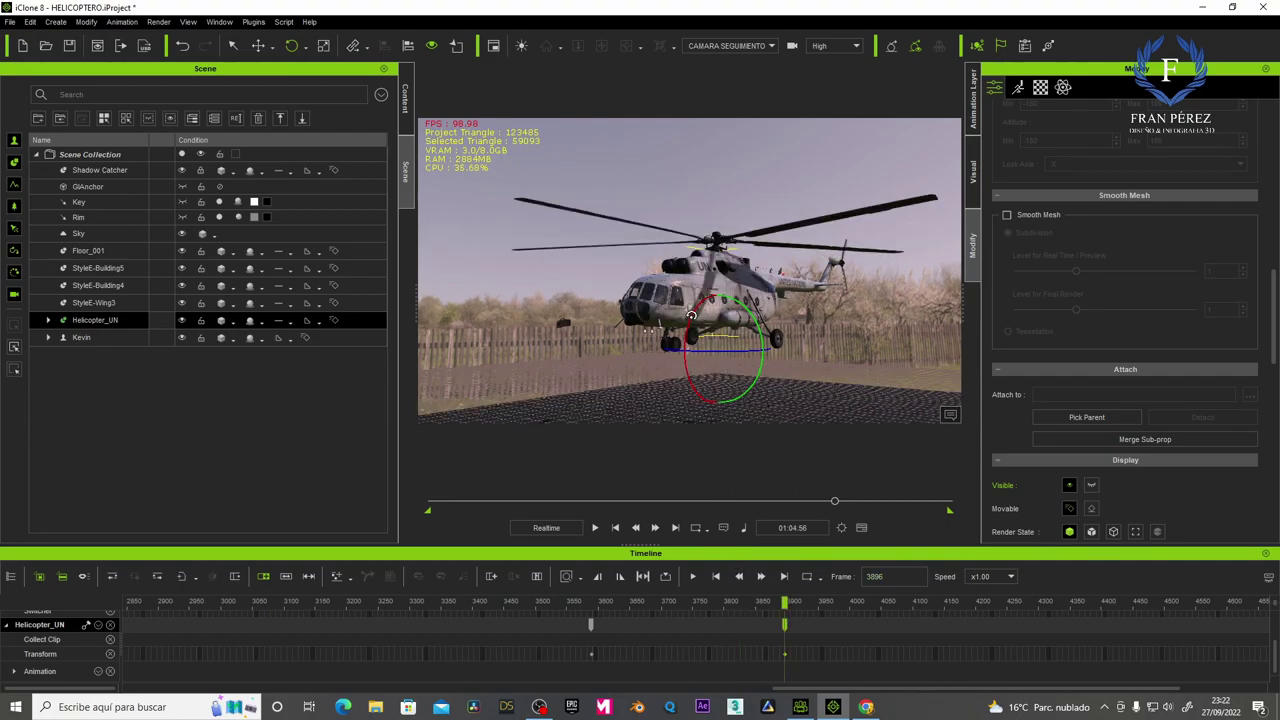
{"action": "left_click_drag", "start_coordinate": [689, 318], "coordinate": [689, 323]}
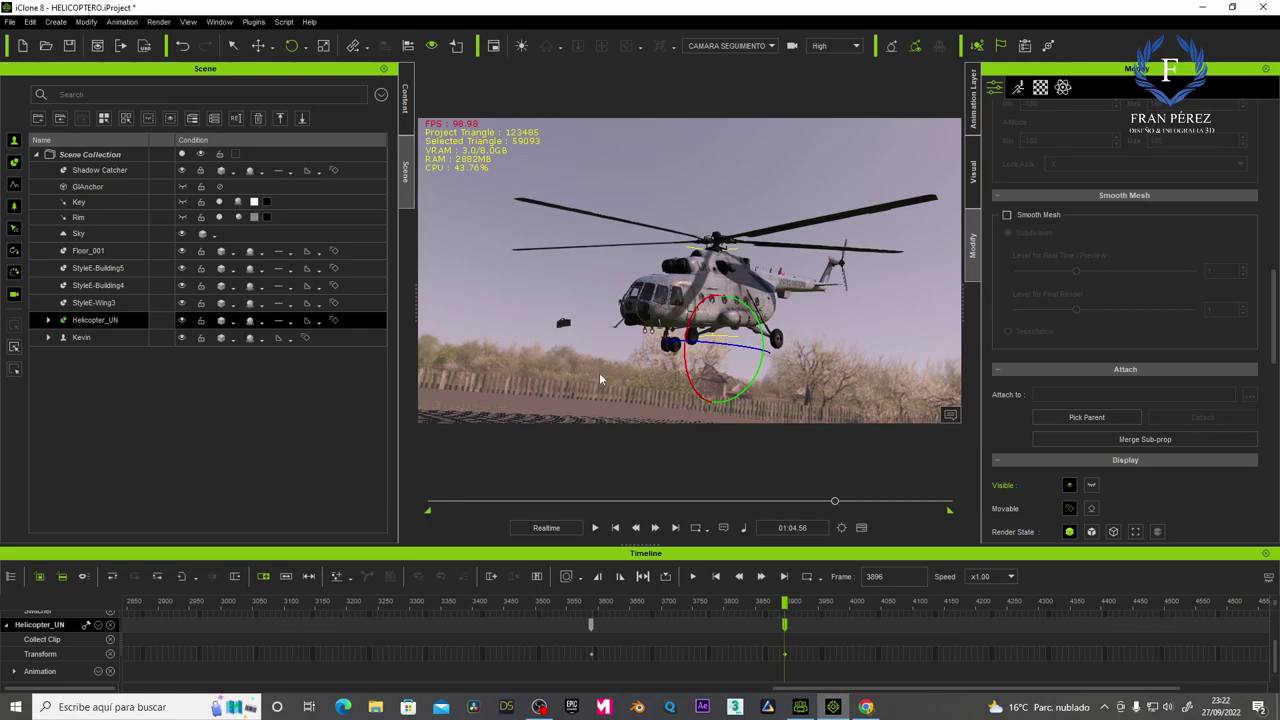
{"action": "mouse_move", "coordinate": [786, 602]}
{"action": "left_mouse_down"}
{"action": "mouse_move", "coordinate": [631, 601]}
{"action": "mouse_move", "coordinate": [787, 596]}
{"action": "left_mouse_up"}
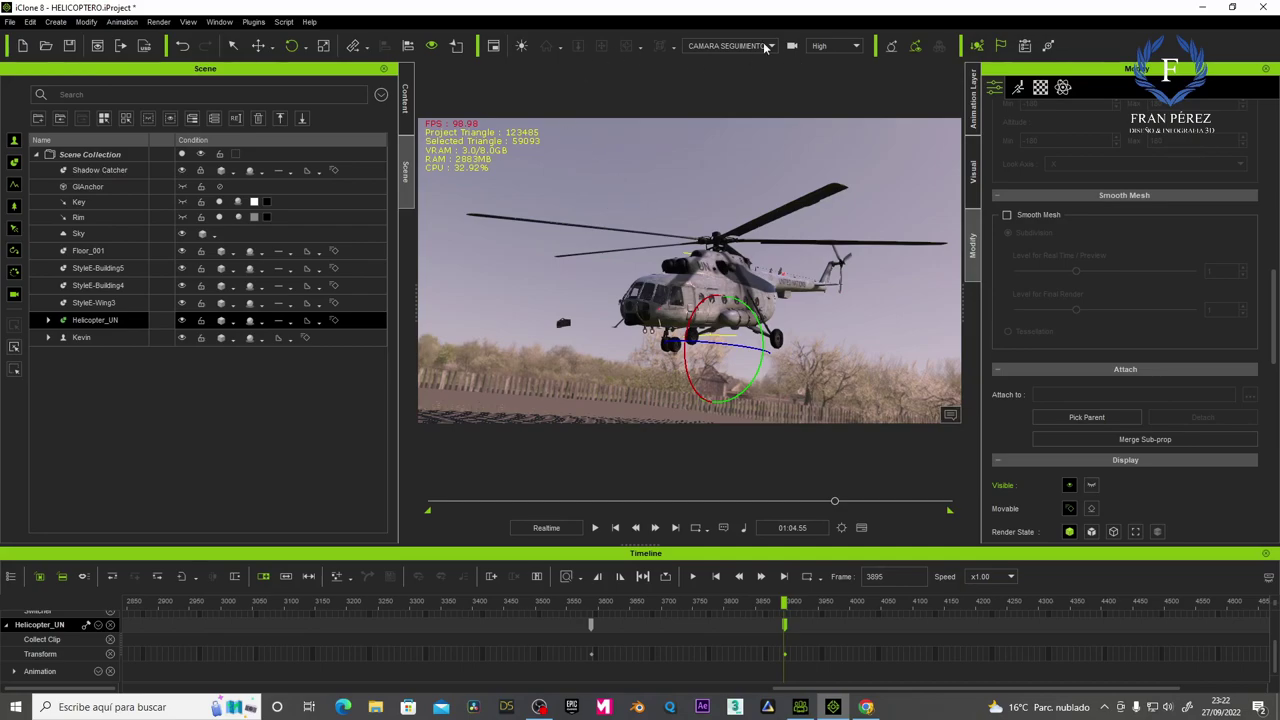
{"action": "left_click", "coordinate": [765, 46]}
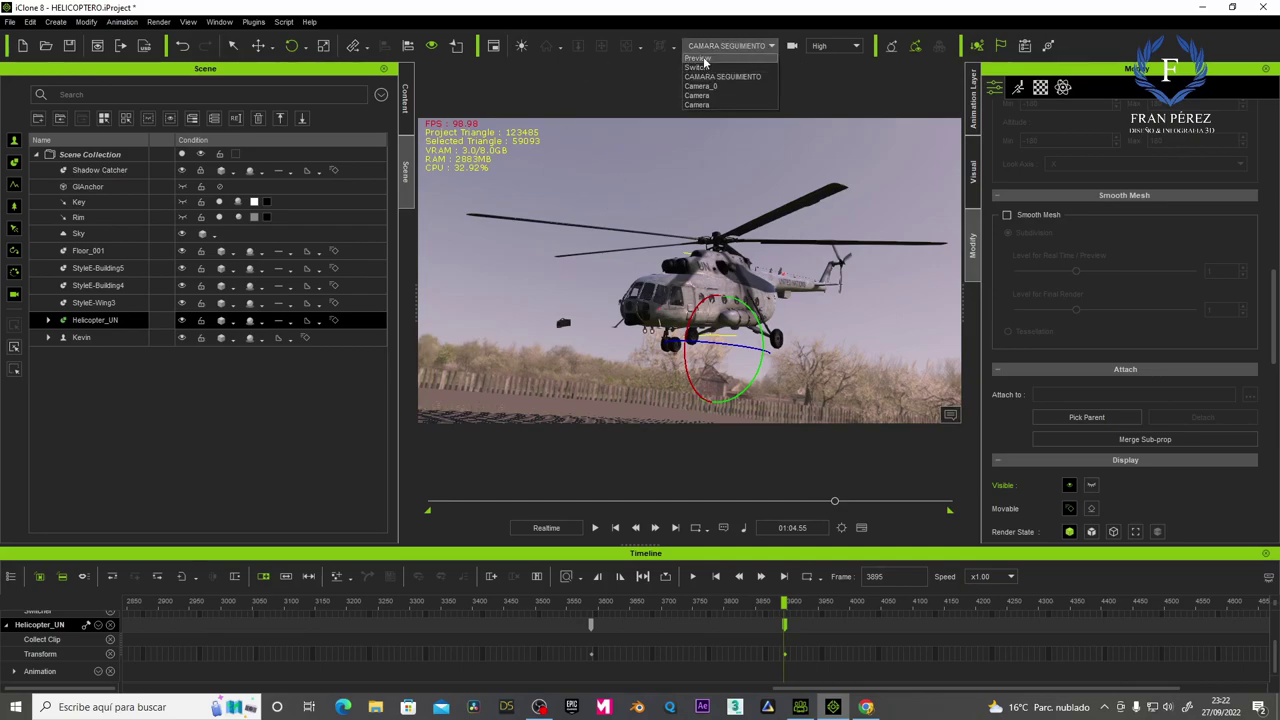
In the Preview view, key the helicopter lifted above the grid at frame 4227.
{"action": "left_click", "coordinate": [705, 60]}
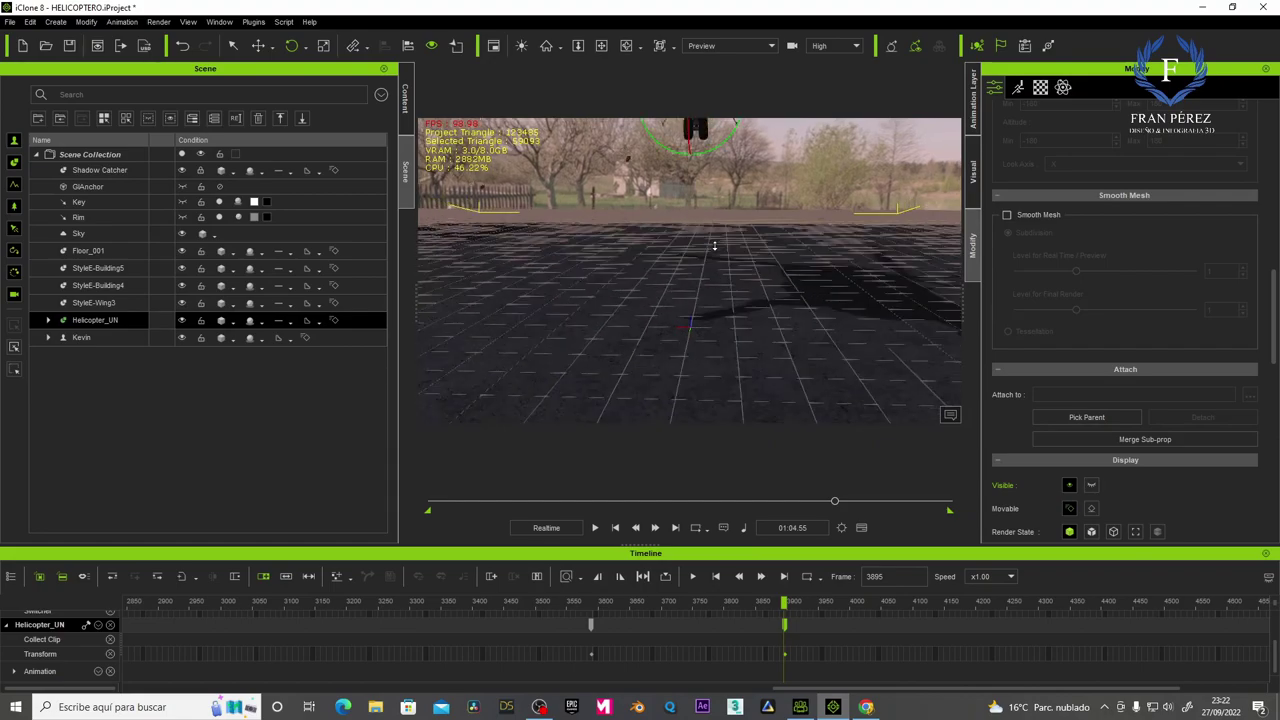
{"action": "right_click_drag", "start_coordinate": [714, 246], "coordinate": [634, 138]}
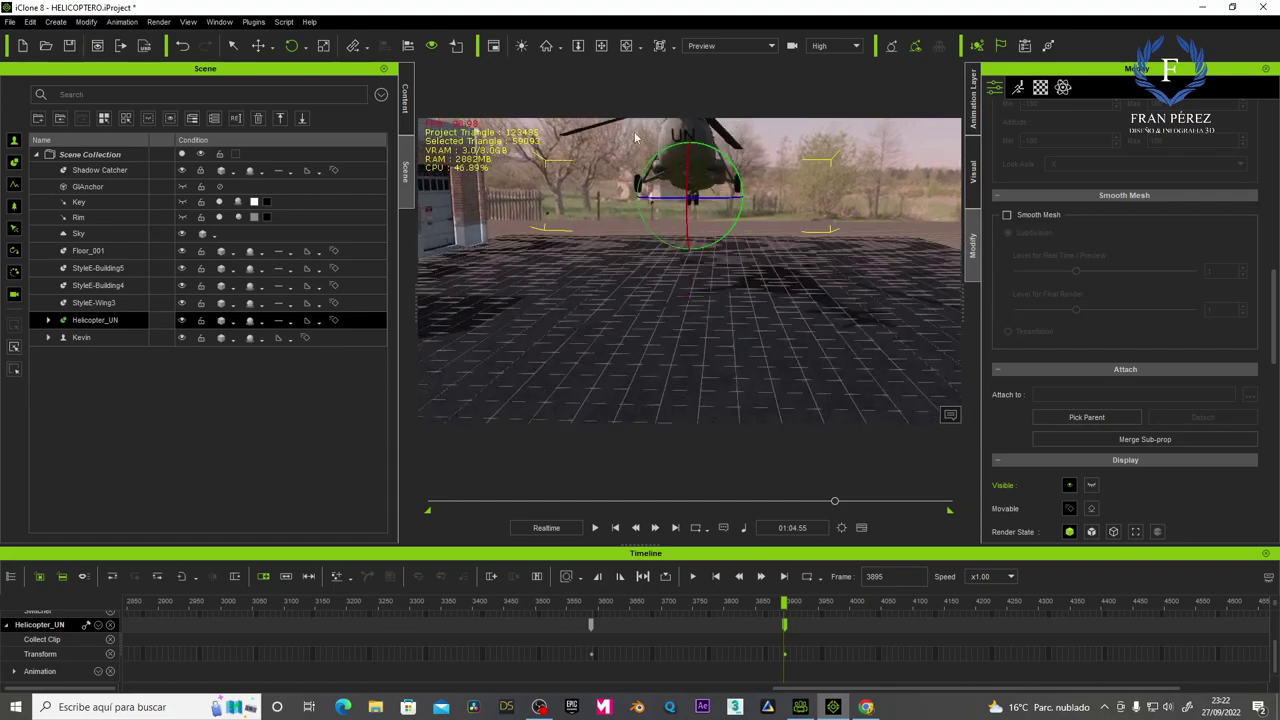
{"action": "left_click", "coordinate": [601, 45]}
{"action": "mouse_move", "coordinate": [734, 231]}
{"action": "left_mouse_down"}
{"action": "mouse_move", "coordinate": [732, 299]}
{"action": "mouse_move", "coordinate": [771, 309]}
{"action": "mouse_move", "coordinate": [760, 322]}
{"action": "left_mouse_up"}
{"action": "left_click_drag", "start_coordinate": [804, 381], "coordinate": [803, 380]}
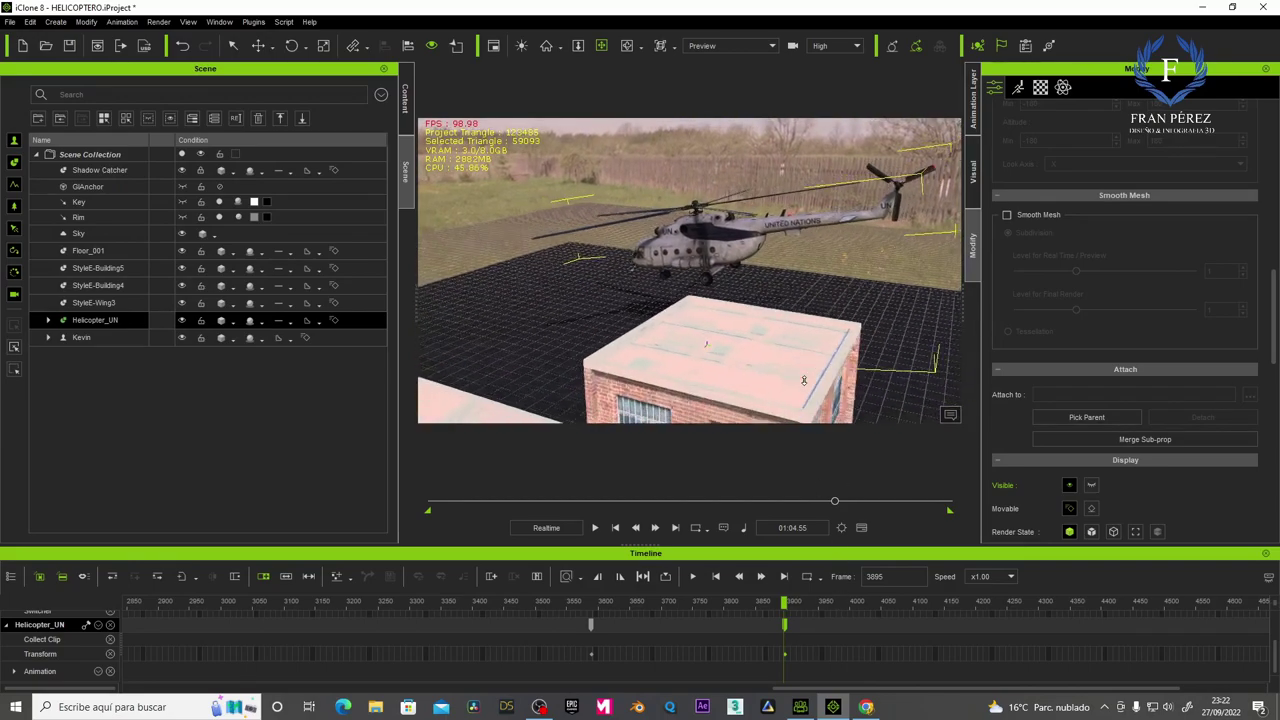
{"action": "left_click_drag", "start_coordinate": [704, 277], "coordinate": [784, 329]}
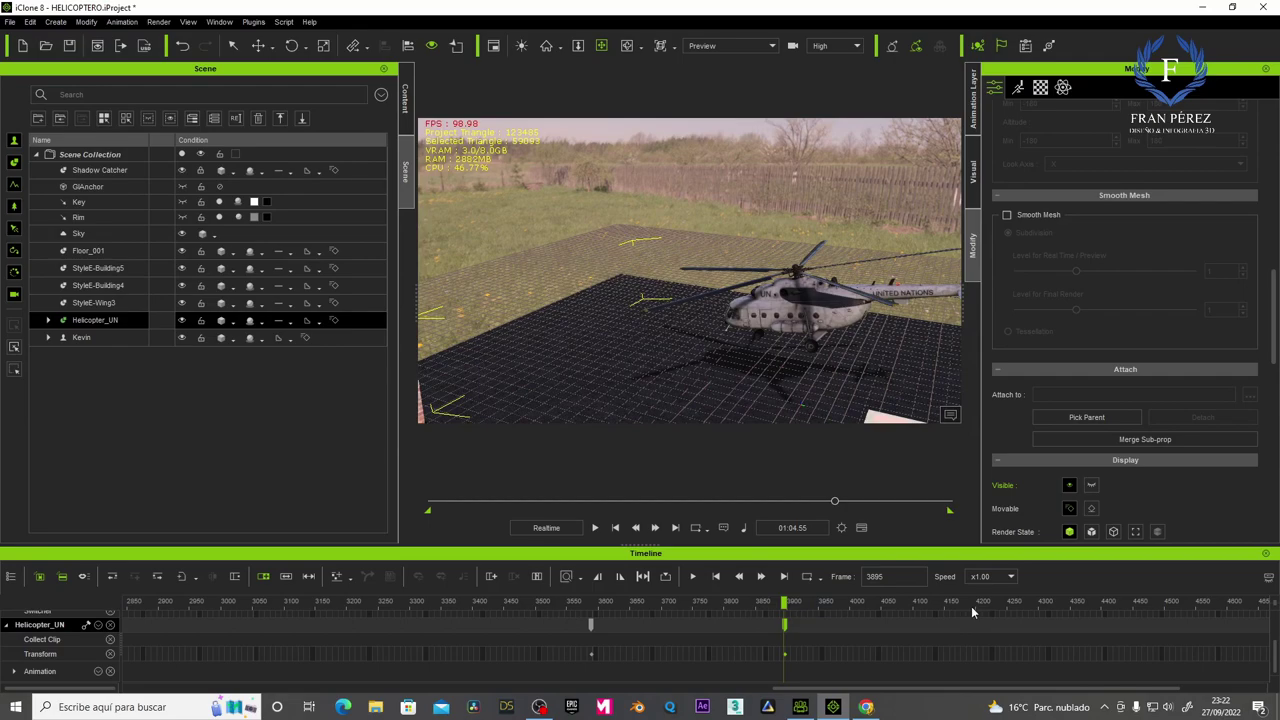
{"action": "left_click_drag", "start_coordinate": [974, 606], "coordinate": [993, 603]}
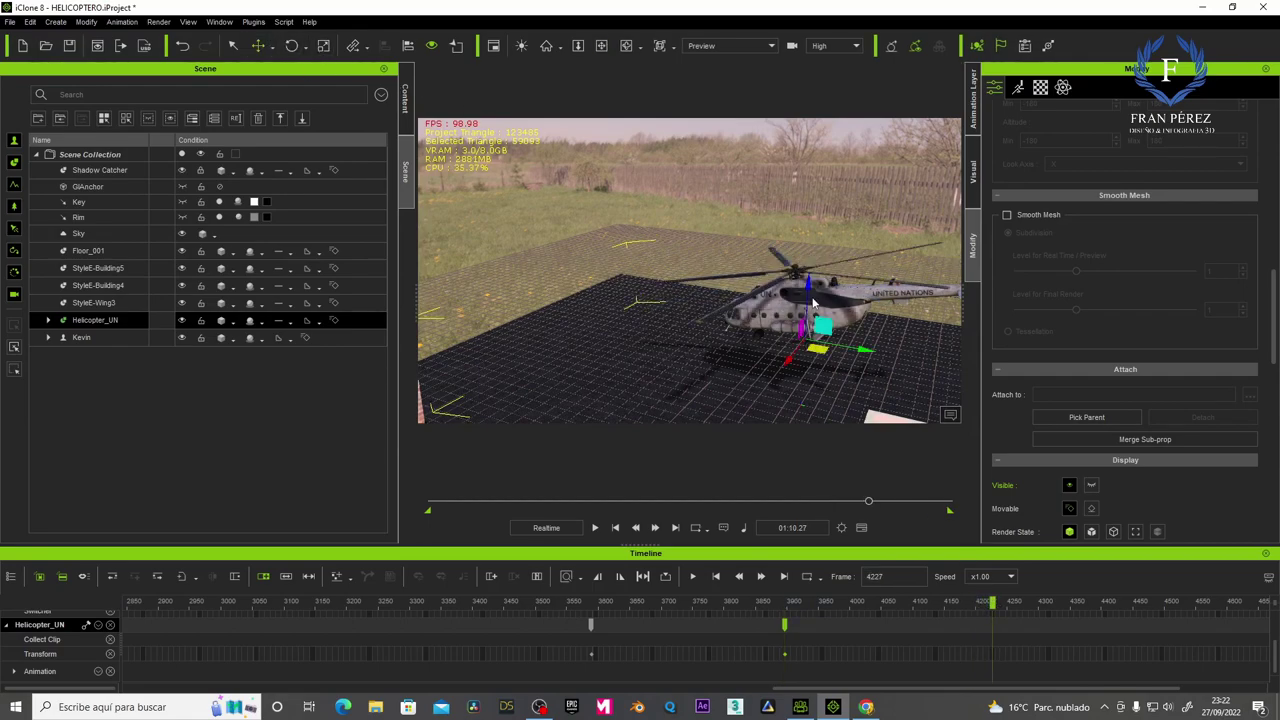
{"action": "mouse_move", "coordinate": [808, 290]}
{"action": "left_mouse_down"}
{"action": "mouse_move", "coordinate": [866, 228]}
{"action": "mouse_move", "coordinate": [740, 204]}
{"action": "left_mouse_up"}
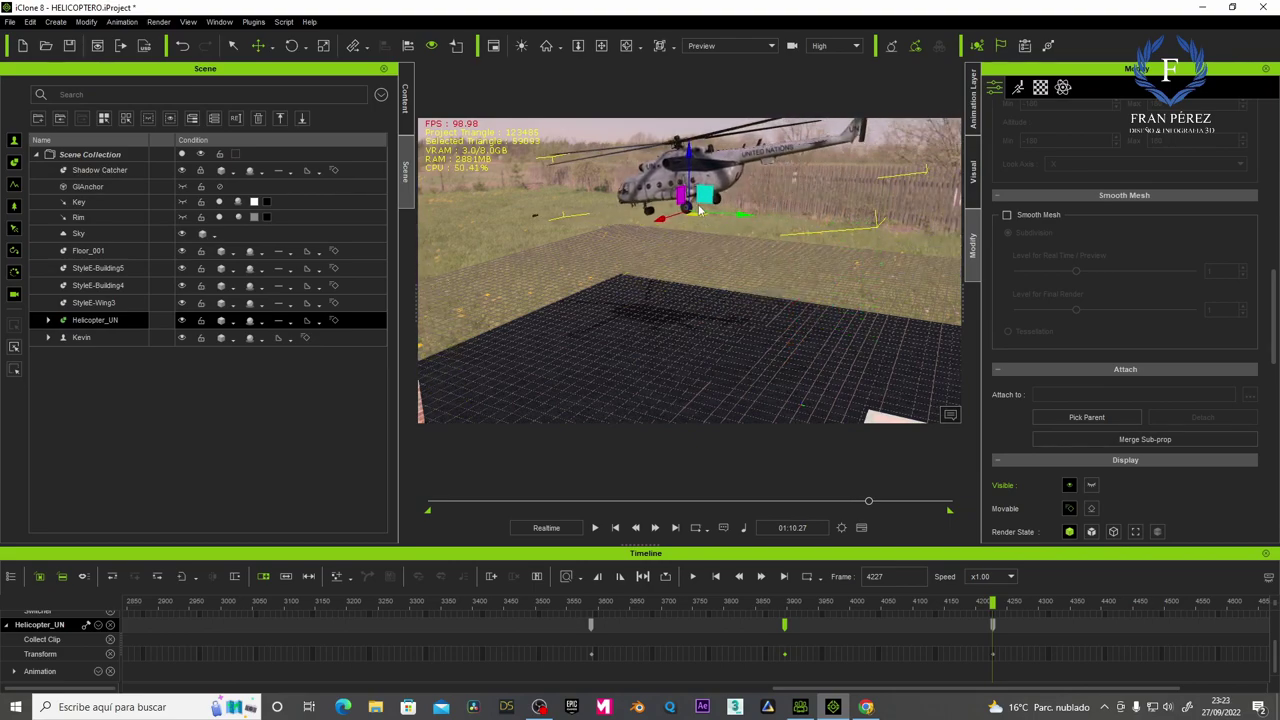
{"action": "left_click_drag", "start_coordinate": [686, 155], "coordinate": [660, 97]}
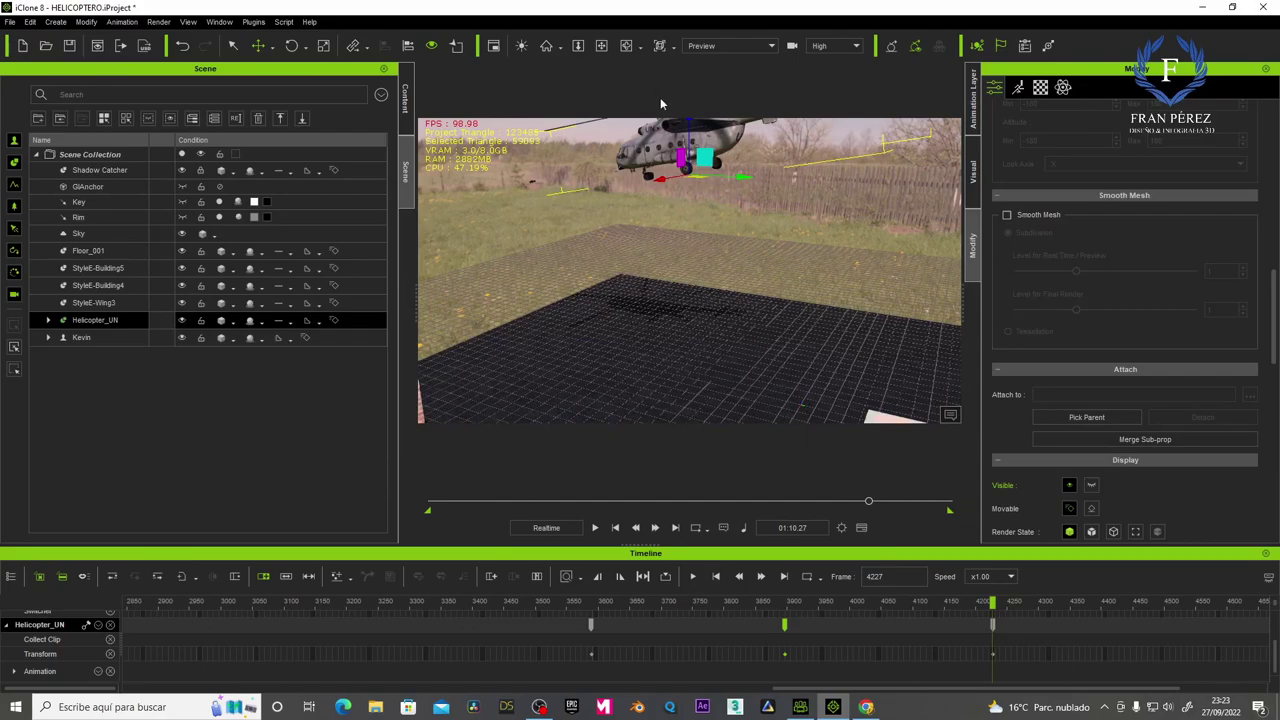
At frame 4587, move the helicopter further left and higher.
{"action": "right_click_drag", "start_coordinate": [598, 175], "coordinate": [775, 332]}
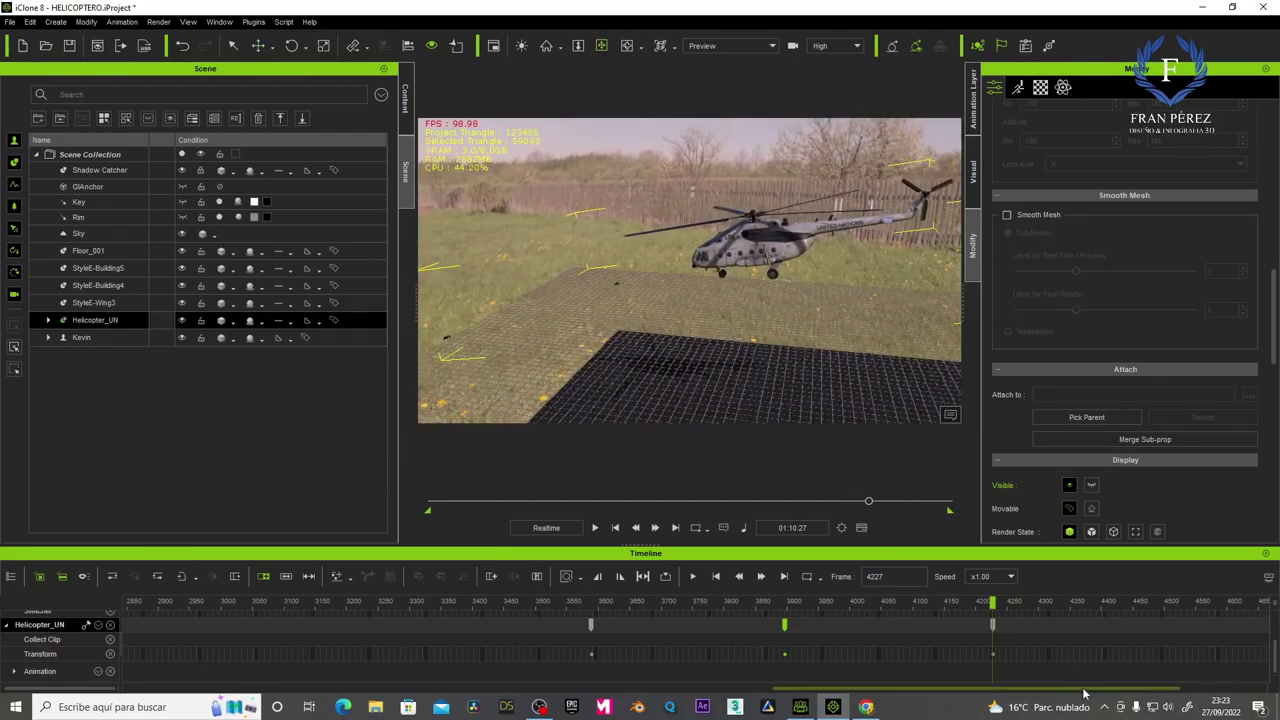
{"action": "left_click_drag", "start_coordinate": [1083, 689], "coordinate": [1136, 692]}
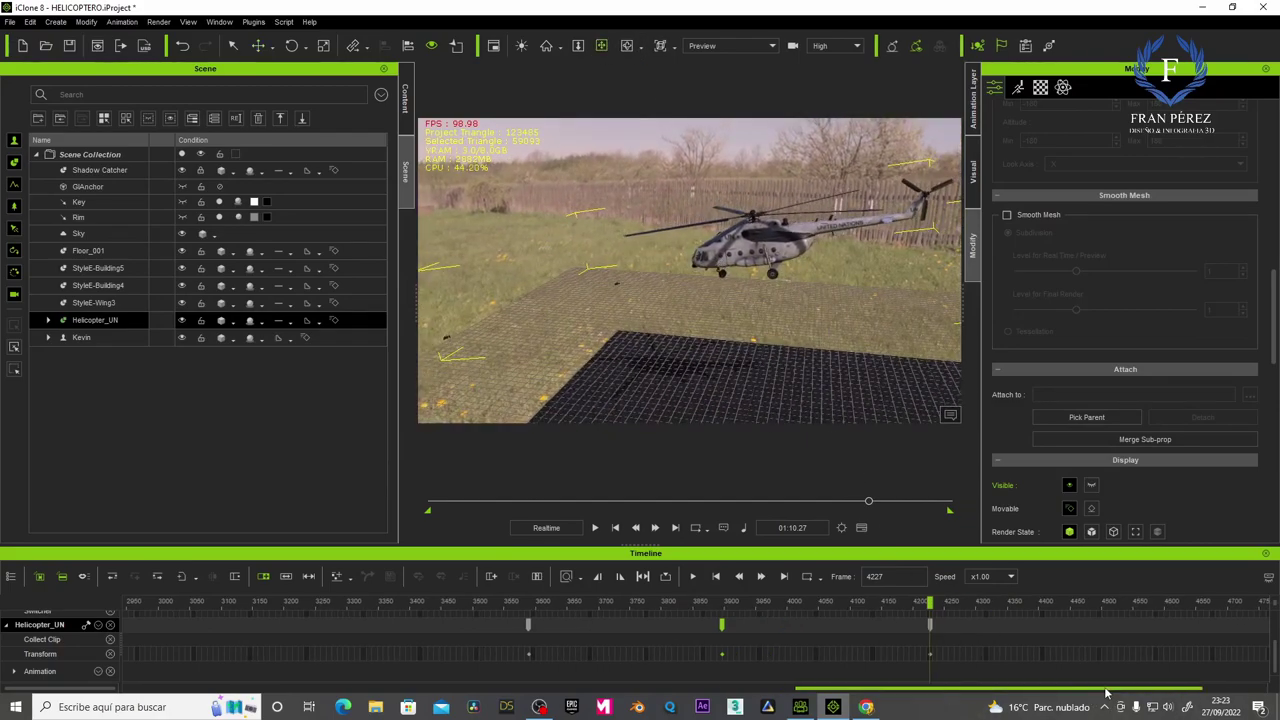
{"action": "left_click", "coordinate": [1068, 611]}
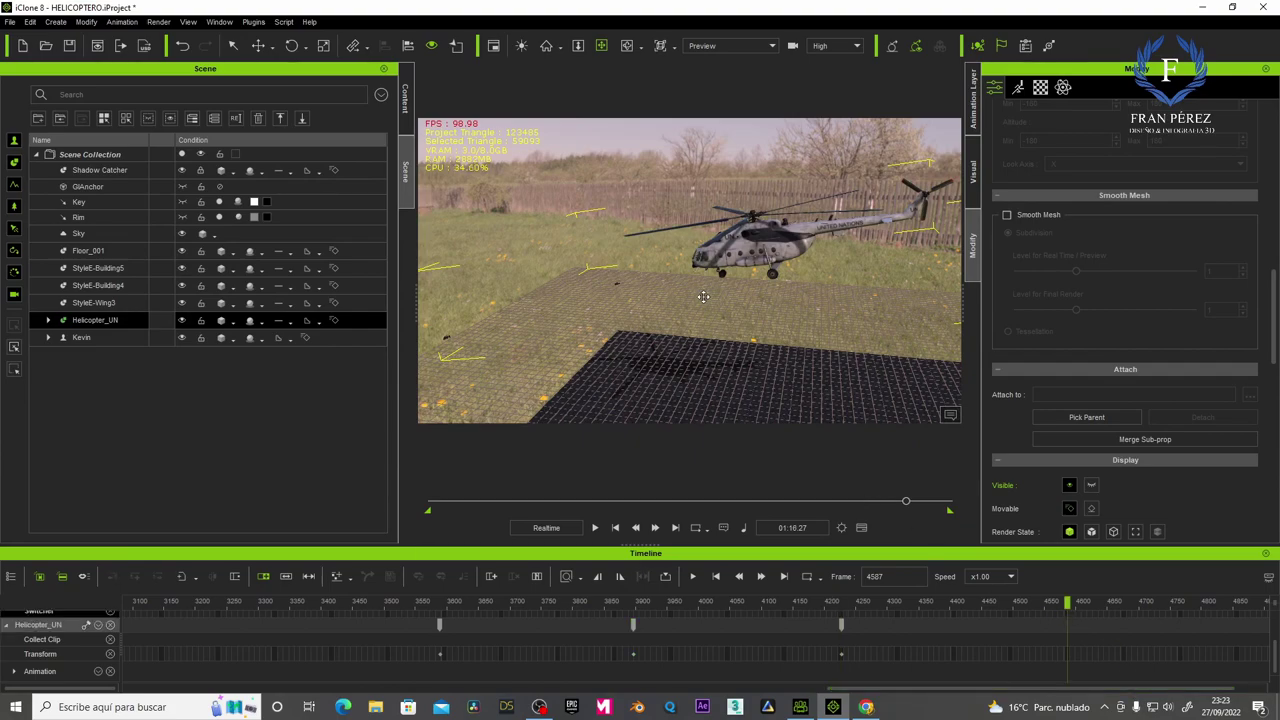
{"action": "left_click", "coordinate": [258, 45]}
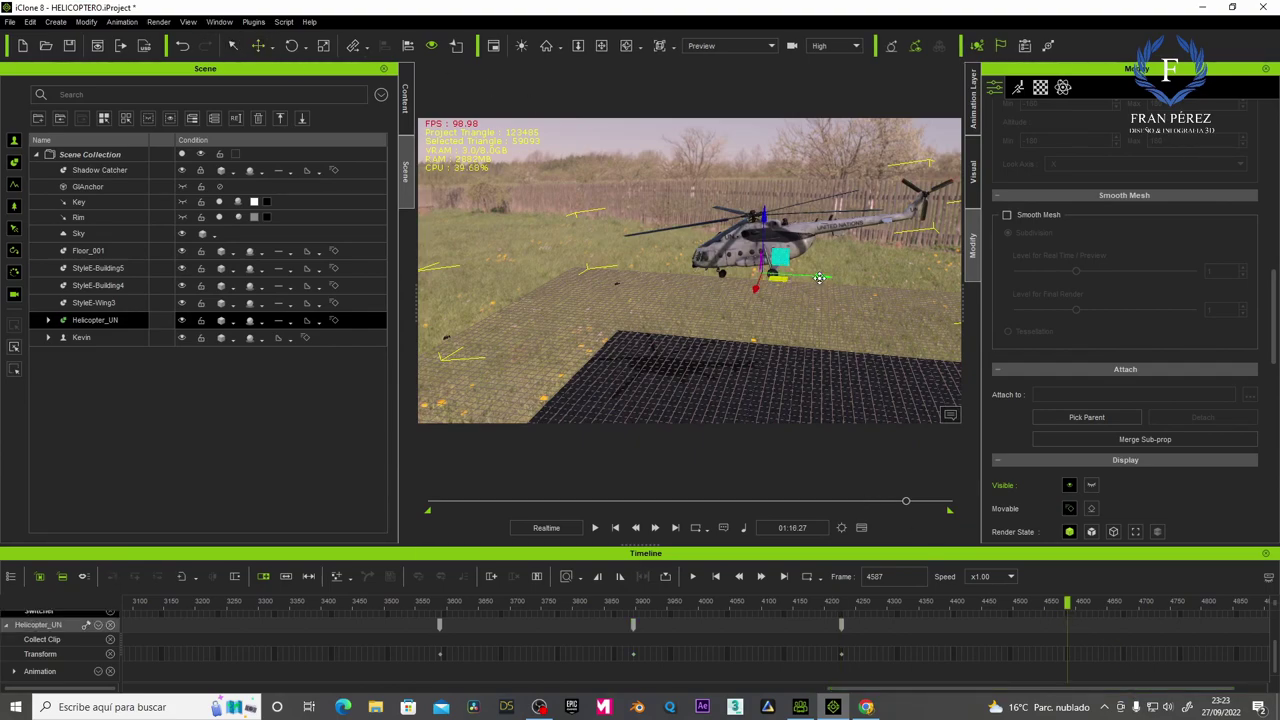
{"action": "left_click_drag", "start_coordinate": [819, 277], "coordinate": [703, 266]}
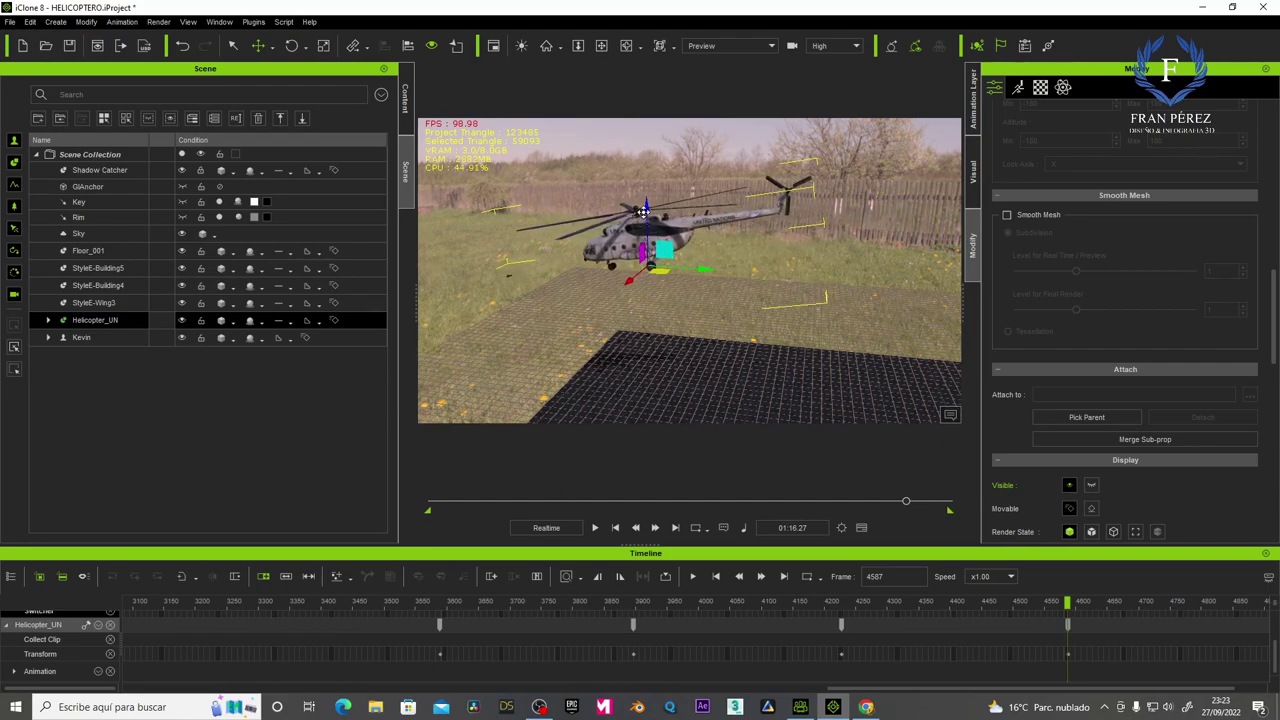
{"action": "left_click_drag", "start_coordinate": [646, 210], "coordinate": [621, 133]}
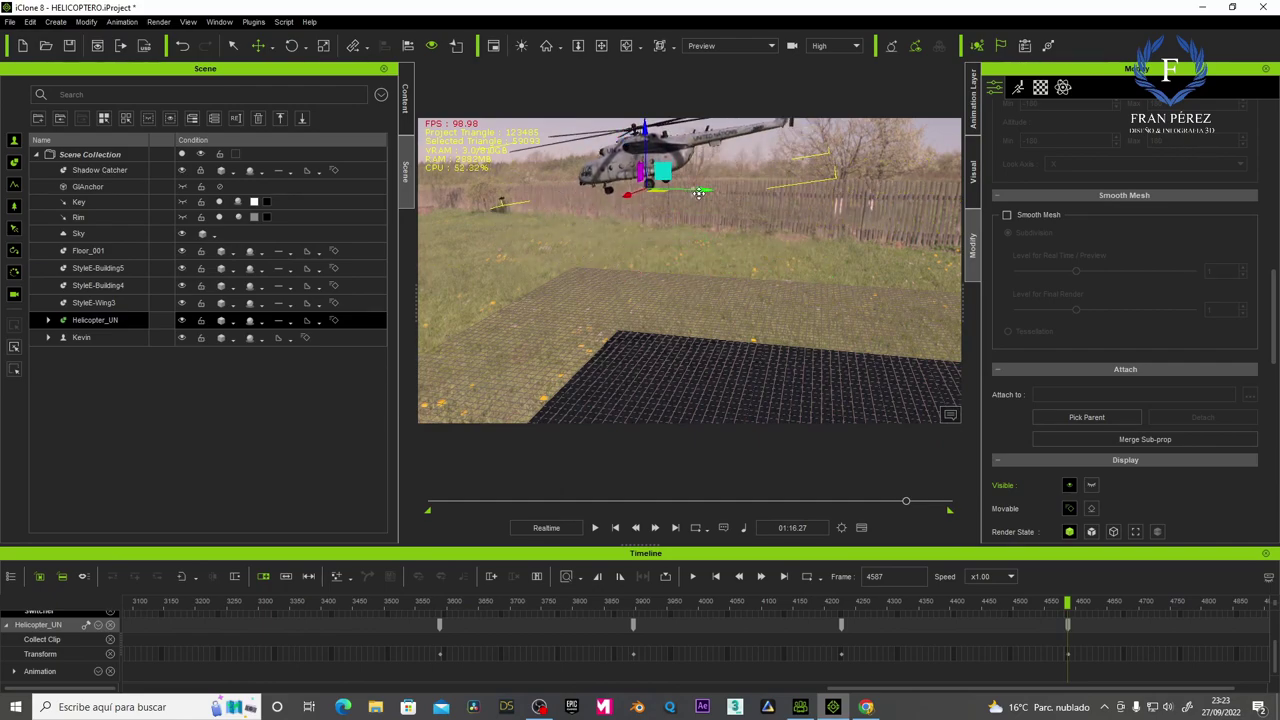
{"action": "mouse_move", "coordinate": [702, 191]}
{"action": "left_mouse_down"}
{"action": "mouse_move", "coordinate": [590, 212]}
{"action": "mouse_move", "coordinate": [728, 262]}
{"action": "mouse_move", "coordinate": [560, 326]}
{"action": "mouse_move", "coordinate": [642, 206]}
{"action": "left_mouse_up"}
{"action": "left_click", "coordinate": [601, 45]}
Slide the helicopter further left and scrub the timeline to check the flight path.
{"action": "key", "text": "w"}
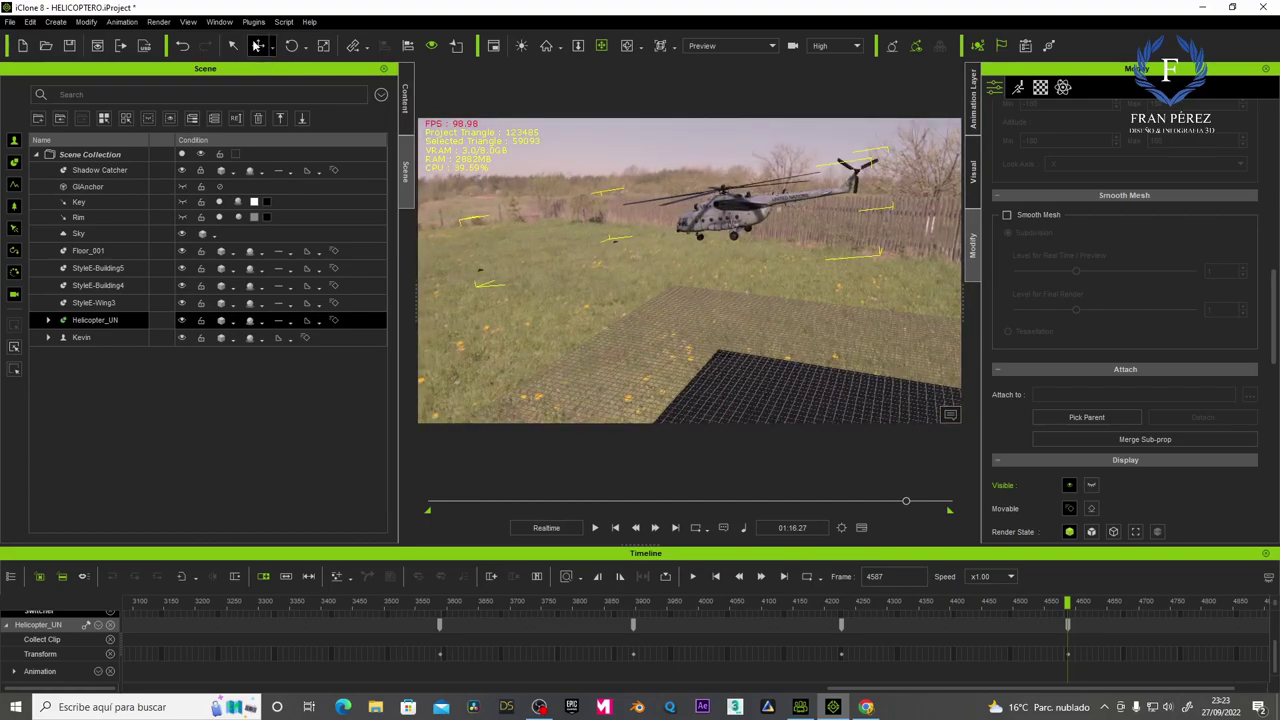
{"action": "left_click_drag", "start_coordinate": [787, 241], "coordinate": [708, 236]}
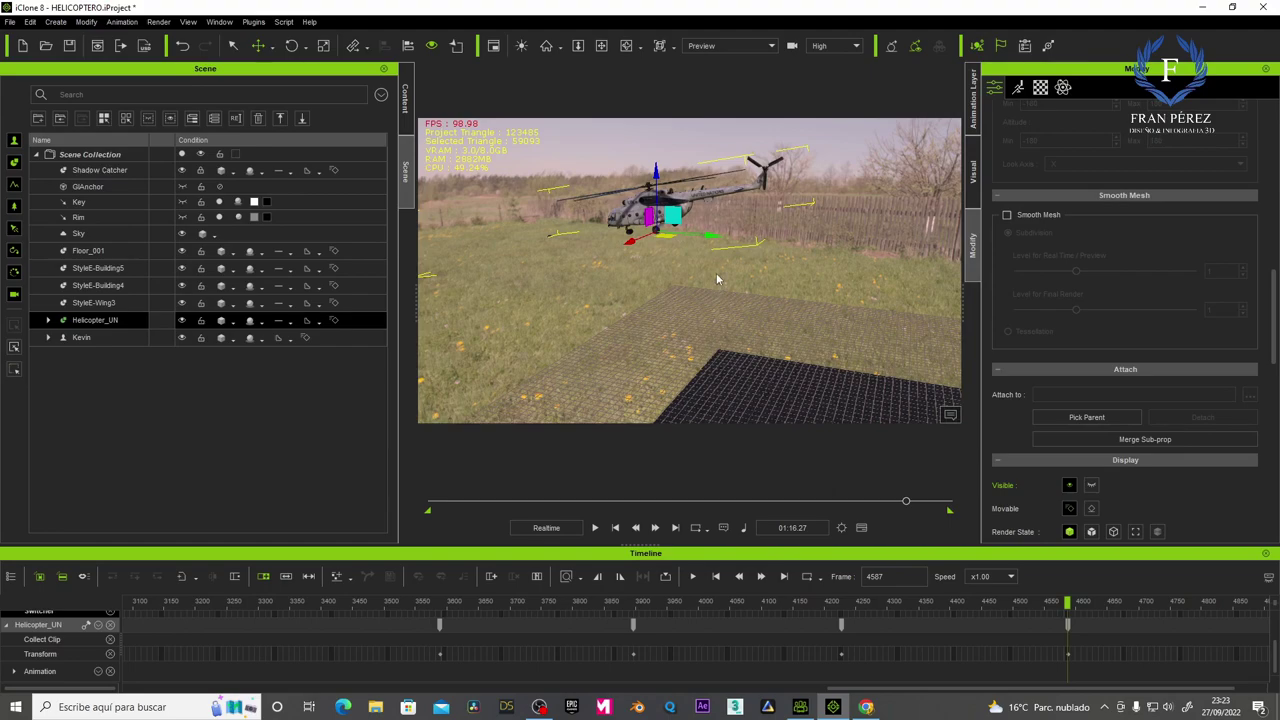
{"action": "mouse_move", "coordinate": [1067, 602]}
{"action": "left_mouse_down"}
{"action": "mouse_move", "coordinate": [660, 588]}
{"action": "mouse_move", "coordinate": [1071, 588]}
{"action": "mouse_move", "coordinate": [1168, 602]}
{"action": "left_mouse_up"}
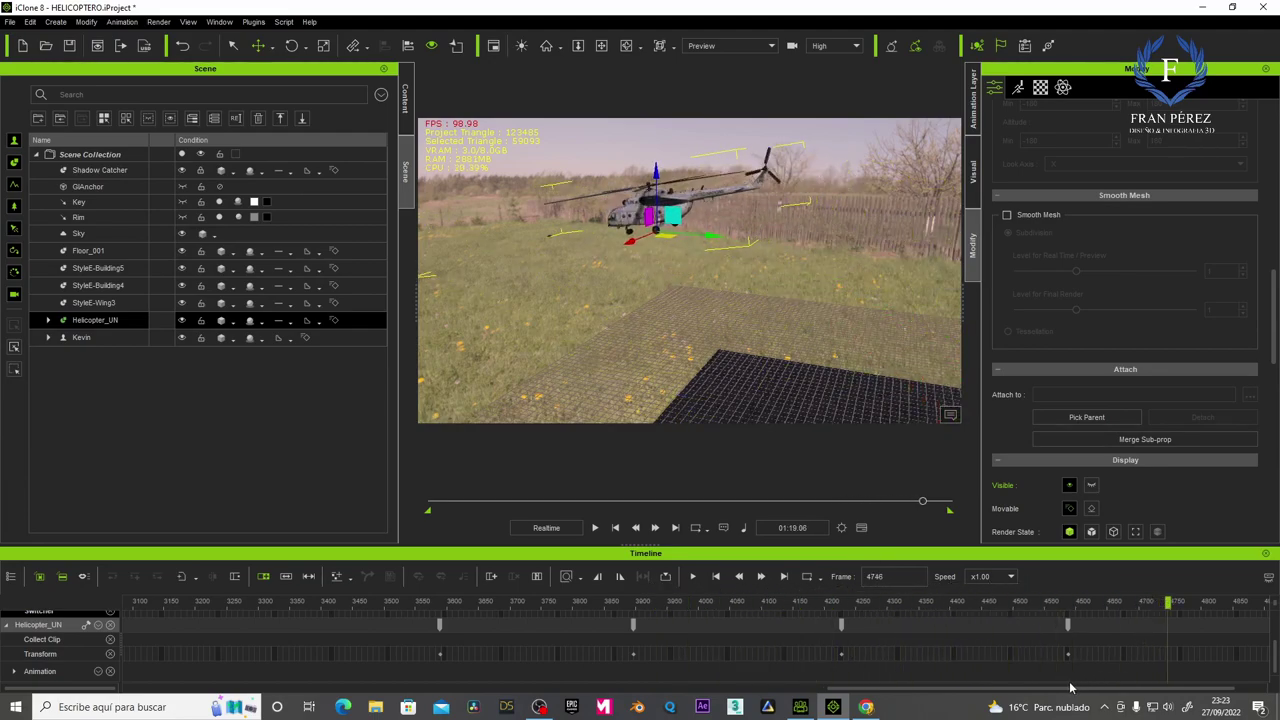
{"action": "left_click_drag", "start_coordinate": [1070, 688], "coordinate": [1100, 688]}
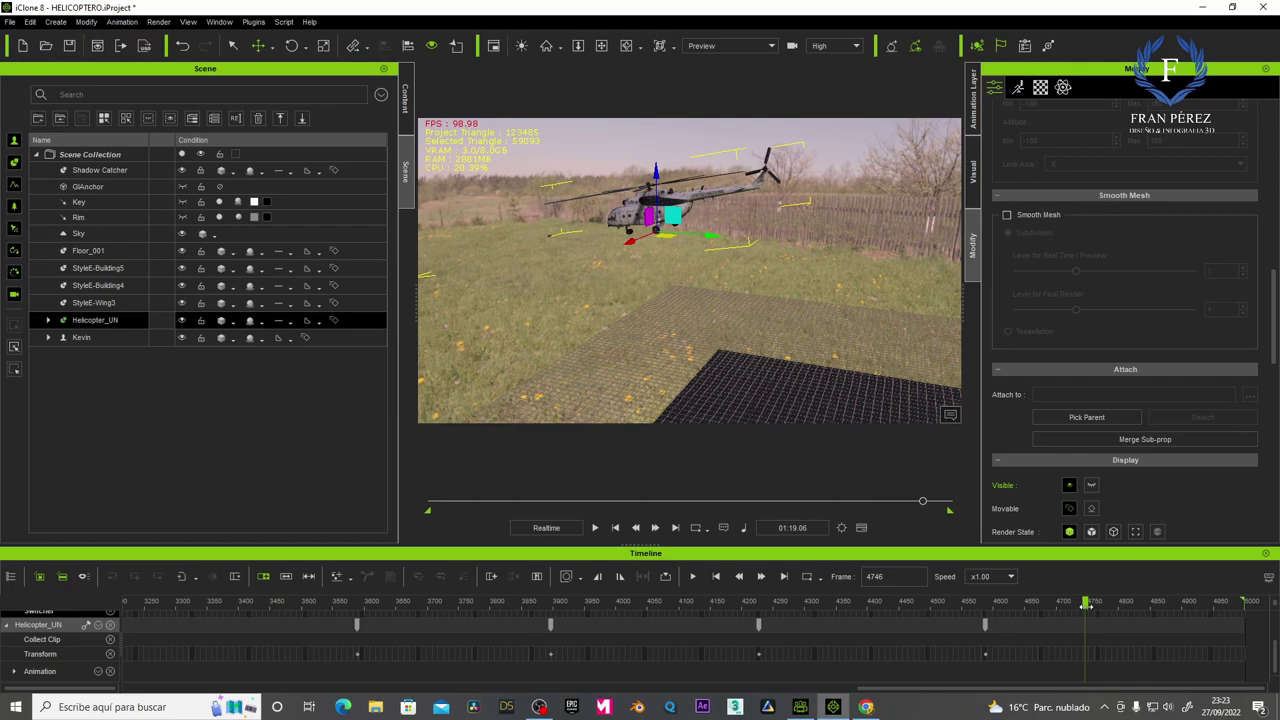
Level the helicopter's tail at frame 4844, fly it off-screen left, and go to frame 4987.
{"action": "key", "text": "e"}
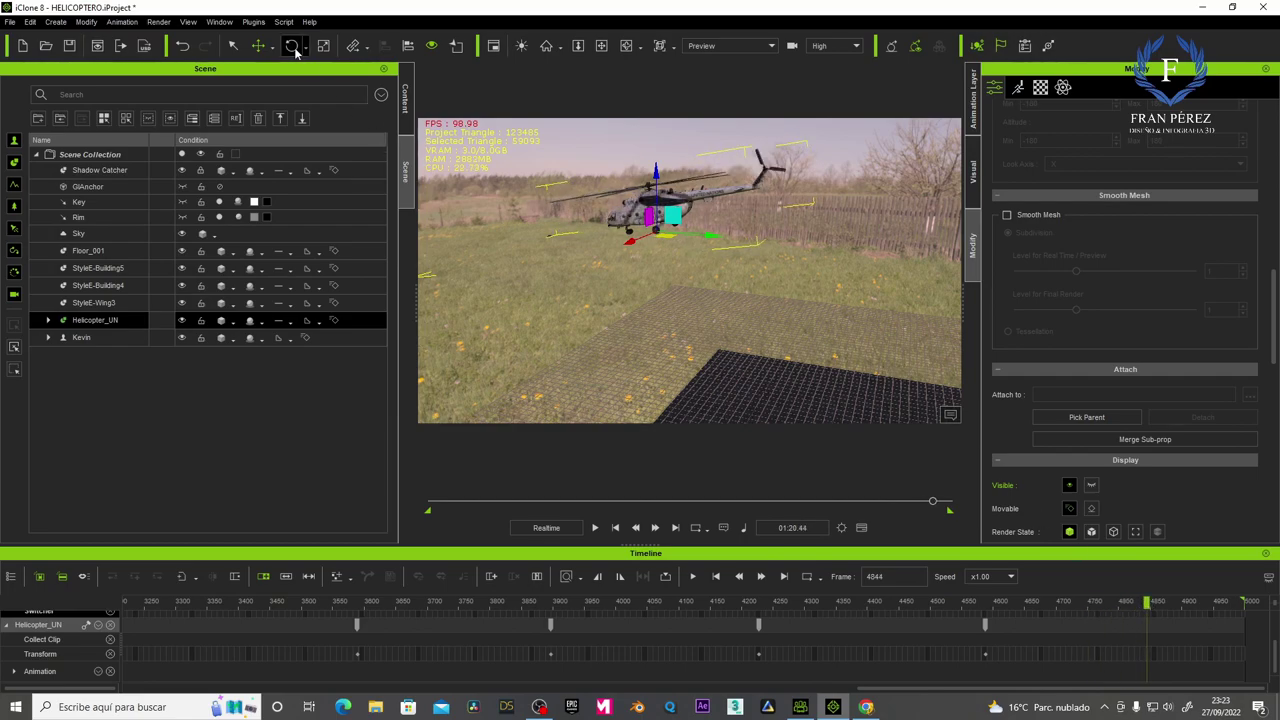
{"action": "left_click_drag", "start_coordinate": [690, 192], "coordinate": [694, 196]}
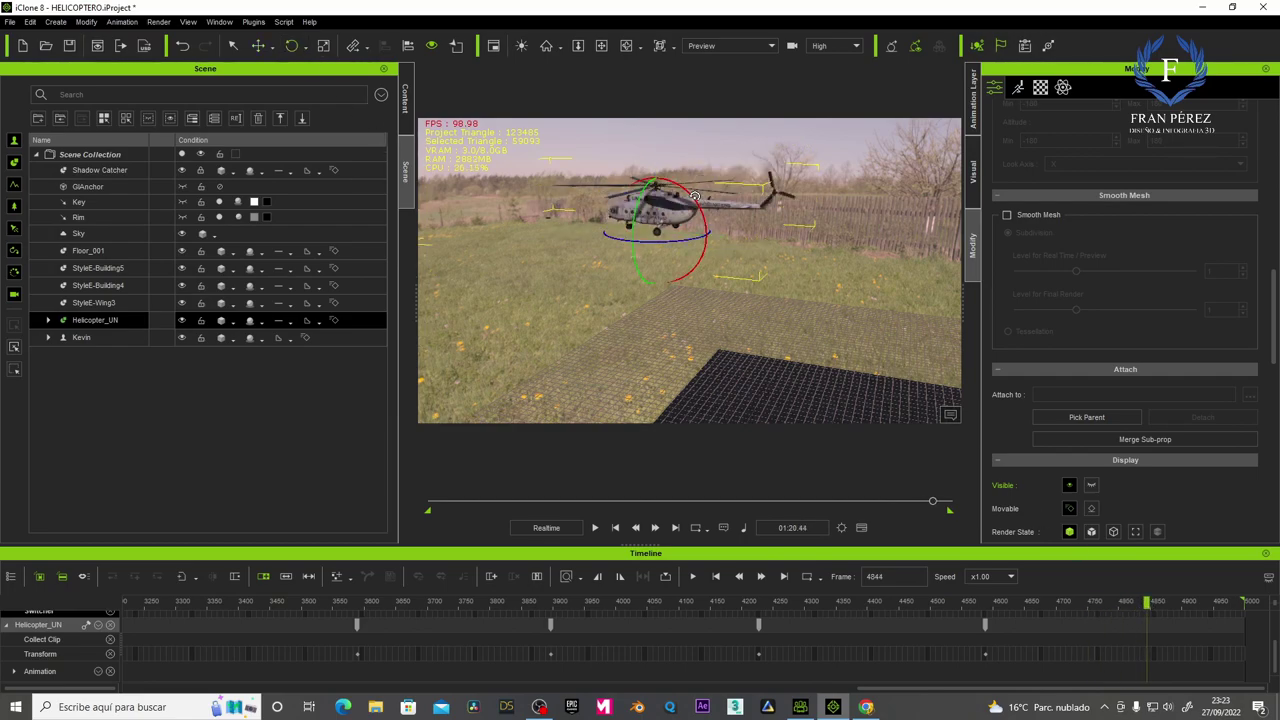
{"action": "key", "text": "w"}
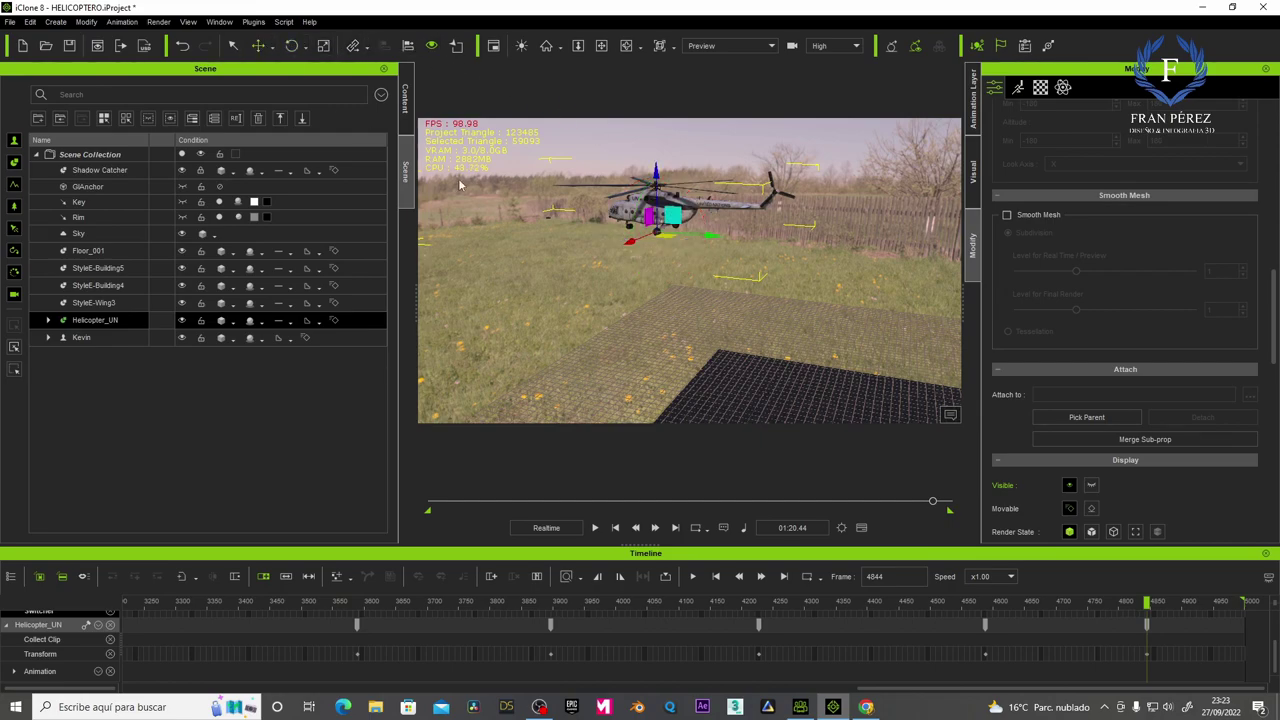
{"action": "left_click_drag", "start_coordinate": [708, 235], "coordinate": [358, 184]}
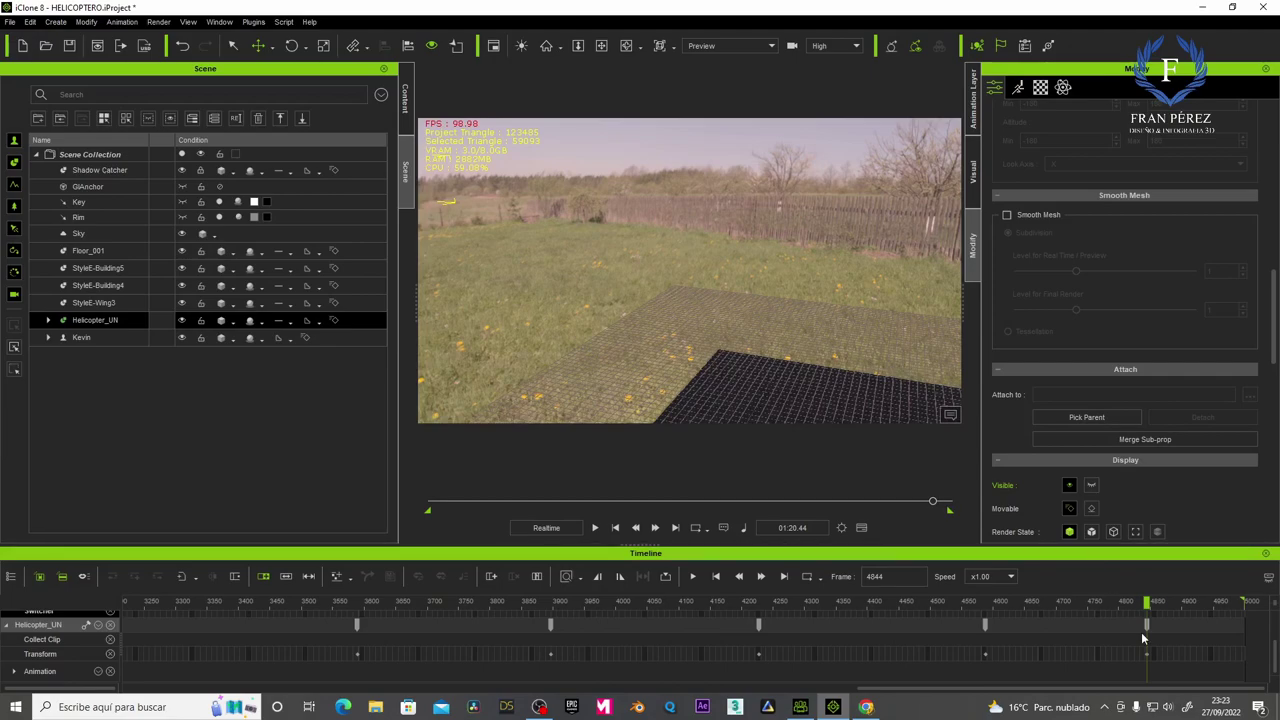
{"action": "left_click", "coordinate": [1237, 625]}
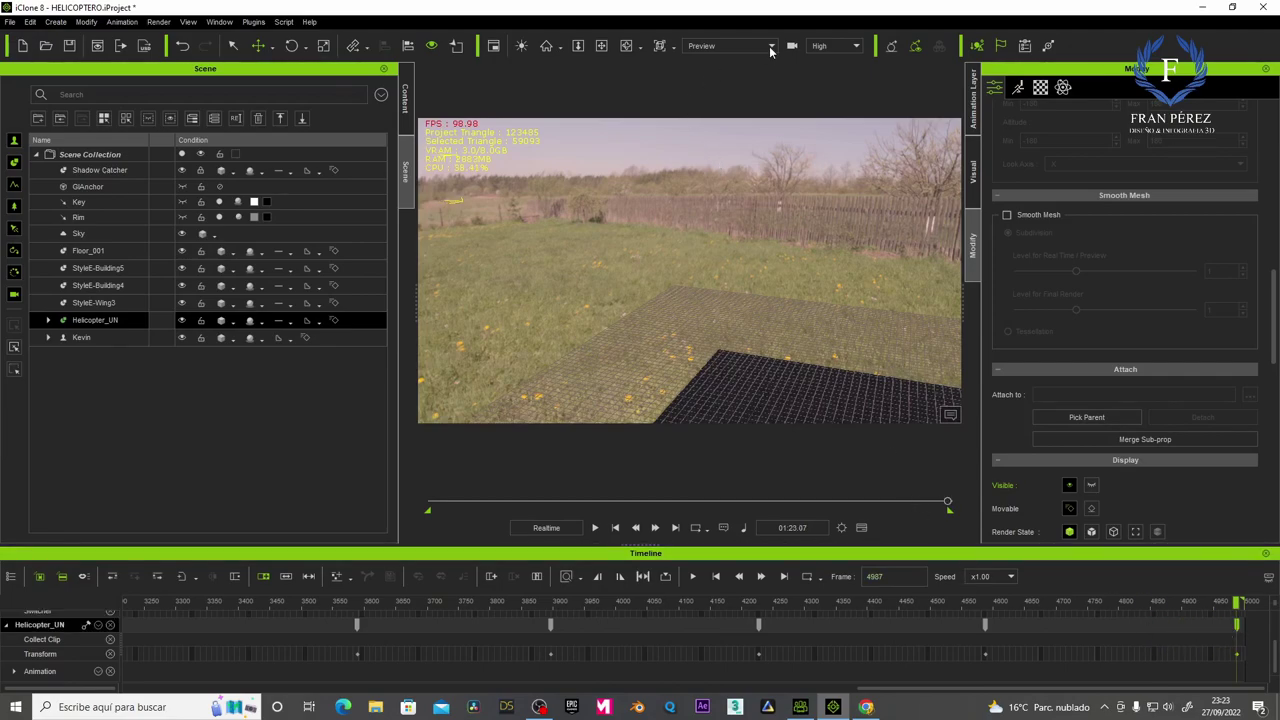
Play the whole animation from frame 0 through the CAMARA SEGUIMIENTO follow camera.
{"action": "left_click", "coordinate": [769, 46]}
{"action": "left_click", "coordinate": [727, 72]}
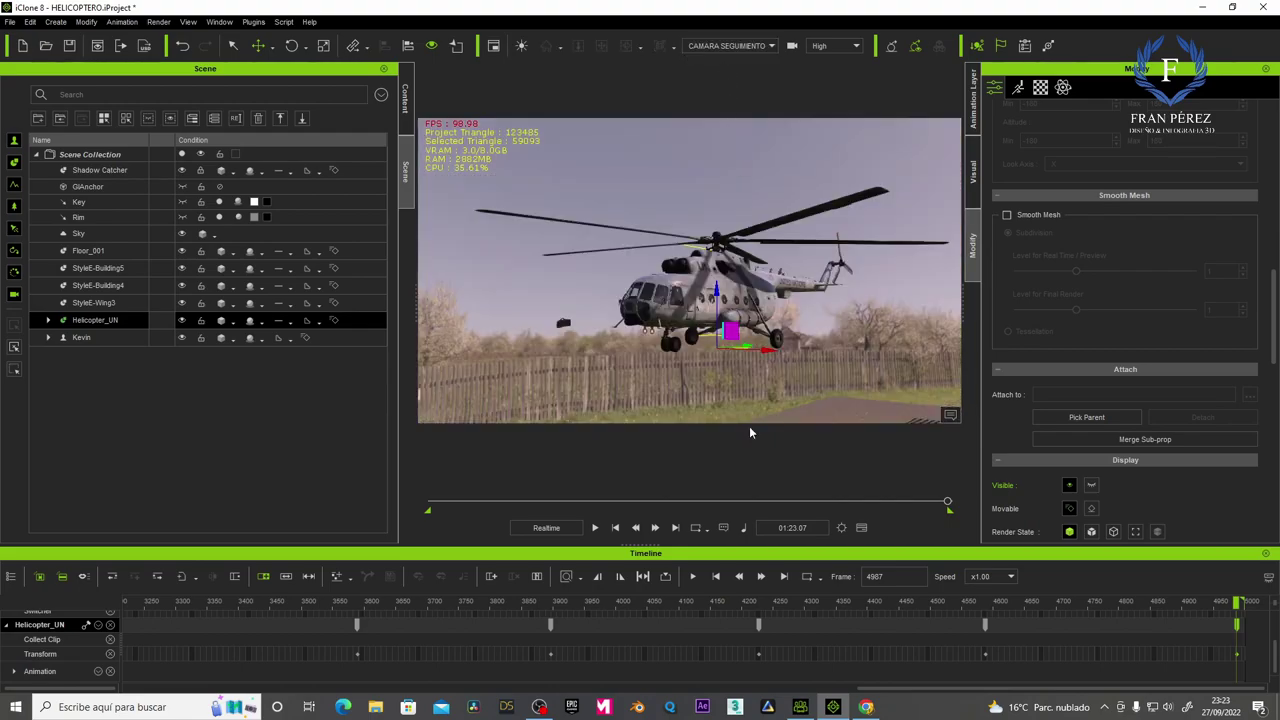
{"action": "left_click", "coordinate": [614, 528]}
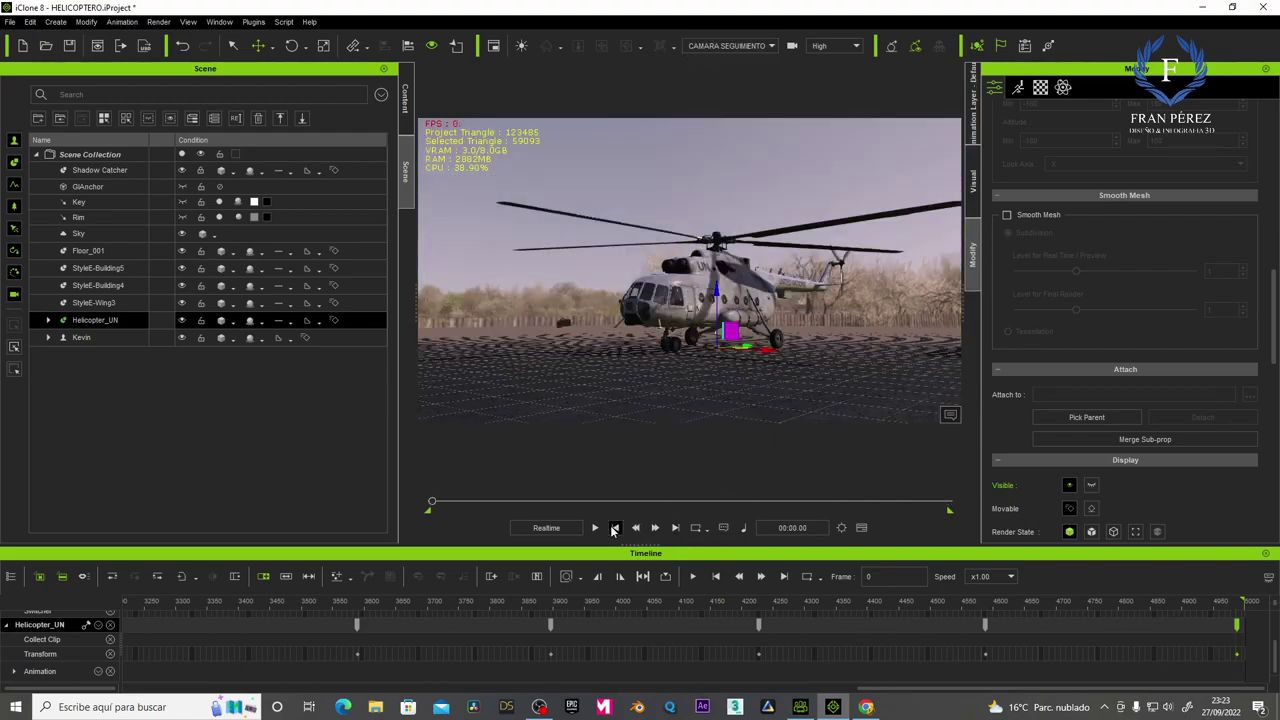
{"action": "left_click", "coordinate": [595, 528]}
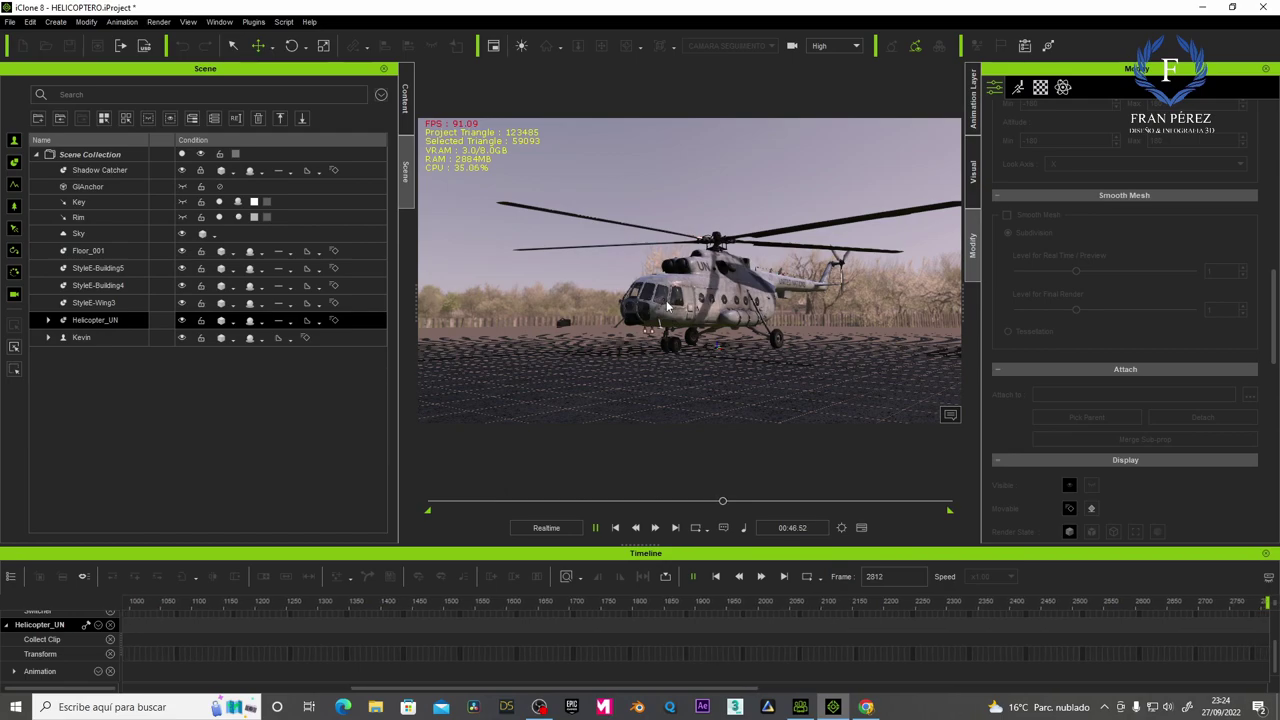
Stop at frame 2914, try the cockpit and nose cameras, then play onward through Camera_0.
{"action": "left_click", "coordinate": [595, 528]}
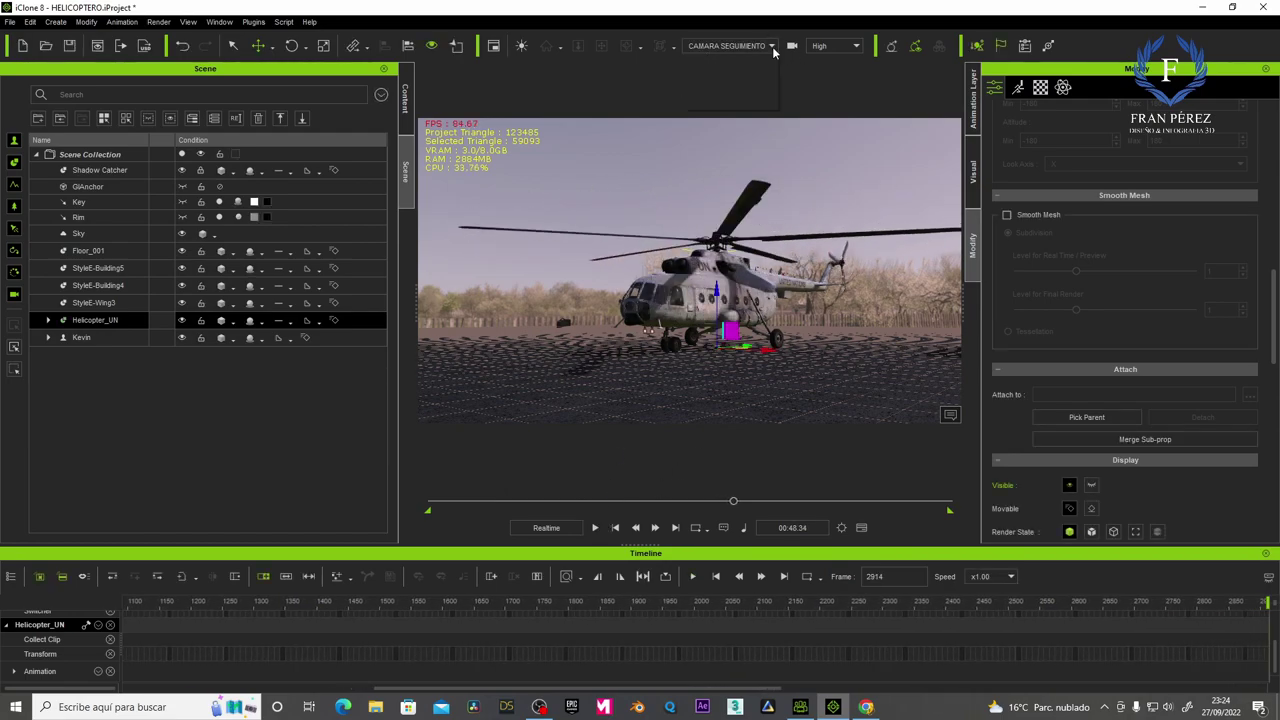
{"action": "left_click", "coordinate": [701, 105]}
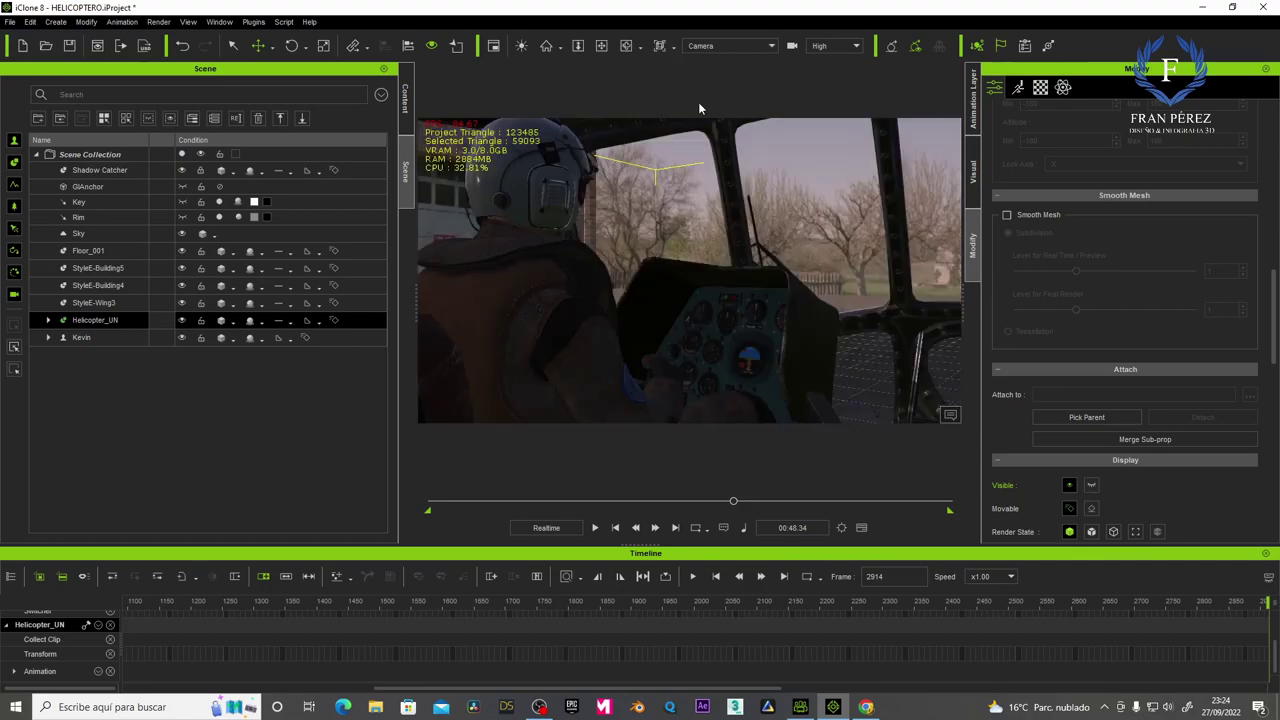
{"action": "left_click", "coordinate": [730, 45]}
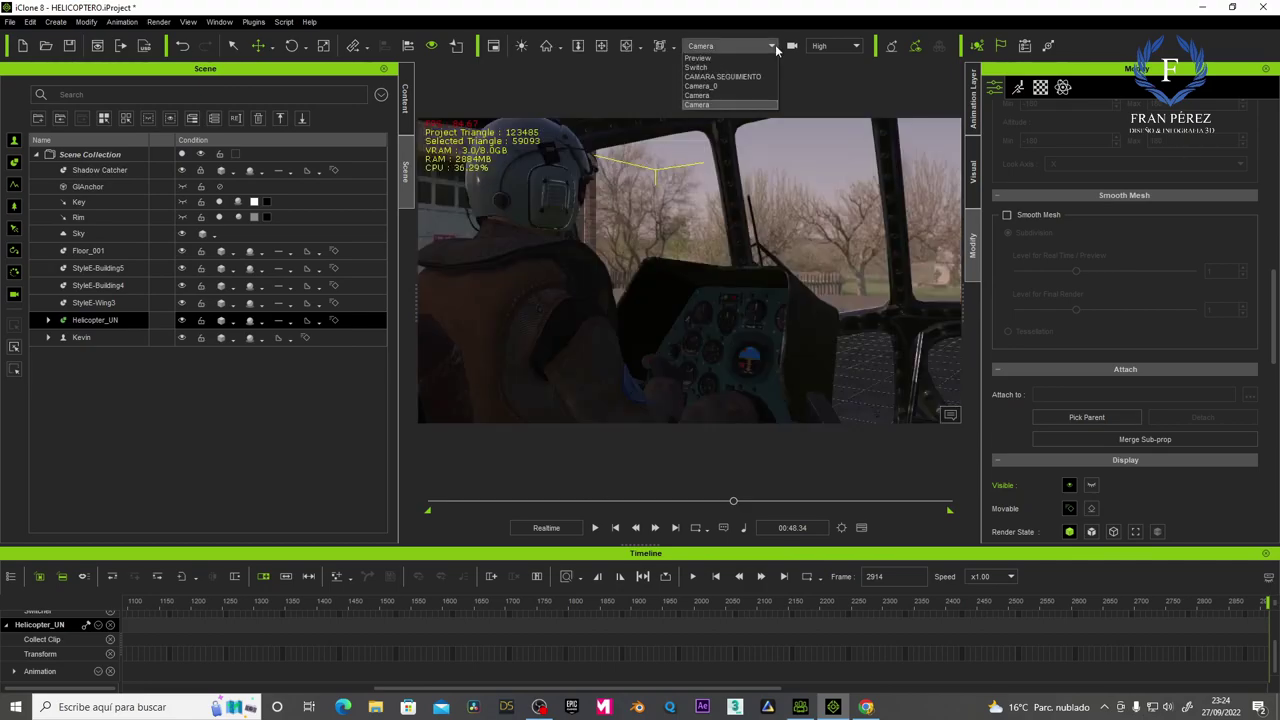
{"action": "left_click", "coordinate": [704, 90]}
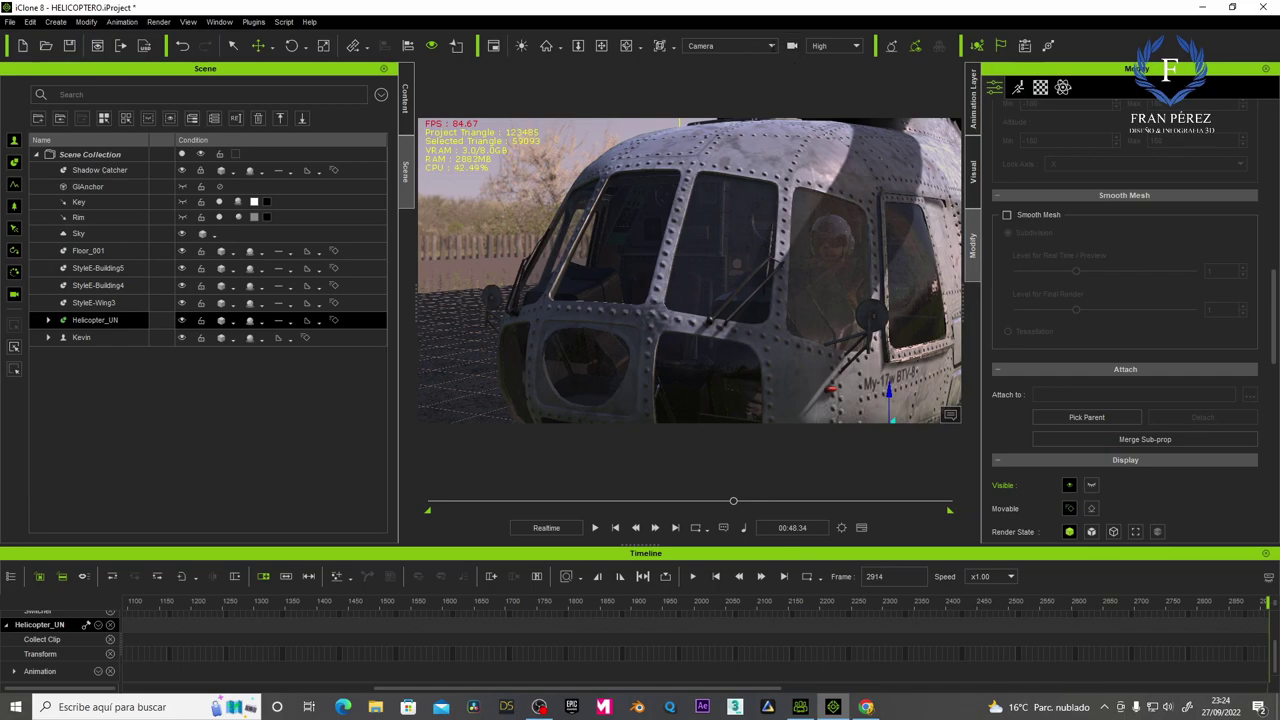
{"action": "left_click", "coordinate": [740, 46]}
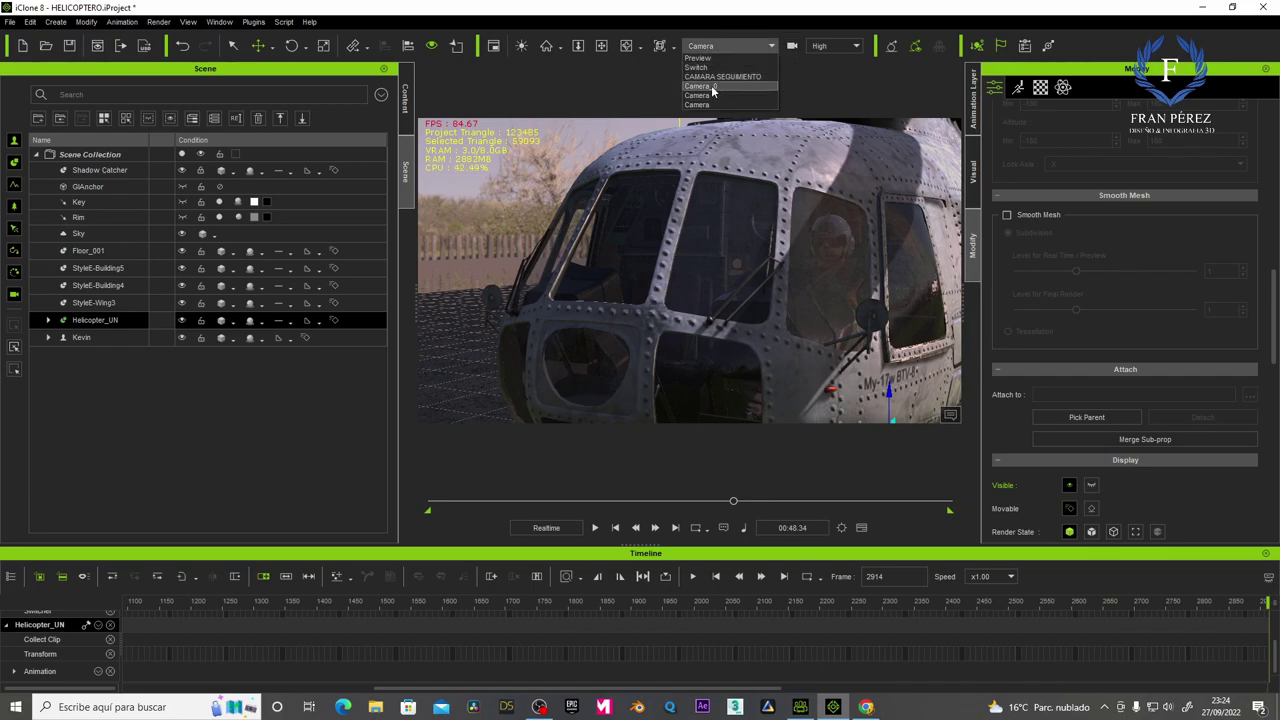
{"action": "left_click", "coordinate": [713, 88]}
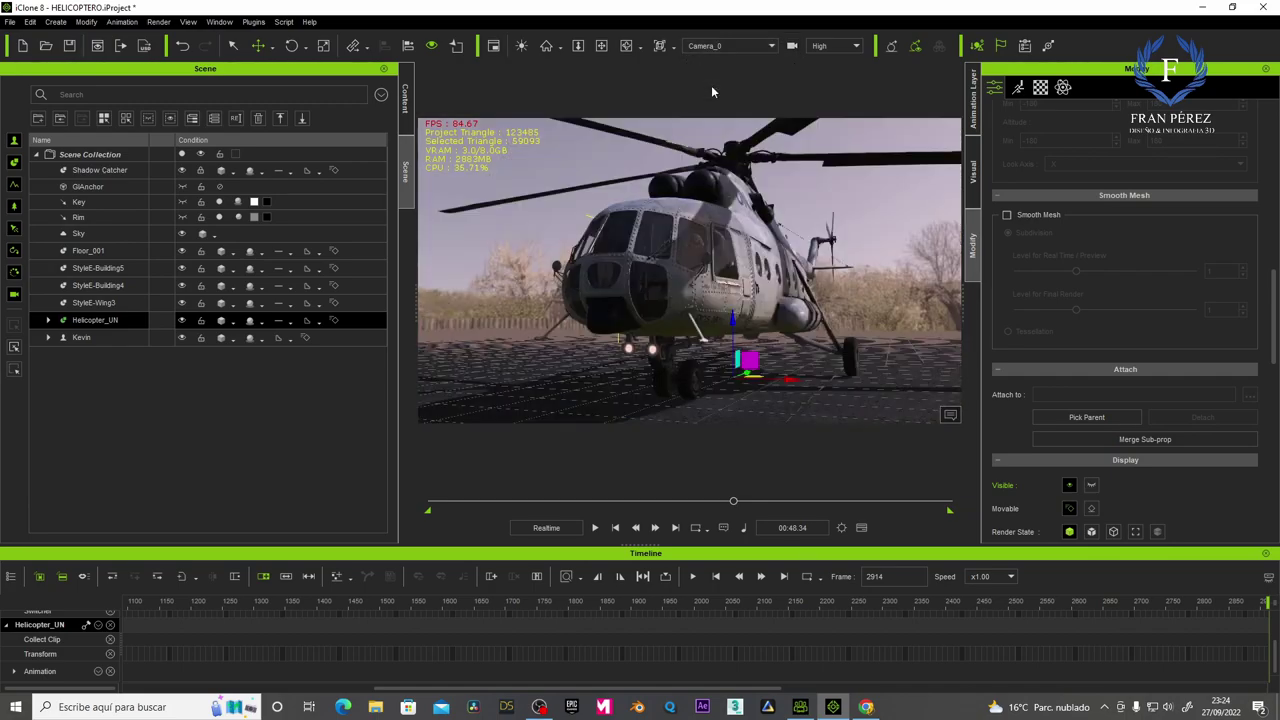
{"action": "left_click", "coordinate": [595, 528]}
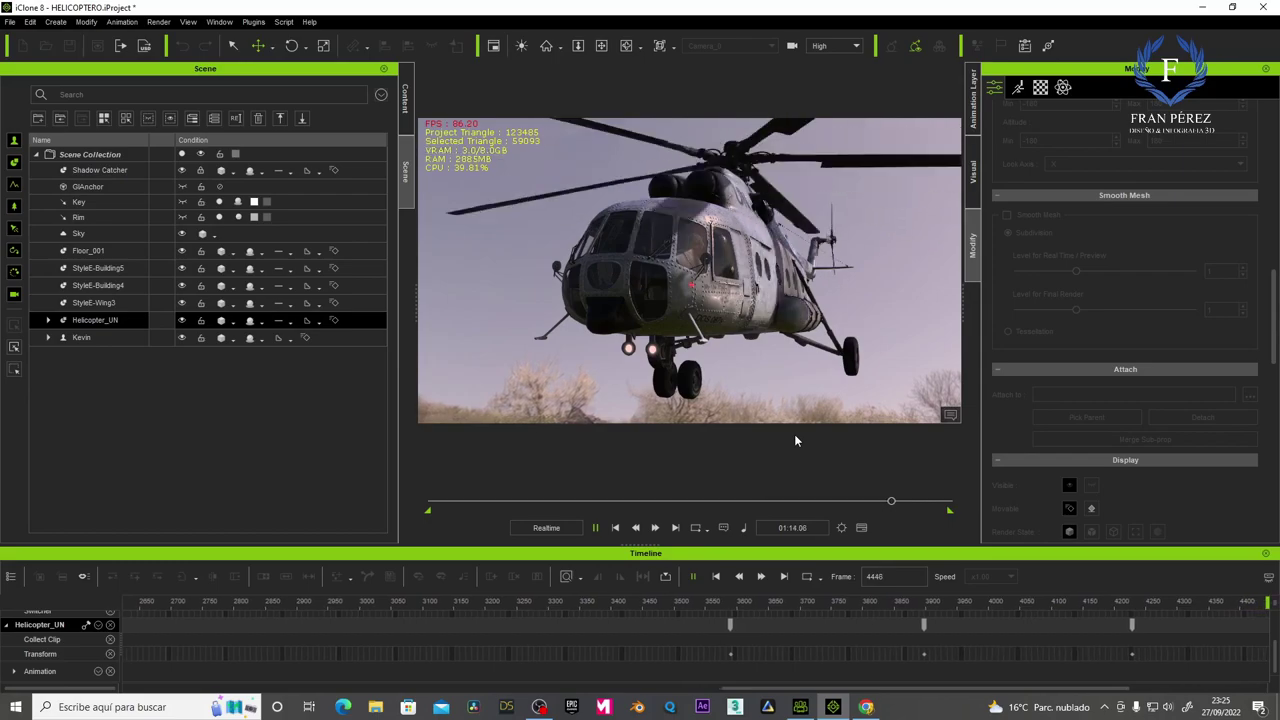
Run the 'Retractable Lights - Retract and Switch OFF the lights' script on Helicopter_UN and replay the animation.
{"action": "left_click", "coordinate": [595, 527]}
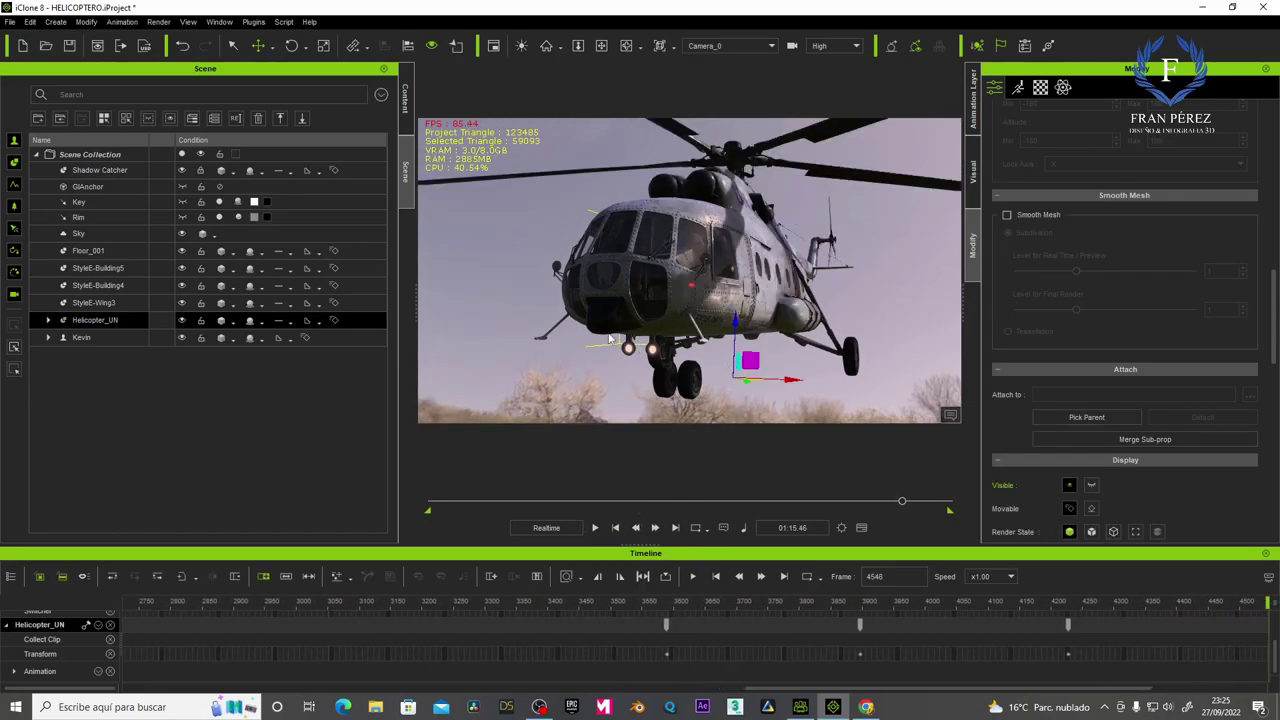
{"action": "left_click", "coordinate": [48, 320]}
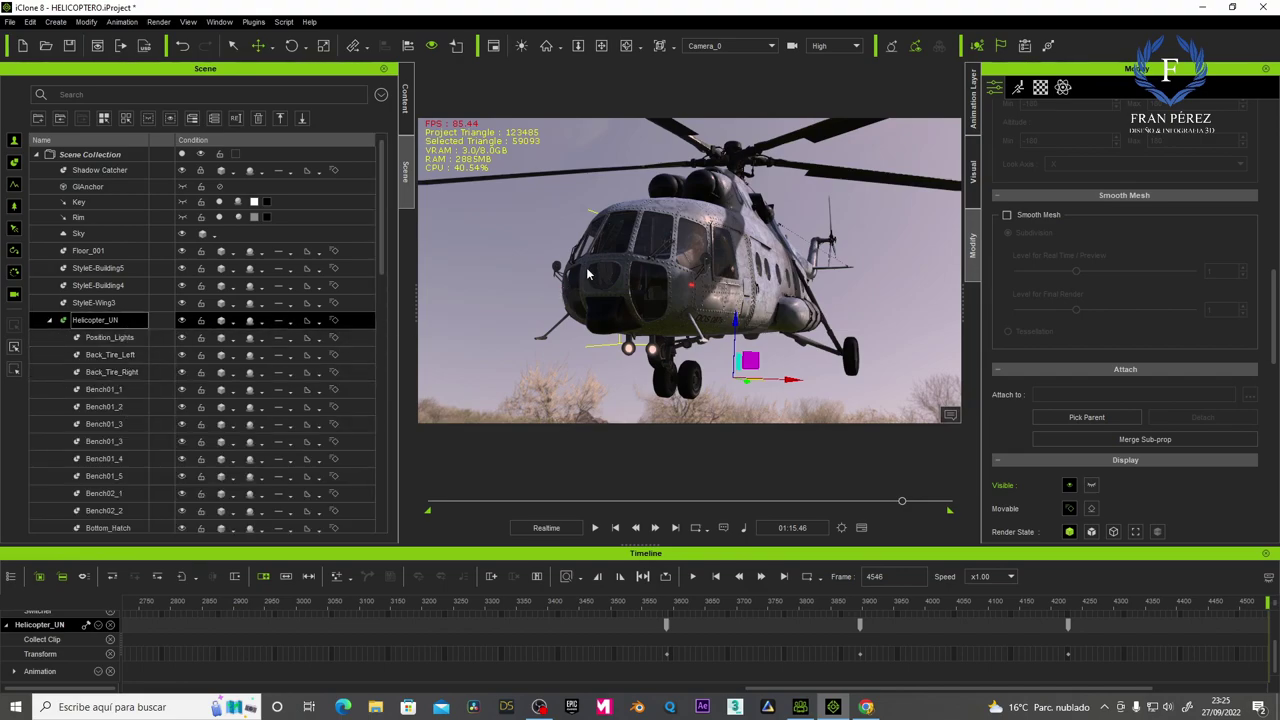
{"action": "right_click", "coordinate": [676, 241]}
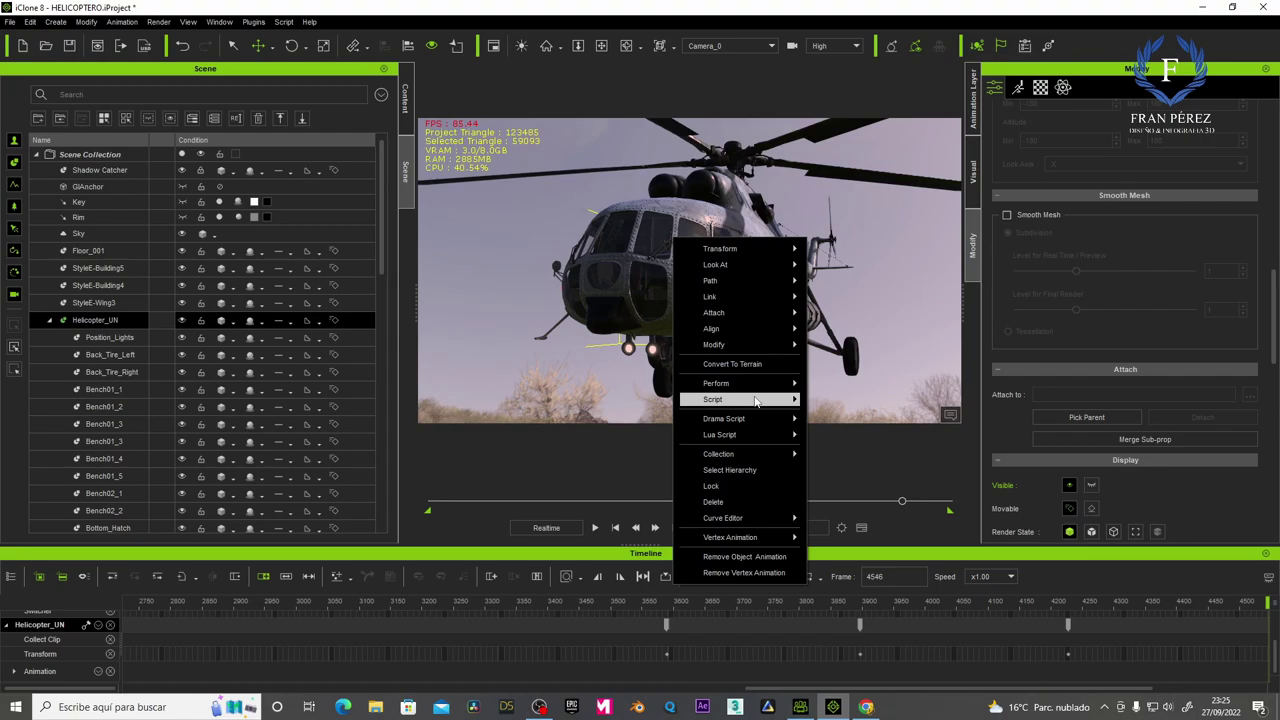
{"action": "mouse_move", "coordinate": [712, 399]}
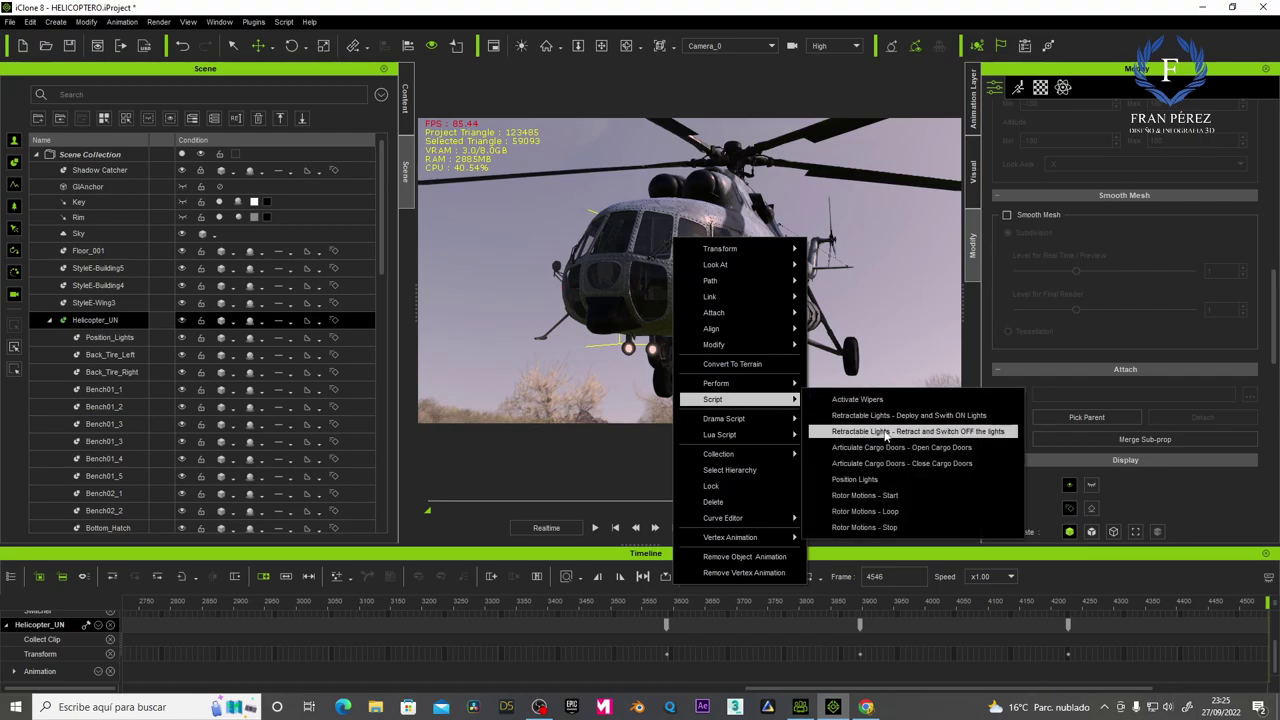
{"action": "left_click", "coordinate": [884, 431]}
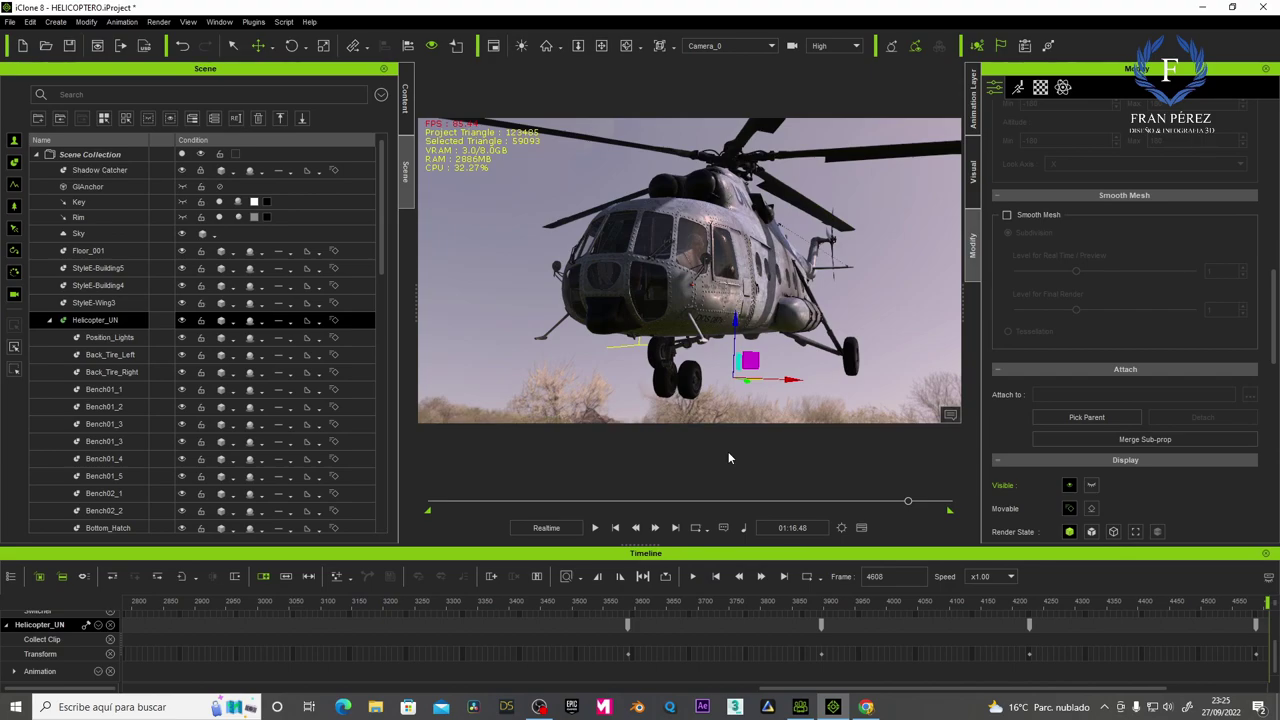
{"action": "left_click", "coordinate": [594, 528]}
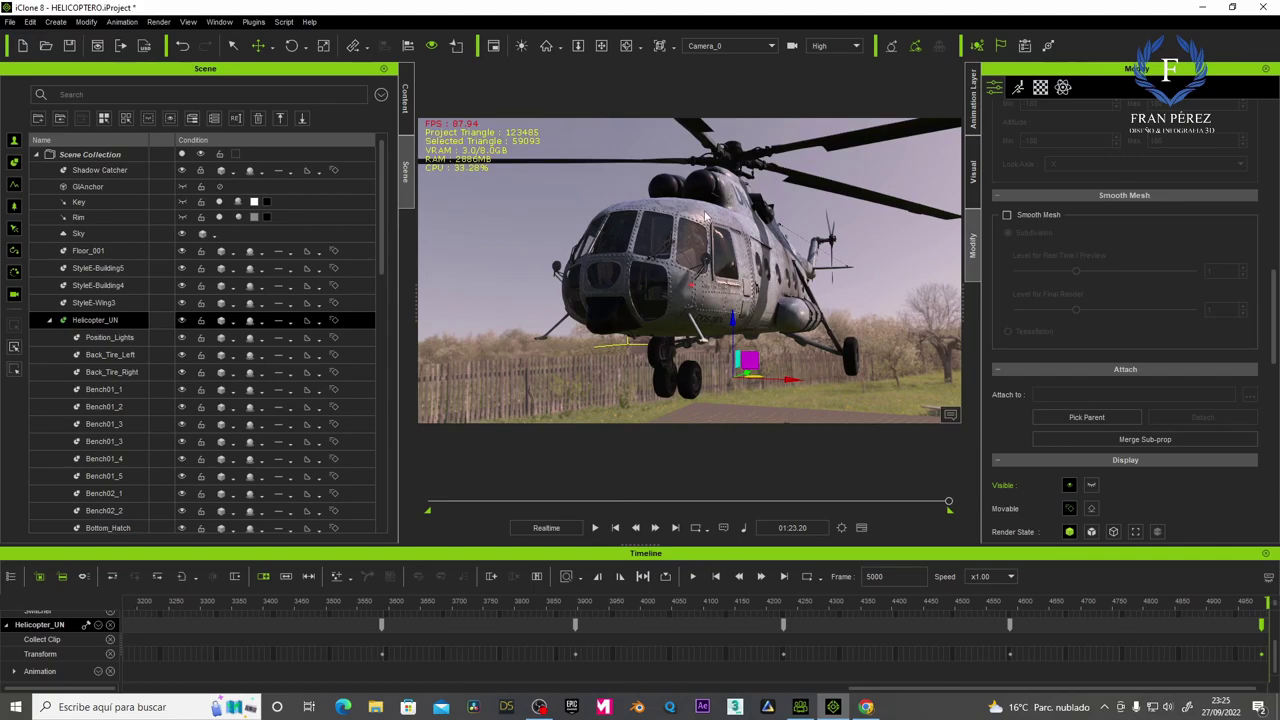
View the flight through CAMARA SEGUIMIENTO, scrubbing forward from about frame 2792.
{"action": "left_click", "coordinate": [730, 45]}
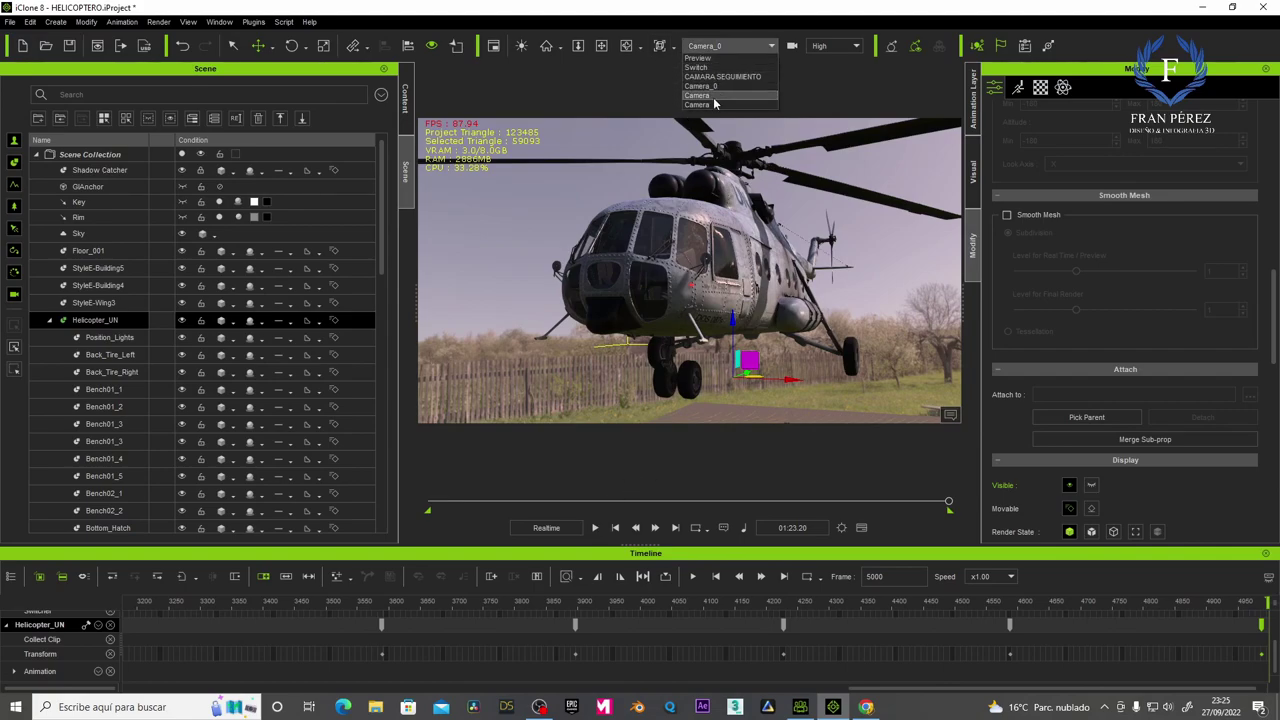
{"action": "left_click", "coordinate": [728, 77]}
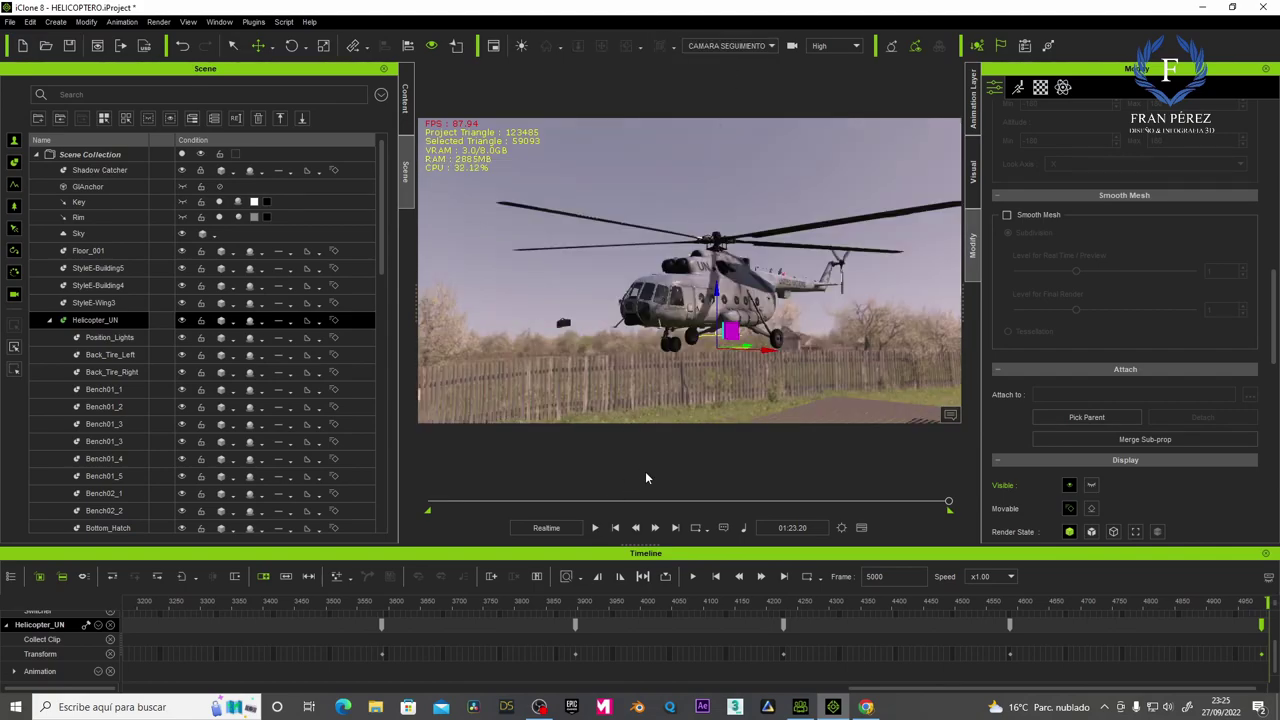
{"action": "left_click", "coordinate": [721, 503]}
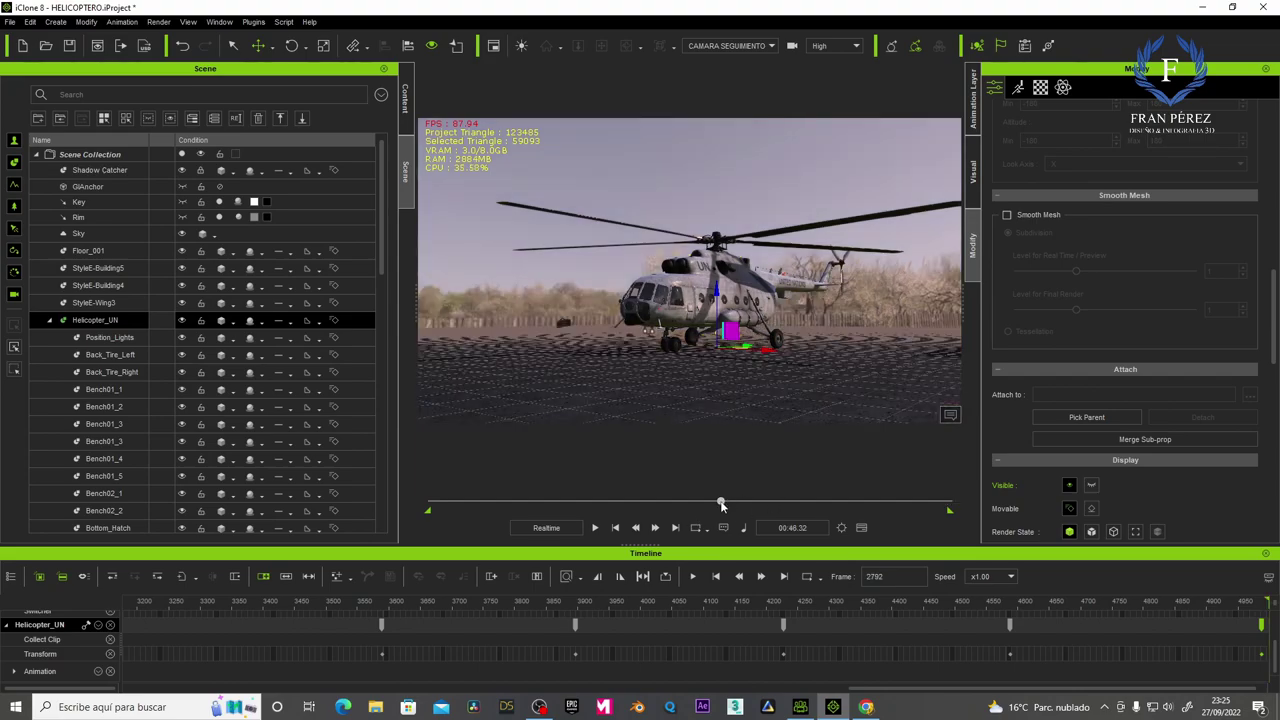
{"action": "left_click_drag", "start_coordinate": [721, 503], "coordinate": [930, 501]}
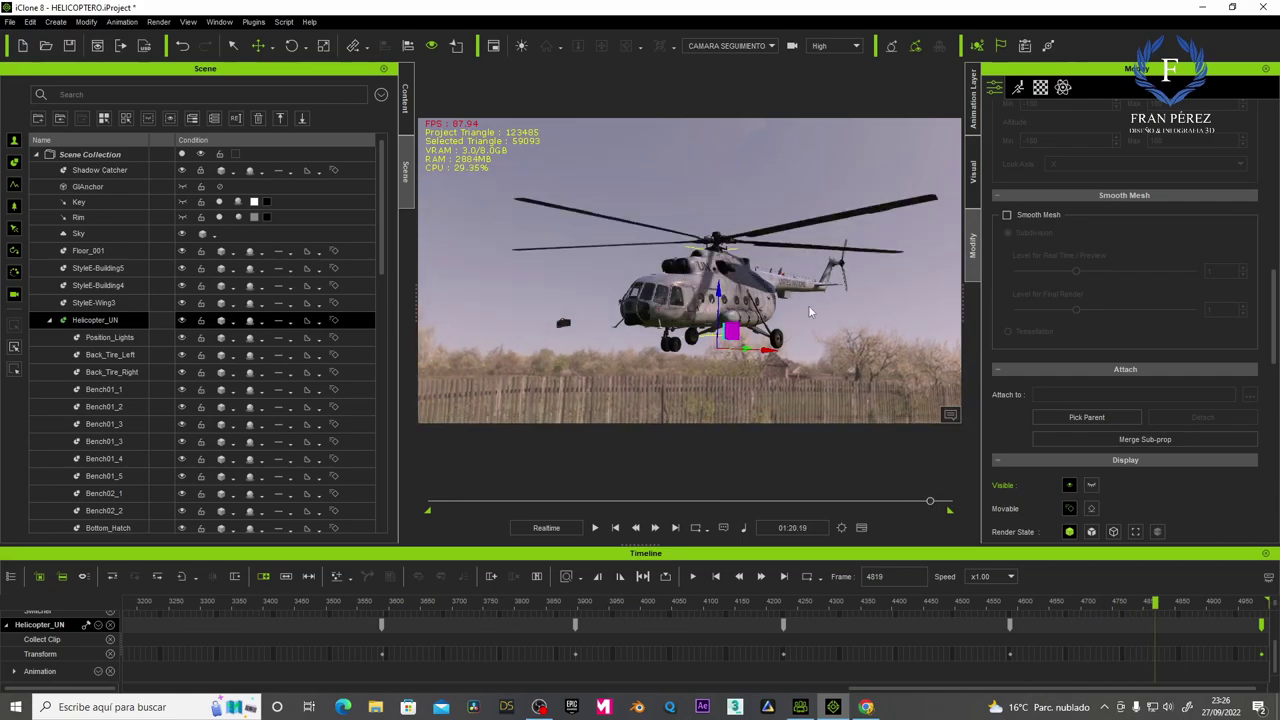
Play the flight through the cockpit cameras, stop at frame 3557, and return to Preview.
{"action": "left_click", "coordinate": [771, 46]}
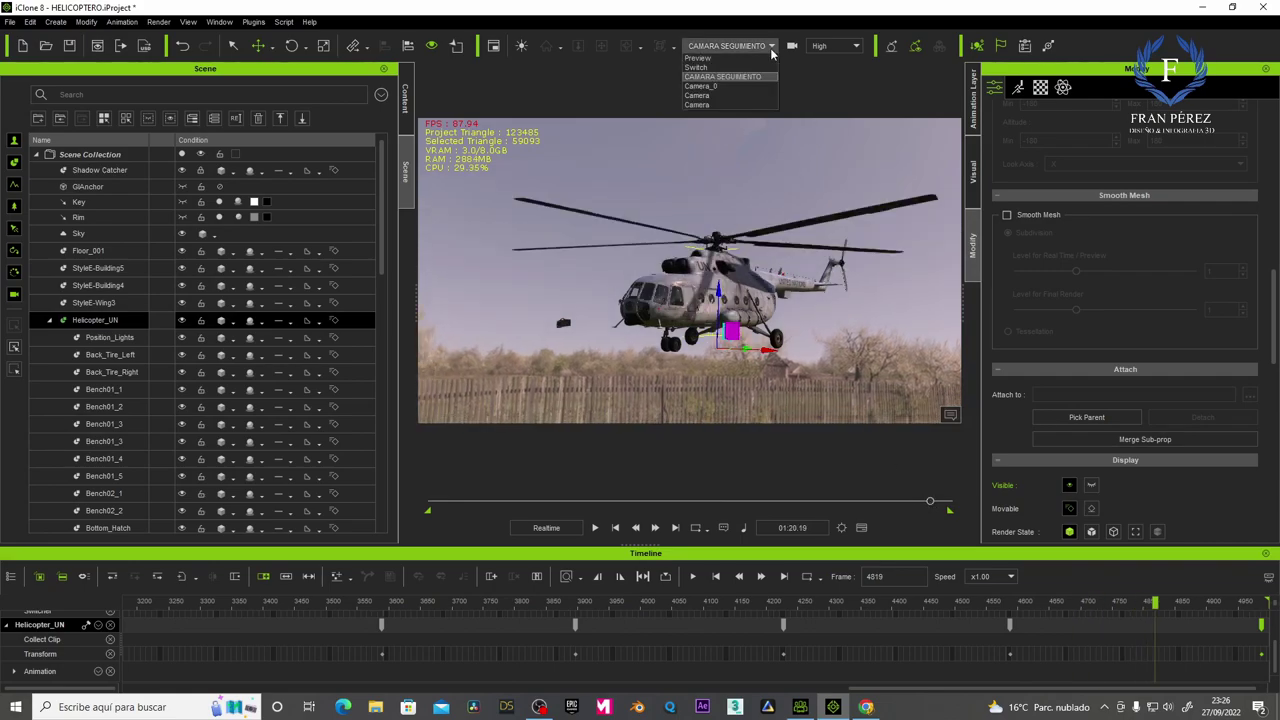
{"action": "left_click", "coordinate": [703, 91]}
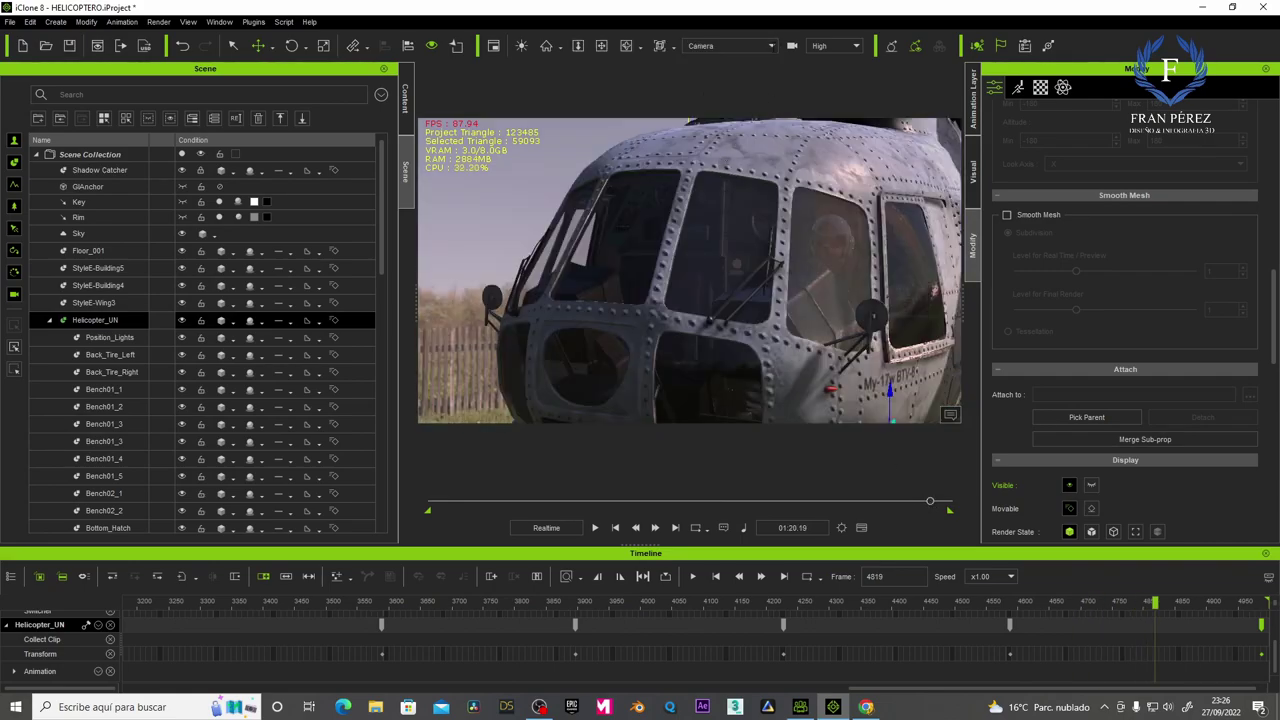
{"action": "left_click", "coordinate": [597, 526]}
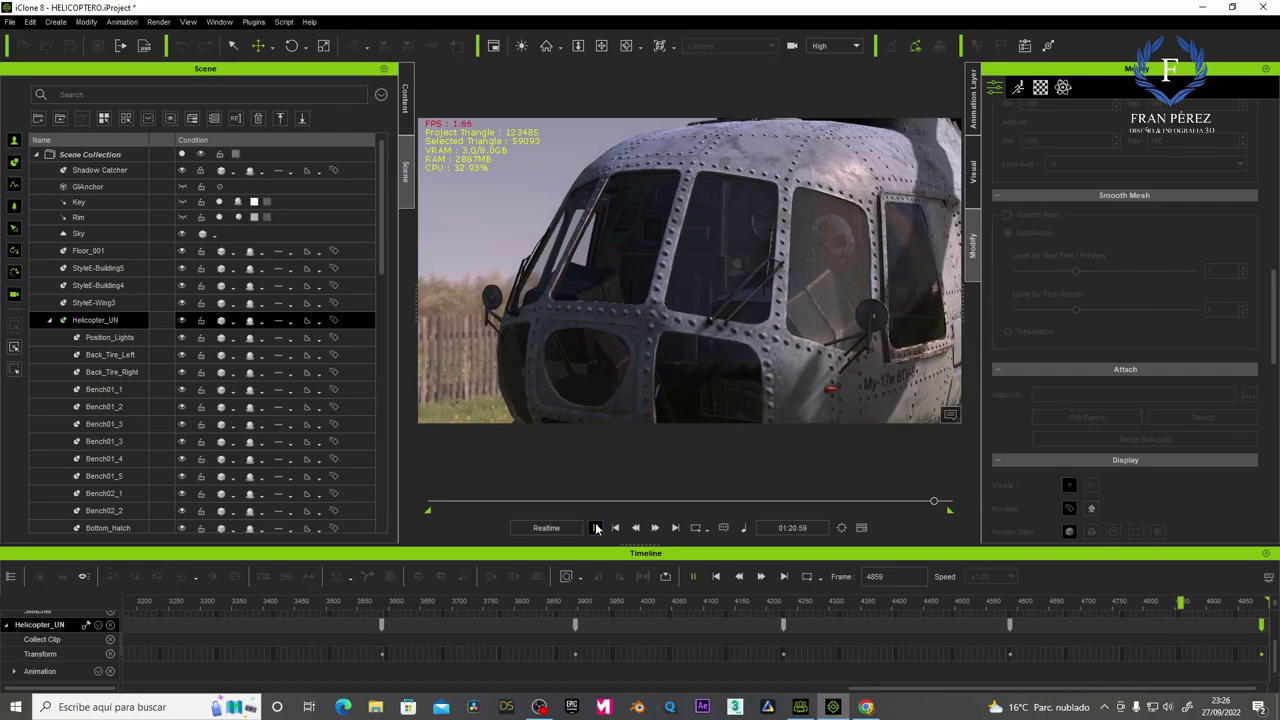
{"action": "left_click", "coordinate": [739, 503]}
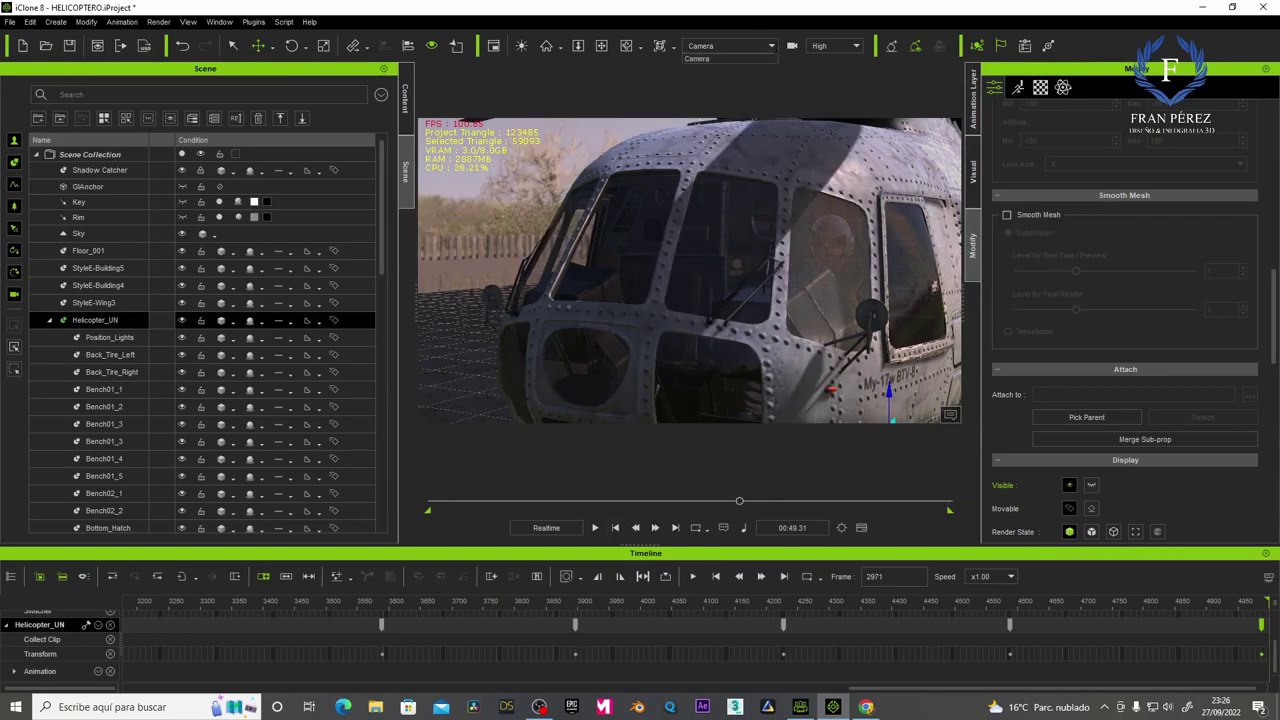
{"action": "left_click", "coordinate": [735, 46]}
{"action": "left_click", "coordinate": [708, 105]}
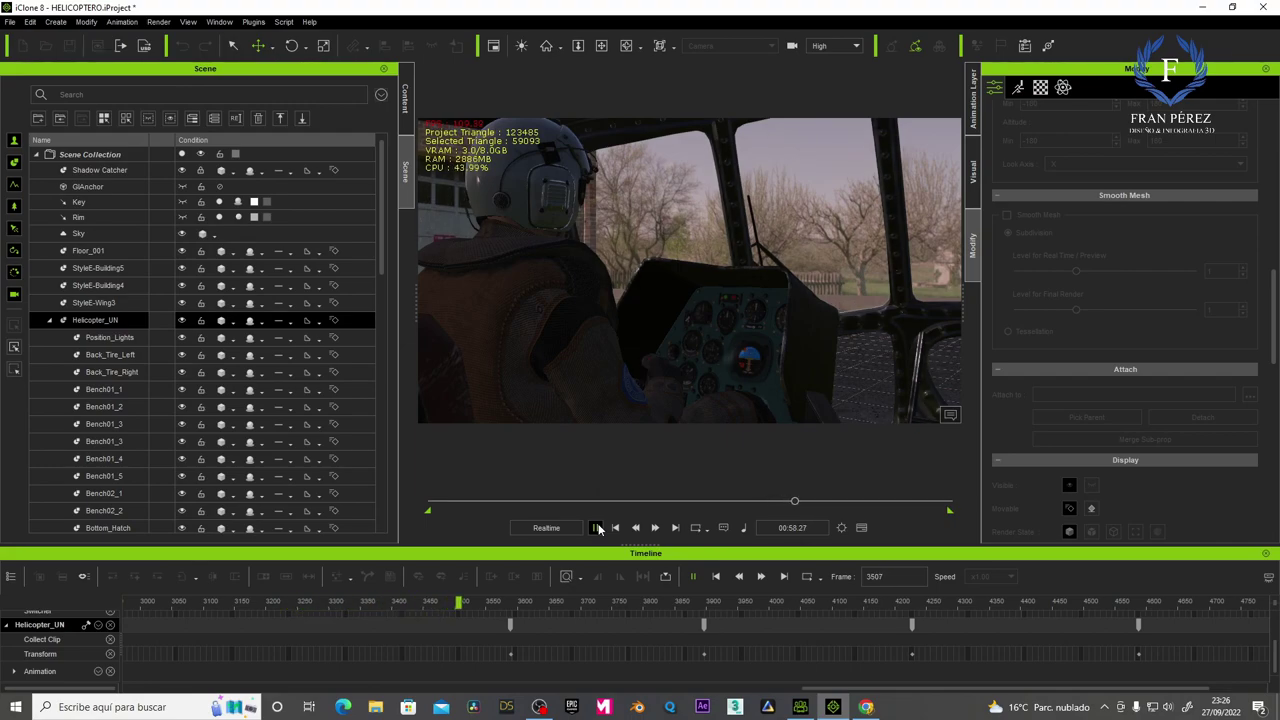
{"action": "left_click", "coordinate": [597, 527]}
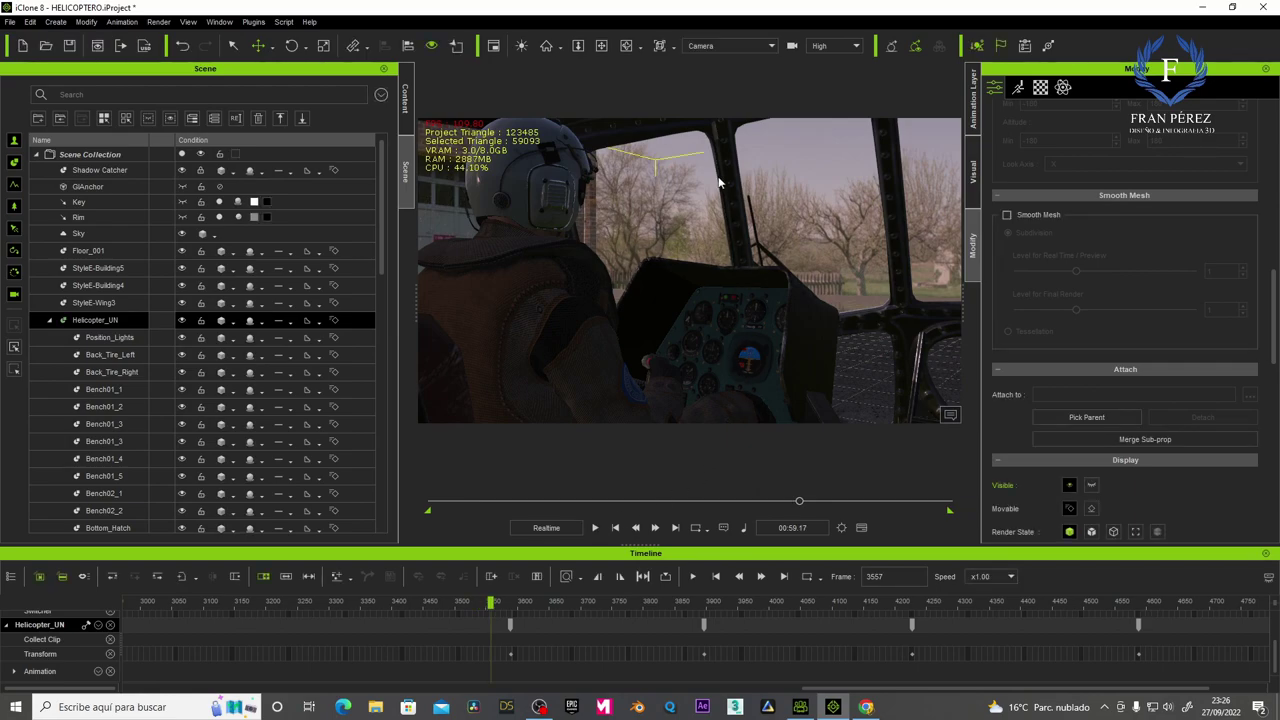
{"action": "left_click", "coordinate": [770, 45]}
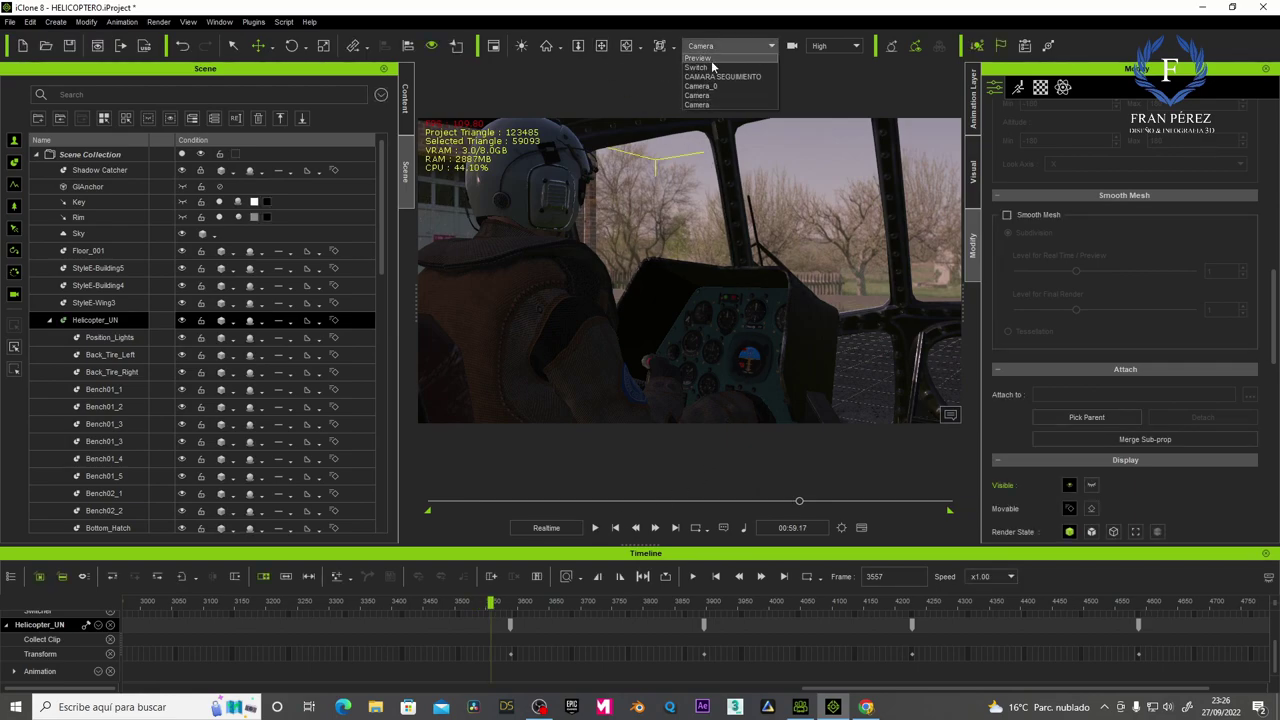
{"action": "left_click", "coordinate": [720, 62]}
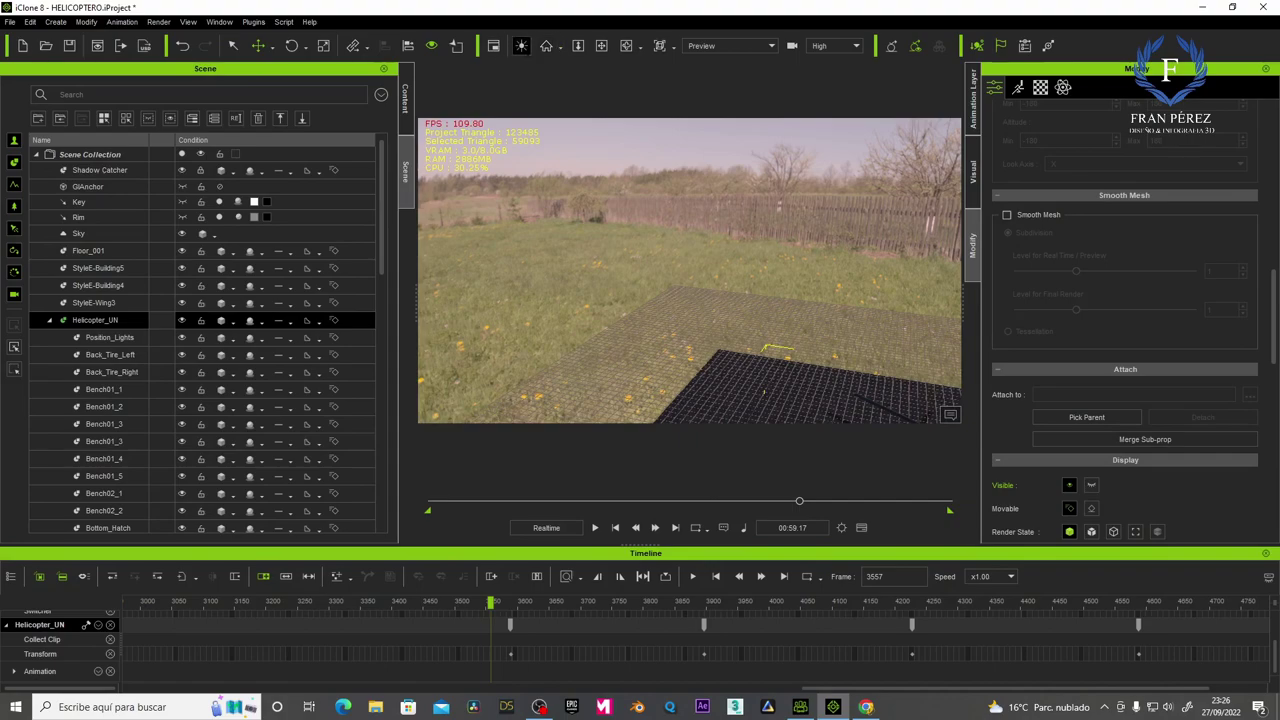
Select the pilot, frame him, and zoom in on his hands at the cockpit controls.
{"action": "left_click", "coordinate": [52, 320]}
{"action": "left_click", "coordinate": [73, 338]}
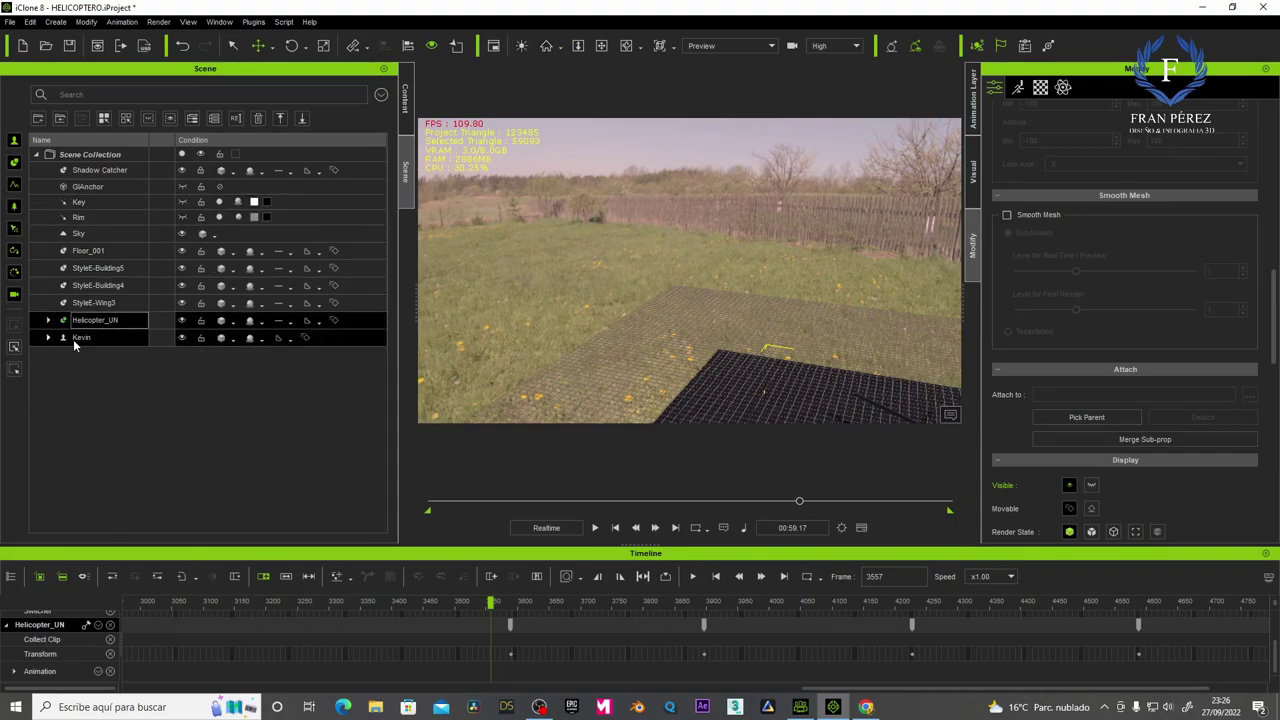
{"action": "left_click", "coordinate": [545, 46]}
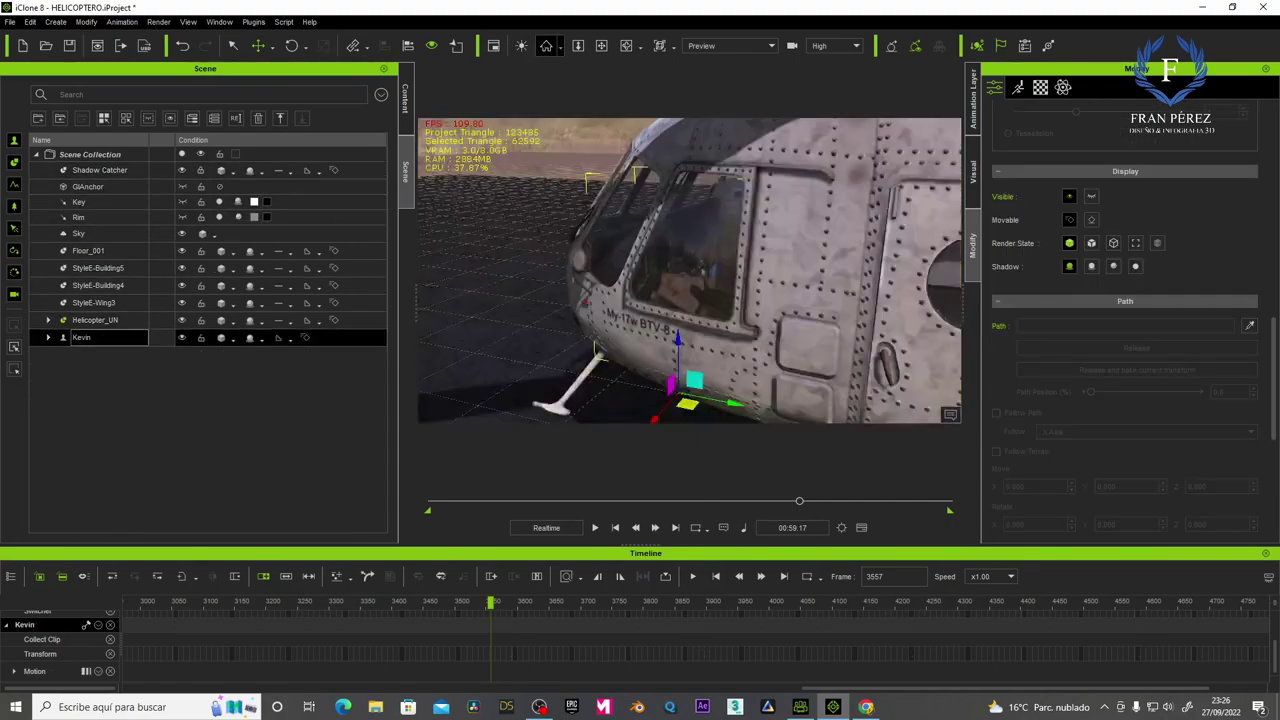
{"action": "left_click", "coordinate": [601, 46]}
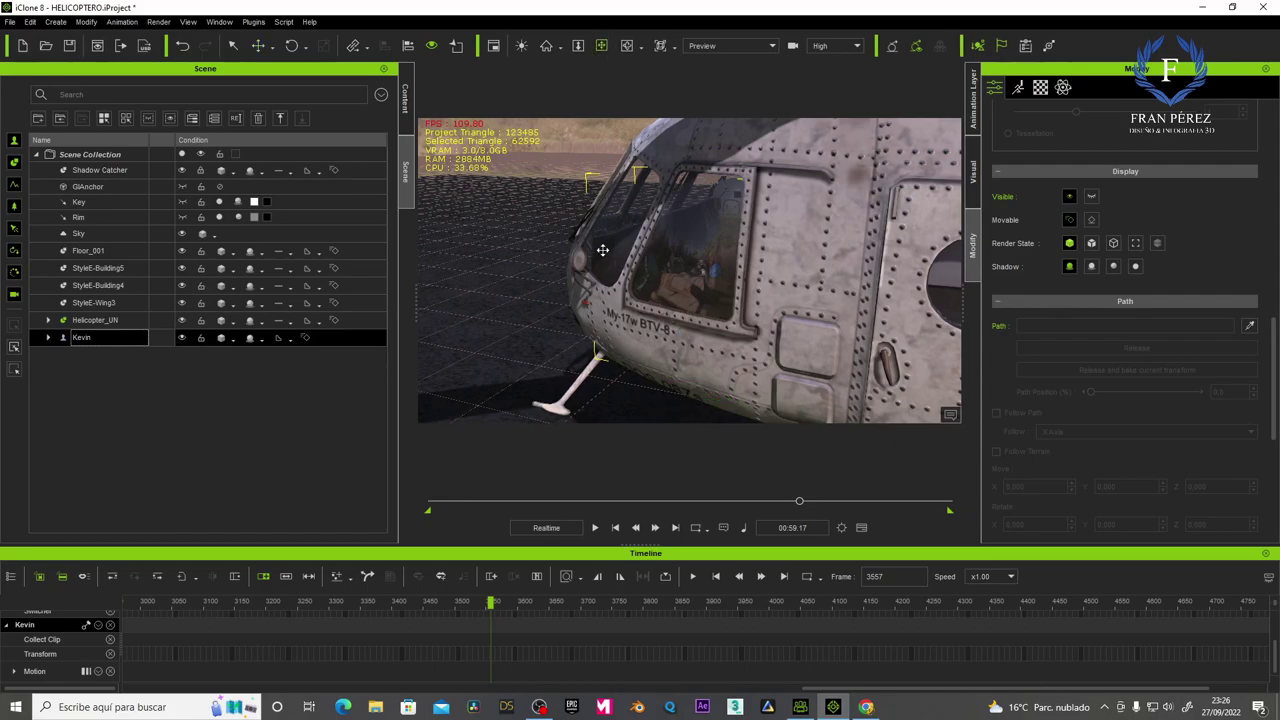
{"action": "mouse_move", "coordinate": [689, 240]}
{"action": "left_mouse_down"}
{"action": "mouse_move", "coordinate": [689, 277]}
{"action": "mouse_move", "coordinate": [706, 266]}
{"action": "mouse_move", "coordinate": [669, 281]}
{"action": "mouse_move", "coordinate": [558, 245]}
{"action": "mouse_move", "coordinate": [583, 263]}
{"action": "mouse_move", "coordinate": [577, 200]}
{"action": "mouse_move", "coordinate": [611, 254]}
{"action": "mouse_move", "coordinate": [563, 277]}
{"action": "left_mouse_up"}
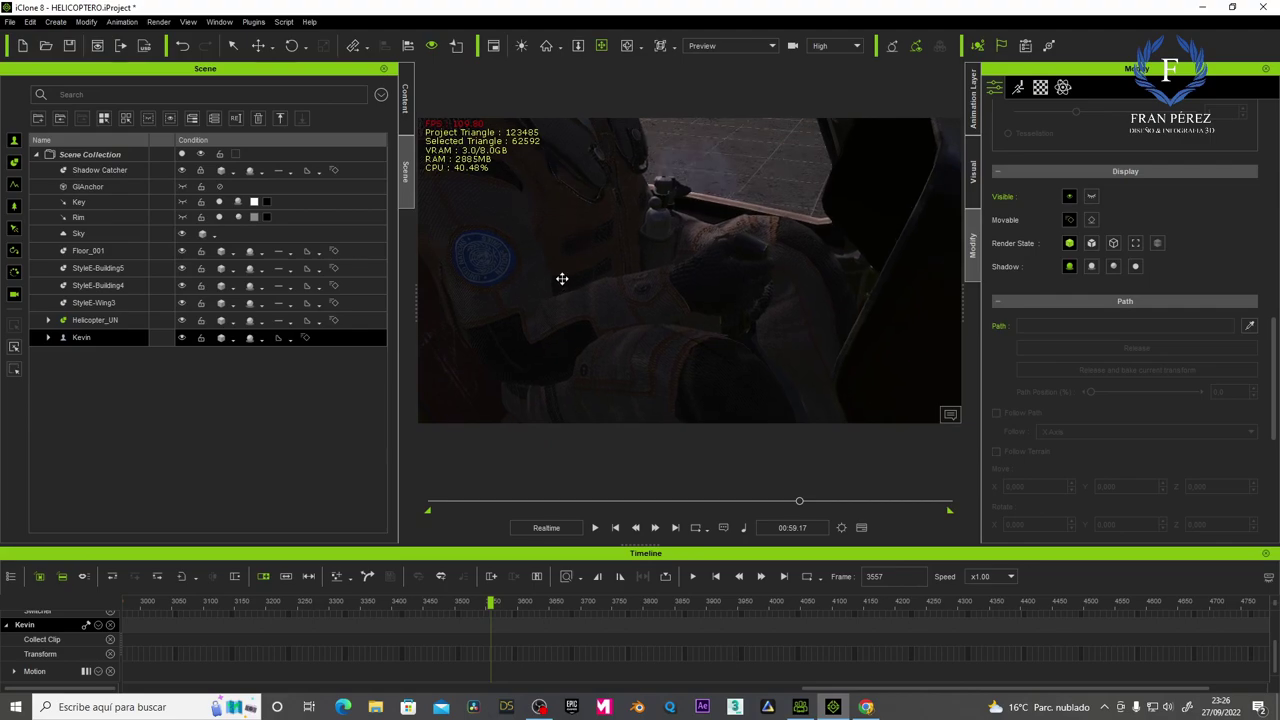
Expand Helicopter_UN in the Scene tree and scroll through its parts.
{"action": "left_click", "coordinate": [48, 320]}
{"action": "scroll", "coordinate": [113, 374], "scroll_direction": "down", "scroll_amount": 1}
{"action": "scroll", "coordinate": [113, 374], "scroll_direction": "down", "scroll_amount": 1}
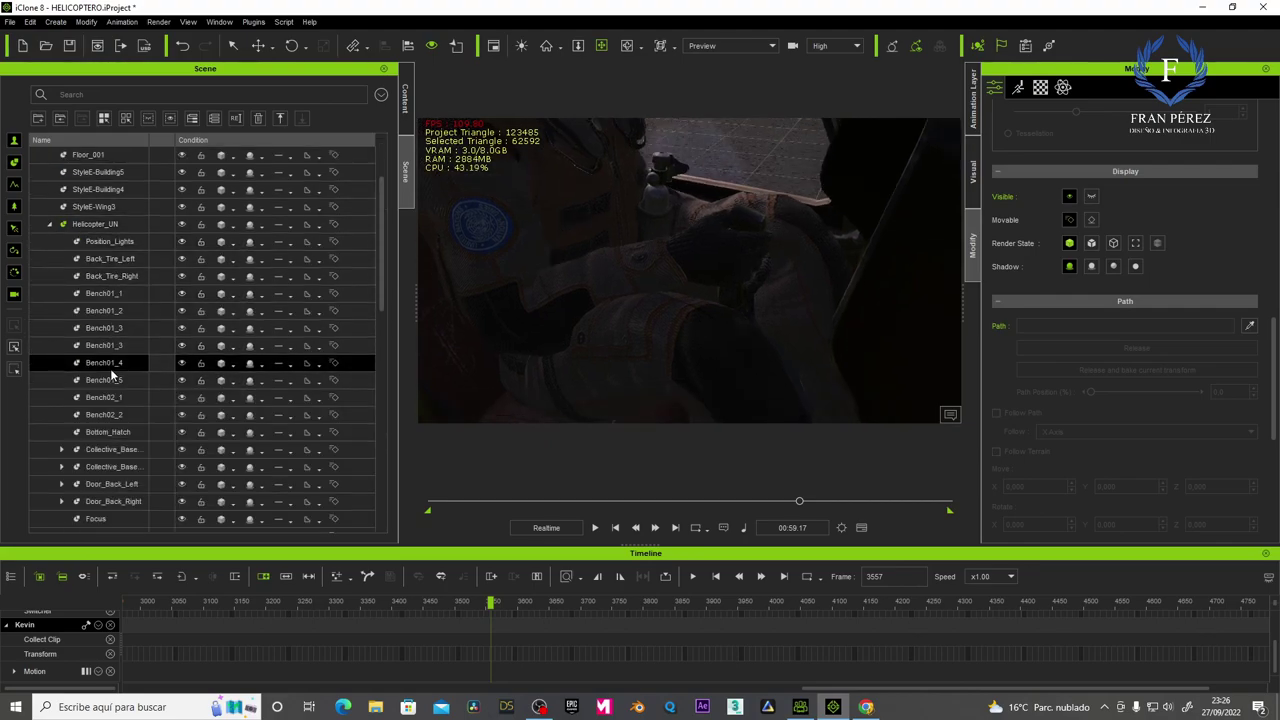
{"action": "scroll", "coordinate": [110, 368], "scroll_direction": "down", "scroll_amount": 2}
{"action": "scroll", "coordinate": [110, 368], "scroll_direction": "down", "scroll_amount": 1}
Select Joystick_Left, pan to show the cabin, and tilt the joystick with the rotate gizmo.
{"action": "left_click", "coordinate": [90, 432]}
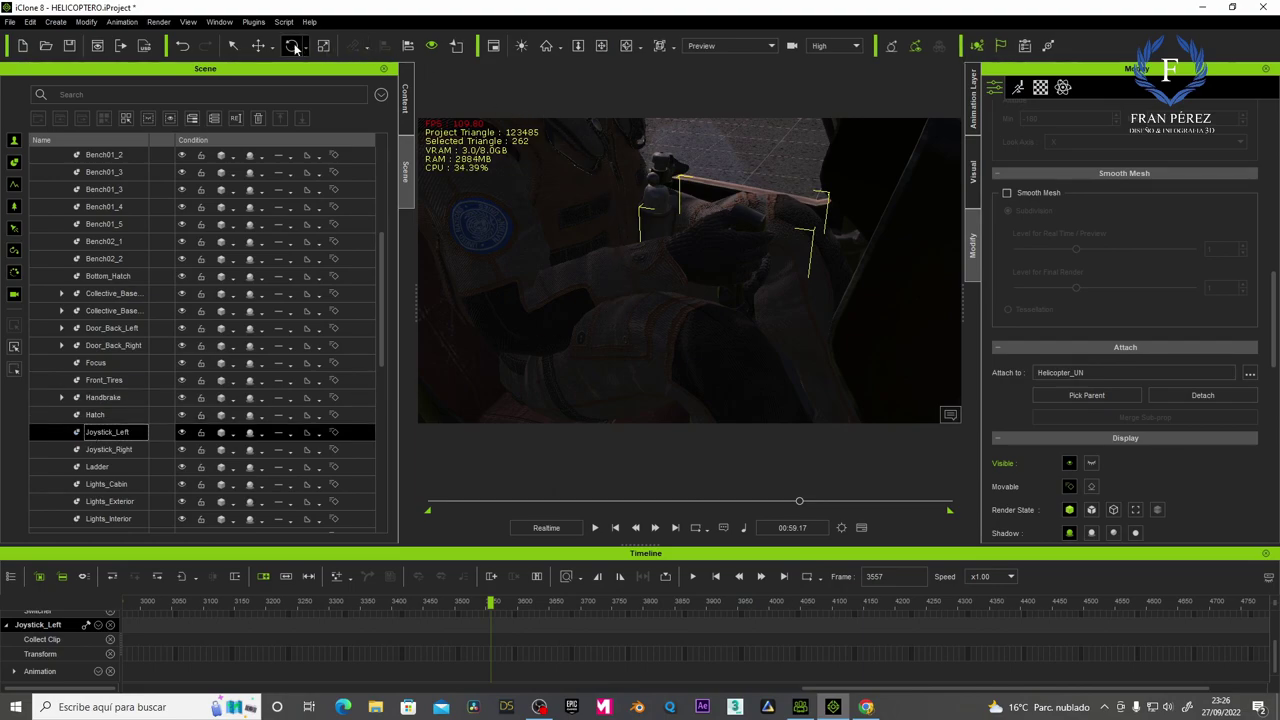
{"action": "left_click", "coordinate": [601, 45]}
{"action": "mouse_move", "coordinate": [629, 143]}
{"action": "left_mouse_down"}
{"action": "mouse_move", "coordinate": [666, 206]}
{"action": "mouse_move", "coordinate": [651, 254]}
{"action": "mouse_move", "coordinate": [669, 266]}
{"action": "mouse_move", "coordinate": [677, 237]}
{"action": "left_mouse_up"}
{"action": "scroll", "coordinate": [676, 237], "scroll_direction": "up", "scroll_amount": 3}
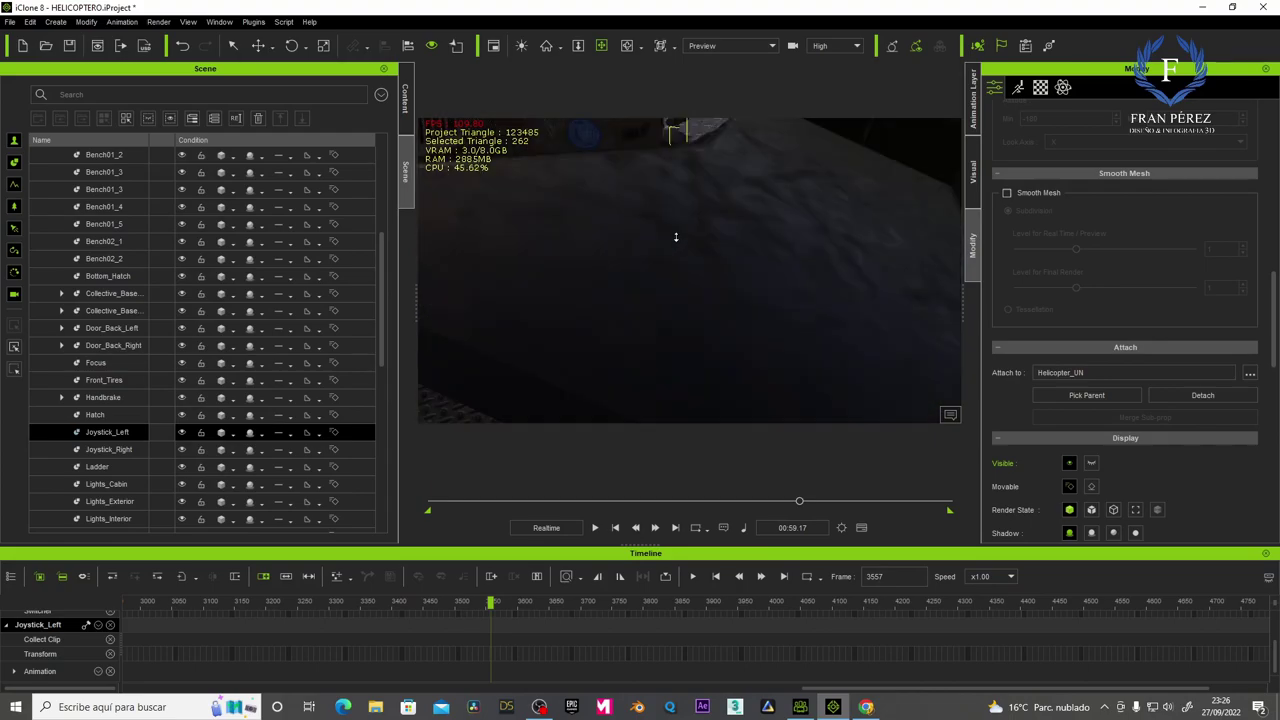
{"action": "mouse_move", "coordinate": [673, 193]}
{"action": "left_mouse_down"}
{"action": "mouse_move", "coordinate": [691, 277]}
{"action": "mouse_move", "coordinate": [687, 256]}
{"action": "left_mouse_up"}
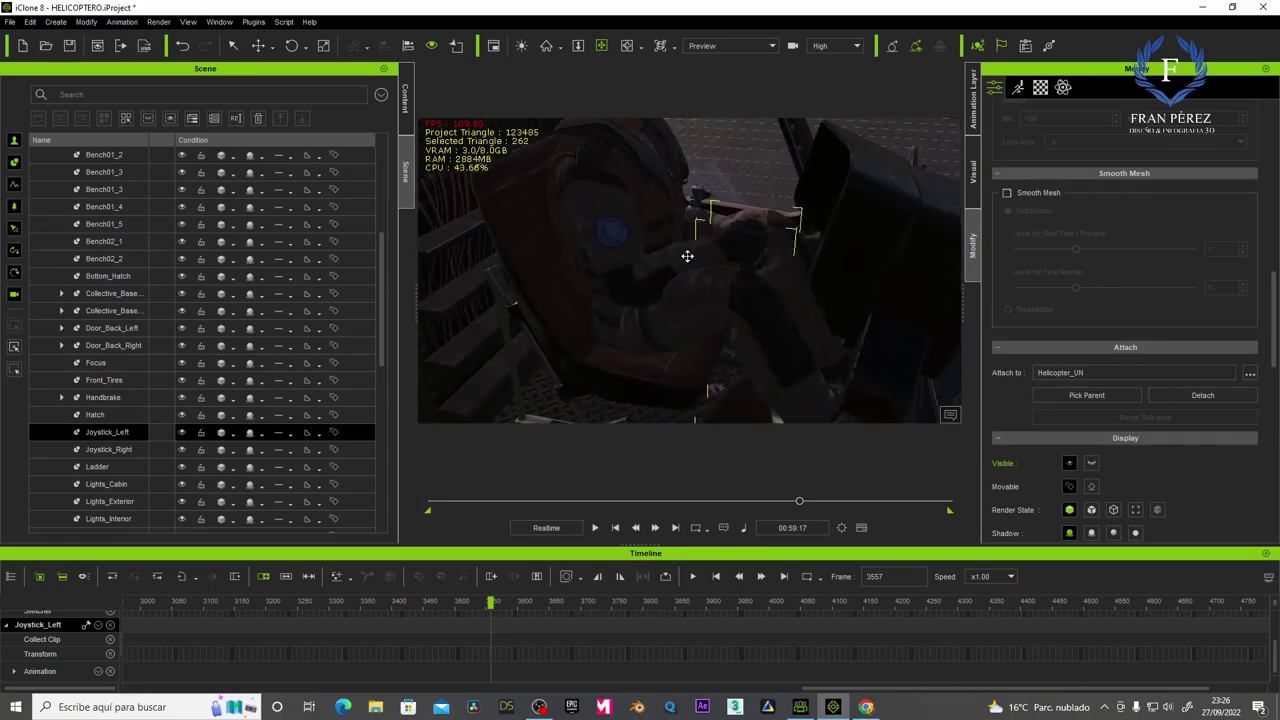
{"action": "left_click", "coordinate": [289, 46]}
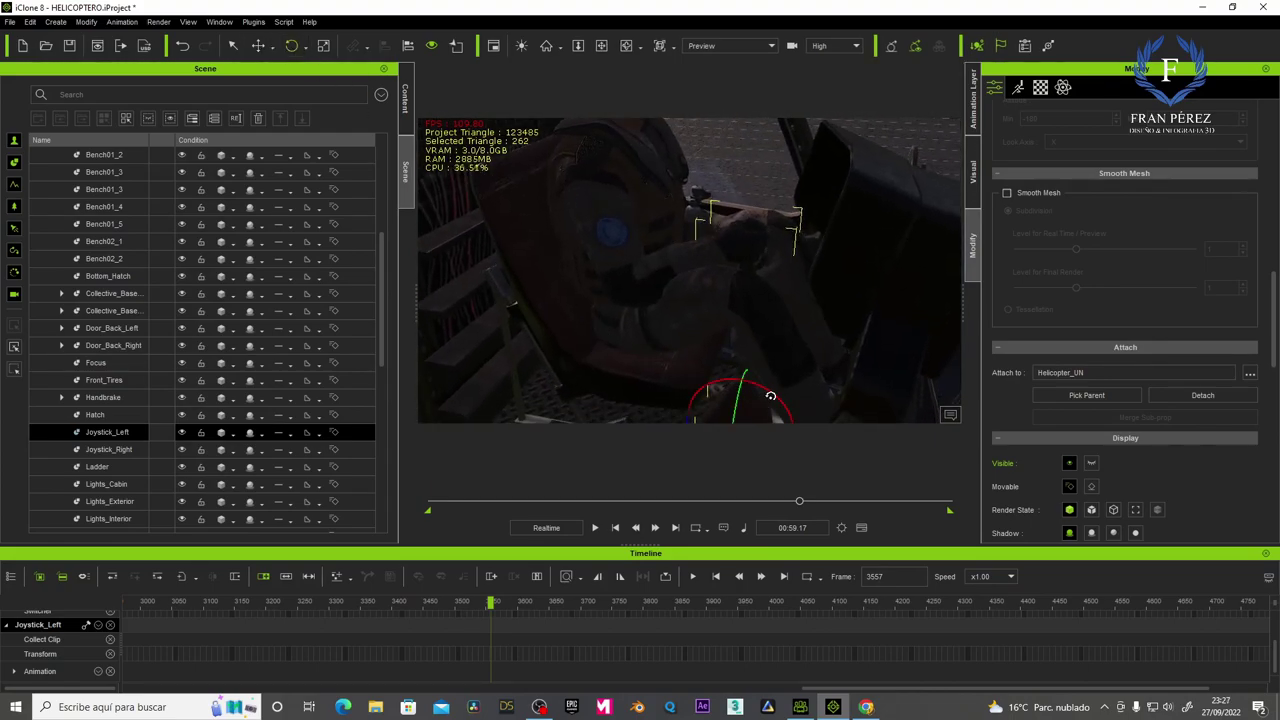
{"action": "left_click_drag", "start_coordinate": [769, 395], "coordinate": [766, 393]}
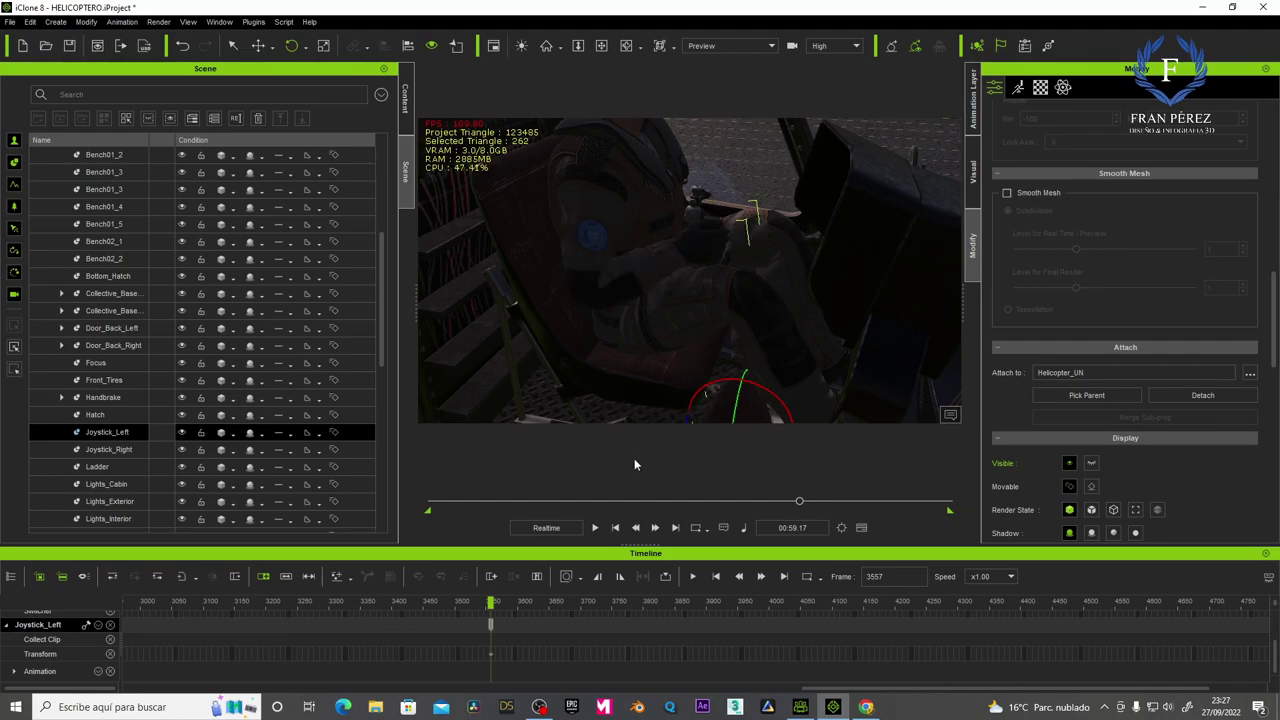
Check the joystick motion, delete its key at frame 3557, and return to frame 3503.
{"action": "left_click", "coordinate": [596, 527]}
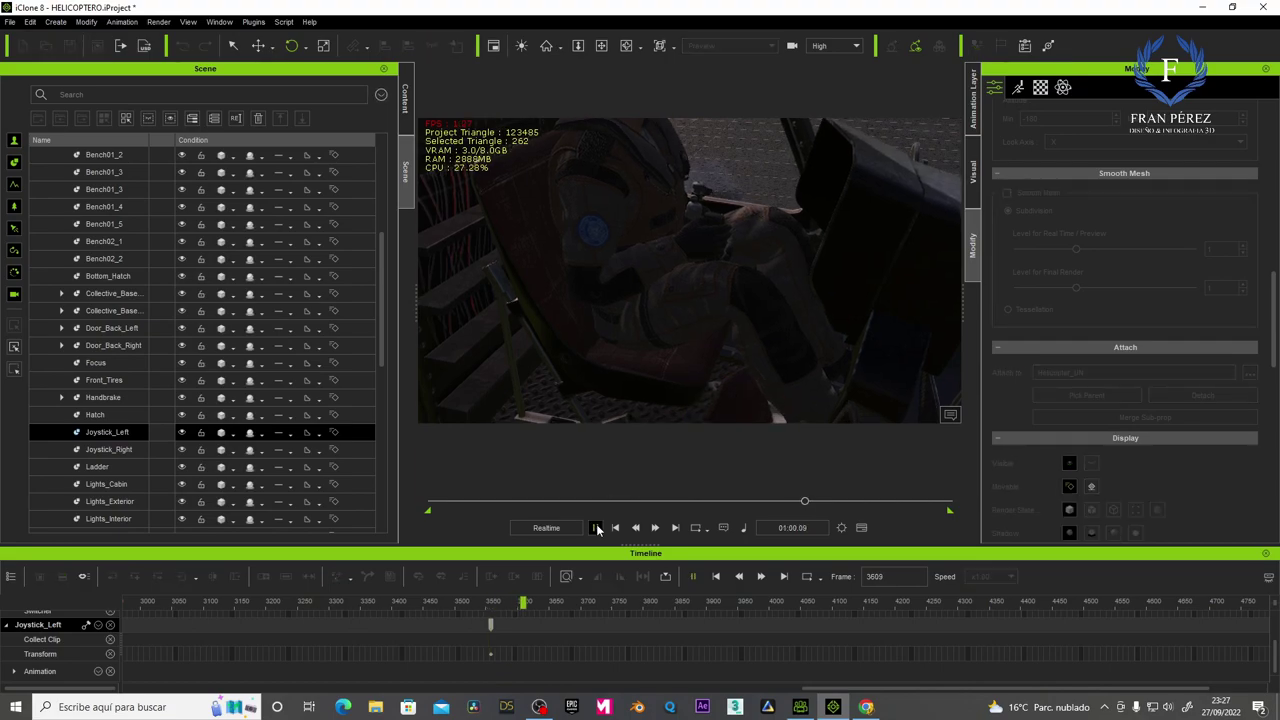
{"action": "left_click", "coordinate": [596, 527]}
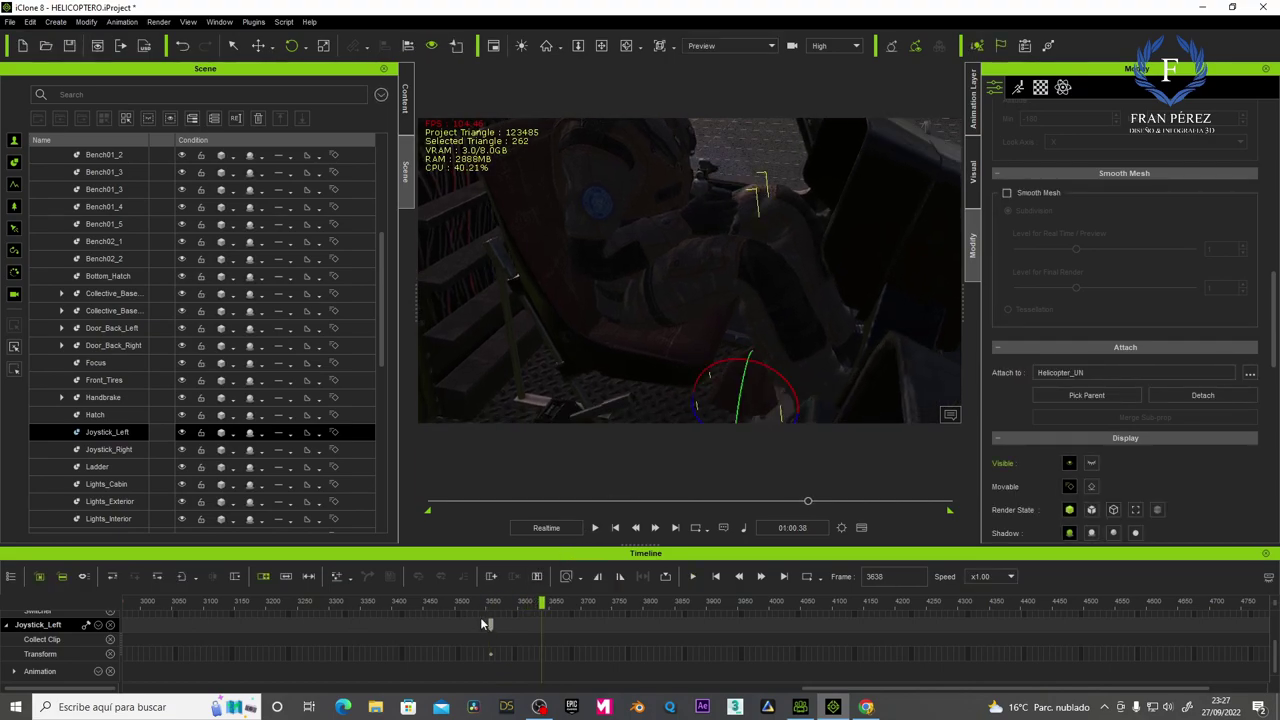
{"action": "left_click", "coordinate": [476, 603]}
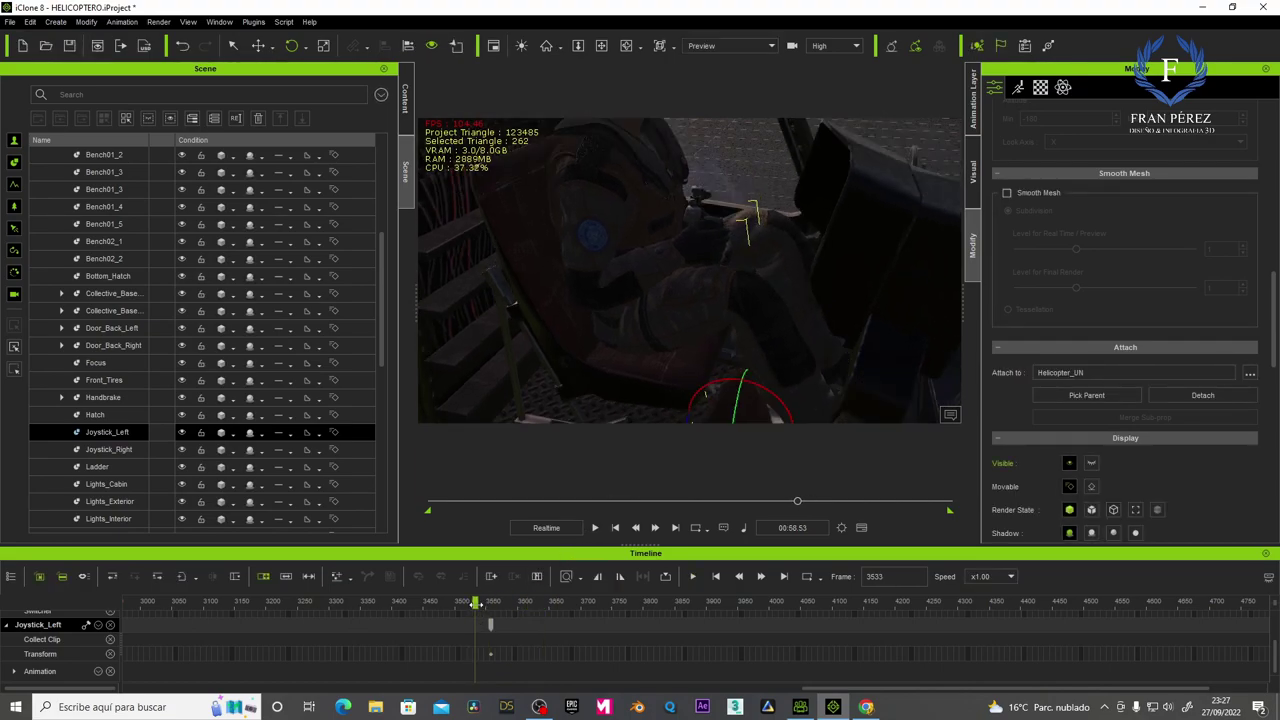
{"action": "left_click_drag", "start_coordinate": [476, 603], "coordinate": [480, 603]}
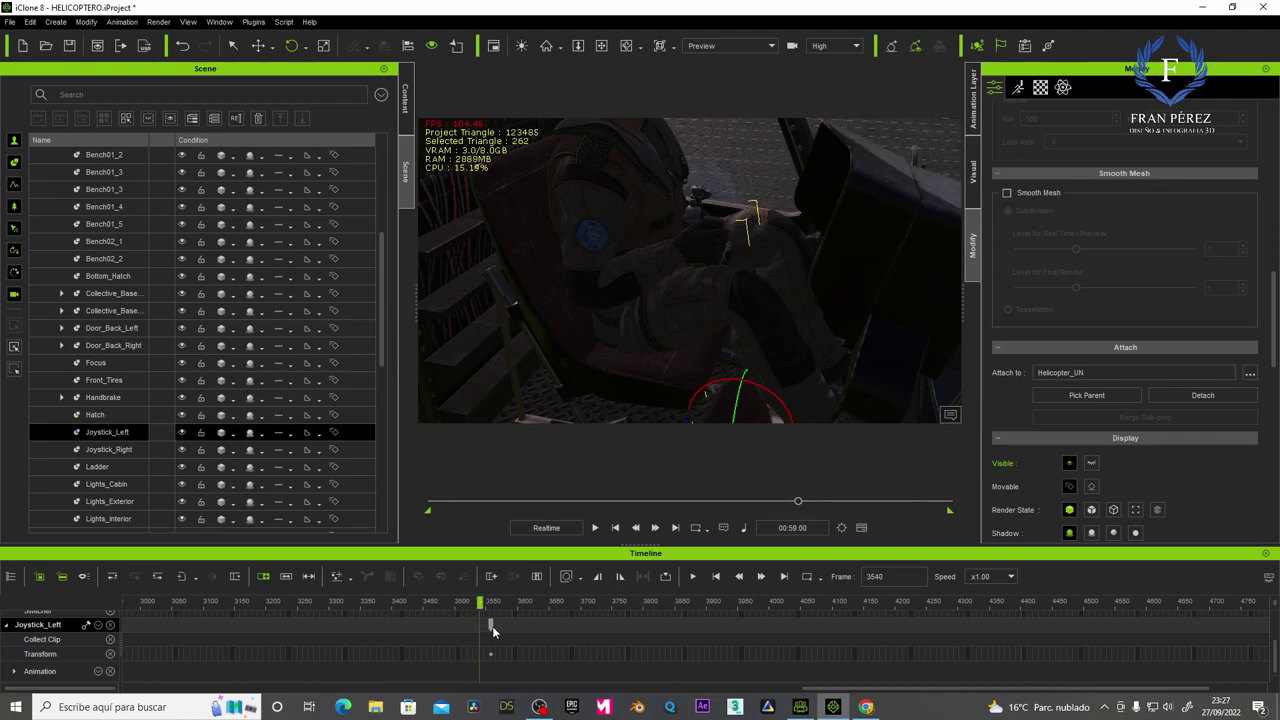
{"action": "left_click", "coordinate": [492, 626]}
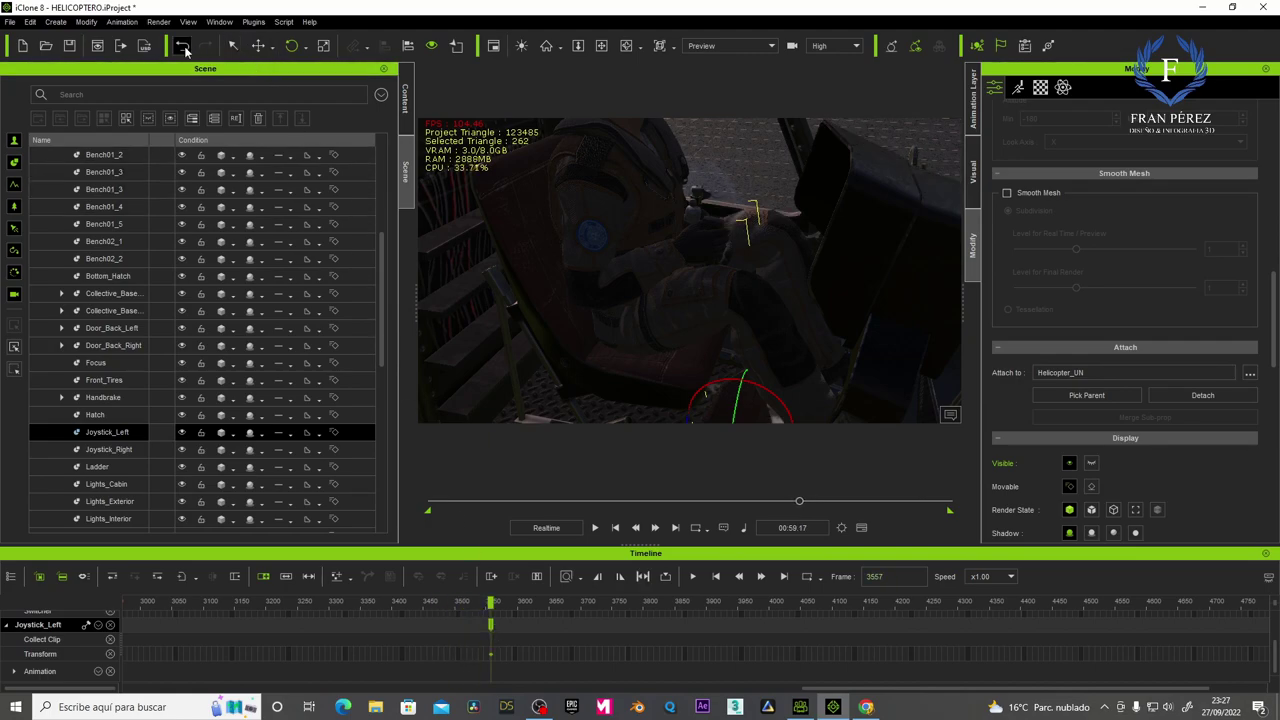
{"action": "key", "text": "Delete"}
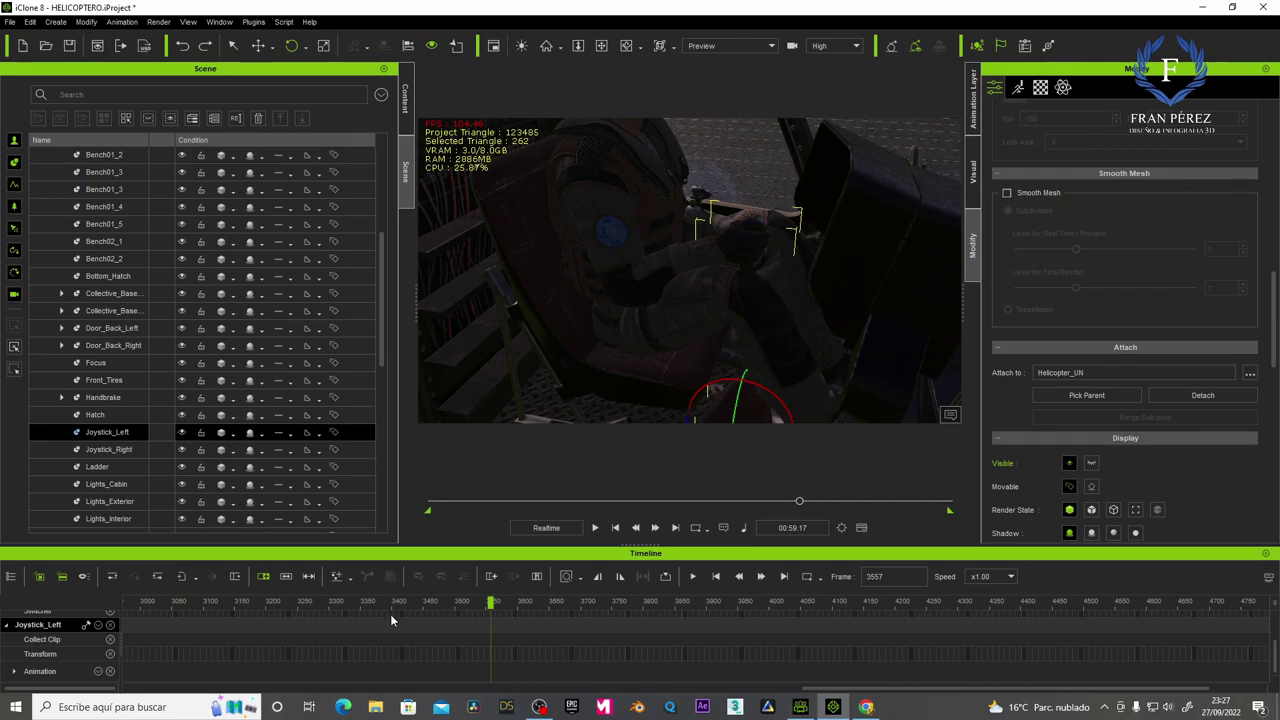
{"action": "left_click_drag", "start_coordinate": [491, 603], "coordinate": [456, 603]}
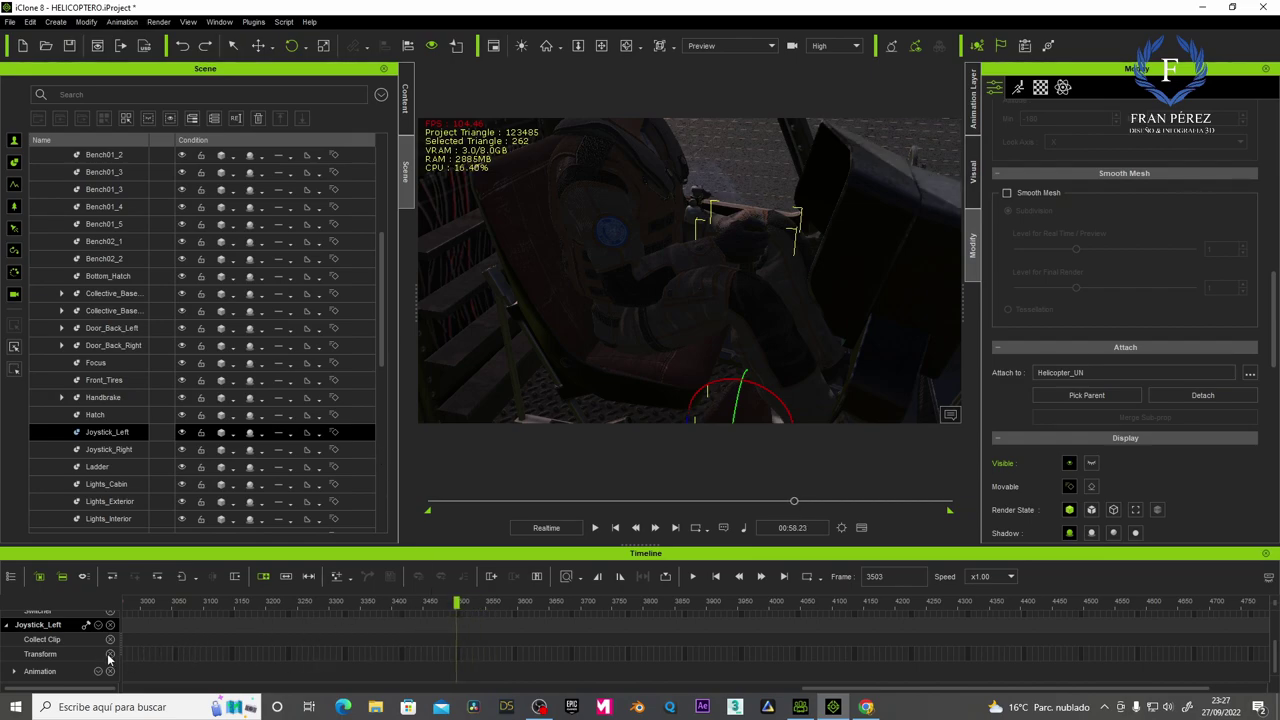
Key Joystick_Left's Transform at frame 3503 and a tilted pose at frame 3640.
{"action": "left_click", "coordinate": [72, 652]}
{"action": "left_click", "coordinate": [135, 578]}
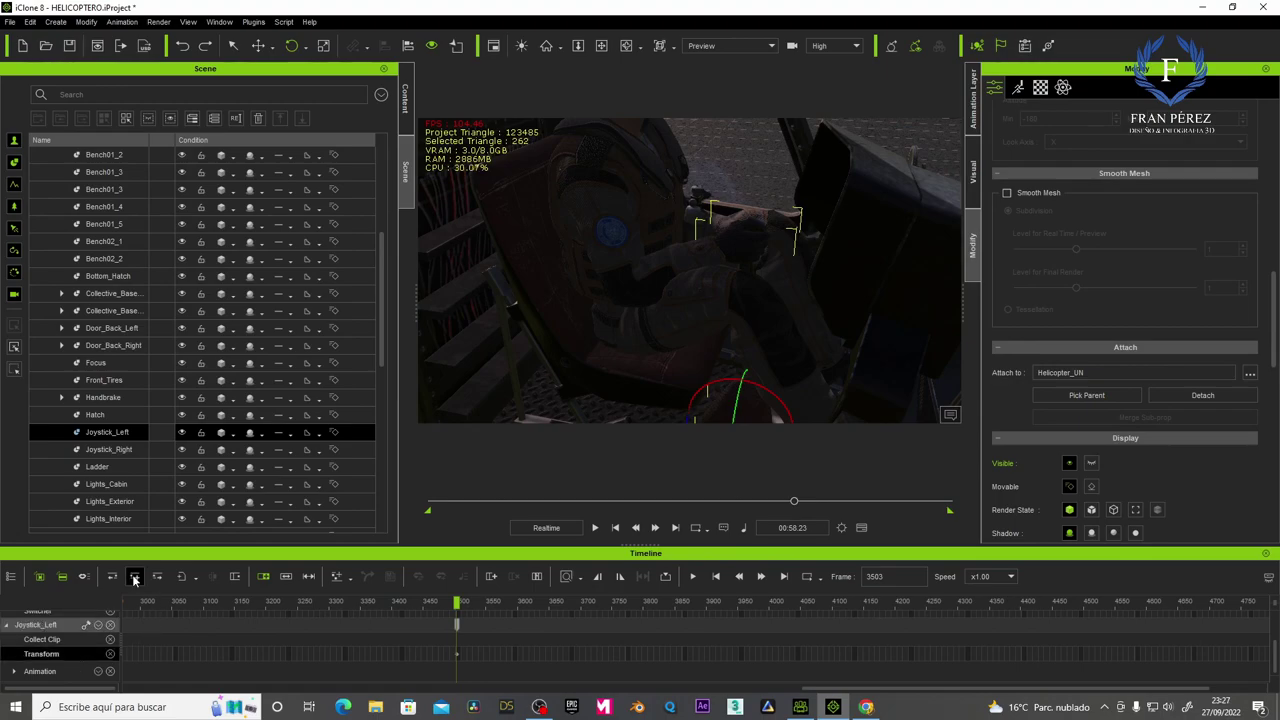
{"action": "left_click_drag", "start_coordinate": [464, 603], "coordinate": [531, 603]}
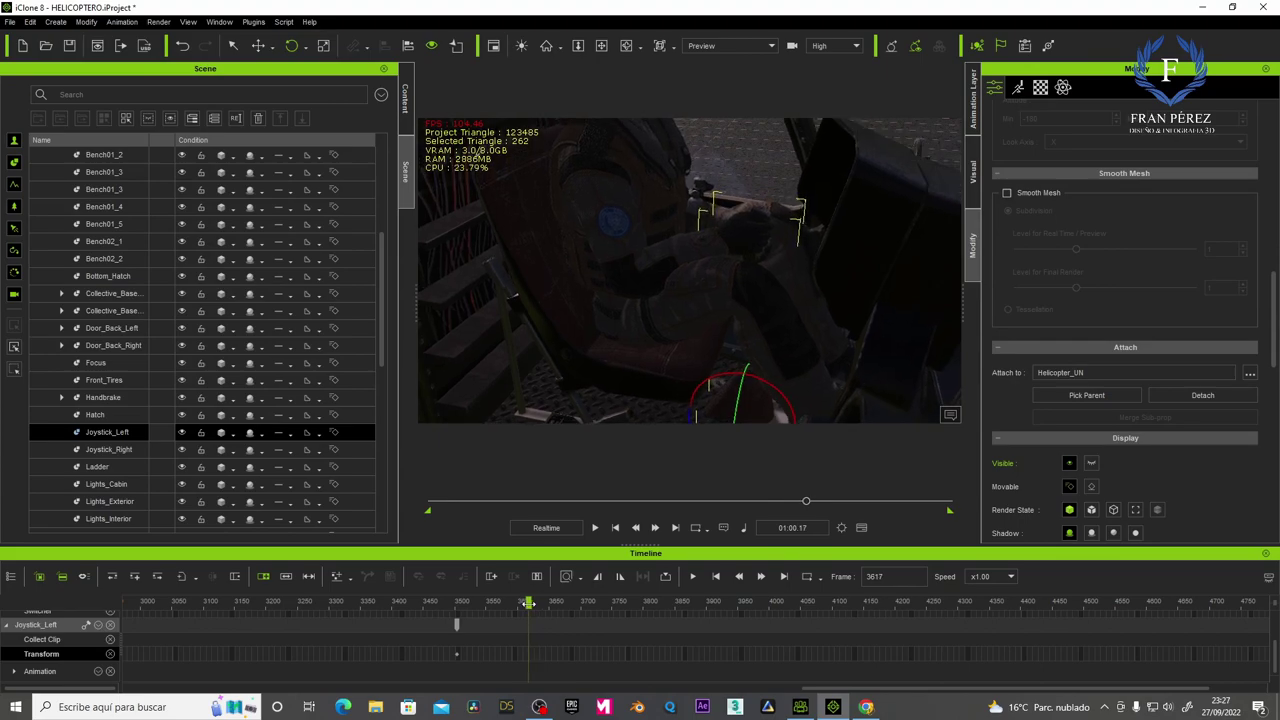
{"action": "left_click_drag", "start_coordinate": [531, 603], "coordinate": [543, 603]}
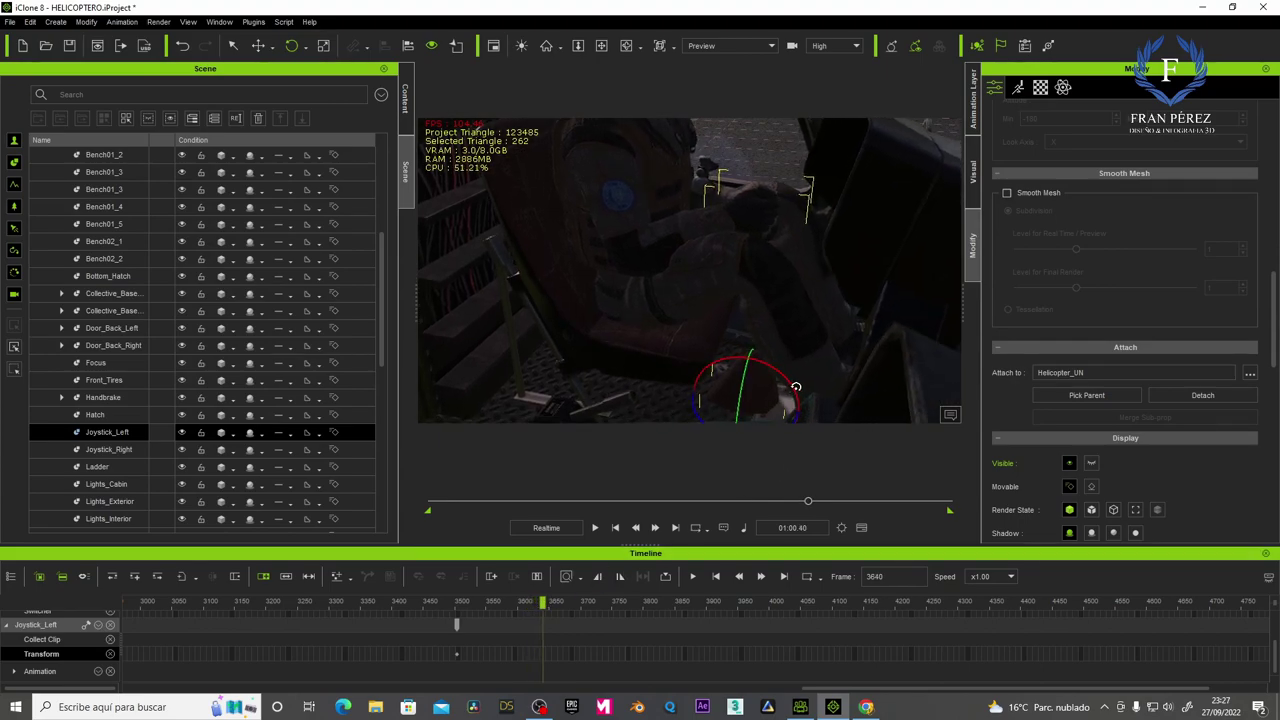
{"action": "left_click_drag", "start_coordinate": [795, 386], "coordinate": [793, 389]}
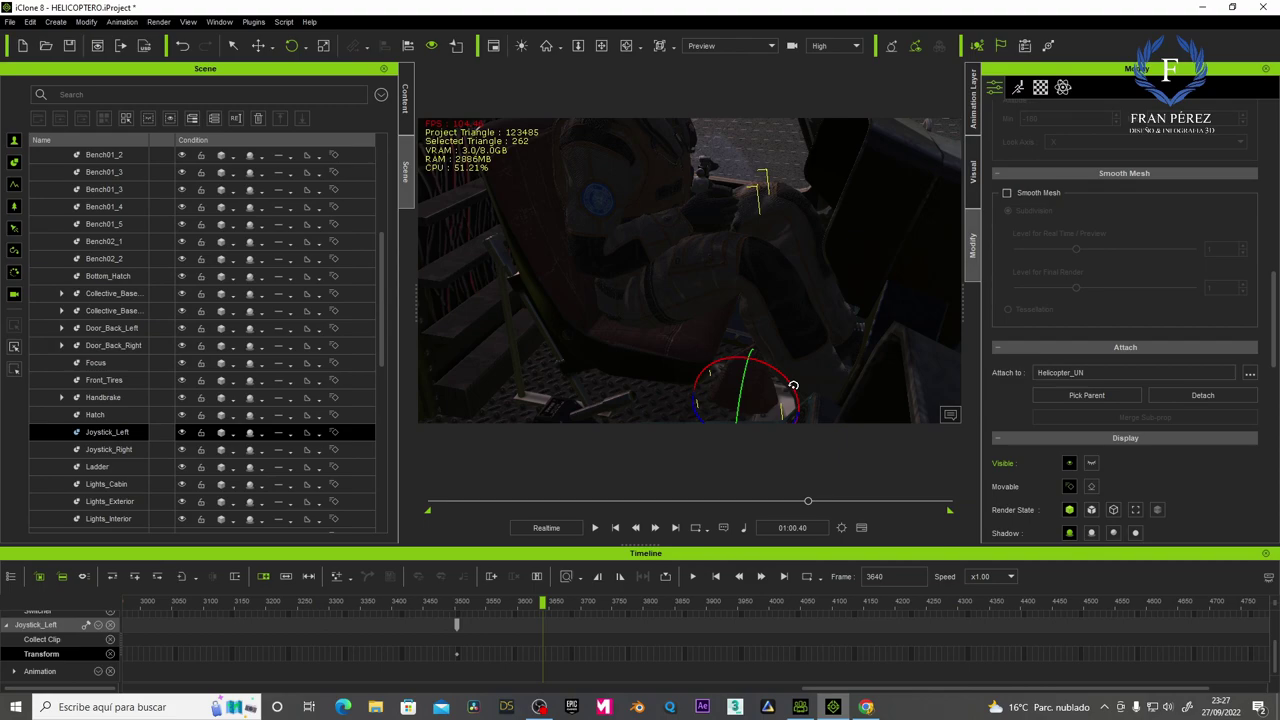
Play back the new joystick tilt from earlier frames.
{"action": "left_click", "coordinate": [444, 603]}
{"action": "left_click", "coordinate": [597, 526]}
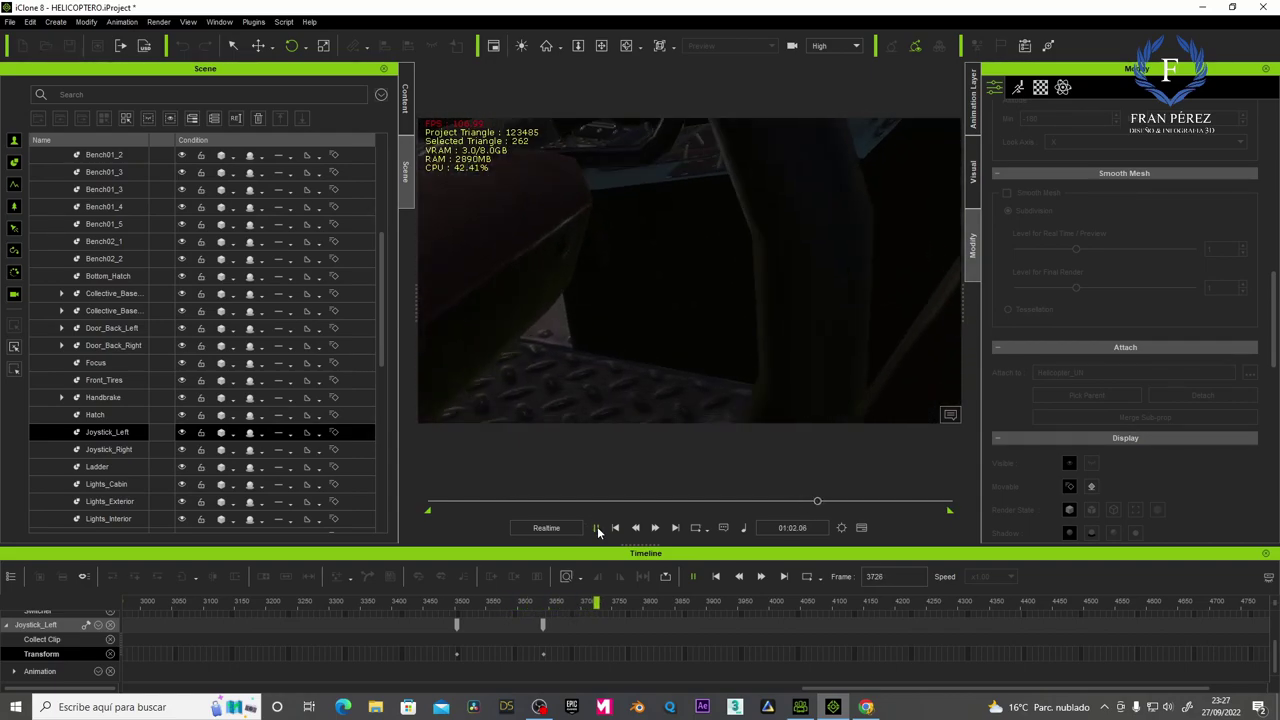
{"action": "left_click", "coordinate": [597, 526]}
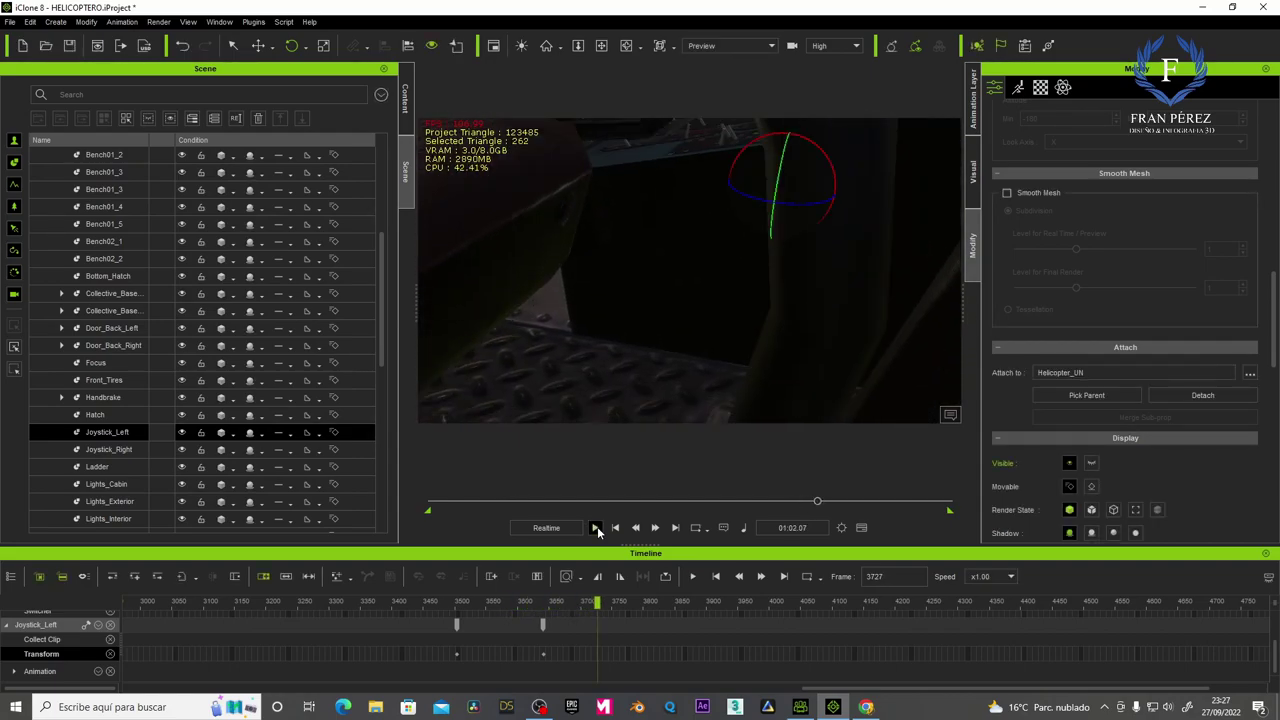
{"action": "left_click", "coordinate": [771, 46]}
Through Camera, play the cockpit shot to frame 4180 and scroll the Modify panel up to Transform.
{"action": "left_click", "coordinate": [697, 101]}
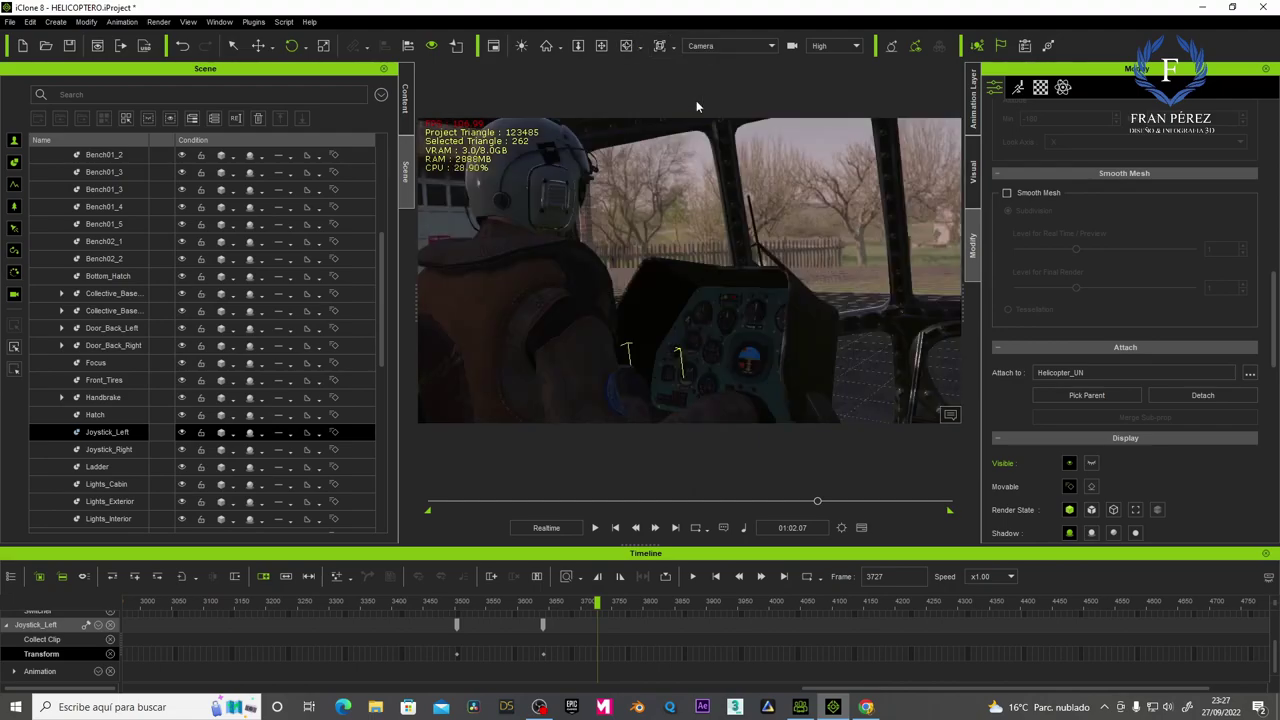
{"action": "left_click", "coordinate": [594, 529]}
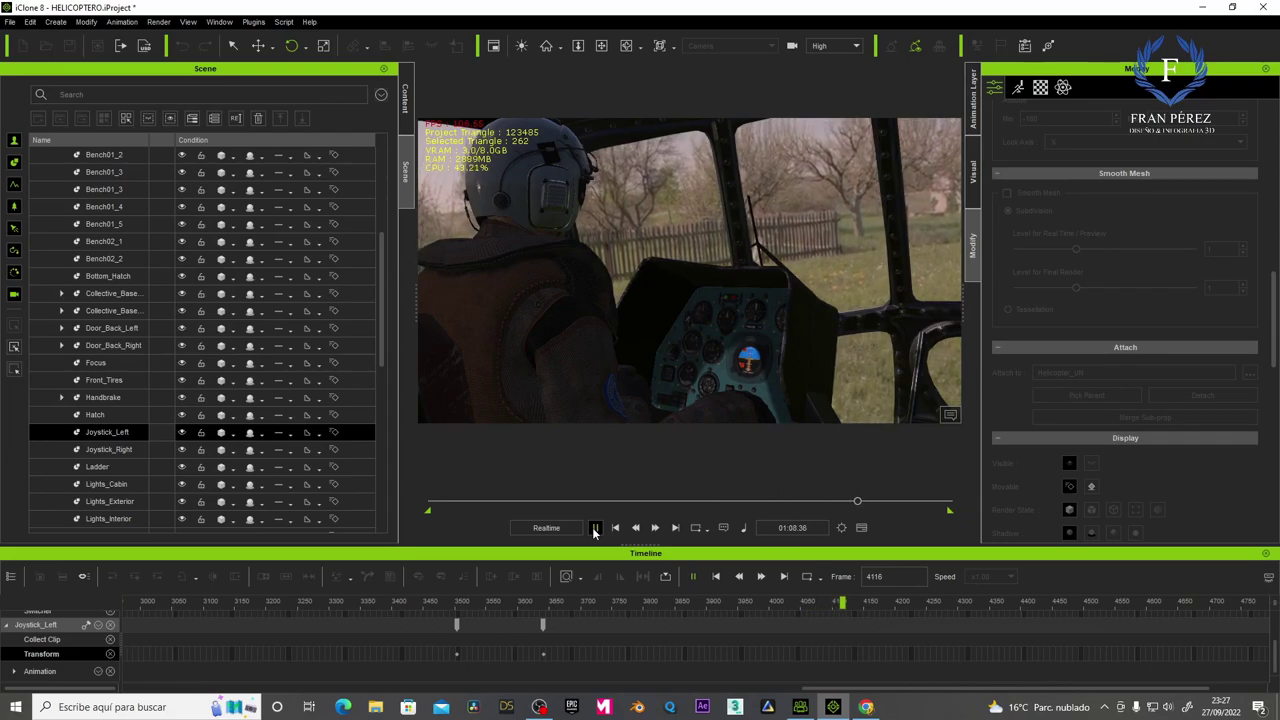
{"action": "left_click", "coordinate": [594, 528]}
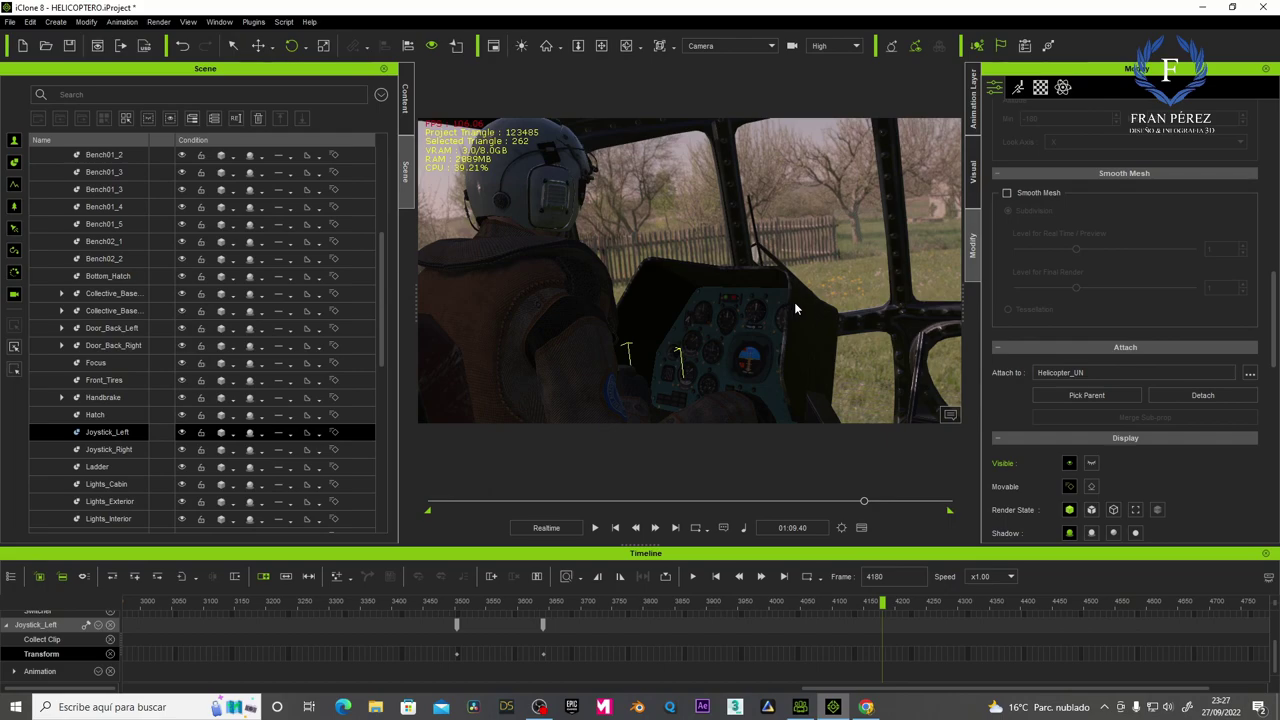
{"action": "scroll", "coordinate": [1114, 249], "scroll_direction": "up", "scroll_amount": 2}
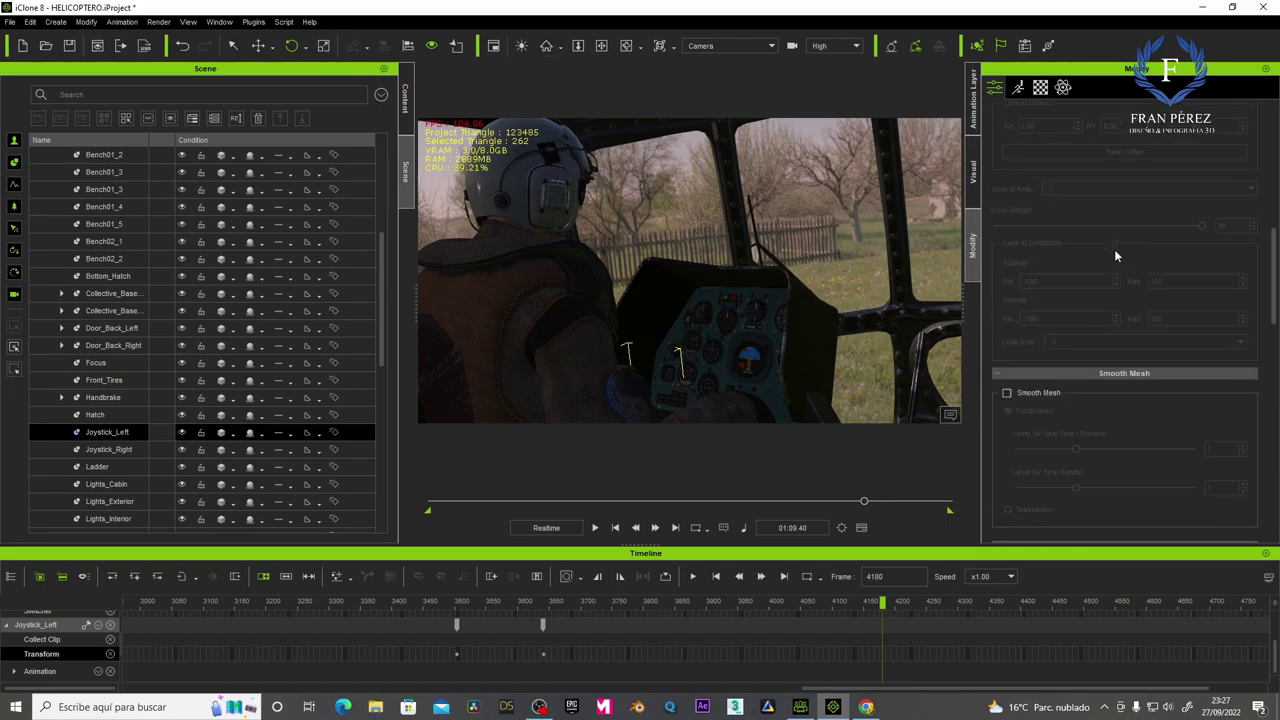
{"action": "scroll", "coordinate": [1114, 249], "scroll_direction": "up", "scroll_amount": 2}
{"action": "scroll", "coordinate": [1114, 249], "scroll_direction": "up", "scroll_amount": 2}
{"action": "scroll", "coordinate": [1114, 249], "scroll_direction": "up", "scroll_amount": 2}
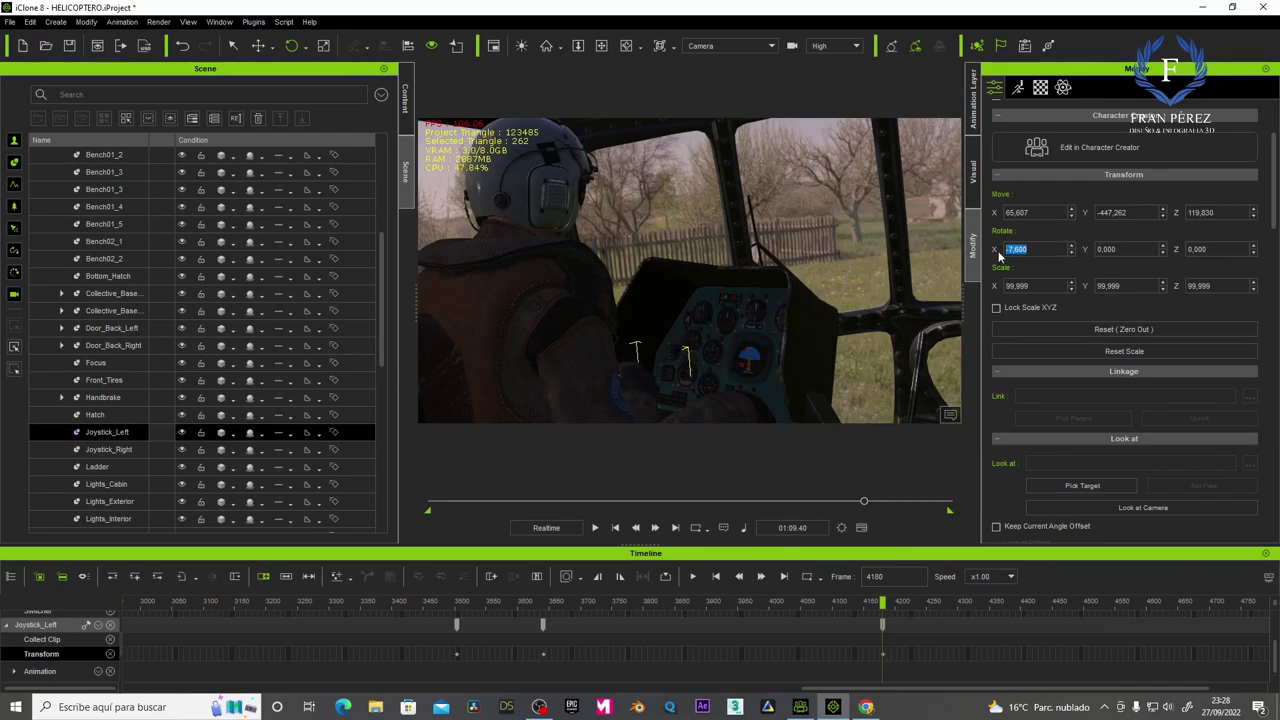
{"action": "type", "text": "0"}
Key Joystick_Left Rotate X 0 at frame 3959 and 10 at frame 4311, then preview.
{"action": "key", "text": "Return"}
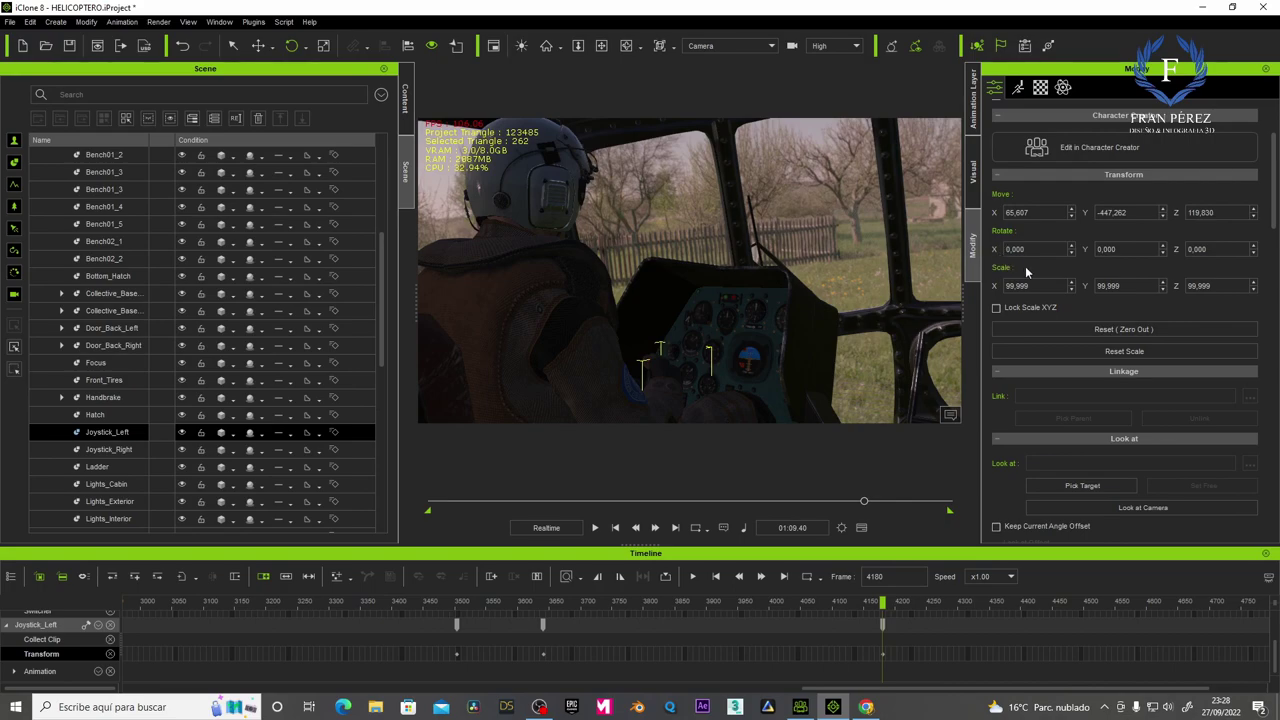
{"action": "left_click_drag", "start_coordinate": [882, 604], "coordinate": [969, 606]}
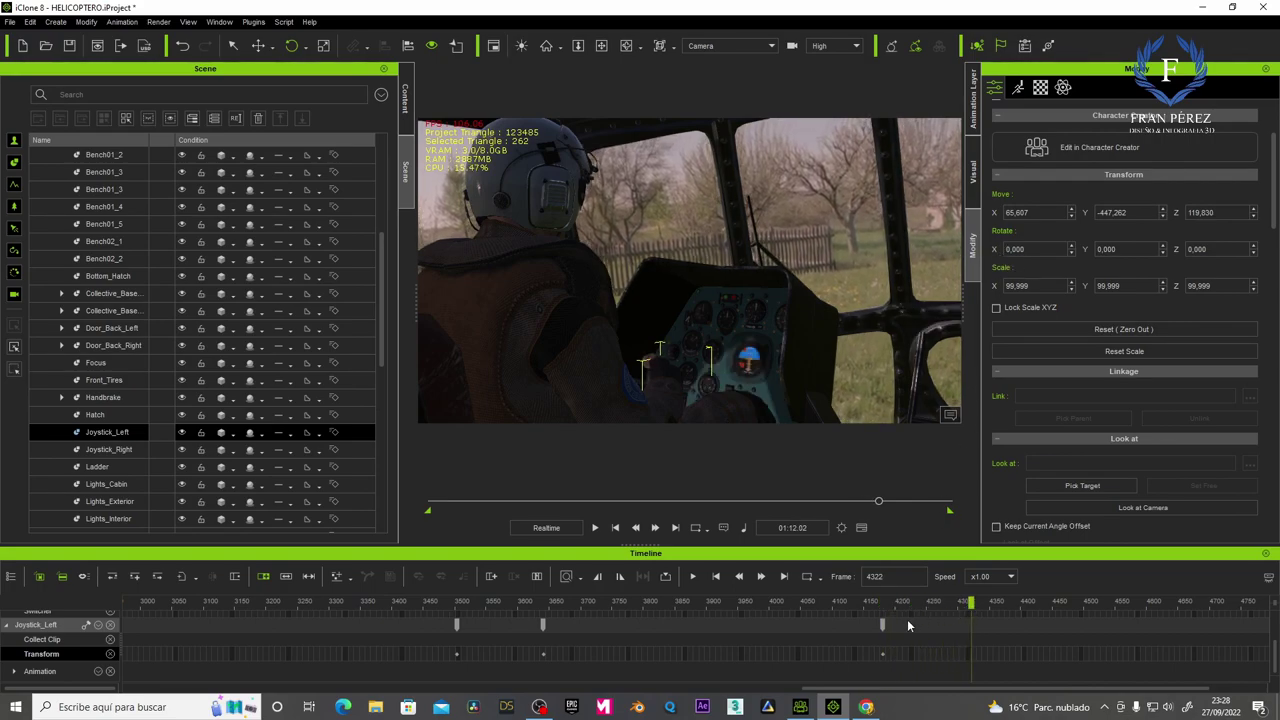
{"action": "left_click_drag", "start_coordinate": [883, 624], "coordinate": [752, 620]}
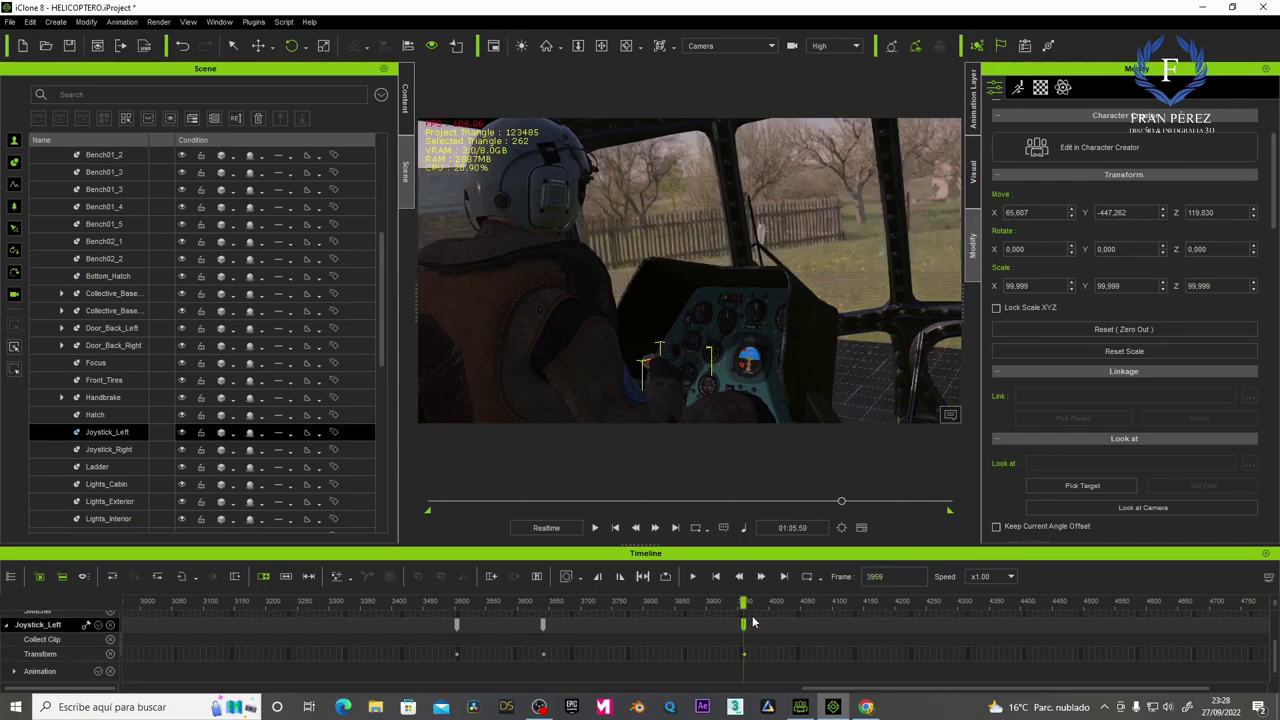
{"action": "left_click", "coordinate": [964, 604]}
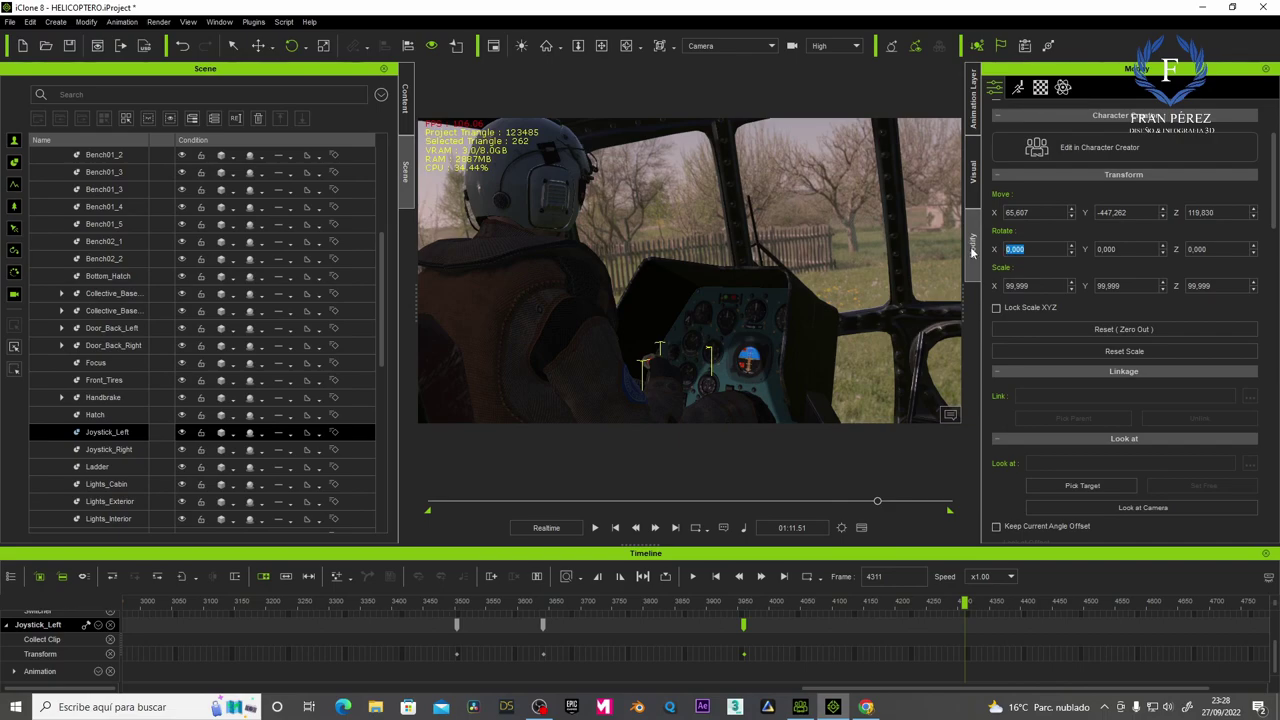
{"action": "type", "text": "10"}
{"action": "key", "text": "Return"}
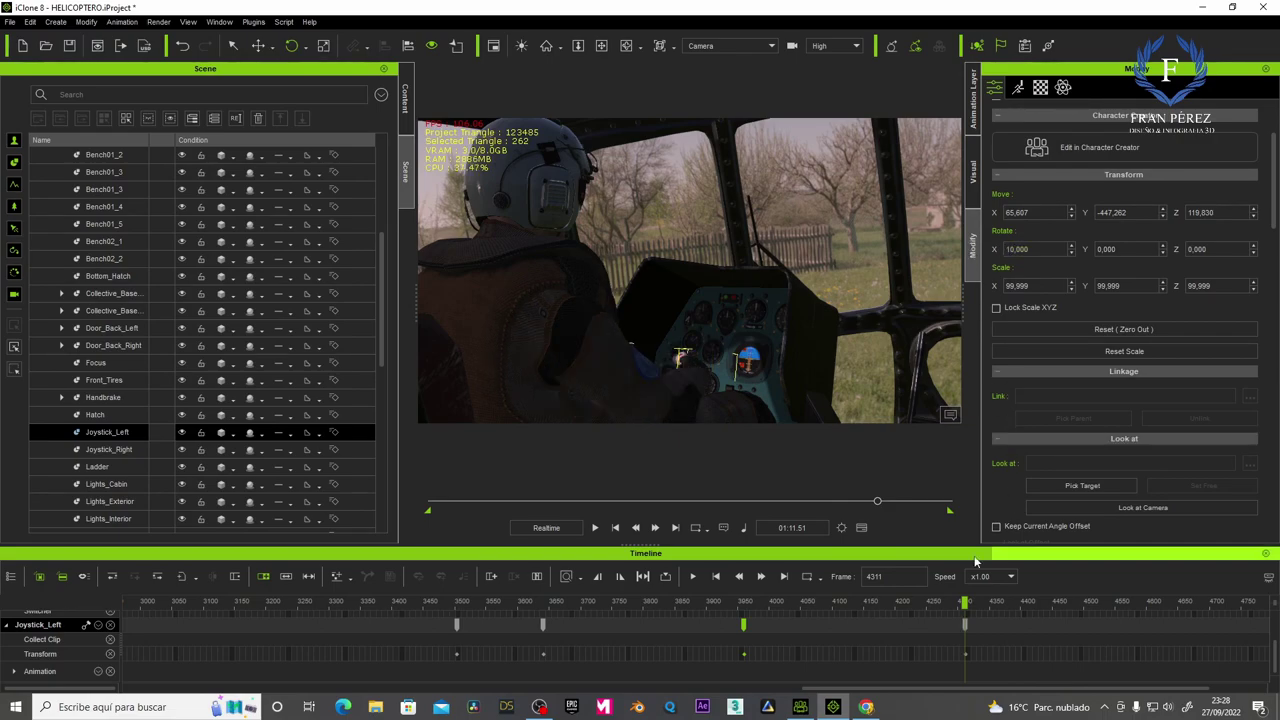
{"action": "left_click", "coordinate": [598, 528]}
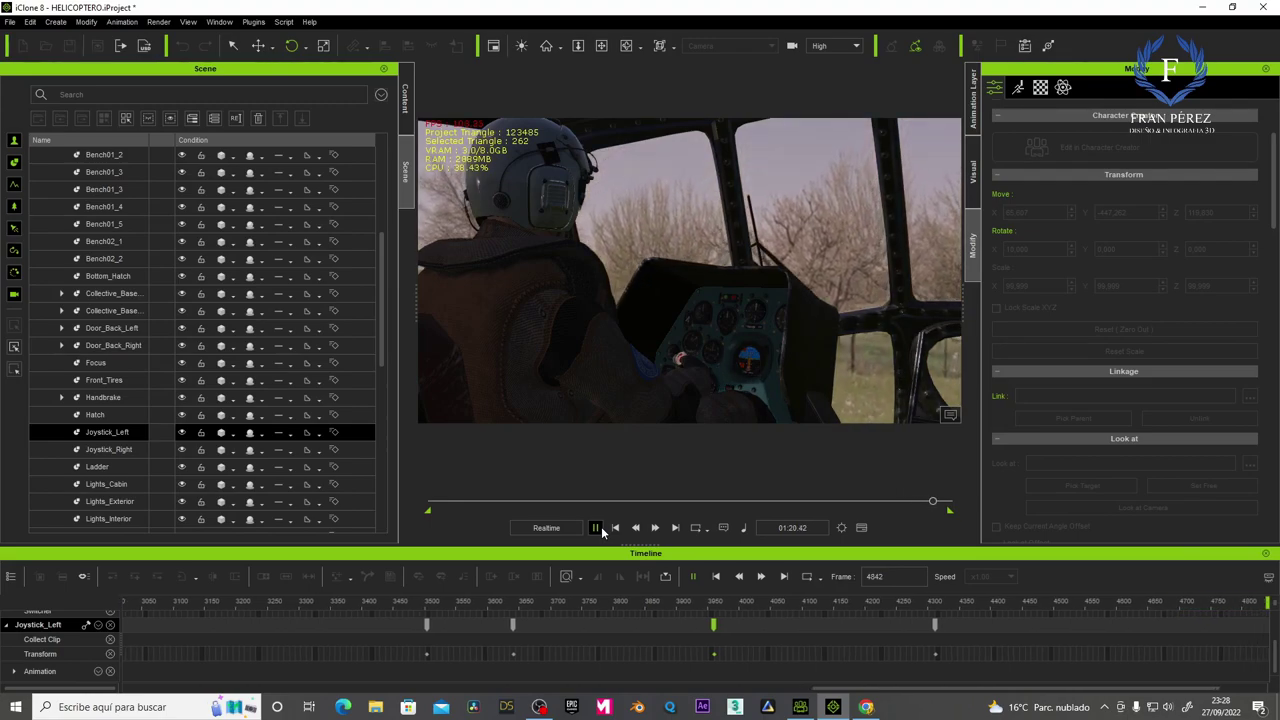
{"action": "left_click", "coordinate": [595, 527]}
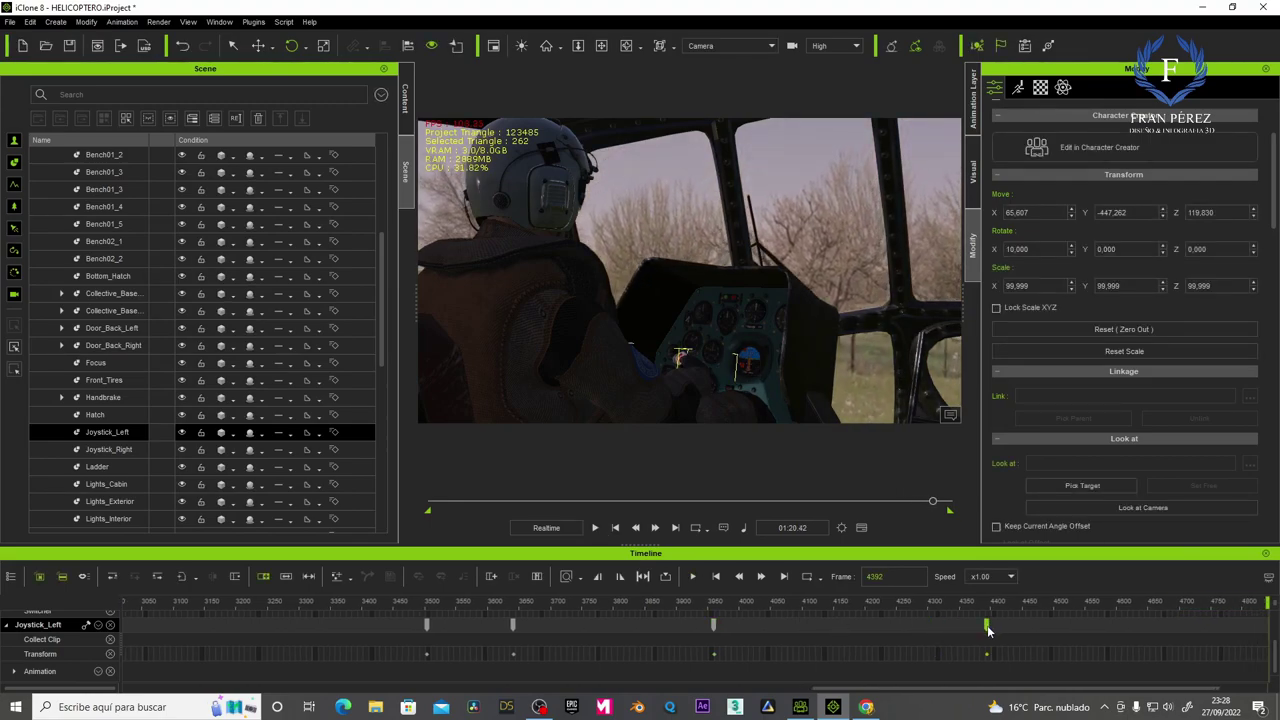
Move the later key to frame 4472, key Rotate X 5 at 4791, and play from 3473.
{"action": "left_click_drag", "start_coordinate": [1040, 630], "coordinate": [1036, 630]}
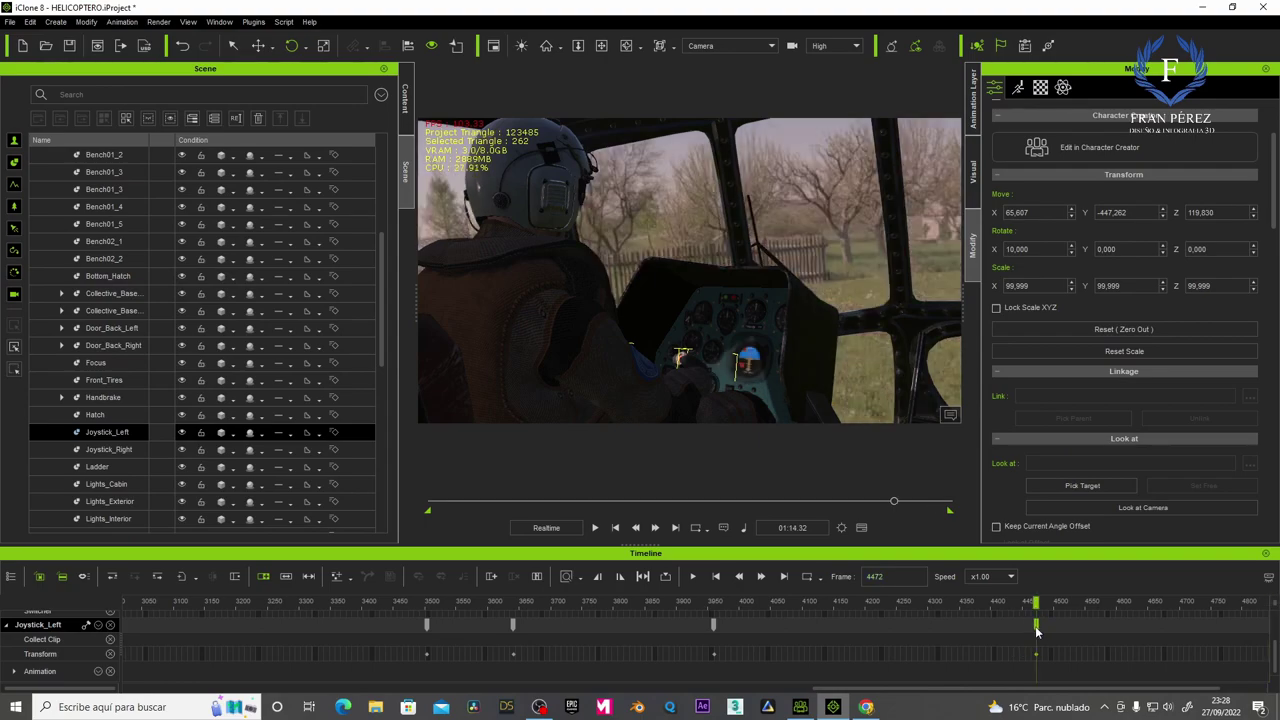
{"action": "left_click", "coordinate": [1236, 622]}
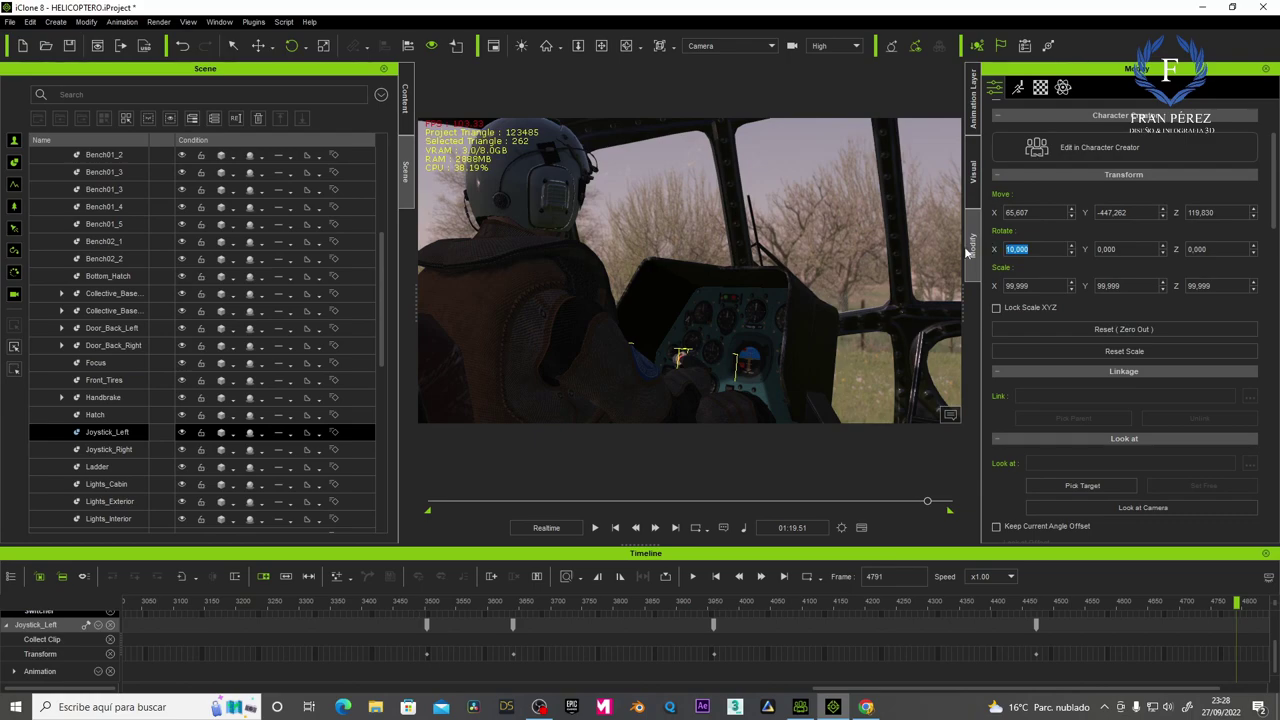
{"action": "type", "text": "5"}
{"action": "key", "text": "Return"}
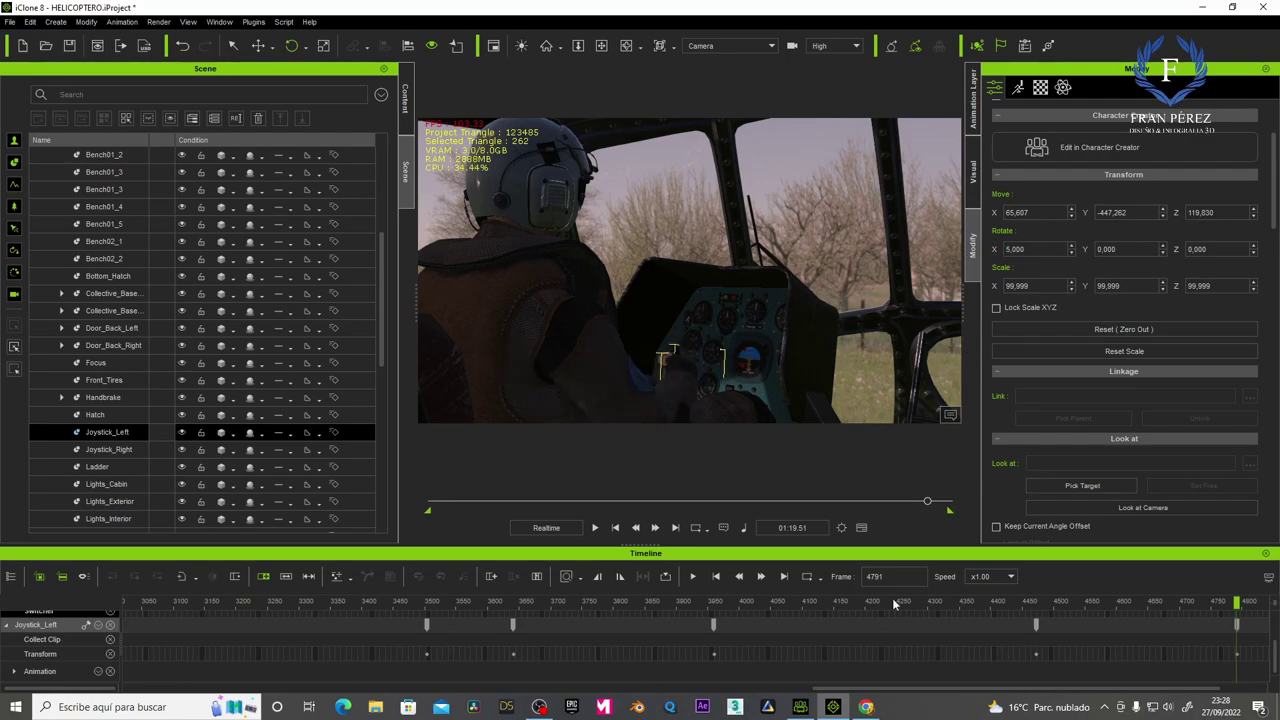
{"action": "left_click", "coordinate": [409, 606]}
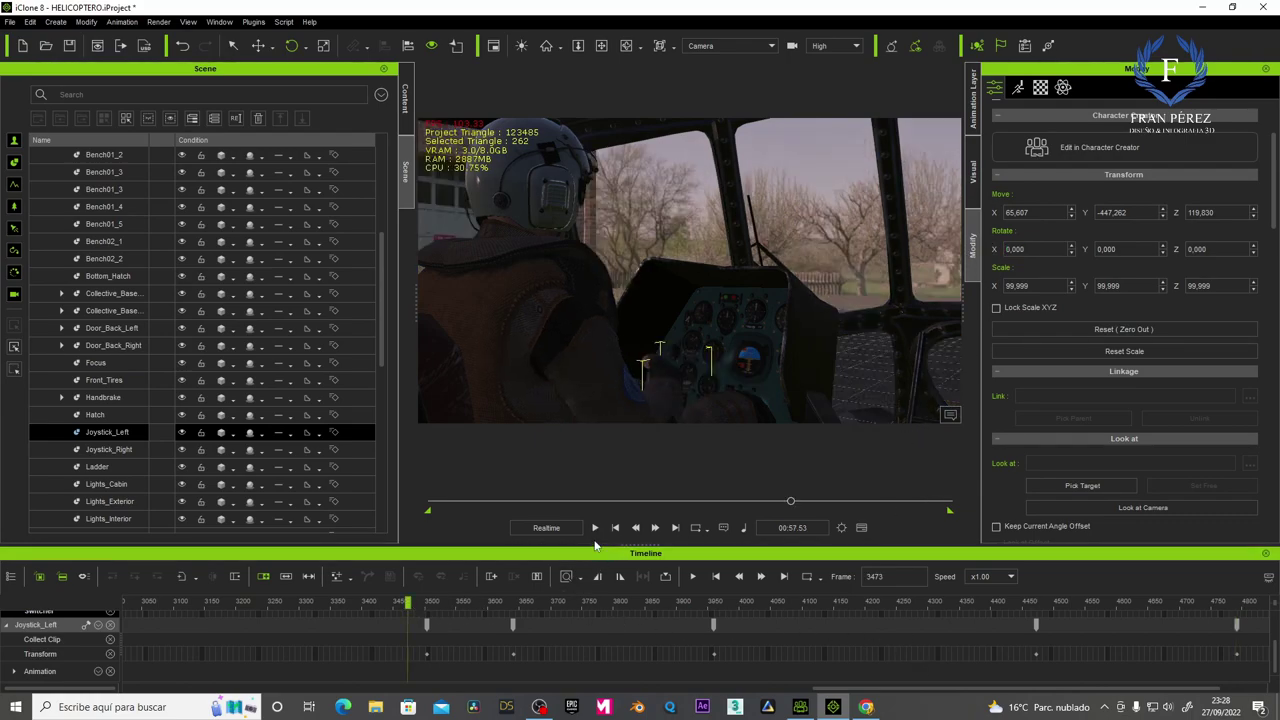
{"action": "left_click", "coordinate": [594, 528]}
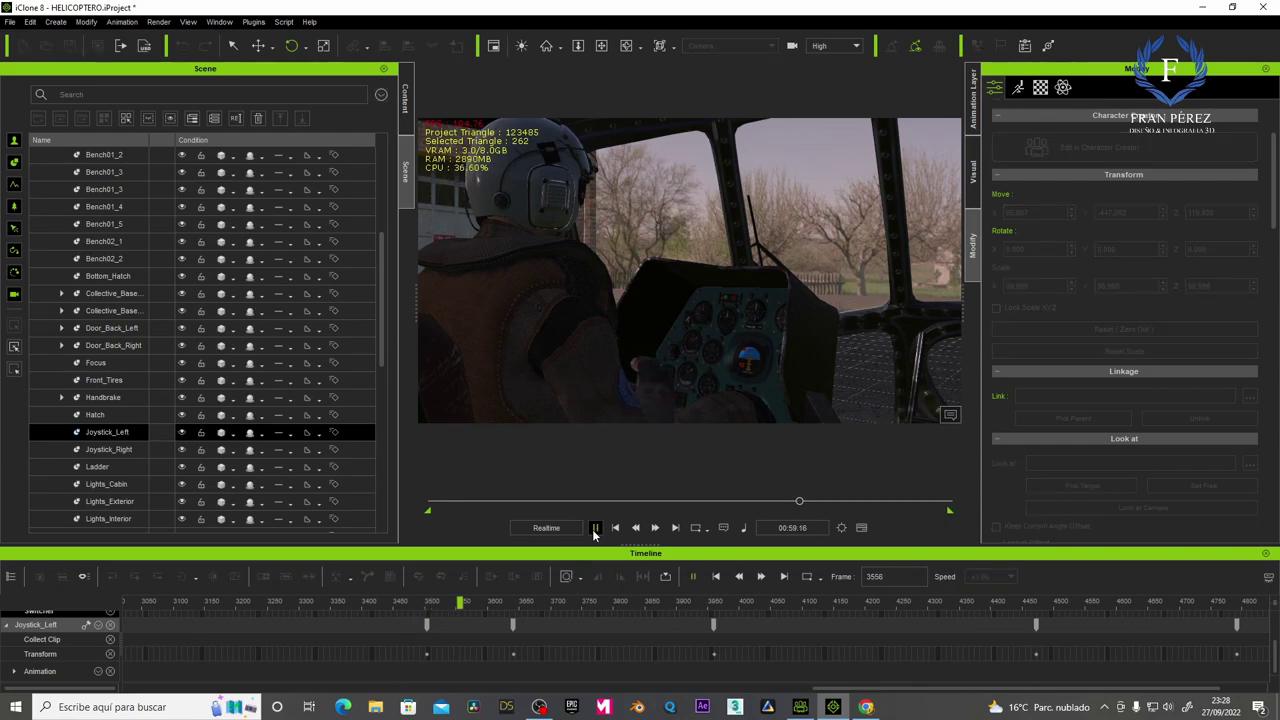
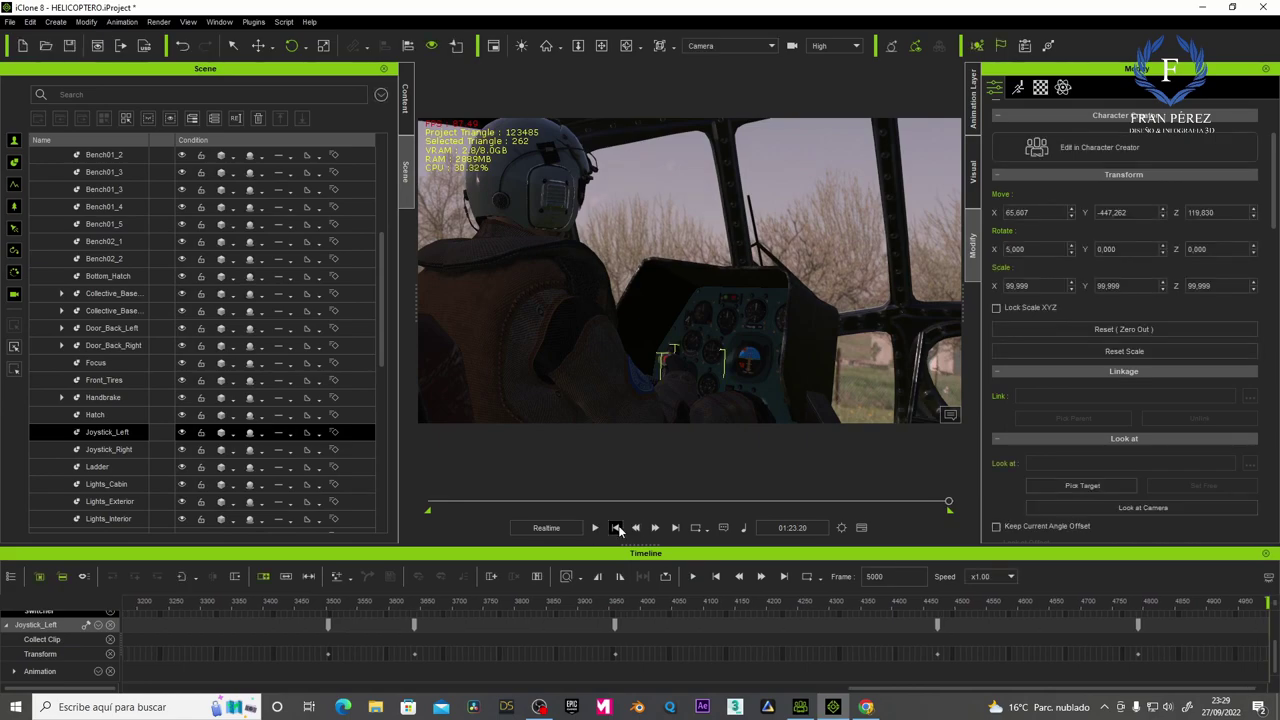
Rewind to the first frame and frame the whole UN helicopter through the Preview camera.
{"action": "left_click", "coordinate": [617, 528]}
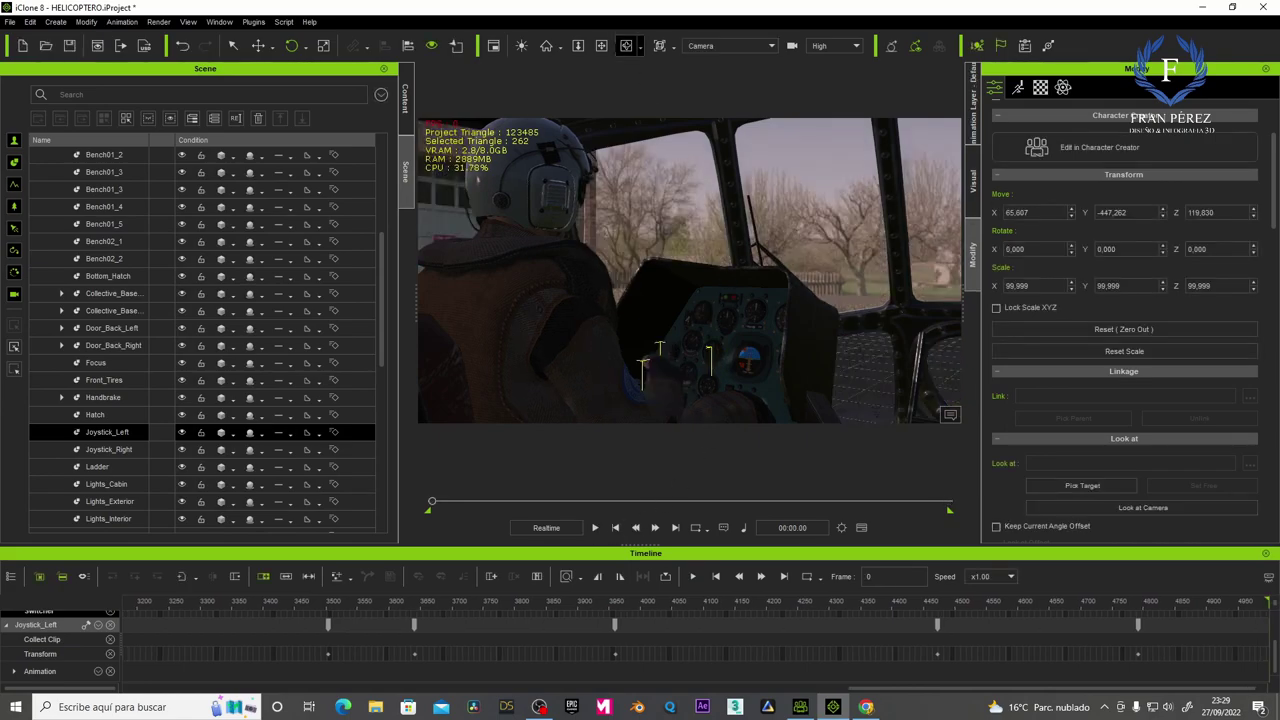
{"action": "left_click", "coordinate": [730, 46]}
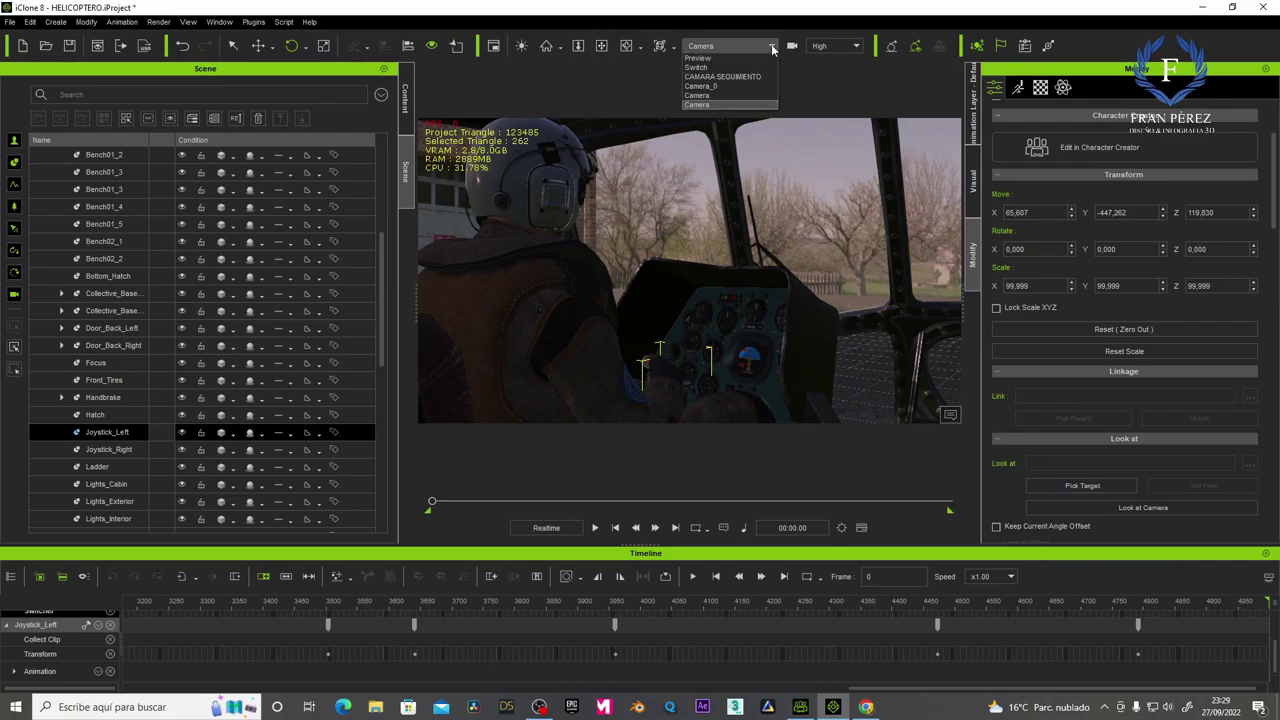
{"action": "left_click", "coordinate": [706, 62]}
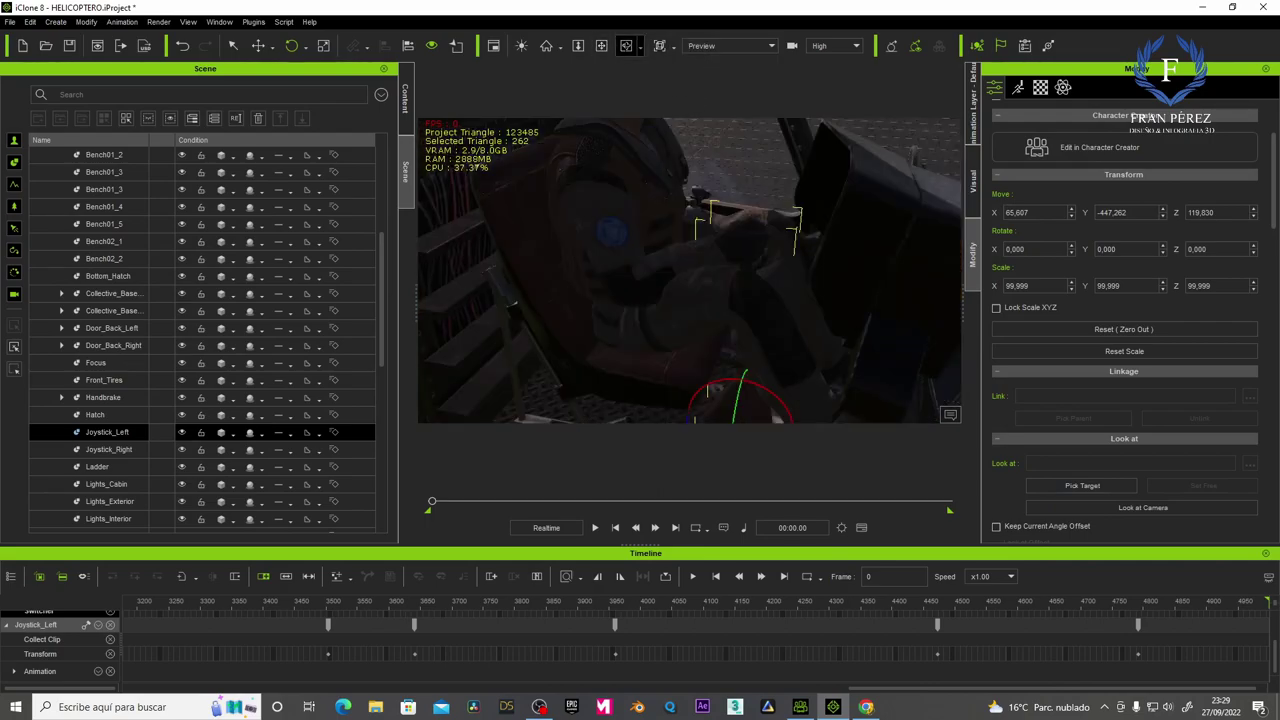
{"action": "left_click", "coordinate": [601, 45]}
{"action": "mouse_move", "coordinate": [727, 180]}
{"action": "left_mouse_down"}
{"action": "mouse_move", "coordinate": [742, 201]}
{"action": "mouse_move", "coordinate": [608, 209]}
{"action": "mouse_move", "coordinate": [640, 316]}
{"action": "mouse_move", "coordinate": [625, 270]}
{"action": "mouse_move", "coordinate": [665, 251]}
{"action": "mouse_move", "coordinate": [640, 270]}
{"action": "left_mouse_up"}
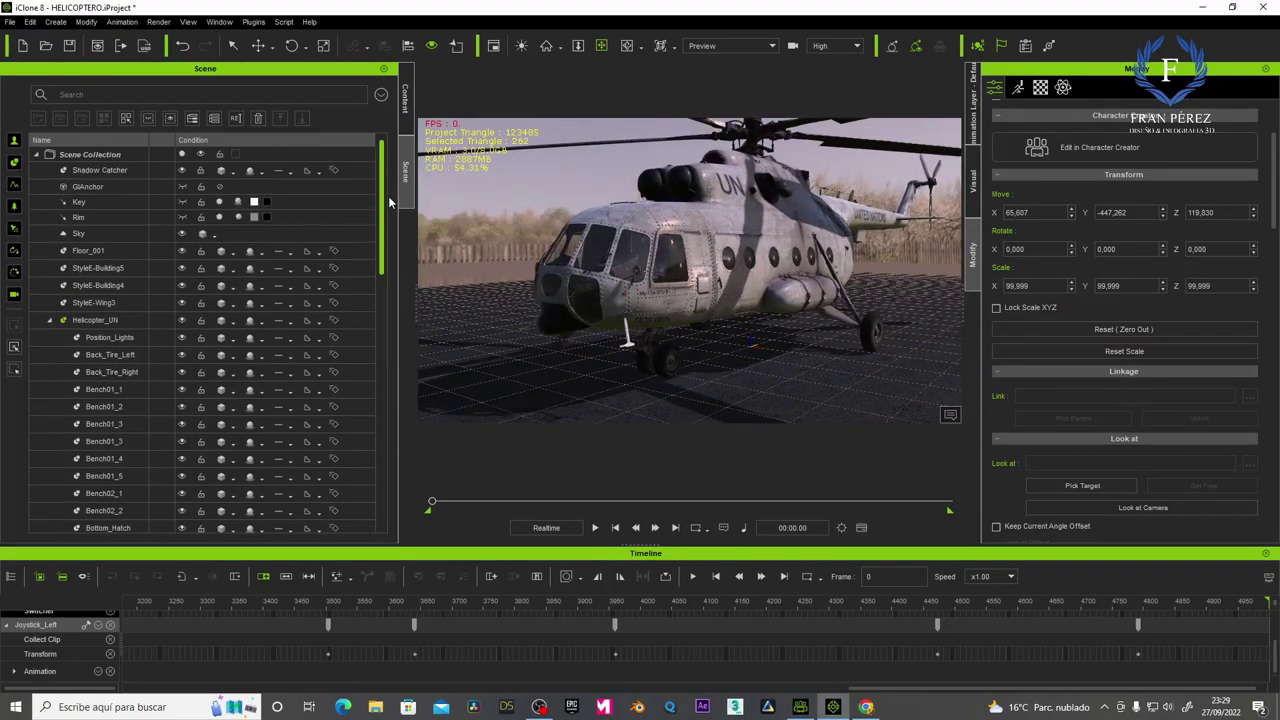
Add Crane.iProp from the Content Props library to the scene.
{"action": "left_click", "coordinate": [405, 97]}
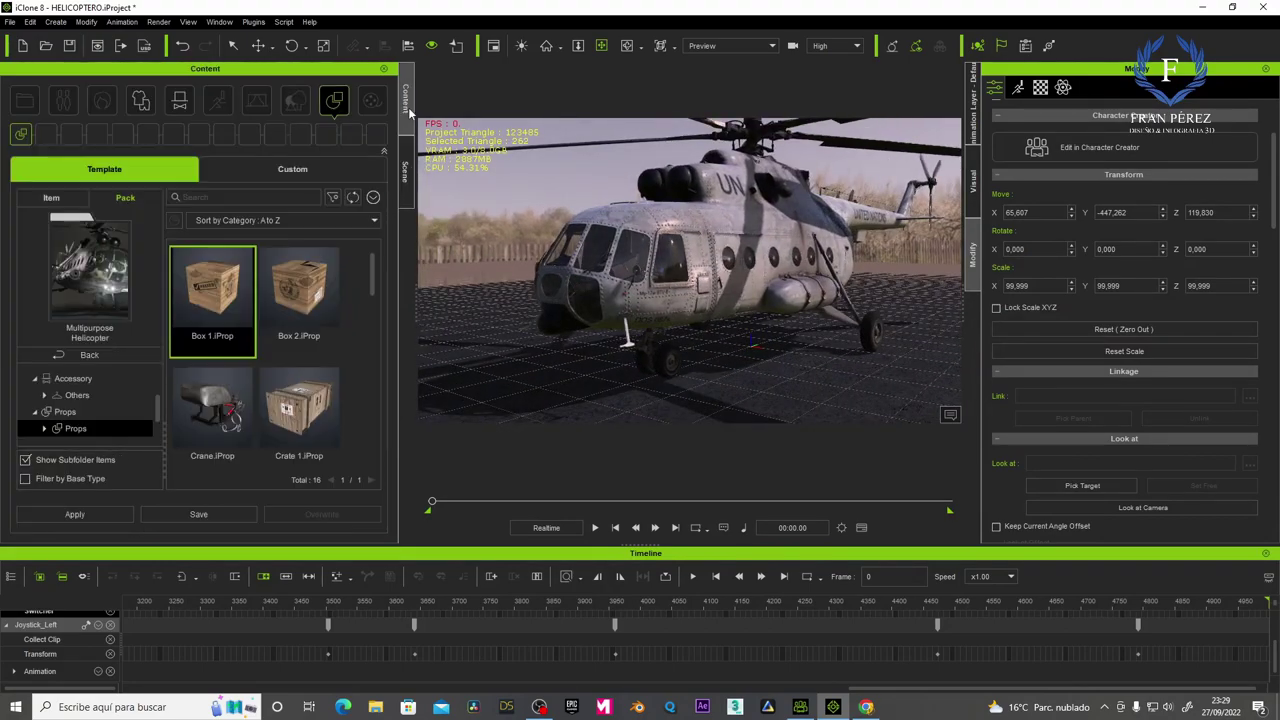
{"action": "left_click", "coordinate": [213, 395]}
{"action": "left_click", "coordinate": [75, 514]}
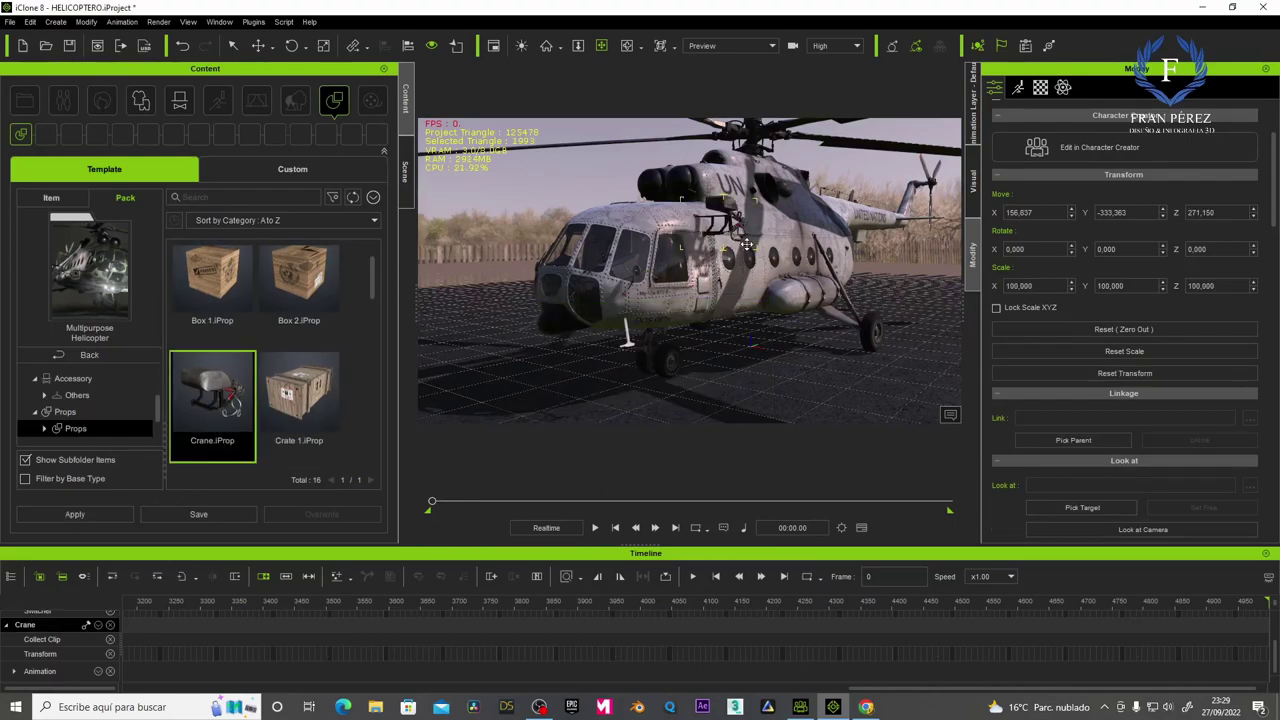
Zoom in on the crane beside the UN lettering and return to the Scene list.
{"action": "right_click_drag", "start_coordinate": [747, 244], "coordinate": [730, 235]}
{"action": "scroll", "coordinate": [730, 235], "scroll_direction": "up", "scroll_amount": 3}
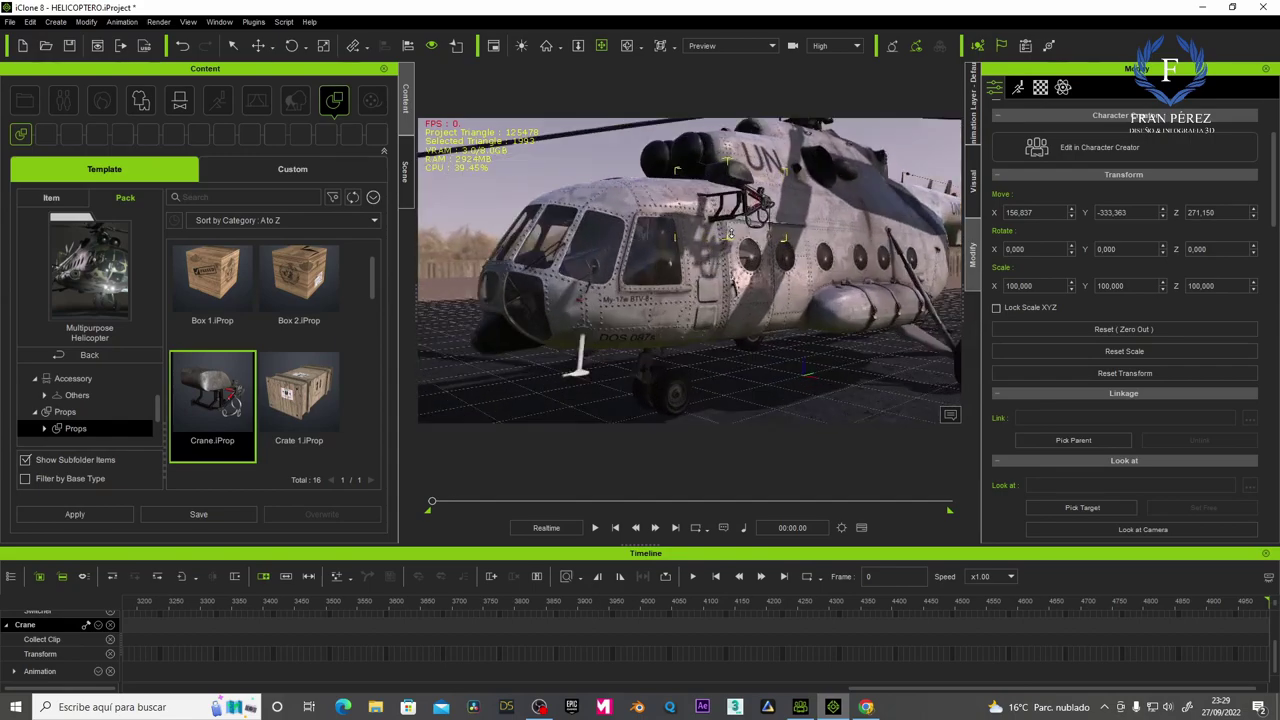
{"action": "scroll", "coordinate": [725, 240], "scroll_direction": "up", "scroll_amount": 5}
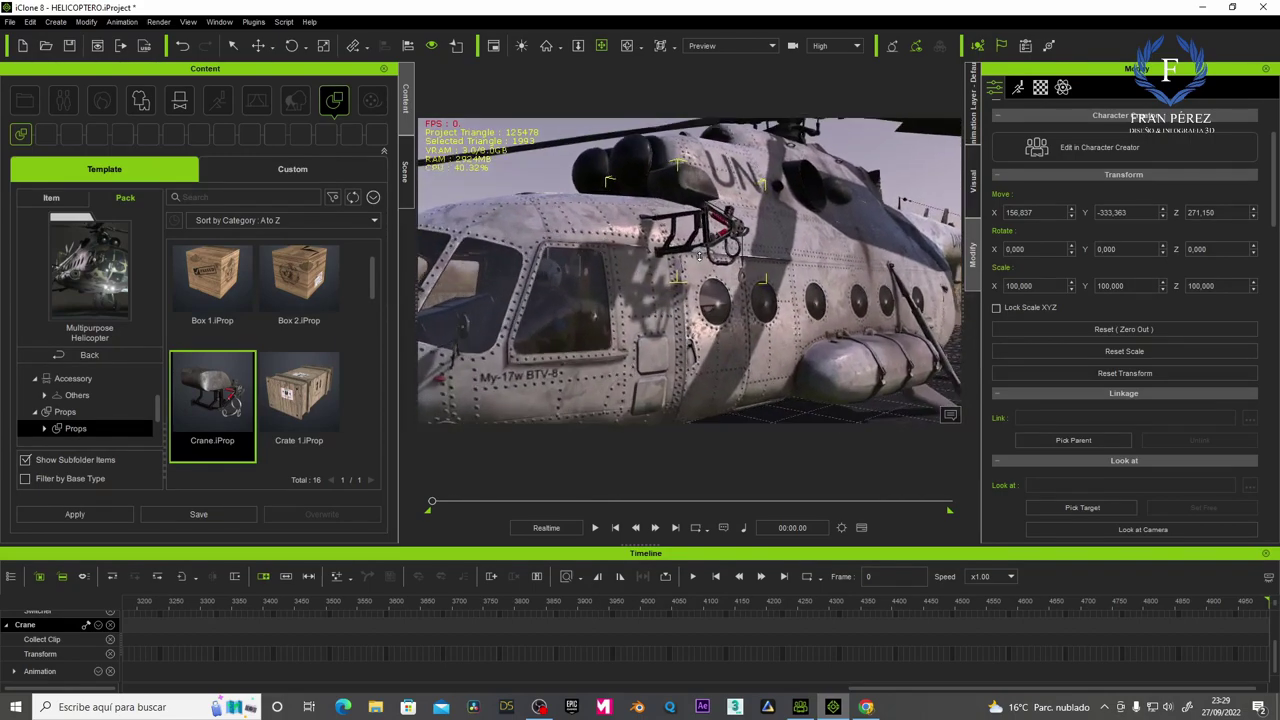
{"action": "scroll", "coordinate": [700, 256], "scroll_direction": "up", "scroll_amount": 3}
{"action": "right_click_drag", "start_coordinate": [700, 252], "coordinate": [686, 200]}
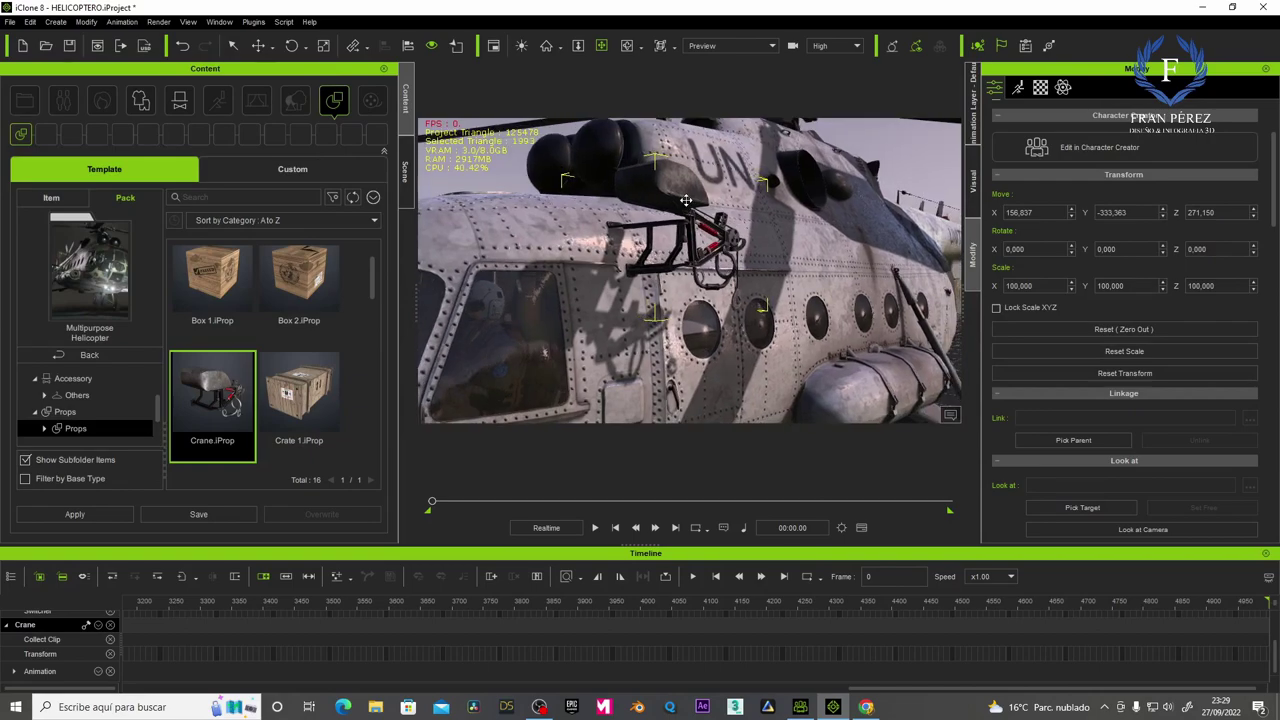
{"action": "right_click", "coordinate": [686, 200]}
{"action": "mouse_move", "coordinate": [735, 339]}
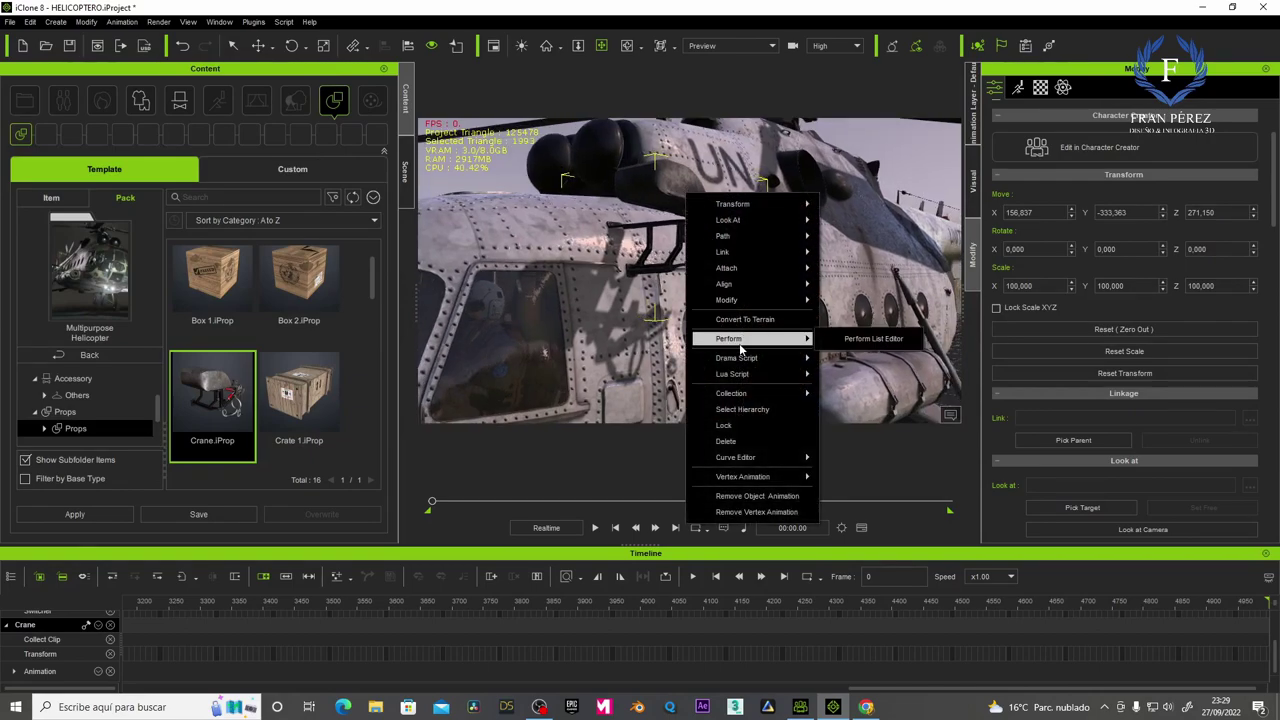
{"action": "left_click", "coordinate": [657, 186]}
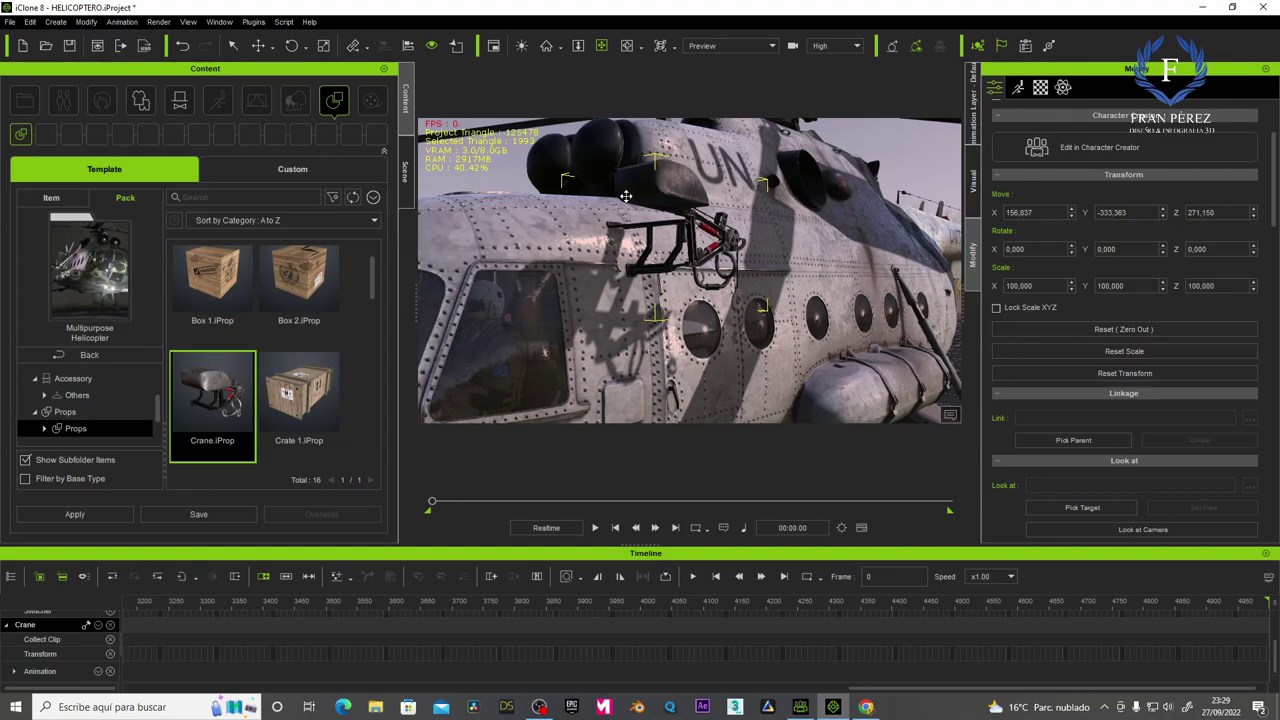
{"action": "left_click", "coordinate": [405, 172]}
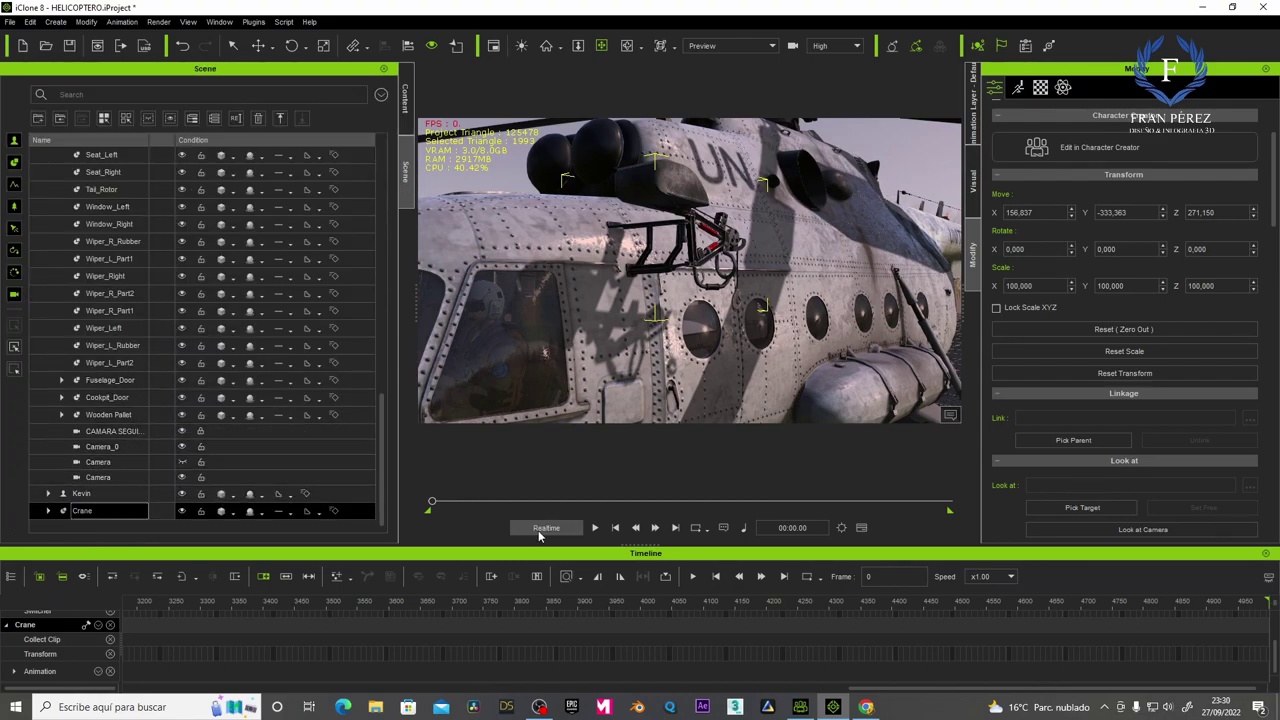
Scrub to frame 4327 and parent the Crane to Helicopter_UN with Attach's Pick Parent.
{"action": "mouse_move", "coordinate": [432, 505]}
{"action": "left_mouse_down"}
{"action": "mouse_move", "coordinate": [890, 479]}
{"action": "mouse_move", "coordinate": [385, 482]}
{"action": "left_mouse_up"}
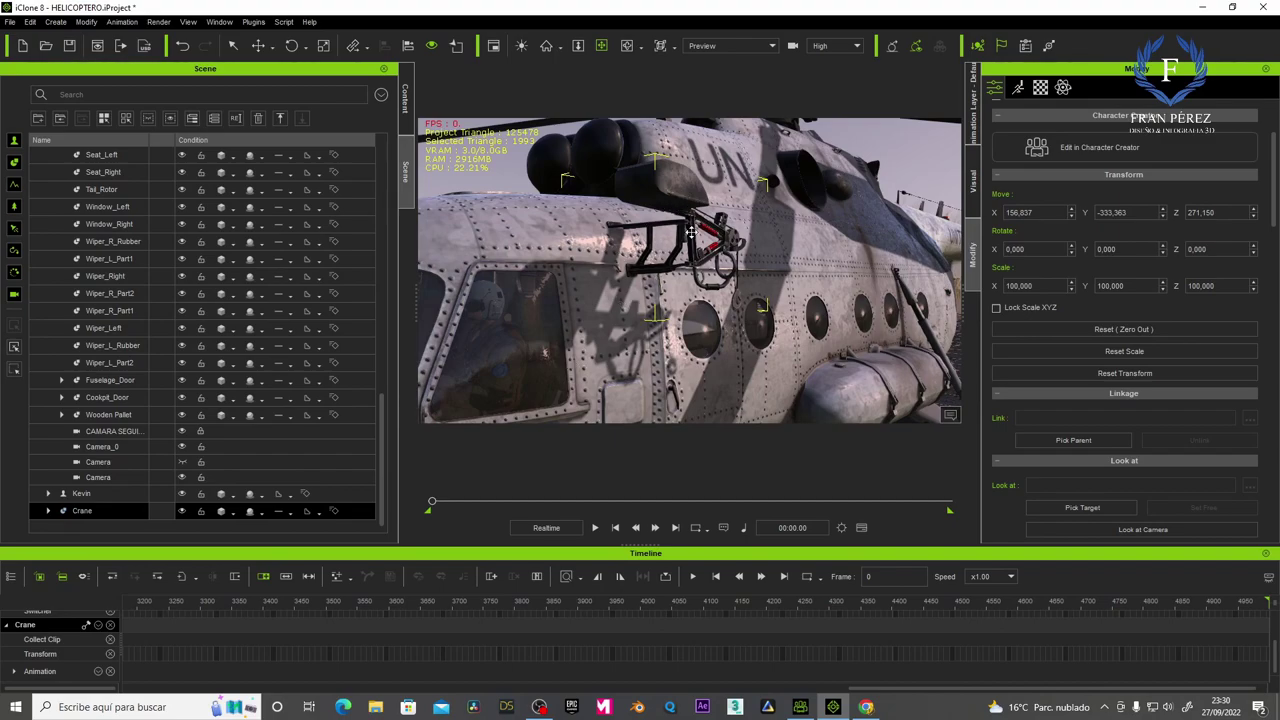
{"action": "scroll", "coordinate": [1072, 402], "scroll_direction": "down", "scroll_amount": 3}
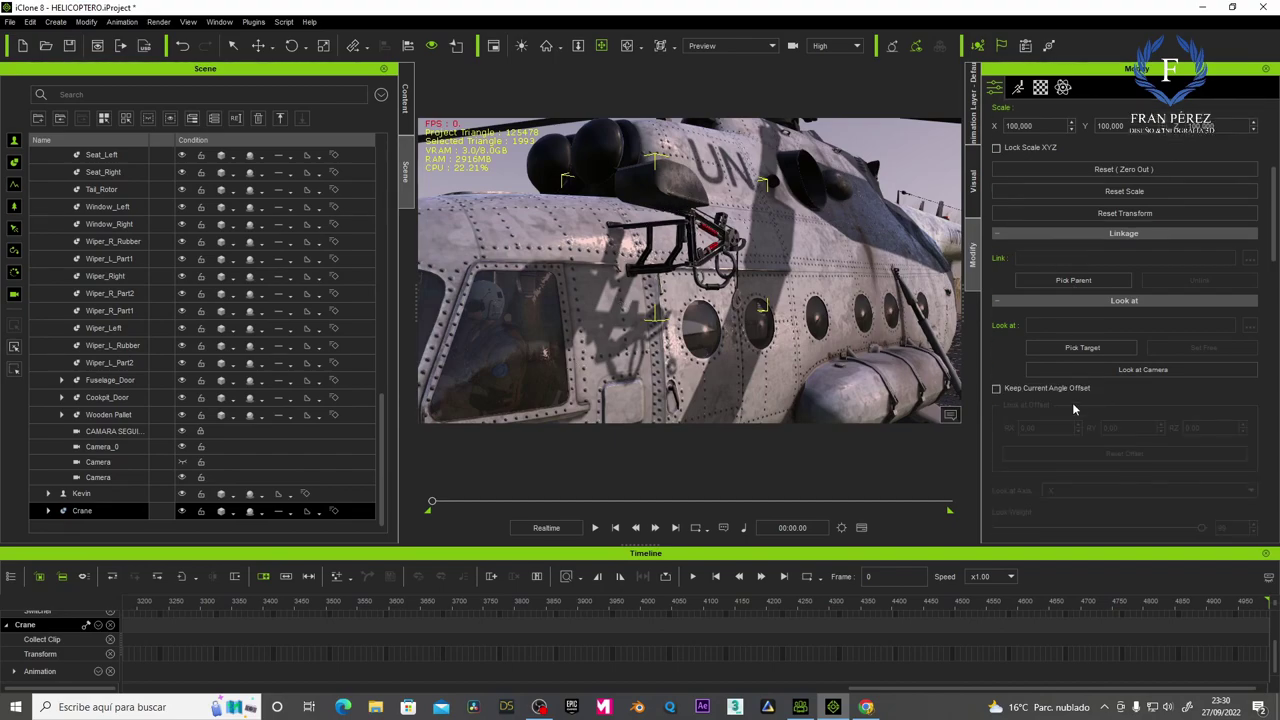
{"action": "scroll", "coordinate": [1072, 402], "scroll_direction": "down", "scroll_amount": 2}
{"action": "scroll", "coordinate": [1072, 402], "scroll_direction": "down", "scroll_amount": 2}
{"action": "scroll", "coordinate": [1072, 402], "scroll_direction": "down", "scroll_amount": 2}
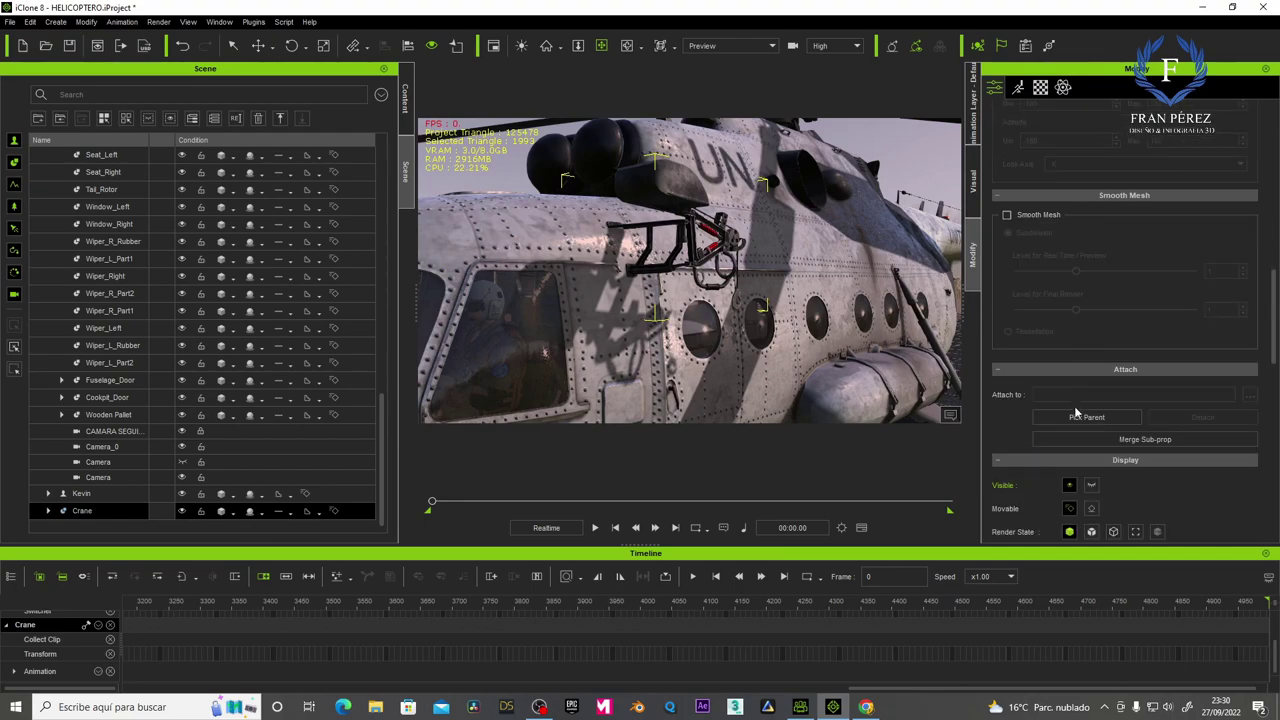
{"action": "left_click", "coordinate": [1084, 418]}
{"action": "left_click", "coordinate": [830, 276]}
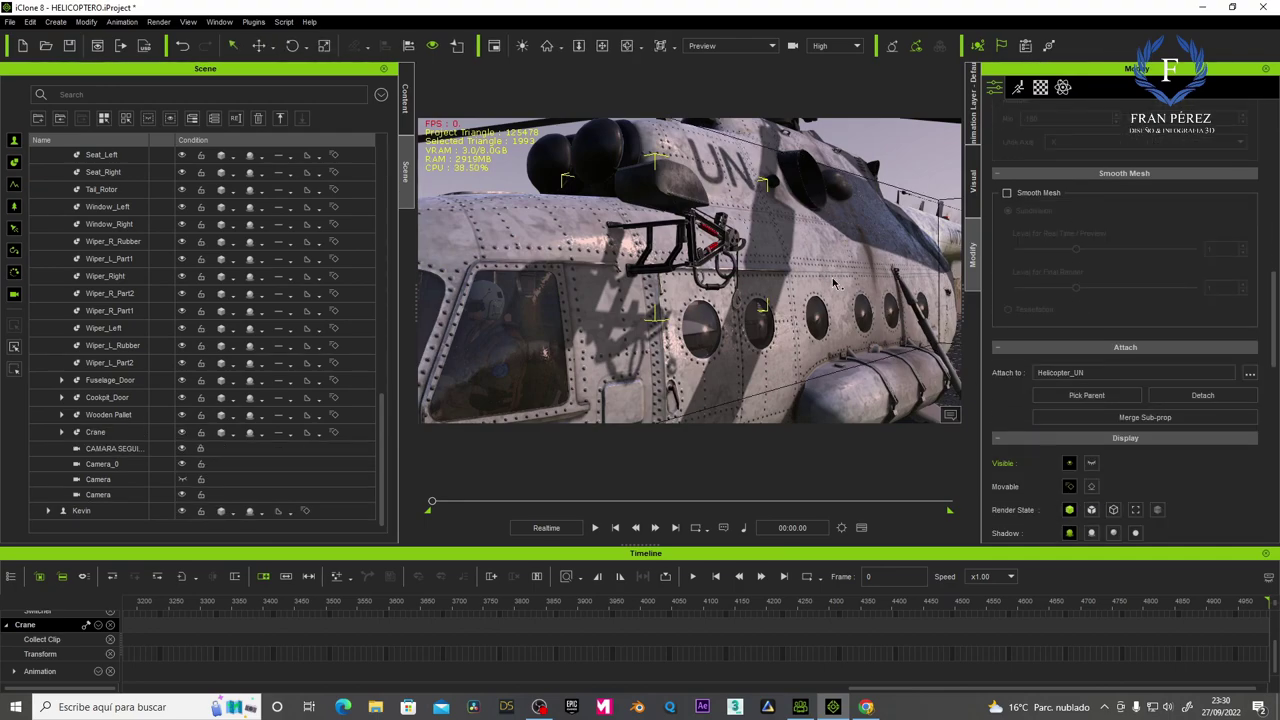
{"action": "mouse_move", "coordinate": [430, 505]}
{"action": "left_mouse_down"}
{"action": "mouse_move", "coordinate": [816, 488]}
{"action": "mouse_move", "coordinate": [406, 490]}
{"action": "left_mouse_up"}
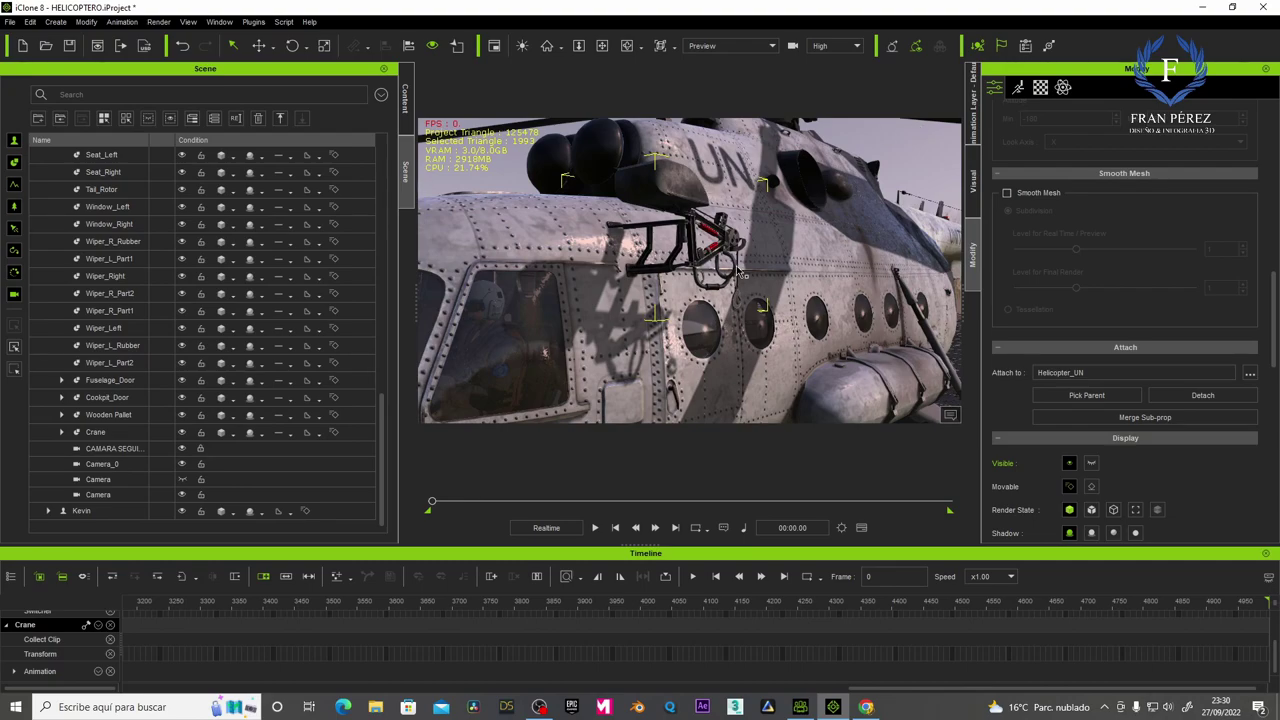
{"action": "left_click", "coordinate": [1018, 90]}
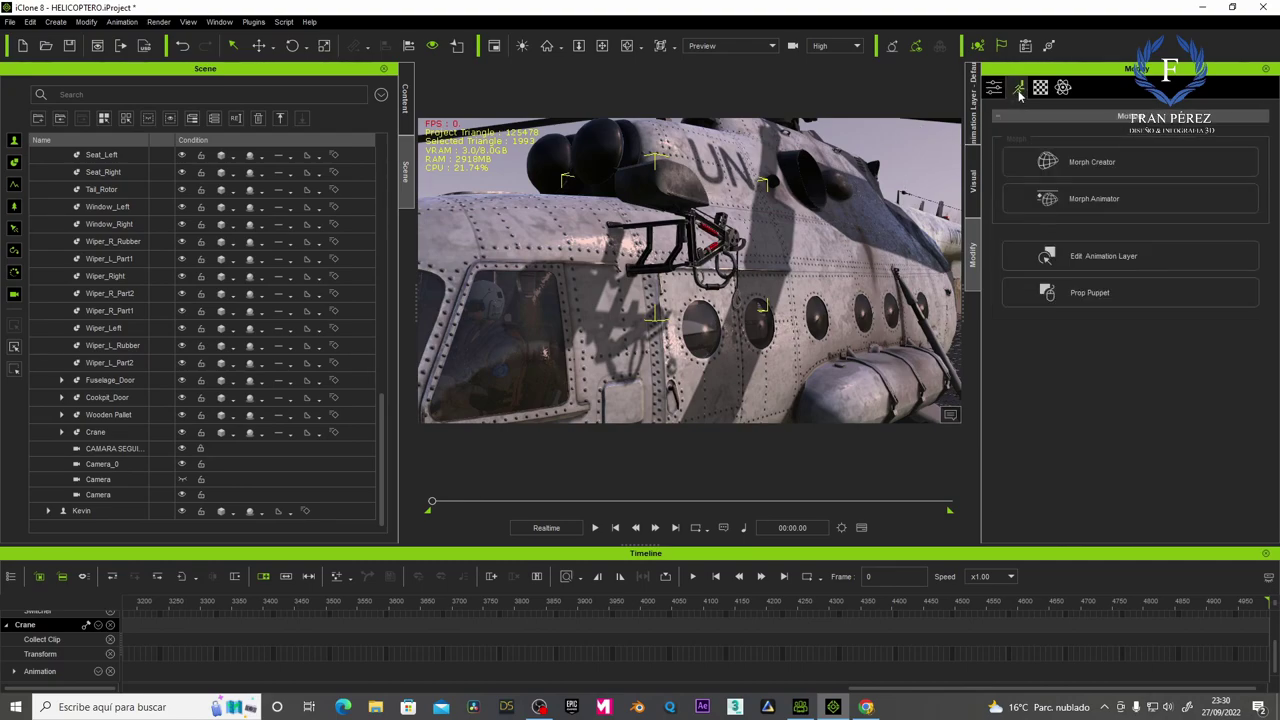
{"action": "left_click", "coordinate": [1104, 198]}
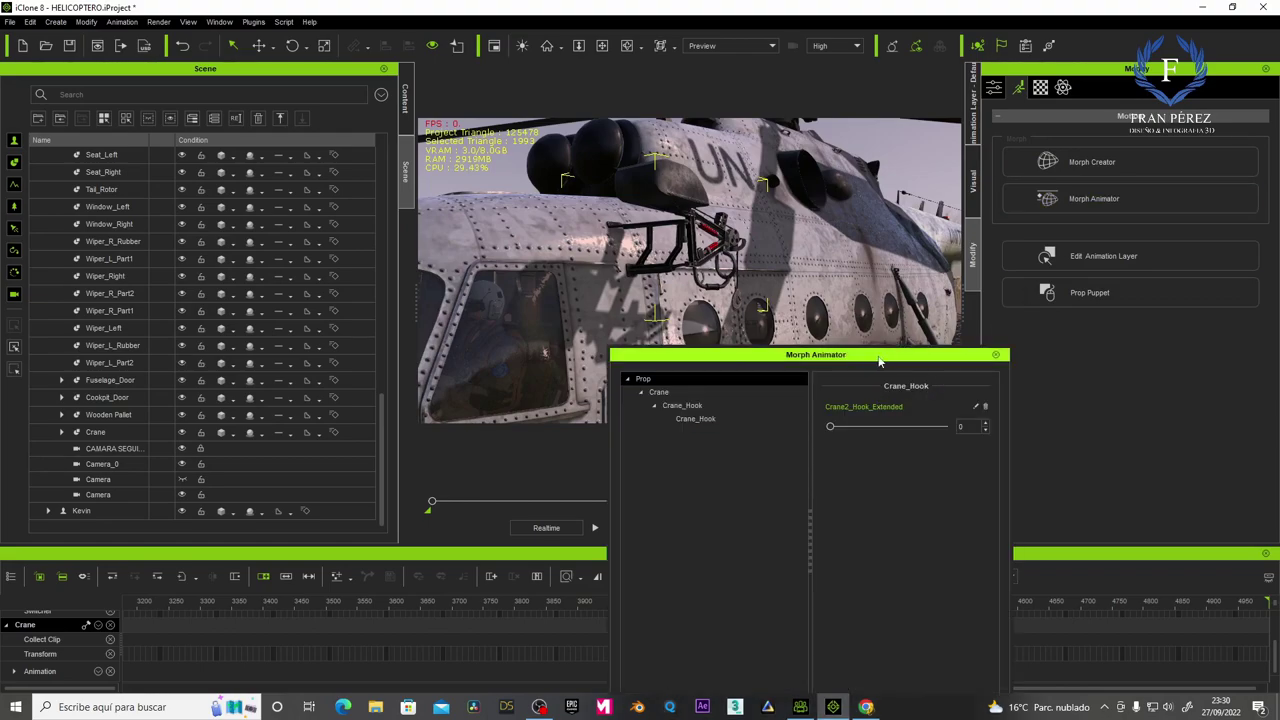
{"action": "left_click_drag", "start_coordinate": [879, 362], "coordinate": [324, 183]}
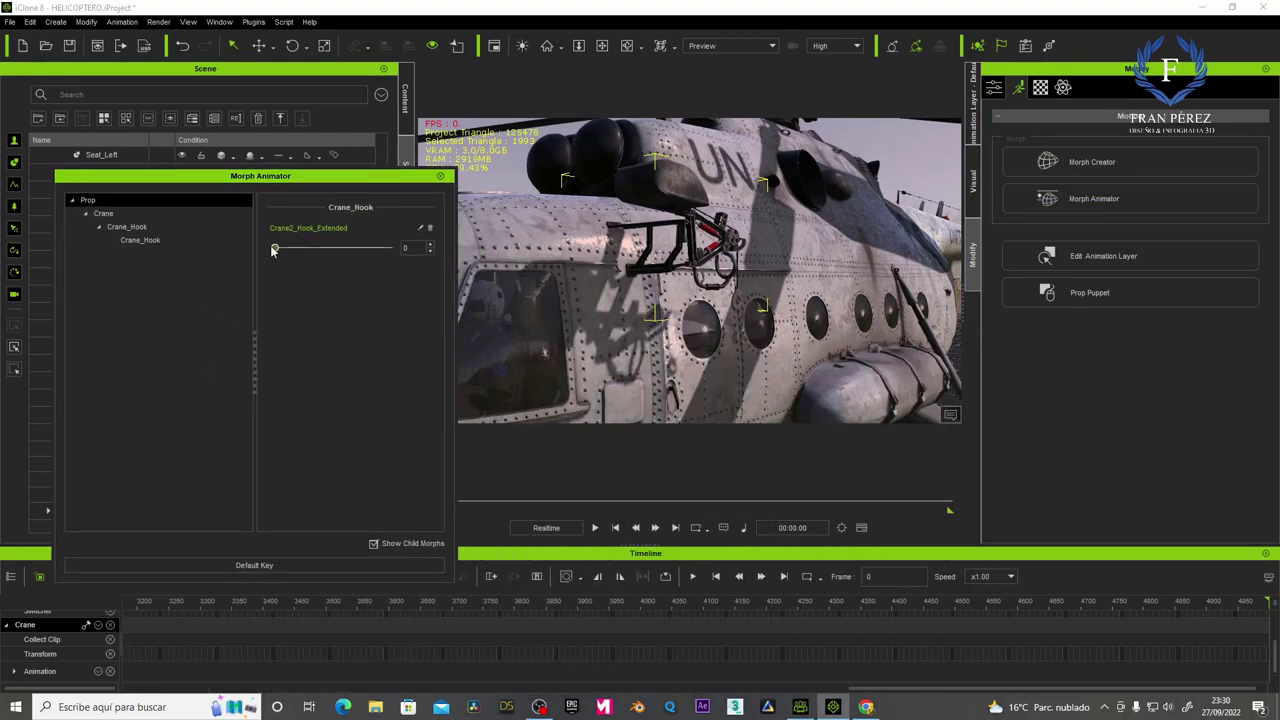
{"action": "mouse_move", "coordinate": [275, 250]}
{"action": "left_mouse_down"}
{"action": "mouse_move", "coordinate": [371, 246]}
{"action": "mouse_move", "coordinate": [226, 226]}
{"action": "left_mouse_up"}
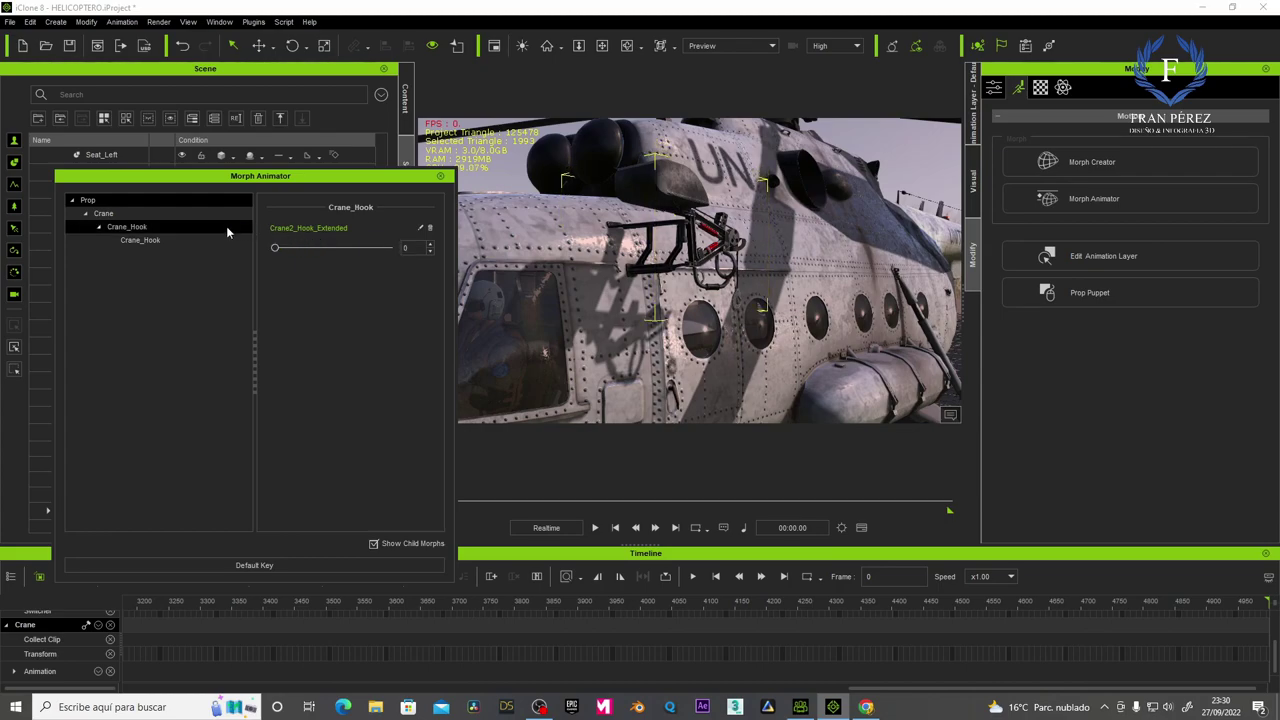
{"action": "left_click", "coordinate": [440, 178]}
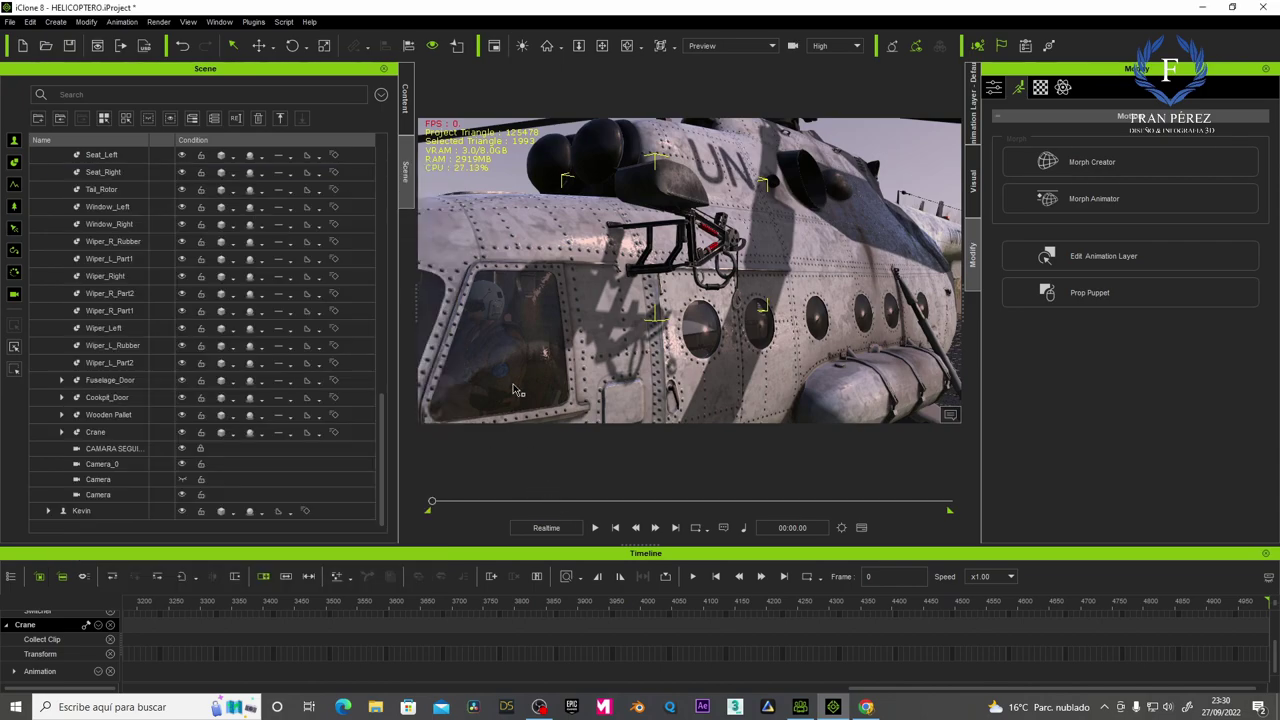
Apply Stretcher.iProp from the Content Props library to the scene.
{"action": "left_click", "coordinate": [406, 110]}
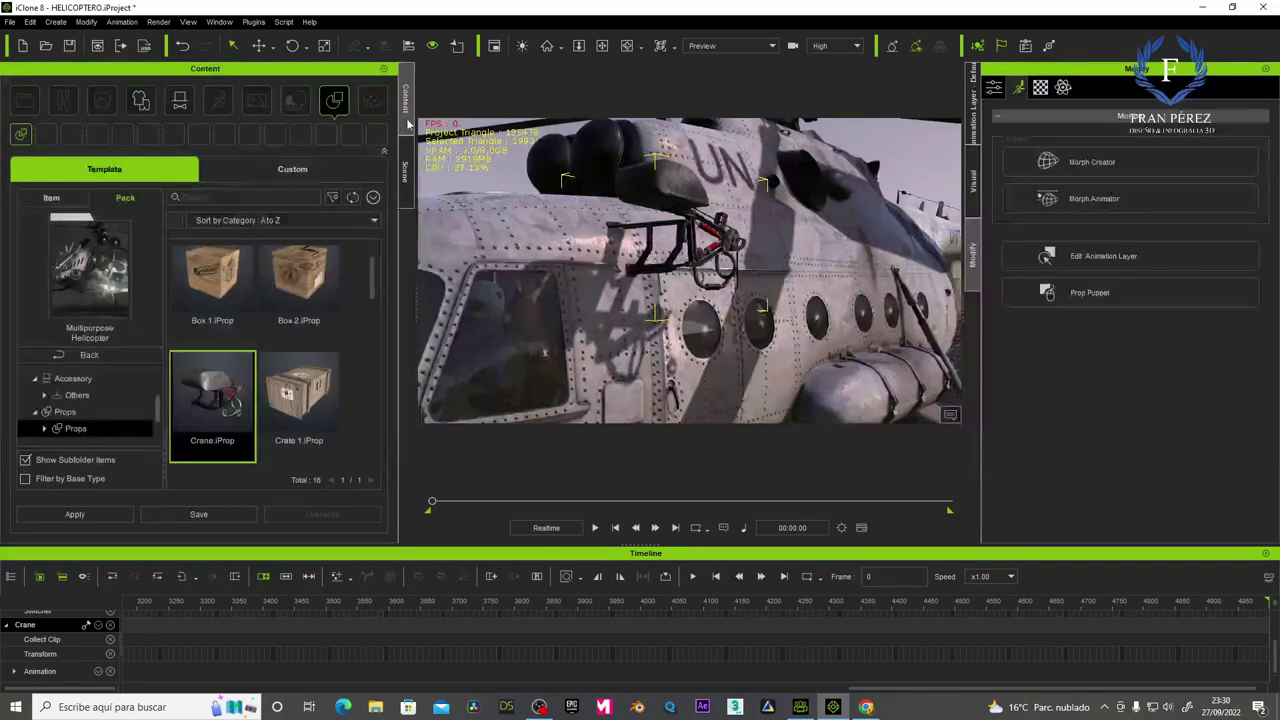
{"action": "scroll", "coordinate": [312, 404], "scroll_direction": "down", "scroll_amount": 2}
{"action": "scroll", "coordinate": [312, 404], "scroll_direction": "down", "scroll_amount": 2}
{"action": "scroll", "coordinate": [312, 404], "scroll_direction": "down", "scroll_amount": 1}
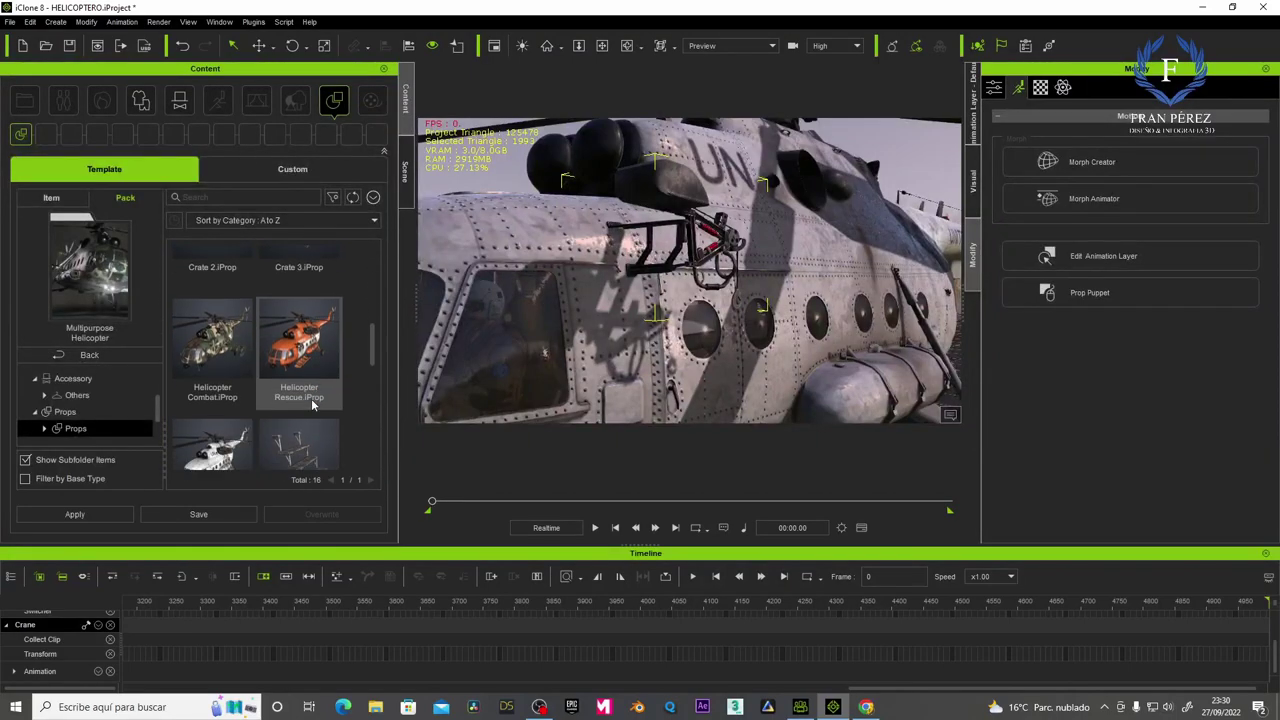
{"action": "scroll", "coordinate": [312, 404], "scroll_direction": "down", "scroll_amount": 1}
{"action": "scroll", "coordinate": [312, 404], "scroll_direction": "down", "scroll_amount": 1}
{"action": "scroll", "coordinate": [312, 404], "scroll_direction": "down", "scroll_amount": 1}
{"action": "scroll", "coordinate": [311, 404], "scroll_direction": "down", "scroll_amount": 2}
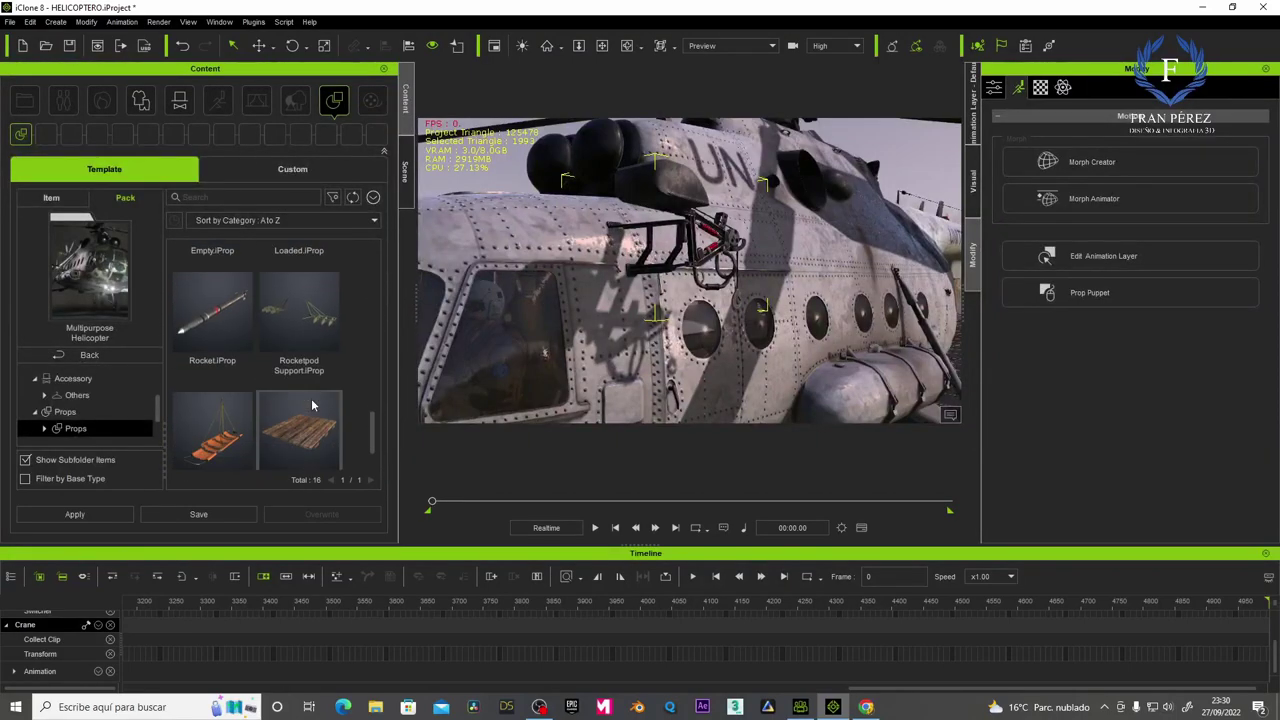
{"action": "left_click", "coordinate": [227, 408]}
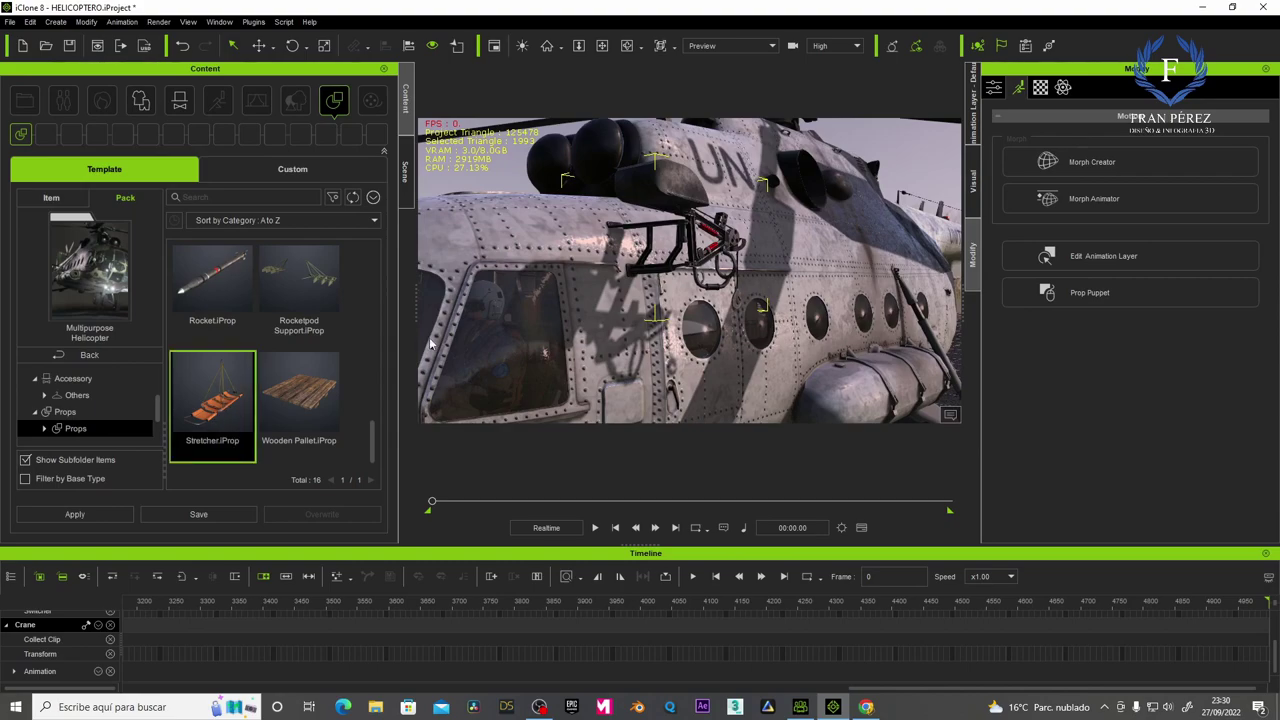
{"action": "left_click", "coordinate": [601, 45]}
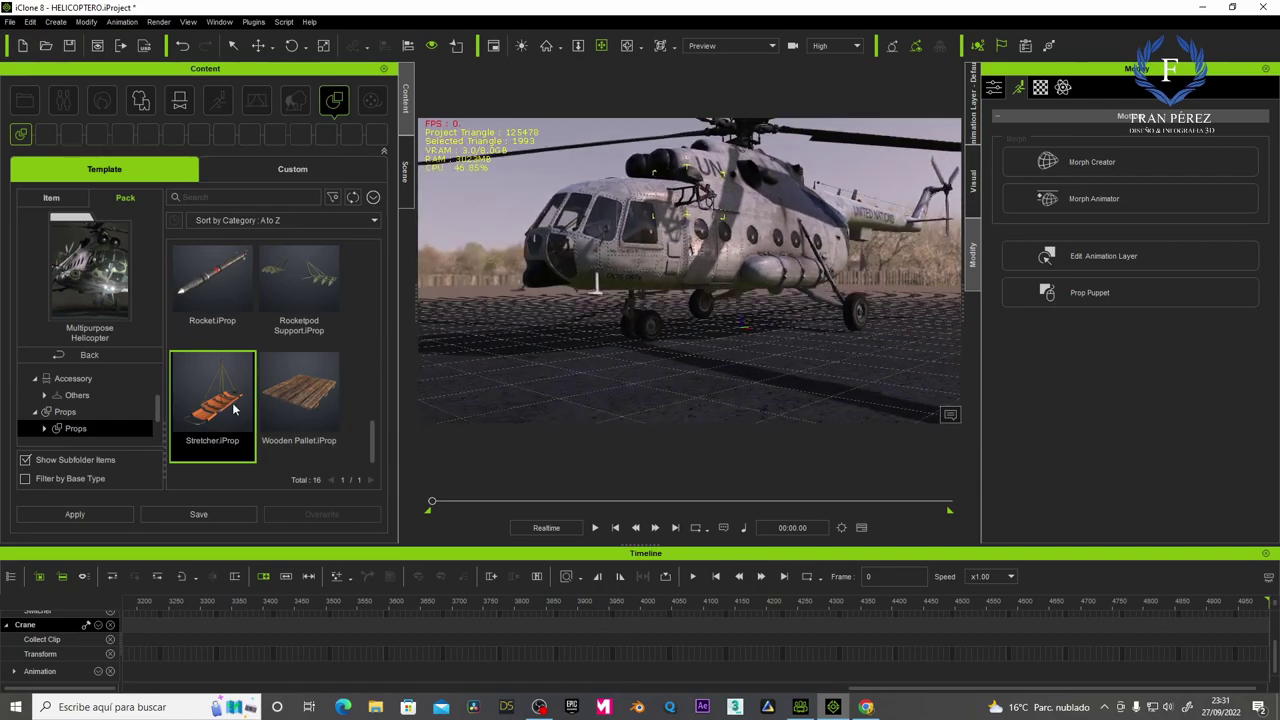
{"action": "left_click", "coordinate": [75, 516]}
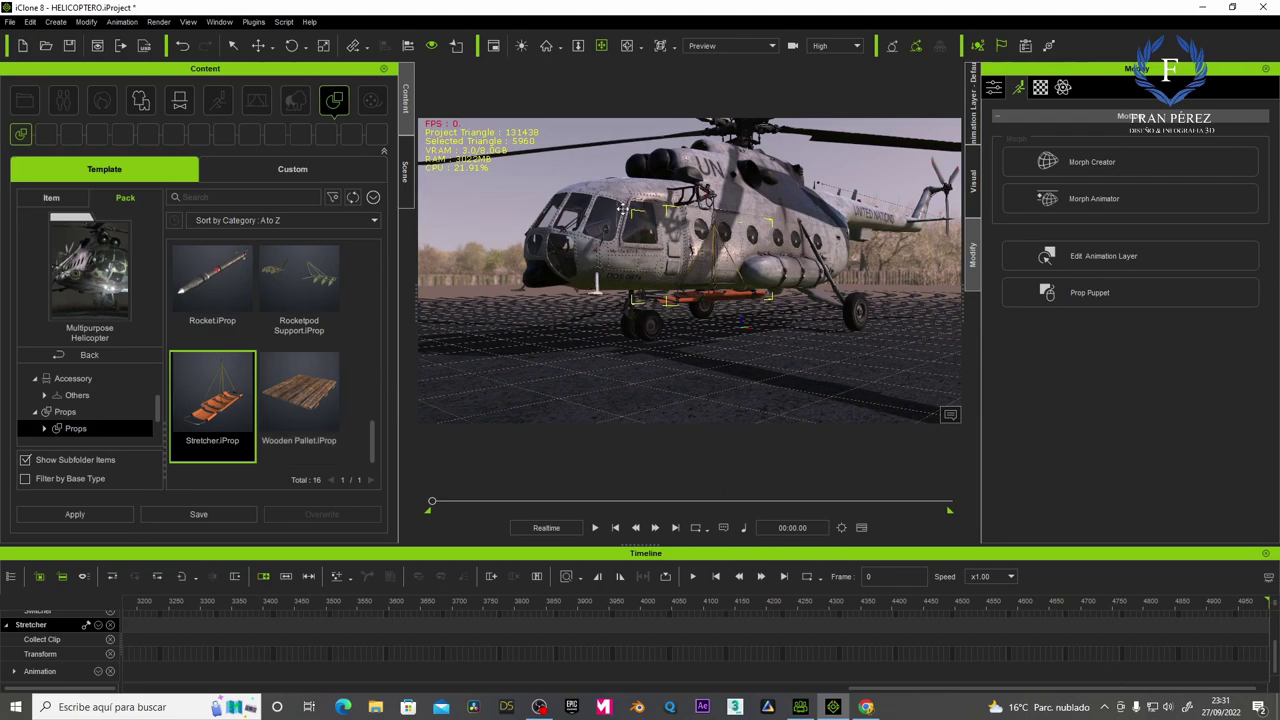
Zoom in on the stretcher beneath the helicopter and show the Scene object list.
{"action": "right_click_drag", "start_coordinate": [612, 253], "coordinate": [732, 327]}
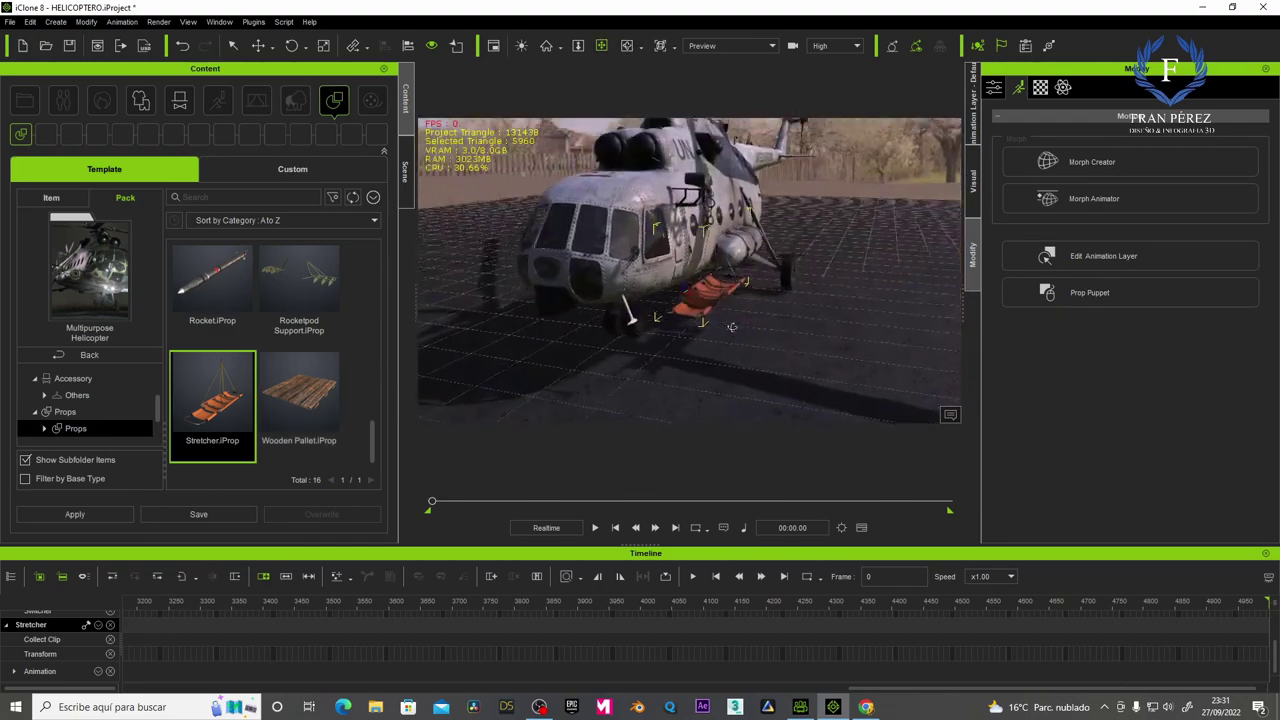
{"action": "scroll", "coordinate": [725, 318], "scroll_direction": "up", "scroll_amount": 2}
{"action": "scroll", "coordinate": [715, 308], "scroll_direction": "up", "scroll_amount": 2}
{"action": "scroll", "coordinate": [705, 300], "scroll_direction": "up", "scroll_amount": 3}
{"action": "scroll", "coordinate": [702, 296], "scroll_direction": "up", "scroll_amount": 2}
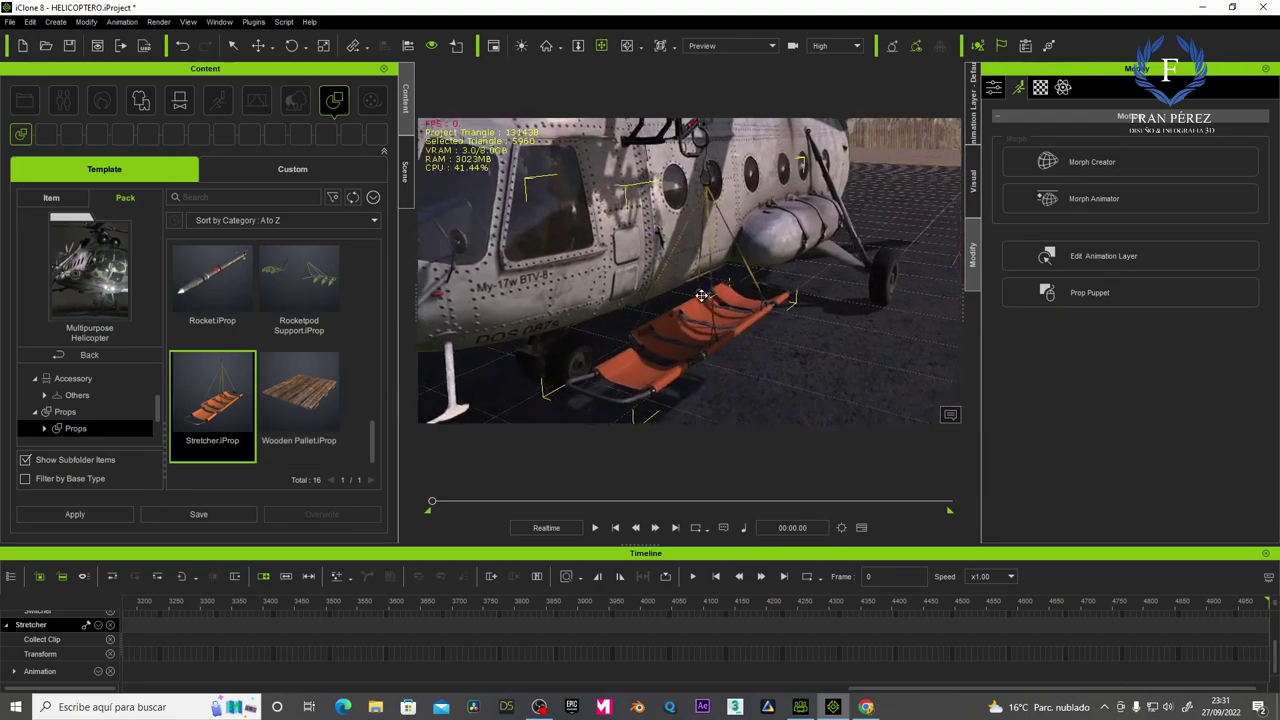
{"action": "scroll", "coordinate": [700, 298], "scroll_direction": "up", "scroll_amount": 2}
{"action": "scroll", "coordinate": [690, 305], "scroll_direction": "up", "scroll_amount": 2}
{"action": "scroll", "coordinate": [680, 312], "scroll_direction": "up", "scroll_amount": 2}
{"action": "scroll", "coordinate": [671, 320], "scroll_direction": "up", "scroll_amount": 2}
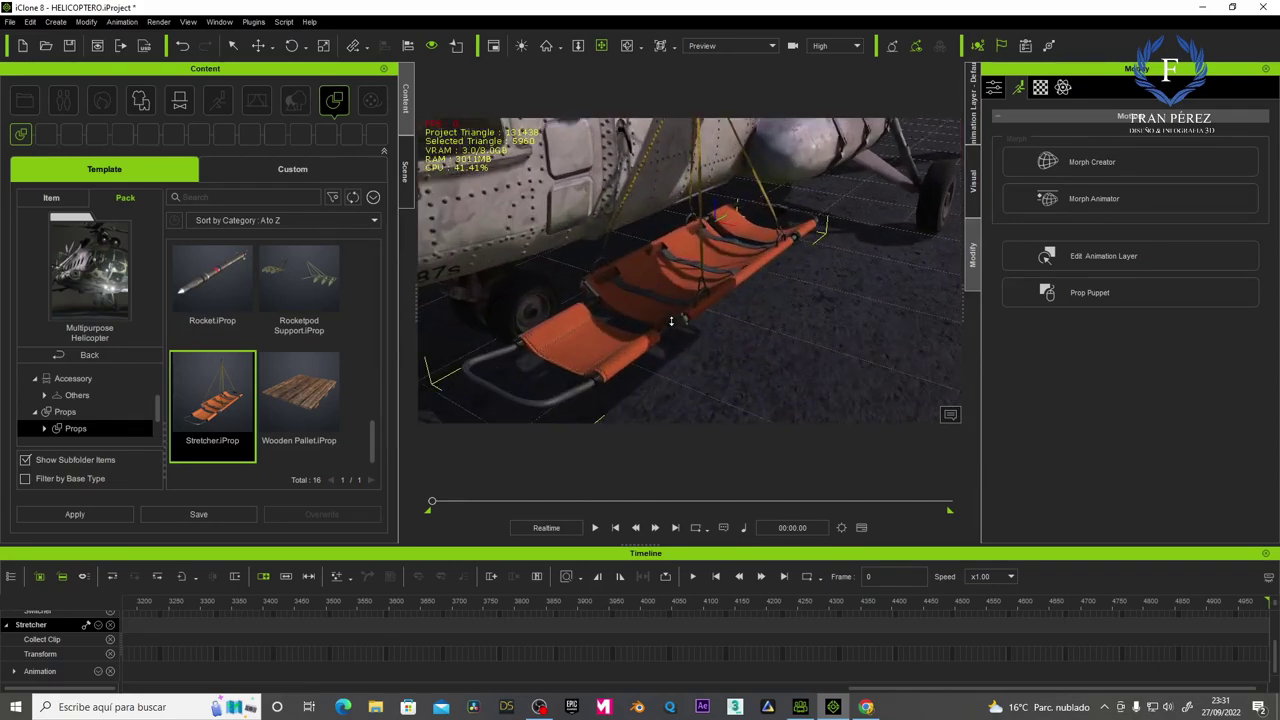
{"action": "scroll", "coordinate": [671, 320], "scroll_direction": "up", "scroll_amount": 2}
{"action": "scroll", "coordinate": [672, 312], "scroll_direction": "up", "scroll_amount": 2}
{"action": "scroll", "coordinate": [662, 311], "scroll_direction": "up", "scroll_amount": 2}
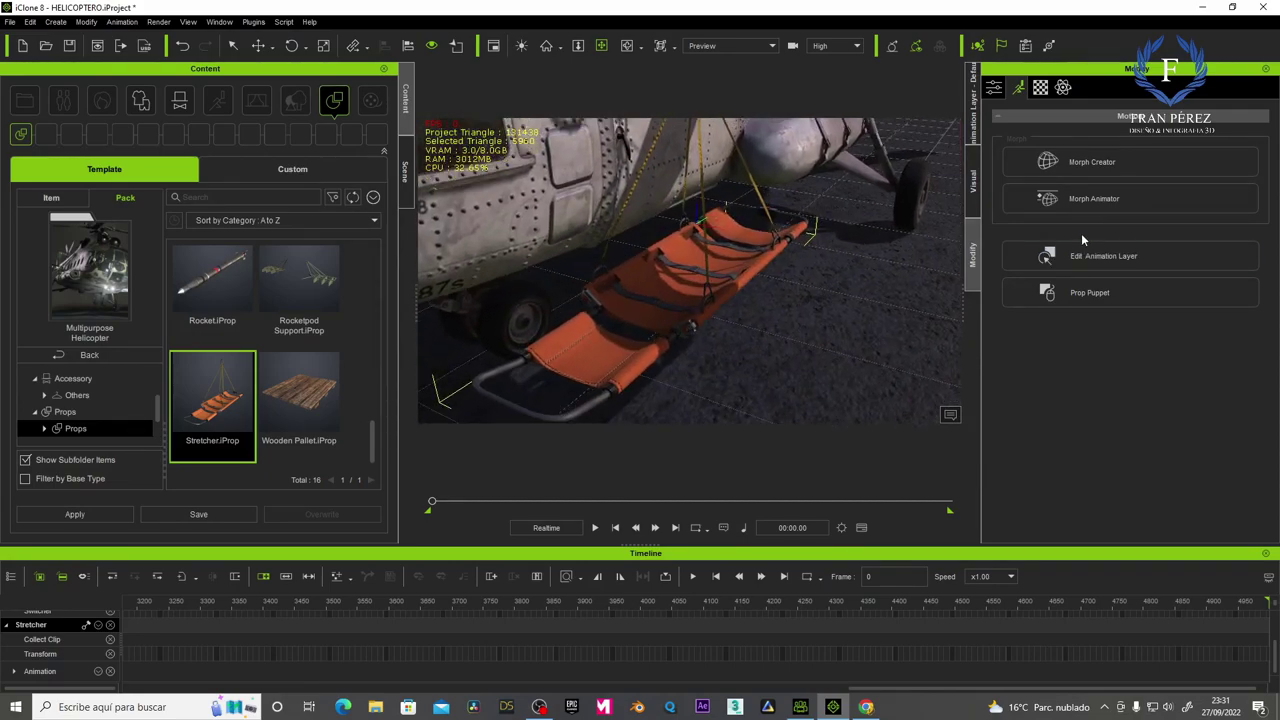
{"action": "left_click", "coordinate": [405, 172]}
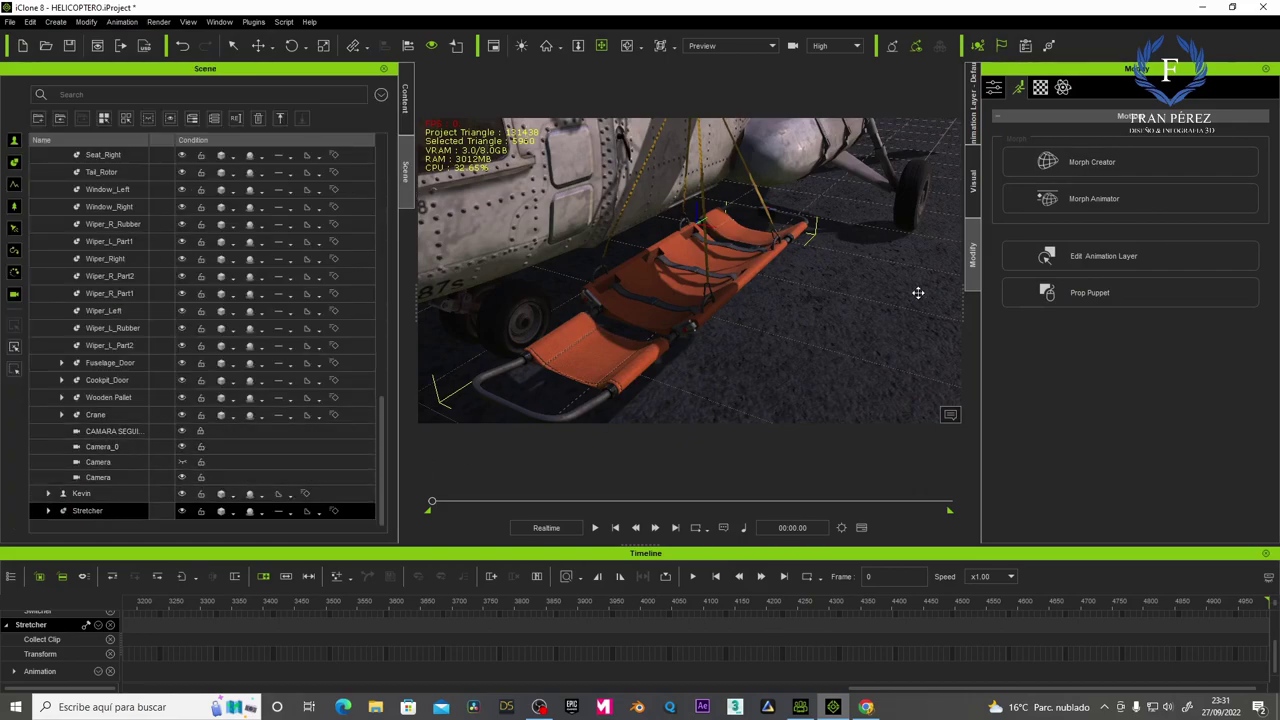
Open the Stretcher's Morph Animator and raise the three Band_Up morphs, the first to 100.
{"action": "left_click", "coordinate": [1093, 203]}
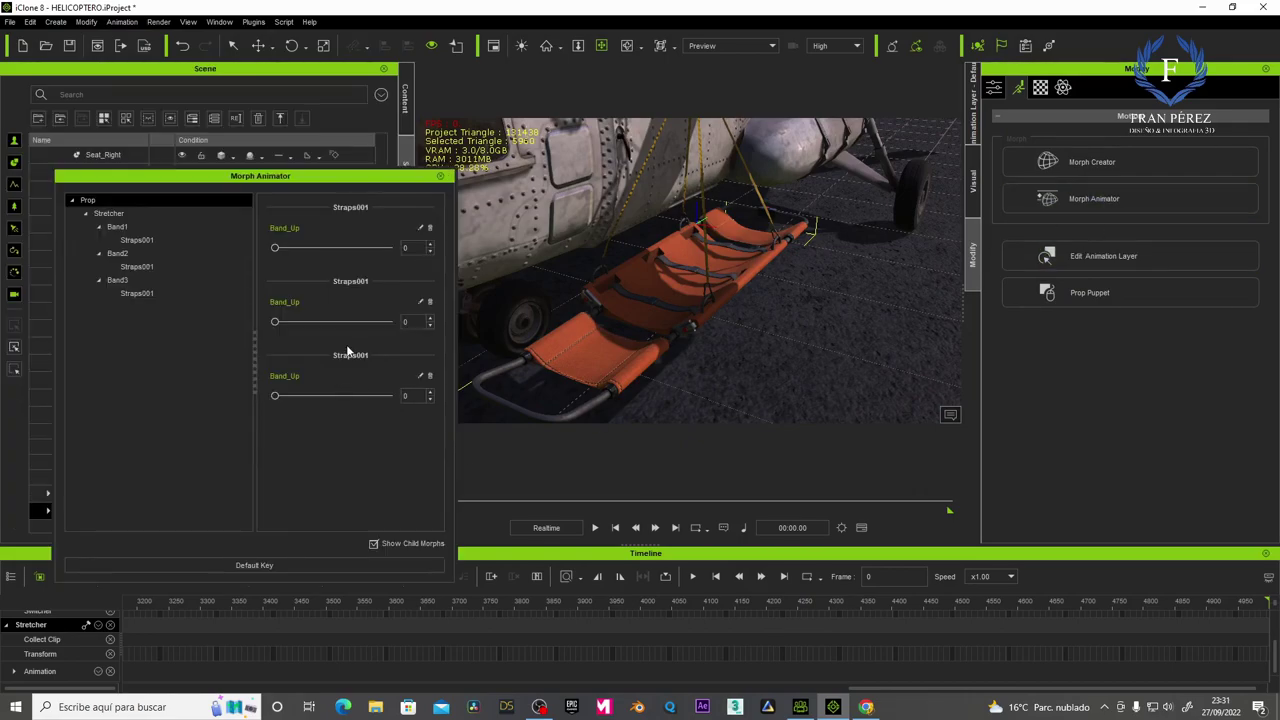
{"action": "left_click_drag", "start_coordinate": [275, 248], "coordinate": [352, 249]}
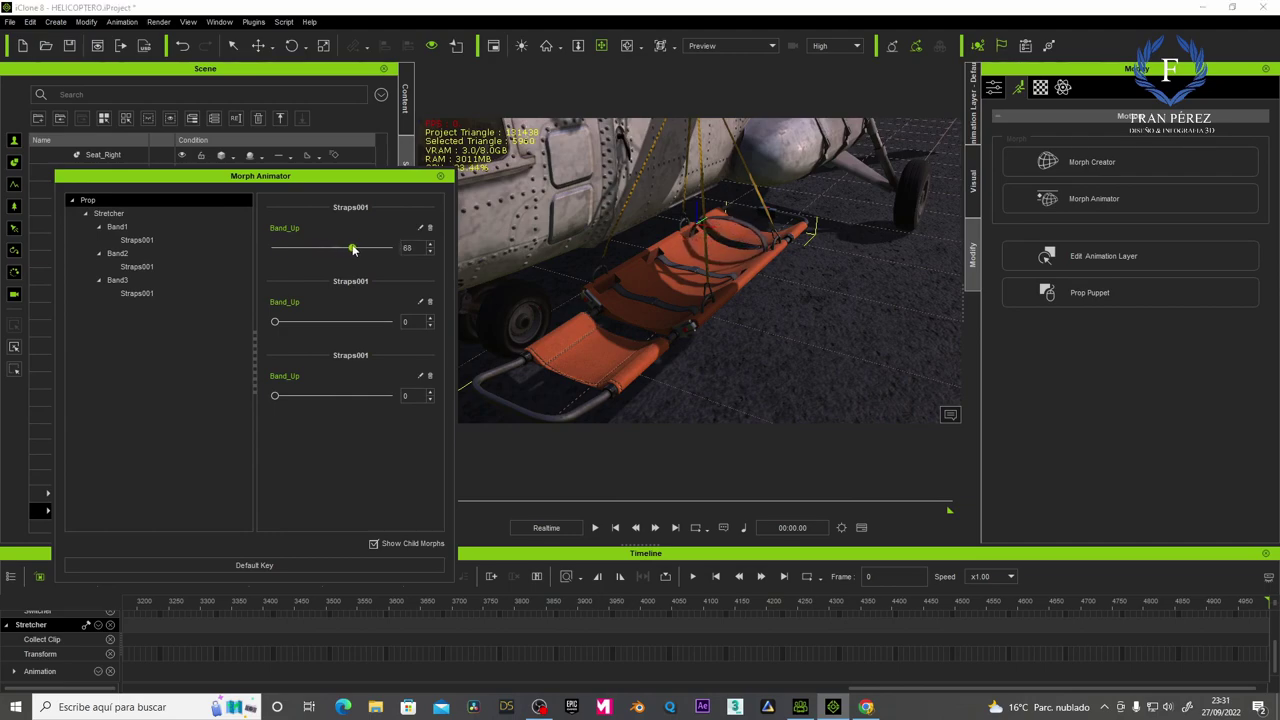
{"action": "left_click_drag", "start_coordinate": [276, 322], "coordinate": [356, 322]}
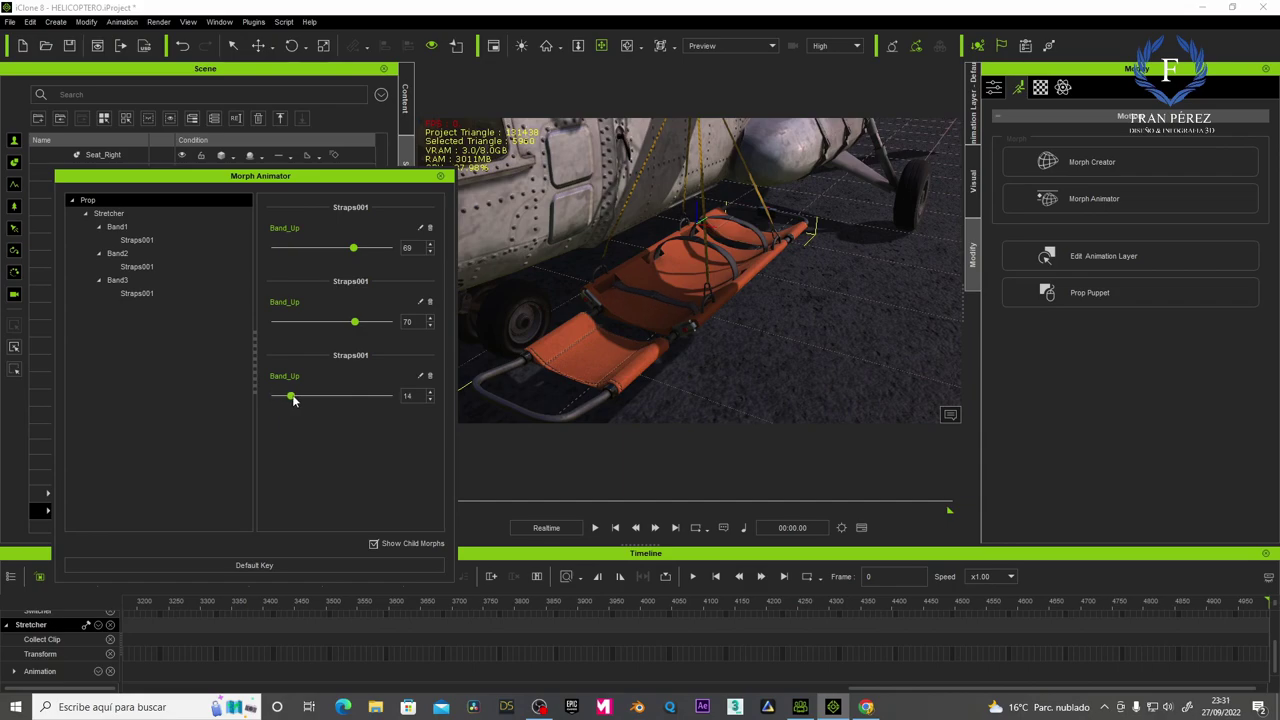
{"action": "left_click_drag", "start_coordinate": [275, 396], "coordinate": [345, 390]}
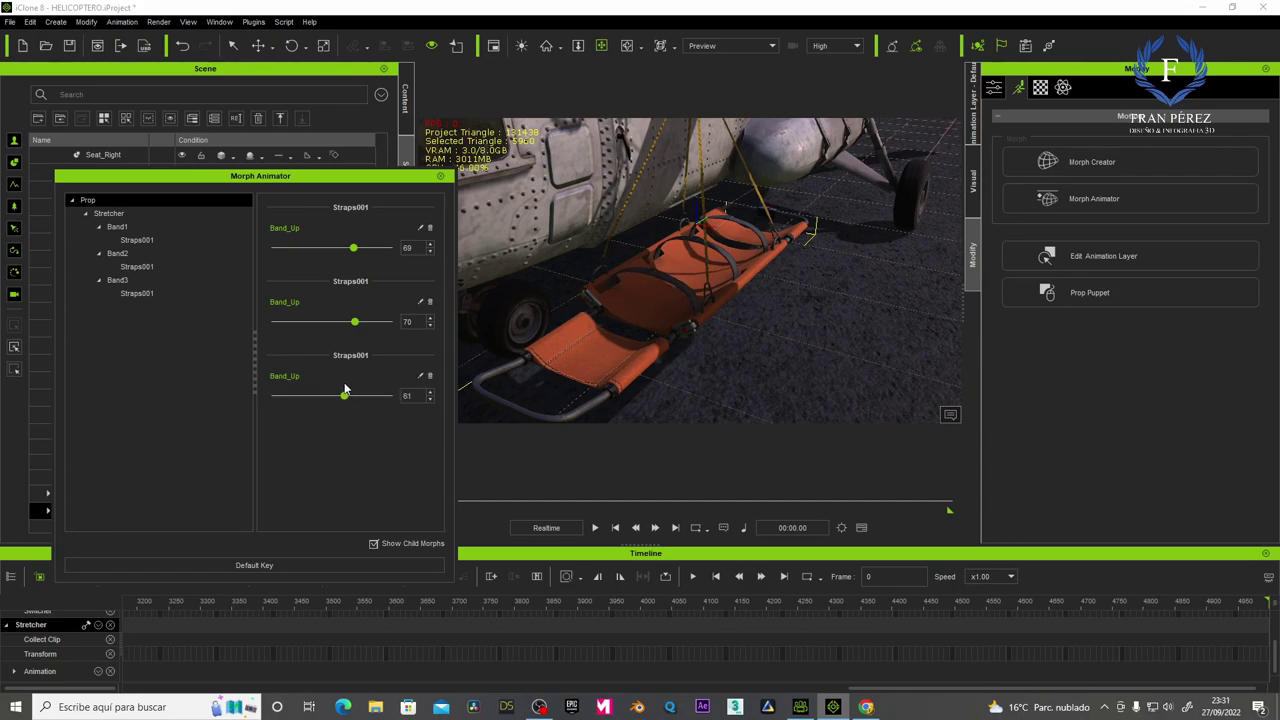
{"action": "left_click_drag", "start_coordinate": [353, 251], "coordinate": [389, 251]}
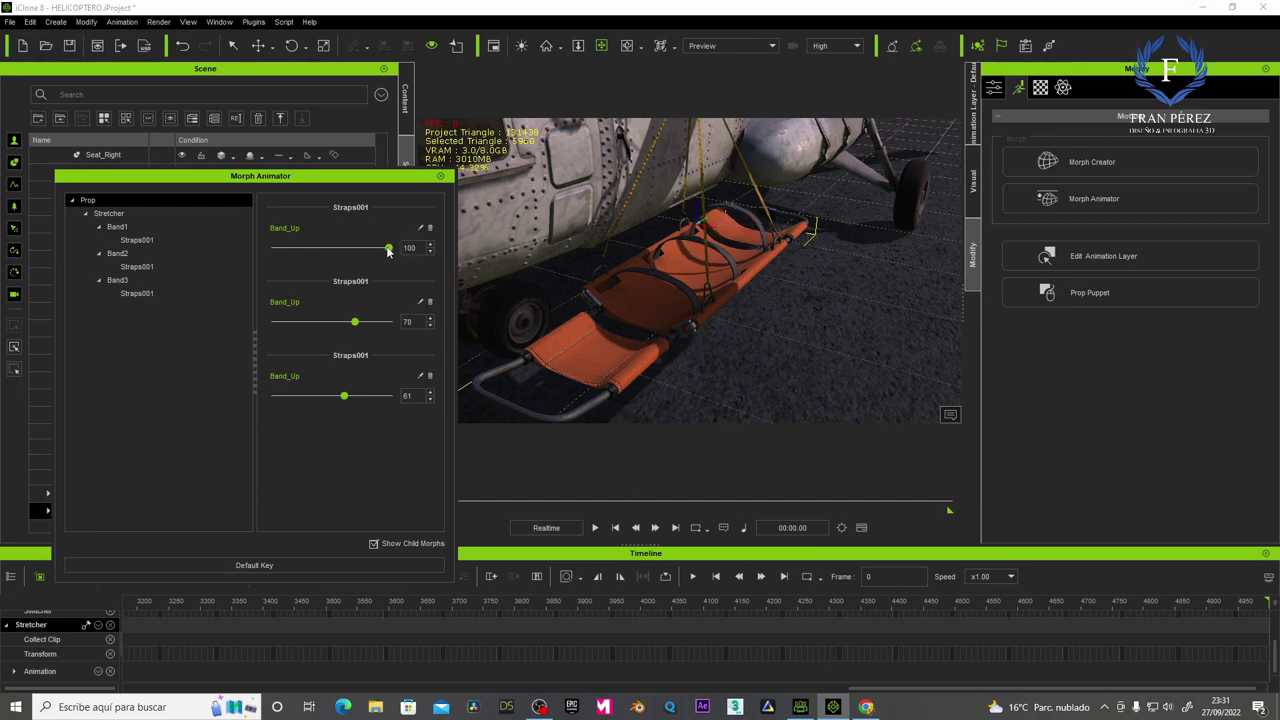
Lower all three Band_Up strap morphs back to 0.
{"action": "mouse_move", "coordinate": [389, 251]}
{"action": "left_mouse_down"}
{"action": "mouse_move", "coordinate": [292, 249]}
{"action": "mouse_move", "coordinate": [320, 247]}
{"action": "left_mouse_up"}
{"action": "left_click_drag", "start_coordinate": [358, 324], "coordinate": [300, 322]}
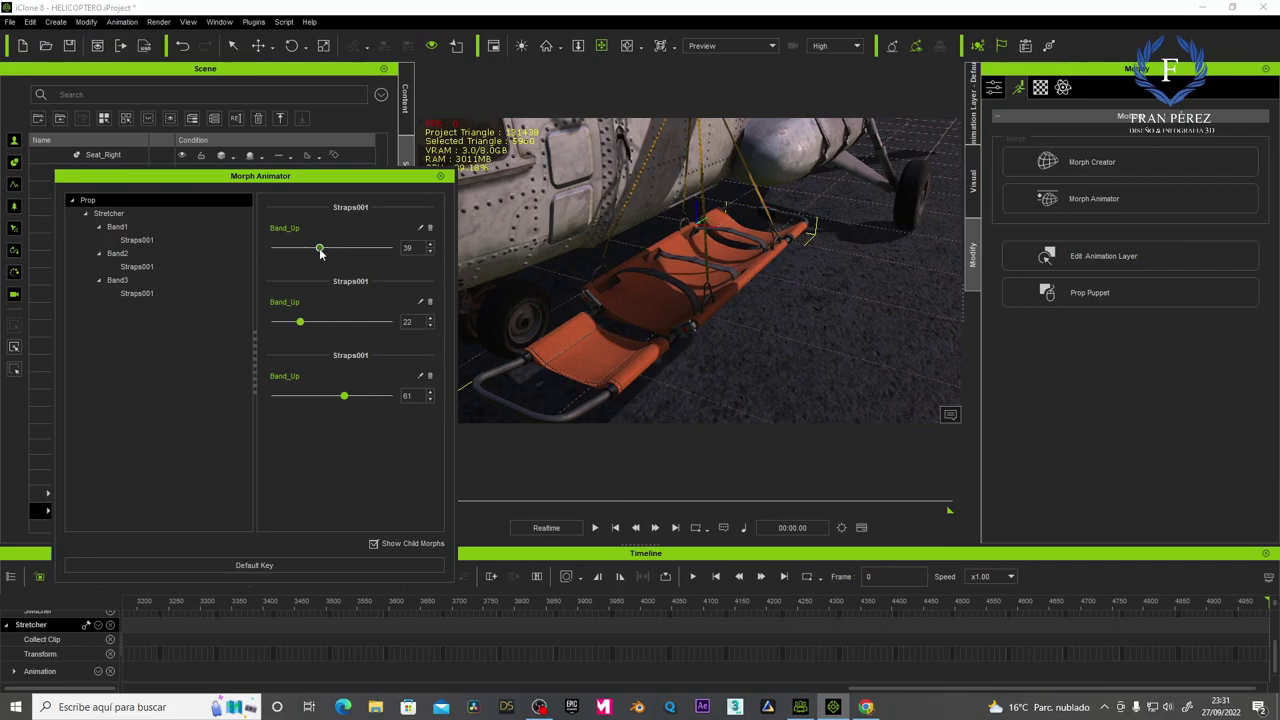
{"action": "left_click_drag", "start_coordinate": [320, 249], "coordinate": [266, 250]}
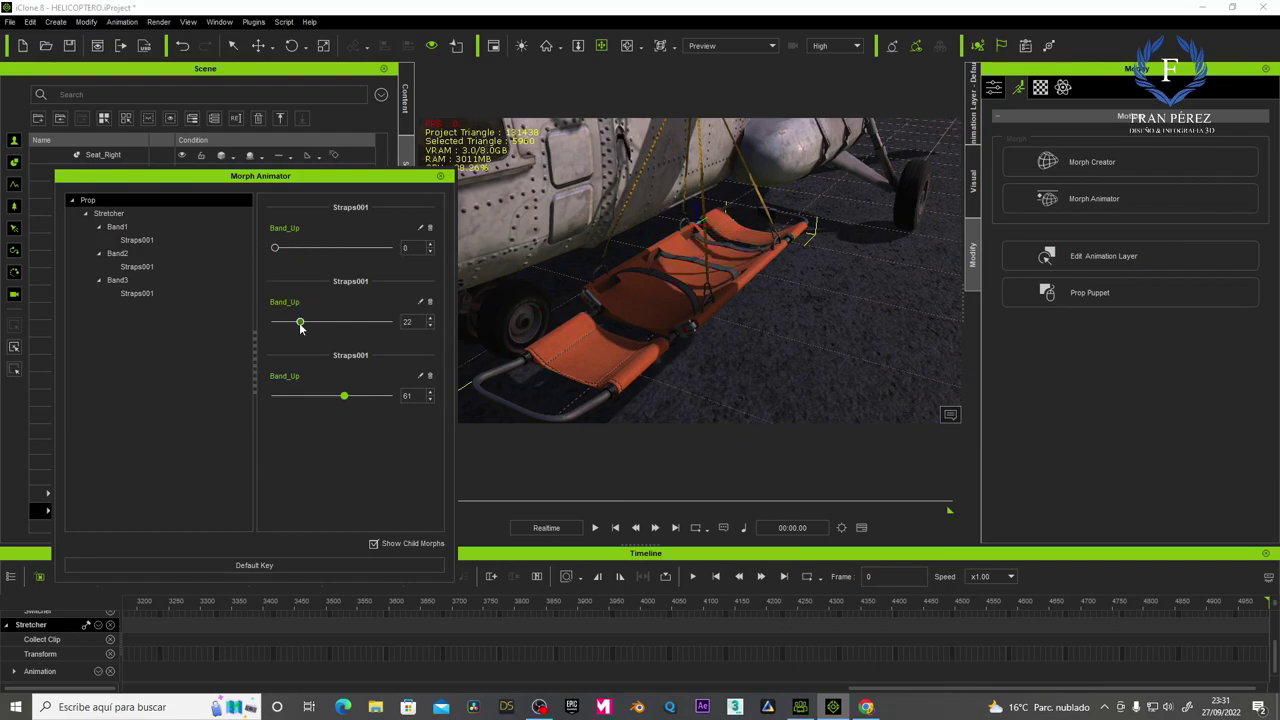
{"action": "left_click_drag", "start_coordinate": [300, 322], "coordinate": [255, 322]}
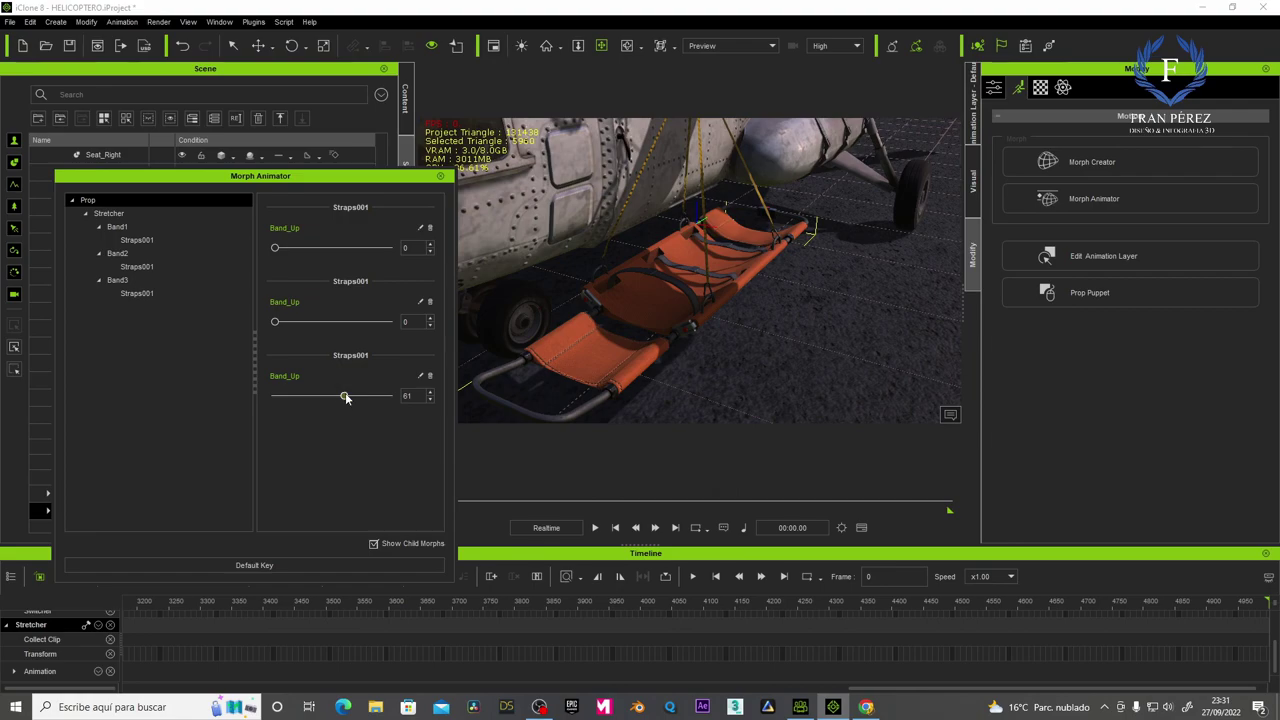
{"action": "left_click_drag", "start_coordinate": [345, 397], "coordinate": [255, 385]}
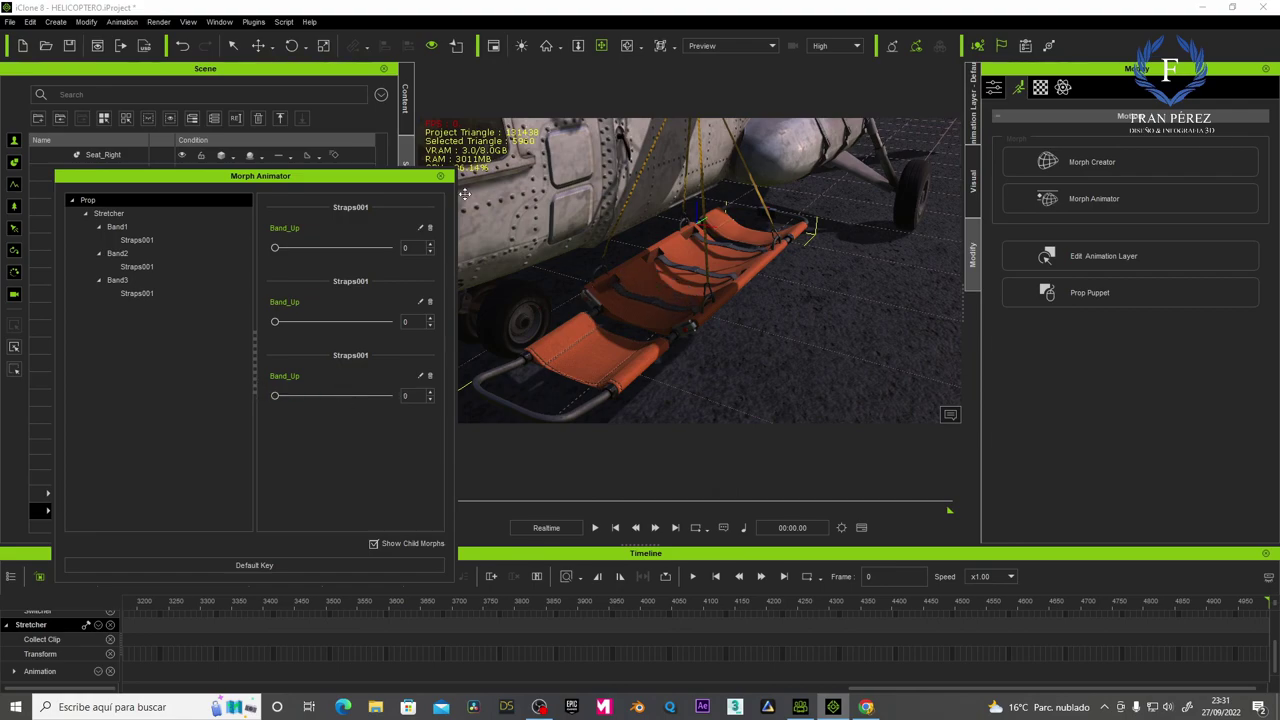
Close Morph Animator and parent the Stretcher to Helicopter_UN via Attach's Pick Parent.
{"action": "left_click", "coordinate": [440, 176]}
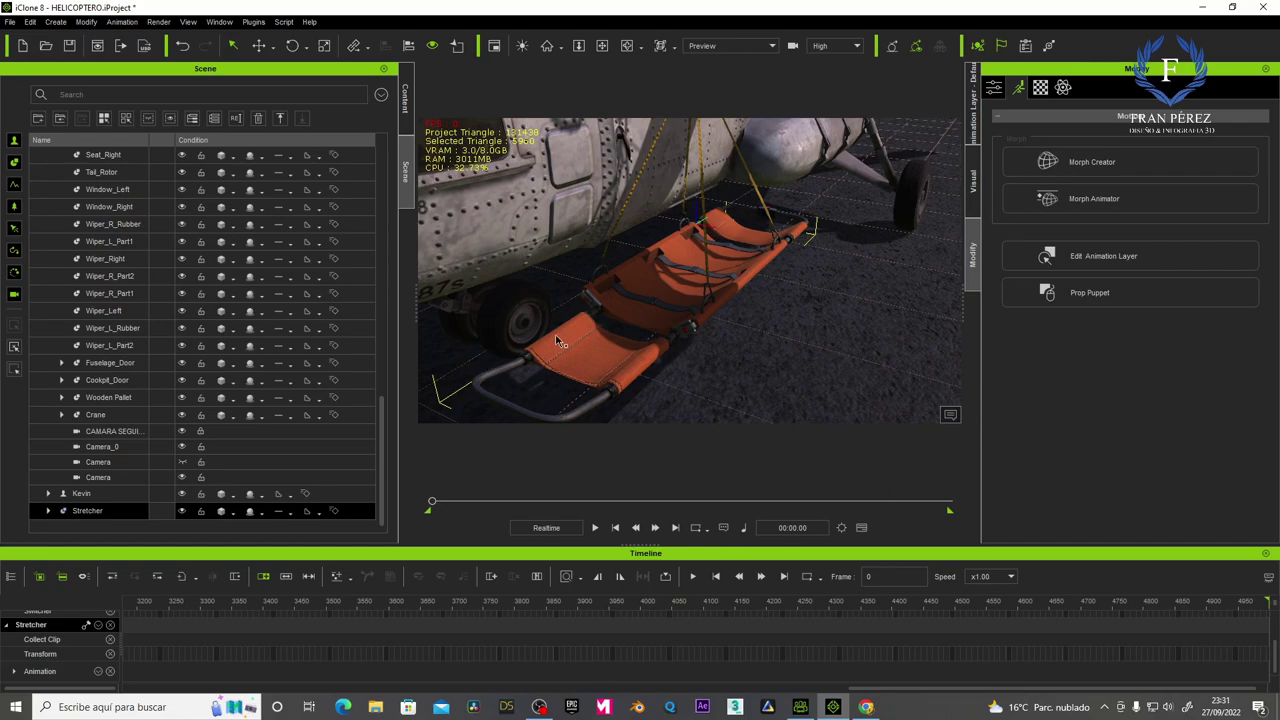
{"action": "left_click", "coordinate": [995, 88]}
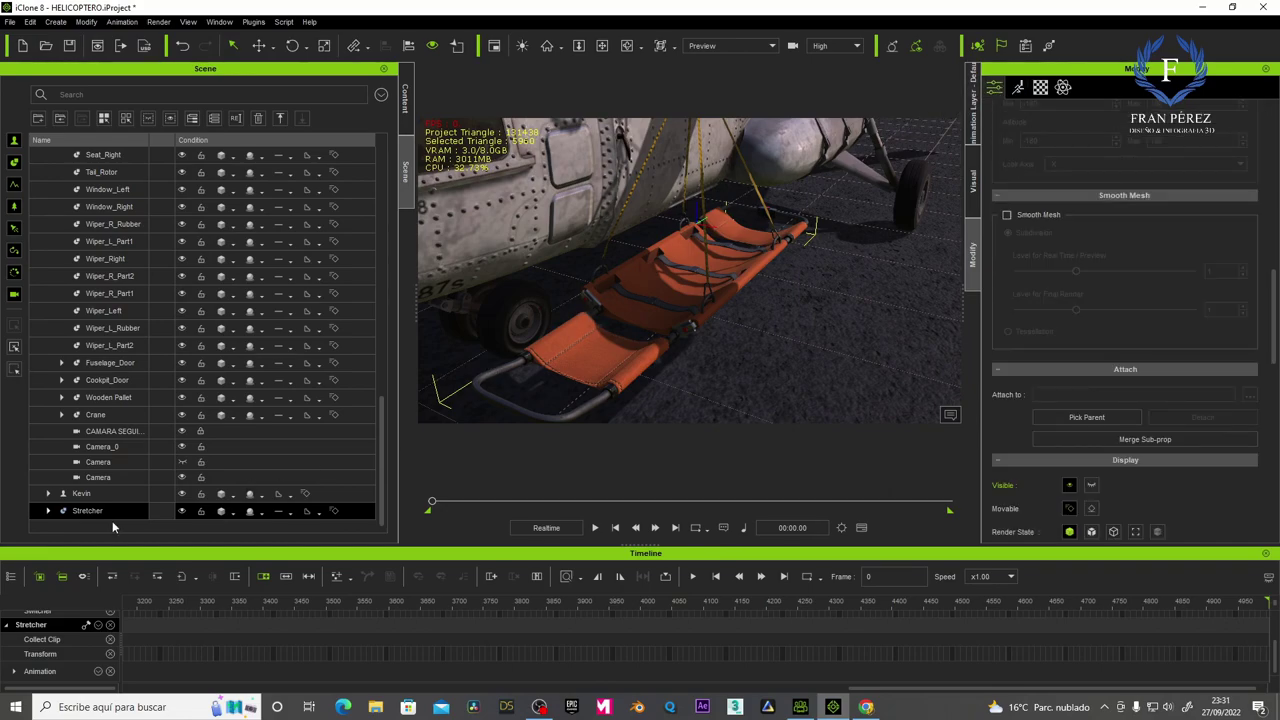
{"action": "right_click_drag", "start_coordinate": [540, 402], "coordinate": [563, 371]}
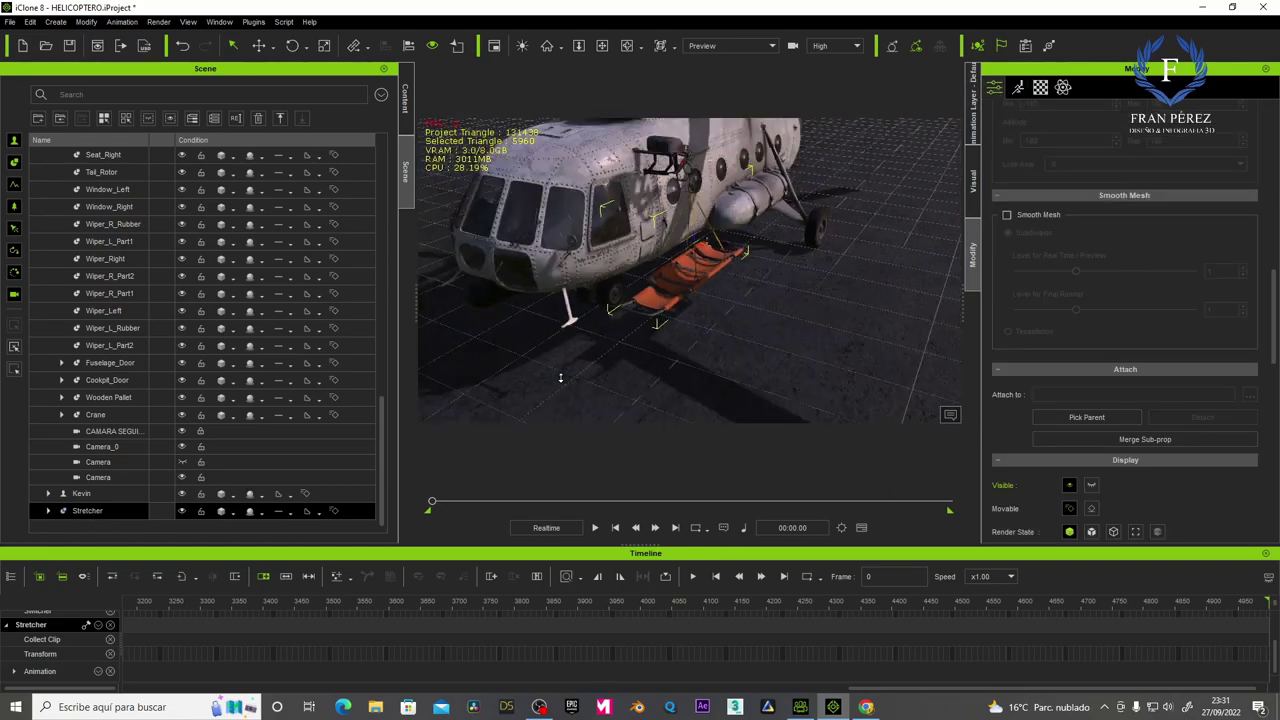
{"action": "left_click", "coordinate": [602, 46]}
{"action": "right_click_drag", "start_coordinate": [641, 232], "coordinate": [642, 193]}
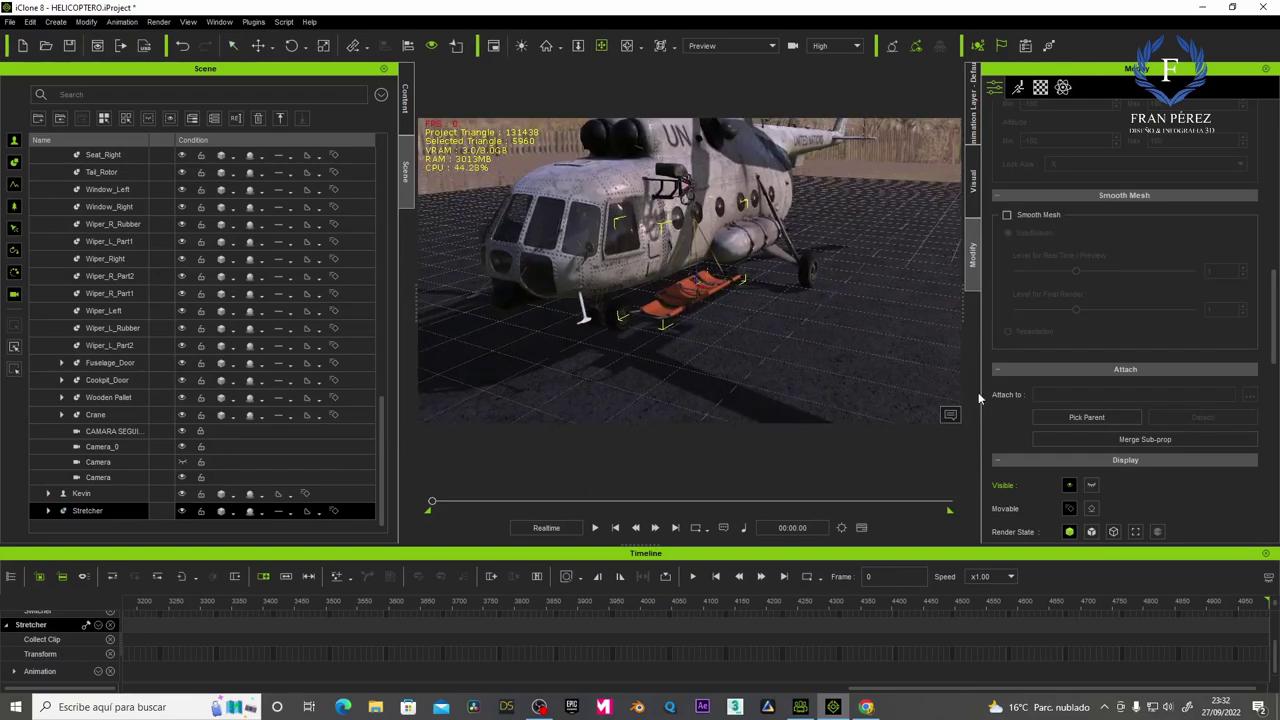
{"action": "left_click", "coordinate": [1088, 417]}
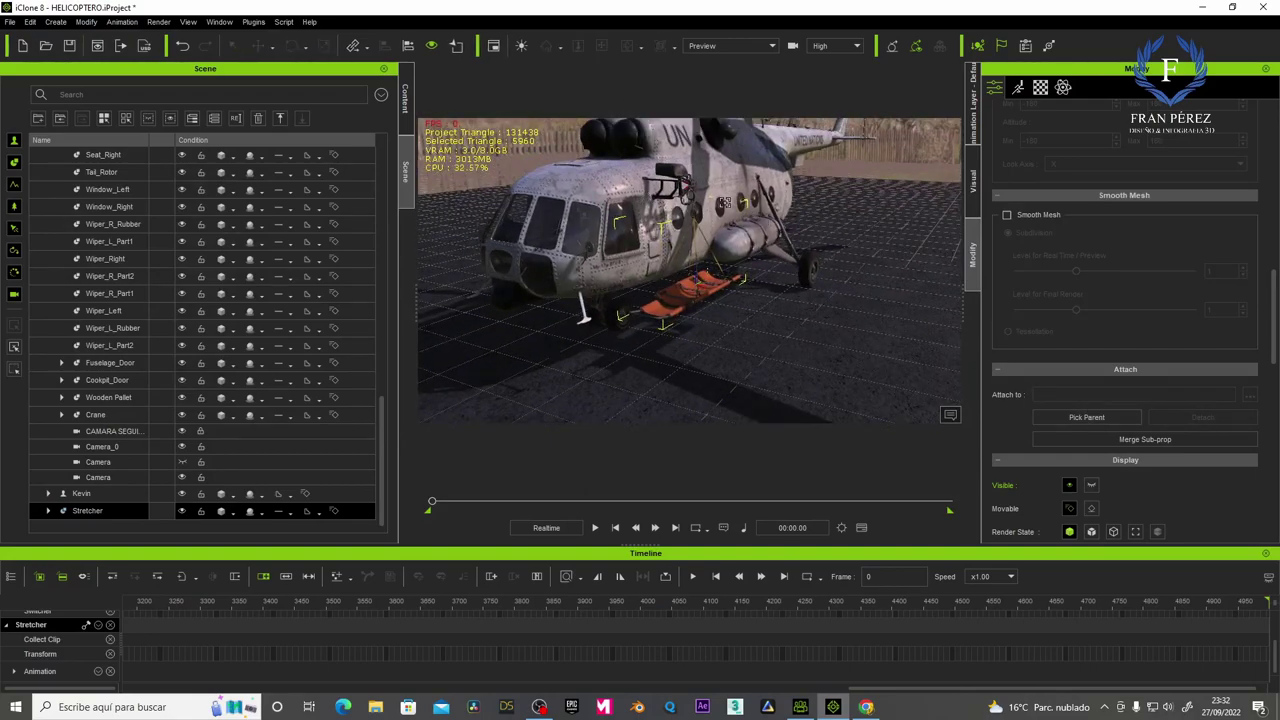
{"action": "left_click", "coordinate": [713, 175]}
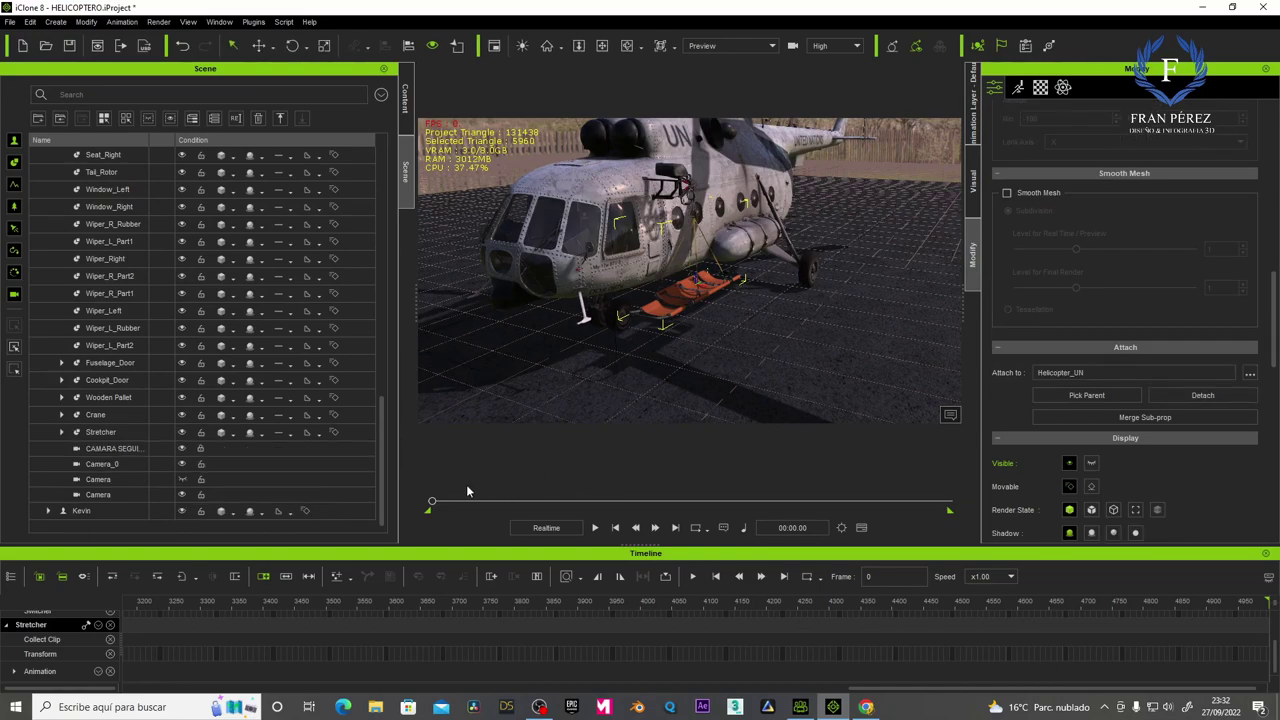
{"action": "left_click_drag", "start_coordinate": [433, 503], "coordinate": [831, 497]}
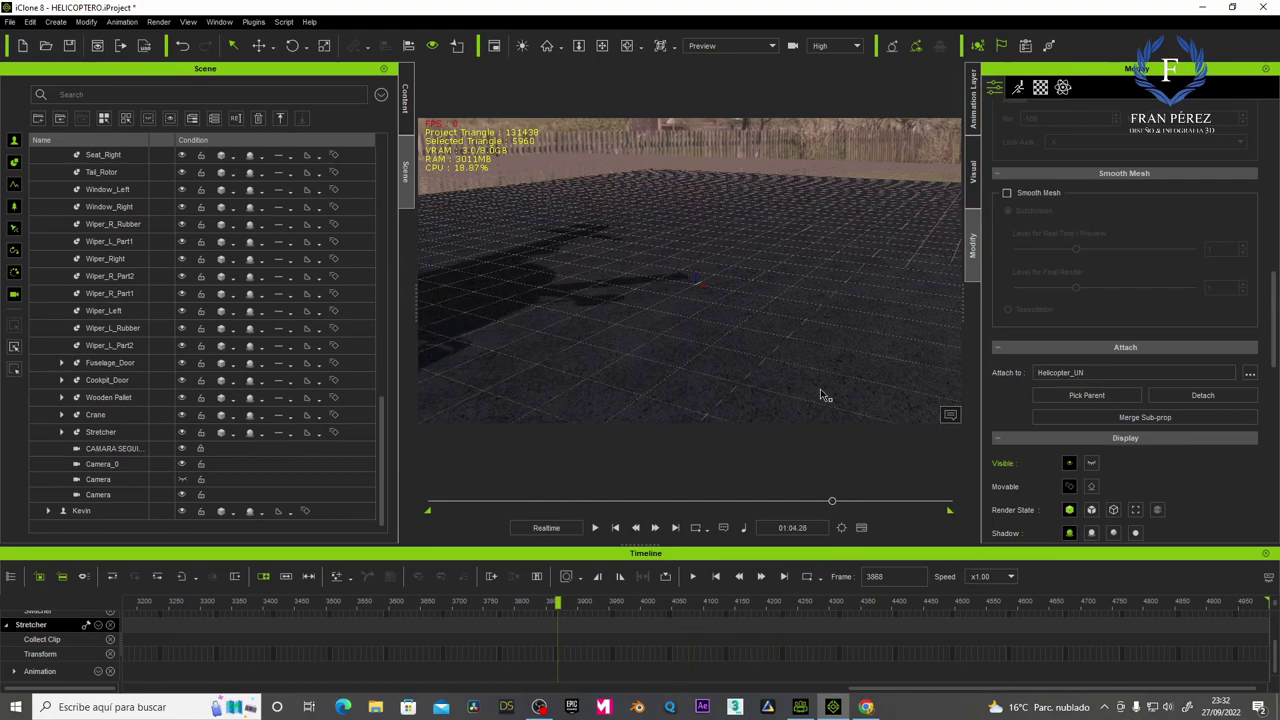
Play the animation through the CAMARA SEGUIMENTO camera, then rewind to frame 0.
{"action": "left_click", "coordinate": [744, 47]}
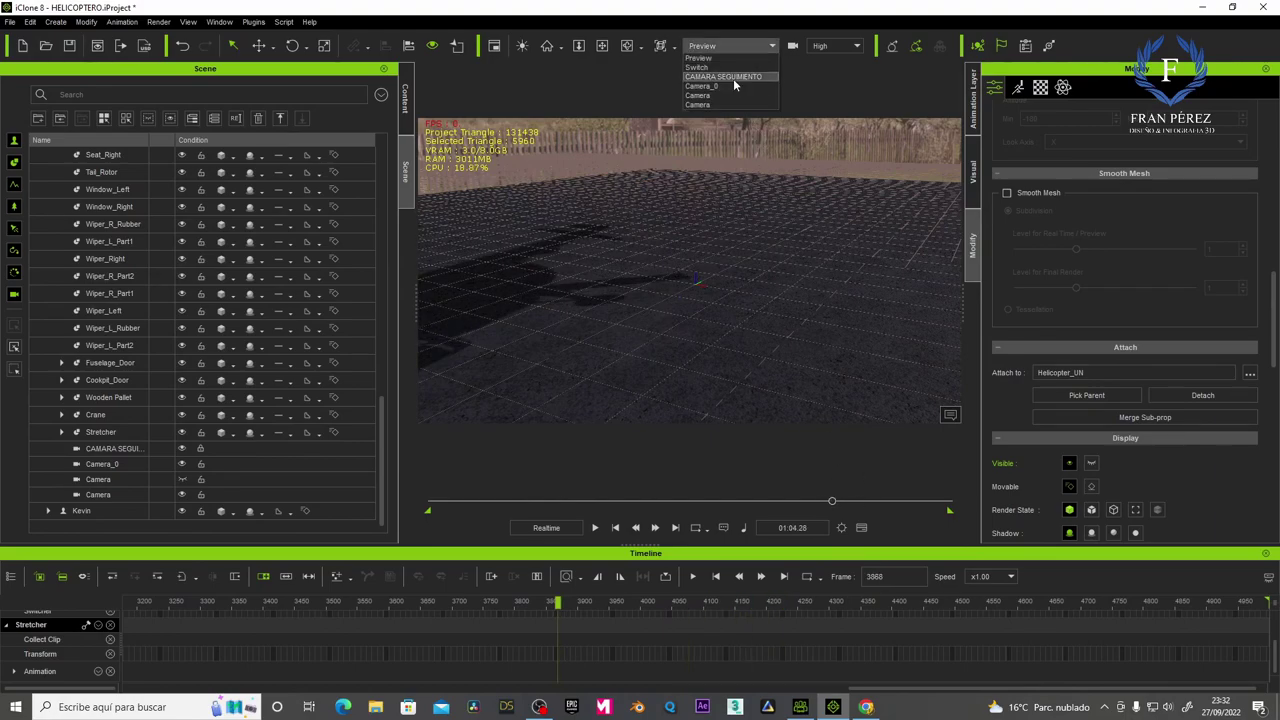
{"action": "left_click", "coordinate": [733, 78]}
{"action": "left_click", "coordinate": [594, 528]}
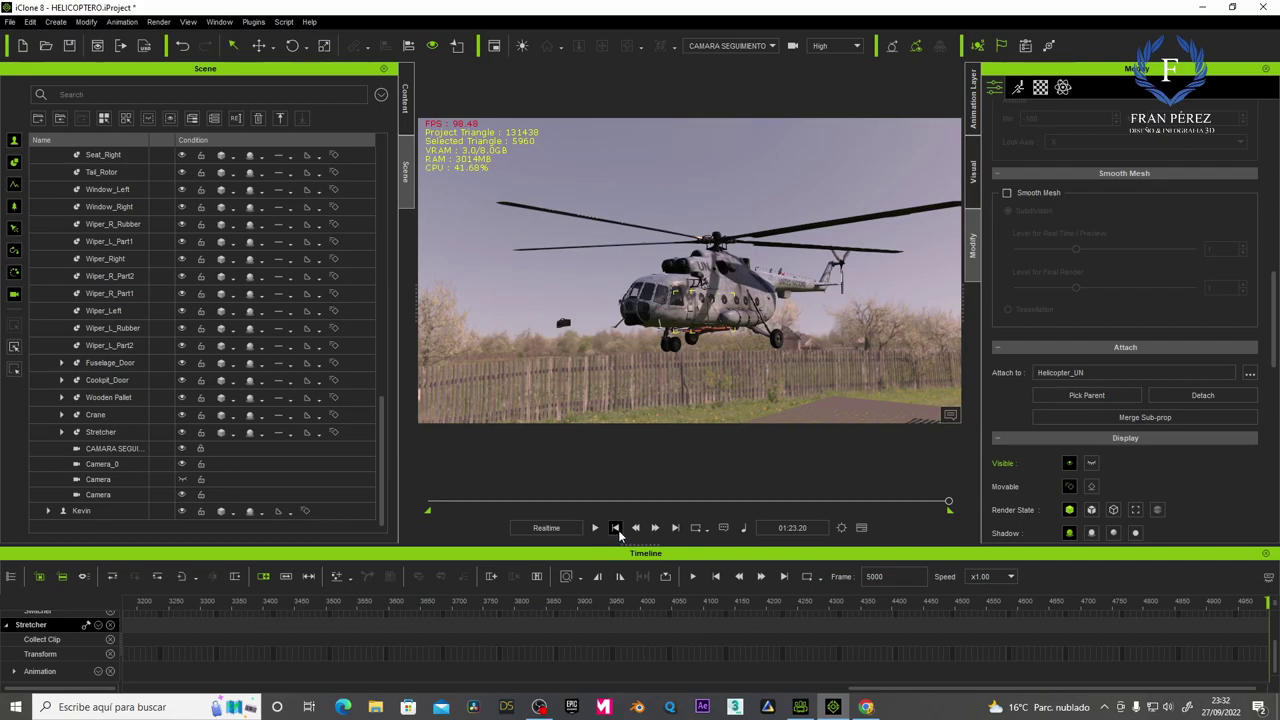
{"action": "left_click", "coordinate": [615, 528]}
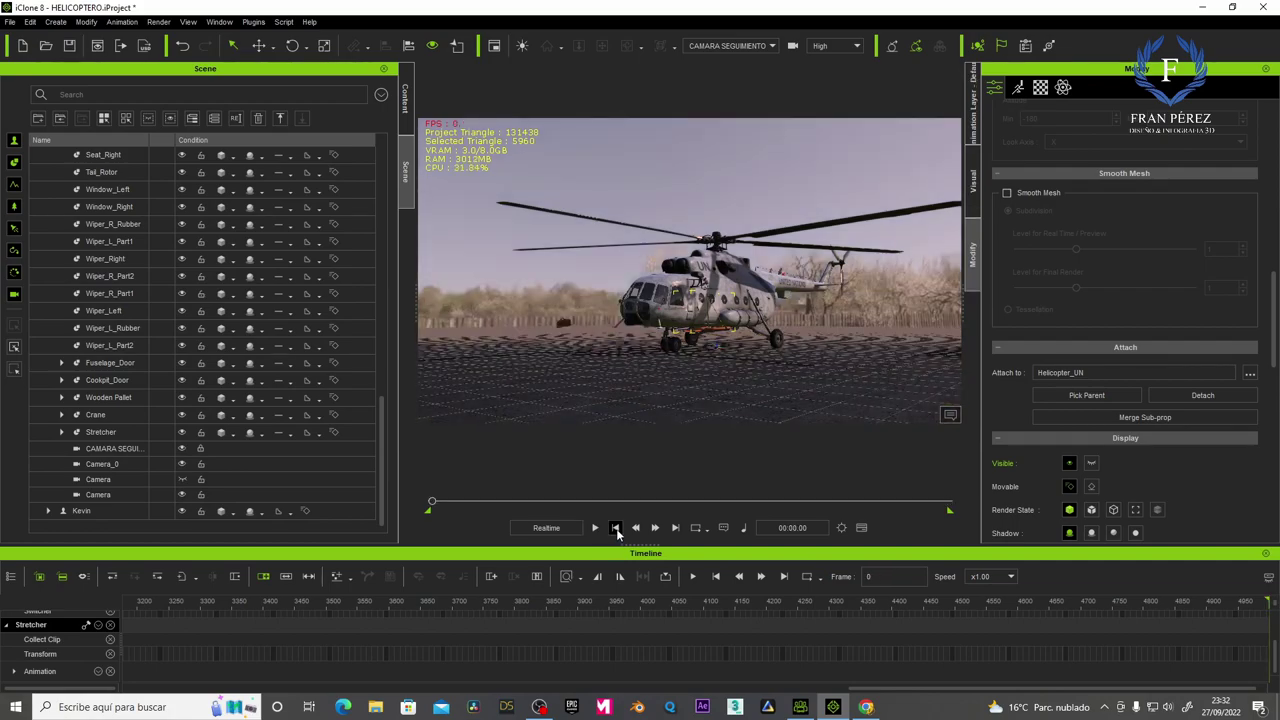